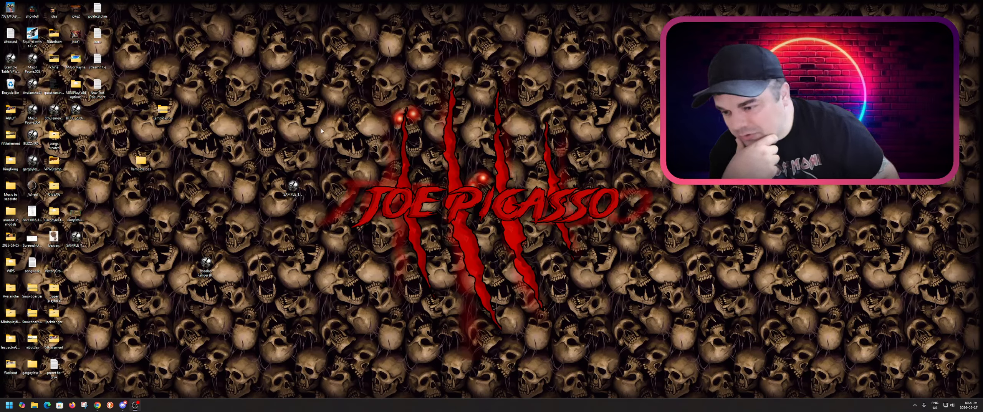
- Open the sample table from the desktop in Visual Pinball
{"action": "right_click", "coordinate": [295, 190]}
{"action": "left_click", "coordinate": [310, 200]}
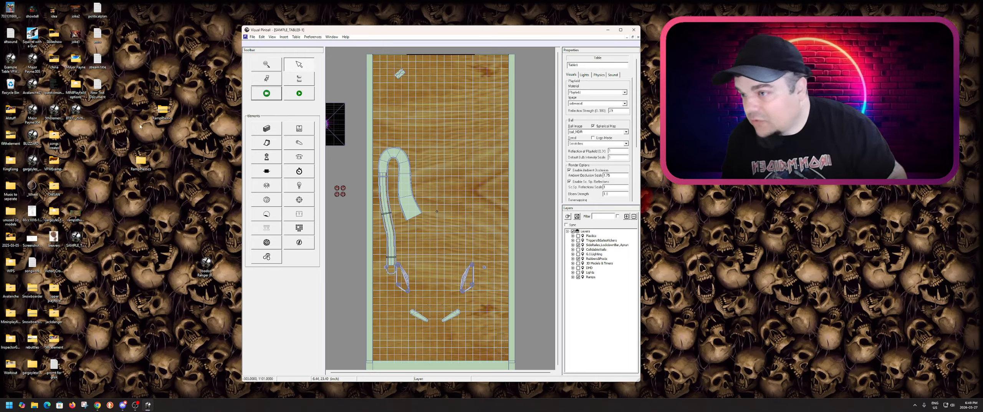
- Look through the ramp textures in the Cartoony and Plastic subfolders of the RampPlastics folder, then close the folder
{"action": "left_click", "coordinate": [163, 112]}
{"action": "left_click", "coordinate": [141, 163]}
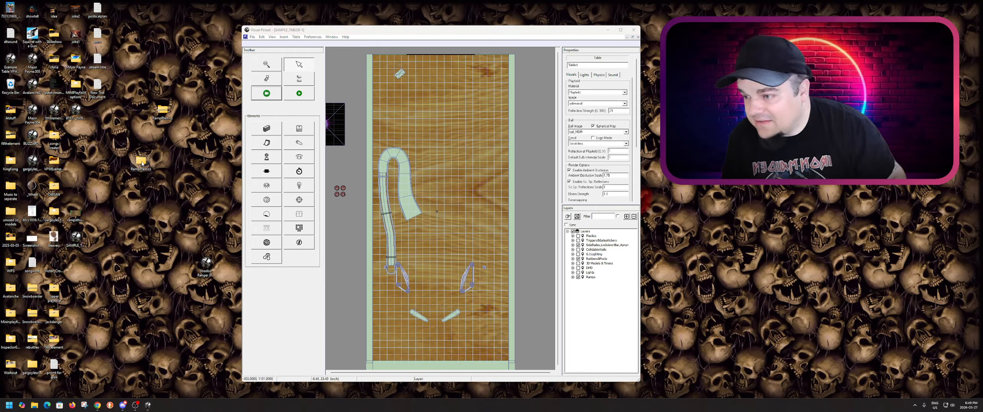
{"action": "double_click", "coordinate": [141, 164]}
{"action": "left_click_drag", "start_coordinate": [437, 106], "coordinate": [185, 106]}
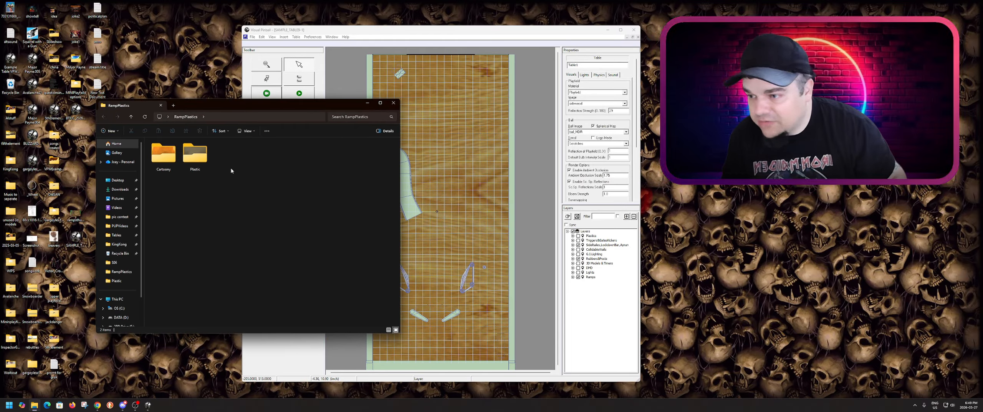
{"action": "double_click", "coordinate": [156, 162]}
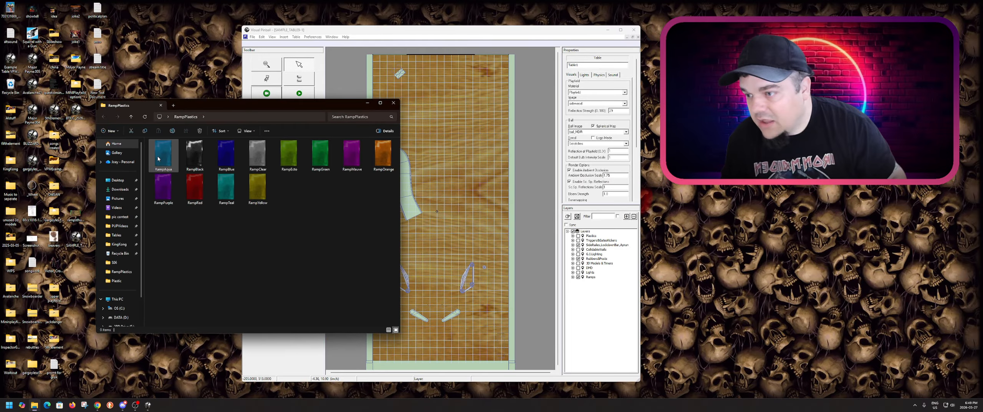
{"action": "left_click_drag", "start_coordinate": [162, 226], "coordinate": [388, 135]}
{"action": "left_click", "coordinate": [331, 205]}
{"action": "key", "text": "alt+Left"}
{"action": "double_click", "coordinate": [194, 159]}
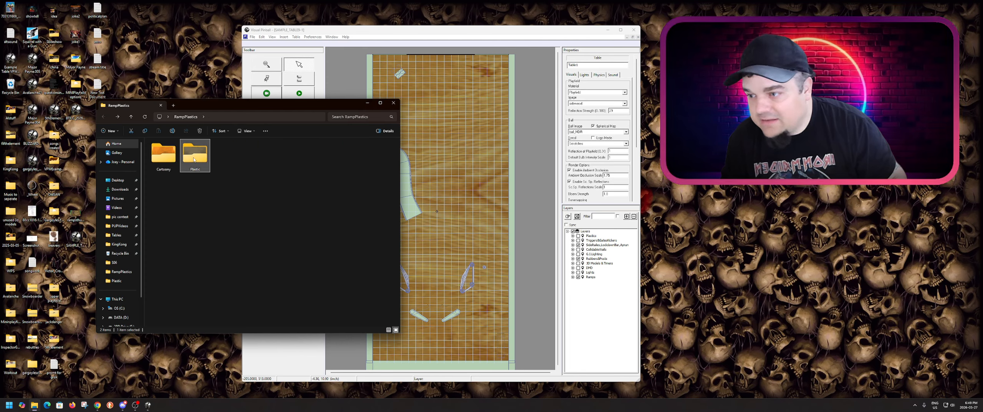
{"action": "left_click_drag", "start_coordinate": [155, 266], "coordinate": [390, 114]}
{"action": "left_click", "coordinate": [393, 103]}
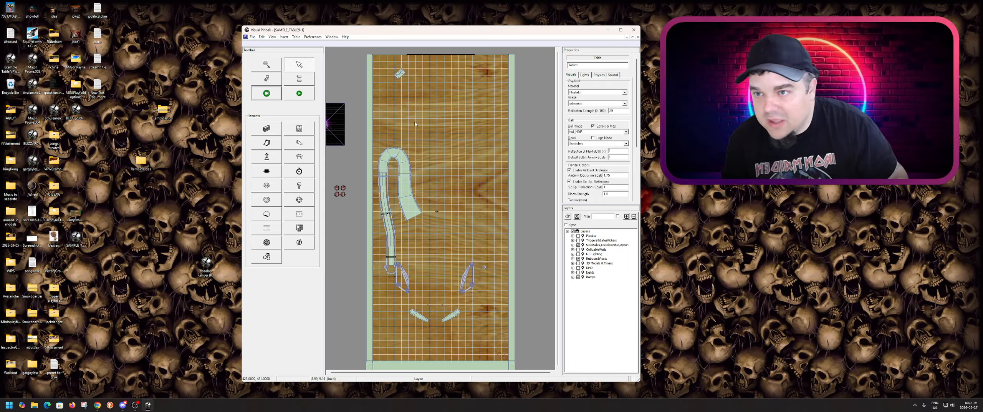
- Import all the ramp images from the RampPlastics Cartoony folder into the table's Image Manager
{"action": "left_click", "coordinate": [295, 37]}
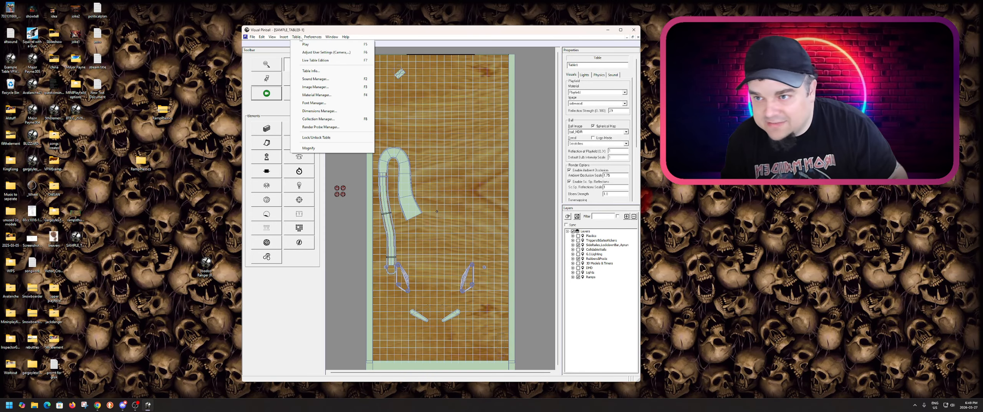
{"action": "left_click", "coordinate": [320, 88]}
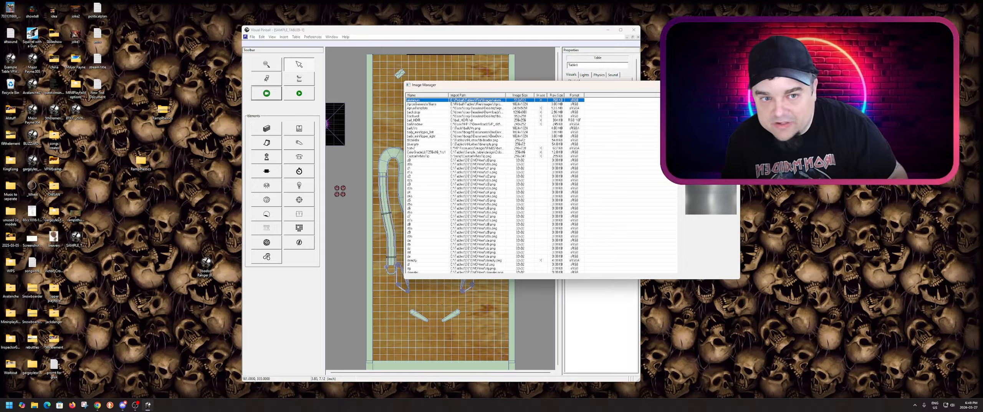
{"action": "left_click_drag", "start_coordinate": [685, 87], "coordinate": [571, 115]}
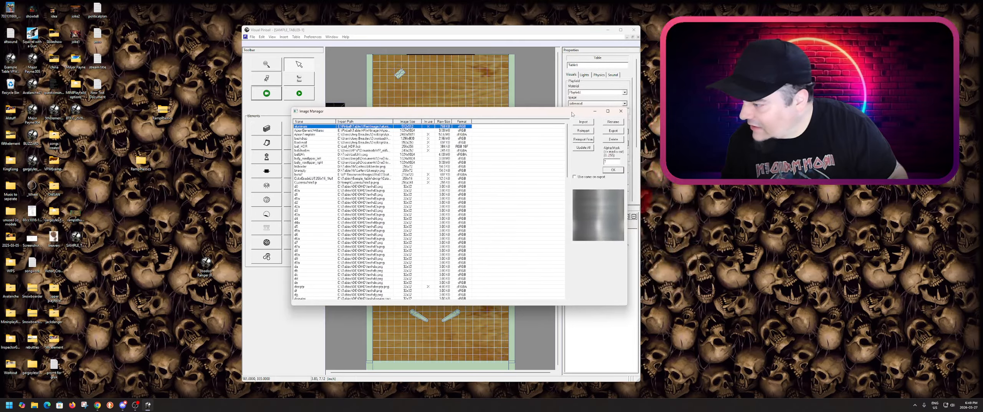
{"action": "left_click", "coordinate": [589, 123]}
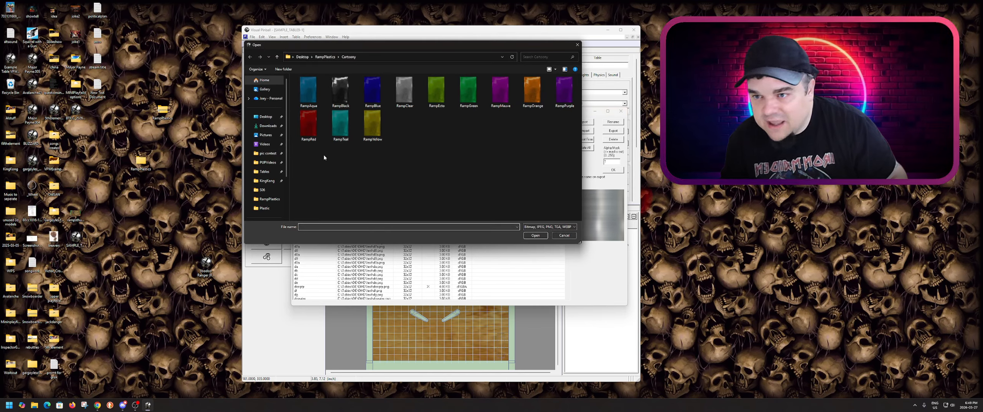
{"action": "left_click_drag", "start_coordinate": [301, 165], "coordinate": [550, 76]}
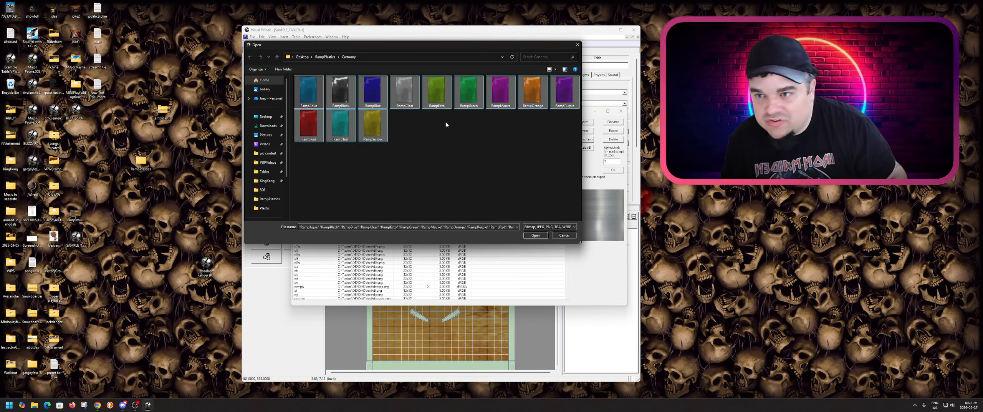
{"action": "left_click", "coordinate": [536, 235]}
- Import all the RampCenter and RampSides images from the RampPlastics Plastic folder and close the Image Manager
{"action": "left_click", "coordinate": [583, 122]}
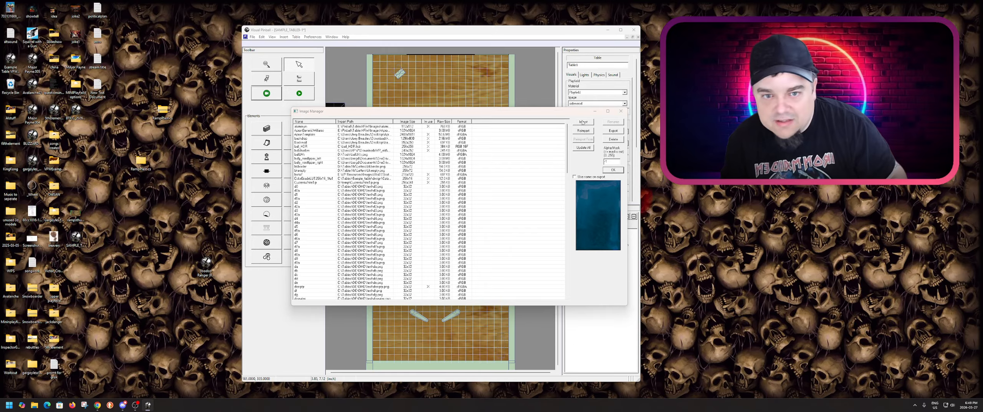
{"action": "left_click", "coordinate": [322, 58]}
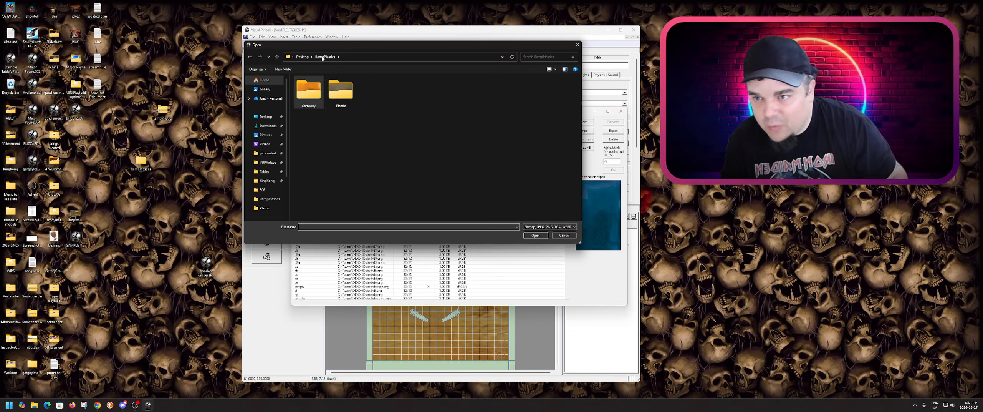
{"action": "double_click", "coordinate": [341, 92]}
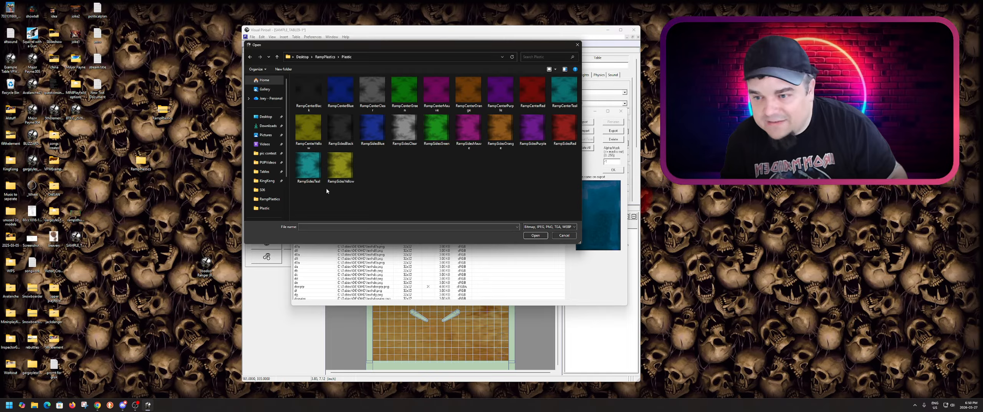
{"action": "mouse_move", "coordinate": [305, 196]}
{"action": "left_mouse_down"}
{"action": "mouse_move", "coordinate": [325, 153]}
{"action": "mouse_move", "coordinate": [540, 82]}
{"action": "mouse_move", "coordinate": [569, 83]}
{"action": "left_mouse_up"}
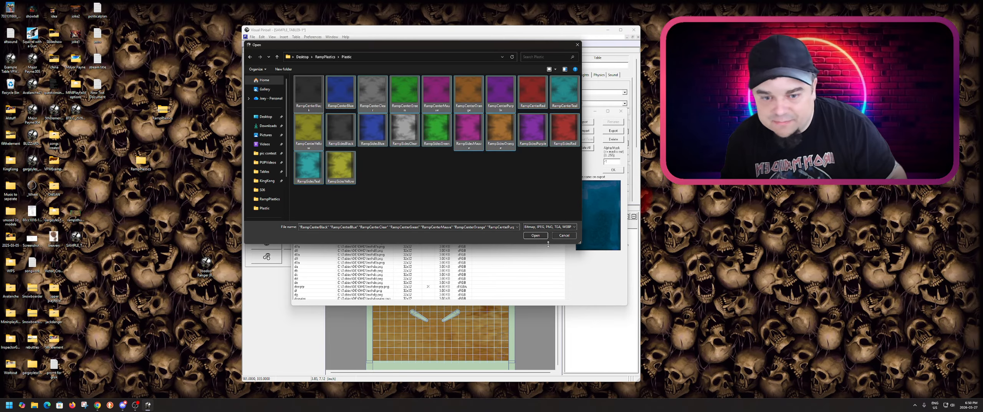
{"action": "key", "text": "Return"}
{"action": "left_click", "coordinate": [621, 169]}
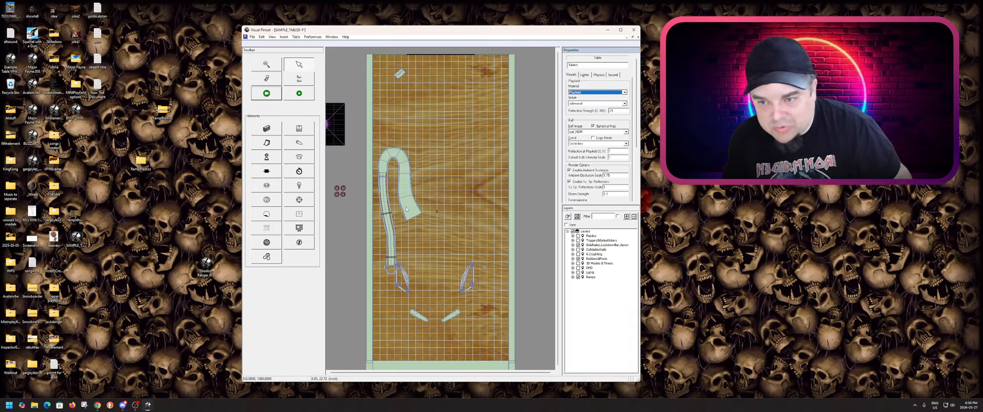
- Hide the playfield image in the editor view and select the existing ramp's lower section to inspect its properties
{"action": "left_click", "coordinate": [462, 221]}
{"action": "left_click", "coordinate": [460, 220]}
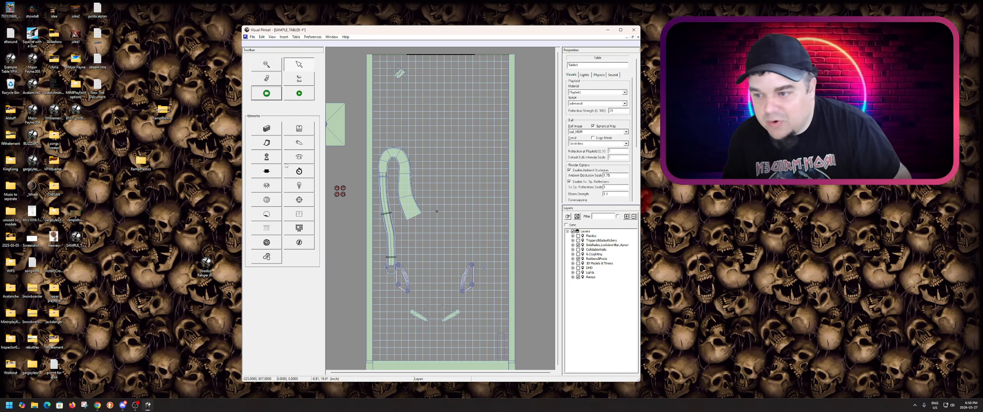
{"action": "left_click", "coordinate": [407, 198]}
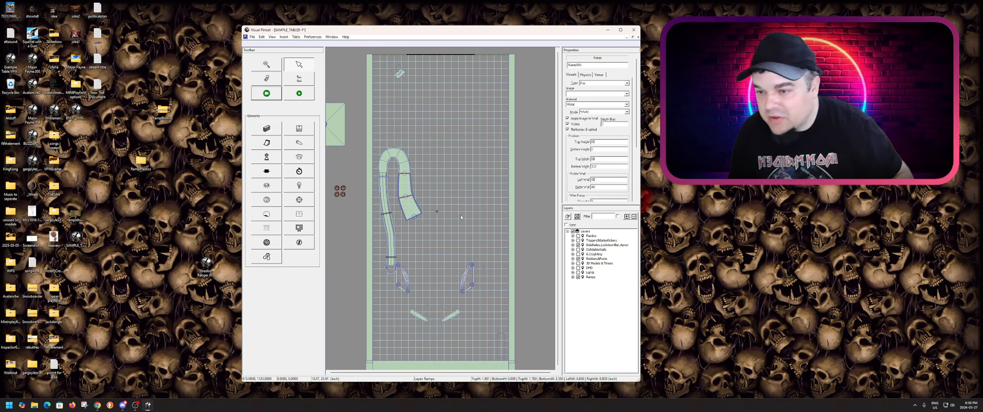
- Add a new ramp on the right half of the playfield and slant it by moving its two end control points
{"action": "left_click", "coordinate": [267, 143]}
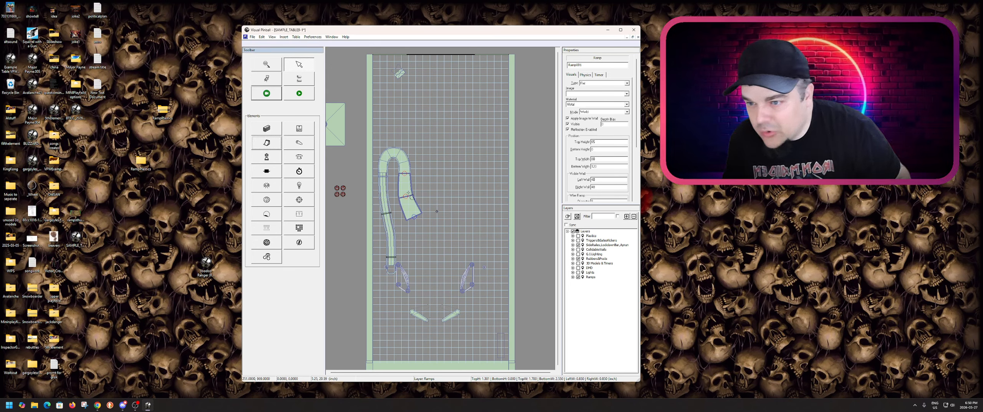
{"action": "left_click", "coordinate": [461, 201]}
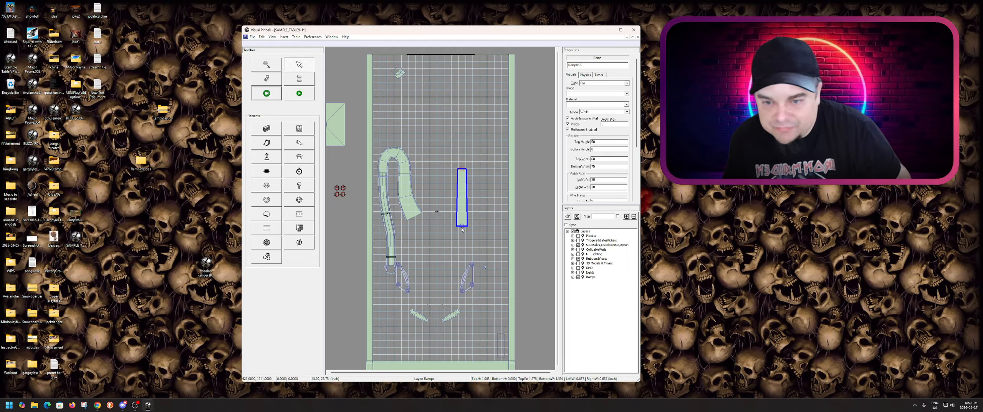
{"action": "left_click_drag", "start_coordinate": [461, 228], "coordinate": [453, 220]}
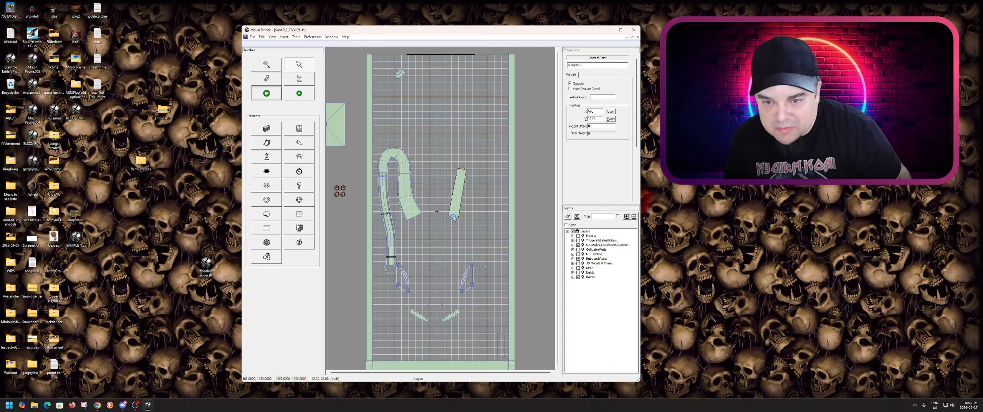
{"action": "left_click", "coordinate": [461, 173]}
{"action": "left_click_drag", "start_coordinate": [463, 171], "coordinate": [467, 165]}
{"action": "left_click", "coordinate": [465, 185]}
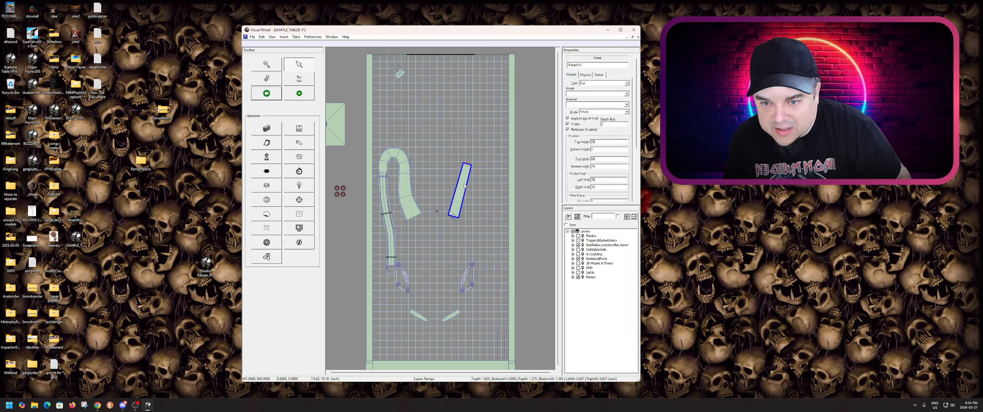
- Widen the new ramp's bottom end and set its top width to 70
{"action": "left_click", "coordinate": [602, 166]}
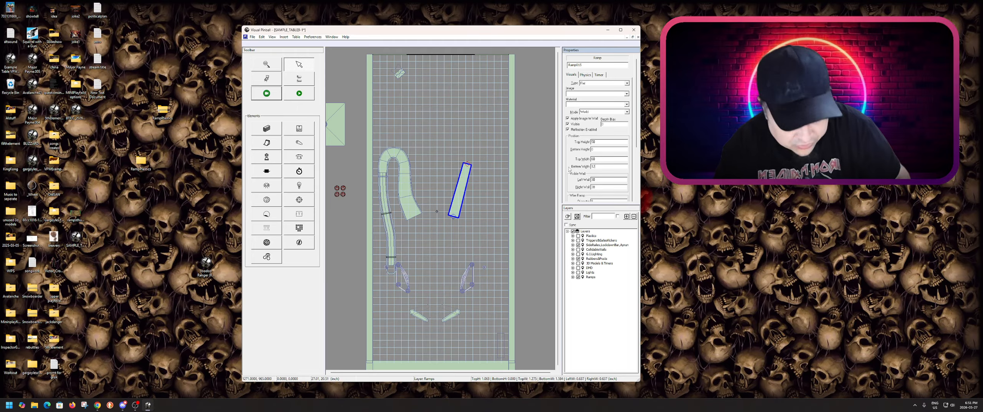
{"action": "key", "text": "Return"}
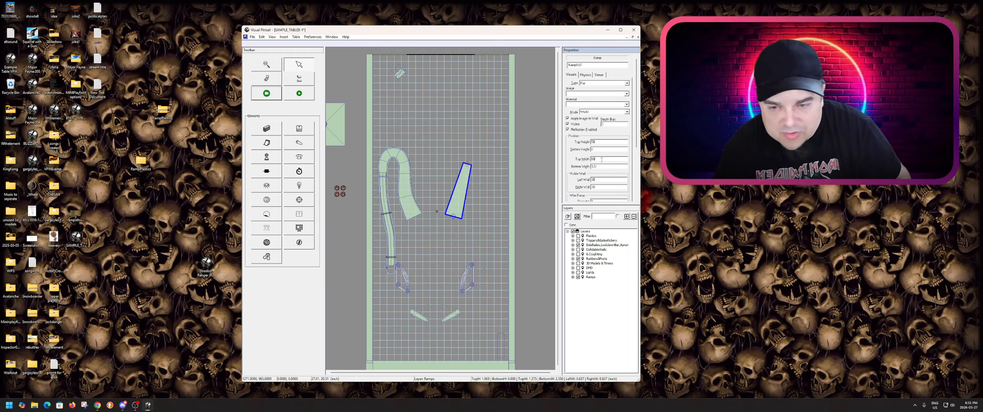
{"action": "type", "text": "70"}
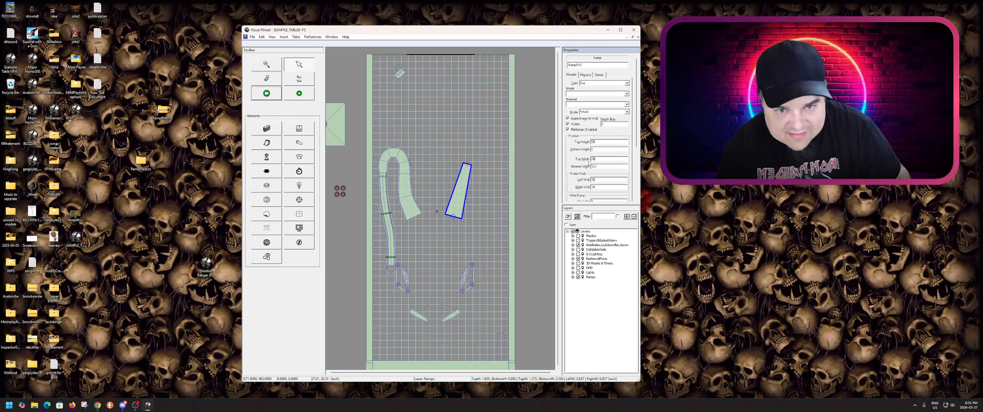
{"action": "left_click", "coordinate": [602, 149]}
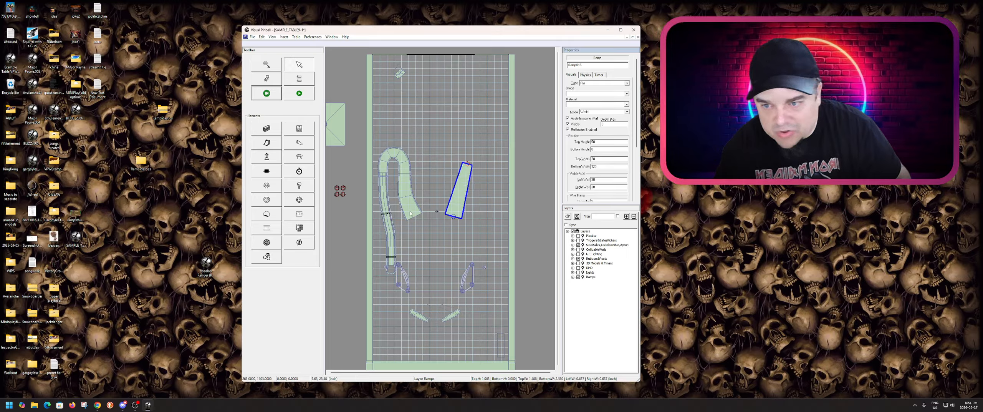
- Compare with the existing curved ramp, then add a control point to the new ramp and reshape it into a gentle curve
{"action": "left_click", "coordinate": [404, 166]}
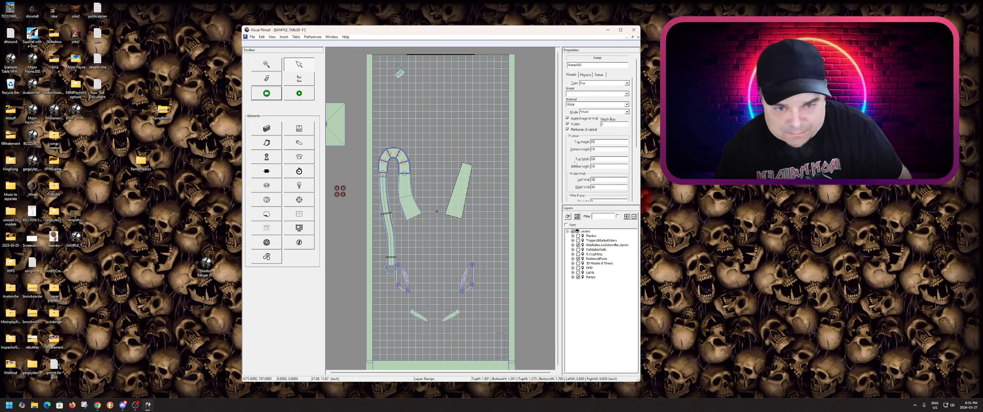
{"action": "left_click", "coordinate": [464, 181]}
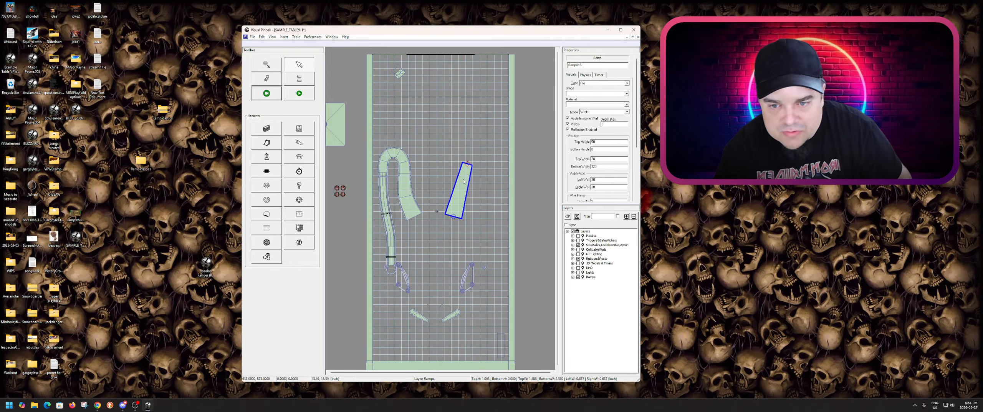
{"action": "right_click", "coordinate": [464, 181]}
{"action": "left_click", "coordinate": [481, 183]}
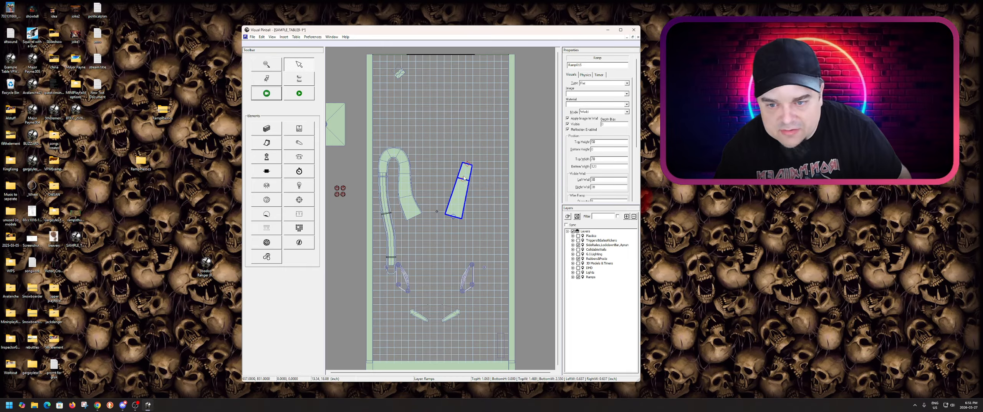
{"action": "left_click", "coordinate": [464, 186]}
{"action": "left_click_drag", "start_coordinate": [464, 186], "coordinate": [467, 209]}
{"action": "left_click", "coordinate": [471, 252]}
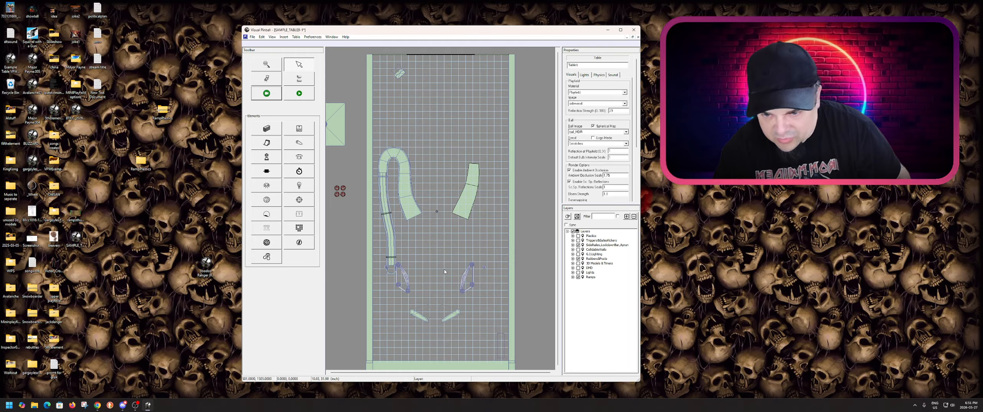
- Set the new curved ramp's top height to 130
{"action": "left_click", "coordinate": [472, 206]}
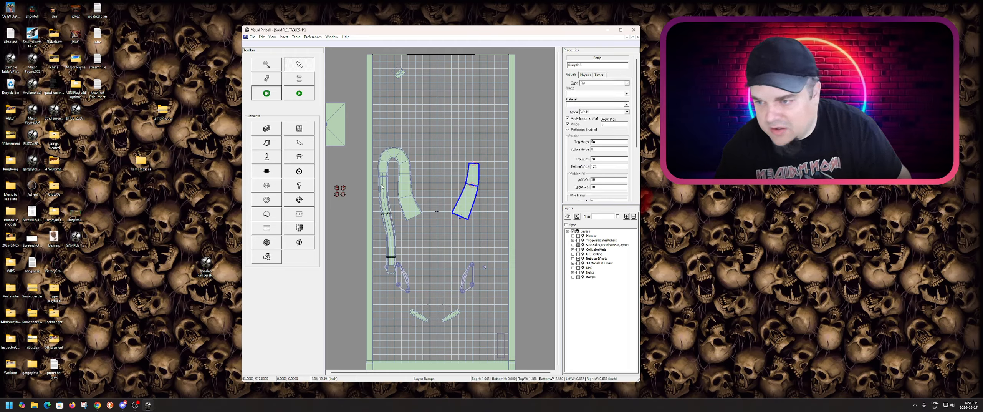
{"action": "left_click", "coordinate": [603, 141]}
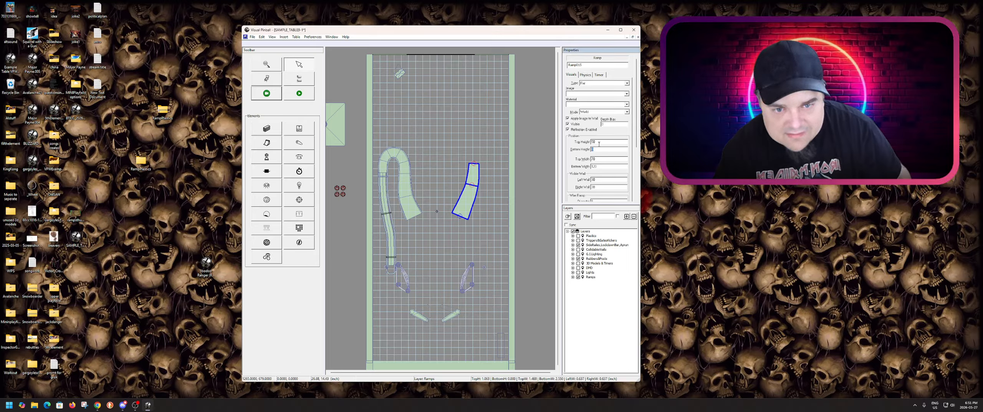
{"action": "type", "text": "13"}
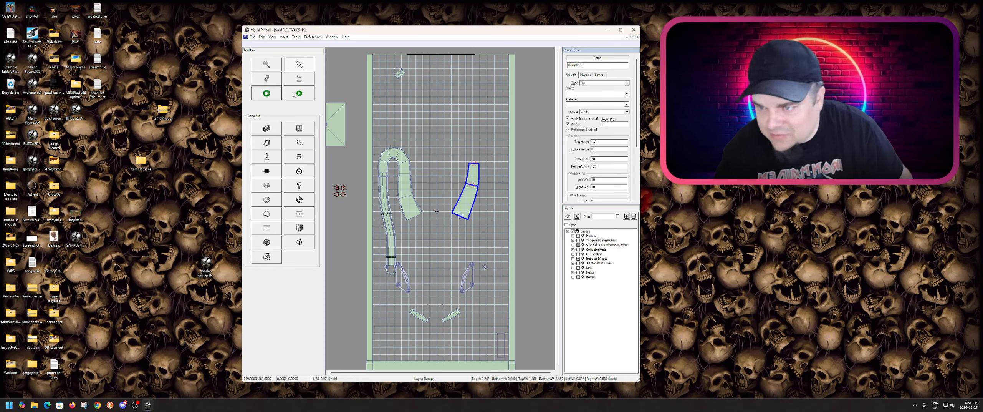
- Play-test the table to preview the curved ramp in 3D, return to the editor, and deselect the ramp
{"action": "key", "text": "F5"}
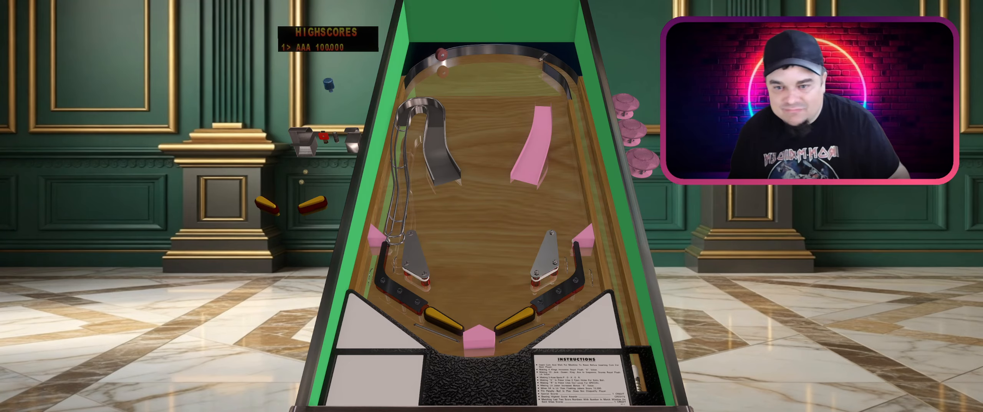
{"action": "key", "text": "Escape"}
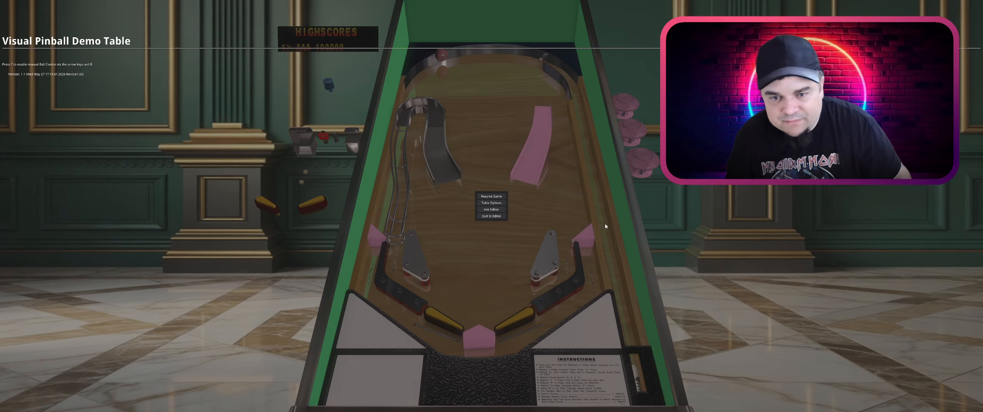
{"action": "left_click", "coordinate": [489, 215]}
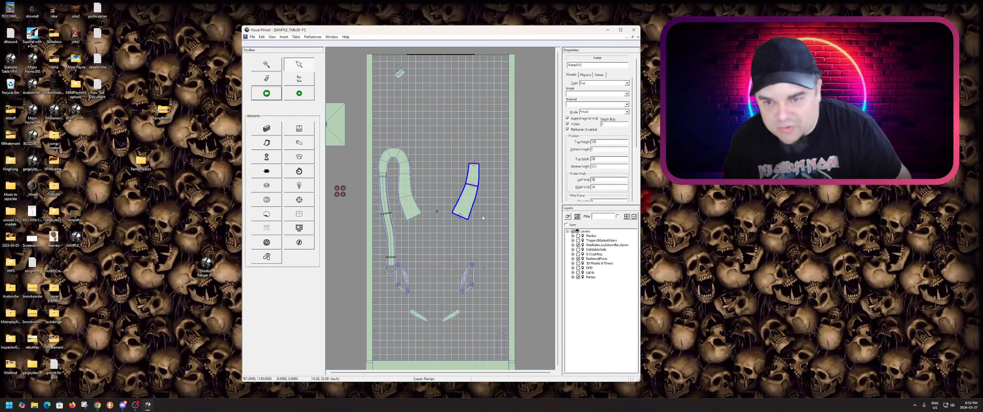
{"action": "left_click", "coordinate": [483, 218]}
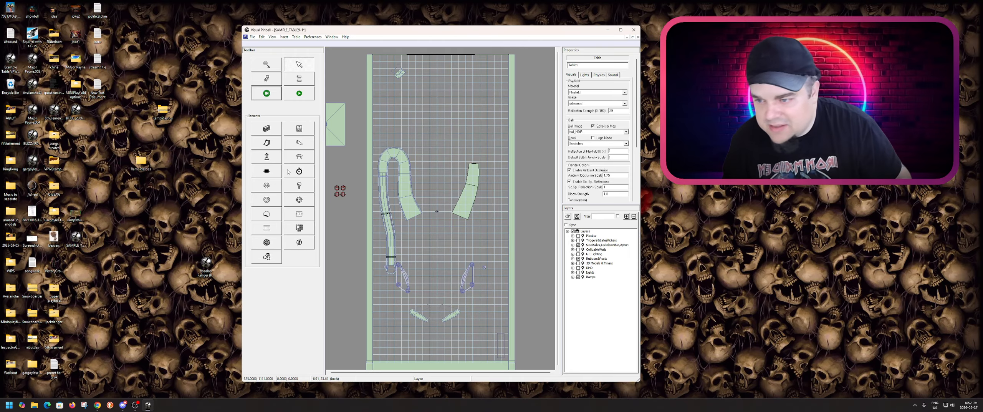
- Add a second ramp, place its bottom end against the curved ramp's top end, and set its bottom width to 70
{"action": "left_click", "coordinate": [267, 143]}
{"action": "left_click", "coordinate": [477, 150]}
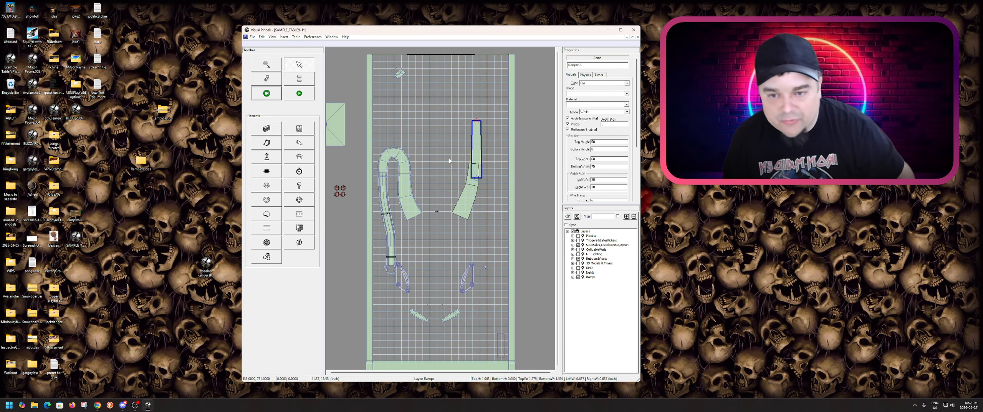
{"action": "left_click_drag", "start_coordinate": [475, 166], "coordinate": [479, 158]}
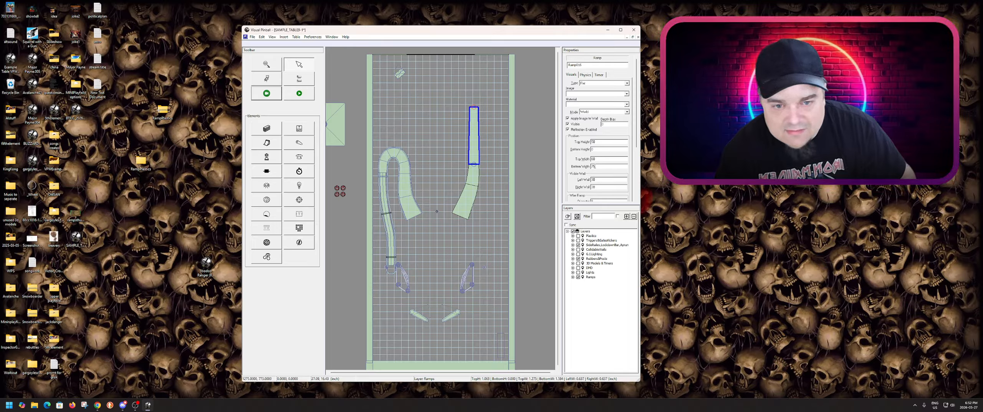
{"action": "left_click", "coordinate": [600, 167]}
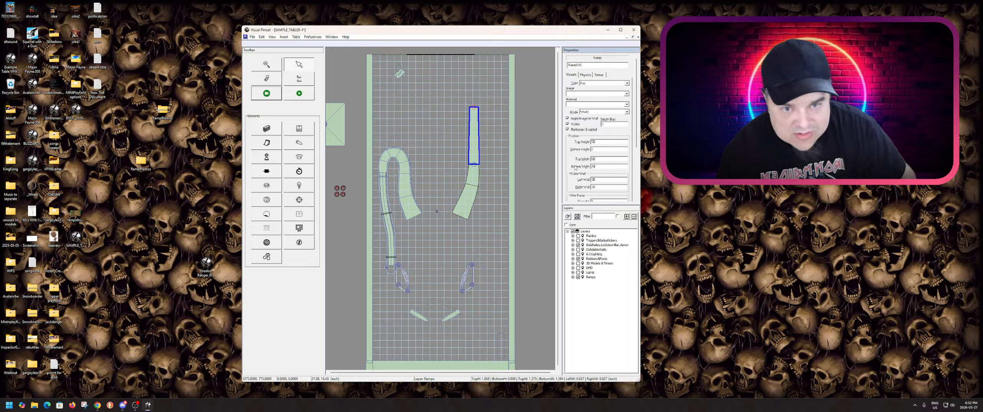
{"action": "key", "text": "Return"}
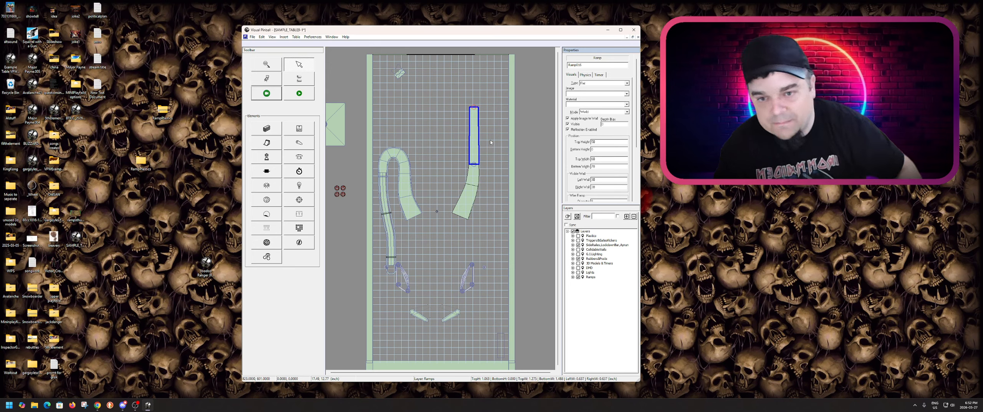
- Add three control points along the length of the second ramp
{"action": "right_click", "coordinate": [474, 156]}
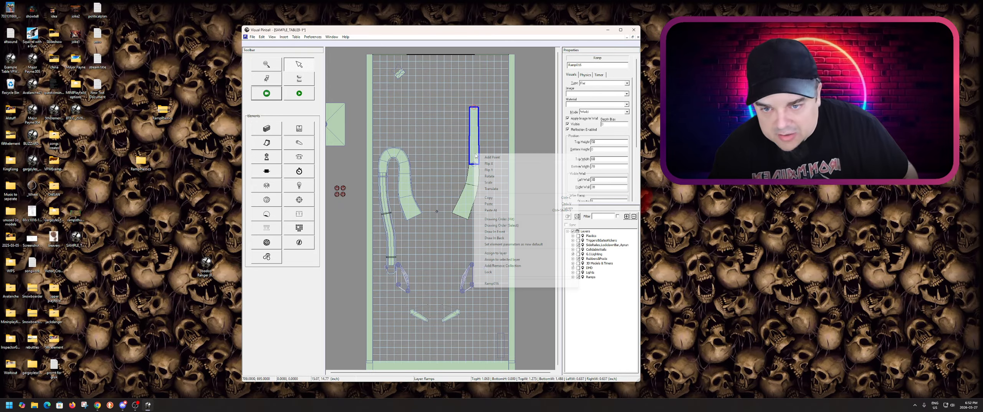
{"action": "left_click", "coordinate": [490, 157]}
{"action": "right_click", "coordinate": [474, 137]}
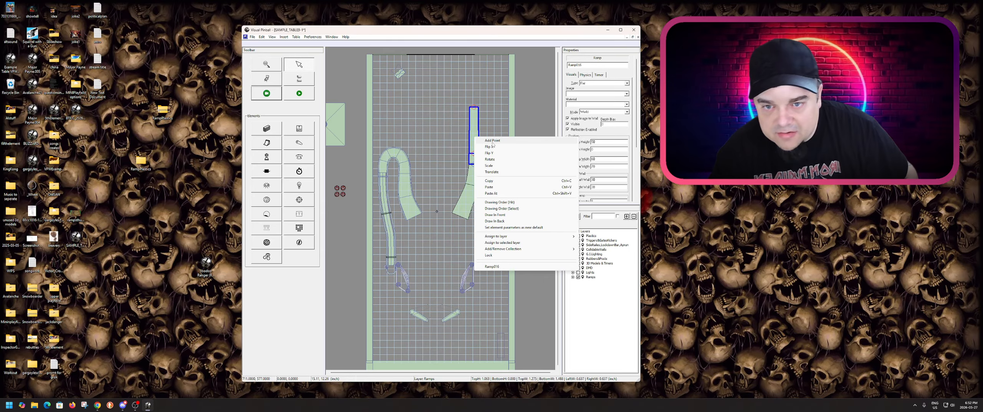
{"action": "left_click", "coordinate": [491, 139]}
{"action": "right_click", "coordinate": [473, 125]}
{"action": "left_click", "coordinate": [491, 129]}
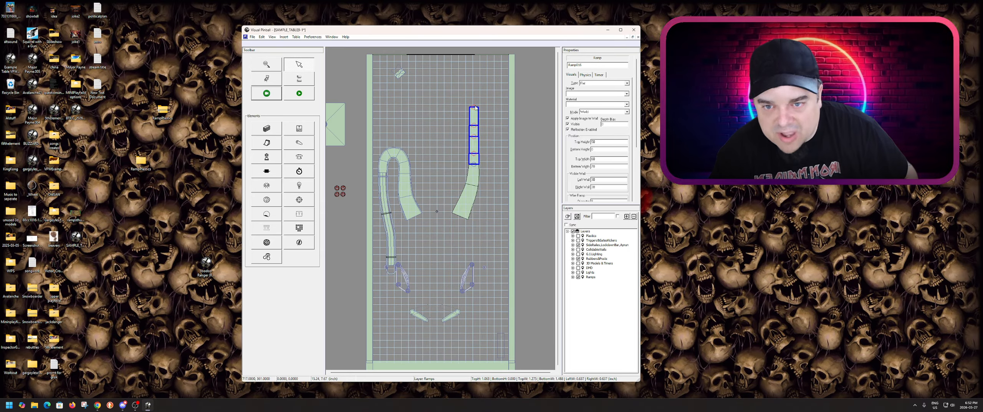
- Bend the second ramp into a U-turn towards the right side wall by repositioning its upper control points
{"action": "left_click_drag", "start_coordinate": [472, 106], "coordinate": [508, 147]}
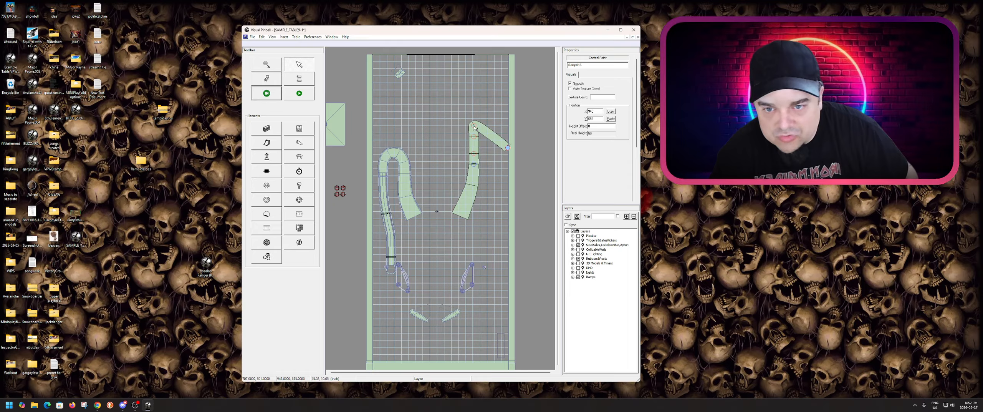
{"action": "left_click_drag", "start_coordinate": [475, 127], "coordinate": [493, 169]}
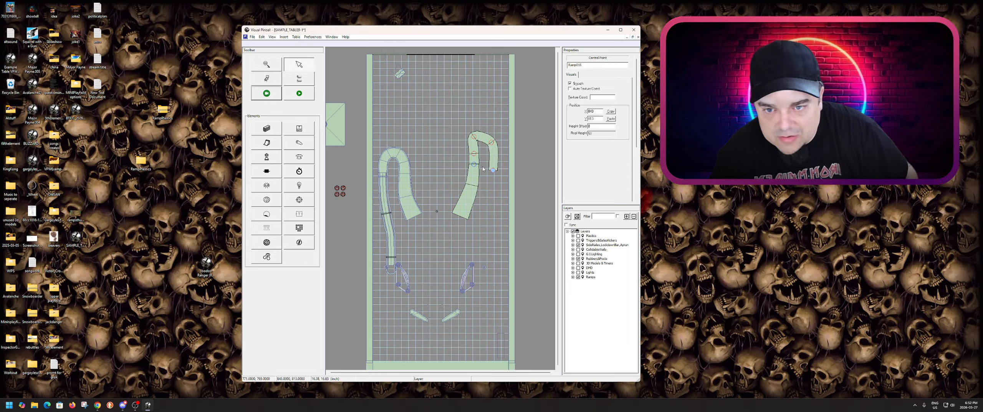
{"action": "left_click_drag", "start_coordinate": [476, 140], "coordinate": [481, 149]}
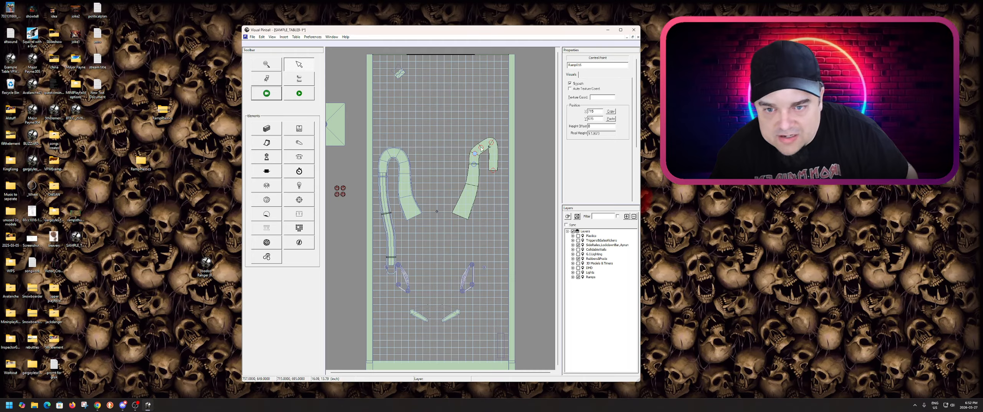
{"action": "left_click", "coordinate": [481, 147]}
{"action": "left_click_drag", "start_coordinate": [491, 143], "coordinate": [488, 143]}
- Add a control point on the U-turn ramp's descending leg and shift it to round out the bend
{"action": "right_click", "coordinate": [495, 154]}
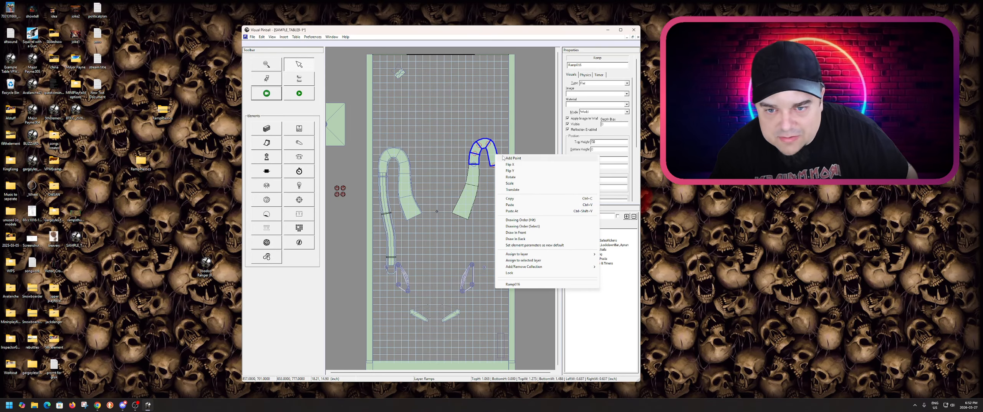
{"action": "left_click", "coordinate": [504, 158]}
{"action": "left_click_drag", "start_coordinate": [494, 156], "coordinate": [492, 156]}
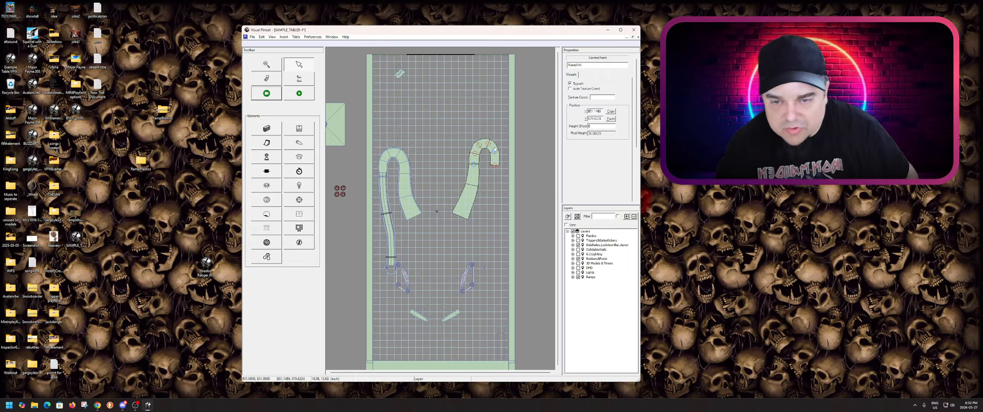
- Move the U-turn ramp's bottom end point flush with the curved ramp's top edge and slightly adjust its free end point
{"action": "scroll", "coordinate": [484, 164], "scroll_direction": "up", "scroll_amount": 5}
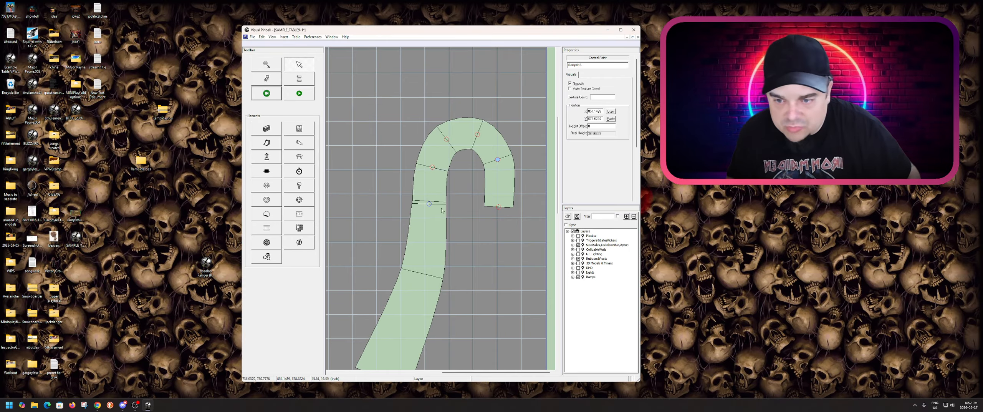
{"action": "left_click", "coordinate": [412, 210]}
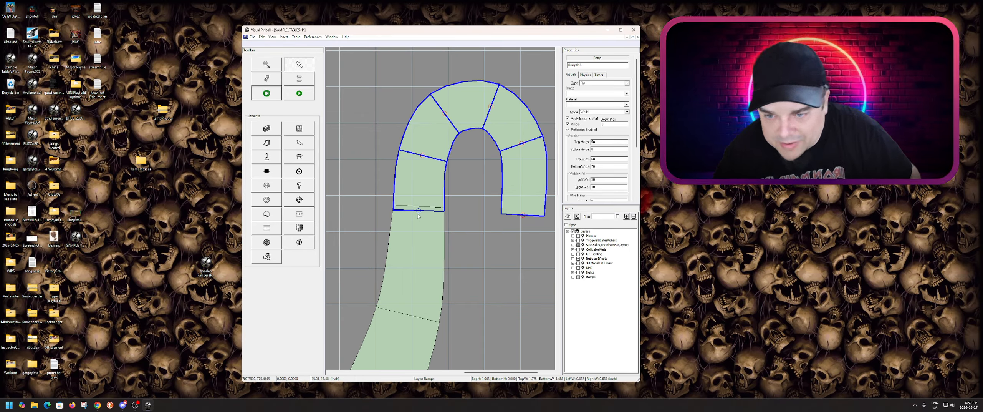
{"action": "left_click_drag", "start_coordinate": [418, 214], "coordinate": [419, 210]}
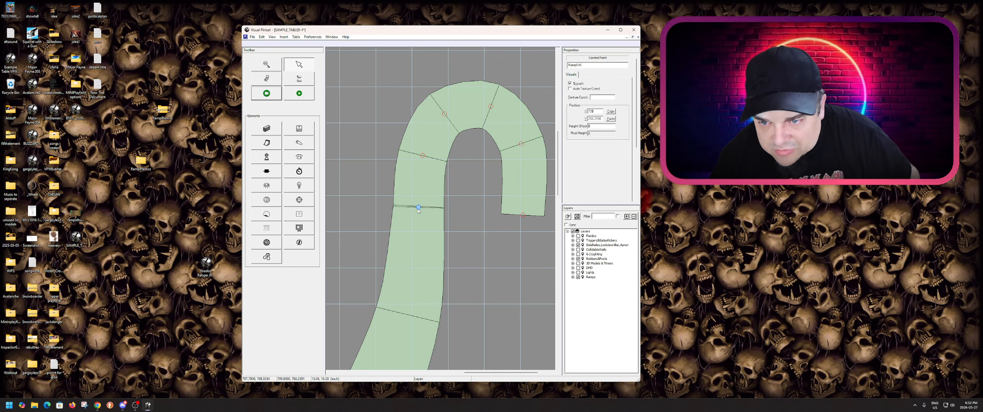
{"action": "left_click", "coordinate": [423, 156]}
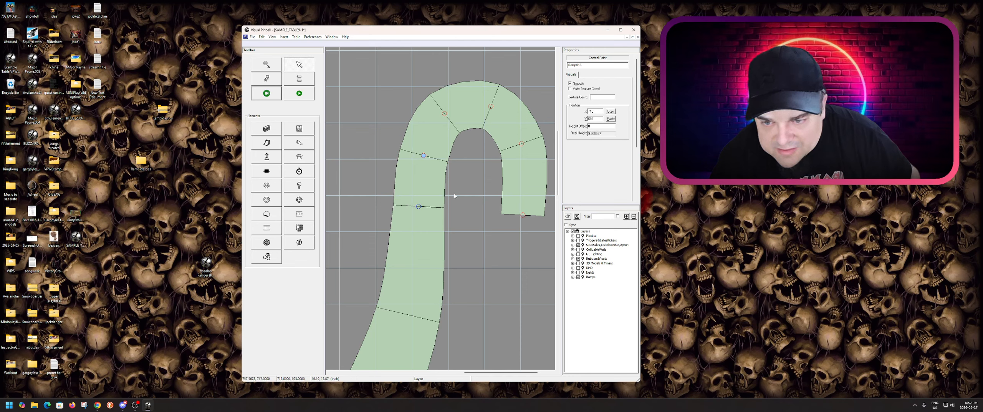
{"action": "left_click", "coordinate": [426, 200]}
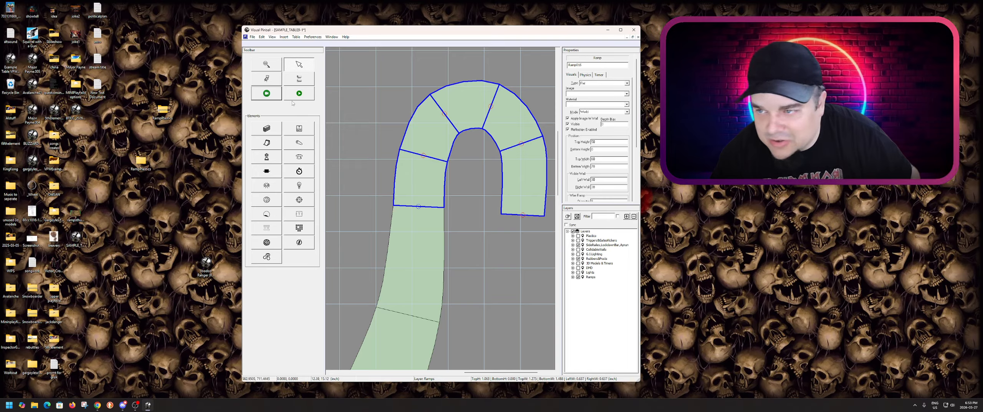
{"action": "left_click", "coordinate": [391, 160]}
{"action": "left_click", "coordinate": [424, 195]}
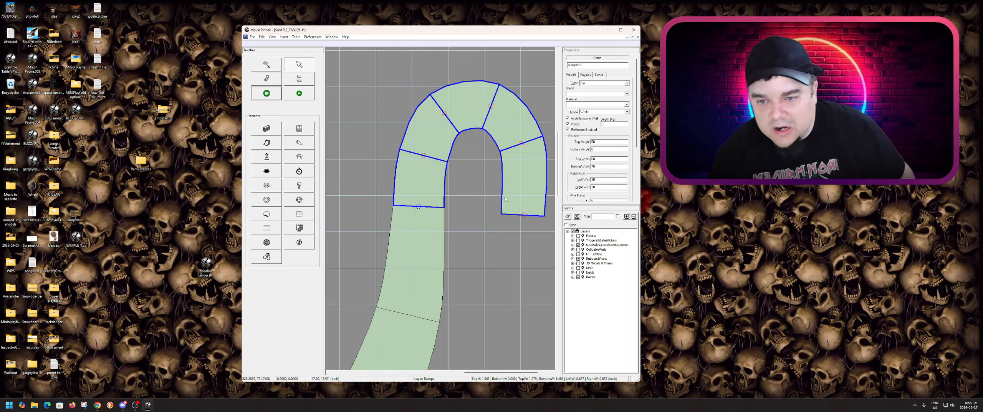
{"action": "left_click_drag", "start_coordinate": [522, 215], "coordinate": [522, 213]}
{"action": "left_click", "coordinate": [482, 201]}
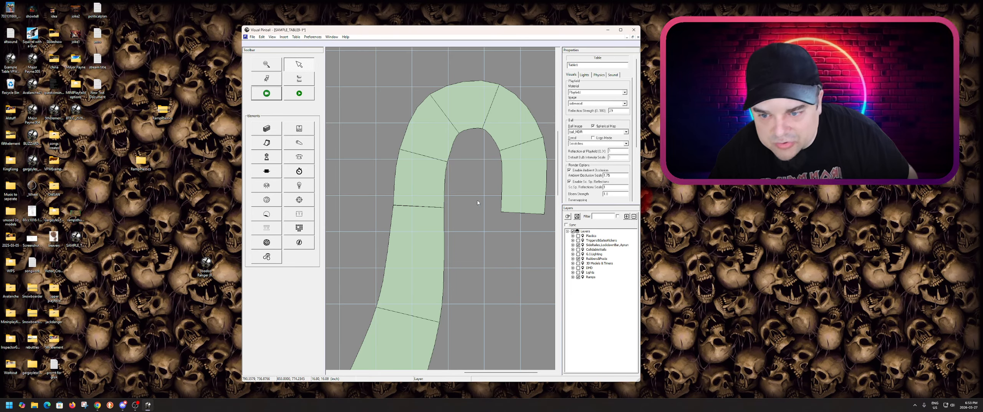
- Fine-tune the U-turn ramp's first two control points so its bottom edge lines up with the curved ramp at the joint
{"action": "scroll", "coordinate": [430, 221], "scroll_direction": "up", "scroll_amount": 5}
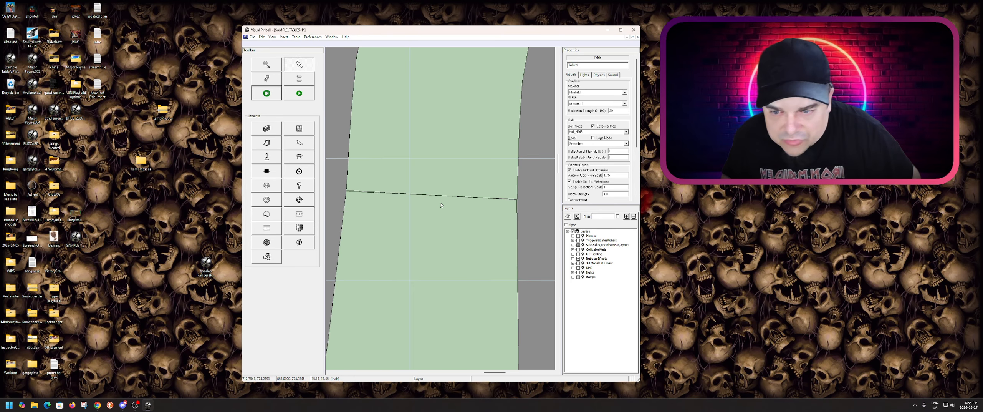
{"action": "left_click", "coordinate": [464, 176]}
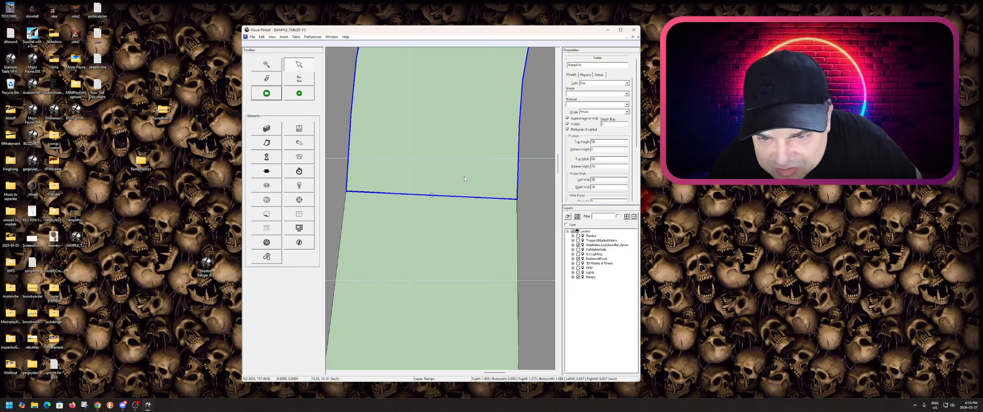
{"action": "left_click", "coordinate": [534, 207]}
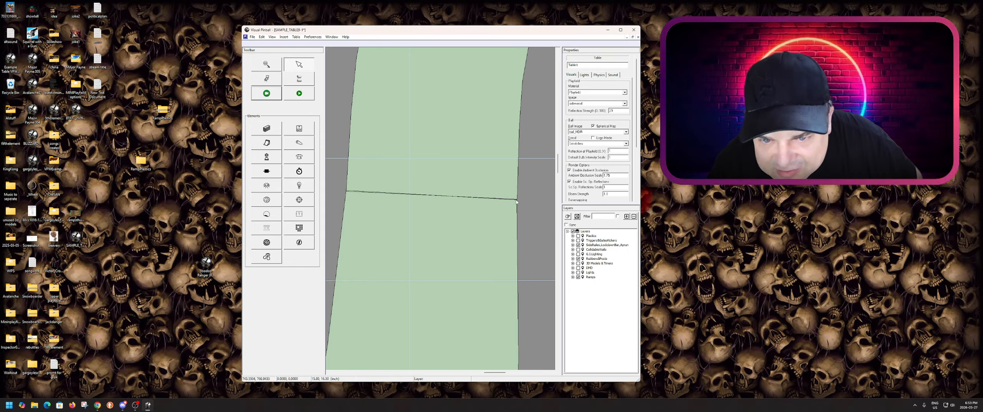
{"action": "left_click", "coordinate": [421, 189]}
{"action": "scroll", "coordinate": [450, 188], "scroll_direction": "up", "scroll_amount": 3}
{"action": "left_click", "coordinate": [449, 127]}
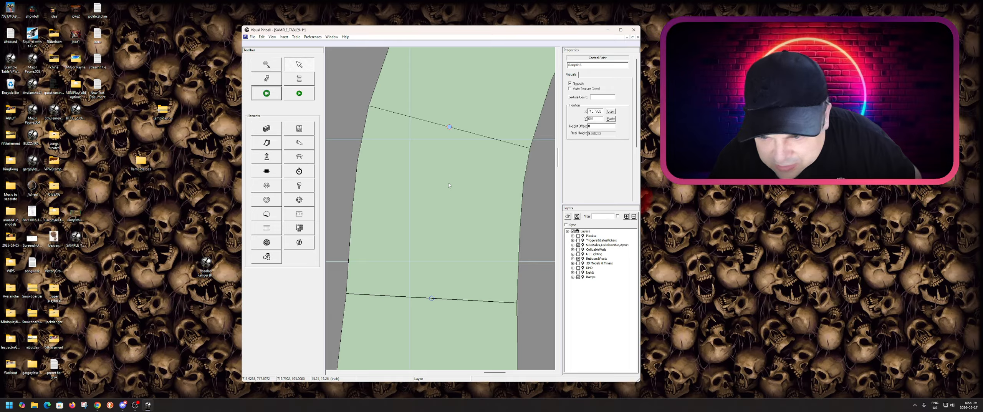
{"action": "scroll", "coordinate": [448, 212], "scroll_direction": "down", "scroll_amount": 1}
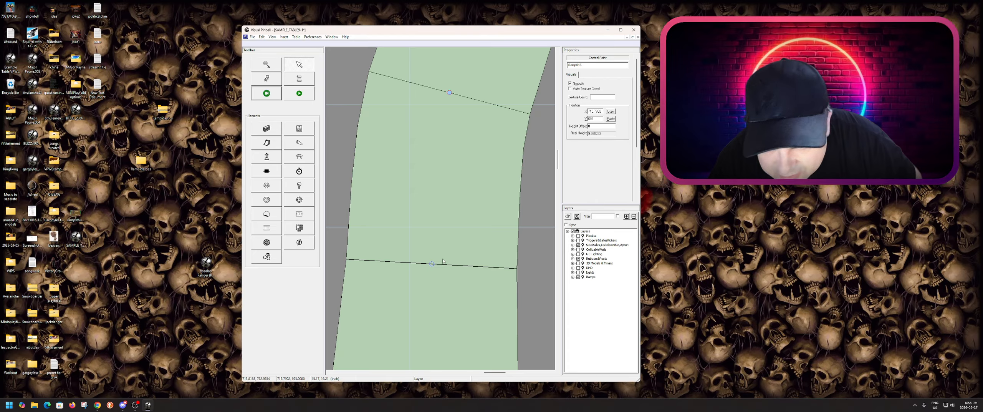
{"action": "left_click", "coordinate": [432, 264]}
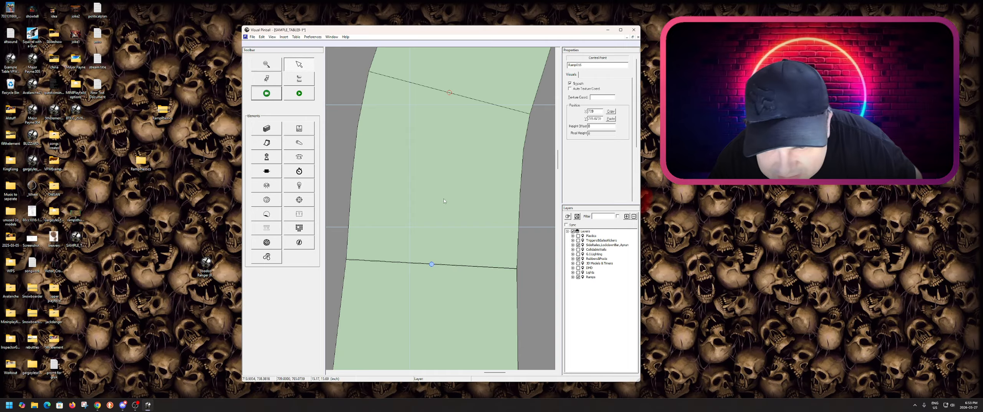
{"action": "left_click", "coordinate": [450, 93]}
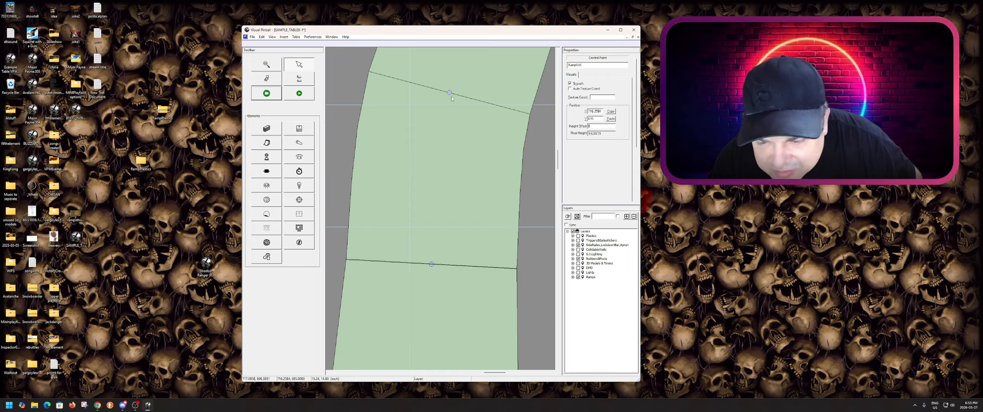
{"action": "left_click", "coordinate": [430, 265]}
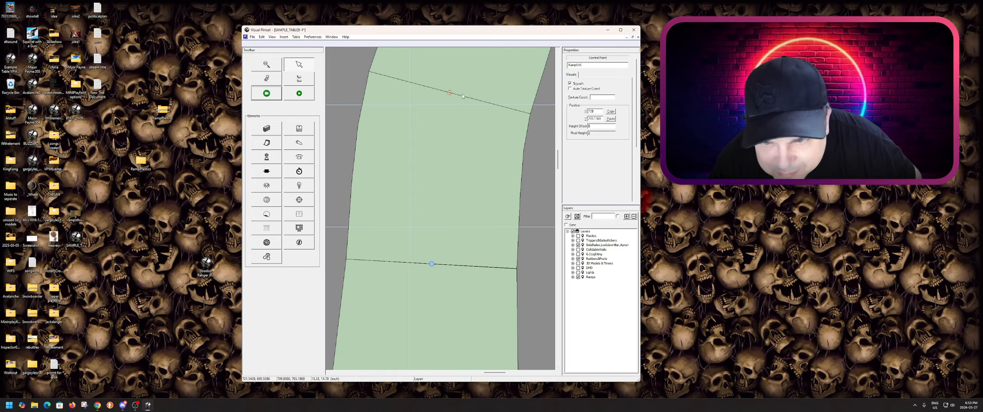
{"action": "left_click", "coordinate": [540, 205]}
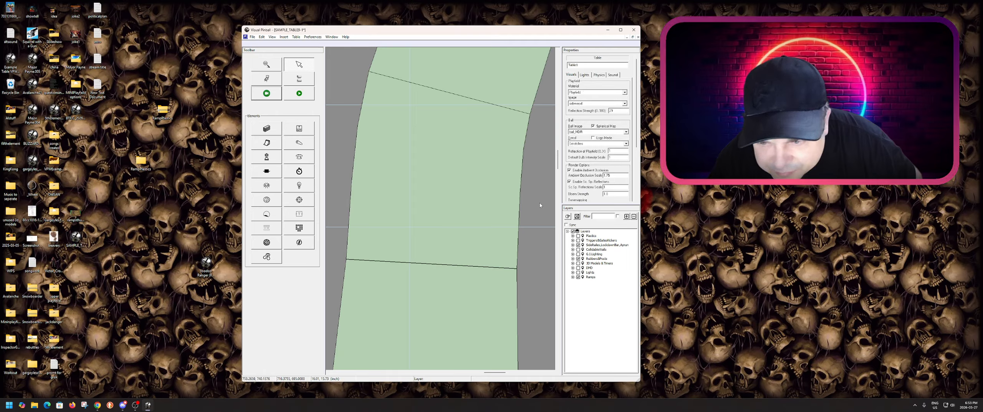
{"action": "scroll", "coordinate": [425, 195], "scroll_direction": "down", "scroll_amount": 5}
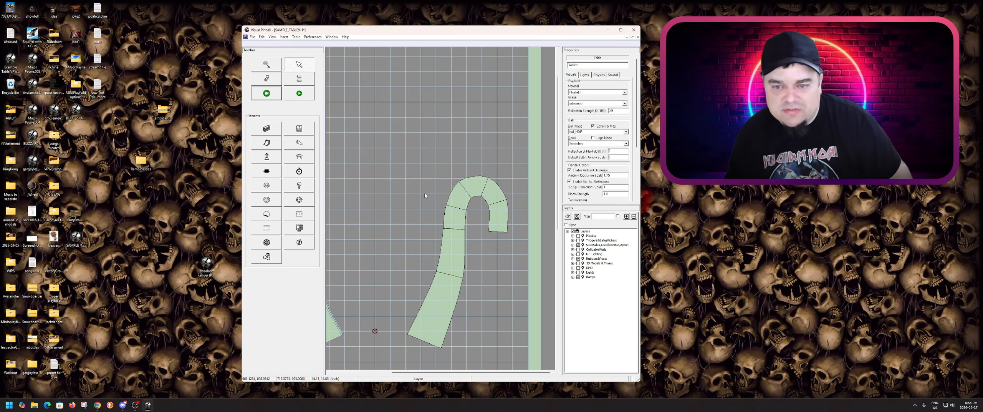
- Set both the bottom height and the top height of the U-turn ramp to 130
{"action": "left_click", "coordinate": [455, 219]}
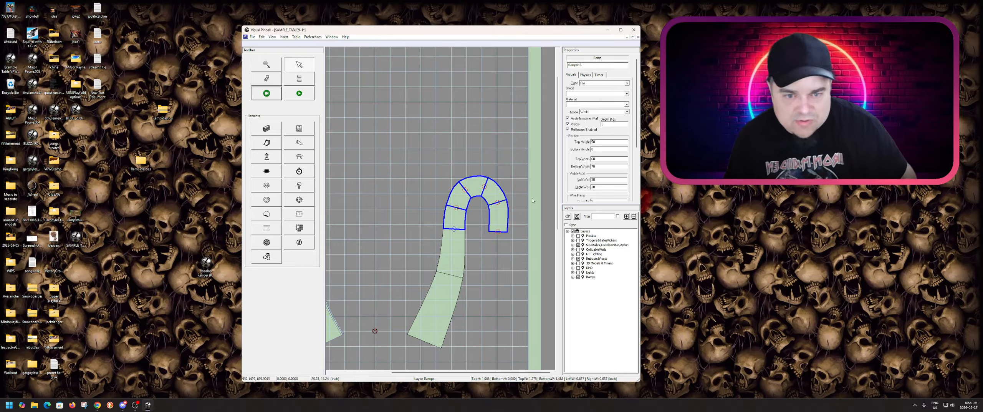
{"action": "double_click", "coordinate": [603, 149]}
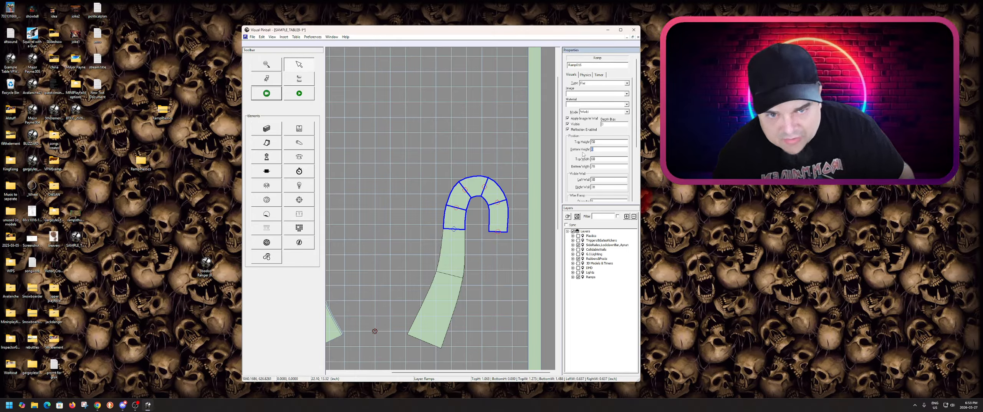
{"action": "type", "text": "130"}
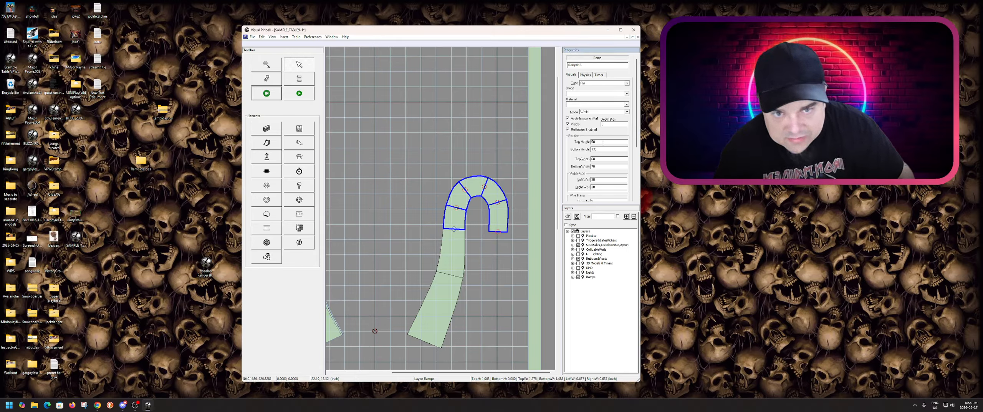
{"action": "type", "text": "13"}
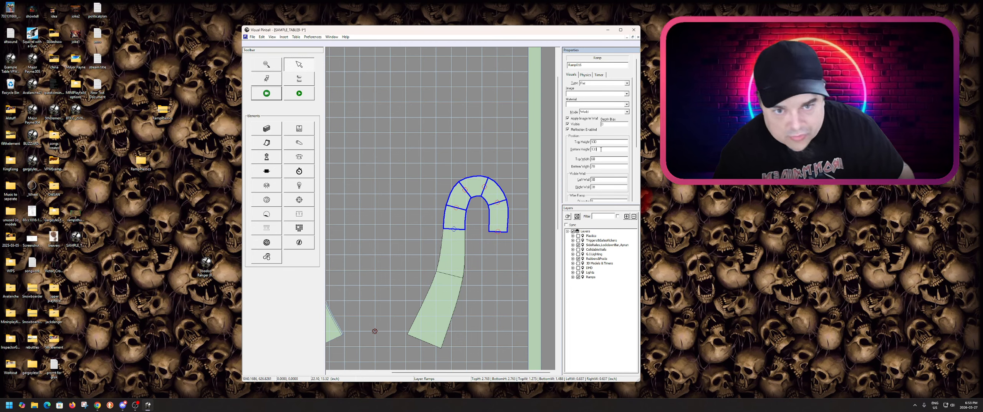
{"action": "type", "text": "0"}
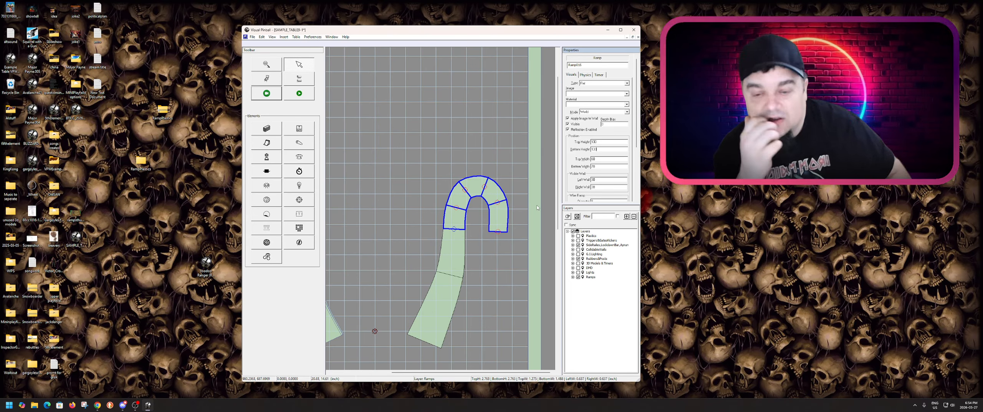
{"action": "left_click", "coordinate": [488, 153]}
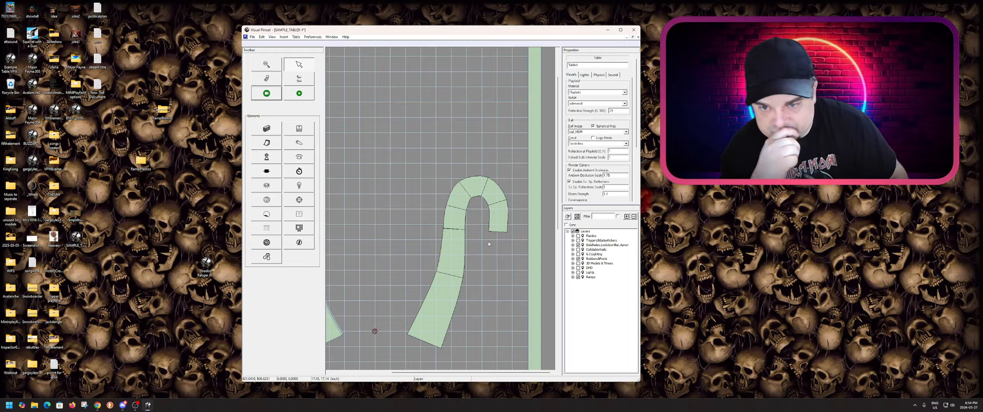
- Lock the lower curved ramp in place and put a pasted copy of it just to its left
{"action": "scroll", "coordinate": [407, 266], "scroll_direction": "down", "scroll_amount": 2}
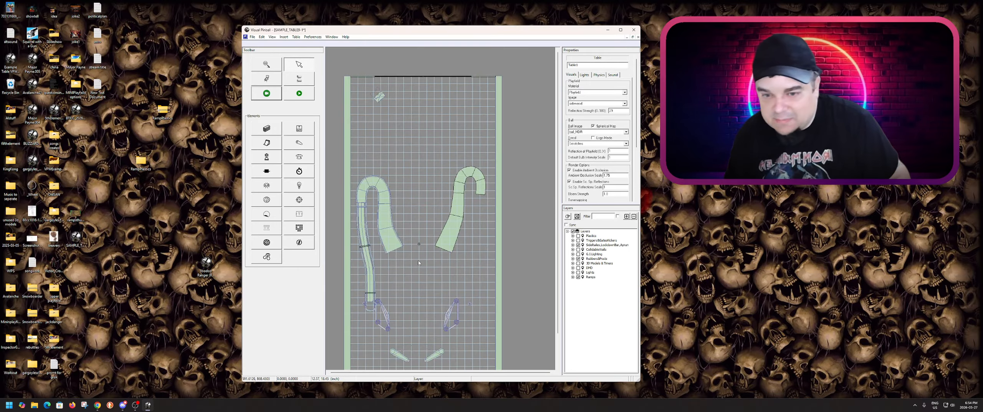
{"action": "scroll", "coordinate": [466, 206], "scroll_direction": "up", "scroll_amount": 1}
{"action": "scroll", "coordinate": [466, 206], "scroll_direction": "up", "scroll_amount": 1}
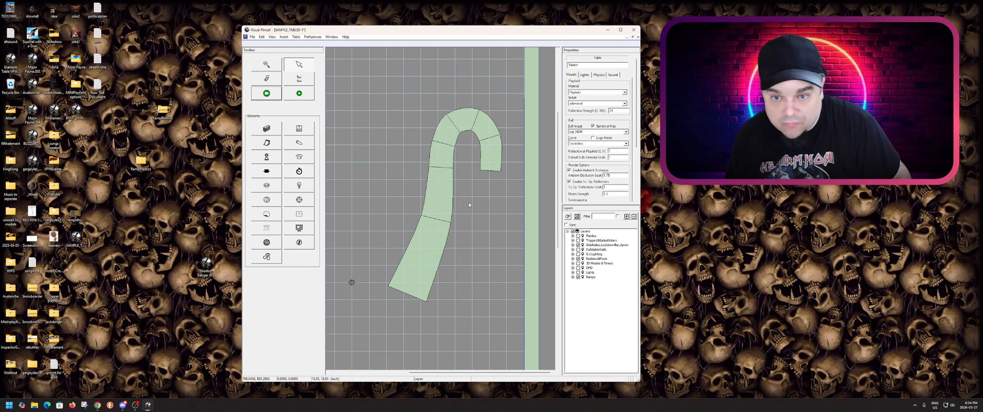
{"action": "left_click", "coordinate": [441, 206]}
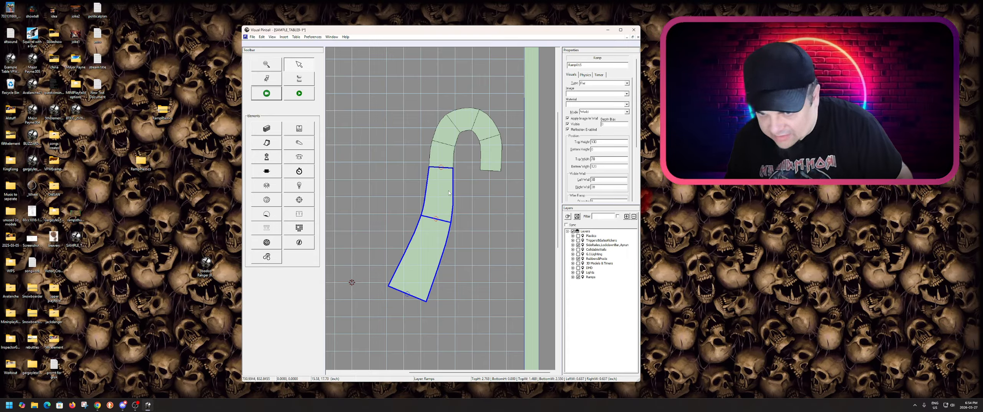
{"action": "right_click", "coordinate": [448, 192]}
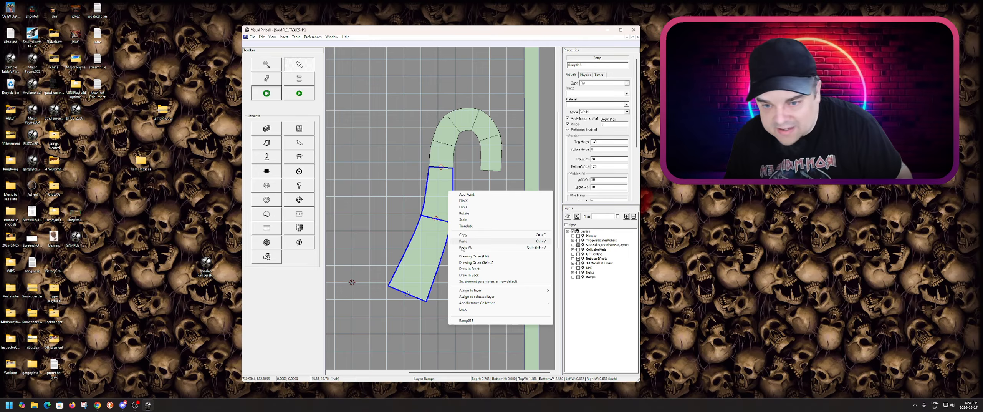
{"action": "left_click", "coordinate": [466, 309]}
{"action": "left_click", "coordinate": [477, 262]}
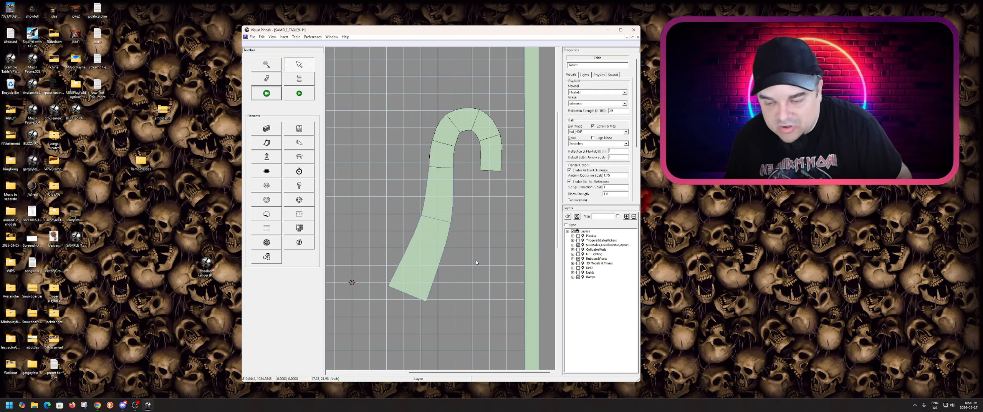
{"action": "key", "text": "ctrl+v"}
{"action": "left_click_drag", "start_coordinate": [427, 256], "coordinate": [395, 247]}
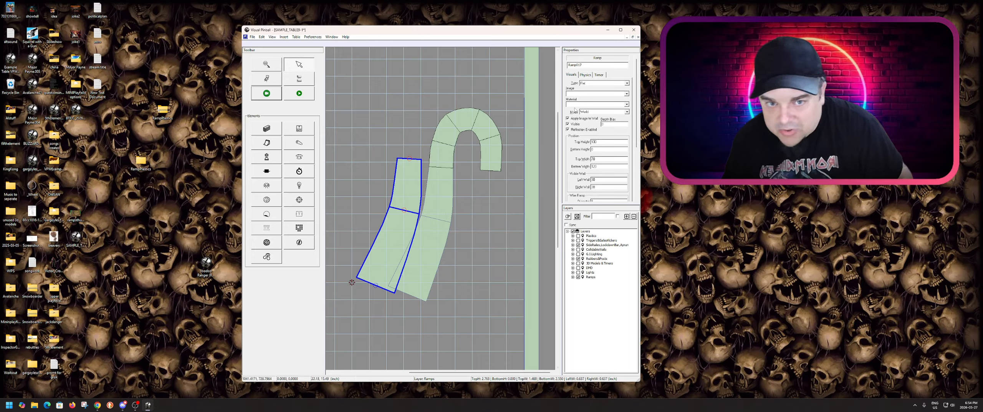
- Try the 1 Wire type on the copied ramp and return it to Flat
{"action": "left_click", "coordinate": [606, 83]}
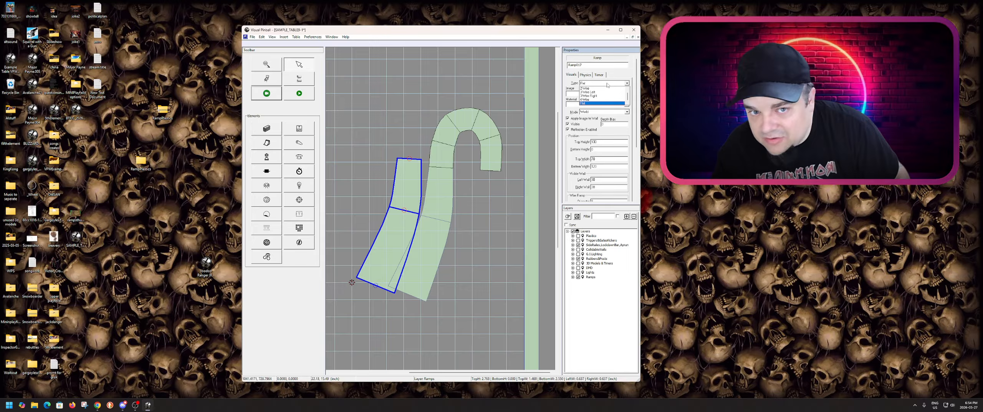
{"action": "left_click", "coordinate": [607, 84]}
{"action": "left_click", "coordinate": [606, 83]}
{"action": "scroll", "coordinate": [602, 89], "scroll_direction": "up", "scroll_amount": 1}
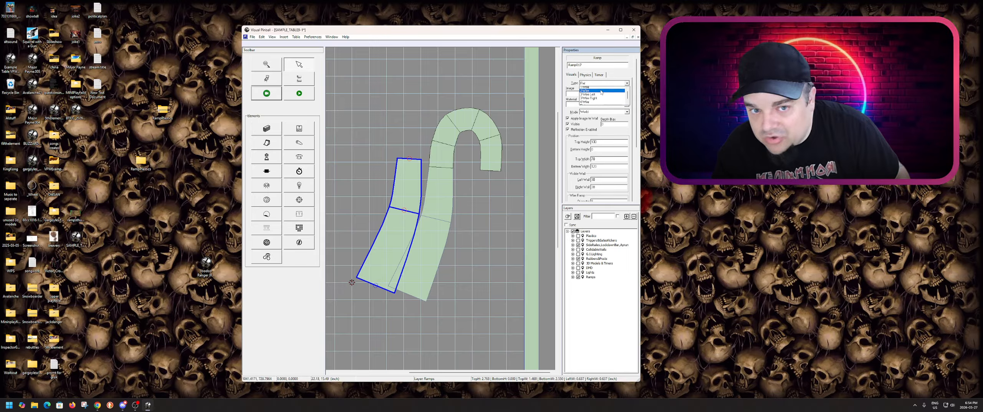
{"action": "left_click", "coordinate": [601, 83]}
{"action": "left_click", "coordinate": [599, 83]}
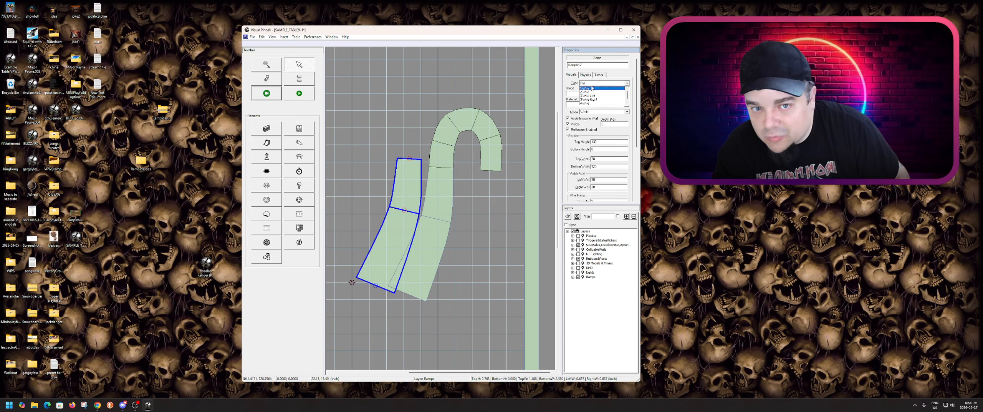
{"action": "left_click", "coordinate": [571, 107]}
{"action": "left_click", "coordinate": [588, 85]}
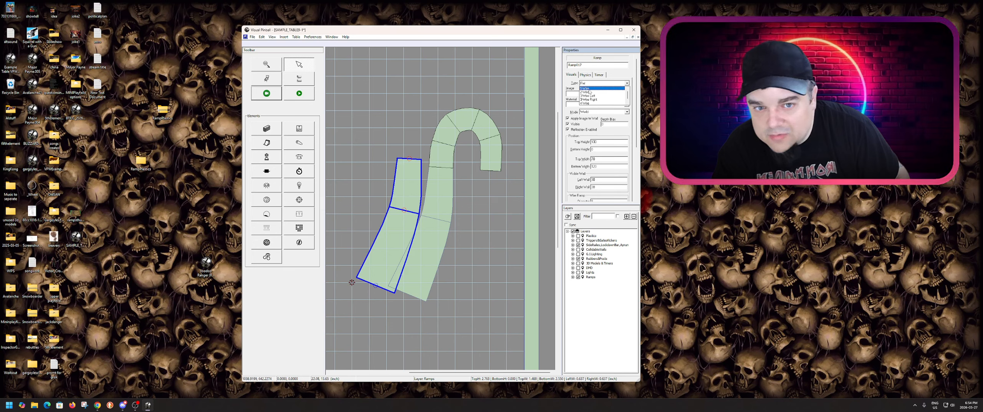
{"action": "left_click", "coordinate": [588, 89]}
{"action": "left_click", "coordinate": [598, 83]}
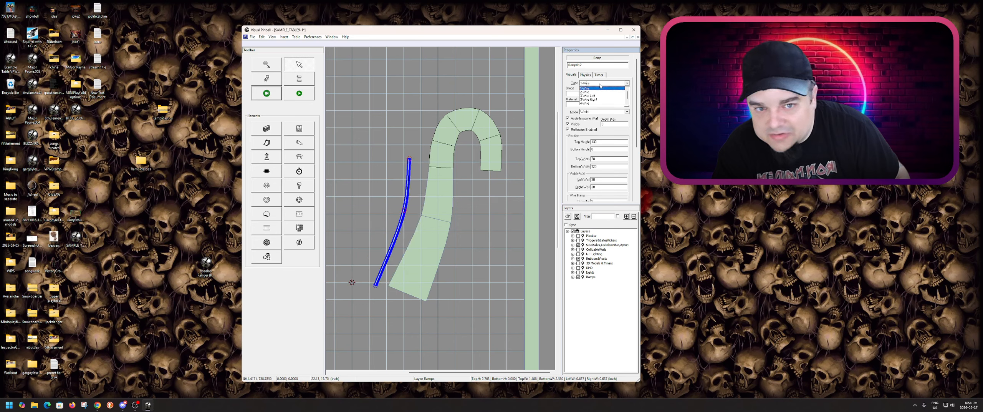
{"action": "scroll", "coordinate": [599, 93], "scroll_direction": "down", "scroll_amount": 1}
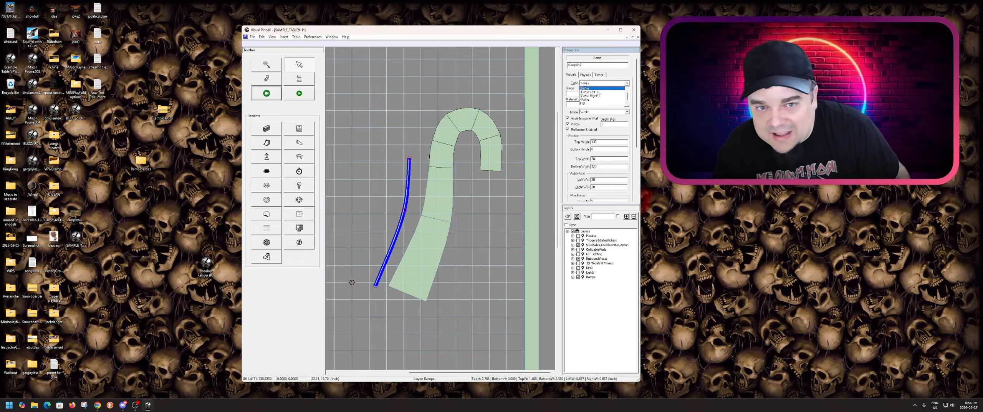
{"action": "left_click", "coordinate": [598, 104]}
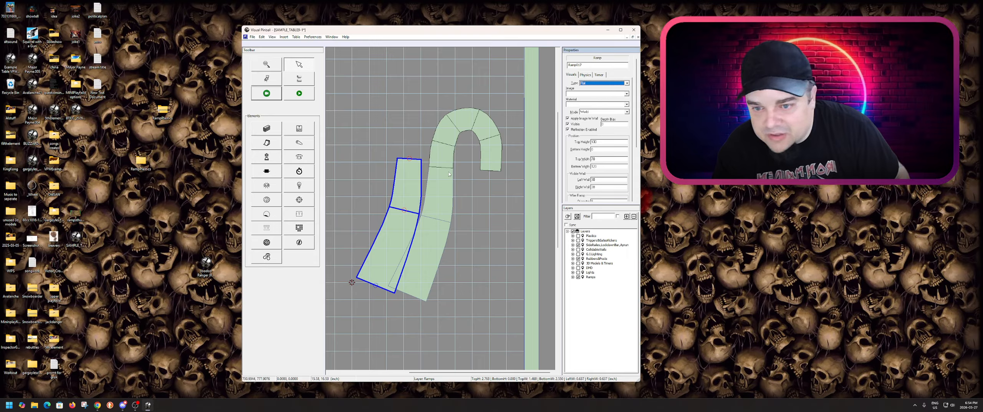
- Narrow the copied ramp by setting its top width and bottom width to 15
{"action": "left_click", "coordinate": [599, 159]}
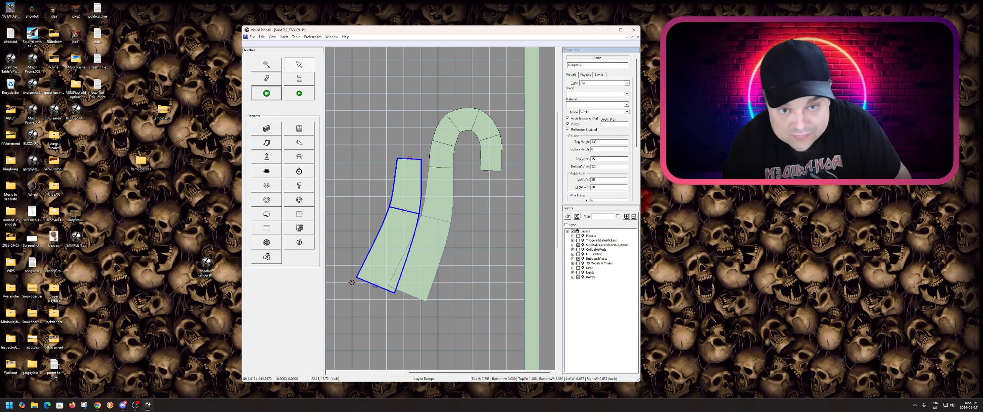
{"action": "double_click", "coordinate": [602, 166]}
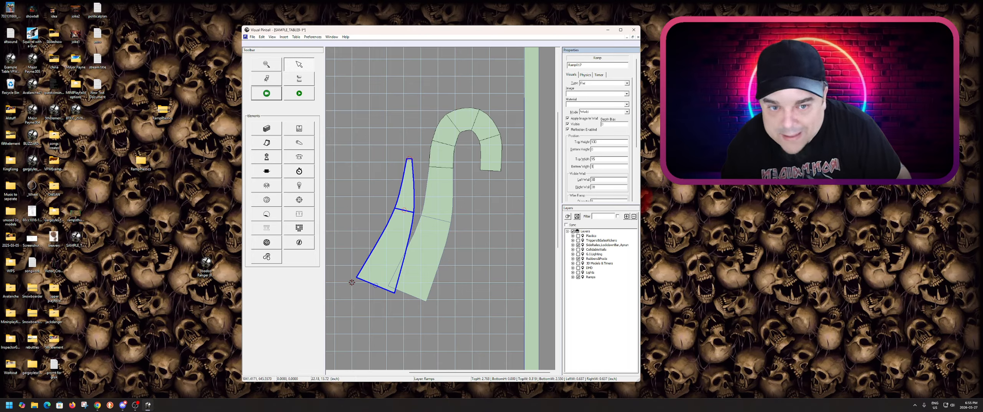
{"action": "type", "text": "15"}
{"action": "key", "text": "Return"}
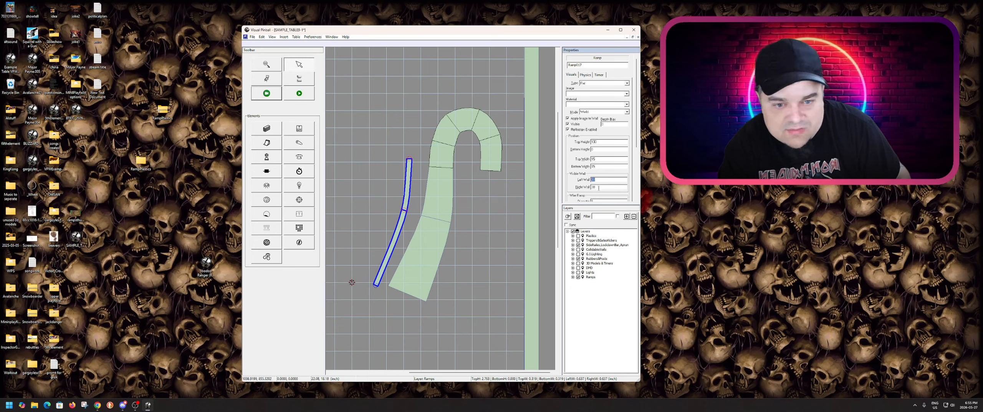
- Set the left and right visible walls of the narrow copied ramp to 0
{"action": "key", "text": "BackSpace"}
{"action": "key", "text": "BackSpace"}
{"action": "type", "text": "0"}
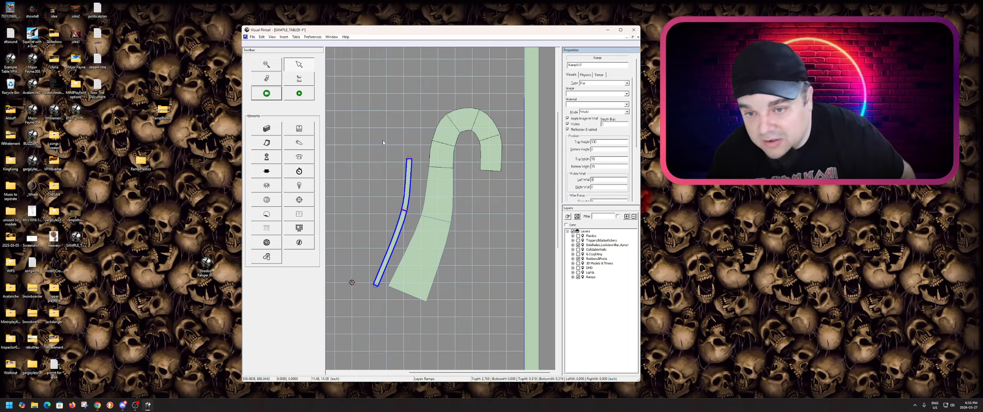
{"action": "left_click", "coordinate": [444, 241]}
{"action": "left_click", "coordinate": [447, 243]}
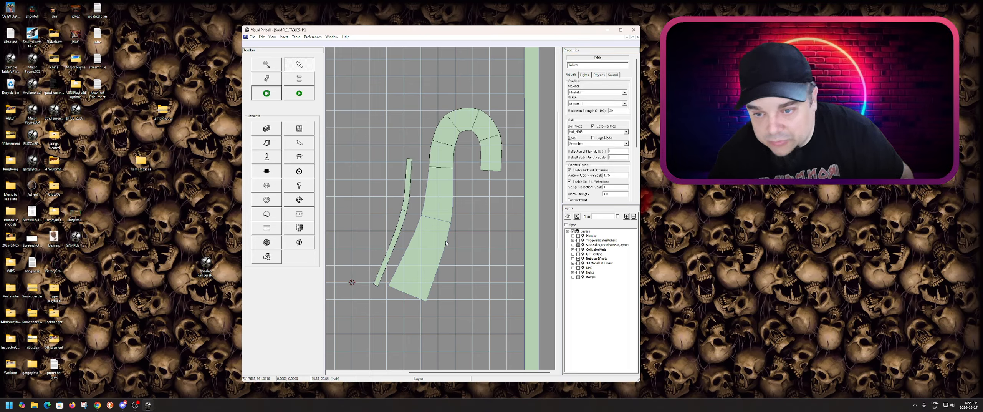
{"action": "left_click", "coordinate": [401, 224]}
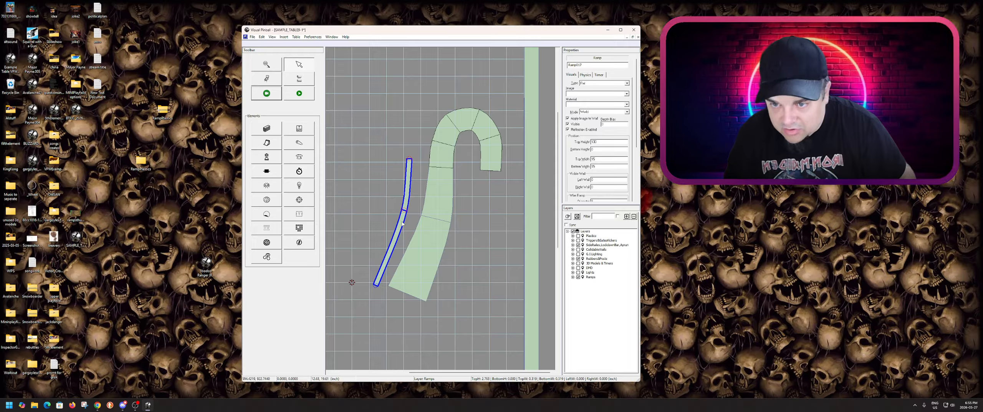
- Check the visible wall heights of the finished left-hand ramp and set the locked curved ramp's left and right visible walls to 50
{"action": "left_click", "coordinate": [435, 232]}
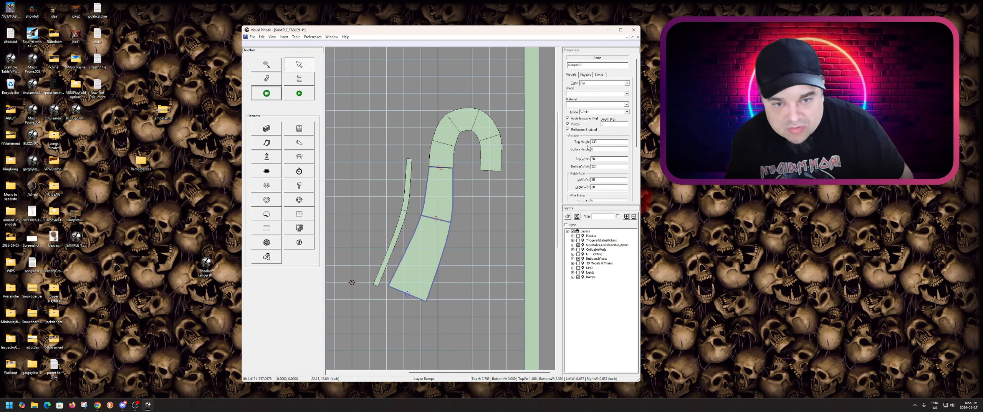
{"action": "double_click", "coordinate": [603, 181]}
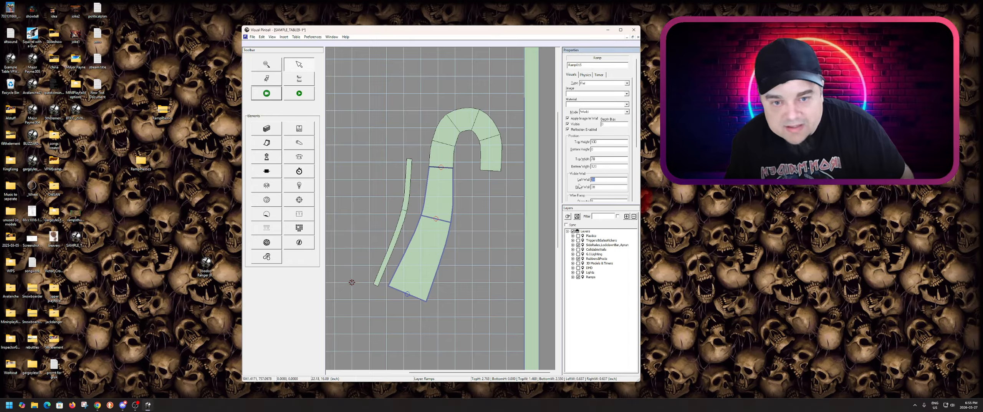
{"action": "scroll", "coordinate": [475, 207], "scroll_direction": "down", "scroll_amount": 2}
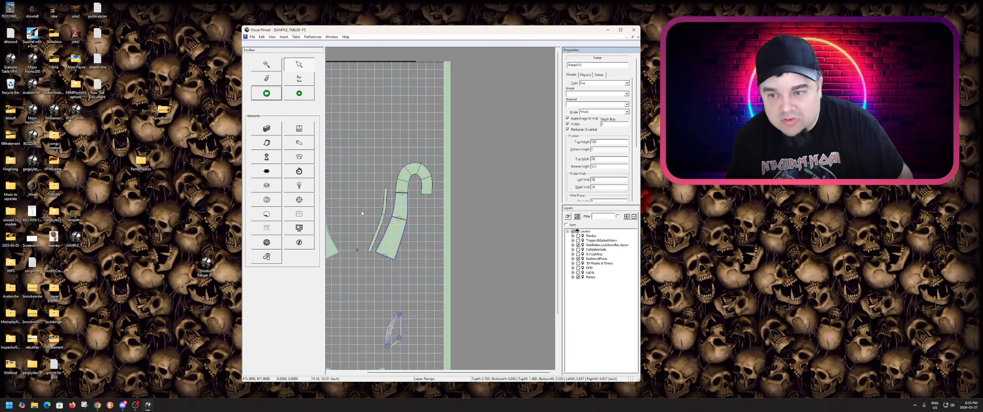
{"action": "scroll", "coordinate": [363, 208], "scroll_direction": "up", "scroll_amount": 1}
{"action": "left_click", "coordinate": [384, 229]}
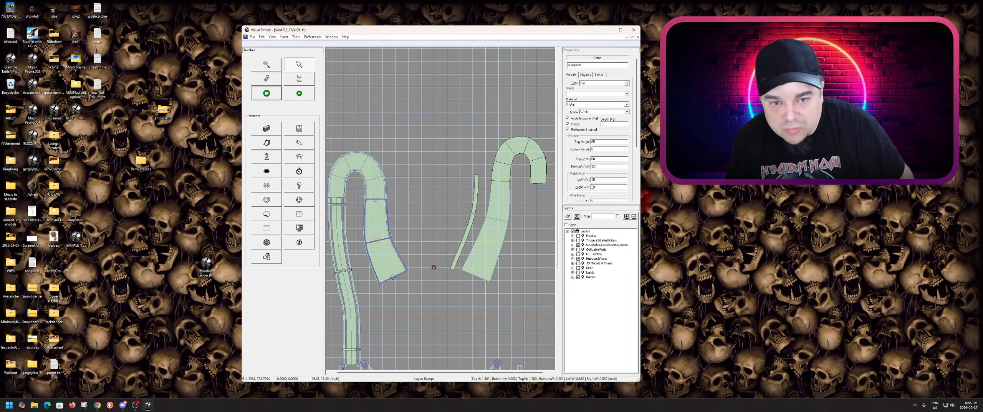
{"action": "left_click", "coordinate": [510, 209]}
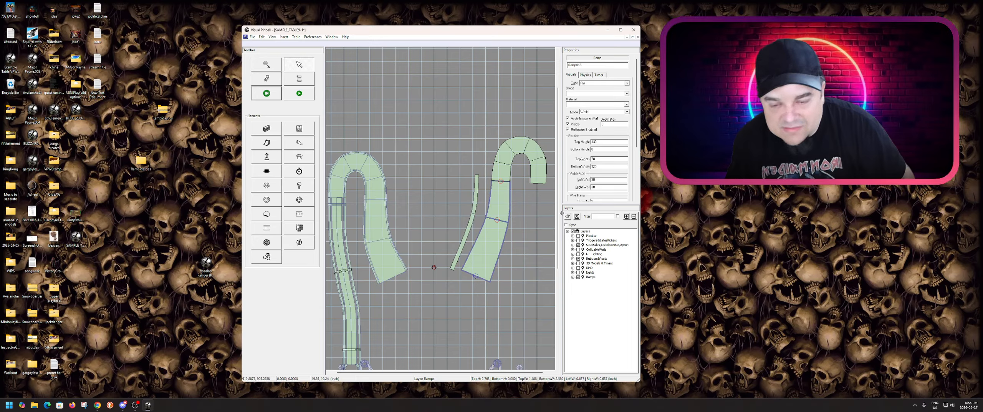
{"action": "double_click", "coordinate": [598, 181]}
{"action": "type", "text": "50"}
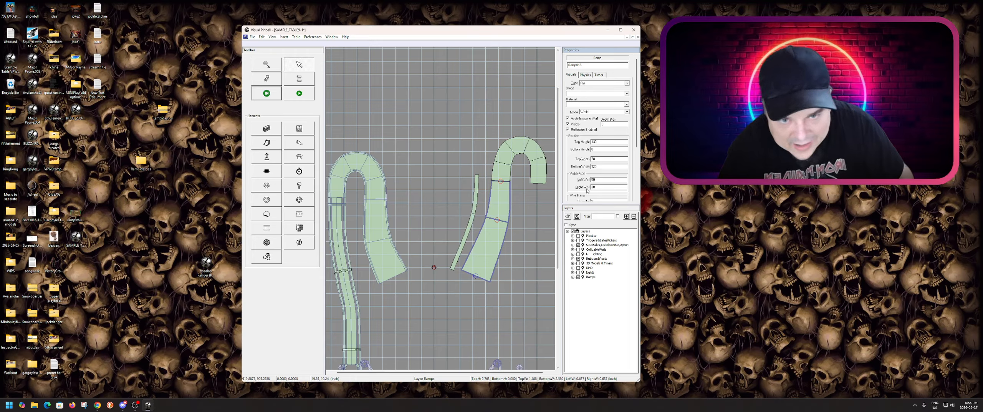
{"action": "key", "text": "Tab"}
{"action": "type", "text": "50"}
- Set the U-turn ramp's left and right visible walls to 50 and reselect the curved ramp below it
{"action": "left_click", "coordinate": [507, 175]}
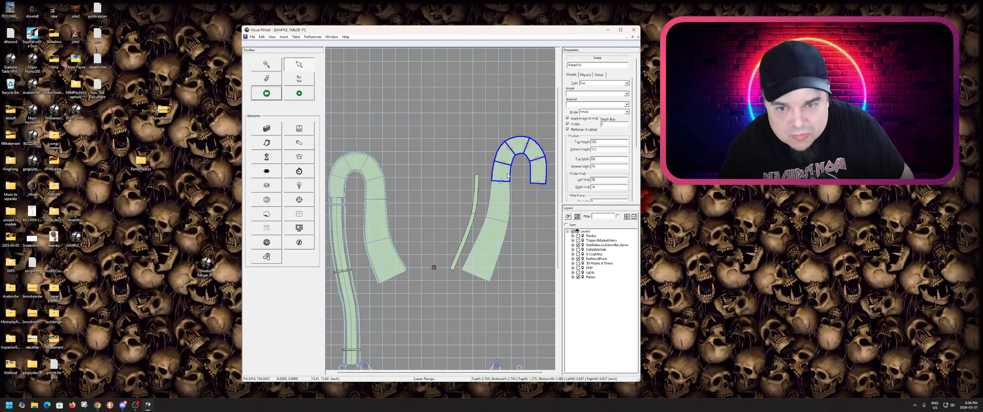
{"action": "double_click", "coordinate": [598, 181]}
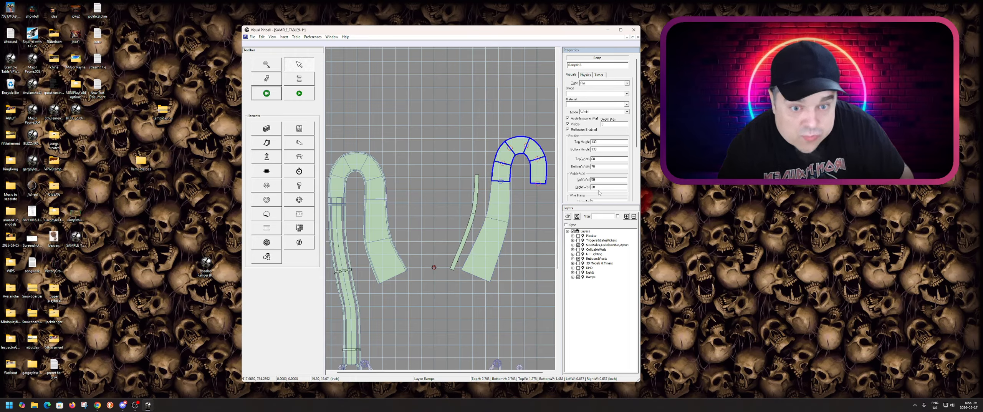
{"action": "type", "text": "50"}
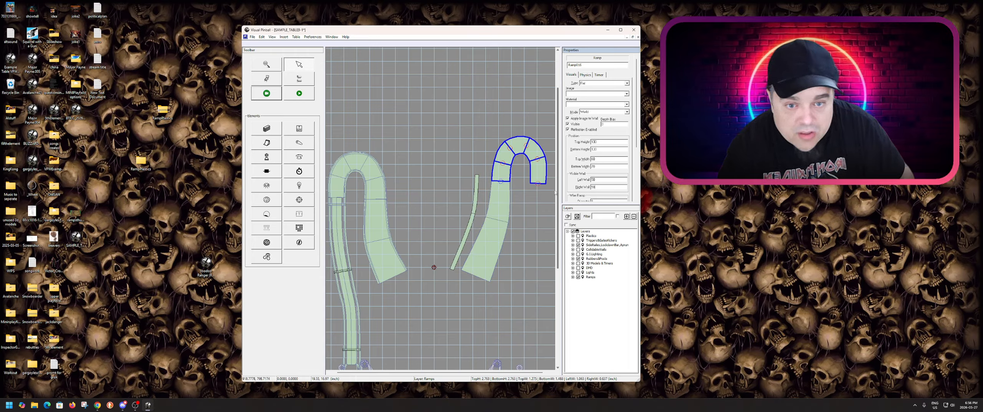
{"action": "left_click", "coordinate": [501, 221]}
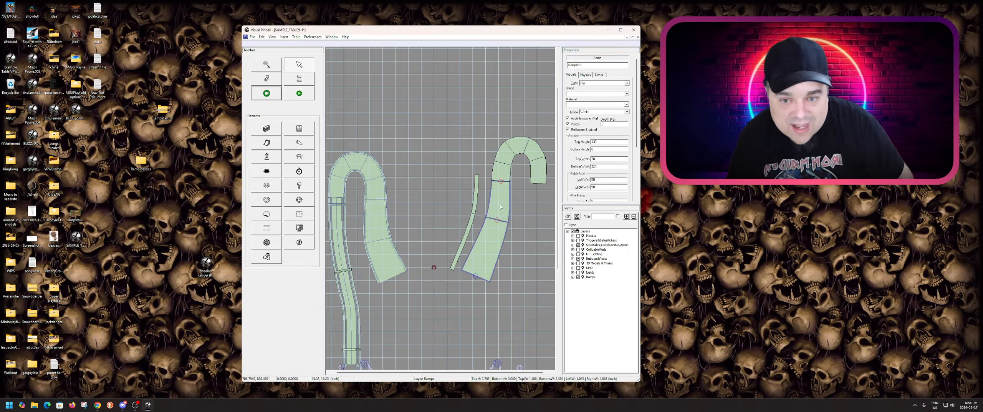
- Move the narrow copied ramp against the outer left edge of the curved ramp
{"action": "left_click", "coordinate": [475, 207]}
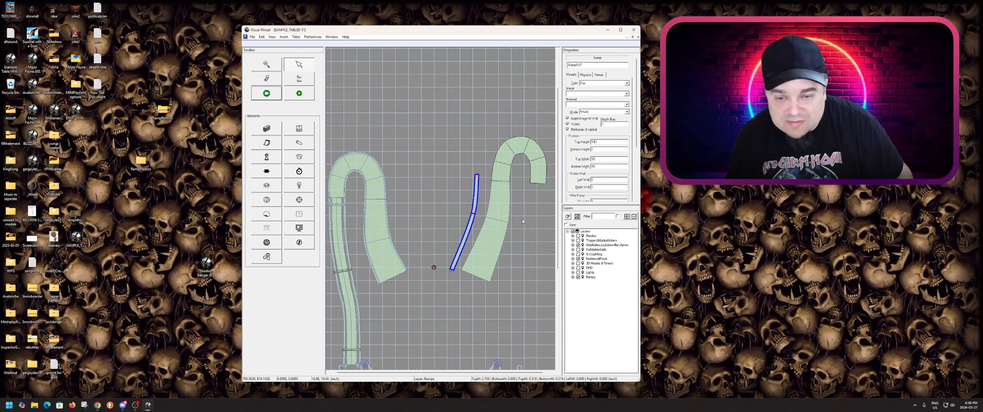
{"action": "scroll", "coordinate": [522, 221], "scroll_direction": "up", "scroll_amount": 2}
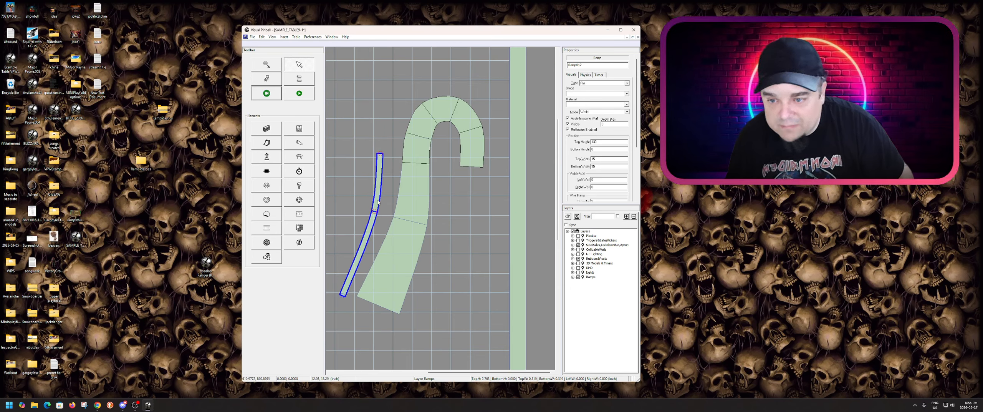
{"action": "left_click_drag", "start_coordinate": [378, 202], "coordinate": [388, 200]}
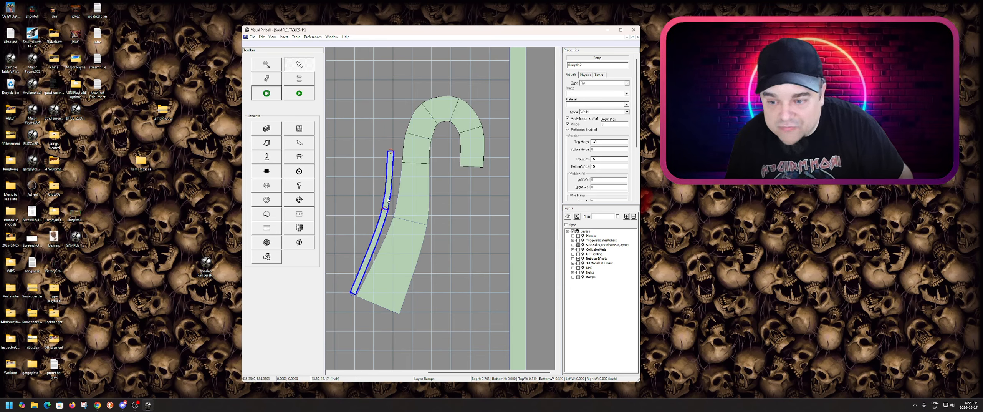
- Set the narrow ramp's top height to 180 and bottom height to 50
{"action": "left_click", "coordinate": [391, 223]}
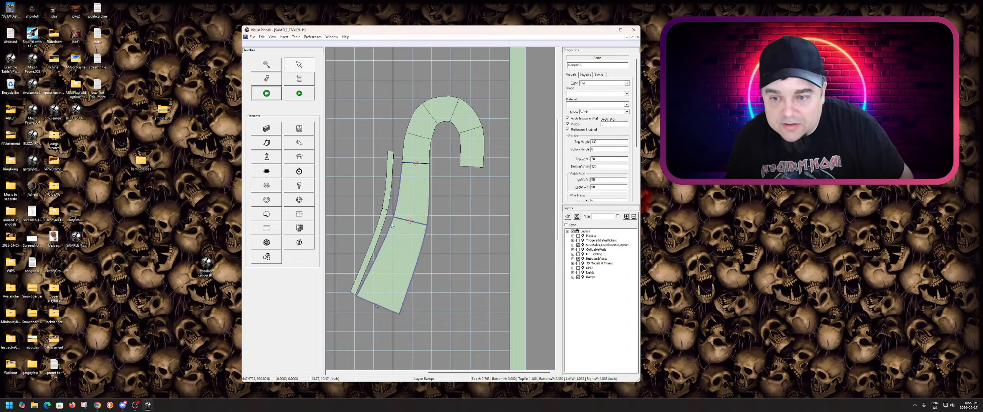
{"action": "left_click", "coordinate": [386, 221]}
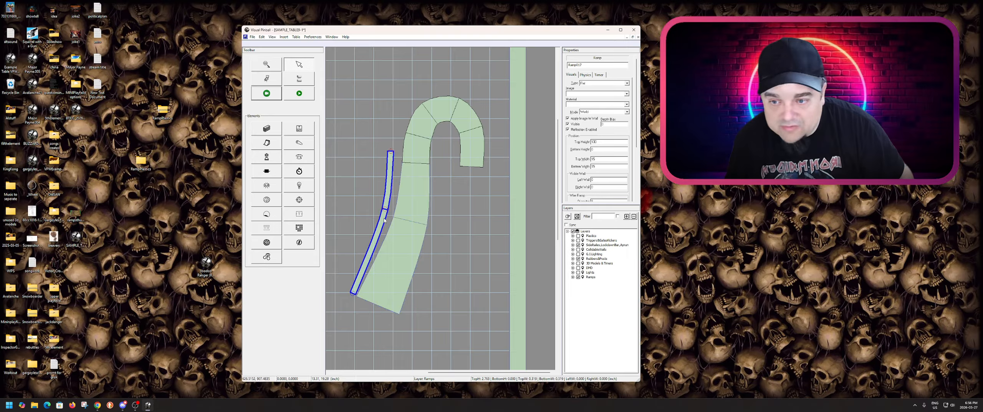
{"action": "left_click", "coordinate": [596, 150]}
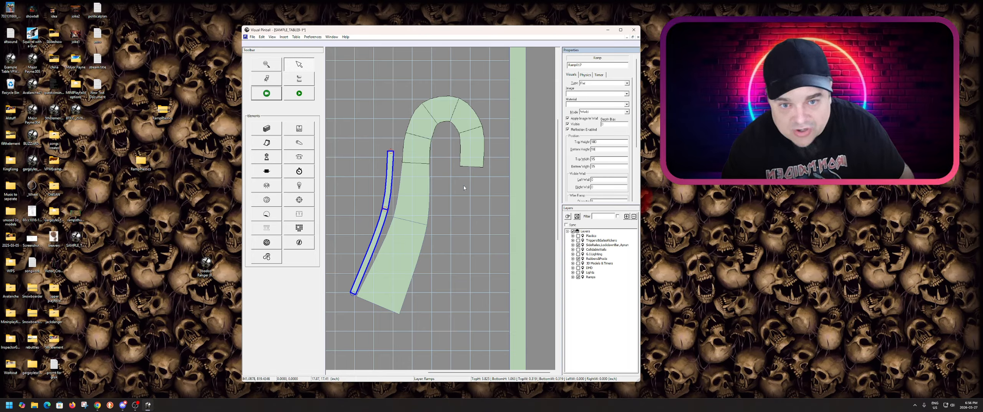
- Shift the narrow ramp's middle and top control points onto the curved ramp's left edge so it follows the curve
{"action": "left_click", "coordinate": [387, 209]}
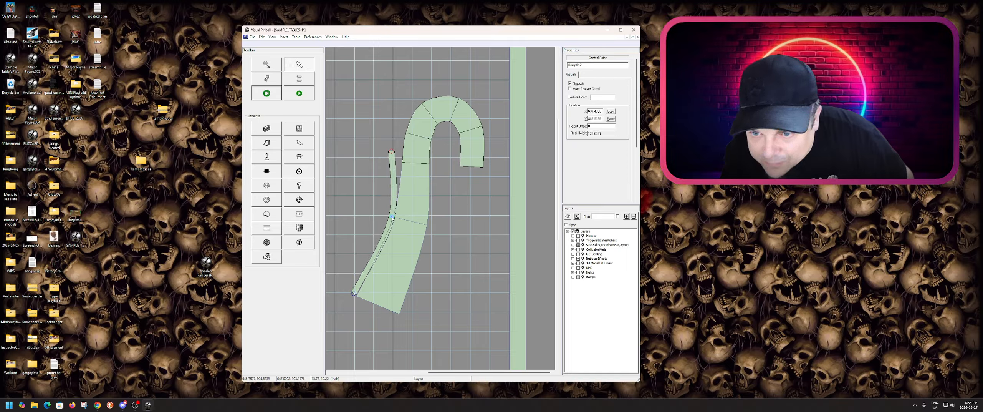
{"action": "left_click", "coordinate": [390, 150]}
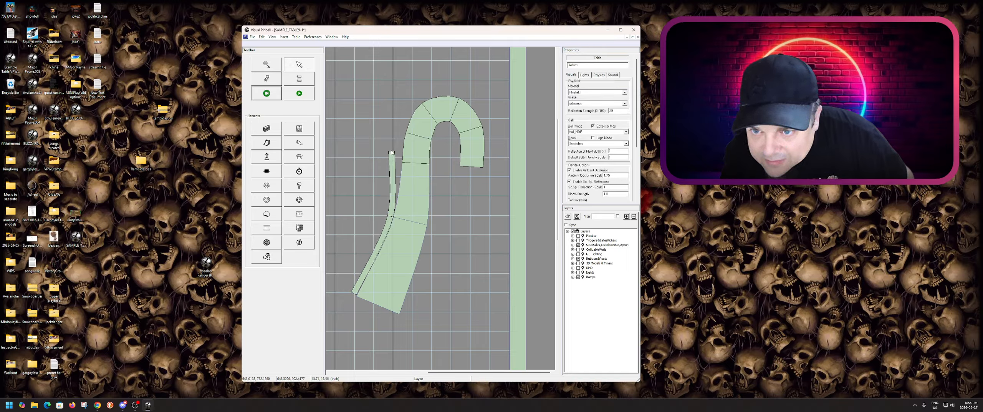
{"action": "left_click", "coordinate": [391, 152]}
{"action": "left_click_drag", "start_coordinate": [391, 152], "coordinate": [399, 164]}
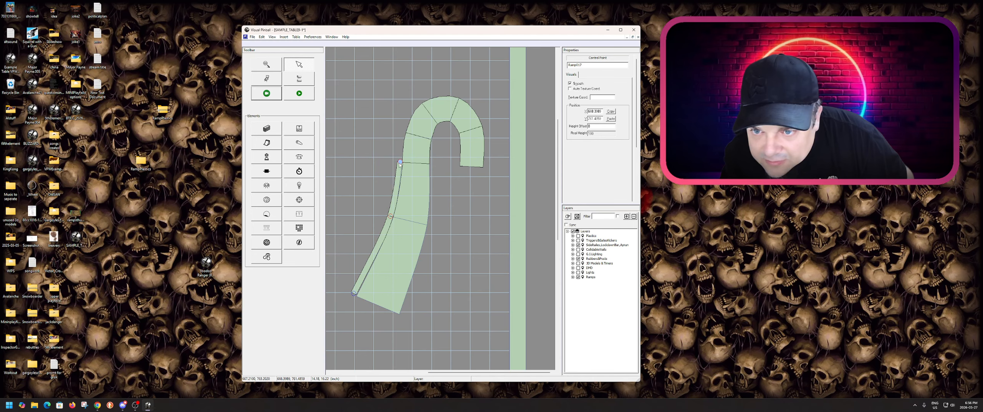
- Fine-tune the narrow ramp's bottom control point so its end lines up with the curved ramp's lower left corner
{"action": "scroll", "coordinate": [415, 253], "scroll_direction": "up", "scroll_amount": 1}
{"action": "left_click_drag", "start_coordinate": [426, 248], "coordinate": [427, 252]}
{"action": "scroll", "coordinate": [427, 252], "scroll_direction": "up", "scroll_amount": 2}
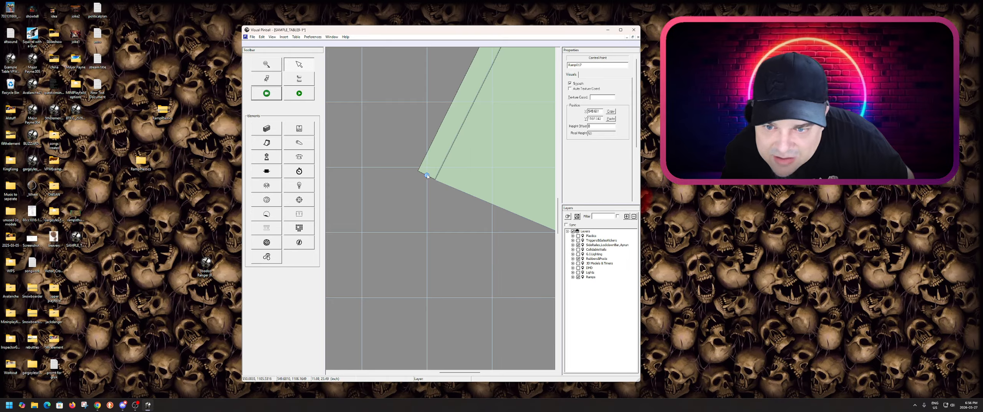
{"action": "left_click_drag", "start_coordinate": [427, 174], "coordinate": [427, 174]}
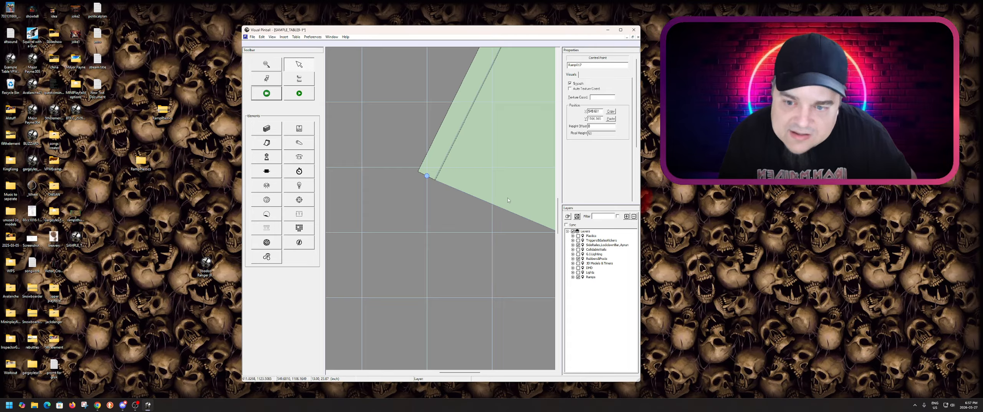
- Fine-tune the narrow ramp's middle and top control points along the curved ramp's left edge, level with its cross lines
{"action": "scroll", "coordinate": [516, 121], "scroll_direction": "up", "scroll_amount": 6}
{"action": "scroll", "coordinate": [450, 158], "scroll_direction": "down", "scroll_amount": 1}
{"action": "scroll", "coordinate": [470, 154], "scroll_direction": "up", "scroll_amount": 2}
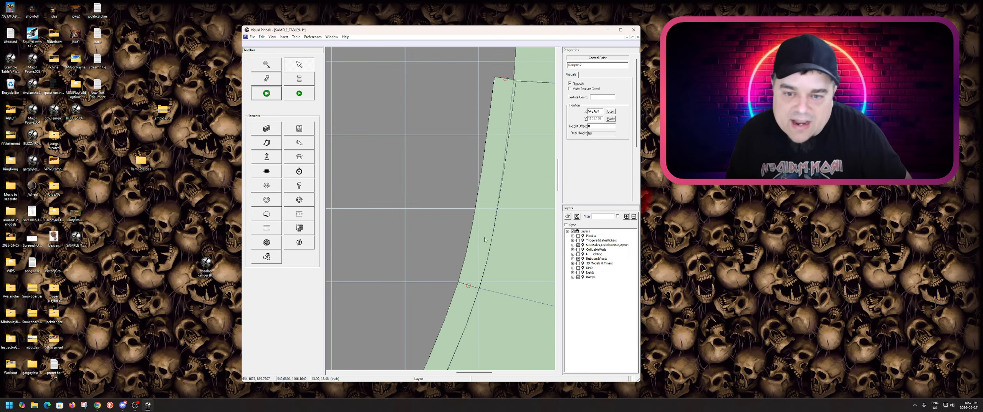
{"action": "left_click", "coordinate": [470, 286]}
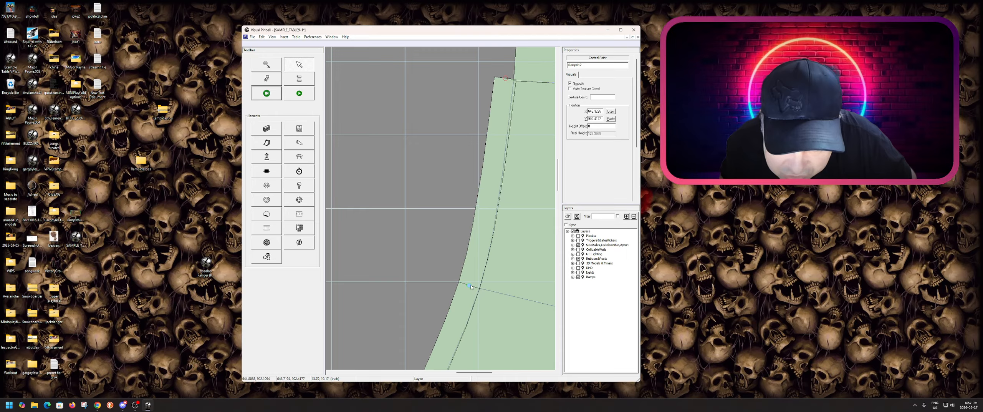
{"action": "scroll", "coordinate": [505, 199], "scroll_direction": "up", "scroll_amount": 3}
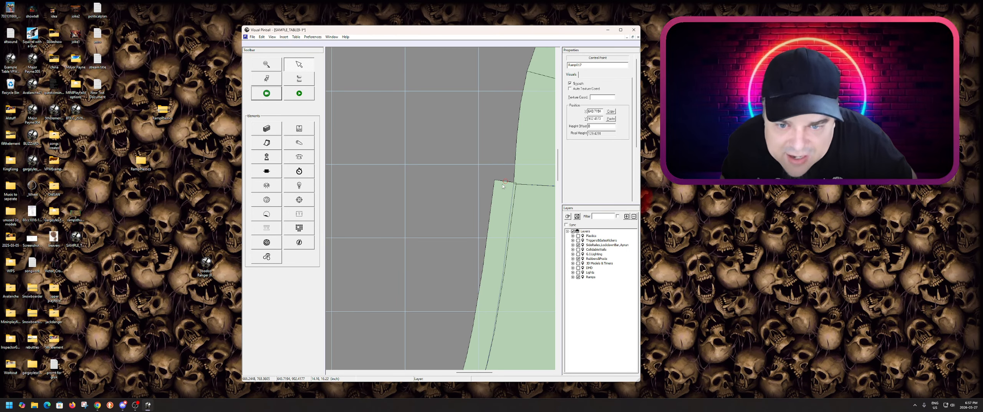
{"action": "left_click_drag", "start_coordinate": [505, 181], "coordinate": [504, 183]}
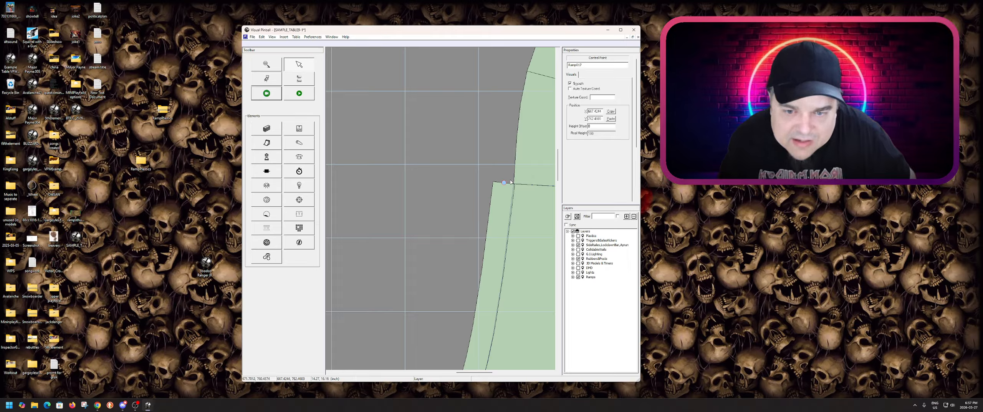
{"action": "left_click", "coordinate": [460, 213]}
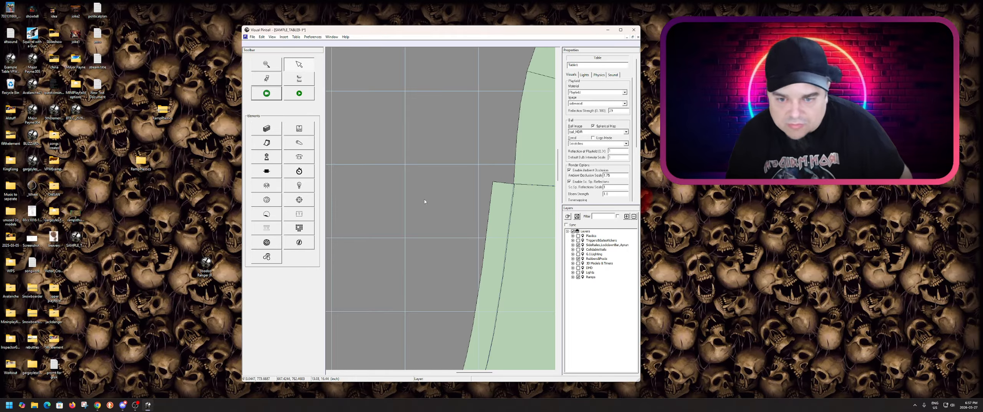
- Duplicate the narrow edge ramp and place the copy along the curved ramp's right edge
{"action": "scroll", "coordinate": [427, 200], "scroll_direction": "down", "scroll_amount": 3}
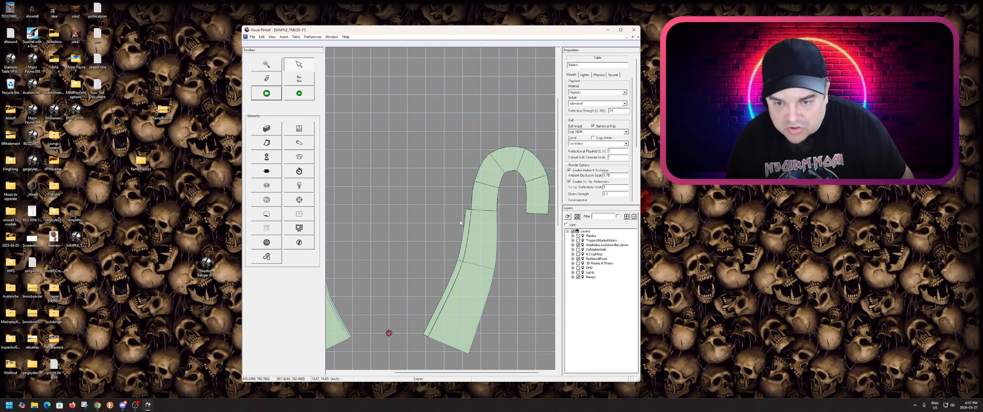
{"action": "left_click", "coordinate": [473, 239]}
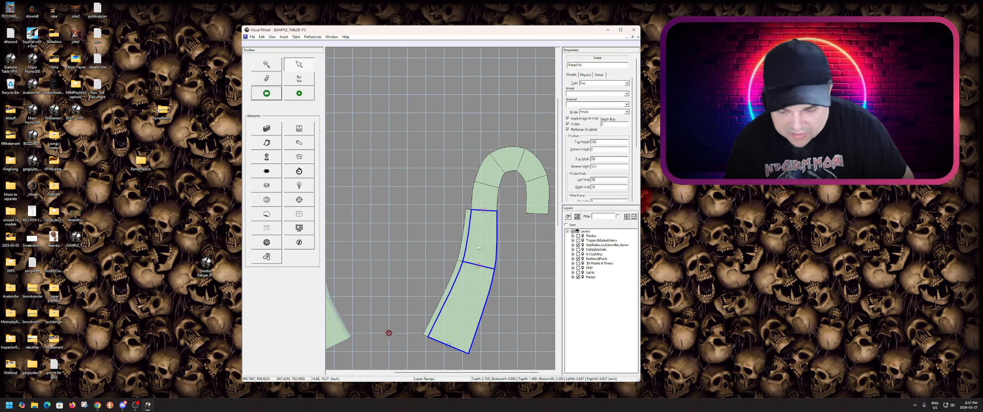
{"action": "left_click", "coordinate": [478, 247]}
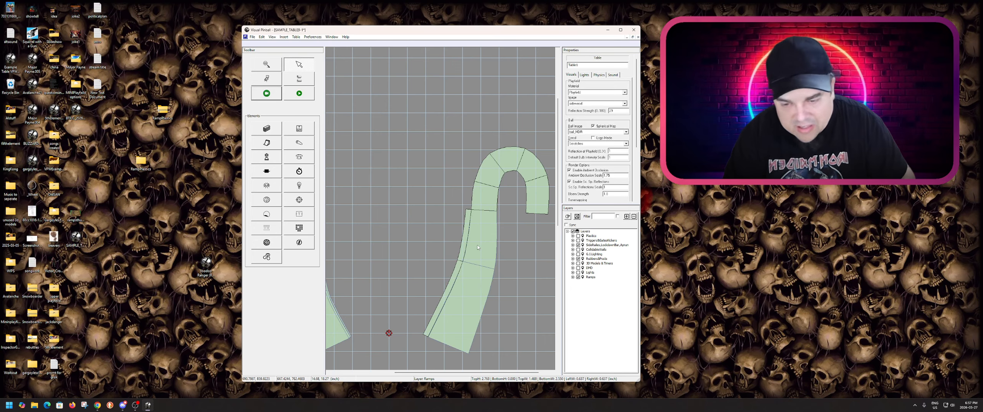
{"action": "left_click", "coordinate": [465, 246]}
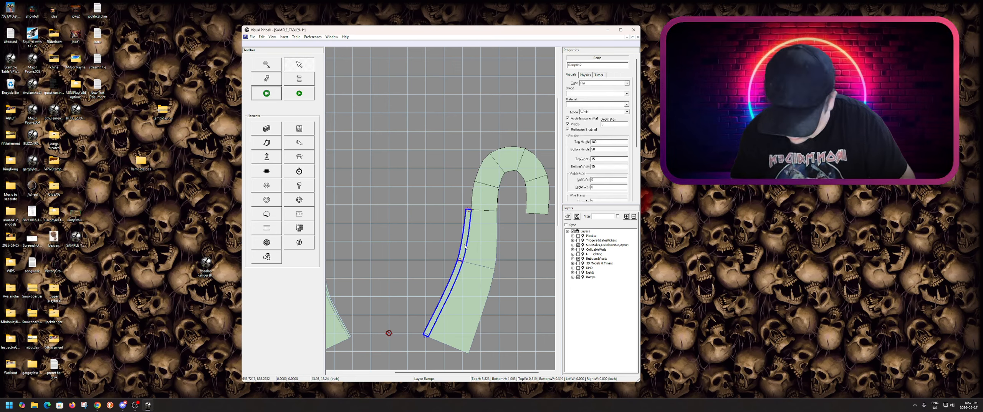
{"action": "left_click", "coordinate": [430, 243]}
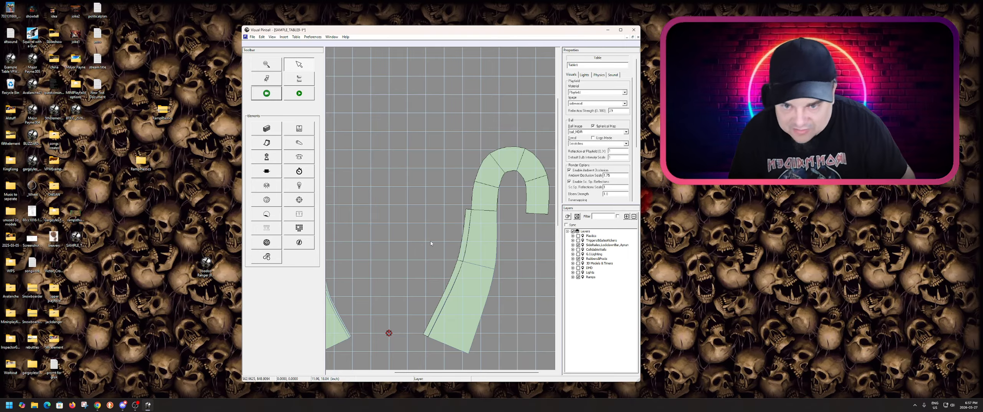
{"action": "left_click", "coordinate": [437, 243]}
{"action": "left_click_drag", "start_coordinate": [463, 251], "coordinate": [503, 263]}
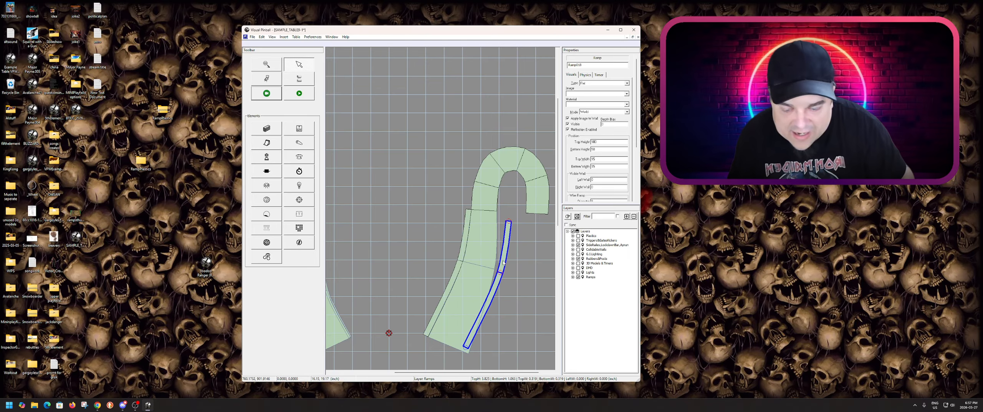
- Shift the copy's bottom, middle and top control points onto the curved ramp's right edge
{"action": "scroll", "coordinate": [491, 307], "scroll_direction": "up", "scroll_amount": 2}
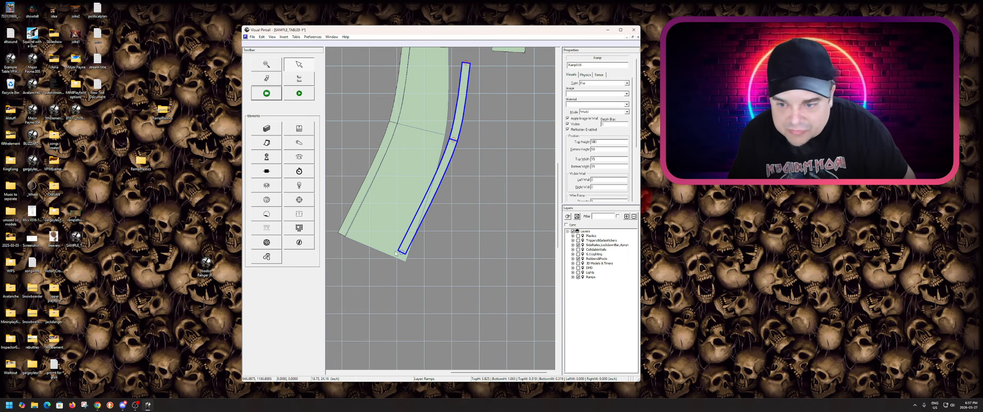
{"action": "left_click_drag", "start_coordinate": [402, 254], "coordinate": [412, 266]}
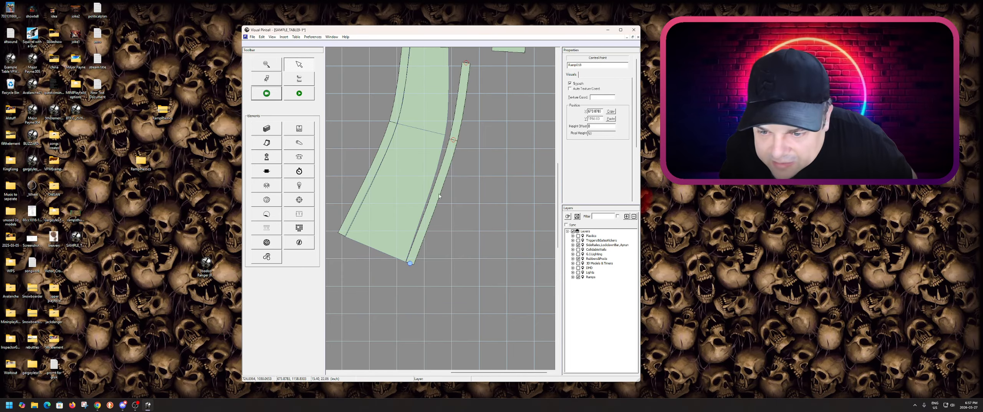
{"action": "left_click_drag", "start_coordinate": [453, 142], "coordinate": [448, 137]}
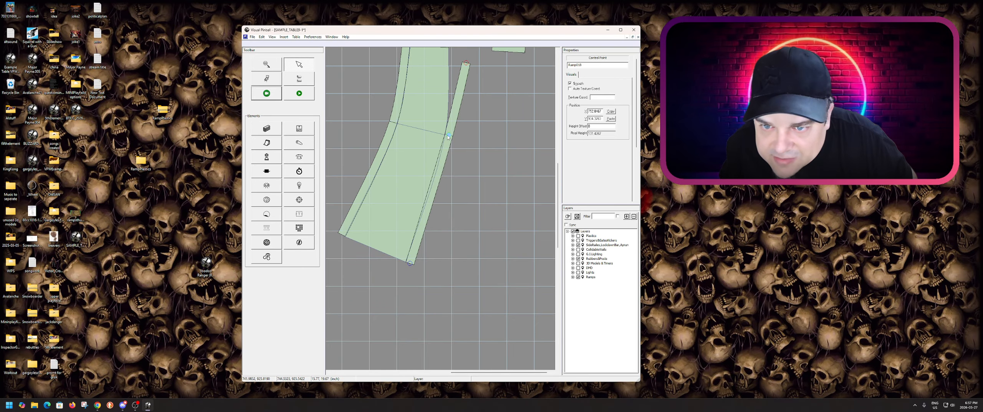
{"action": "scroll", "coordinate": [447, 137], "scroll_direction": "up", "scroll_amount": 3}
{"action": "left_click_drag", "start_coordinate": [466, 167], "coordinate": [454, 153]}
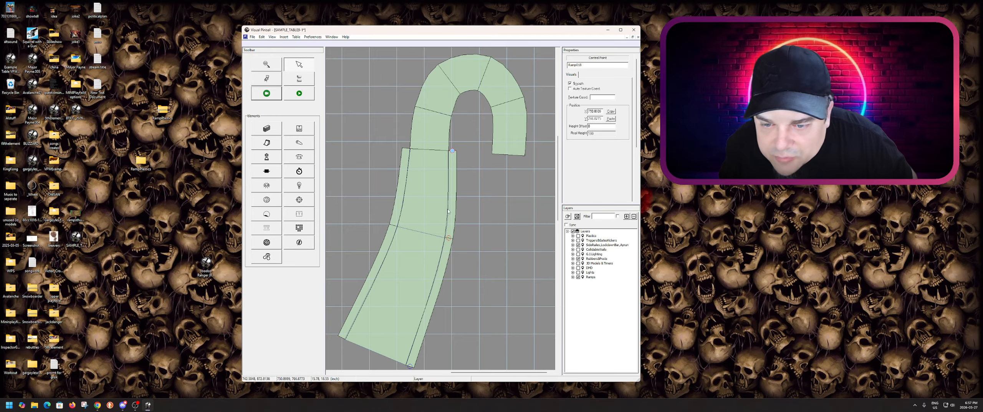
- Fine-tune the bottom and middle control points of the right-hand narrow ramp and check its alignment along the whole edge
{"action": "scroll", "coordinate": [448, 211], "scroll_direction": "up", "scroll_amount": 3}
{"action": "left_click_drag", "start_coordinate": [425, 251], "coordinate": [425, 251]}
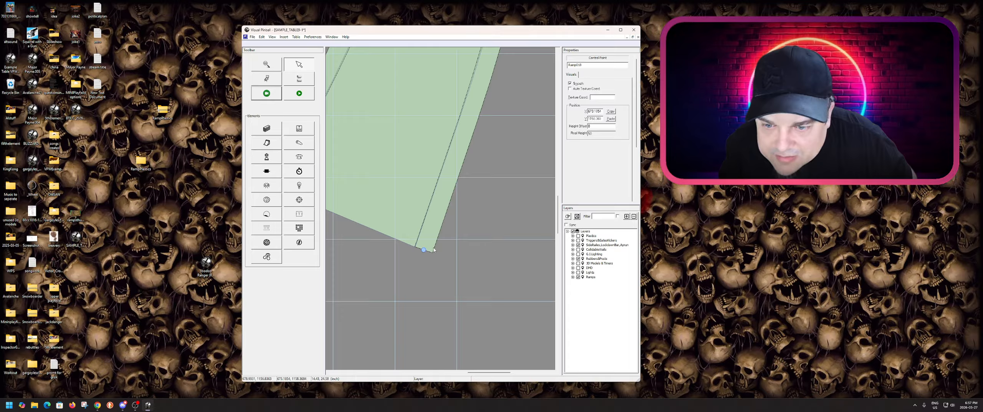
{"action": "scroll", "coordinate": [499, 223], "scroll_direction": "up", "scroll_amount": 5}
{"action": "left_click", "coordinate": [512, 133]}
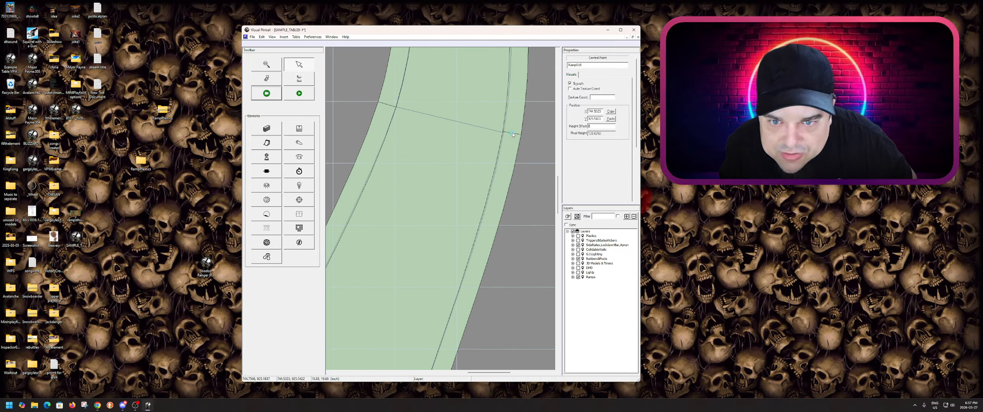
{"action": "left_click_drag", "start_coordinate": [512, 133], "coordinate": [513, 134]}
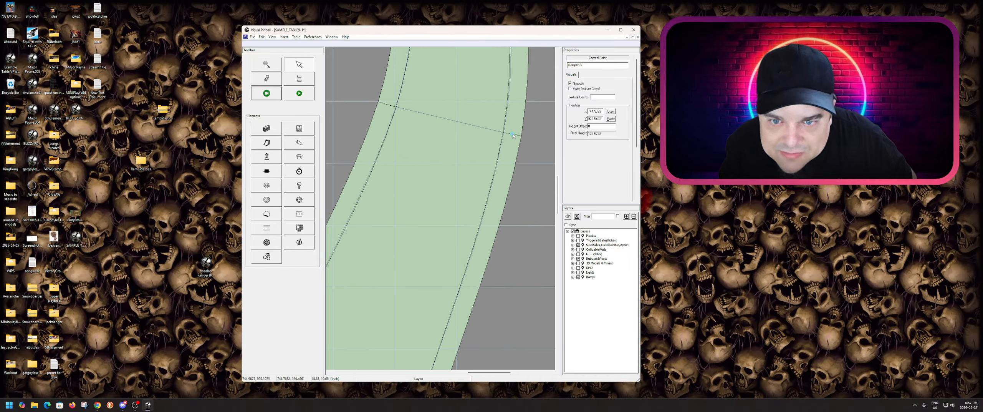
{"action": "scroll", "coordinate": [513, 165], "scroll_direction": "up", "scroll_amount": 5}
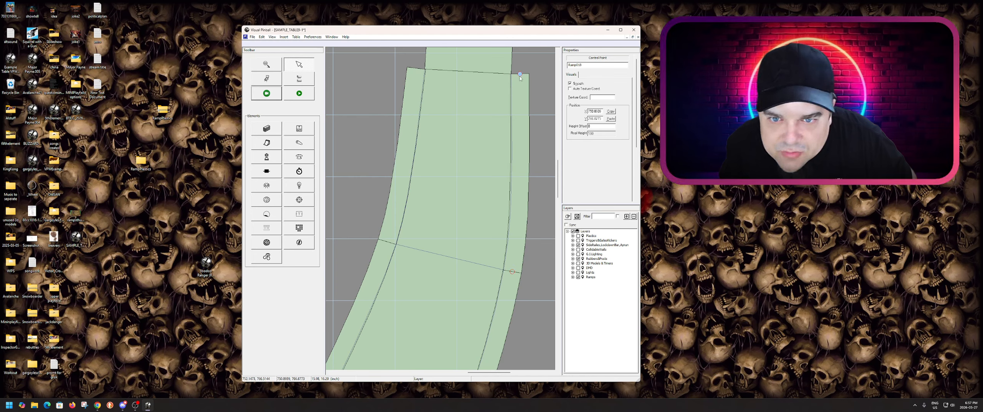
{"action": "scroll", "coordinate": [511, 165], "scroll_direction": "down", "scroll_amount": 10}
{"action": "scroll", "coordinate": [411, 242], "scroll_direction": "up", "scroll_amount": 10}
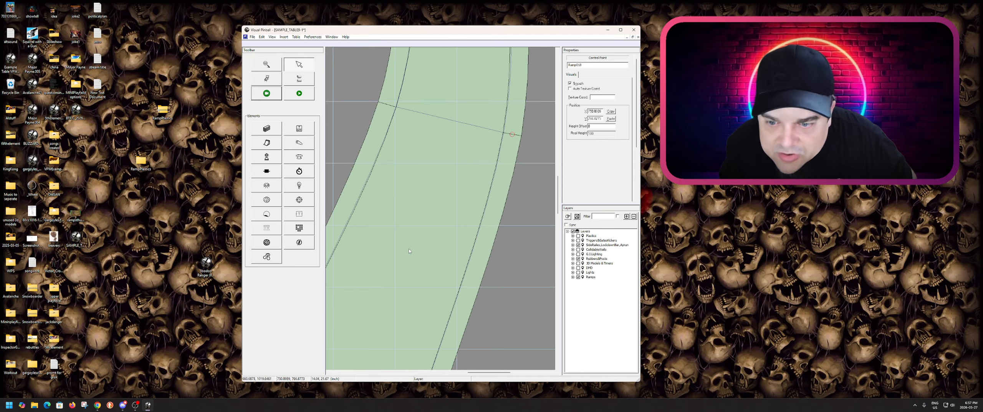
- Select both narrow edge ramps together and make them non-collidable
{"action": "left_click", "coordinate": [518, 186]}
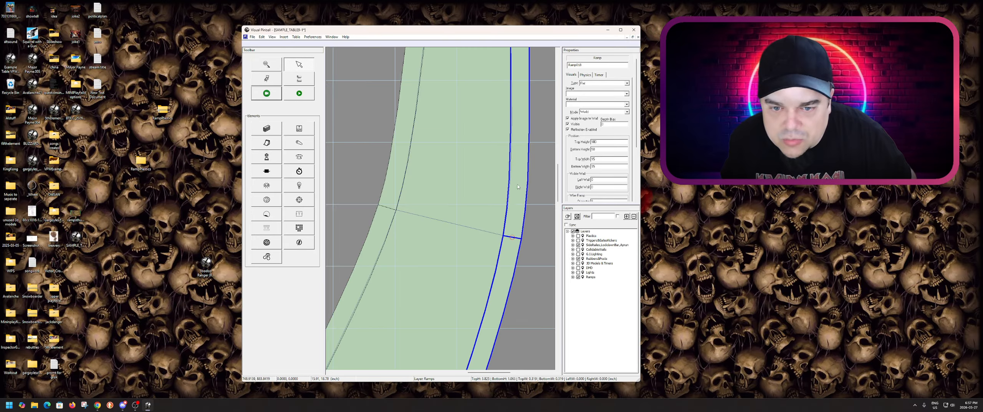
{"action": "left_click", "coordinate": [393, 187]}
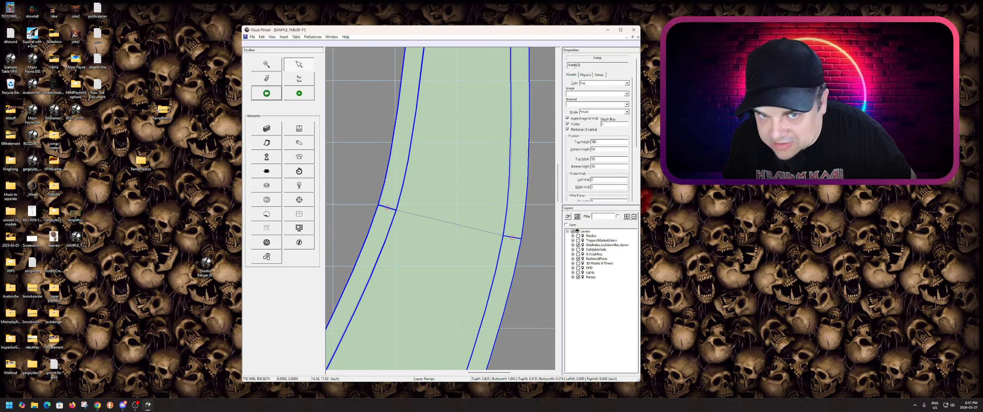
{"action": "left_click", "coordinate": [586, 75]}
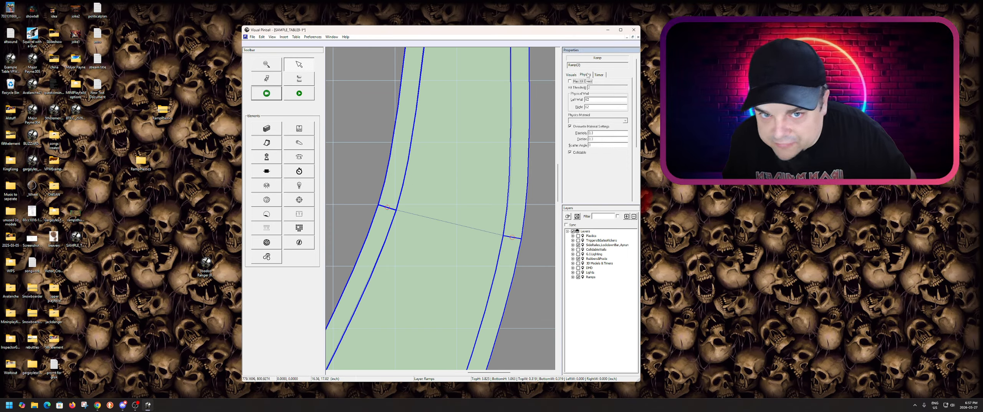
{"action": "left_click", "coordinate": [570, 152]}
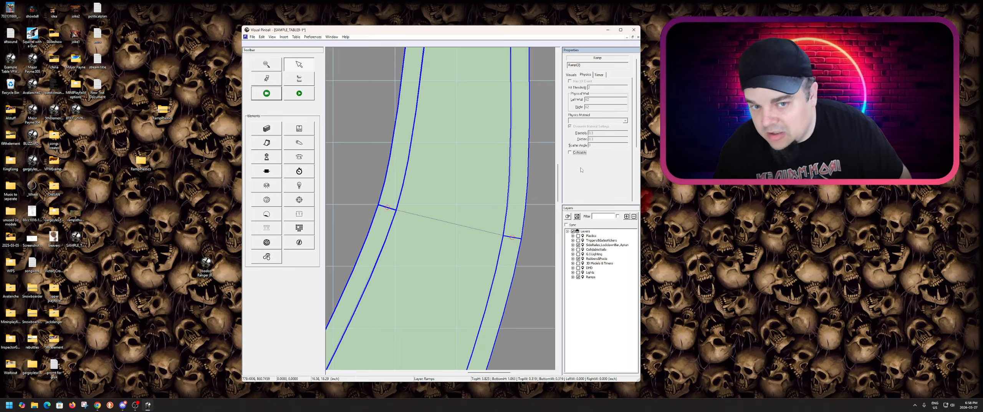
- Lock the hook-shaped ramp above the curved segment and duplicate it in place
{"action": "left_click", "coordinate": [571, 74]}
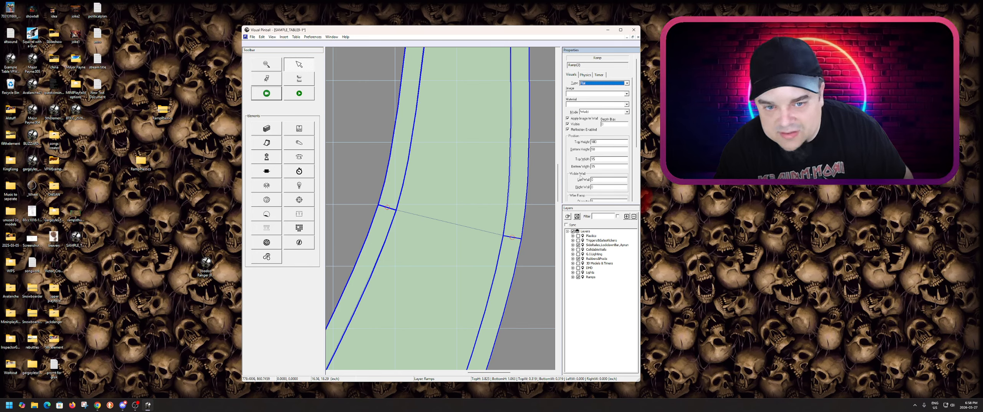
{"action": "left_click", "coordinate": [534, 218]}
{"action": "scroll", "coordinate": [494, 225], "scroll_direction": "down", "scroll_amount": 3}
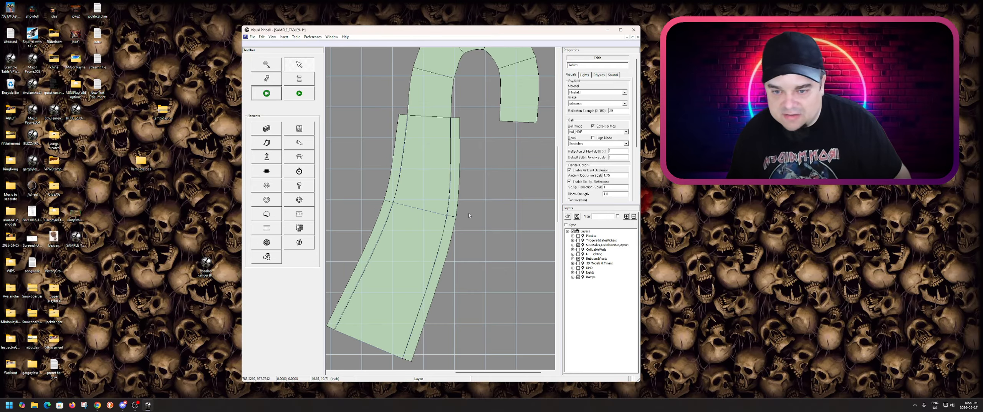
{"action": "left_click", "coordinate": [441, 104]}
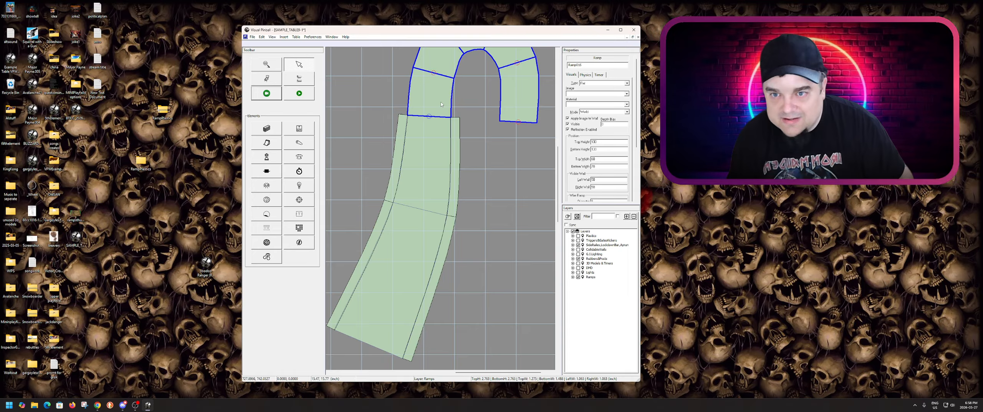
{"action": "right_click", "coordinate": [442, 103]}
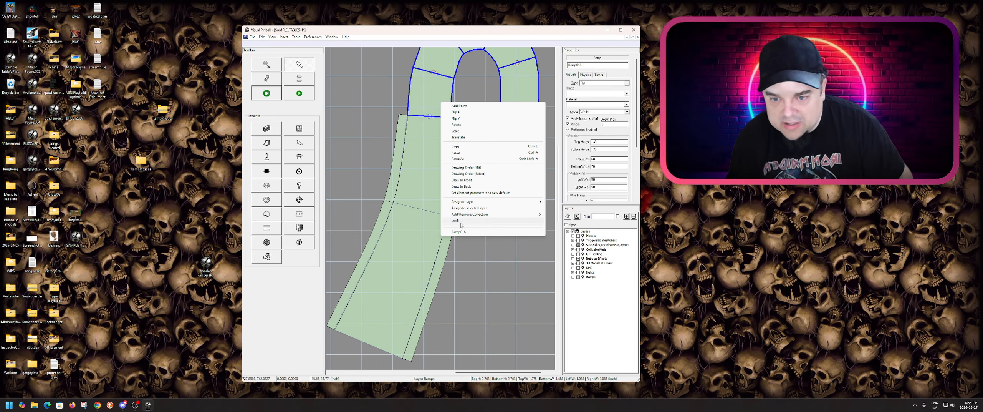
{"action": "left_click", "coordinate": [495, 226]}
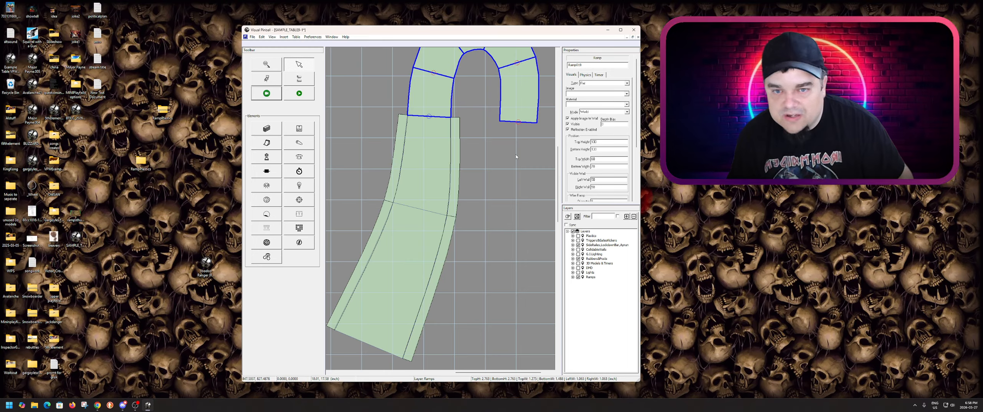
- Set the duplicated hook ramp's top and bottom widths to 15 and both visible walls to 0
{"action": "double_click", "coordinate": [598, 165]}
{"action": "type", "text": "15"}
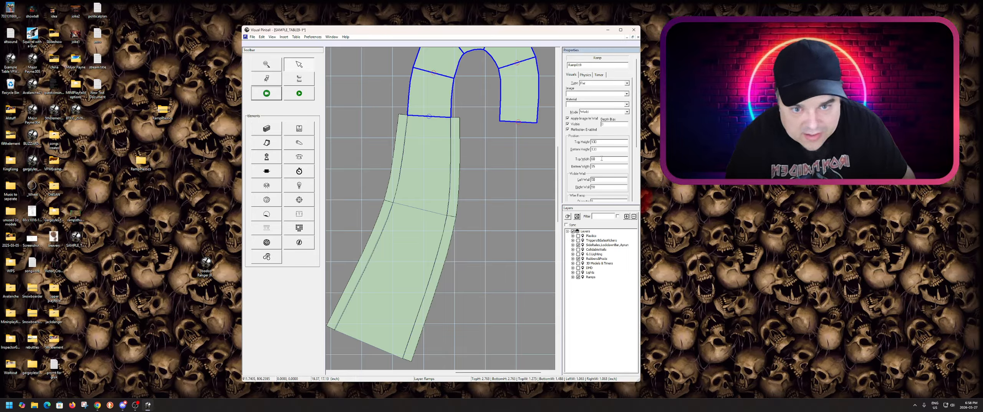
{"action": "double_click", "coordinate": [602, 158]}
{"action": "type", "text": "15"}
{"action": "key", "text": "Return"}
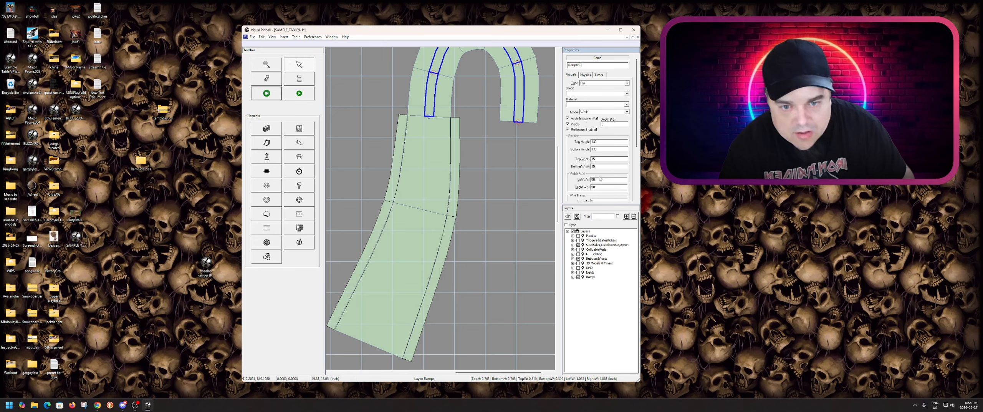
{"action": "type", "text": "0"}
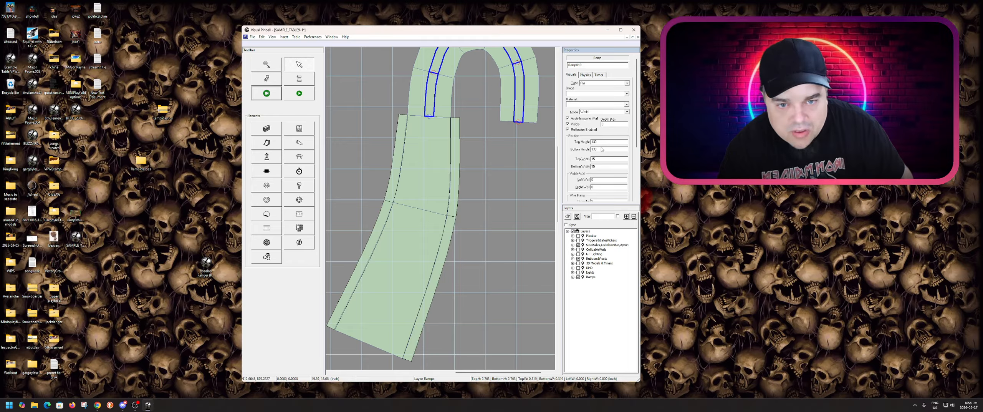
- Make the narrow hook ramp non-collidable and return to its visual properties
{"action": "left_click", "coordinate": [586, 75]}
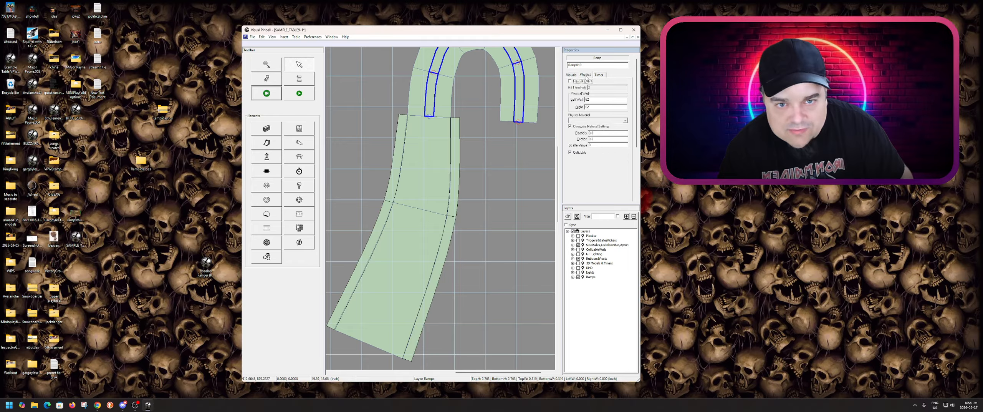
{"action": "left_click", "coordinate": [570, 153]}
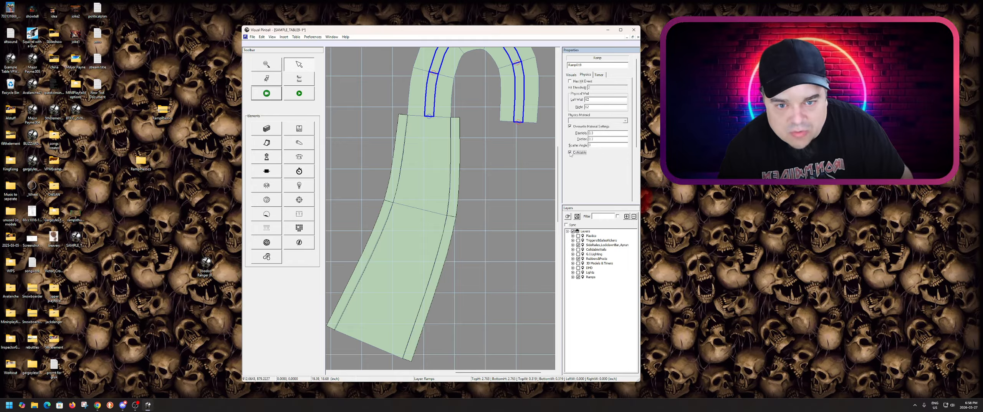
{"action": "left_click", "coordinate": [571, 75]}
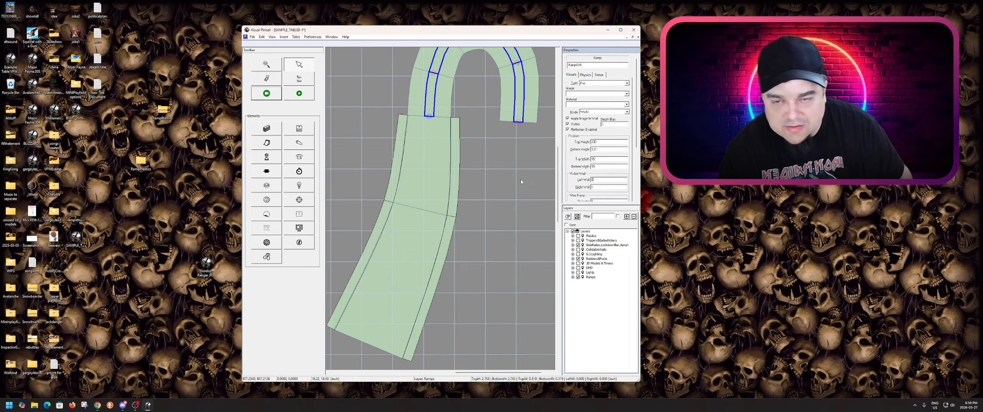
- Set the narrow hook ramp's top and bottom heights to 180, comparing it with the wide hook ramp beneath
{"action": "scroll", "coordinate": [521, 182], "scroll_direction": "up", "scroll_amount": 1}
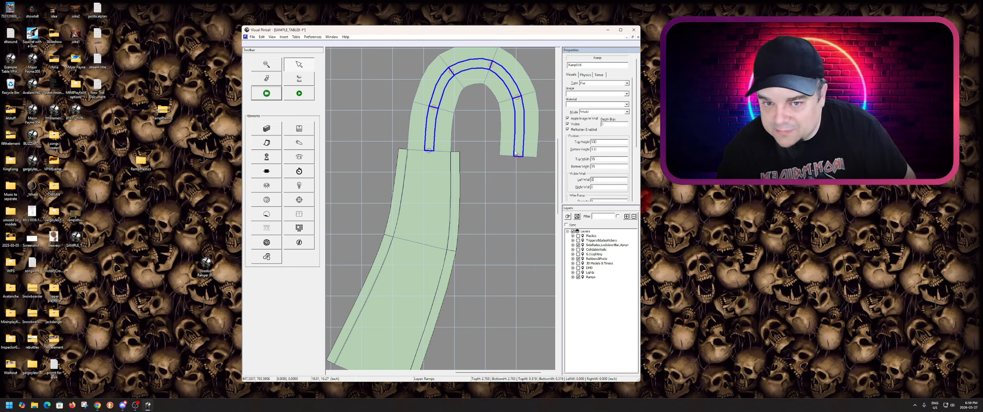
{"action": "left_click", "coordinate": [510, 138]}
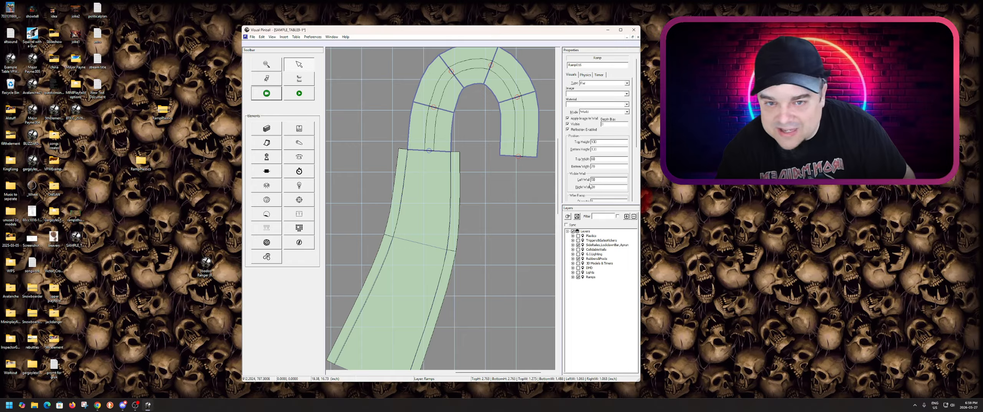
{"action": "left_click", "coordinate": [516, 144]}
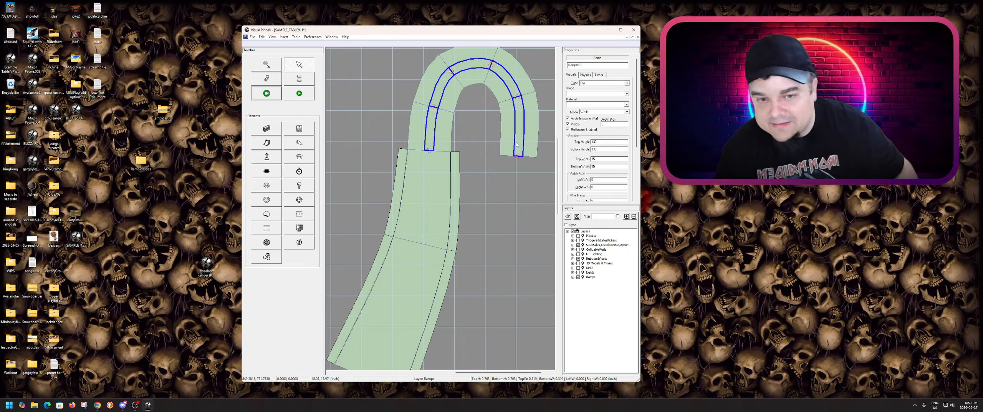
{"action": "left_click_drag", "start_coordinate": [601, 149], "coordinate": [574, 142]}
{"action": "type", "text": "180180"}
{"action": "left_click", "coordinate": [538, 180]}
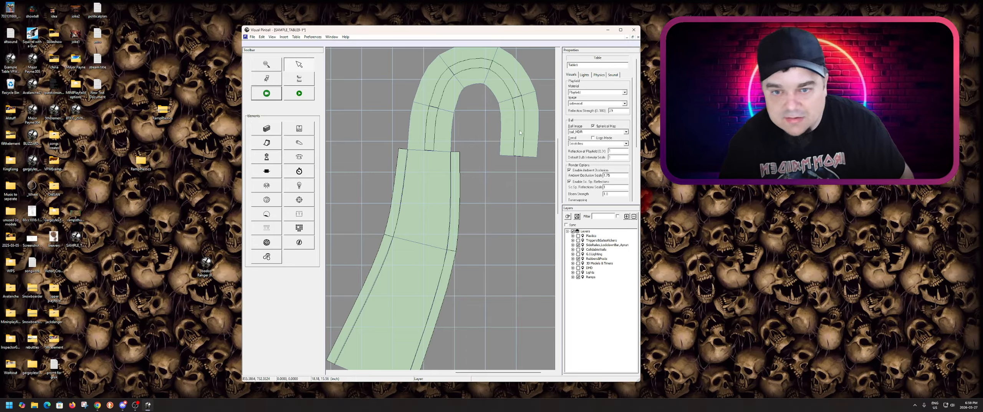
- Move the narrow hook ramp's control points onto the wide hook ramp's inner edge, from the curved-ramp joint to the free end
{"action": "left_click", "coordinate": [520, 133]}
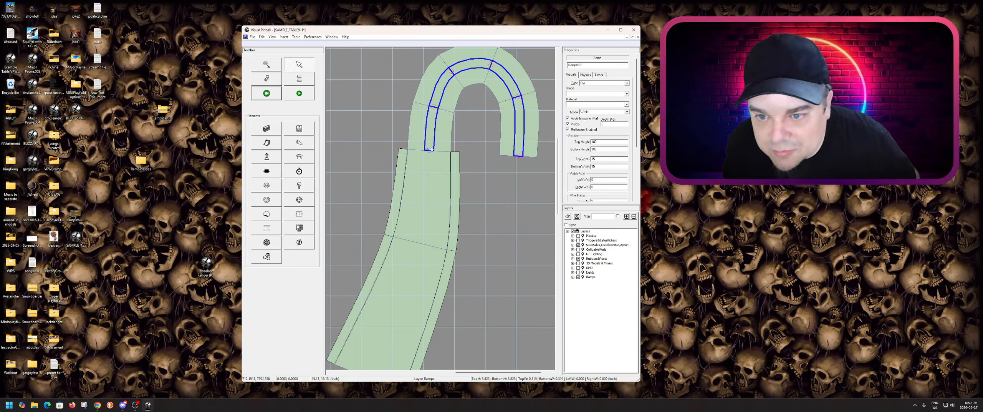
{"action": "left_click_drag", "start_coordinate": [430, 150], "coordinate": [454, 151]}
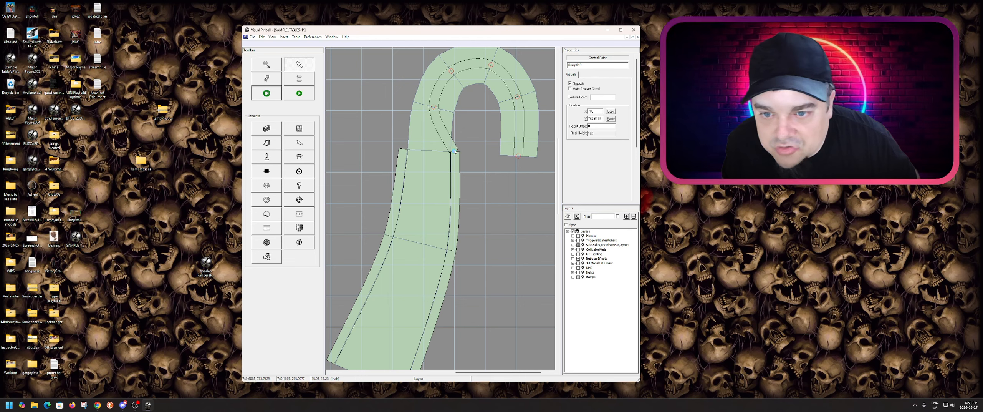
{"action": "left_click_drag", "start_coordinate": [434, 107], "coordinate": [458, 114]}
{"action": "left_click_drag", "start_coordinate": [453, 70], "coordinate": [468, 90]}
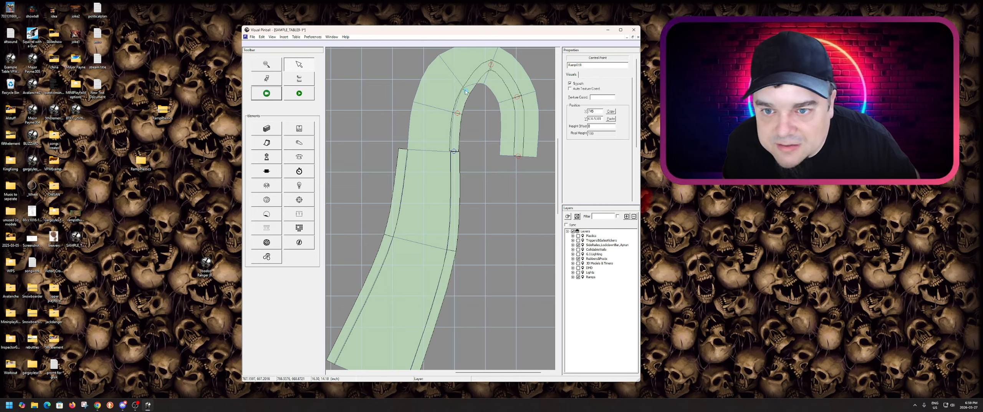
{"action": "left_click_drag", "start_coordinate": [491, 65], "coordinate": [497, 105]}
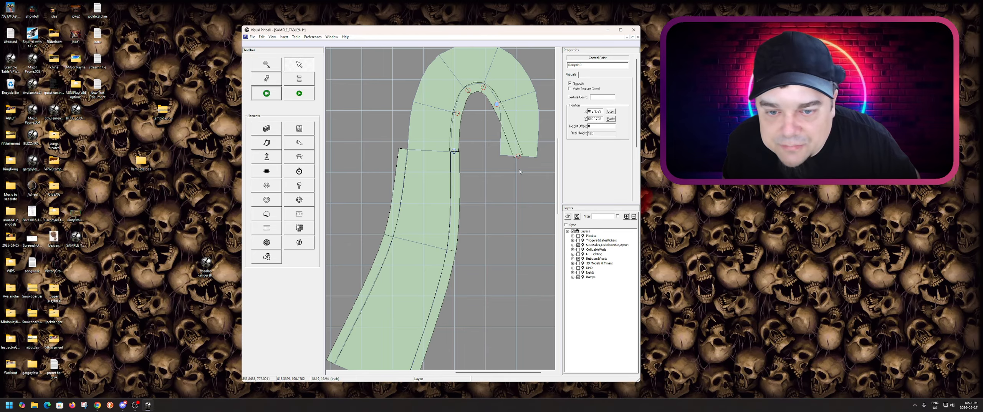
{"action": "left_click_drag", "start_coordinate": [518, 156], "coordinate": [496, 154]}
- Fine-tune the inner narrow ramp's first four control points, from the curved-ramp joint up over the bend, along the hook's inner edge
{"action": "scroll", "coordinate": [497, 138], "scroll_direction": "up", "scroll_amount": 1}
{"action": "scroll", "coordinate": [372, 261], "scroll_direction": "up", "scroll_amount": 1}
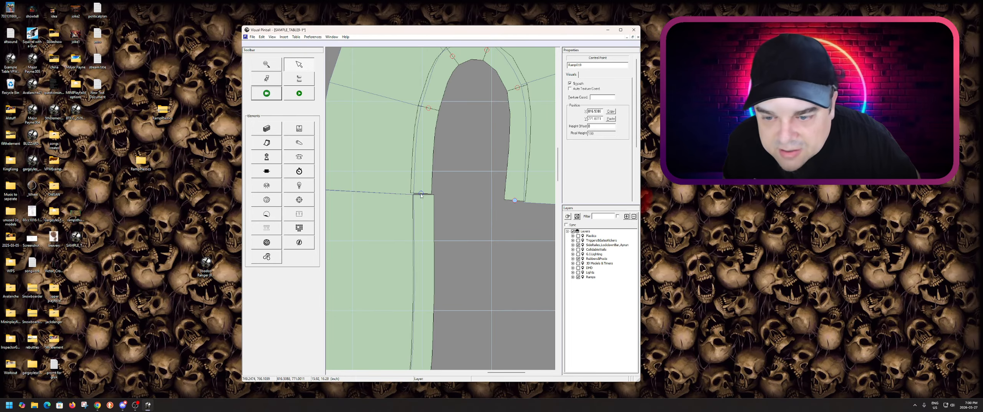
{"action": "left_click_drag", "start_coordinate": [419, 195], "coordinate": [424, 196]}
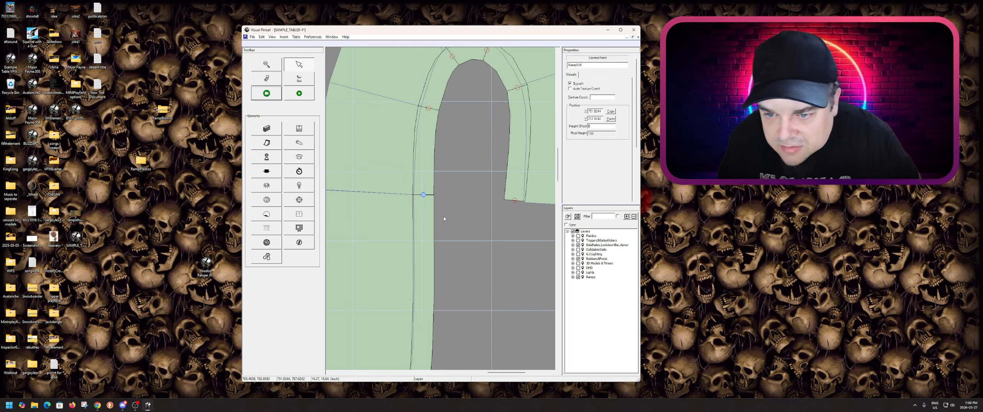
{"action": "left_click_drag", "start_coordinate": [431, 110], "coordinate": [430, 111]}
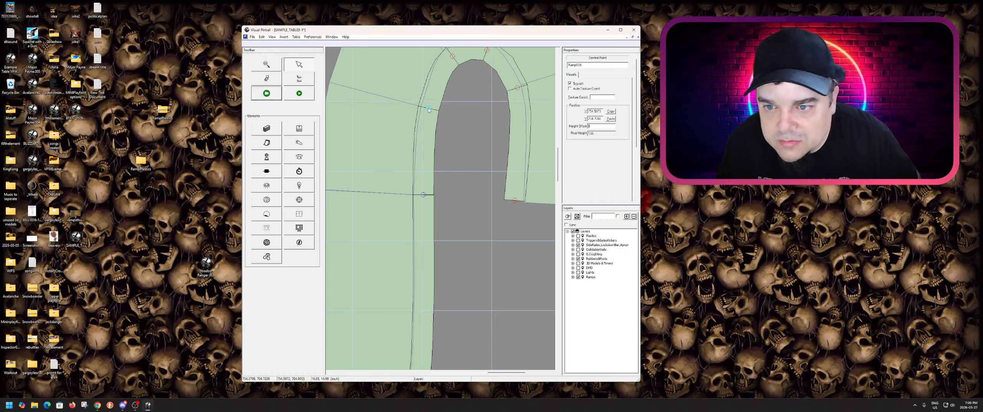
{"action": "scroll", "coordinate": [490, 147], "scroll_direction": "up", "scroll_amount": 1}
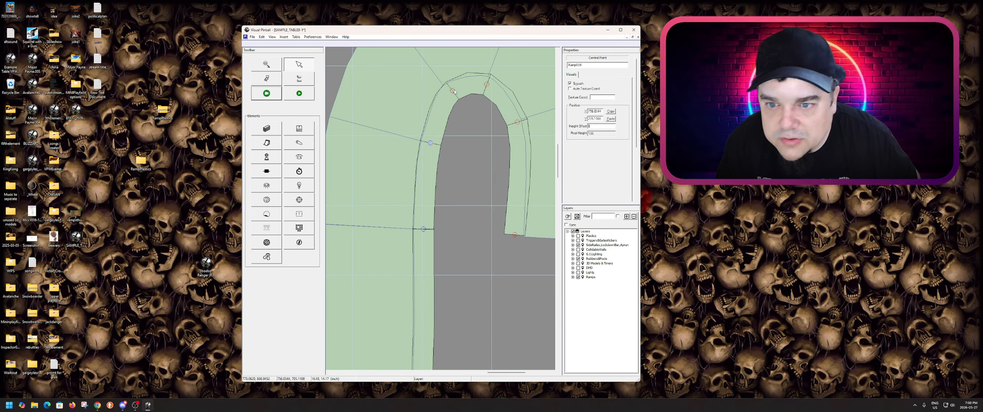
{"action": "left_click_drag", "start_coordinate": [452, 91], "coordinate": [450, 94]}
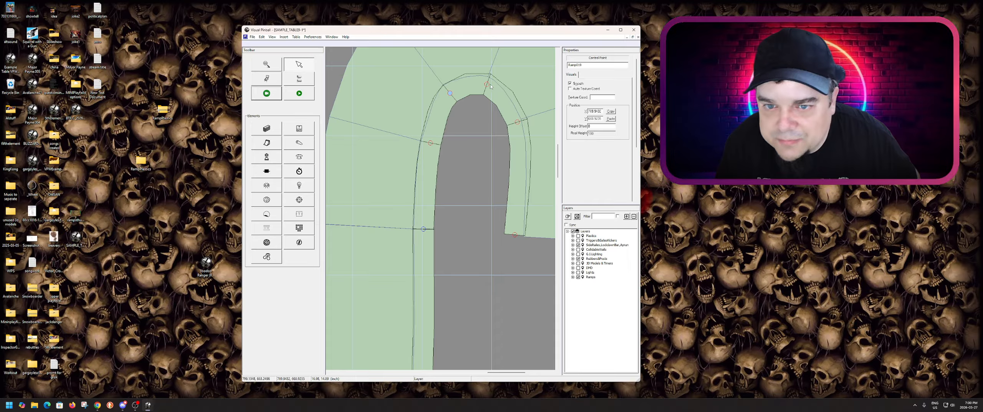
{"action": "left_click_drag", "start_coordinate": [487, 84], "coordinate": [485, 88]}
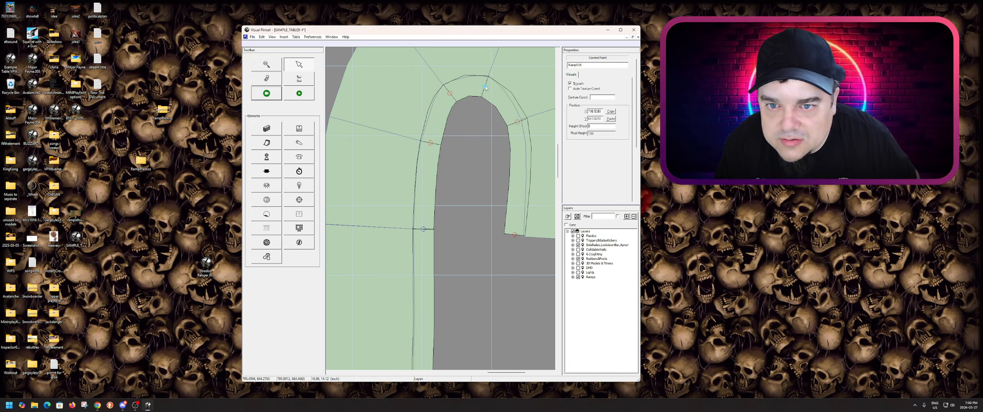
{"action": "left_click_drag", "start_coordinate": [485, 86], "coordinate": [485, 86]}
- Nudge the inner narrow ramp's last two control points into line with the hook's inner edge near its free end
{"action": "left_click", "coordinate": [399, 157]}
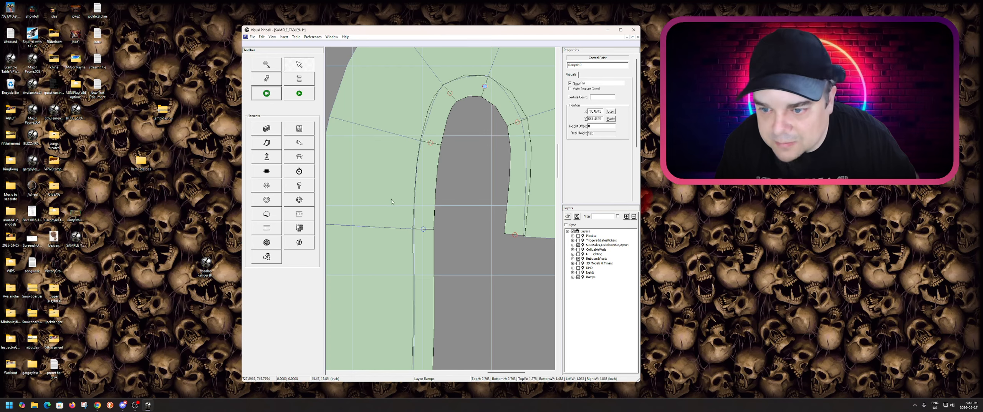
{"action": "left_click", "coordinate": [390, 277]}
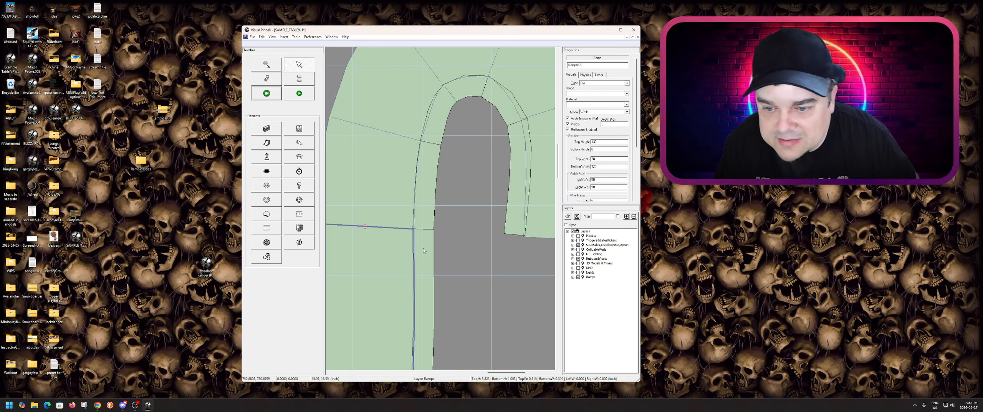
{"action": "left_click", "coordinate": [425, 224]}
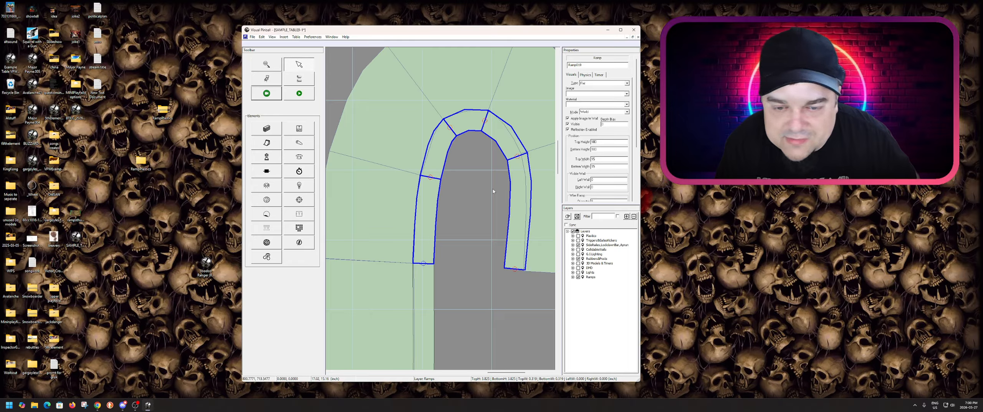
{"action": "left_click_drag", "start_coordinate": [517, 158], "coordinate": [512, 158]}
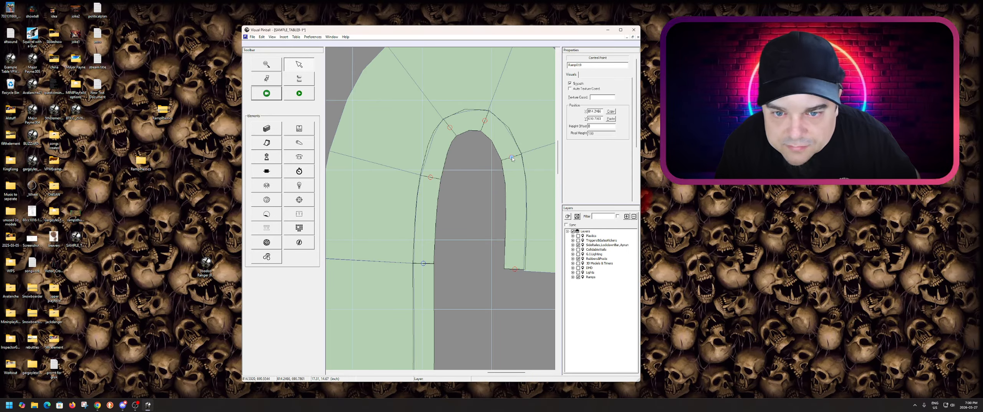
{"action": "left_click", "coordinate": [515, 270]}
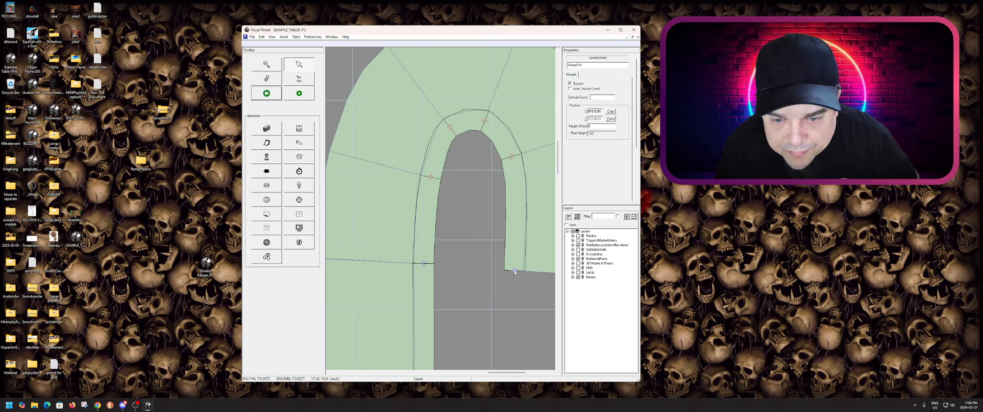
{"action": "left_click", "coordinate": [498, 285]}
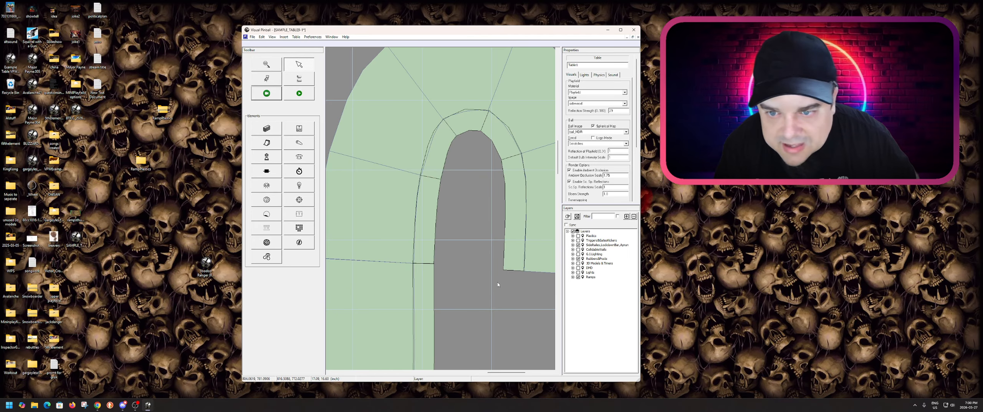
- Paste another narrow hook ramp and move its first four control points onto the wide hook ramp's outer edge, from the joint over the bend
{"action": "left_click", "coordinate": [488, 272]}
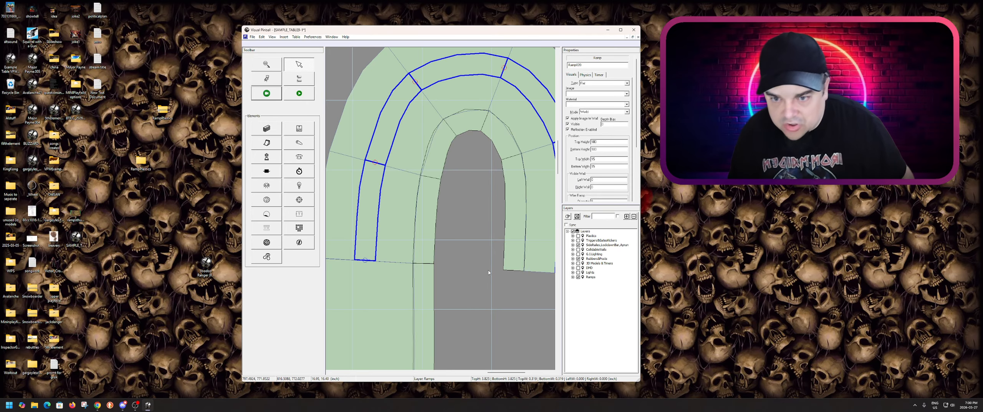
{"action": "scroll", "coordinate": [465, 245], "scroll_direction": "down", "scroll_amount": 2}
{"action": "scroll", "coordinate": [406, 200], "scroll_direction": "up", "scroll_amount": 1}
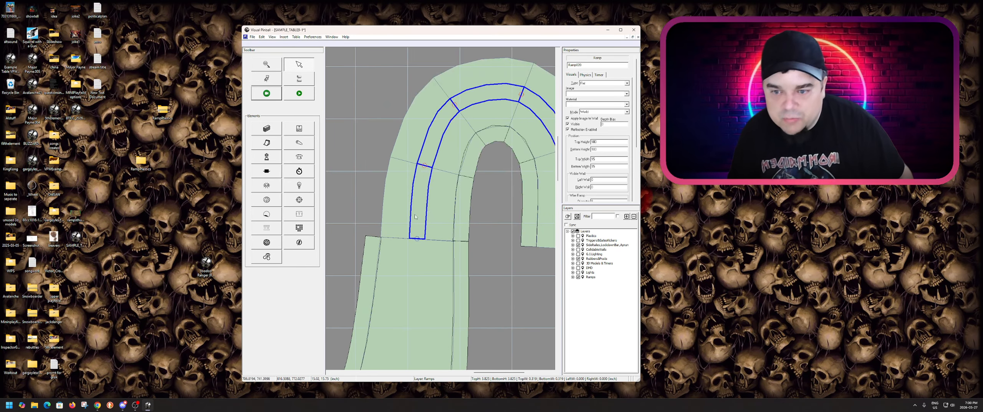
{"action": "left_click_drag", "start_coordinate": [416, 239], "coordinate": [376, 234]}
{"action": "left_click_drag", "start_coordinate": [424, 165], "coordinate": [384, 153]}
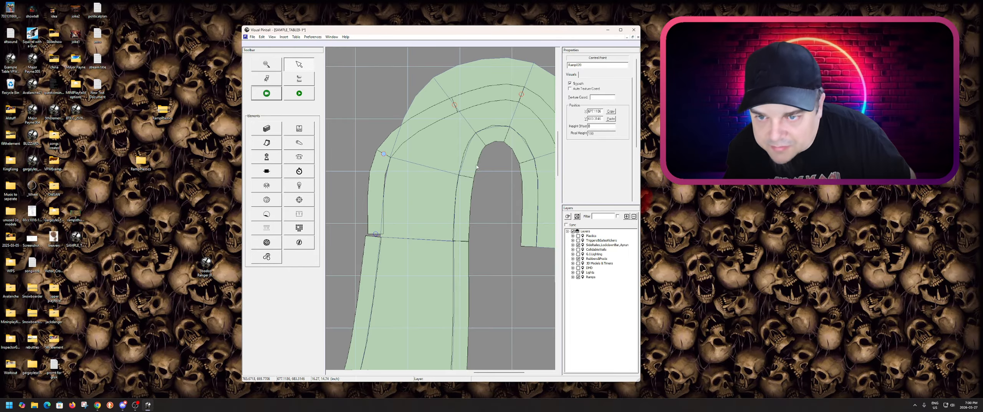
{"action": "scroll", "coordinate": [457, 154], "scroll_direction": "up", "scroll_amount": 1}
{"action": "left_click_drag", "start_coordinate": [455, 141], "coordinate": [431, 106]}
{"action": "left_click_drag", "start_coordinate": [521, 131], "coordinate": [536, 93]}
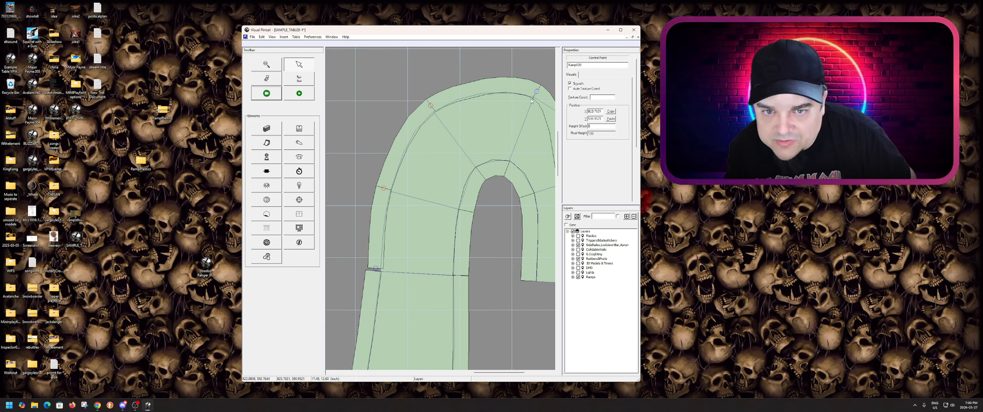
- Move the outer narrow ramp's last two control points onto the wide hook ramp's outer edge, down to its free end
{"action": "scroll", "coordinate": [444, 158], "scroll_direction": "down", "scroll_amount": 1}
{"action": "scroll", "coordinate": [472, 221], "scroll_direction": "up", "scroll_amount": 2}
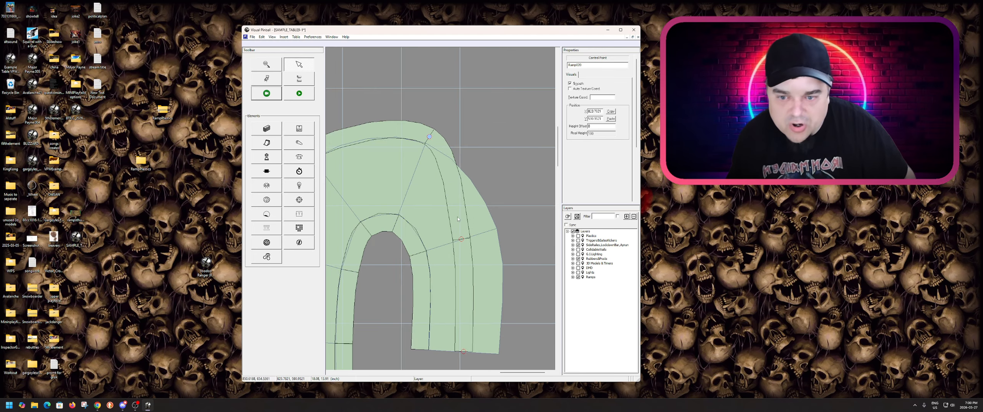
{"action": "left_click_drag", "start_coordinate": [461, 240], "coordinate": [505, 227]}
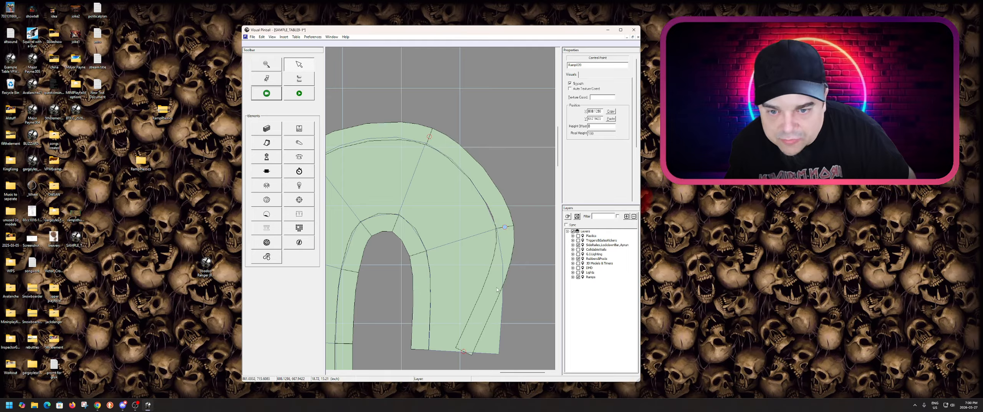
{"action": "left_click_drag", "start_coordinate": [469, 351], "coordinate": [508, 355]}
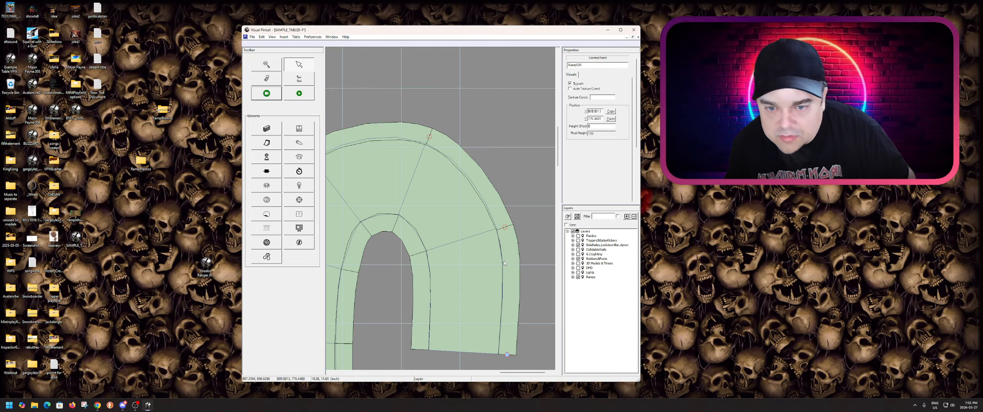
- Fine-tune the outer narrow ramp's three control points around the bend so they follow the hook's outer edge
{"action": "left_click", "coordinate": [505, 226]}
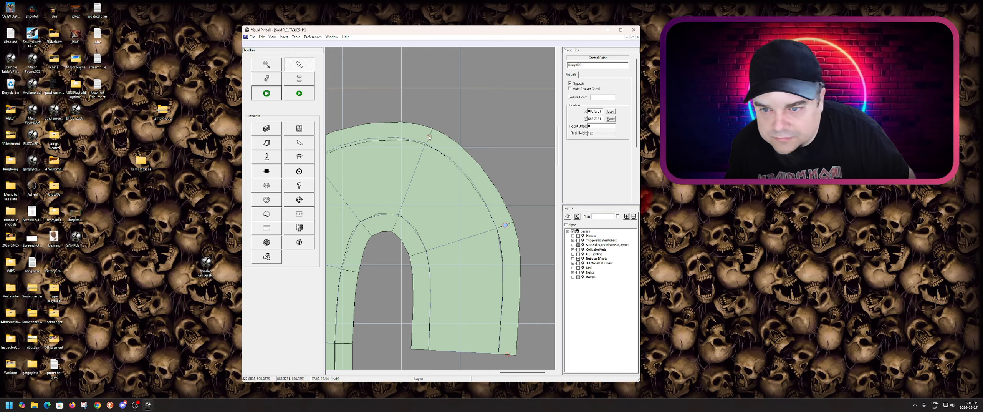
{"action": "left_click_drag", "start_coordinate": [428, 136], "coordinate": [427, 134]}
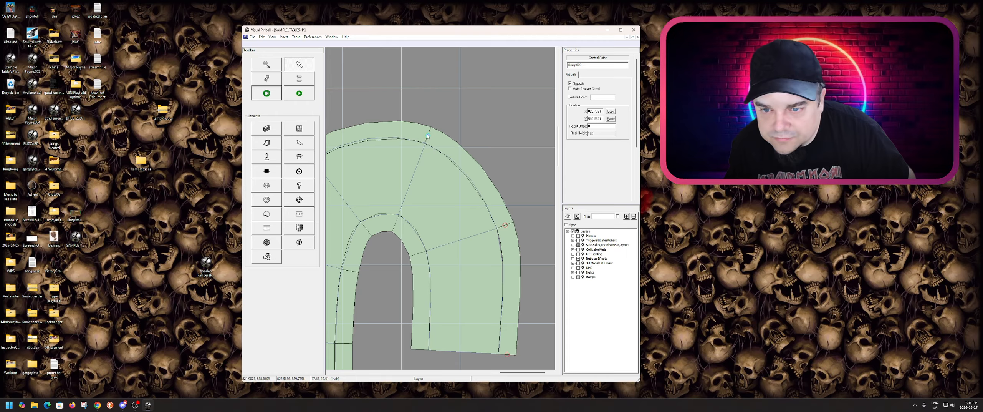
{"action": "scroll", "coordinate": [452, 178], "scroll_direction": "down", "scroll_amount": 1}
{"action": "scroll", "coordinate": [395, 217], "scroll_direction": "up", "scroll_amount": 1}
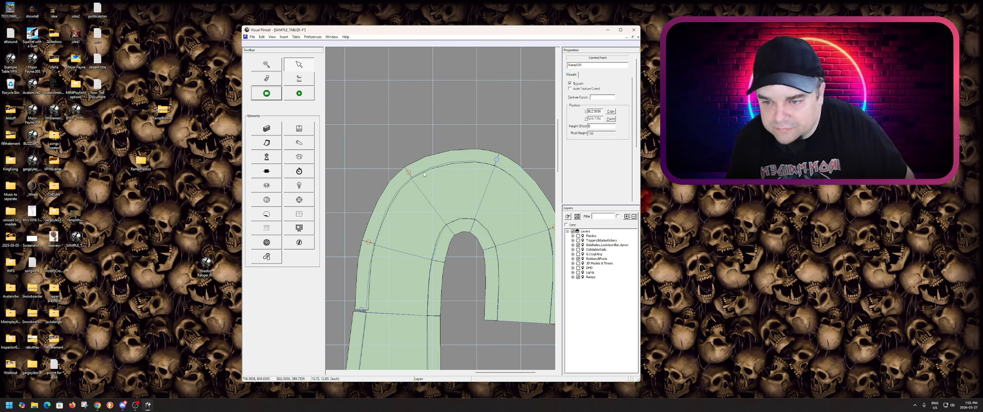
{"action": "left_click_drag", "start_coordinate": [408, 175], "coordinate": [408, 174]}
{"action": "scroll", "coordinate": [401, 204], "scroll_direction": "up", "scroll_amount": 3}
{"action": "scroll", "coordinate": [399, 203], "scroll_direction": "down", "scroll_amount": 5}
{"action": "scroll", "coordinate": [395, 205], "scroll_direction": "up", "scroll_amount": 1}
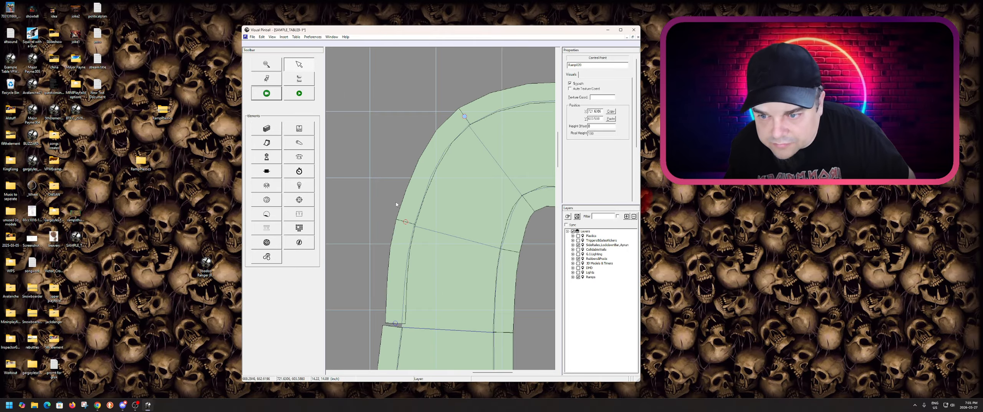
- Nudge the outer narrow ramp's first two control points into line with the hook's outer edge and the curved-ramp joint
{"action": "left_click_drag", "start_coordinate": [407, 224], "coordinate": [406, 226]}
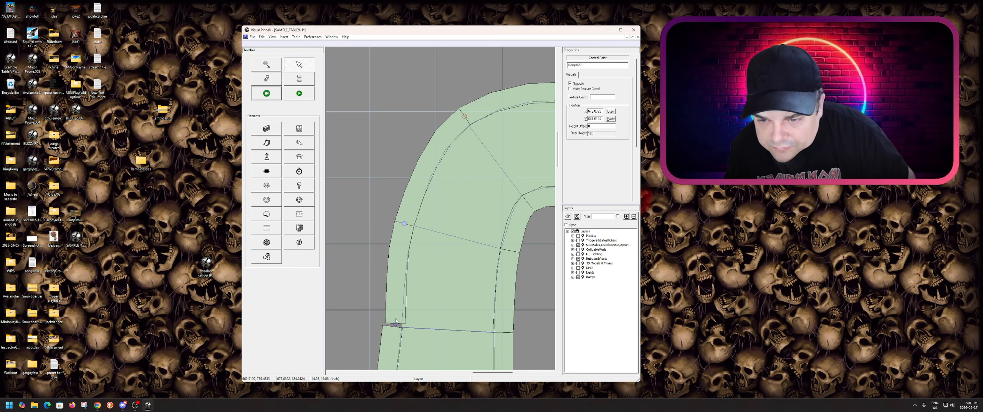
{"action": "left_click_drag", "start_coordinate": [396, 327], "coordinate": [394, 330]}
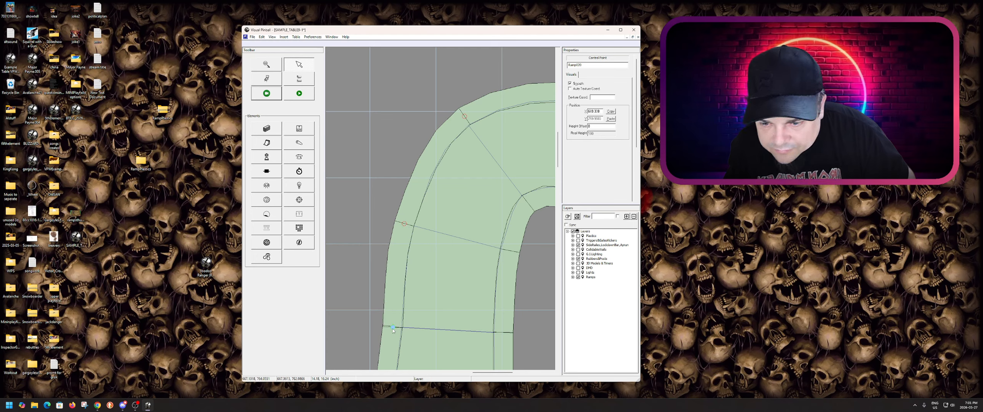
{"action": "scroll", "coordinate": [404, 337], "scroll_direction": "up", "scroll_amount": 3}
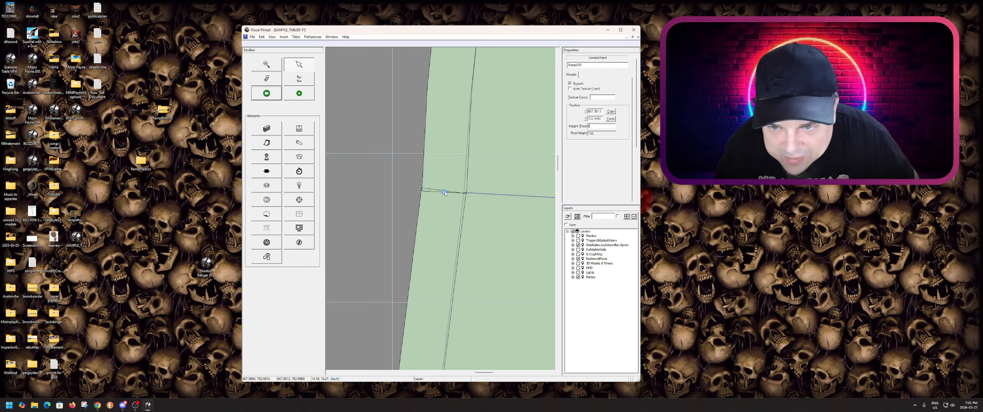
{"action": "left_click", "coordinate": [420, 197]}
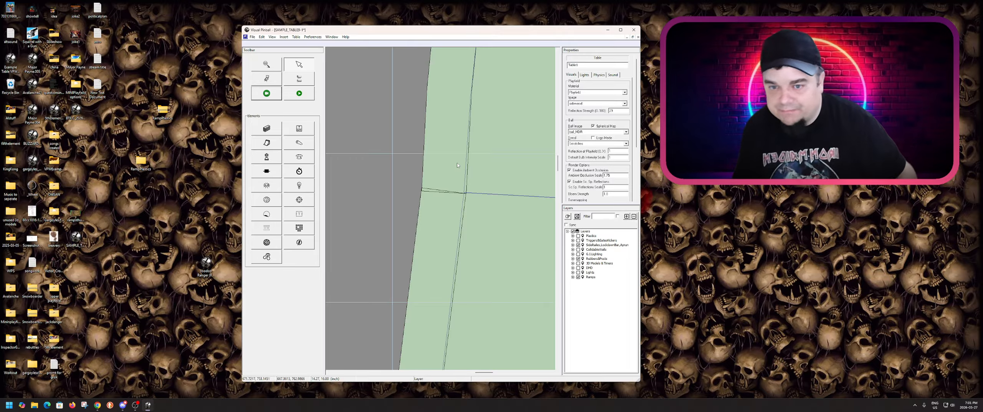
- Select the four narrow edge ramps along the curved and hook segments and lock them
{"action": "scroll", "coordinate": [457, 165], "scroll_direction": "down", "scroll_amount": 5}
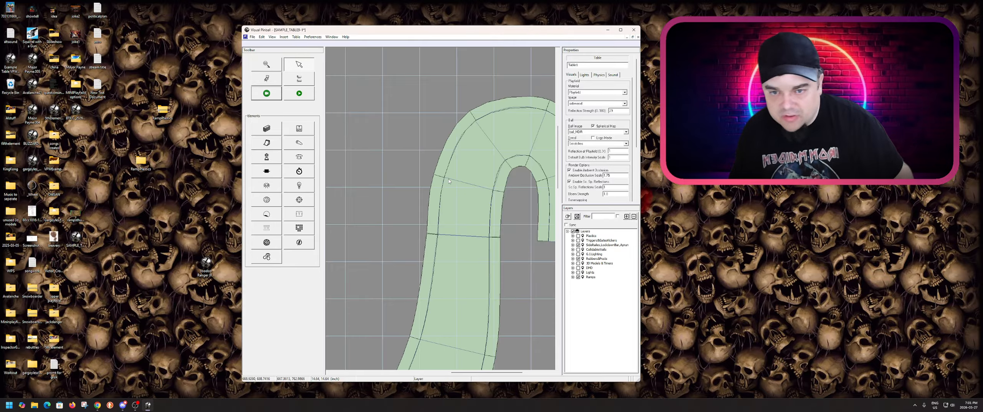
{"action": "left_click", "coordinate": [463, 239]}
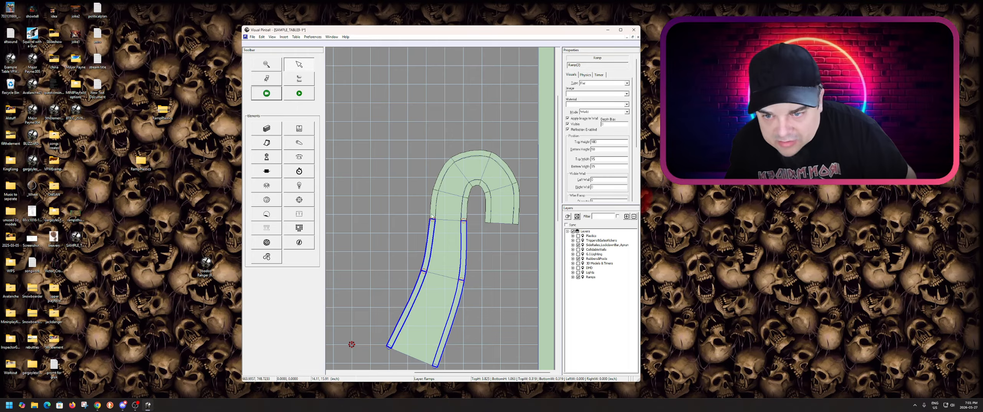
{"action": "left_click", "coordinate": [464, 211]}
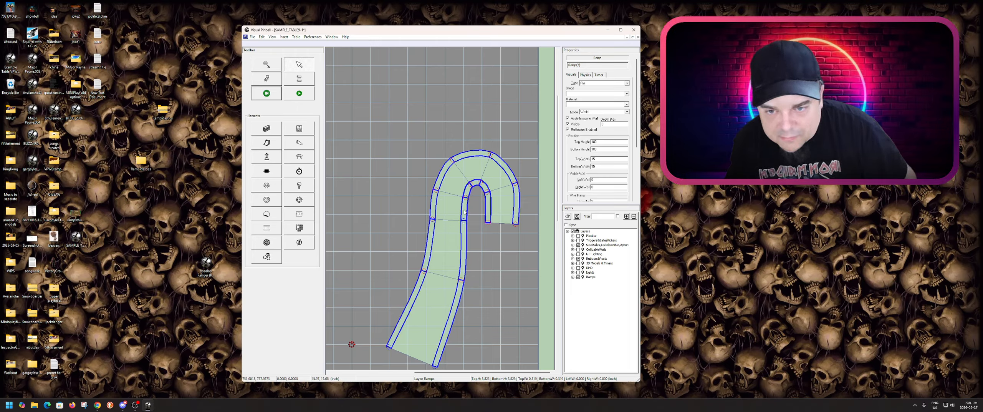
{"action": "right_click", "coordinate": [464, 211]}
{"action": "left_click", "coordinate": [480, 321]}
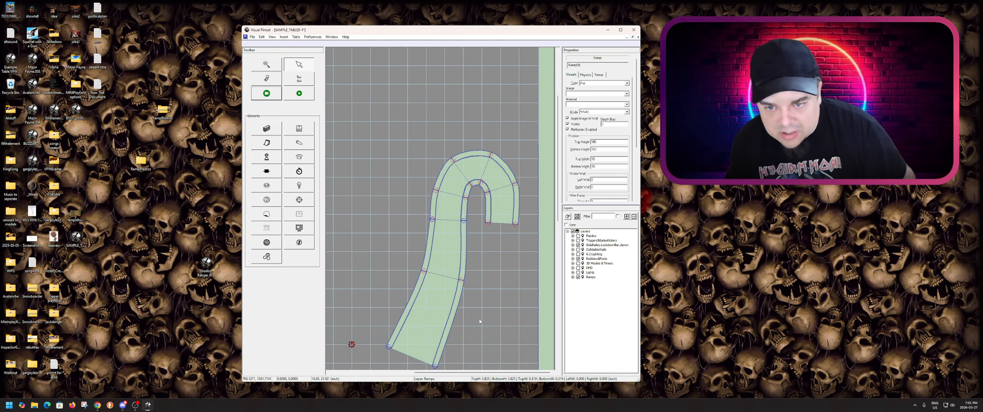
{"action": "left_click", "coordinate": [497, 310]}
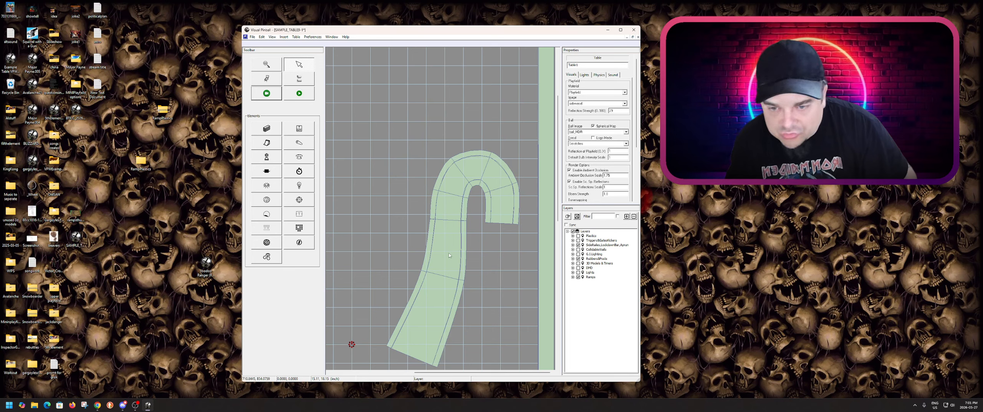
- Select both wide ramps and all four narrow edge ramps together and set their material to Metal
{"action": "left_click", "coordinate": [435, 241]}
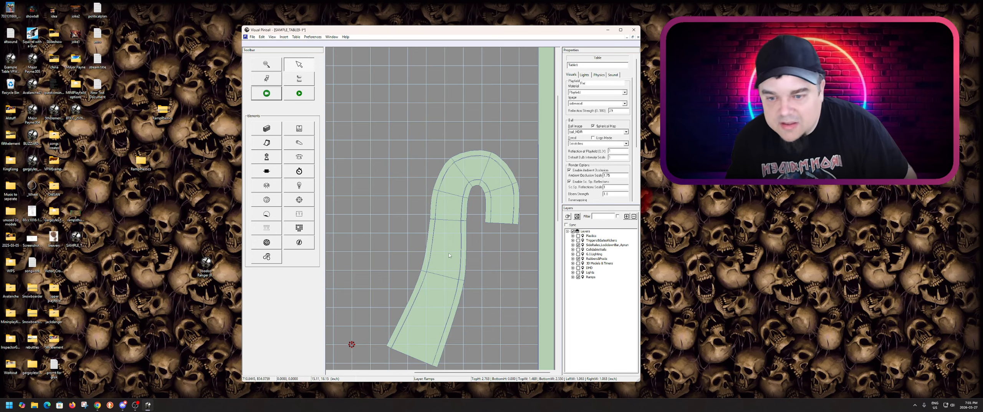
{"action": "left_click", "coordinate": [431, 240]}
{"action": "left_click", "coordinate": [463, 214]}
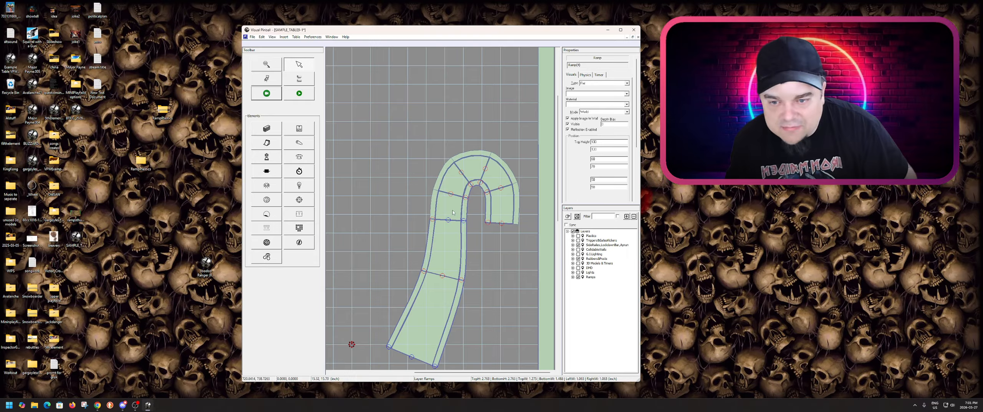
{"action": "left_click", "coordinate": [435, 205]}
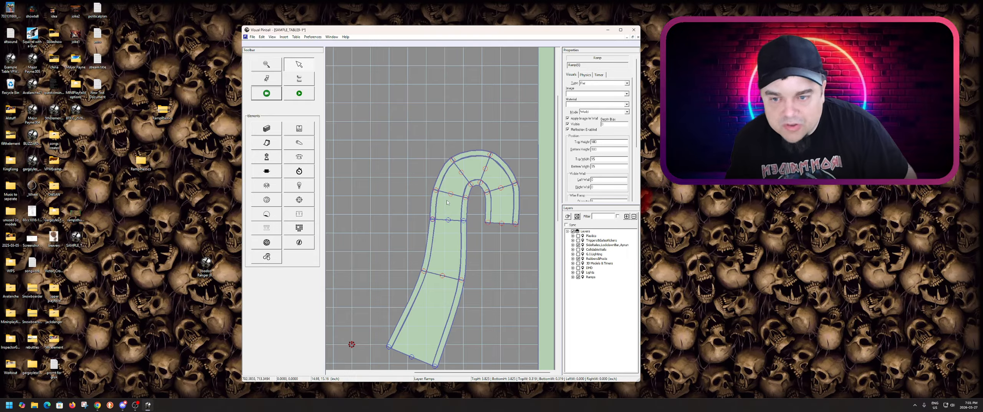
{"action": "left_click", "coordinate": [575, 105]}
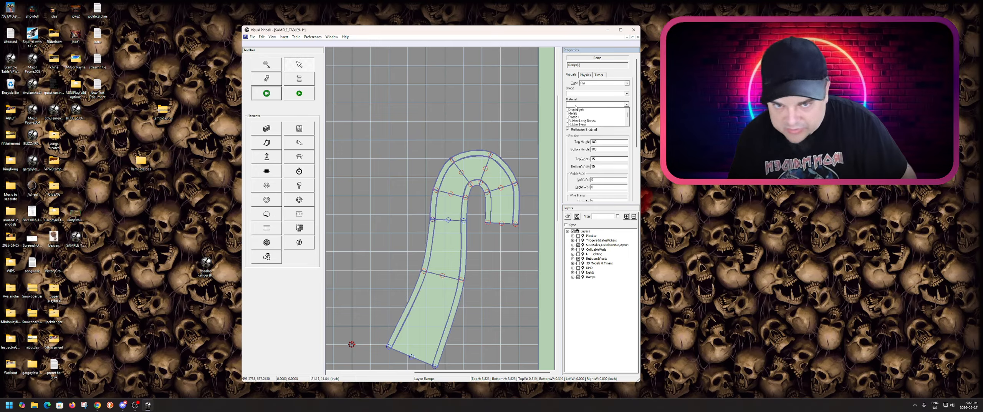
{"action": "key", "text": "m"}
{"action": "left_click", "coordinate": [575, 109]}
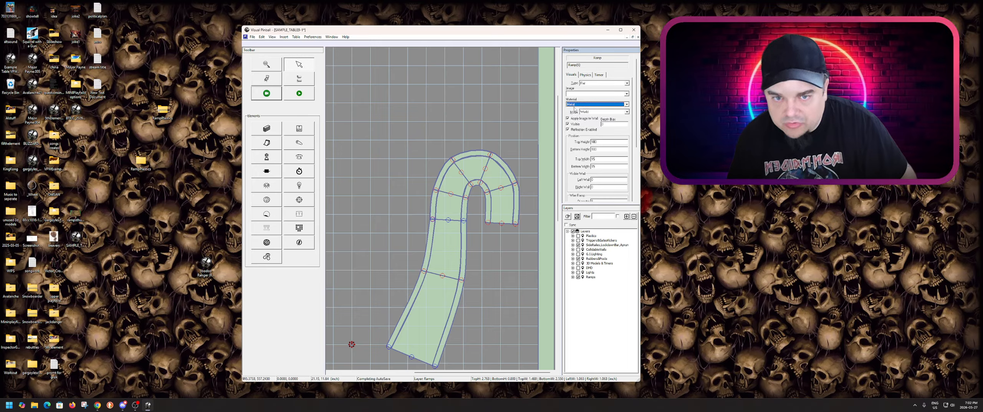
- Run the table to inspect the metal ramp in play, and return to the editor
{"action": "left_click", "coordinate": [299, 94]}
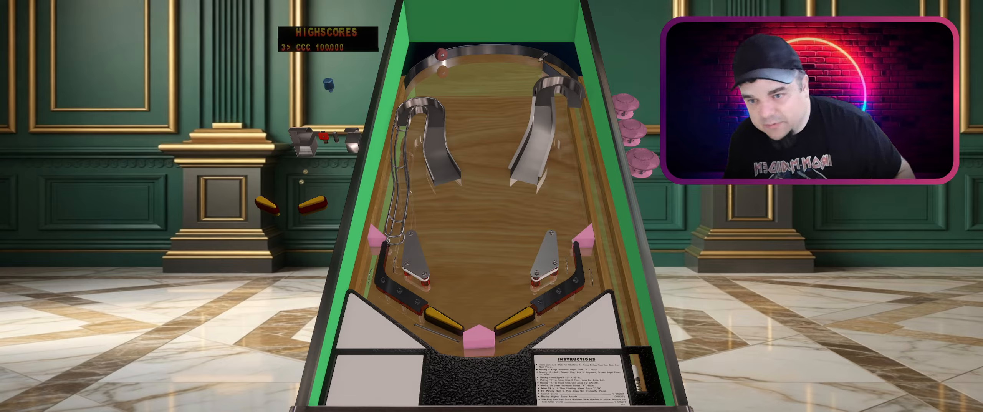
{"action": "key", "text": "Escape"}
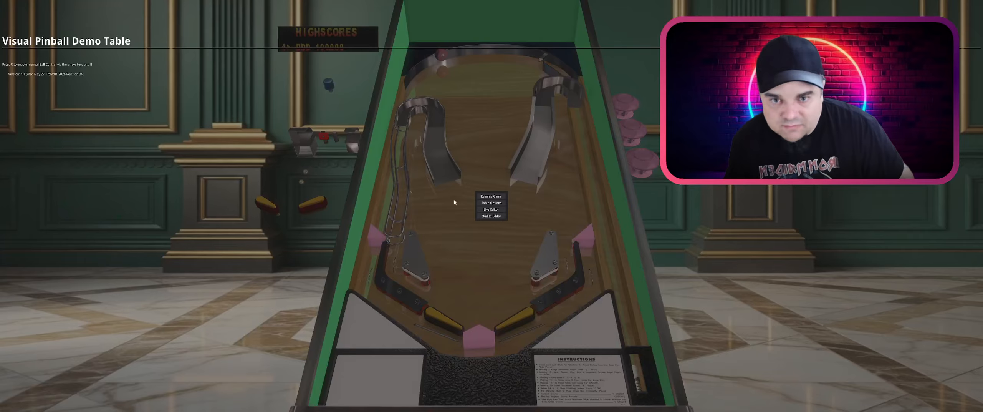
{"action": "left_click", "coordinate": [491, 216]}
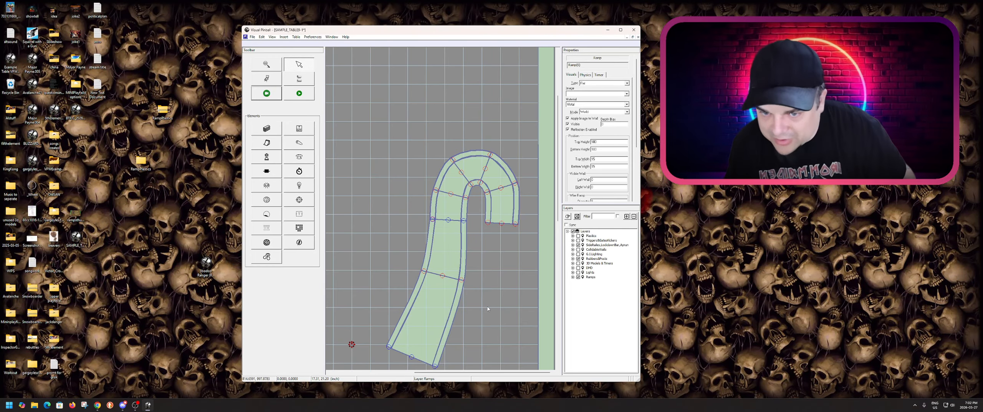
- Reselect all six ramps together: the wide curved ramp, the wide hook ramp and their four narrow edge ramps
{"action": "left_click", "coordinate": [494, 287]}
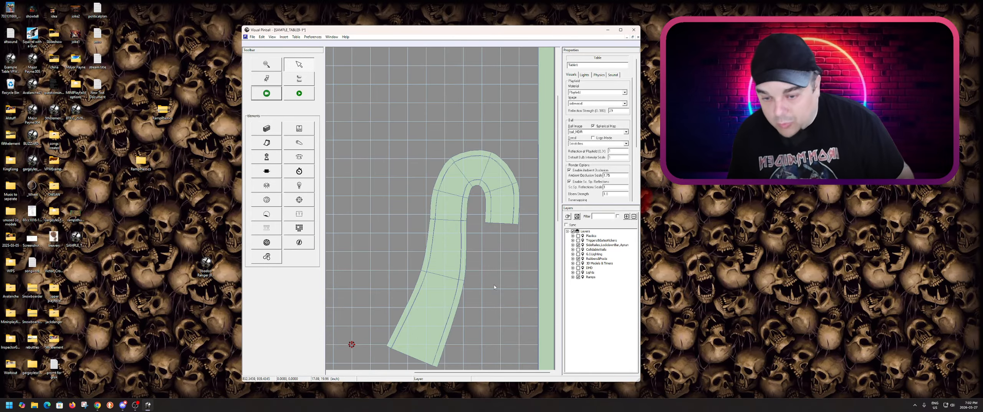
{"action": "left_click", "coordinate": [447, 302]}
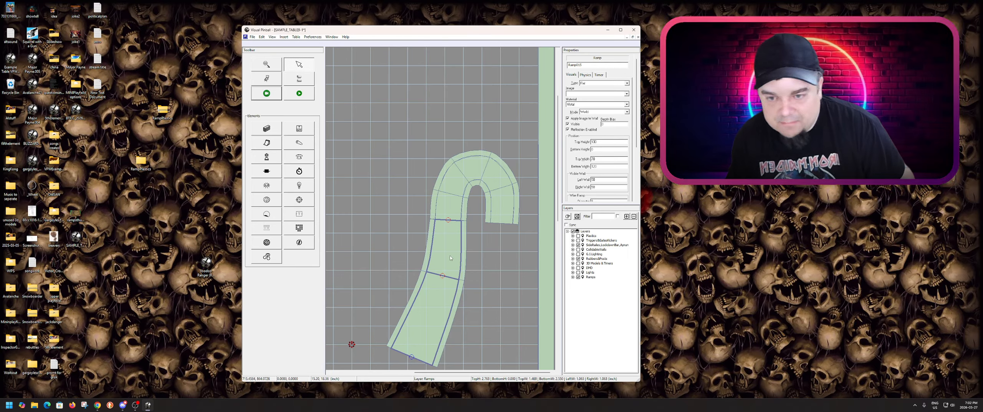
{"action": "left_click", "coordinate": [455, 208]}
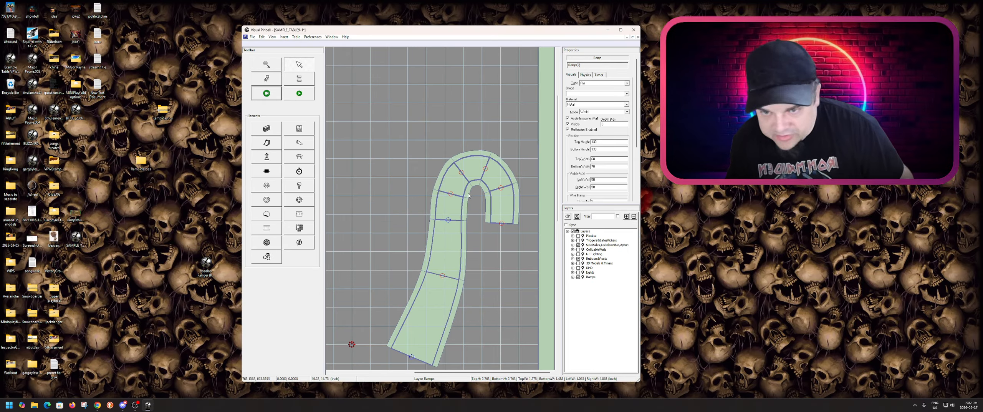
{"action": "left_click", "coordinate": [469, 195]}
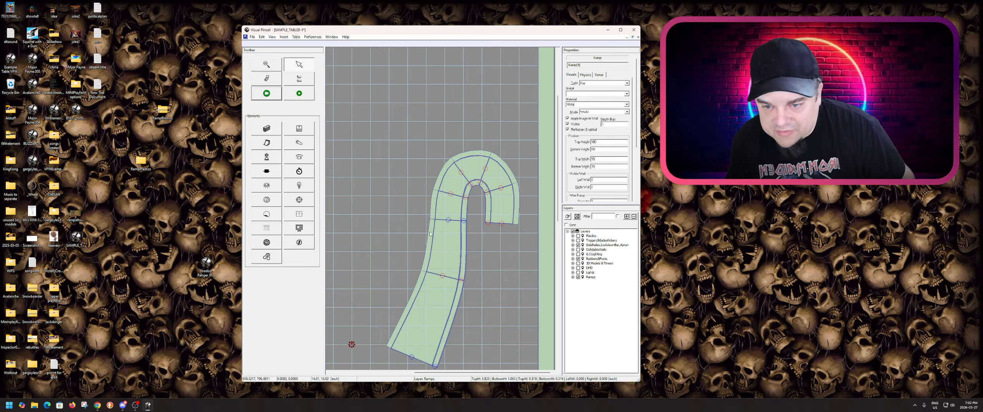
{"action": "left_click", "coordinate": [427, 215]}
{"action": "left_click", "coordinate": [441, 212]}
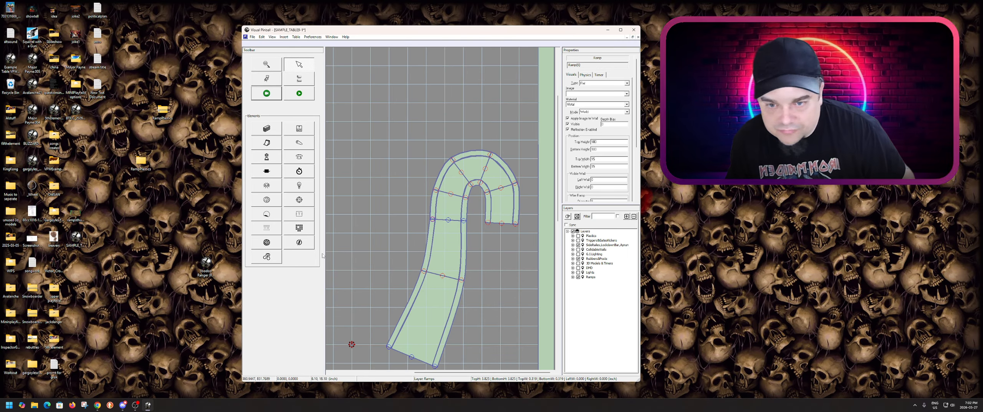
- Open the Cartoony folder inside the desktop's RampPlastics folder to view its ramp plastic images
{"action": "double_click", "coordinate": [140, 163]}
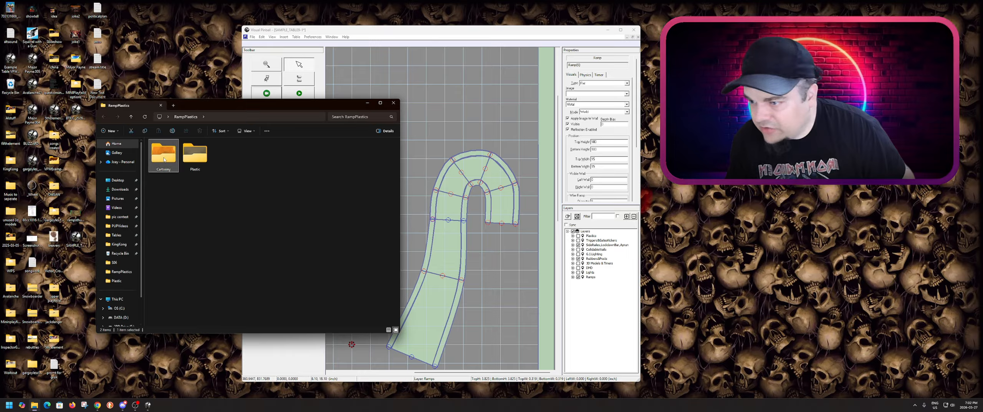
{"action": "double_click", "coordinate": [164, 157]}
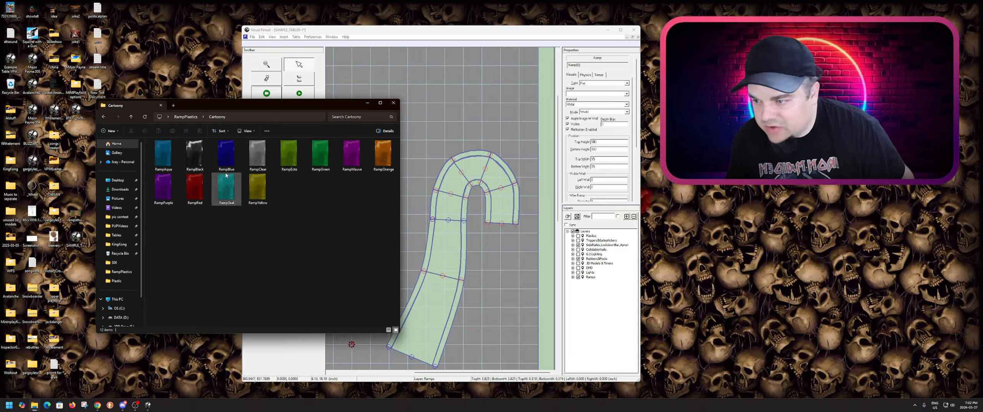
- Pick out the RampRed image in the Cartoony folder, close the folder, and set all six selected ramps' image to RampRed
{"action": "left_click", "coordinate": [197, 194]}
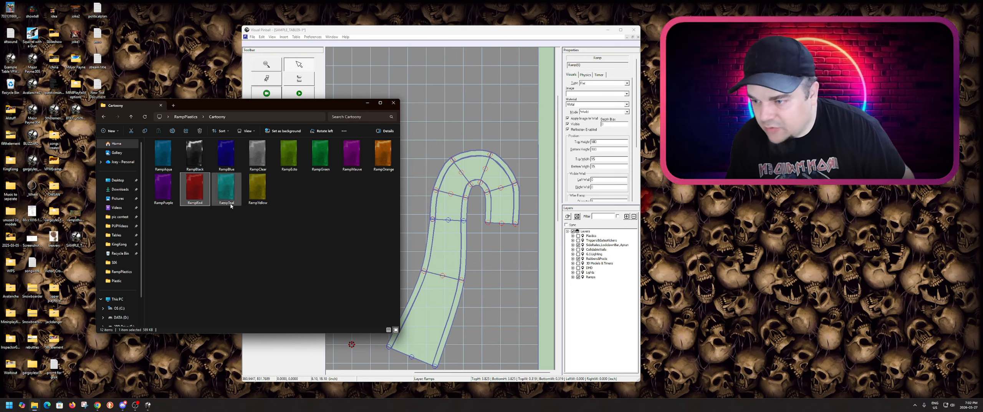
{"action": "left_click", "coordinate": [393, 106]}
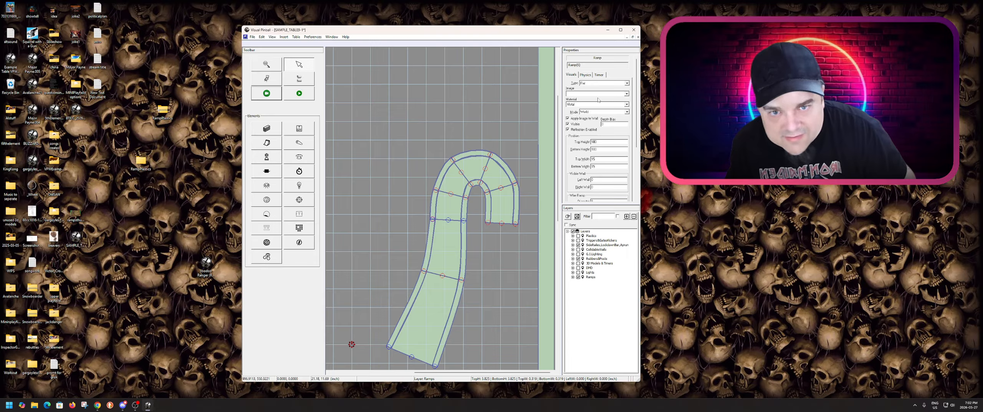
{"action": "left_click", "coordinate": [573, 95]}
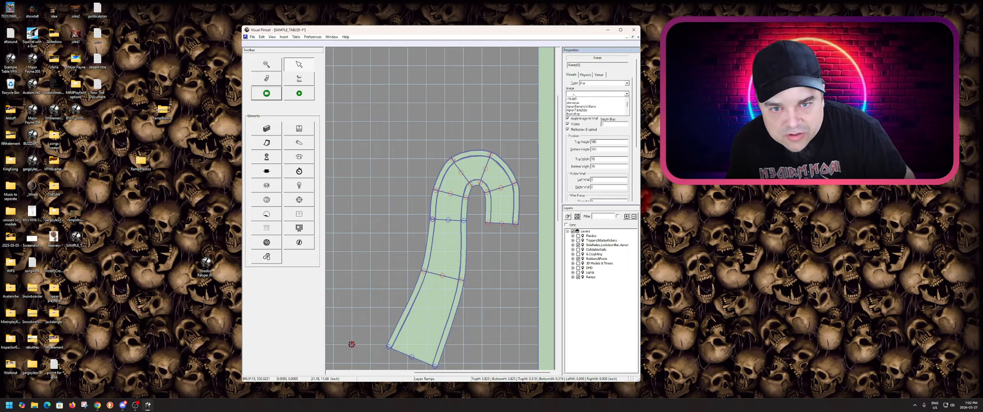
{"action": "key", "text": "r"}
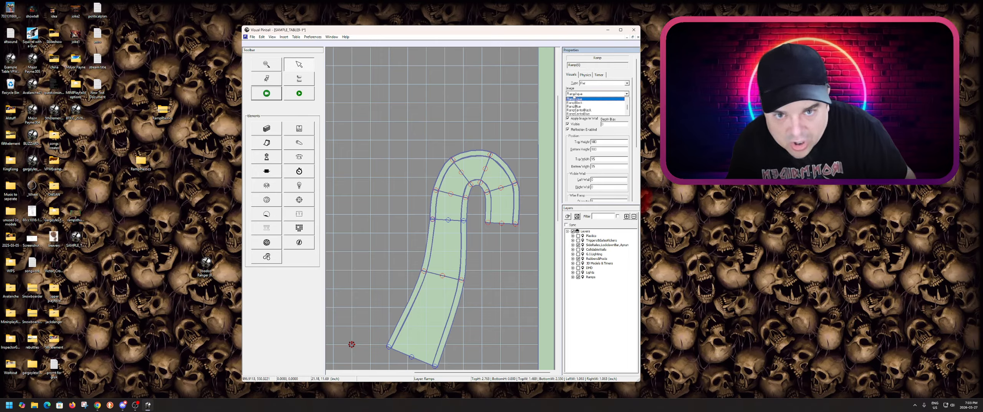
{"action": "scroll", "coordinate": [587, 103], "scroll_direction": "down", "scroll_amount": 1}
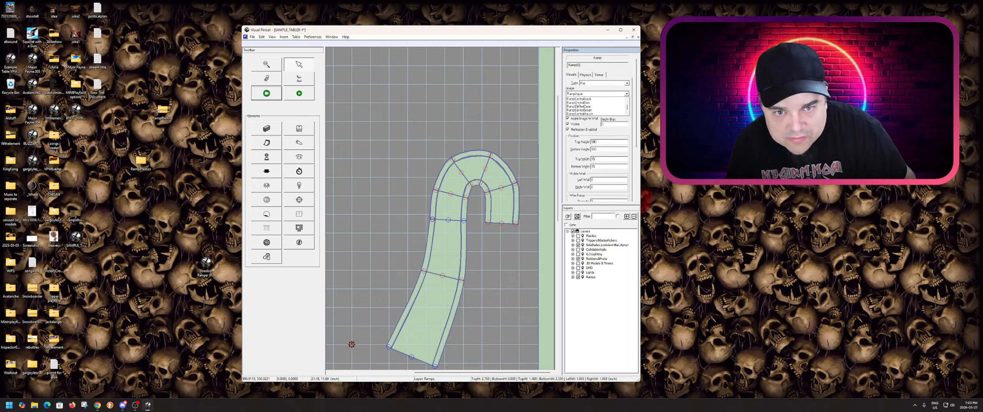
{"action": "scroll", "coordinate": [588, 104], "scroll_direction": "down", "scroll_amount": 3}
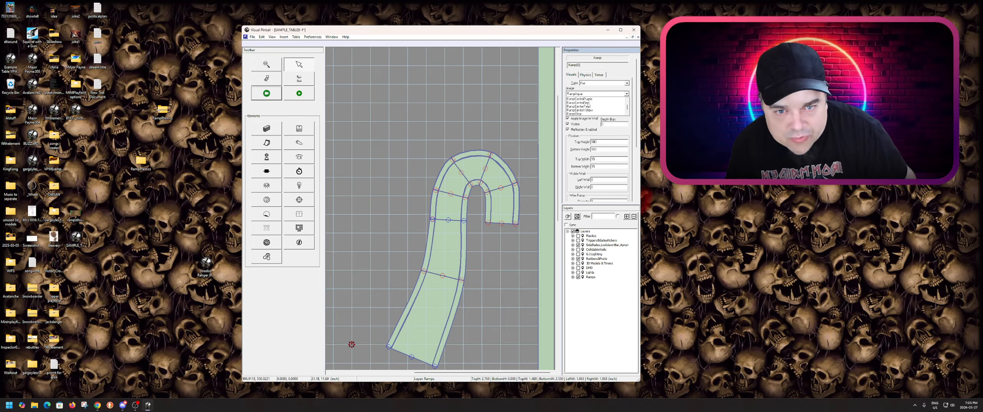
{"action": "scroll", "coordinate": [588, 104], "scroll_direction": "down", "scroll_amount": 3}
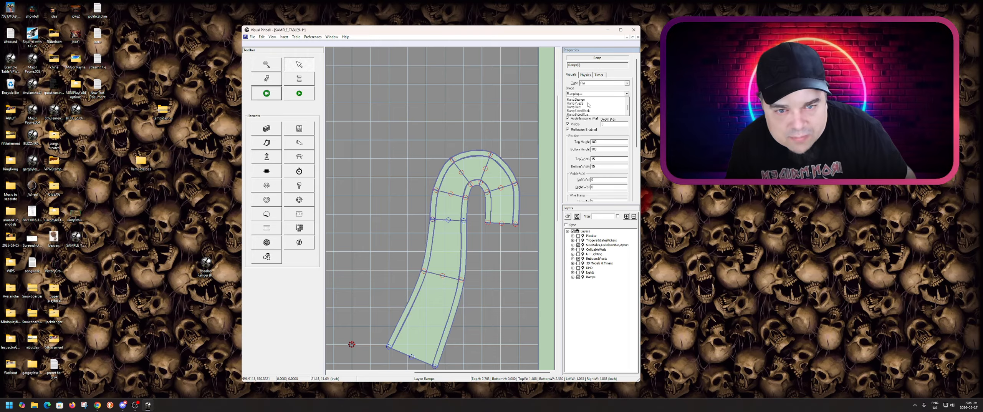
{"action": "left_click", "coordinate": [584, 112]}
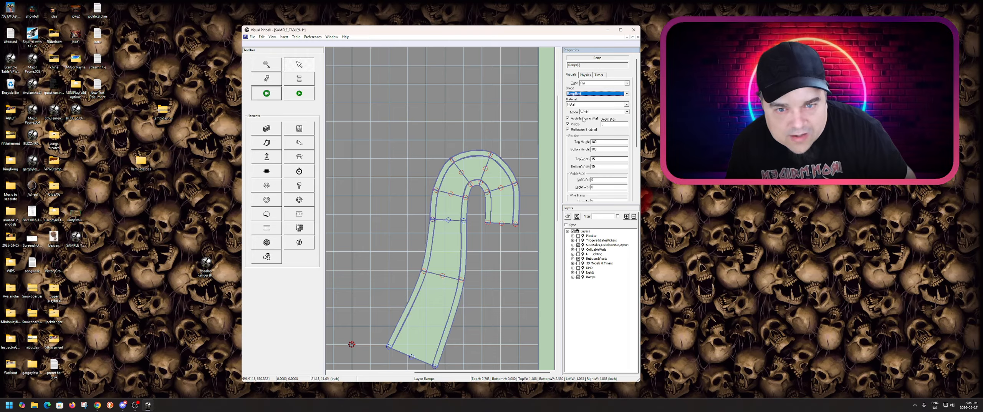
- Set the material of all six selected ramps to Plastic, run the table to inspect them, and return to the editor
{"action": "left_click", "coordinate": [574, 105]}
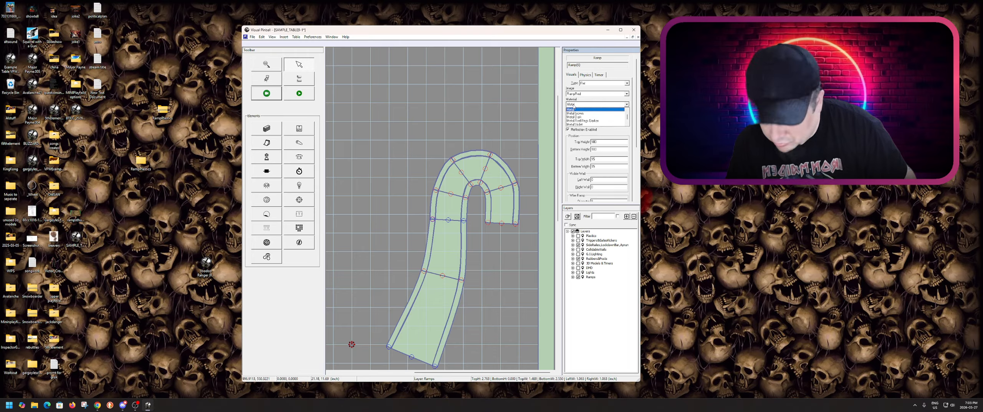
{"action": "scroll", "coordinate": [574, 107], "scroll_direction": "down", "scroll_amount": 2}
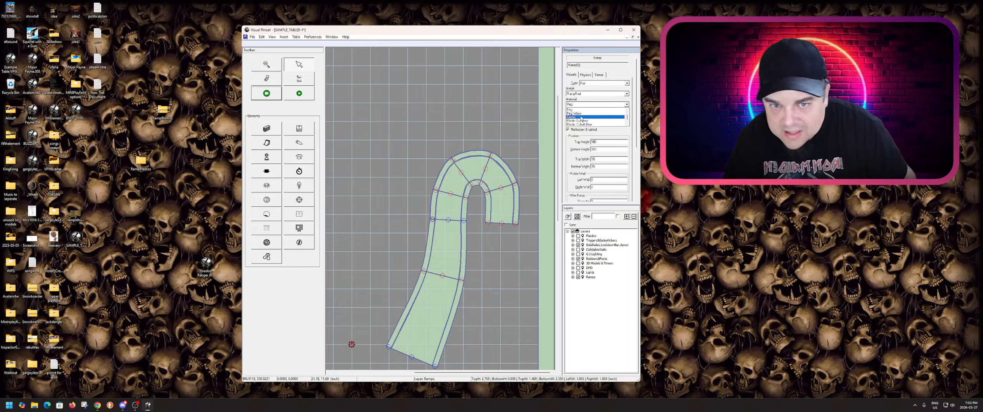
{"action": "left_click", "coordinate": [581, 117]}
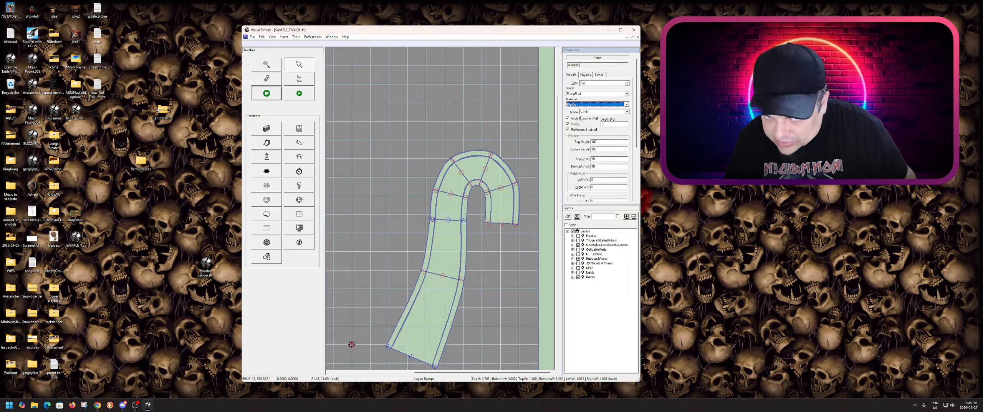
{"action": "left_click", "coordinate": [300, 95]}
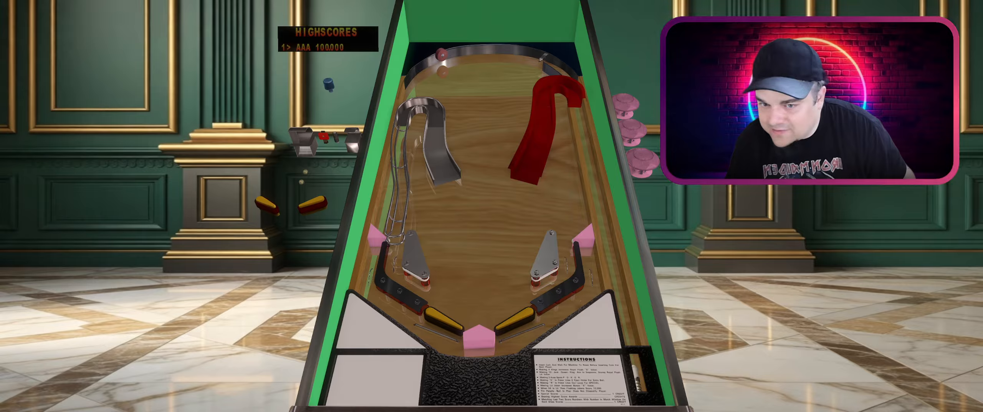
{"action": "key", "text": "Escape"}
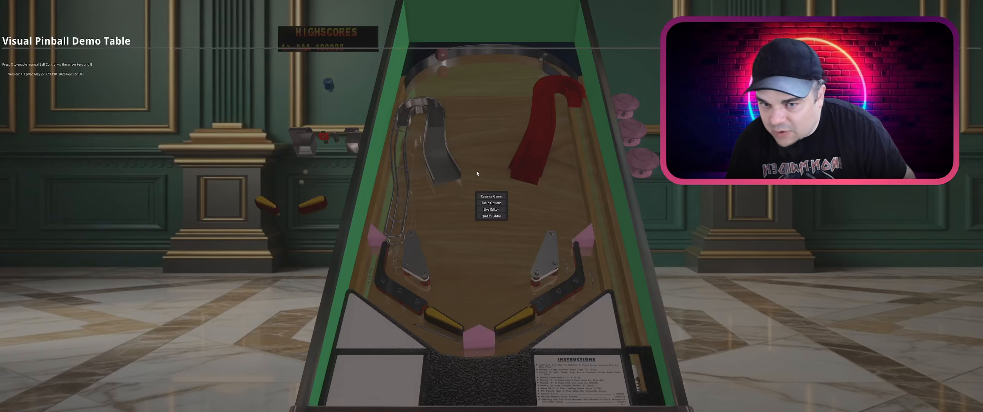
{"action": "left_click", "coordinate": [491, 216]}
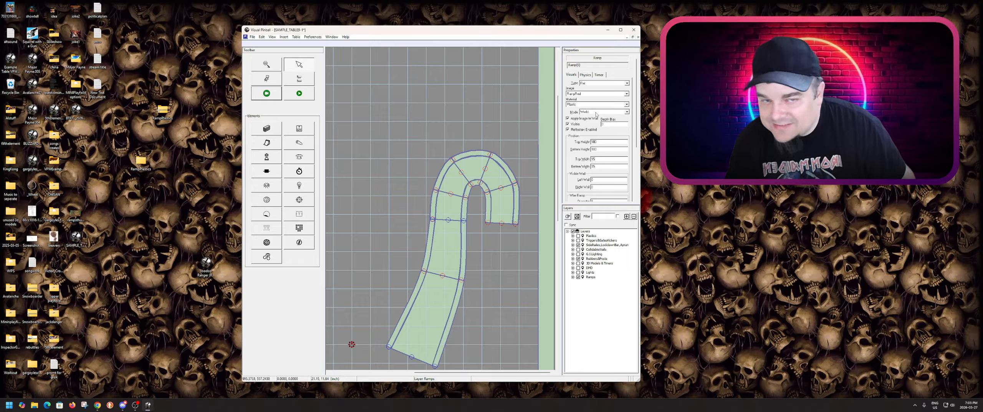
- Set the image mode of all six ramps to Wrap, run the table to inspect the texture, and return to the editor
{"action": "left_click", "coordinate": [596, 112]}
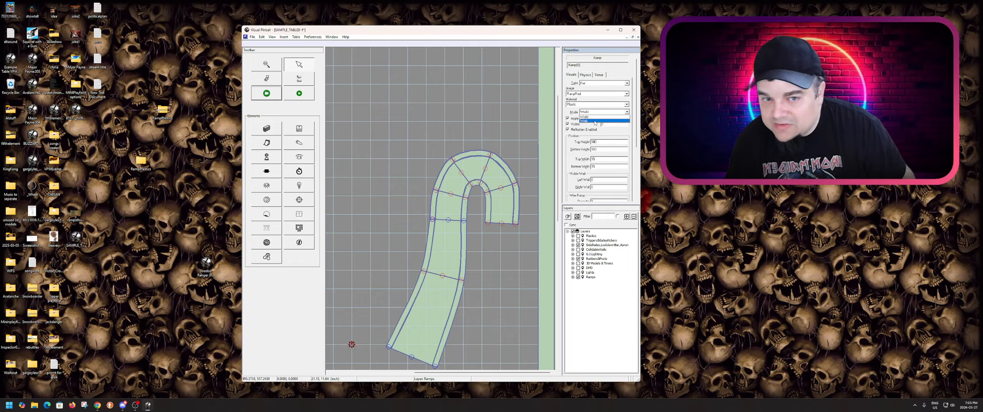
{"action": "left_click", "coordinate": [594, 121]}
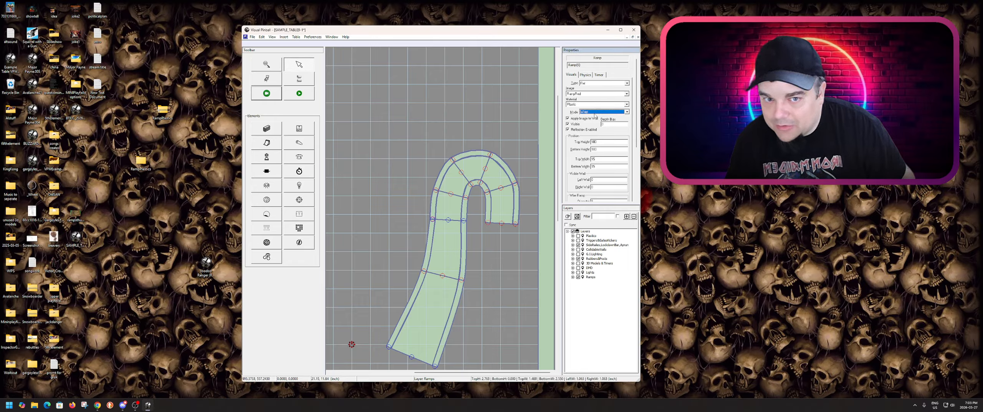
{"action": "key", "text": "F5"}
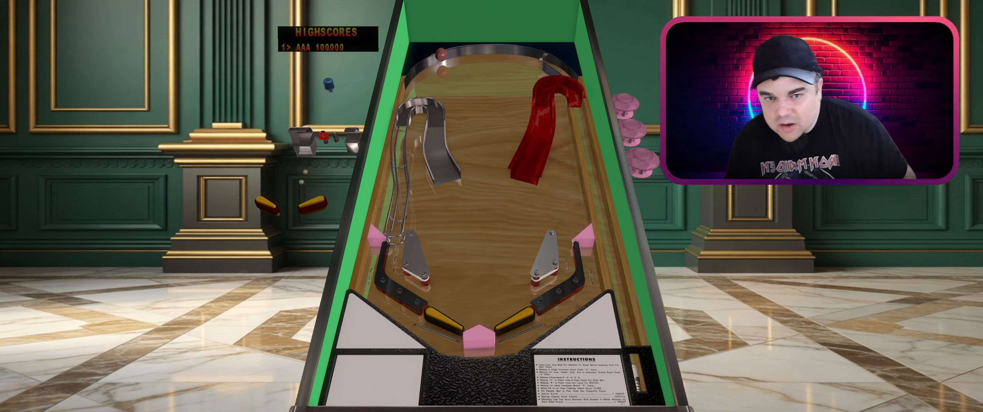
{"action": "key", "text": "Escape"}
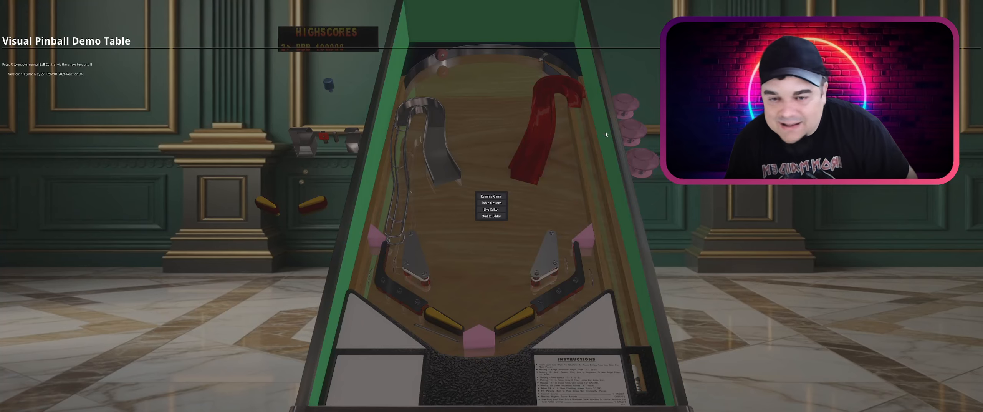
{"action": "left_click", "coordinate": [487, 215]}
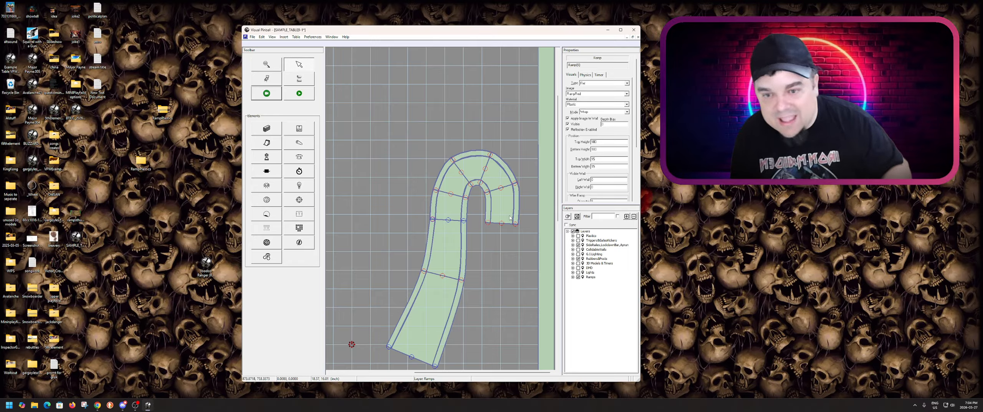
- Set the six ramps' material to Plastic with an image, run the table to inspect the transparency, and return to the editor
{"action": "left_click", "coordinate": [577, 105]}
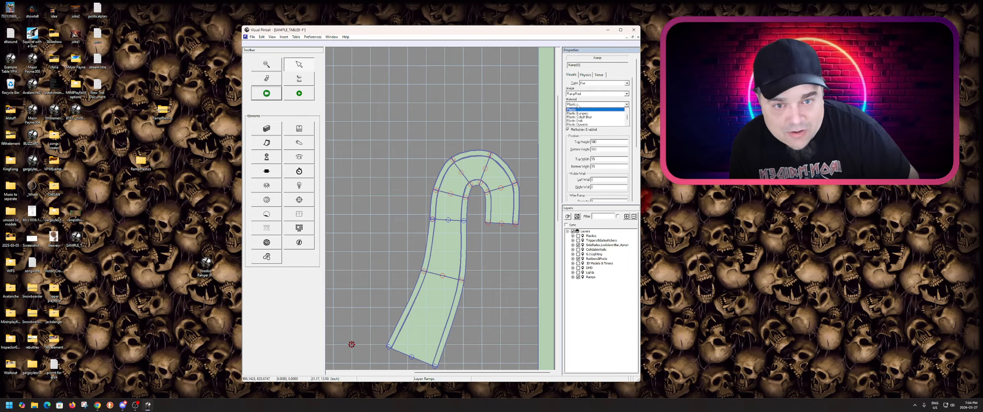
{"action": "scroll", "coordinate": [596, 116], "scroll_direction": "down", "scroll_amount": 4}
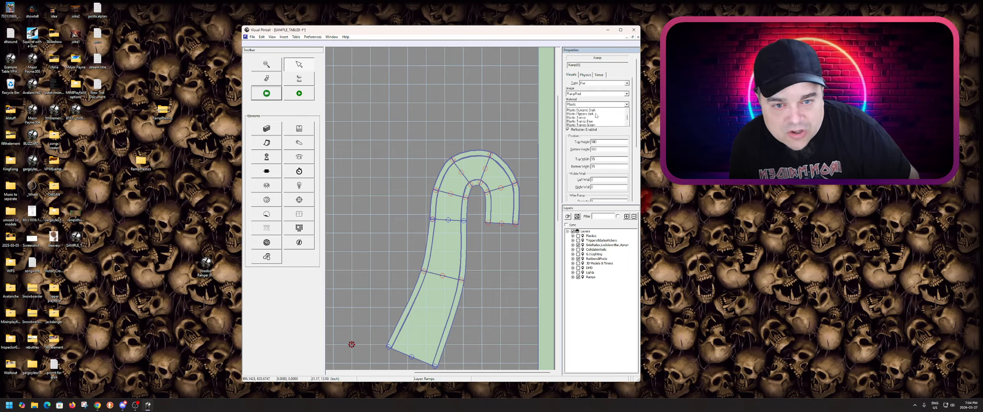
{"action": "scroll", "coordinate": [596, 116], "scroll_direction": "down", "scroll_amount": 3}
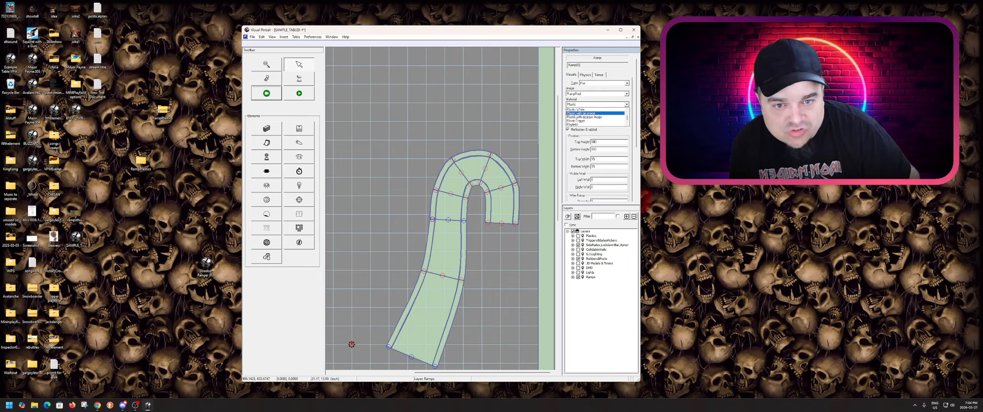
{"action": "left_click", "coordinate": [575, 113]}
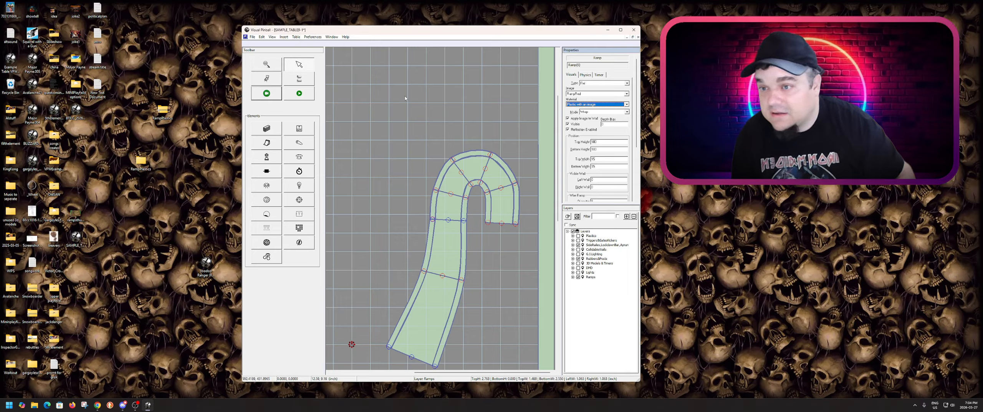
{"action": "key", "text": "F5"}
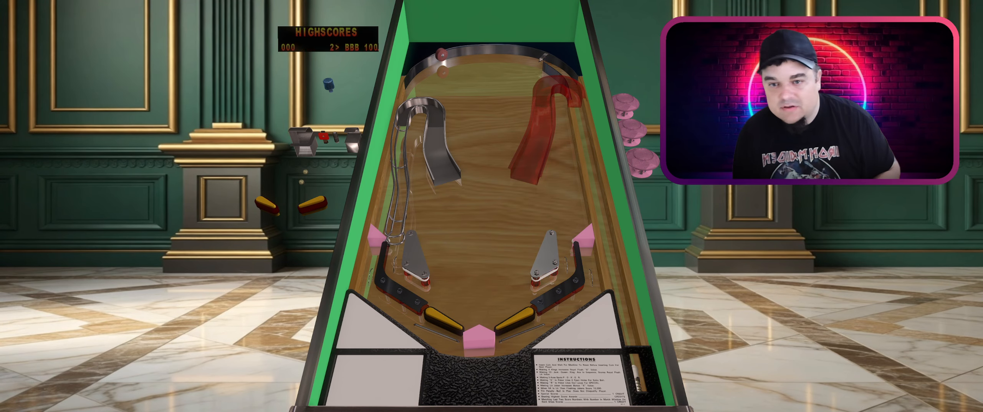
{"action": "key", "text": "Escape"}
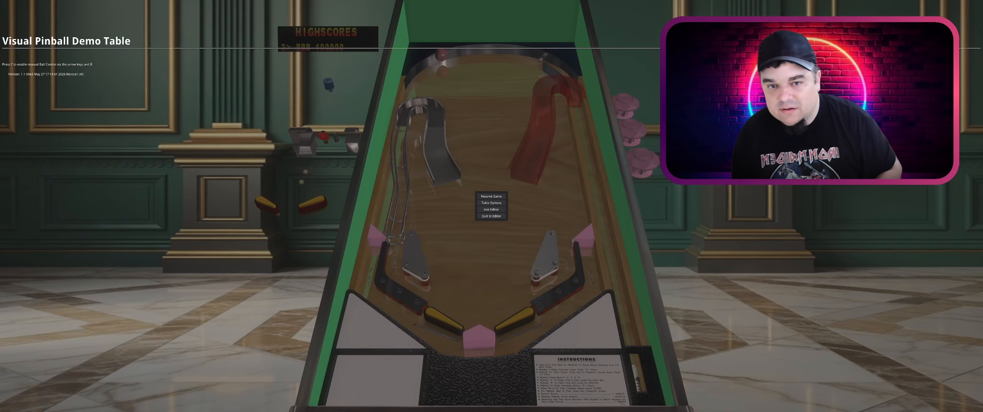
{"action": "left_click", "coordinate": [486, 217]}
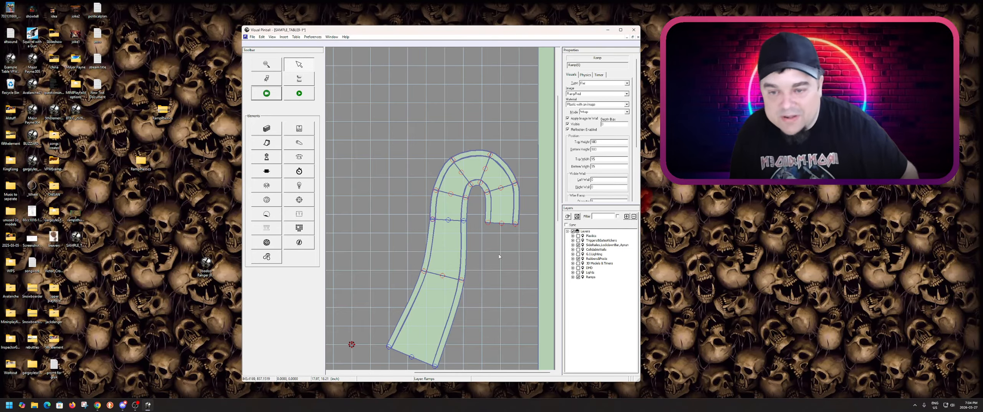
- Deselect the ramps, review the other ramp plastic colours in the Cartoony folder inside RampPlastics, and close the folder
{"action": "left_click", "coordinate": [494, 260]}
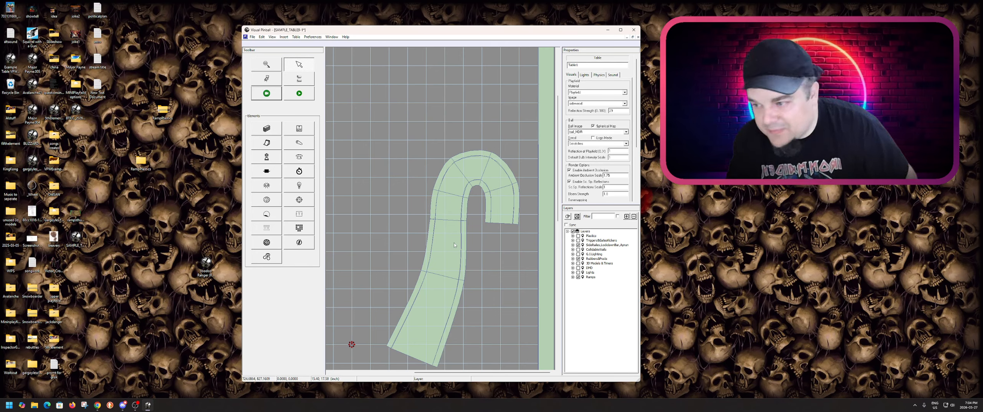
{"action": "double_click", "coordinate": [140, 160]}
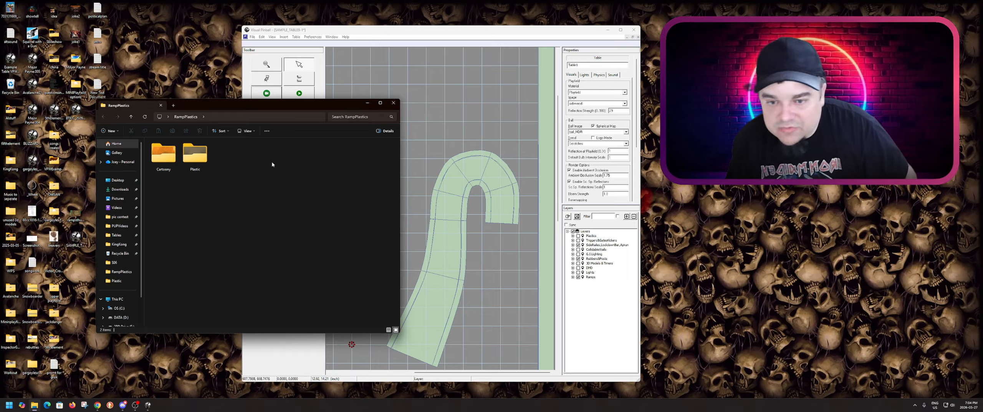
{"action": "double_click", "coordinate": [158, 160]}
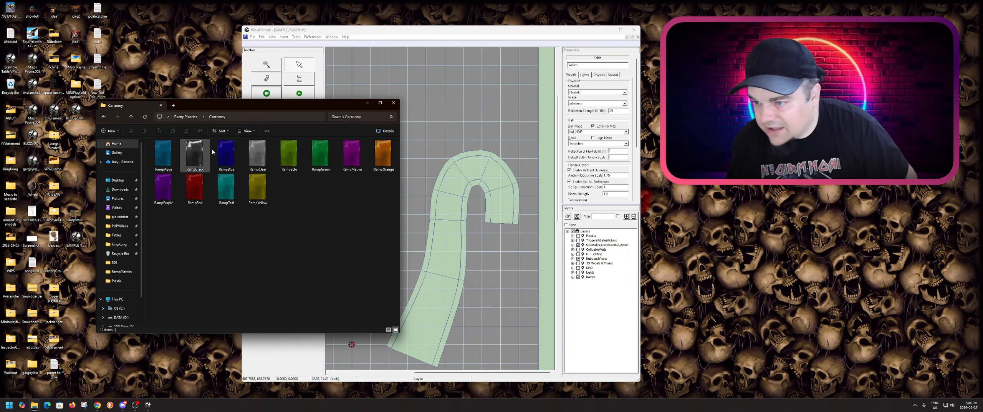
{"action": "left_click", "coordinate": [393, 103]}
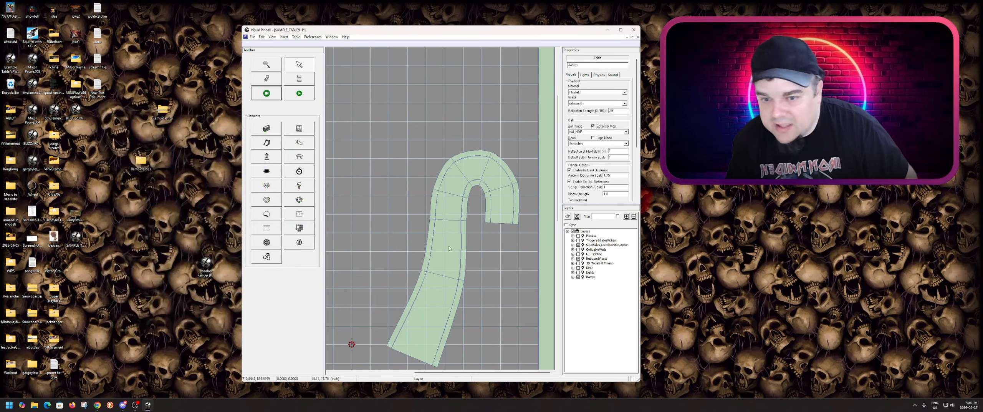
- Reselect the wide ramps and their narrow edge ramps together and replace their red image with a dark ramp plastic image
{"action": "left_click", "coordinate": [459, 198]}
{"action": "left_click", "coordinate": [467, 197]}
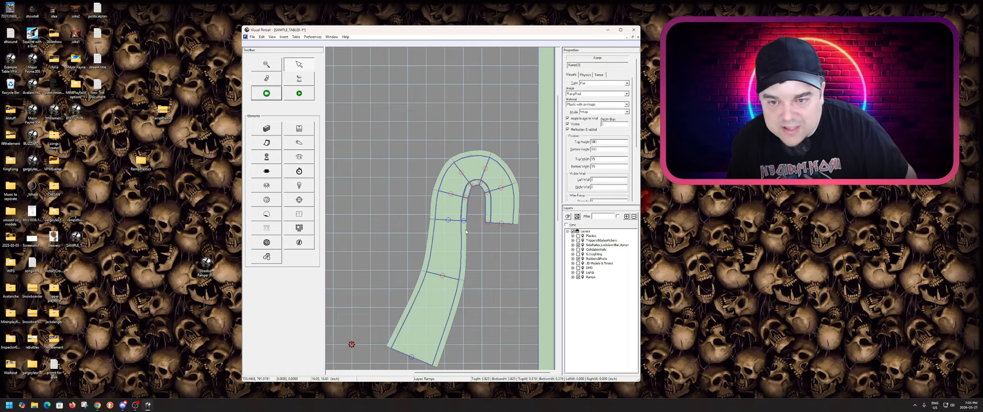
{"action": "left_click", "coordinate": [434, 212]}
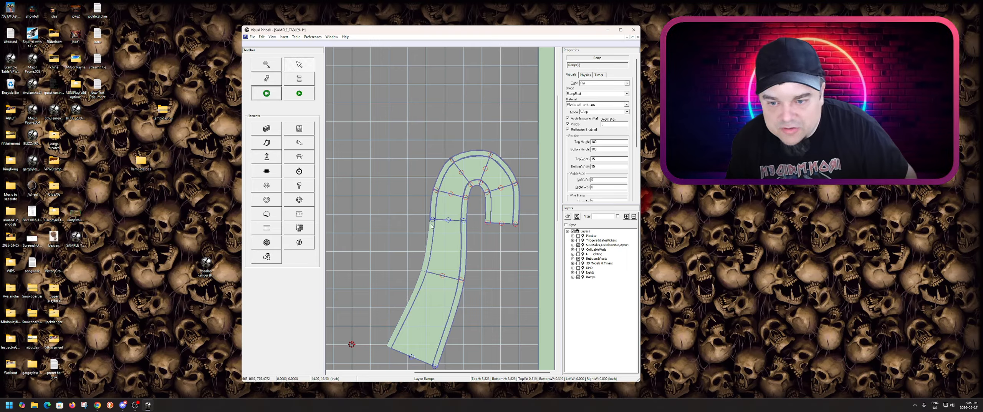
{"action": "left_click", "coordinate": [594, 94]}
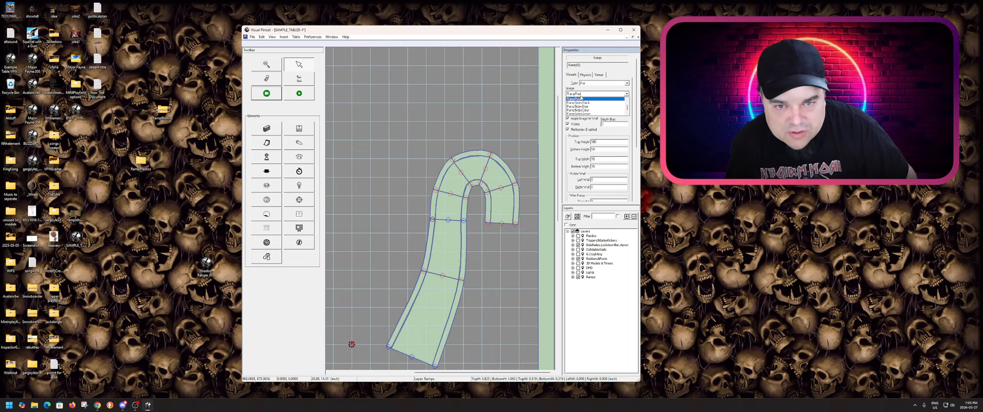
{"action": "left_click", "coordinate": [595, 103]}
- Run the table to inspect the dark ramp plastic image on the ramps, and return to the editor
{"action": "key", "text": "F5"}
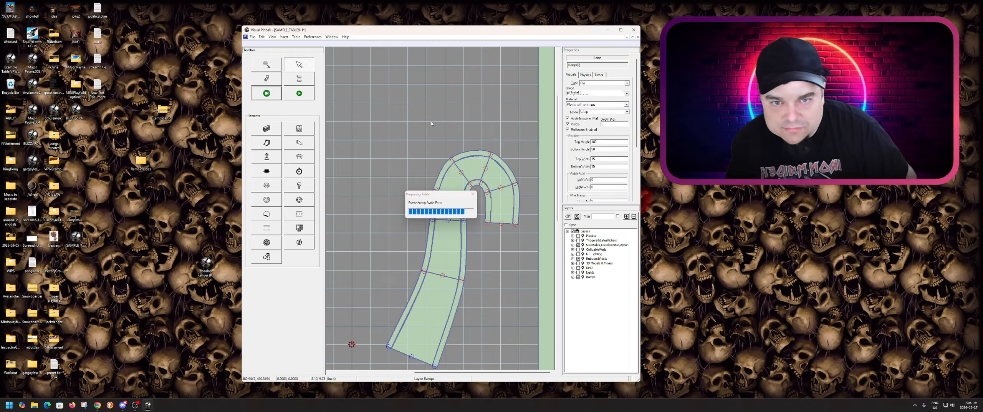
{"action": "key", "text": "Escape"}
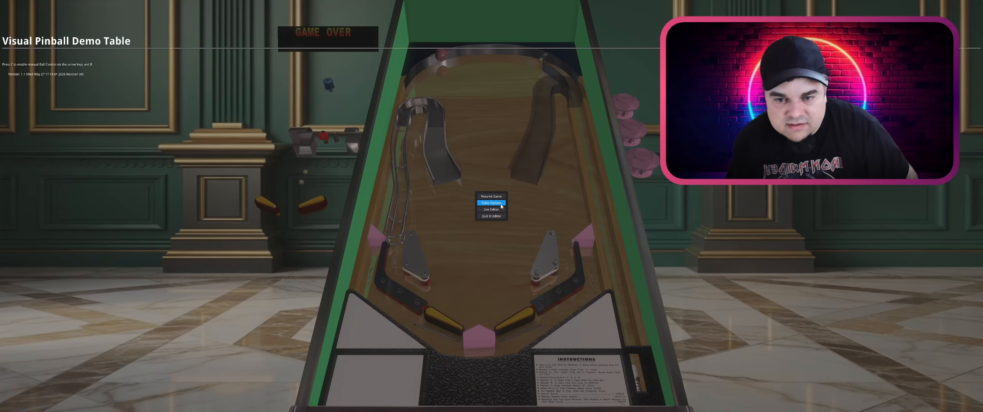
{"action": "left_click", "coordinate": [491, 215]}
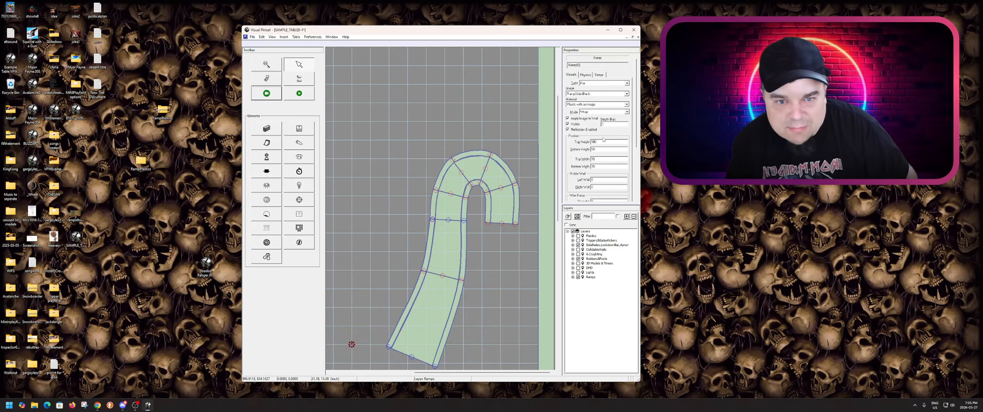
- Set the selected ramps' material to Plastic, run the table to inspect the finish, and return to the editor
{"action": "left_click", "coordinate": [590, 105]}
{"action": "scroll", "coordinate": [586, 117], "scroll_direction": "up", "scroll_amount": 5}
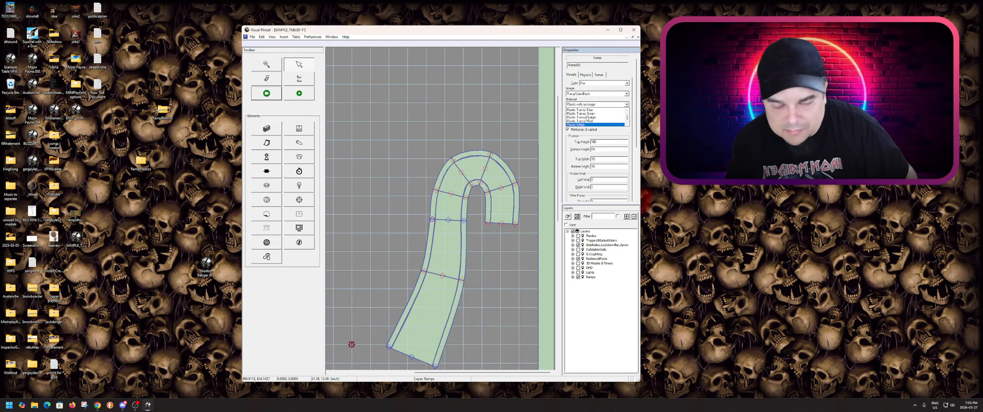
{"action": "scroll", "coordinate": [586, 117], "scroll_direction": "up", "scroll_amount": 1}
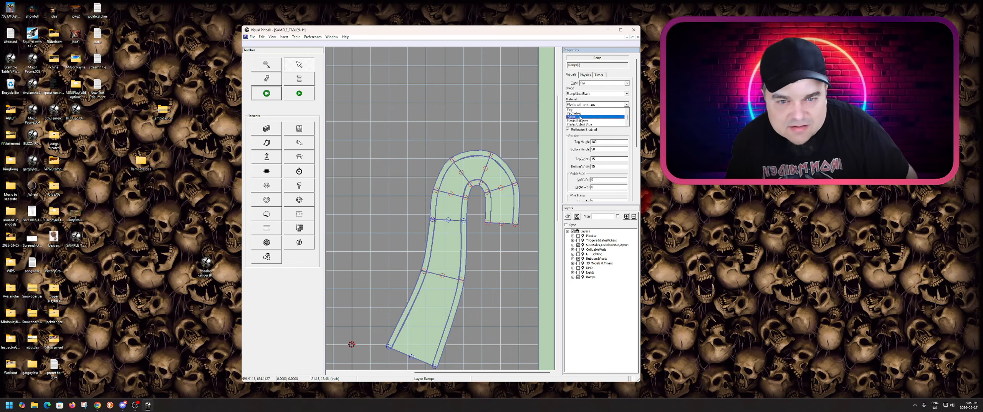
{"action": "left_click", "coordinate": [579, 112]}
{"action": "left_click", "coordinate": [299, 93]}
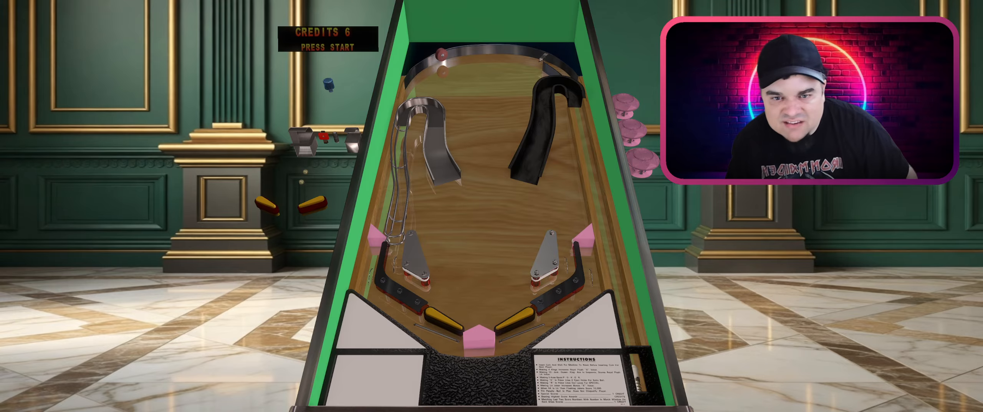
{"action": "key", "text": "Escape"}
{"action": "left_click", "coordinate": [492, 216]}
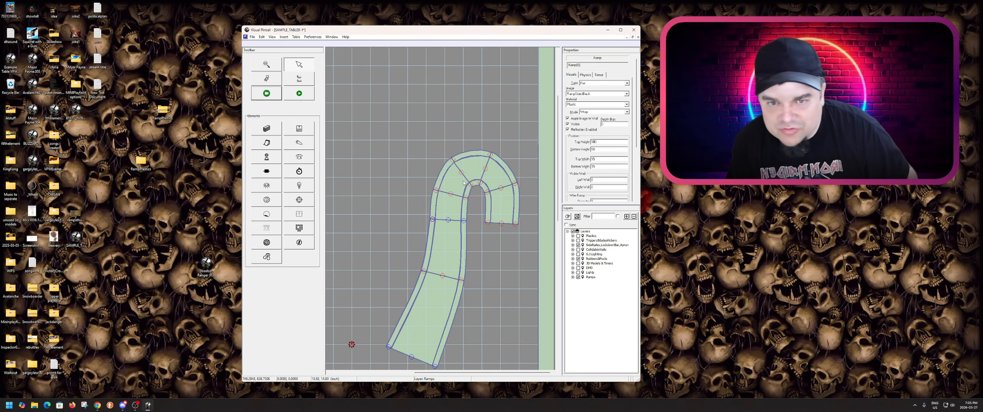
- Set the selected ramps' image to RampBlack, run the table to inspect the shiny black plastic, and return to the editor
{"action": "left_click", "coordinate": [582, 94]}
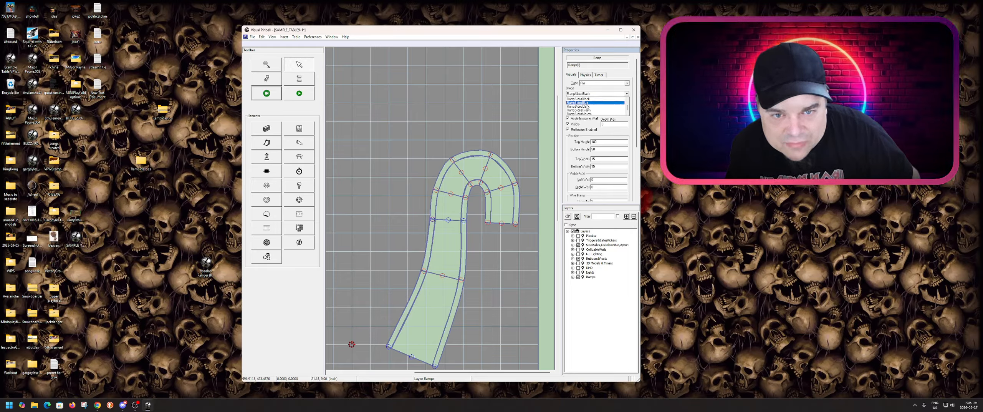
{"action": "scroll", "coordinate": [587, 107], "scroll_direction": "up", "scroll_amount": 1}
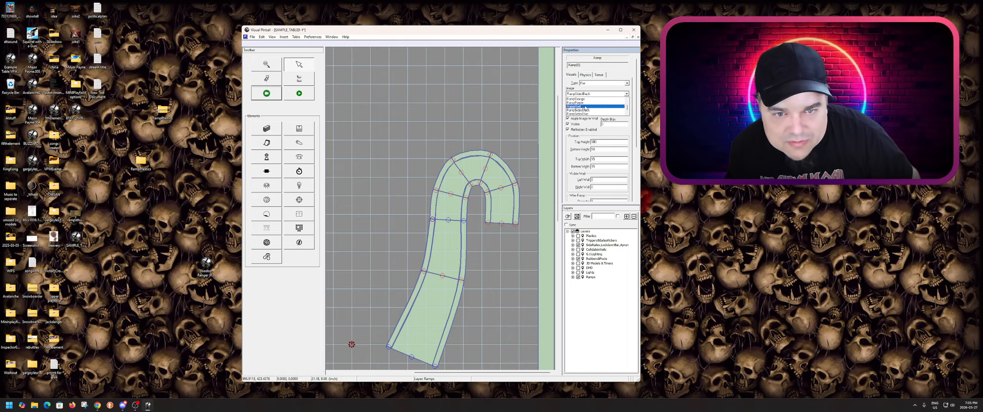
{"action": "scroll", "coordinate": [585, 107], "scroll_direction": "up", "scroll_amount": 3}
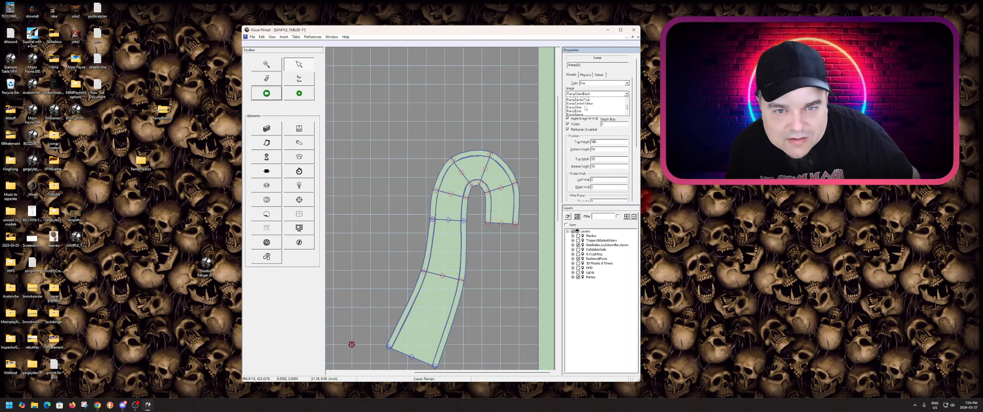
{"action": "scroll", "coordinate": [585, 108], "scroll_direction": "up", "scroll_amount": 3}
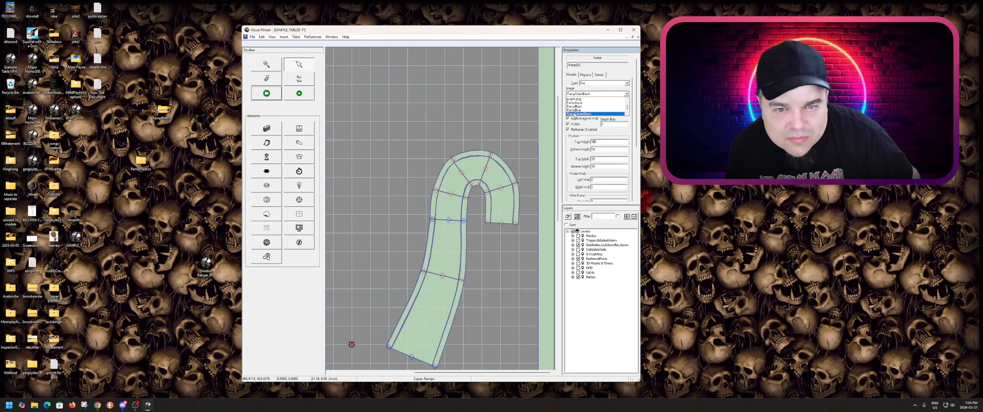
{"action": "left_click", "coordinate": [576, 107]}
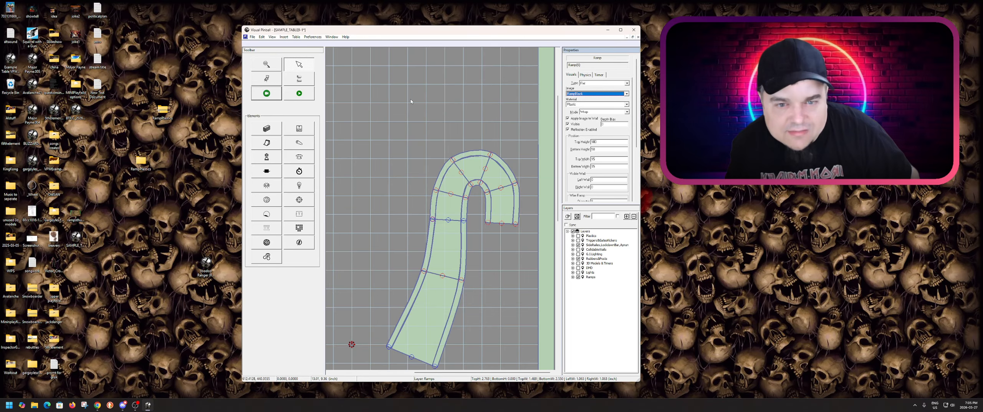
{"action": "key", "text": "F5"}
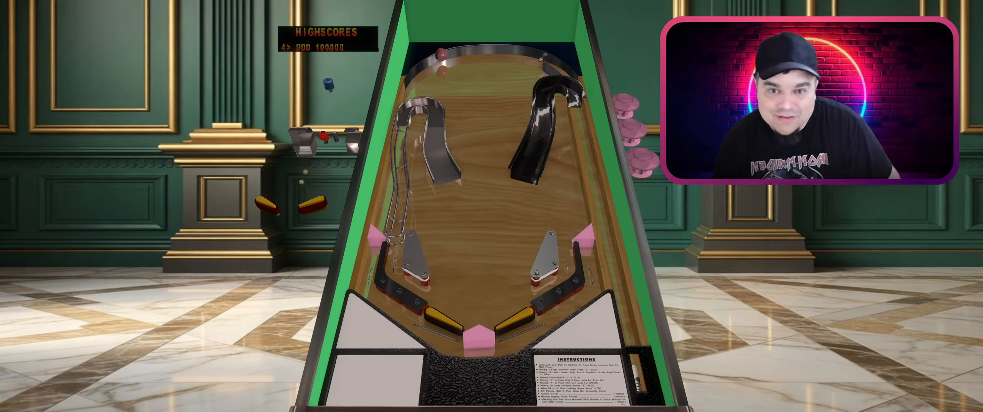
{"action": "key", "text": "Escape"}
{"action": "left_click", "coordinate": [499, 215]}
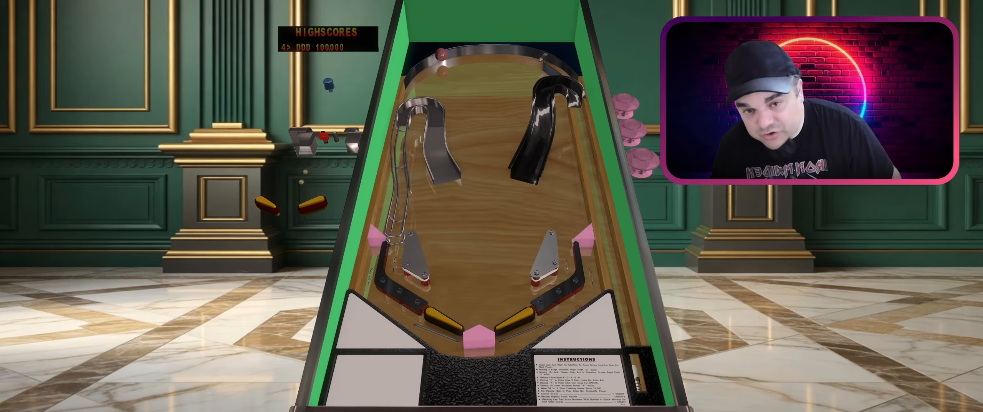
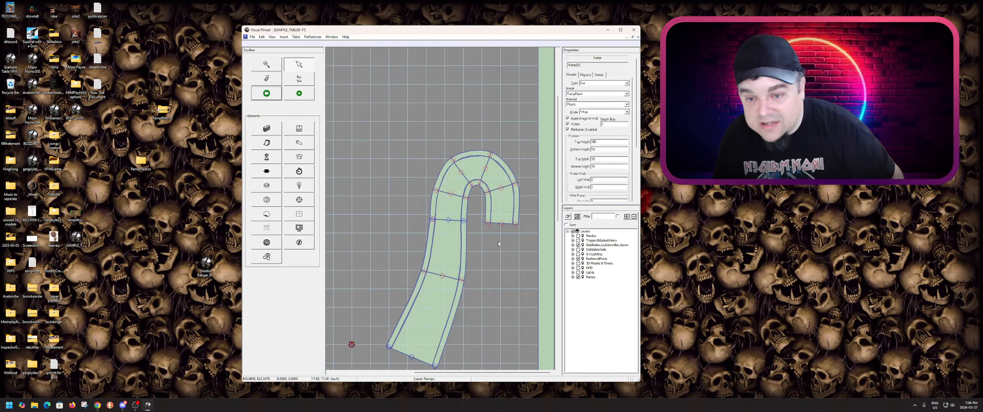
- Select the wide ramps, switch the selection to the narrow edge ramps to compare the two groups, and clear the selection
{"action": "left_click", "coordinate": [452, 207]}
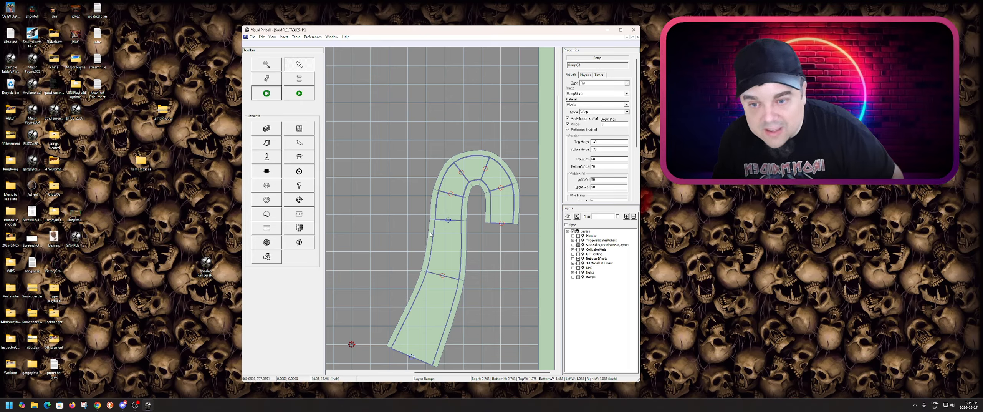
{"action": "left_click", "coordinate": [466, 214]}
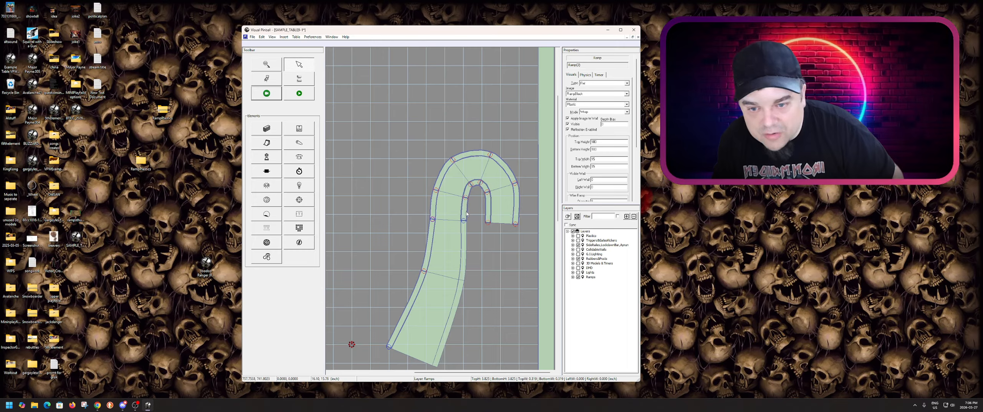
{"action": "left_click", "coordinate": [497, 271]}
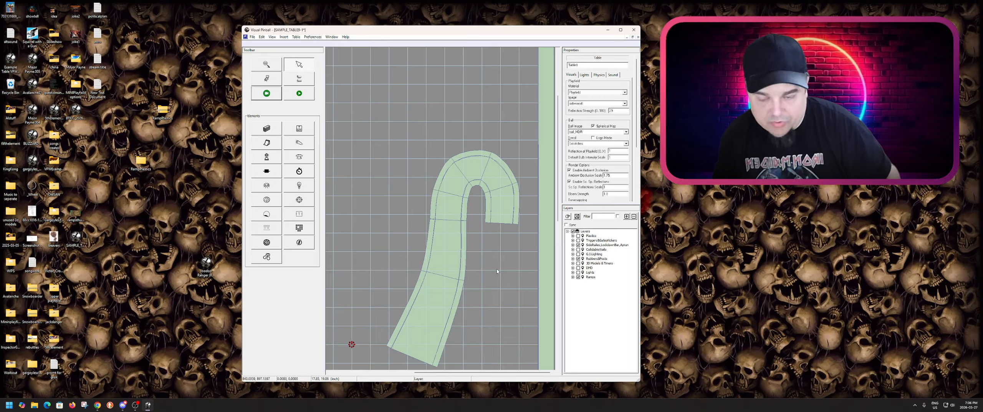
- Examine the matching RampCenter and RampSides images in the Plastic folder inside RampPlastics, and close the folder
{"action": "double_click", "coordinate": [140, 162]}
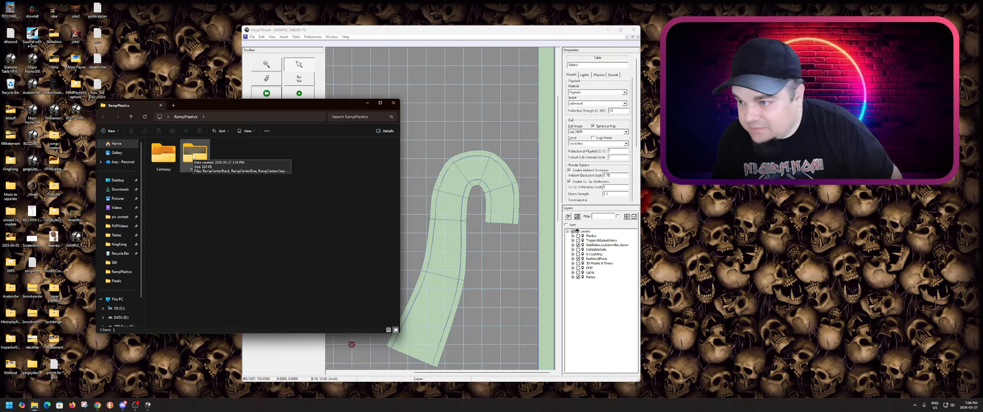
{"action": "double_click", "coordinate": [193, 156]}
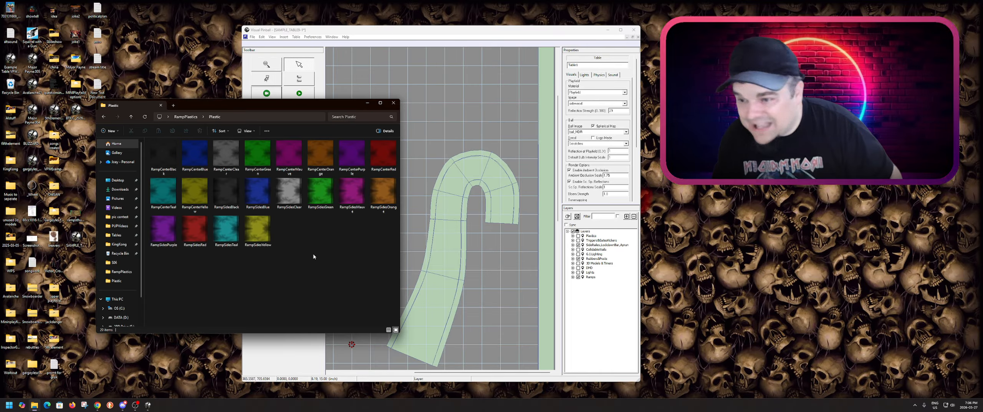
{"action": "left_click", "coordinate": [194, 154]}
{"action": "left_click", "coordinate": [257, 192]}
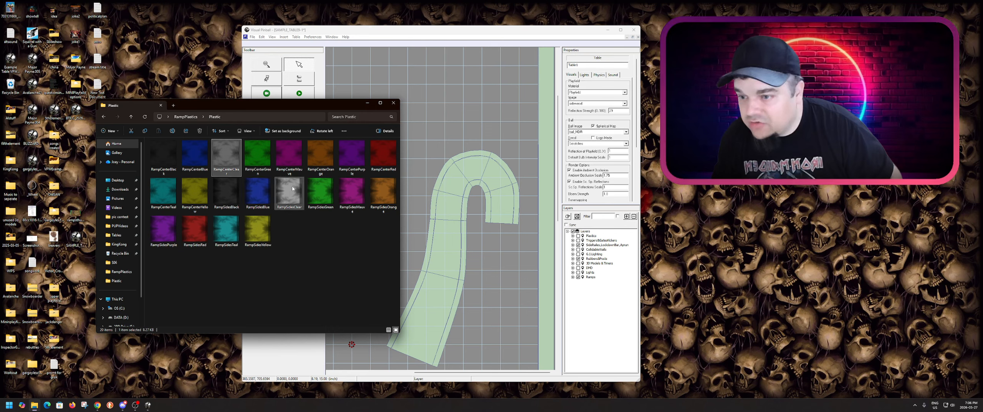
{"action": "left_click", "coordinate": [310, 202]}
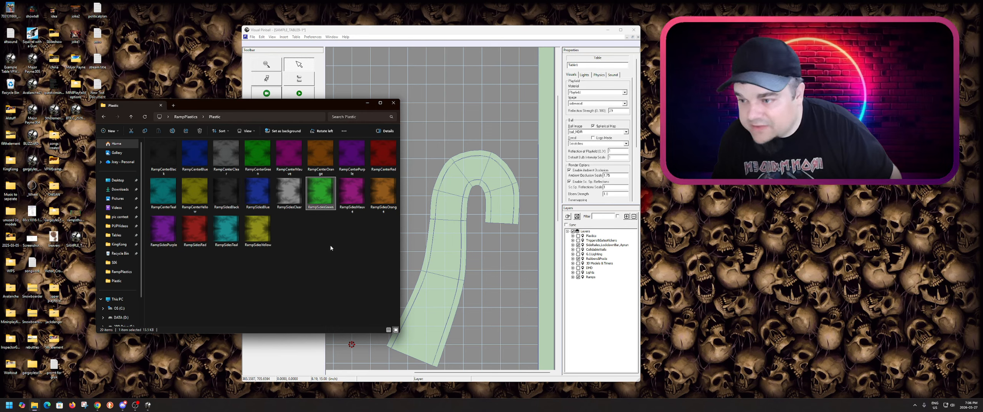
{"action": "left_click", "coordinate": [288, 192]}
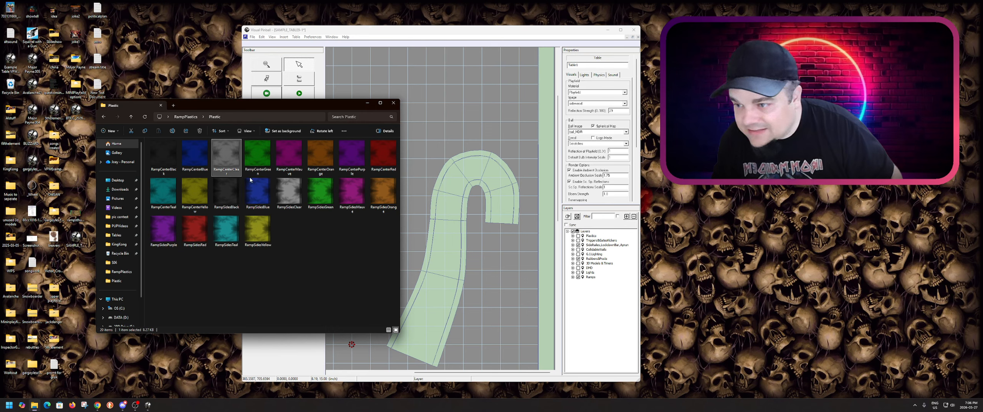
{"action": "left_click", "coordinate": [249, 195]}
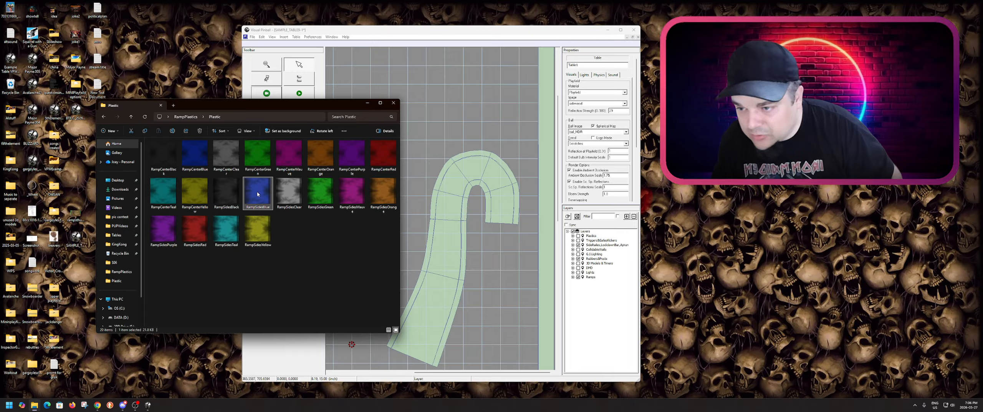
{"action": "left_click", "coordinate": [293, 198]}
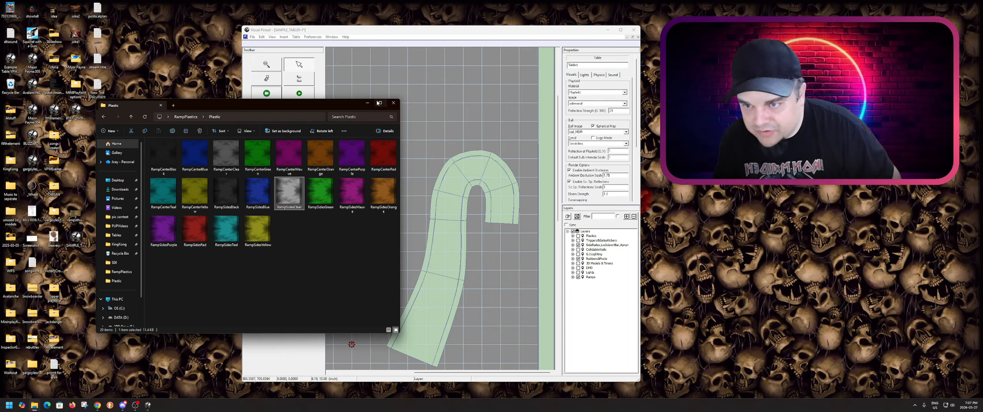
{"action": "left_click", "coordinate": [259, 175]}
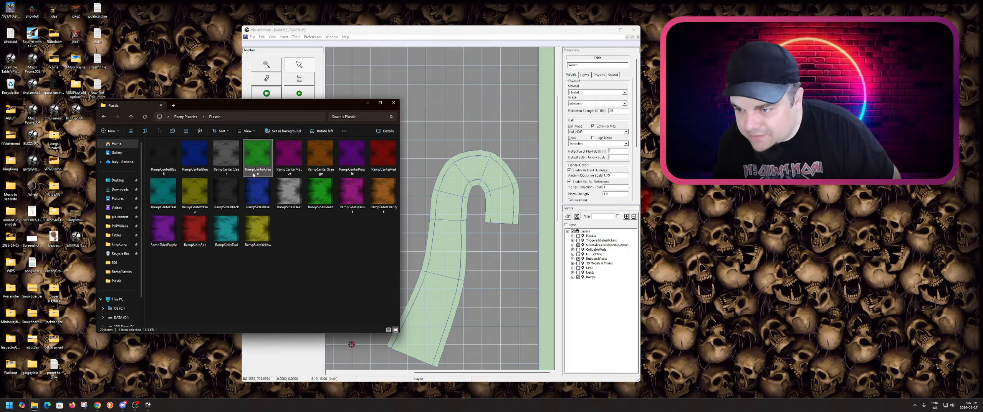
{"action": "left_click", "coordinate": [314, 205]}
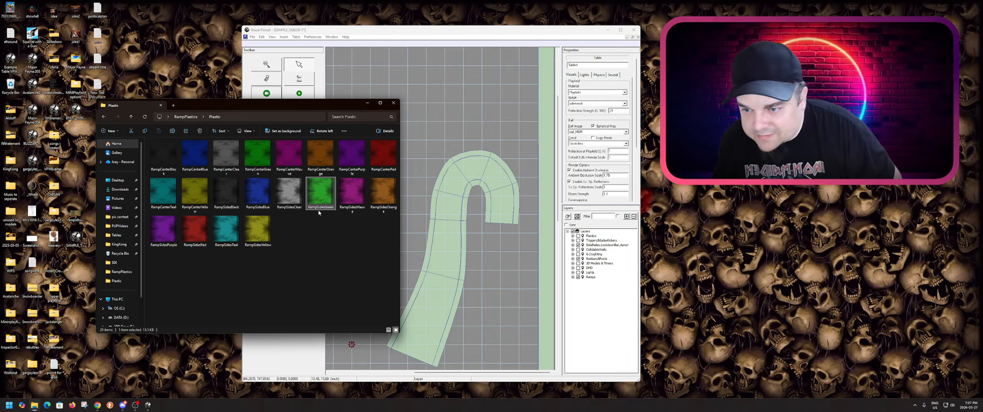
{"action": "left_click", "coordinate": [393, 103]}
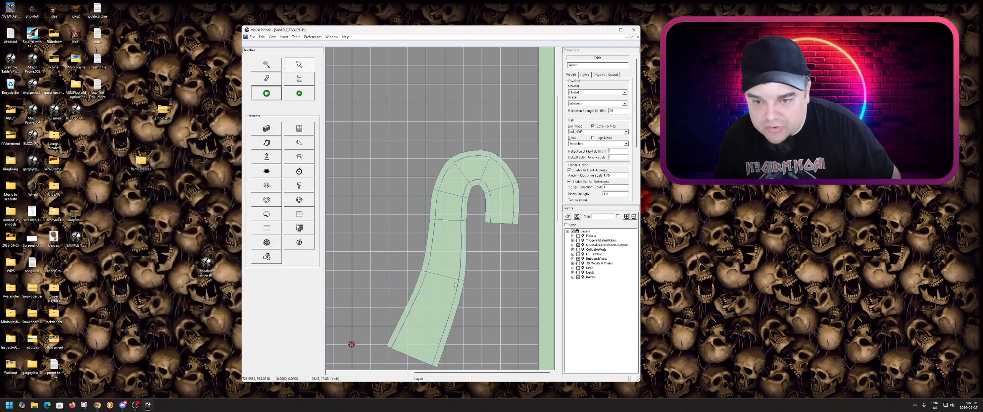
- Select the wide centre ramps together and set their image to RampCenterGreen
{"action": "left_click", "coordinate": [448, 201]}
{"action": "left_click", "coordinate": [449, 208]}
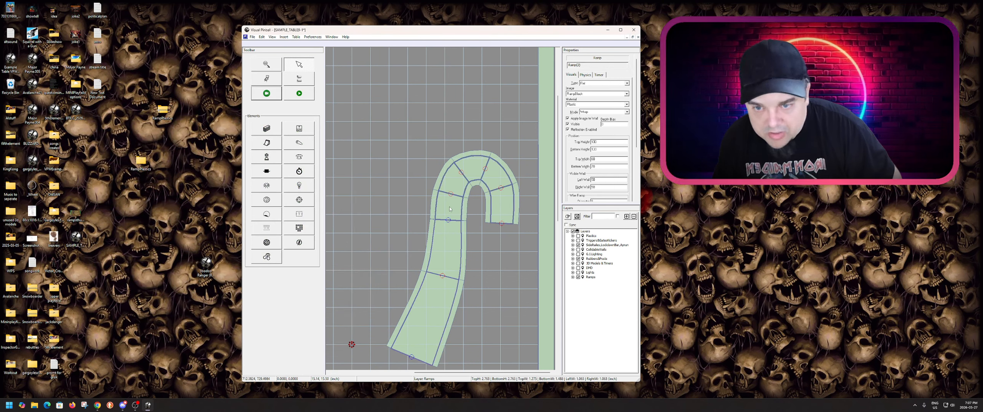
{"action": "left_click", "coordinate": [583, 94]}
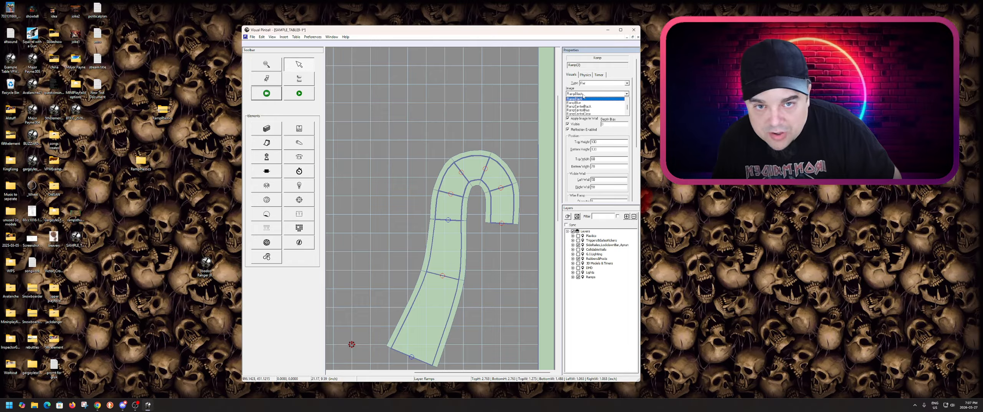
{"action": "scroll", "coordinate": [591, 109], "scroll_direction": "down", "scroll_amount": 1}
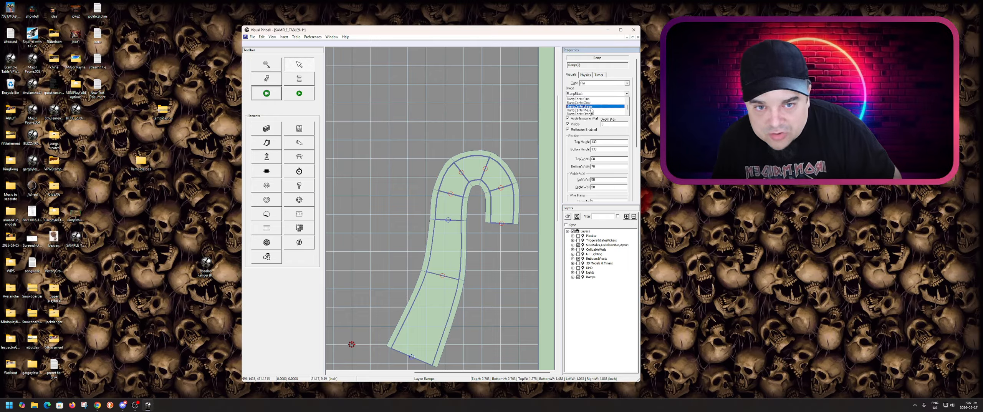
{"action": "left_click", "coordinate": [586, 107]}
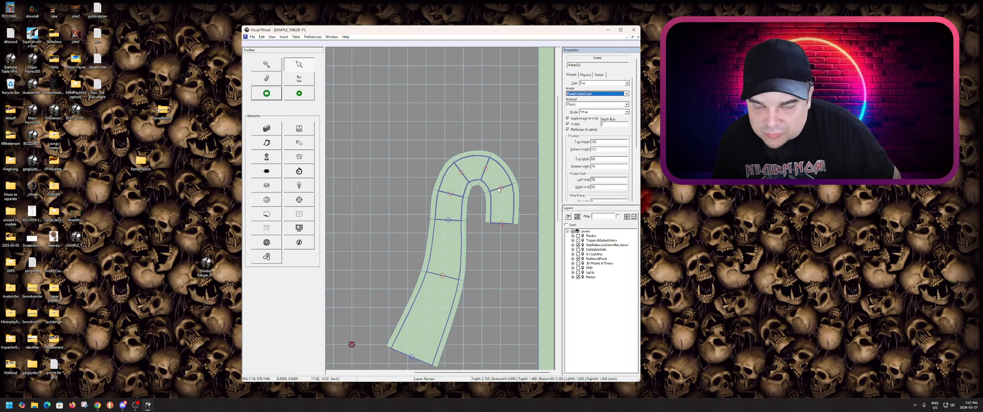
- Select the narrow inner and outer edge ramps together and set their image to RampSidesGreen
{"action": "left_click", "coordinate": [479, 186]}
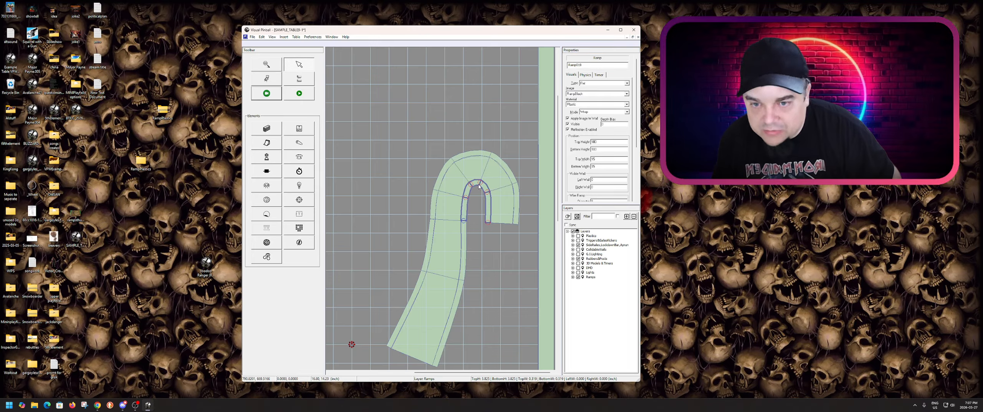
{"action": "left_click", "coordinate": [457, 162]}
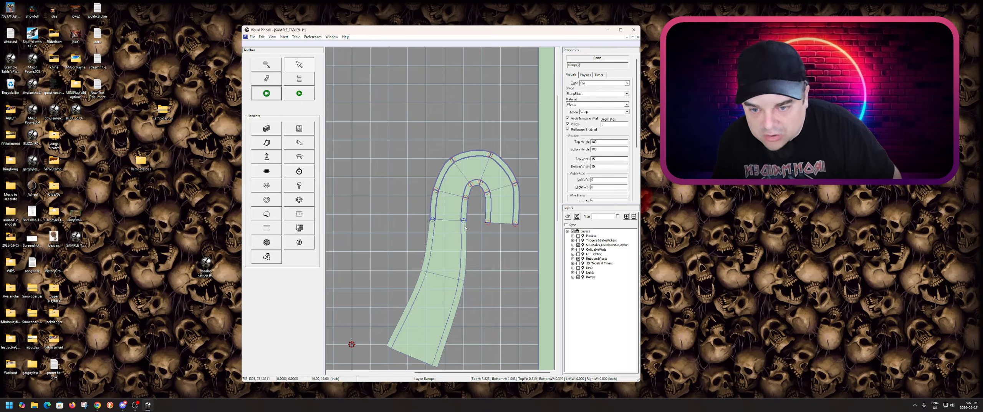
{"action": "left_click", "coordinate": [465, 228]}
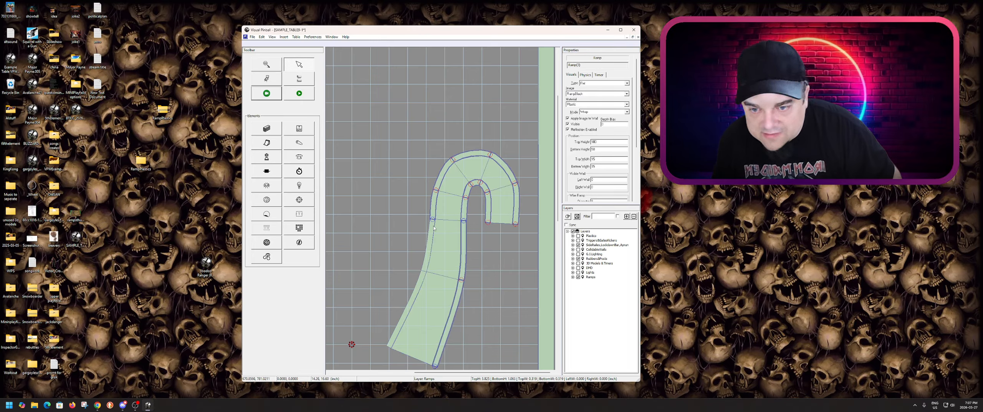
{"action": "left_click", "coordinate": [584, 98]}
{"action": "scroll", "coordinate": [584, 110], "scroll_direction": "down", "scroll_amount": 2}
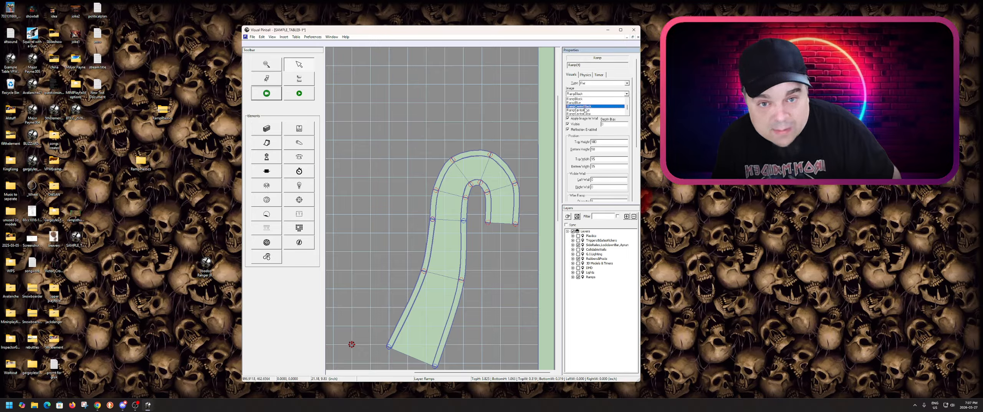
{"action": "scroll", "coordinate": [584, 110], "scroll_direction": "down", "scroll_amount": 4}
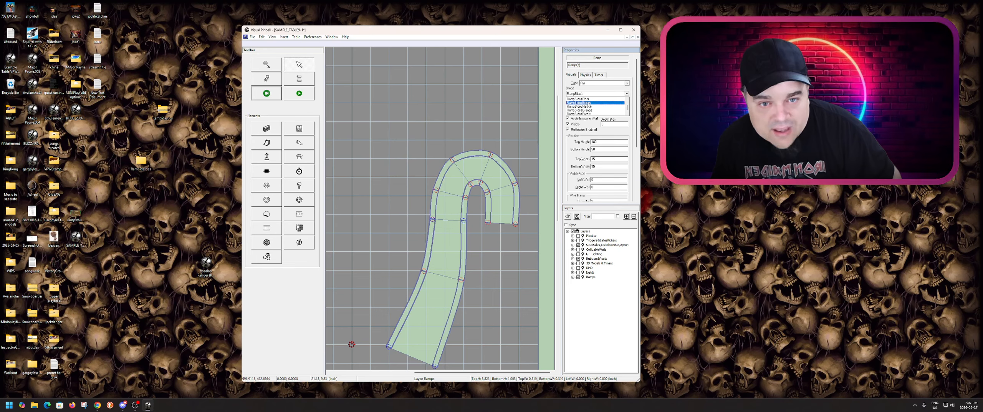
{"action": "left_click", "coordinate": [578, 107]}
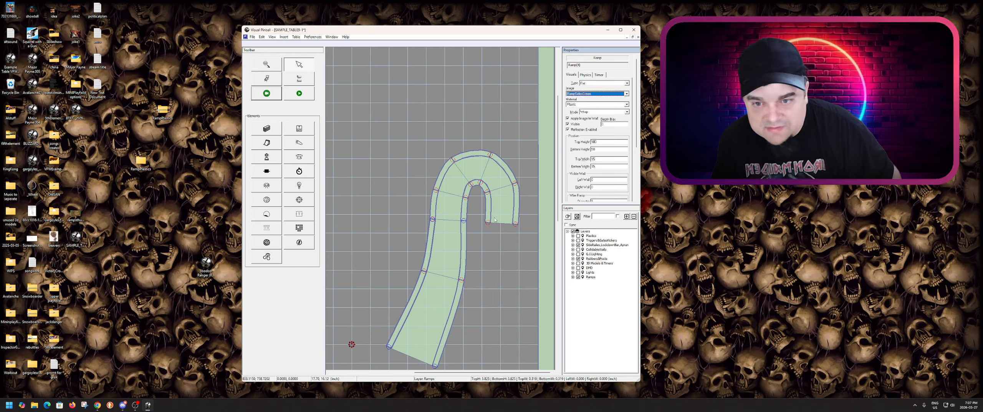
- Run the table to inspect the green plastic ramp, and return to the editor
{"action": "left_click", "coordinate": [299, 93]}
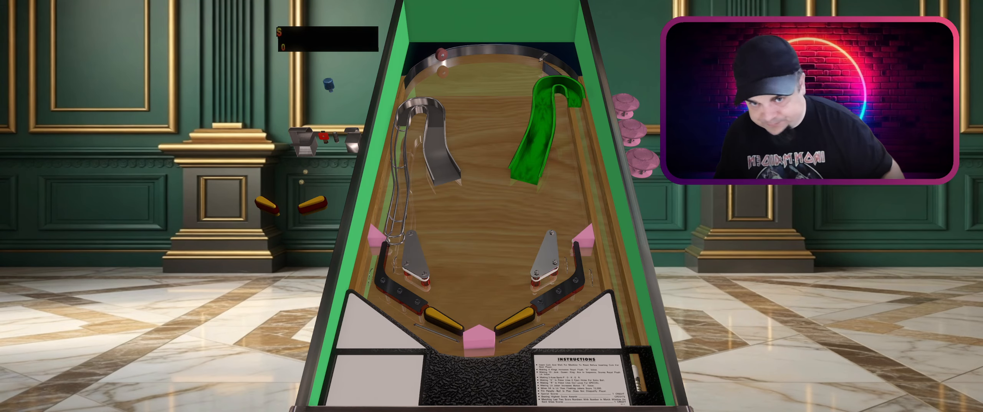
{"action": "key", "text": "Escape"}
{"action": "left_click", "coordinate": [488, 216]}
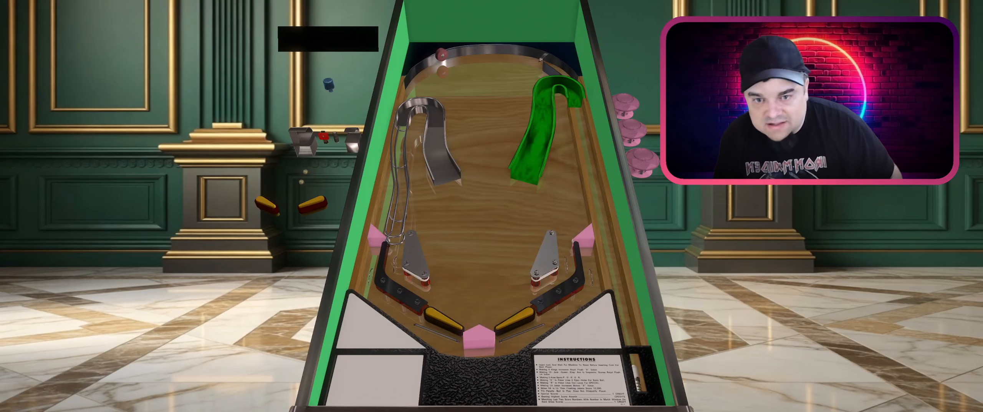
- Select the wide ramps together with the edge ramps and set their material to Plastic with an image
{"action": "left_click", "coordinate": [447, 242]}
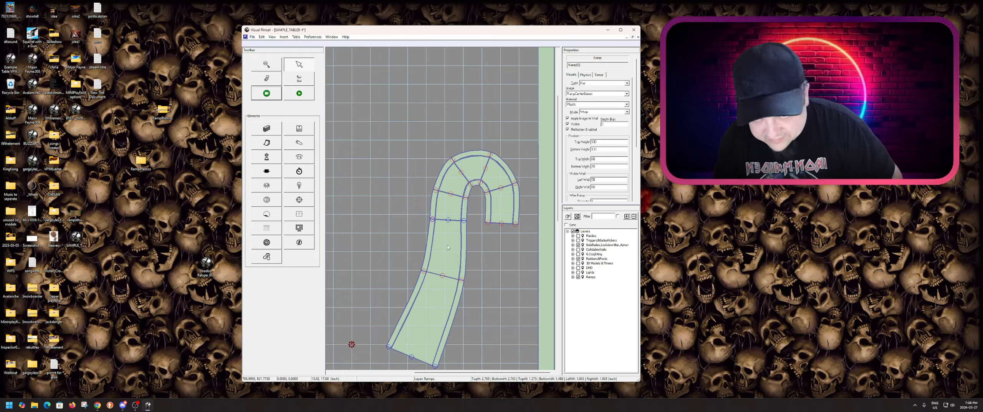
{"action": "left_click", "coordinate": [595, 104]}
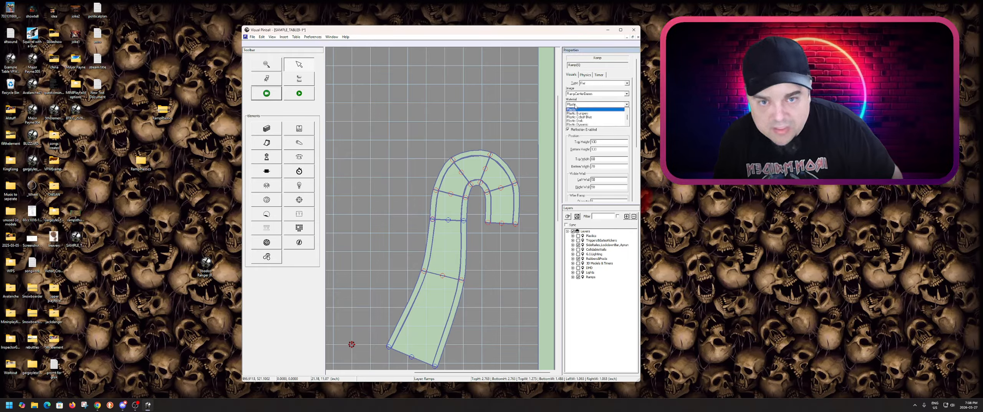
{"action": "scroll", "coordinate": [599, 118], "scroll_direction": "down", "scroll_amount": 1}
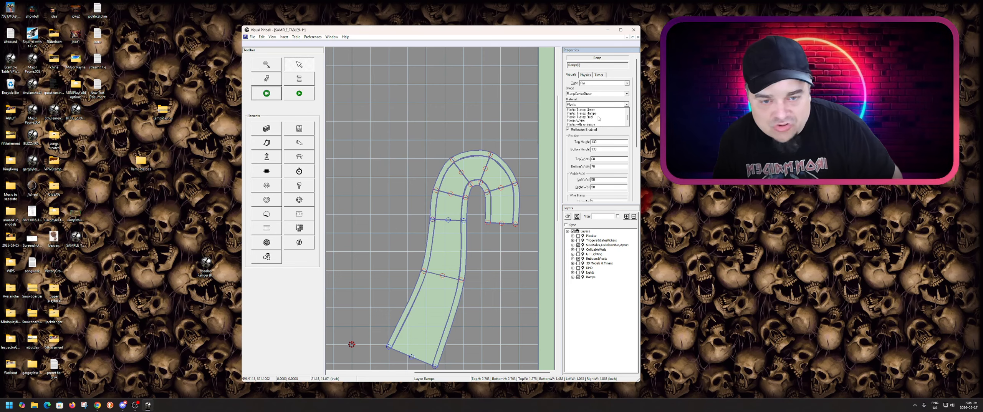
{"action": "left_click", "coordinate": [592, 124]}
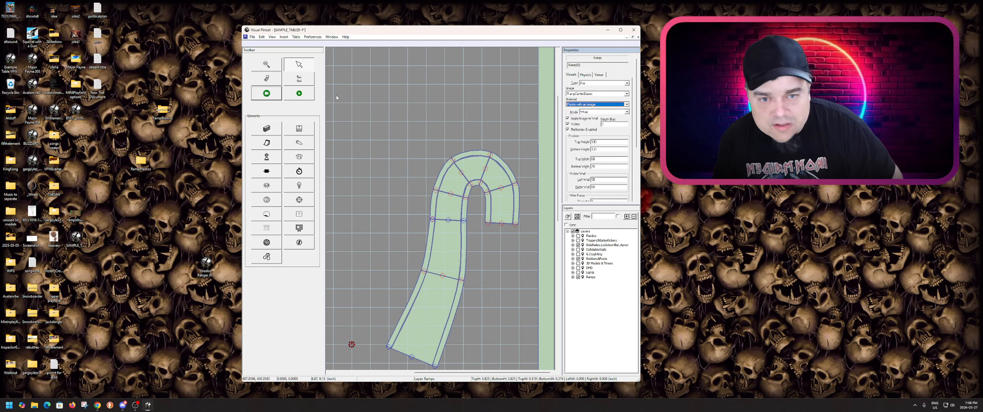
- Run the table again to inspect the ramp with the new plastic material, and return to the editor
{"action": "key", "text": "F5"}
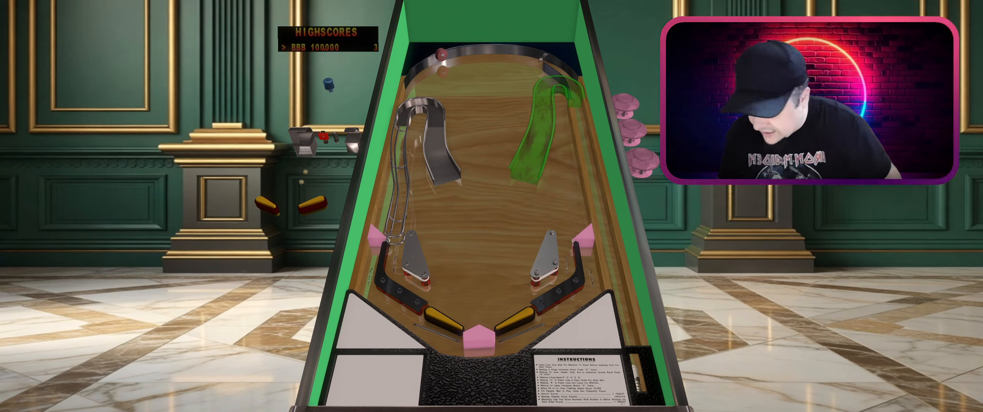
{"action": "key", "text": "Escape"}
{"action": "left_click", "coordinate": [492, 216]}
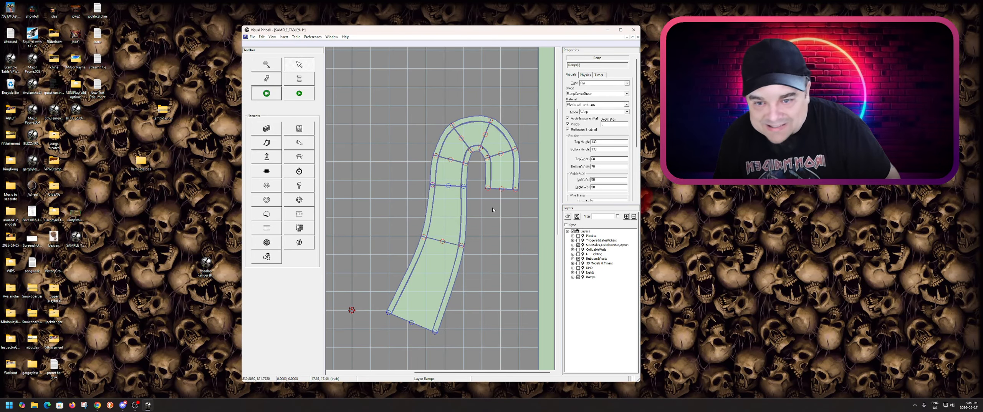
- Place a new ramp below the open end of the curved ramp and set its type to 2 Wire
{"action": "left_click", "coordinate": [268, 143]}
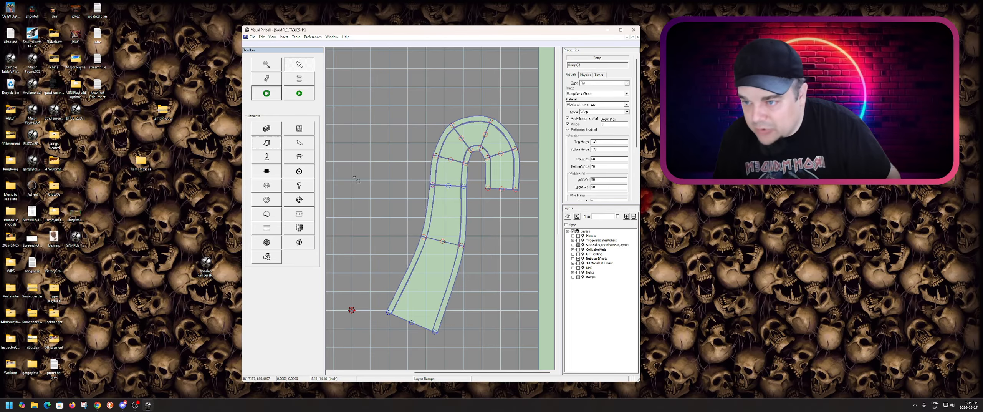
{"action": "left_click", "coordinate": [500, 222]}
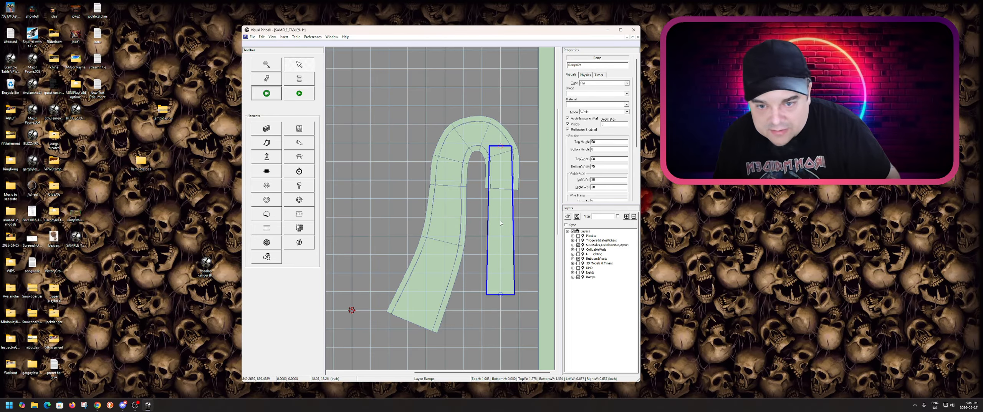
{"action": "left_click", "coordinate": [594, 83]}
{"action": "left_click", "coordinate": [594, 88]}
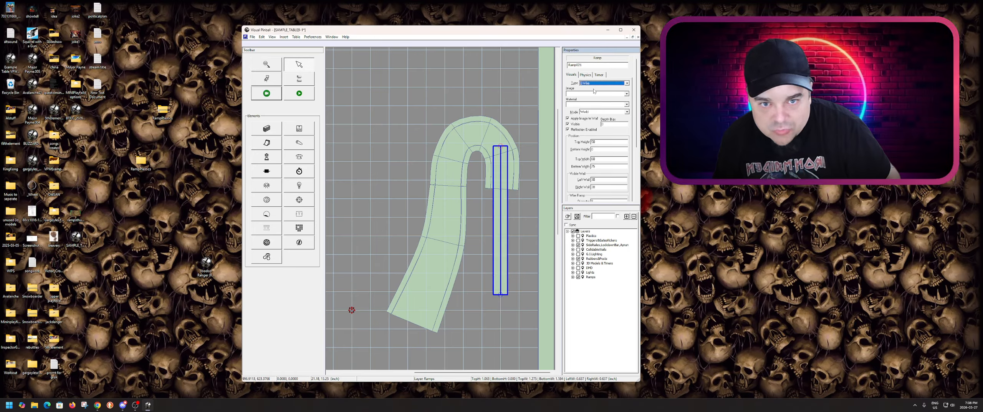
- Run the wire ramp from the curved ramp's open end diagonally downward, and add two control points along its length
{"action": "left_click_drag", "start_coordinate": [498, 295], "coordinate": [502, 190]}
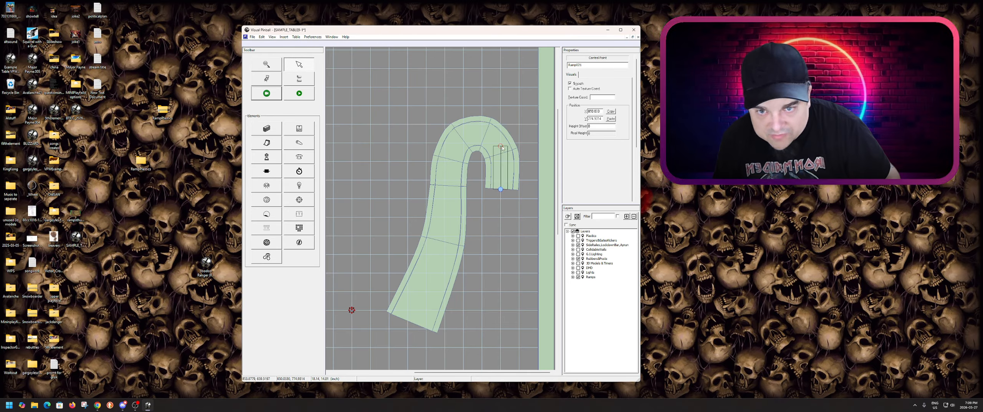
{"action": "left_click_drag", "start_coordinate": [502, 148], "coordinate": [491, 242]}
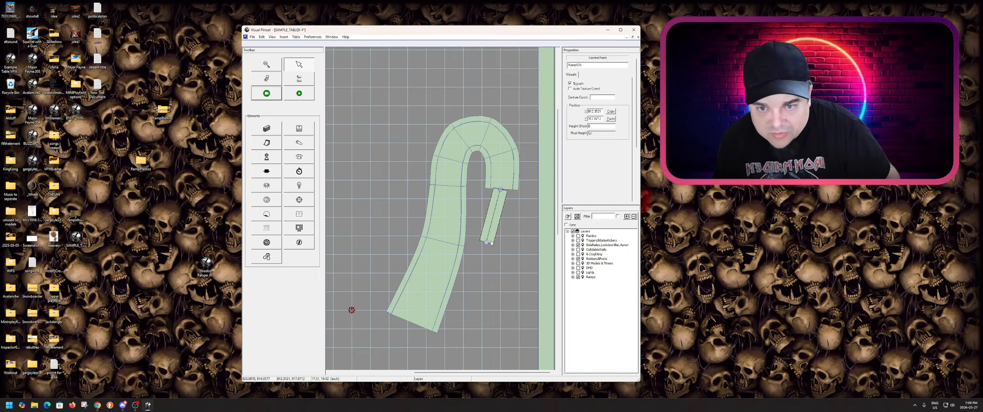
{"action": "right_click", "coordinate": [499, 207]}
{"action": "left_click", "coordinate": [510, 210]}
{"action": "right_click", "coordinate": [490, 223]}
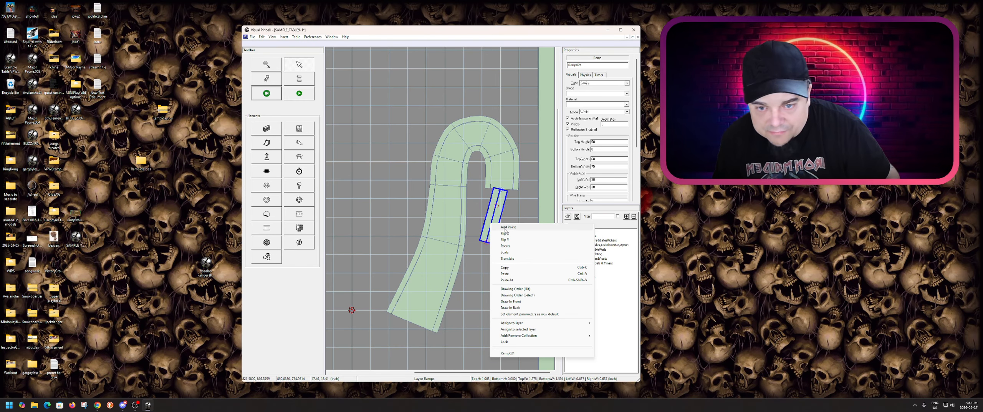
{"action": "left_click", "coordinate": [505, 227]}
{"action": "left_click_drag", "start_coordinate": [485, 242], "coordinate": [488, 251]}
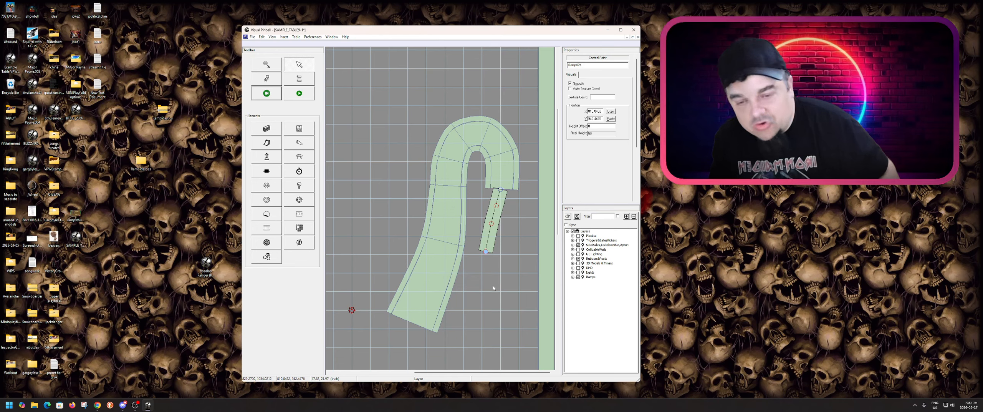
- Examine the pixel height of the wide lower ramp's middle control point and compare the ramp with the wire ramp
{"action": "left_click", "coordinate": [440, 247]}
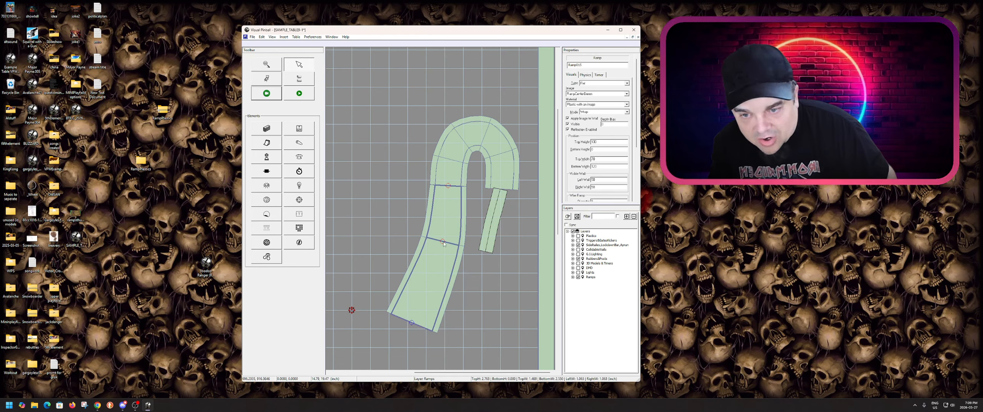
{"action": "left_click", "coordinate": [442, 242]}
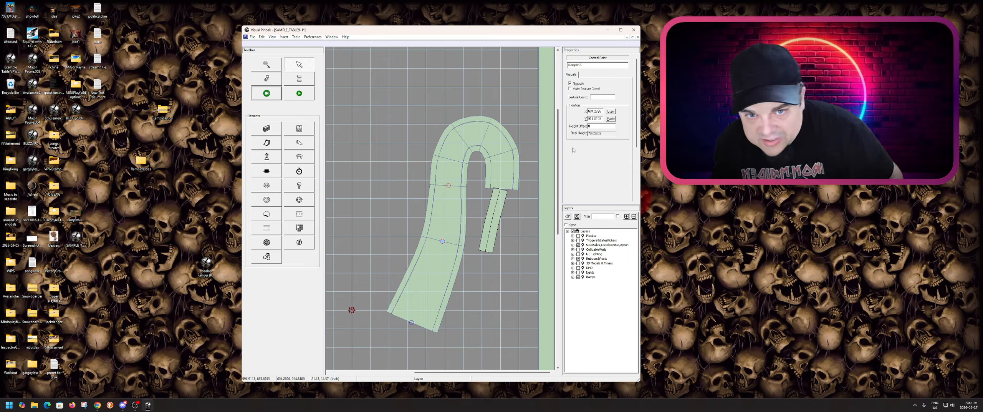
{"action": "left_click_drag", "start_coordinate": [602, 133], "coordinate": [585, 133]}
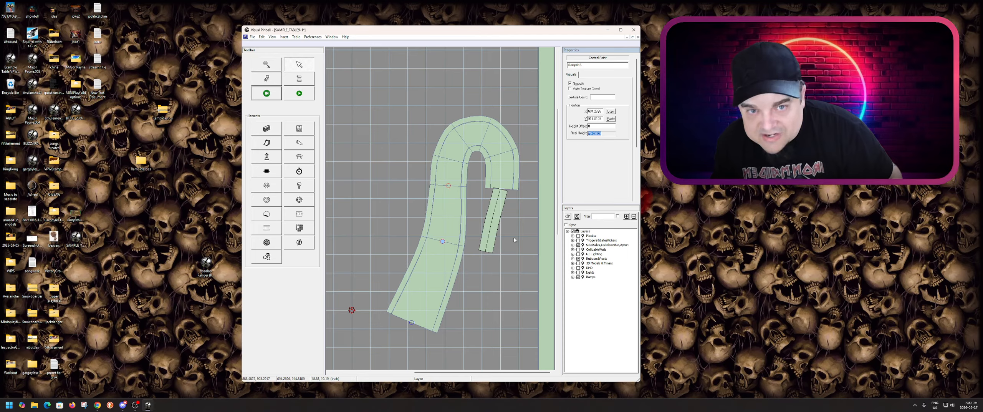
{"action": "left_click", "coordinate": [492, 235]}
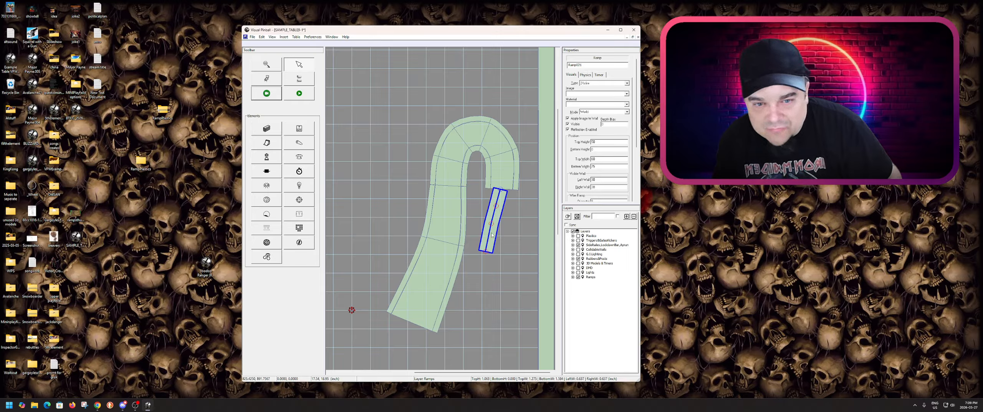
{"action": "left_click", "coordinate": [441, 241]}
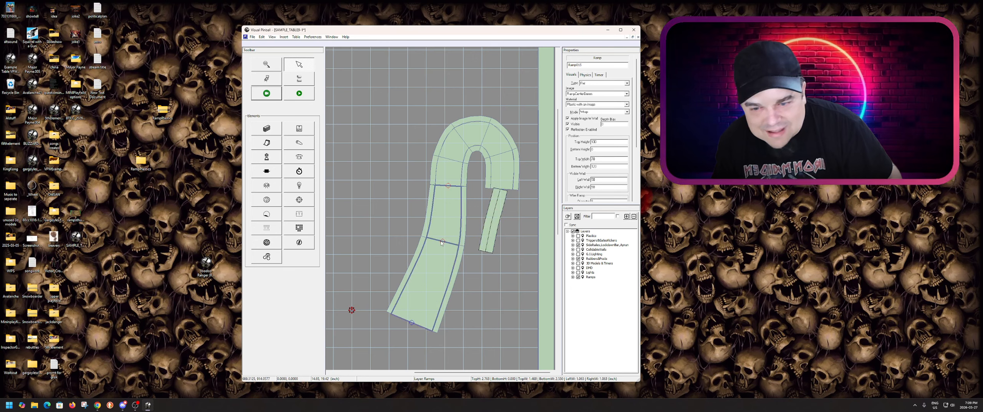
{"action": "left_click", "coordinate": [440, 241]}
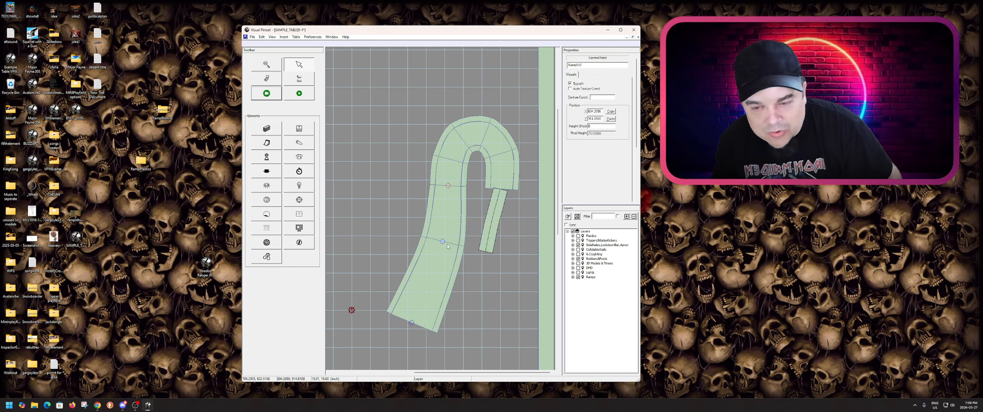
{"action": "left_click", "coordinate": [495, 215]}
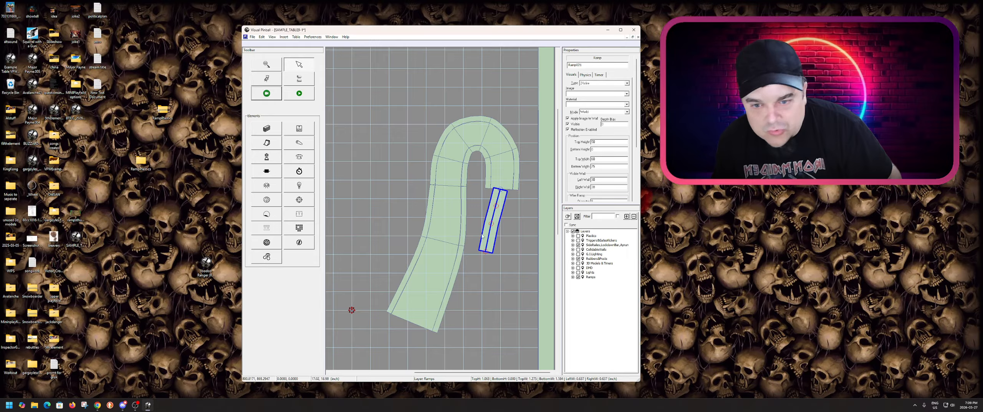
{"action": "left_click", "coordinate": [455, 198]}
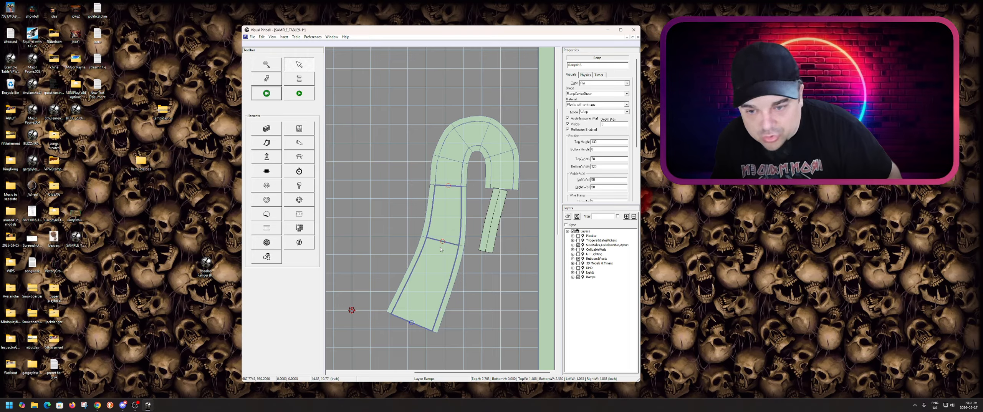
- Add a trial control point below the wide lower ramp's middle point, check its pixel height, and delete it
{"action": "right_click", "coordinate": [431, 265]}
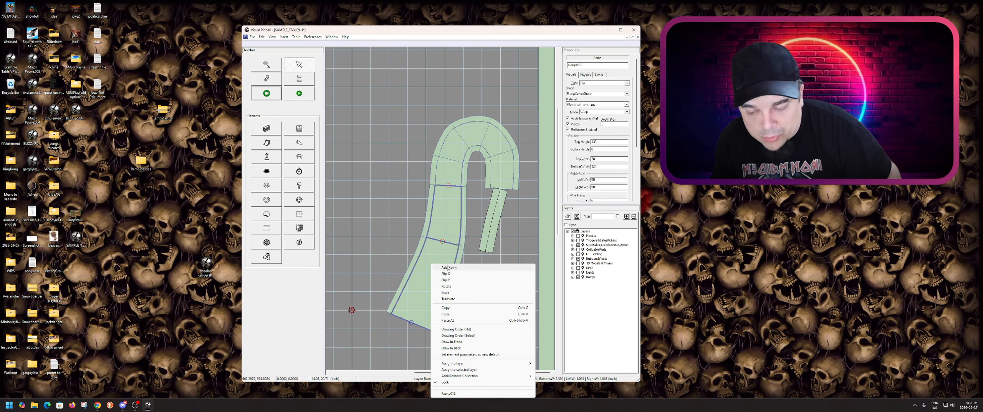
{"action": "left_click", "coordinate": [448, 267]}
{"action": "left_click", "coordinate": [435, 266]}
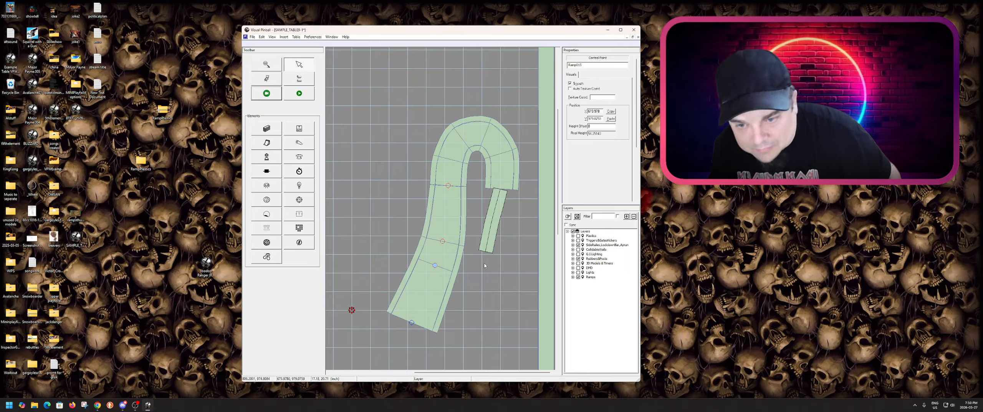
{"action": "left_click", "coordinate": [437, 269]}
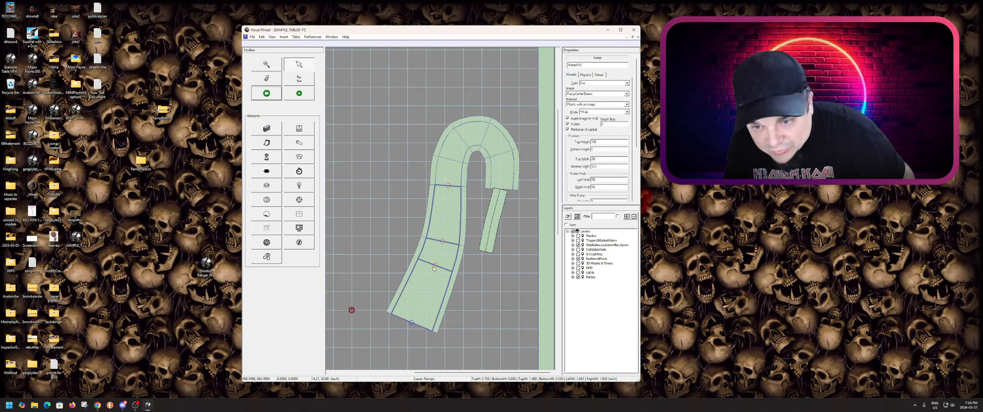
{"action": "left_click", "coordinate": [435, 267]}
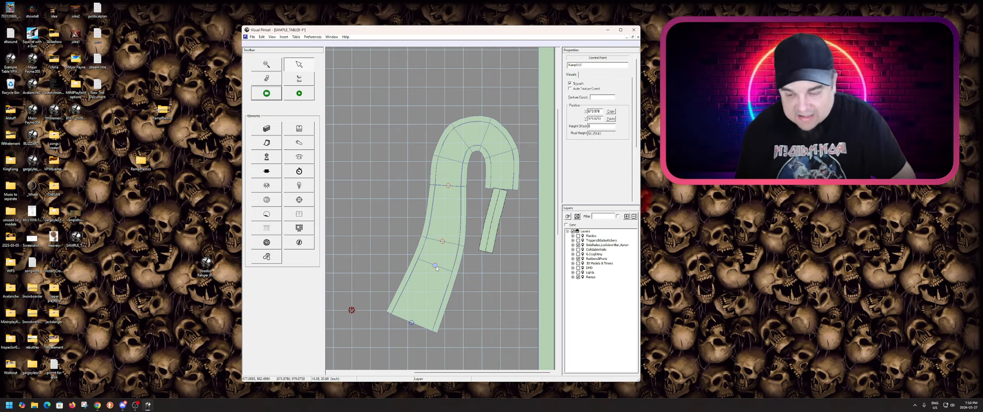
{"action": "key", "text": "Delete"}
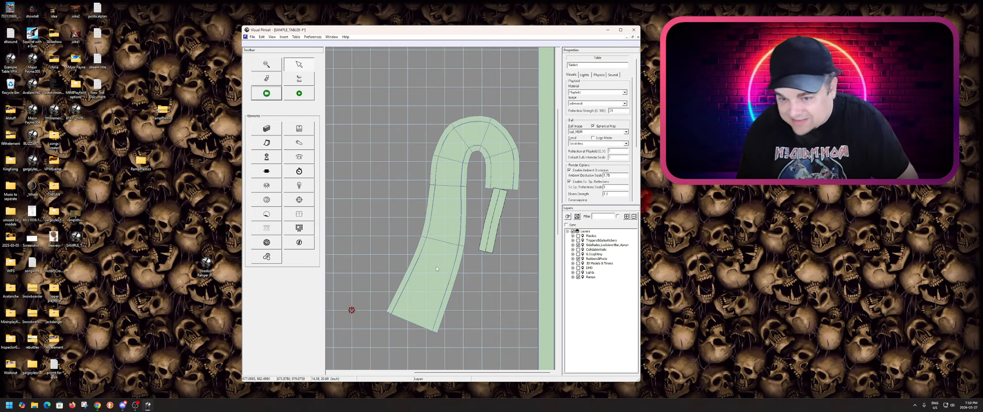
- Add a control point midway along the wire ramp, swing its lower end toward the wide lower ramp, and add another point near that end
{"action": "right_click", "coordinate": [496, 216]}
{"action": "left_click", "coordinate": [498, 224]}
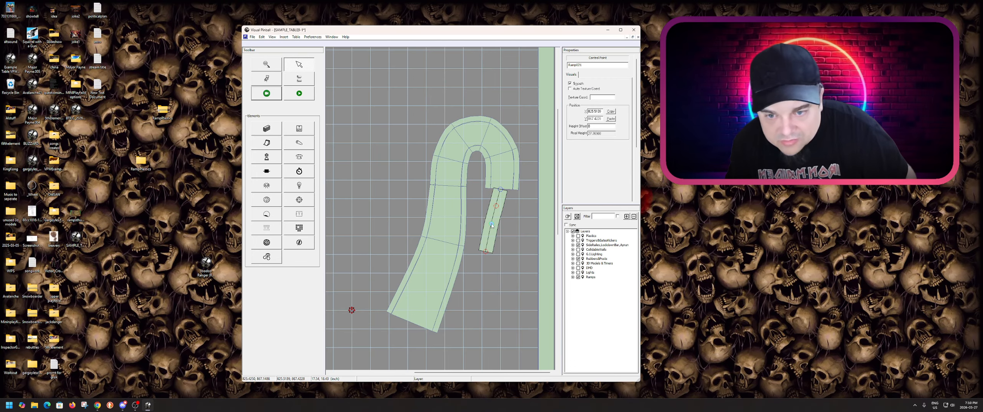
{"action": "left_click_drag", "start_coordinate": [496, 206], "coordinate": [462, 279]}
{"action": "right_click", "coordinate": [487, 262]}
{"action": "left_click", "coordinate": [495, 263]}
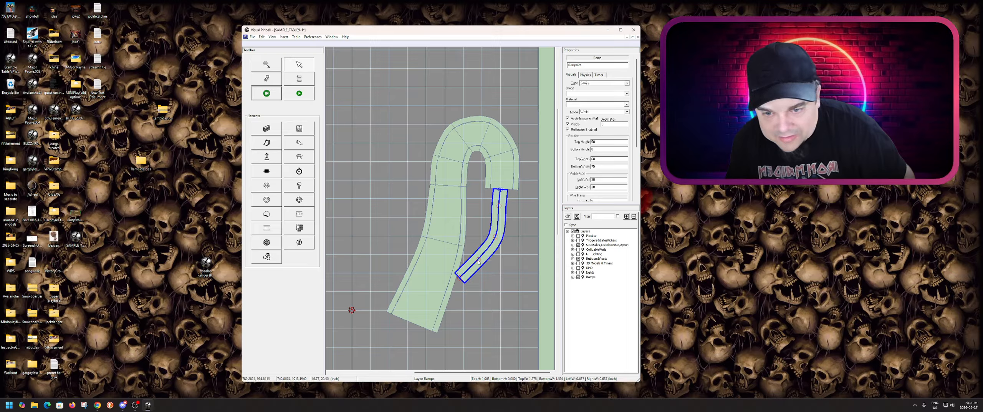
- Extend the wire ramp's free end leftward across the wide lower ramp, adding a control point to round the bend
{"action": "left_click", "coordinate": [480, 265]}
{"action": "left_click_drag", "start_coordinate": [460, 279], "coordinate": [433, 279]}
{"action": "right_click", "coordinate": [456, 273]}
{"action": "left_click", "coordinate": [487, 149]}
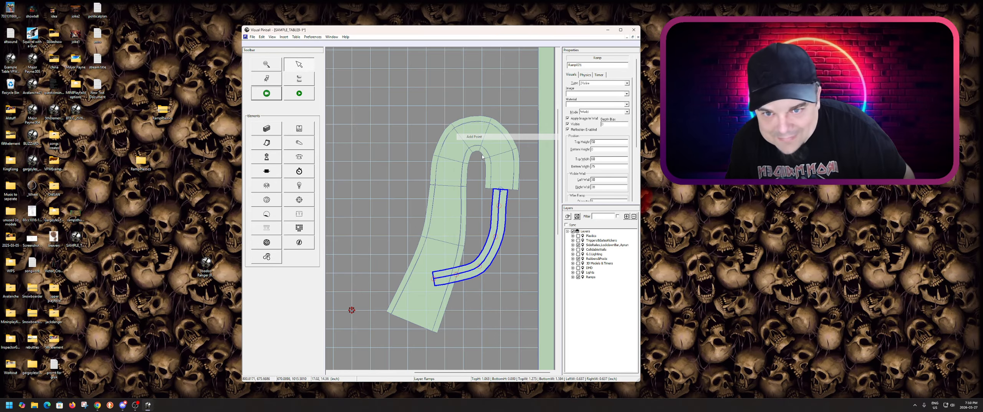
{"action": "left_click", "coordinate": [457, 276]}
{"action": "left_click_drag", "start_coordinate": [432, 279], "coordinate": [410, 271]}
{"action": "left_click", "coordinate": [432, 278]}
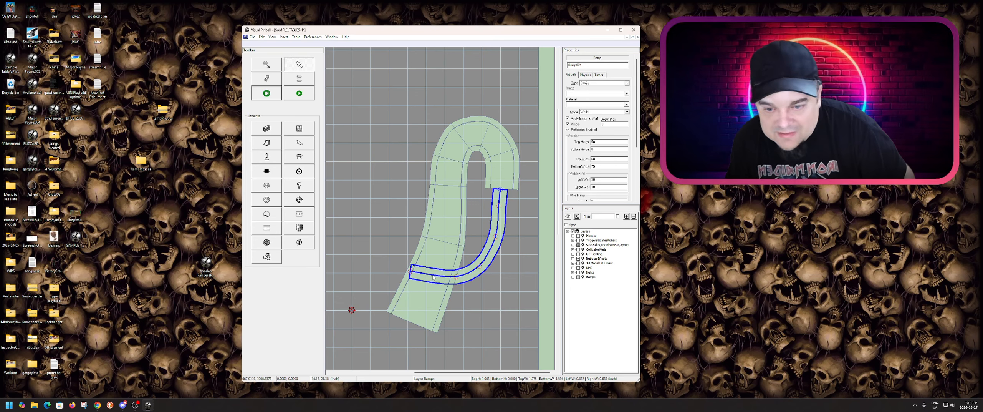
- Check the curved ramp's heights and set both the wire ramp's bottom height and top height to 130
{"action": "left_click", "coordinate": [505, 163]}
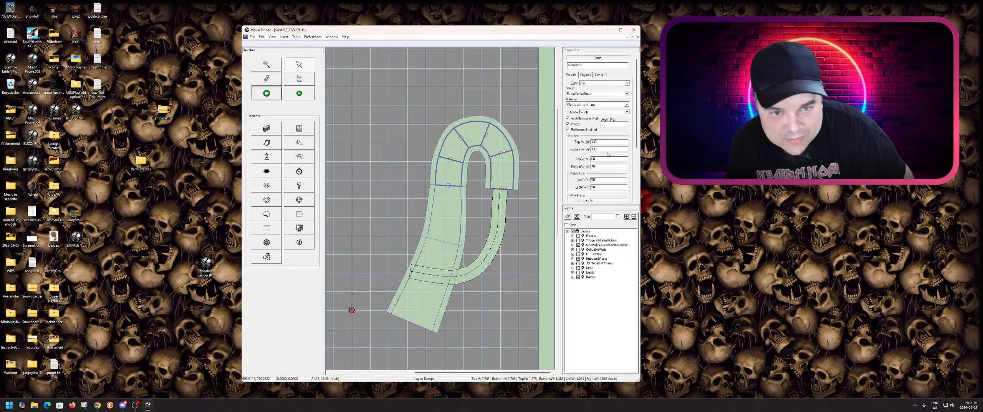
{"action": "left_click", "coordinate": [494, 204]}
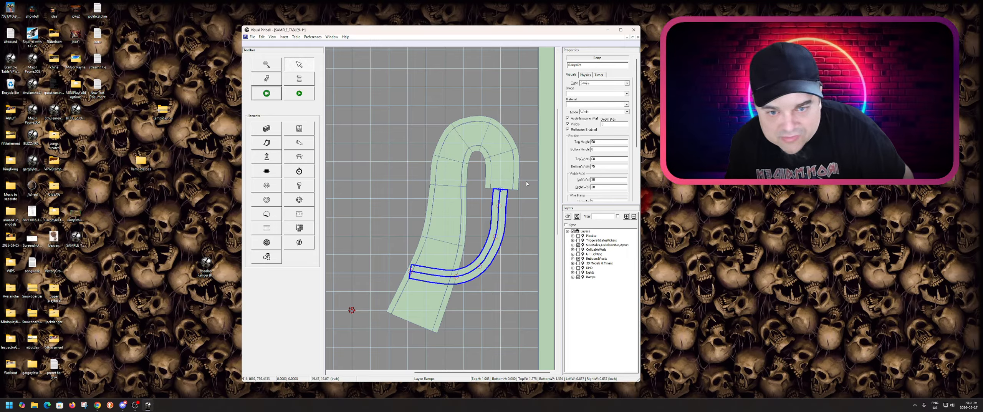
{"action": "left_click", "coordinate": [600, 149]}
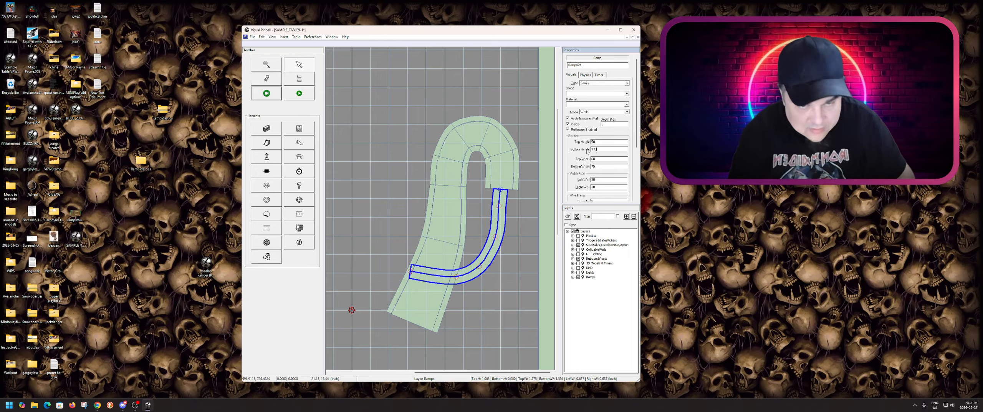
{"action": "type", "text": "130"}
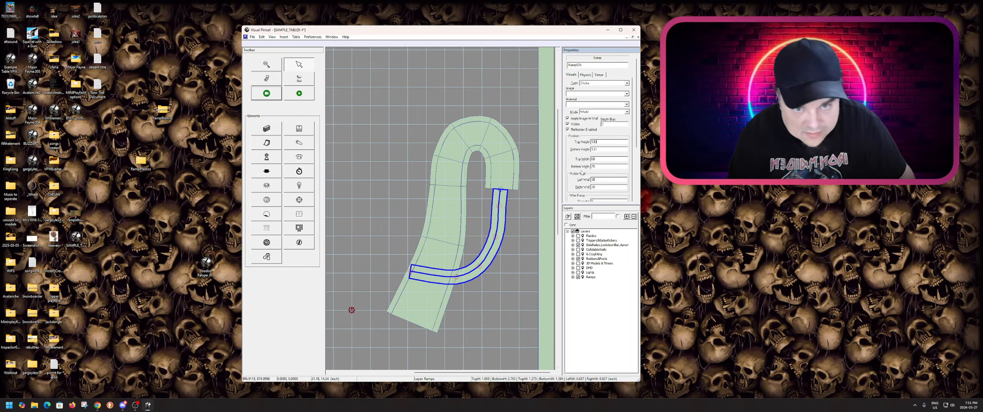
- Pull the wire ramp's free end up past the wide lower ramp's left edge and add a control point where it crosses that edge
{"action": "left_click", "coordinate": [427, 280]}
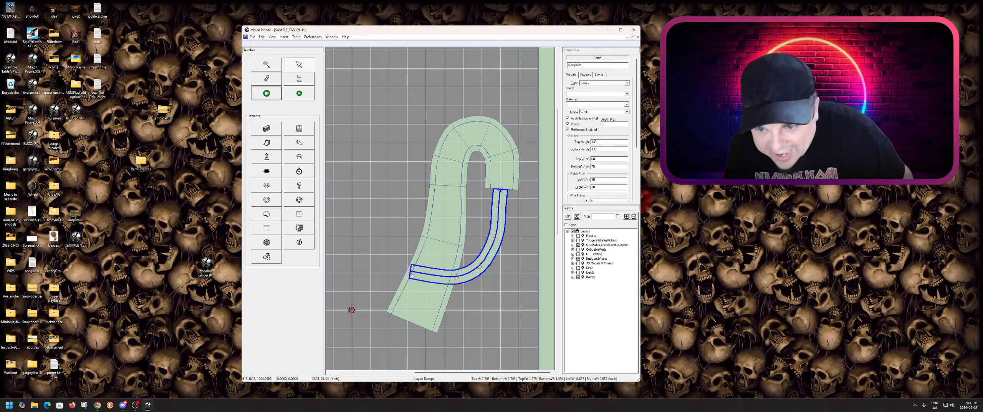
{"action": "left_click_drag", "start_coordinate": [410, 274], "coordinate": [479, 269]}
{"action": "left_click_drag", "start_coordinate": [405, 264], "coordinate": [398, 263]}
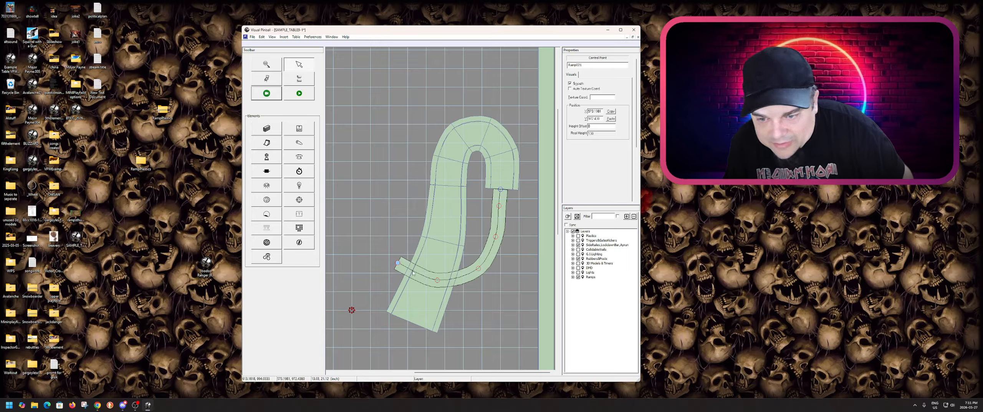
{"action": "left_click", "coordinate": [414, 274]}
{"action": "right_click", "coordinate": [415, 273]}
{"action": "key", "text": "Escape"}
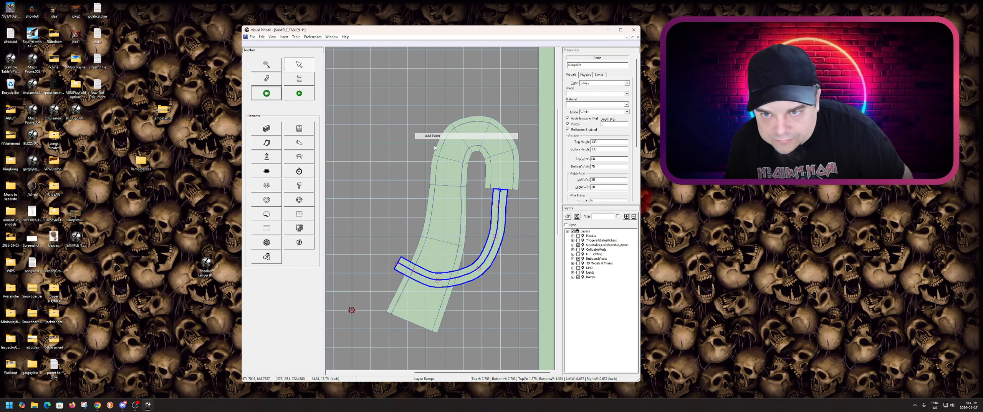
{"action": "left_click", "coordinate": [414, 273]}
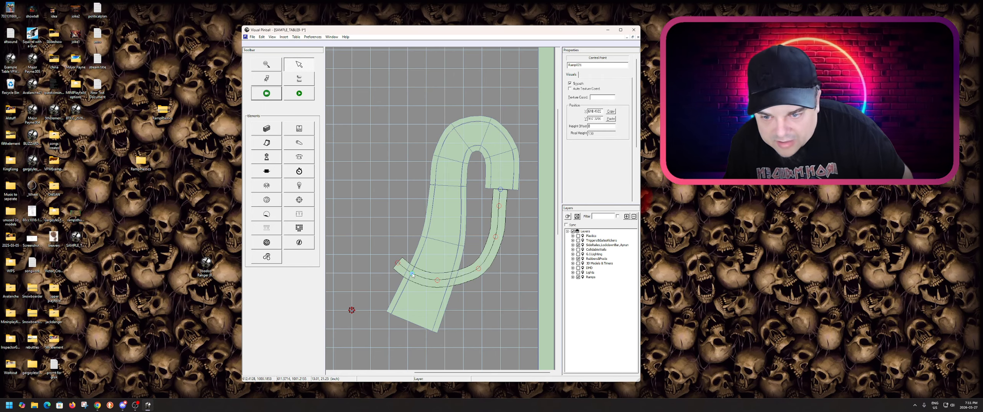
- Reposition the top two control points of the thin wire ramp so its end centres on the curved ramp's exit
{"action": "left_click", "coordinate": [499, 206]}
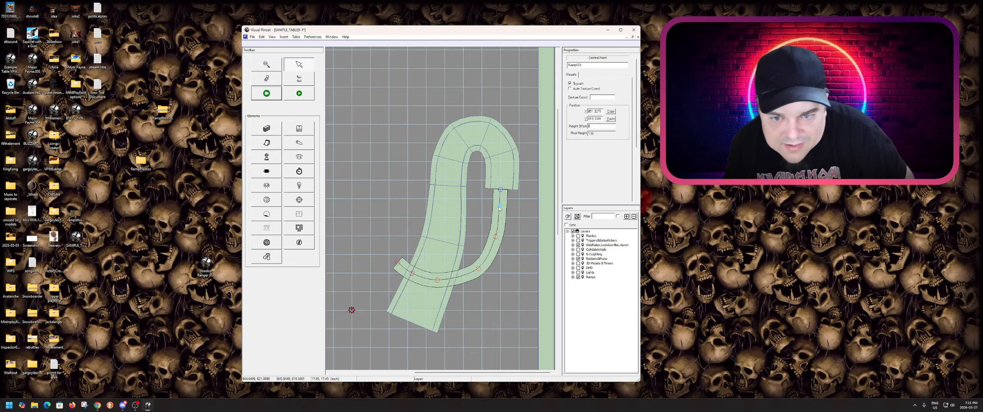
{"action": "scroll", "coordinate": [499, 207], "scroll_direction": "up", "scroll_amount": 2}
{"action": "left_click", "coordinate": [430, 152]}
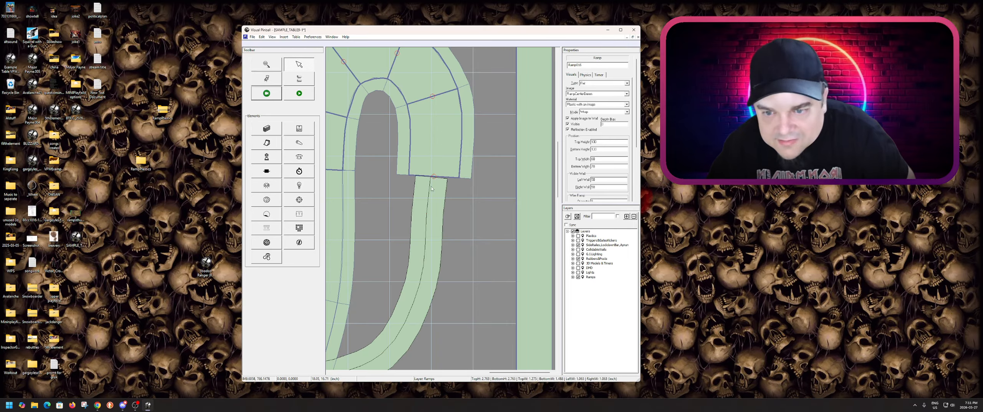
{"action": "left_click", "coordinate": [431, 186]}
{"action": "left_click_drag", "start_coordinate": [431, 177], "coordinate": [434, 178]}
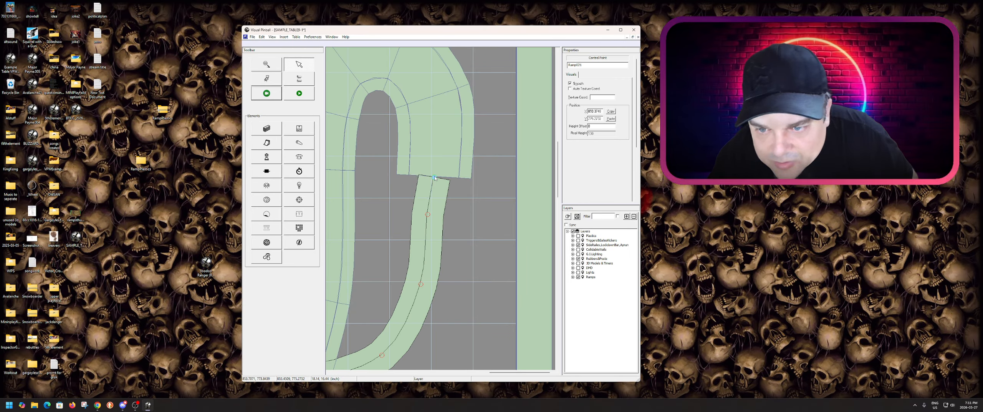
{"action": "left_click_drag", "start_coordinate": [427, 214], "coordinate": [430, 216]}
{"action": "left_click", "coordinate": [443, 160]}
{"action": "left_click", "coordinate": [448, 185]}
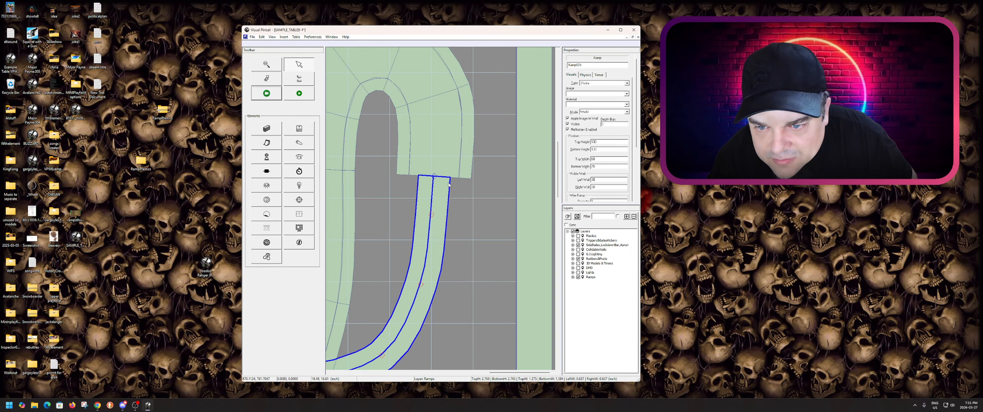
{"action": "left_click", "coordinate": [434, 176]}
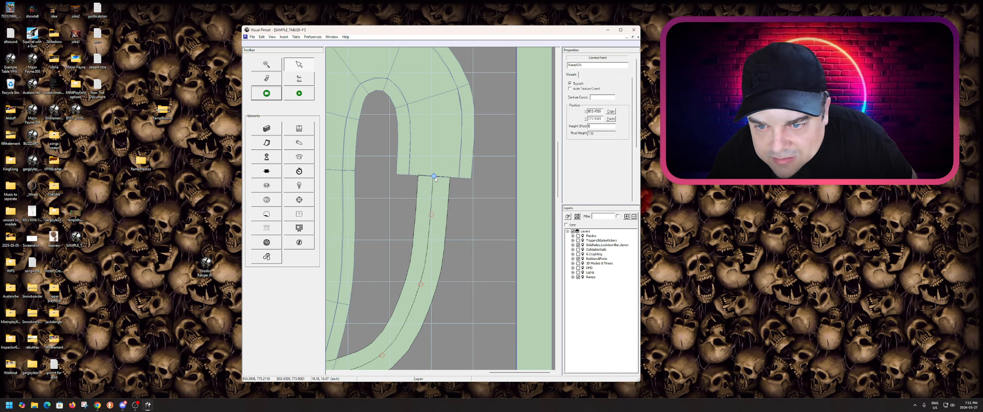
{"action": "left_click", "coordinate": [431, 214]}
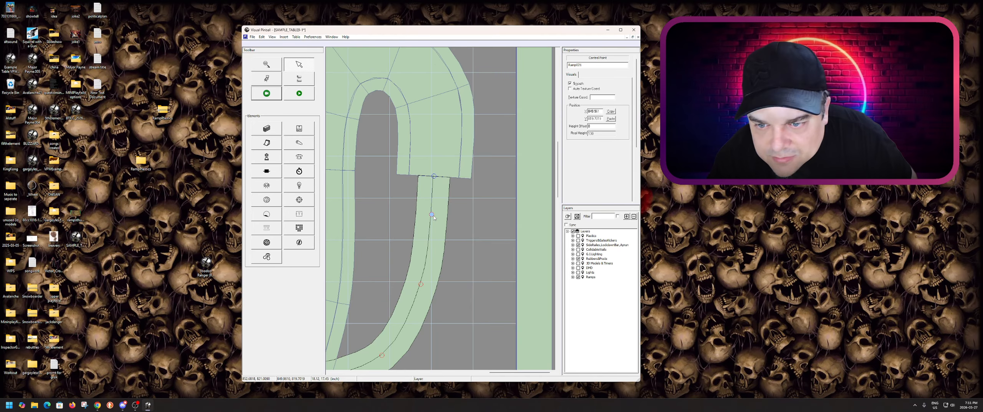
{"action": "left_click", "coordinate": [479, 265]}
- Play the table, start a one-player game and launch the ball
{"action": "scroll", "coordinate": [479, 249], "scroll_direction": "down", "scroll_amount": 4}
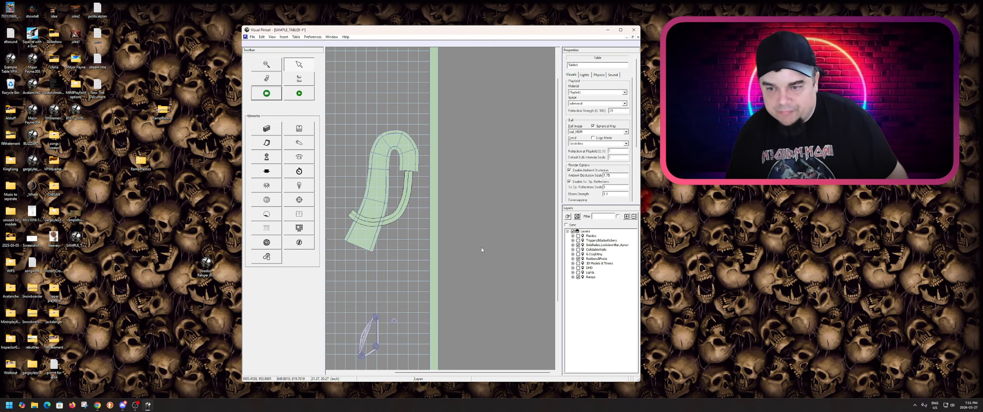
{"action": "scroll", "coordinate": [369, 195], "scroll_direction": "up", "scroll_amount": 2}
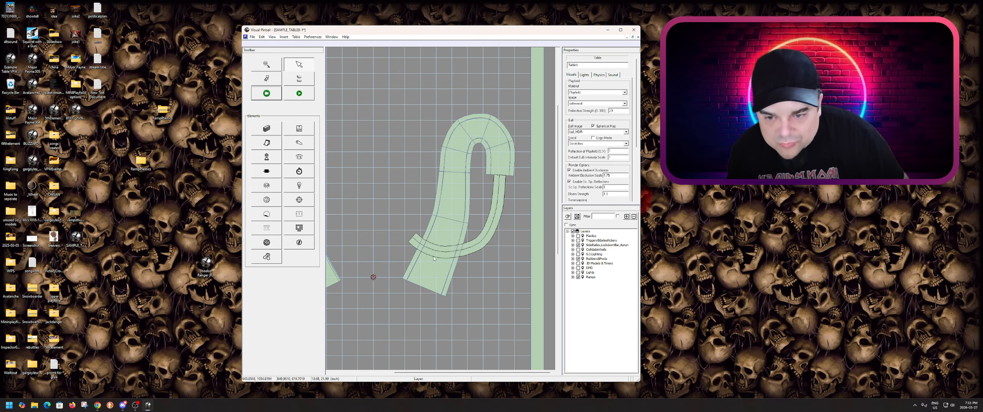
{"action": "left_click", "coordinate": [299, 93]}
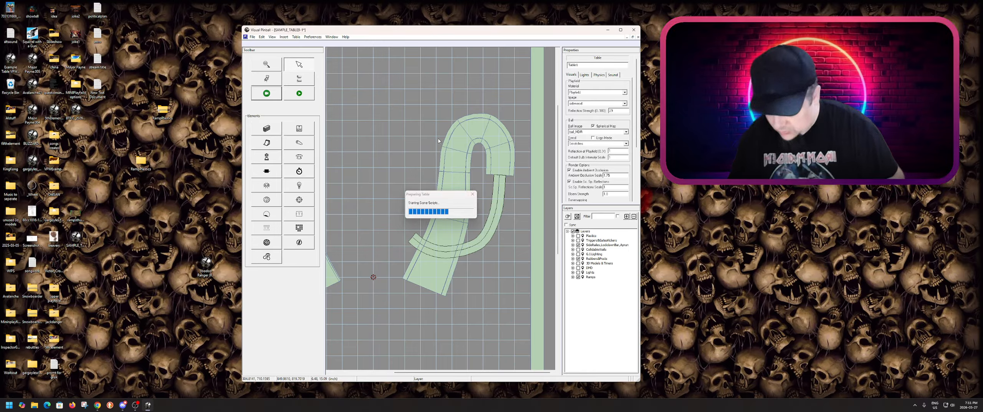
{"action": "key", "text": "5"}
{"action": "key", "text": "1"}
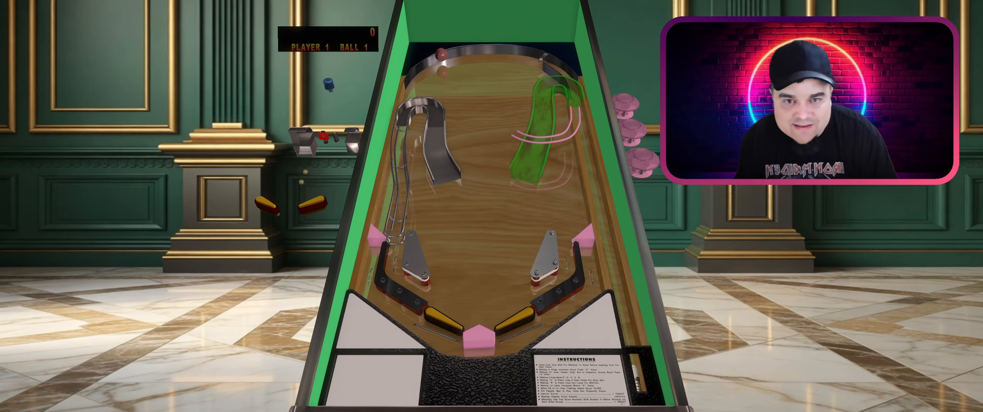
{"action": "key", "text": "Return"}
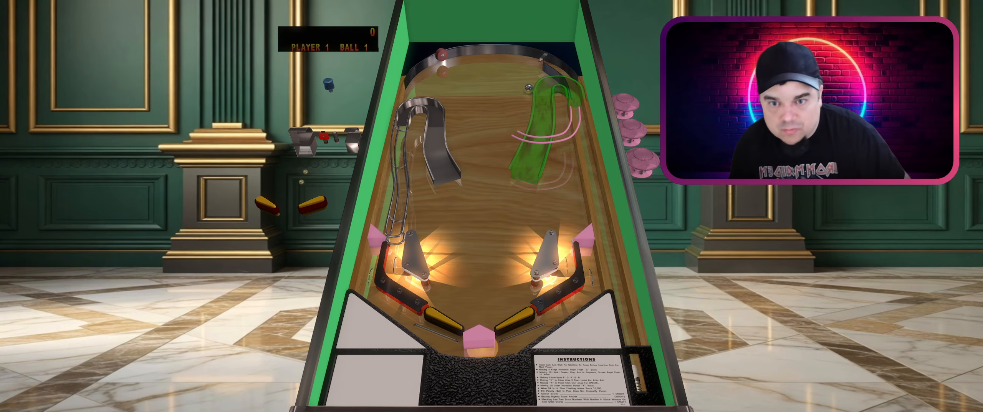
- Open the debugger, enable Ball Control, steer the ball to test the ramps, and return to the table editor
{"action": "key", "text": "d"}
{"action": "left_click_drag", "start_coordinate": [716, 20], "coordinate": [115, 178]}
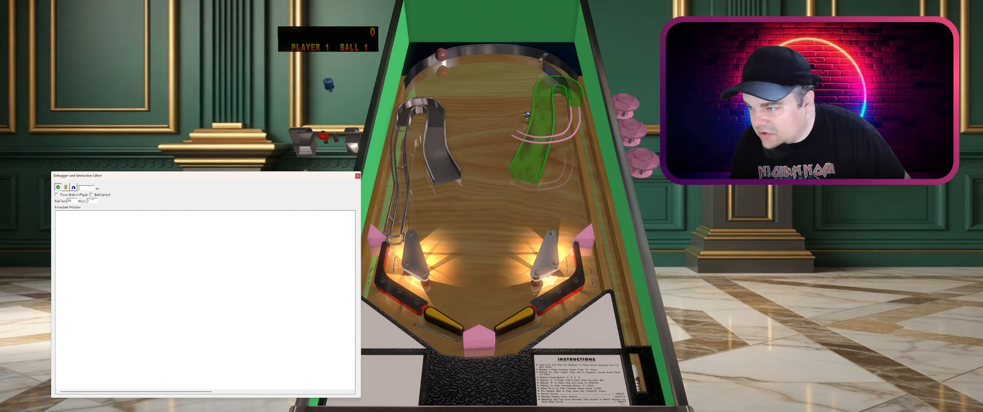
{"action": "left_click", "coordinate": [101, 195]}
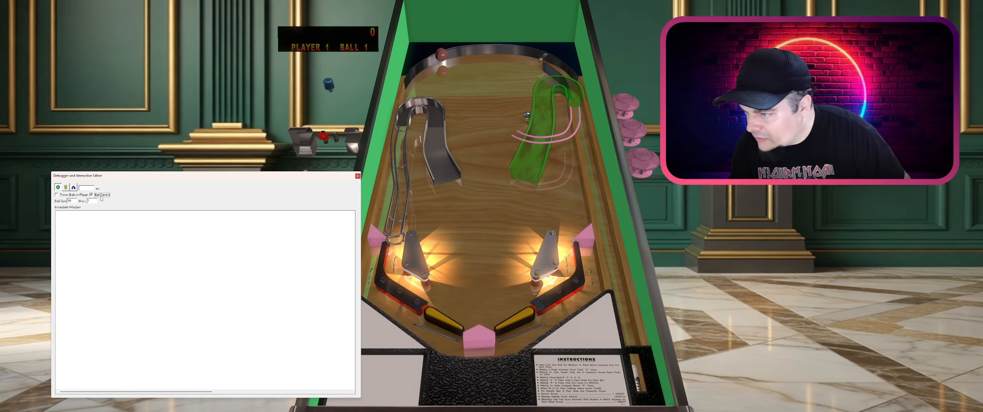
{"action": "mouse_move", "coordinate": [458, 182]}
{"action": "left_mouse_down"}
{"action": "mouse_move", "coordinate": [473, 129]}
{"action": "mouse_move", "coordinate": [461, 164]}
{"action": "mouse_move", "coordinate": [492, 221]}
{"action": "mouse_move", "coordinate": [472, 195]}
{"action": "mouse_move", "coordinate": [522, 196]}
{"action": "mouse_move", "coordinate": [545, 113]}
{"action": "mouse_move", "coordinate": [541, 153]}
{"action": "mouse_move", "coordinate": [488, 251]}
{"action": "mouse_move", "coordinate": [418, 305]}
{"action": "left_mouse_up"}
{"action": "key", "text": "shift"}
{"action": "key", "text": "shift"}
{"action": "key", "text": "shift"}
{"action": "key", "text": "shift"}
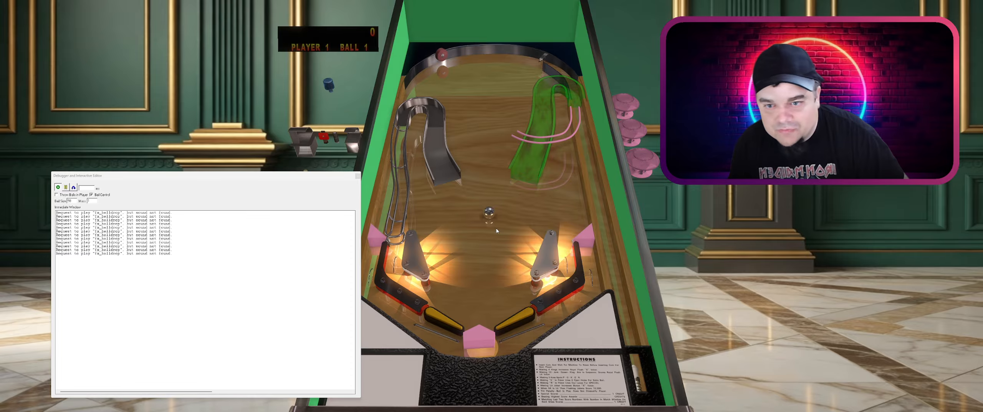
{"action": "key", "text": "Escape"}
{"action": "left_click", "coordinate": [493, 216]}
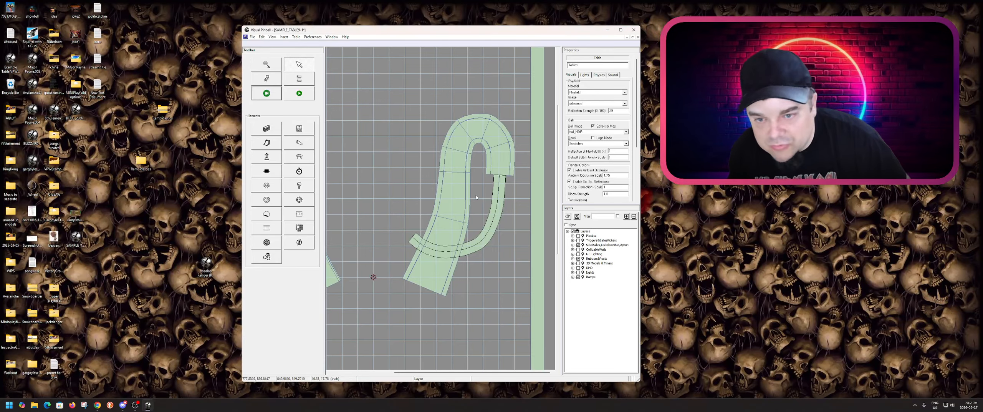
{"action": "left_click", "coordinate": [452, 196]}
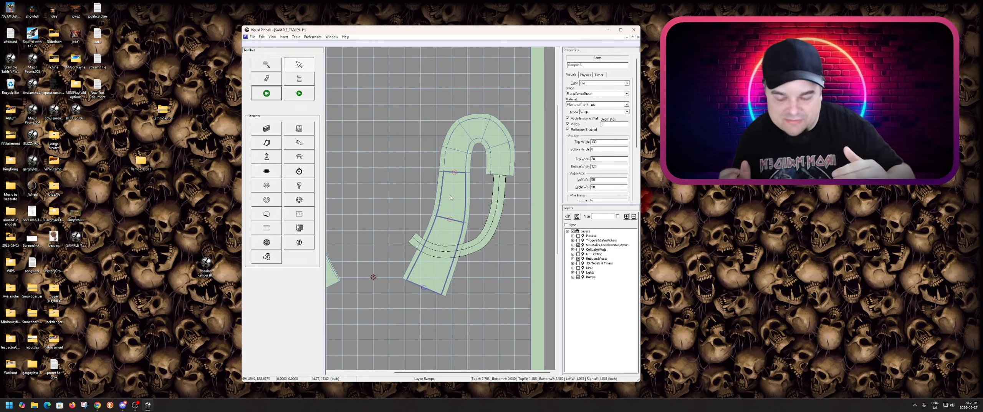
{"action": "left_click", "coordinate": [454, 175]}
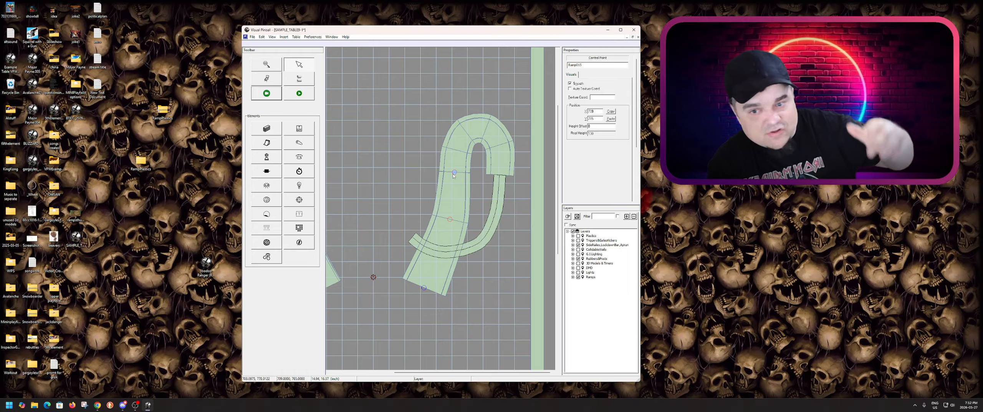
{"action": "left_click", "coordinate": [416, 240]}
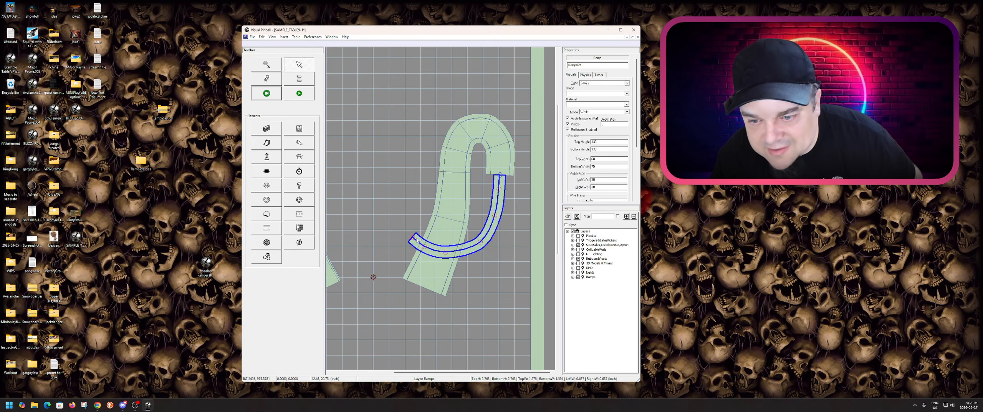
{"action": "left_click", "coordinate": [413, 239]}
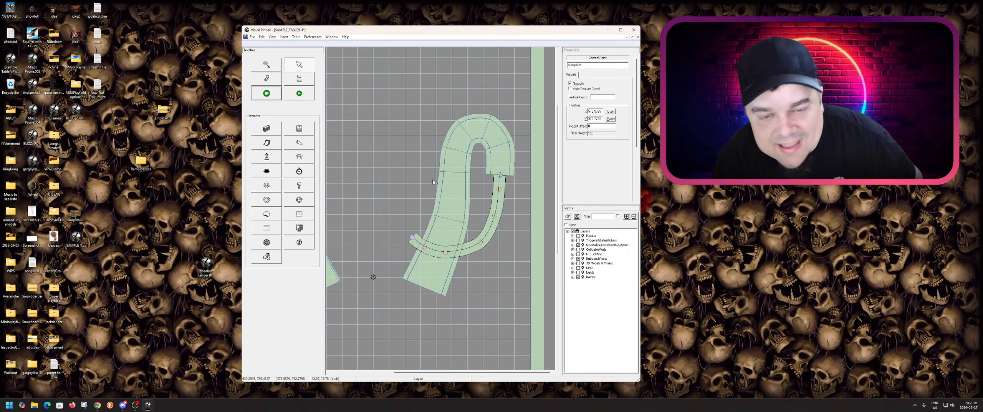
- Place a new ramp beside the large curved ramp and set its type to 2 Wire
{"action": "left_click", "coordinate": [267, 142]}
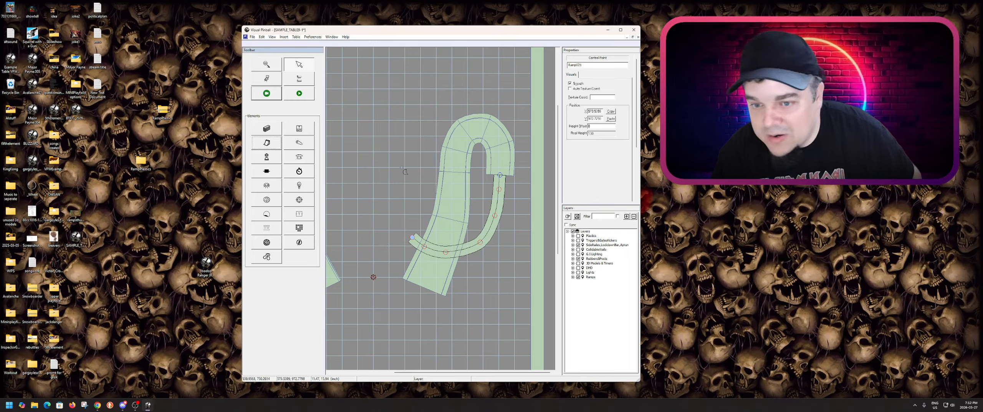
{"action": "left_click", "coordinate": [401, 167]}
{"action": "left_click", "coordinate": [599, 83]}
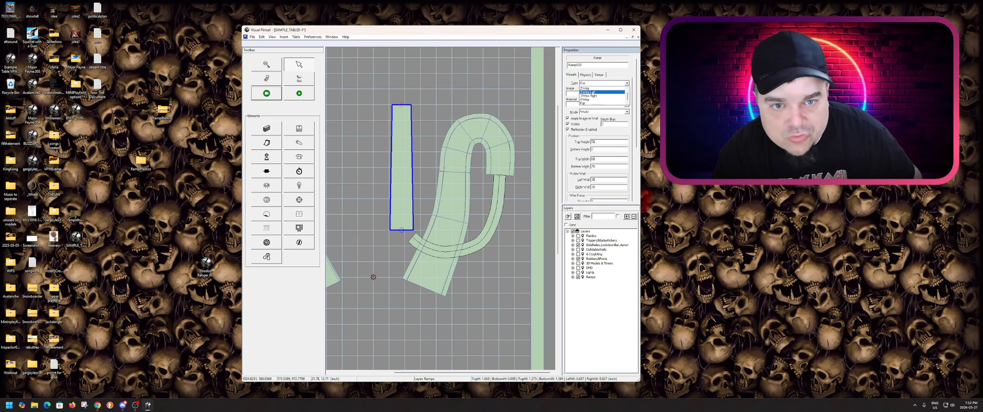
{"action": "left_click", "coordinate": [593, 88]}
{"action": "left_click", "coordinate": [595, 83]}
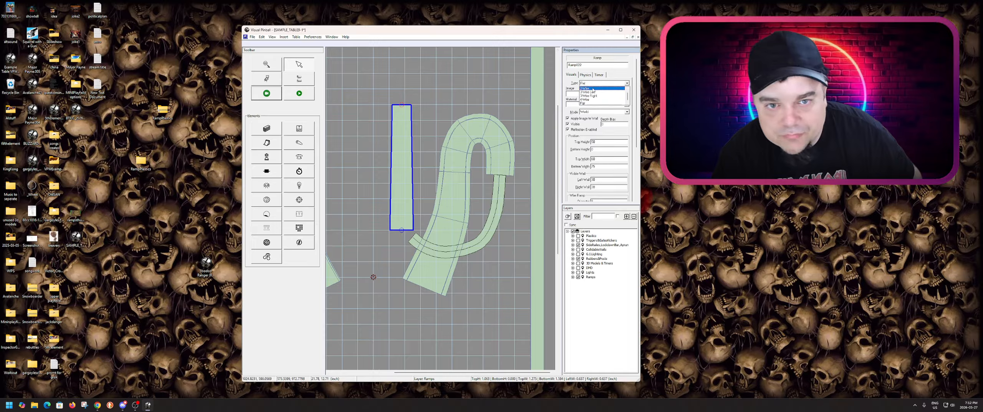
{"action": "left_click", "coordinate": [599, 92]}
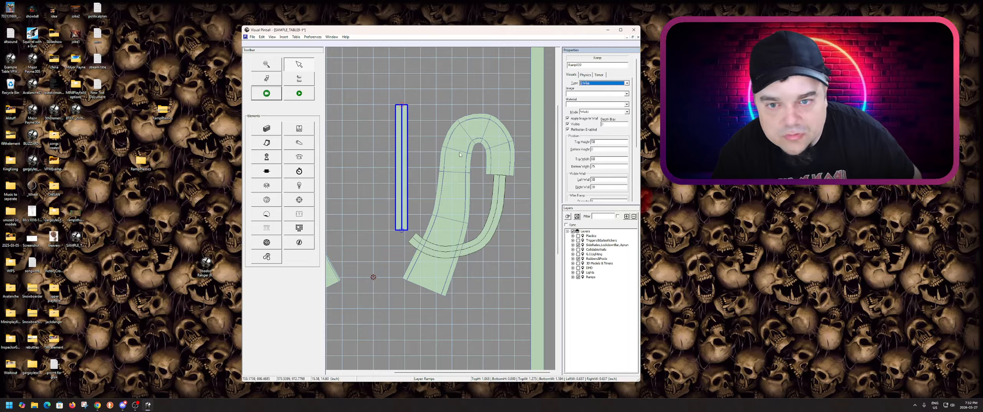
- Add three control points along the length of the new straight wire ramp
{"action": "right_click", "coordinate": [403, 203]}
{"action": "left_click", "coordinate": [419, 207]}
{"action": "right_click", "coordinate": [402, 176]}
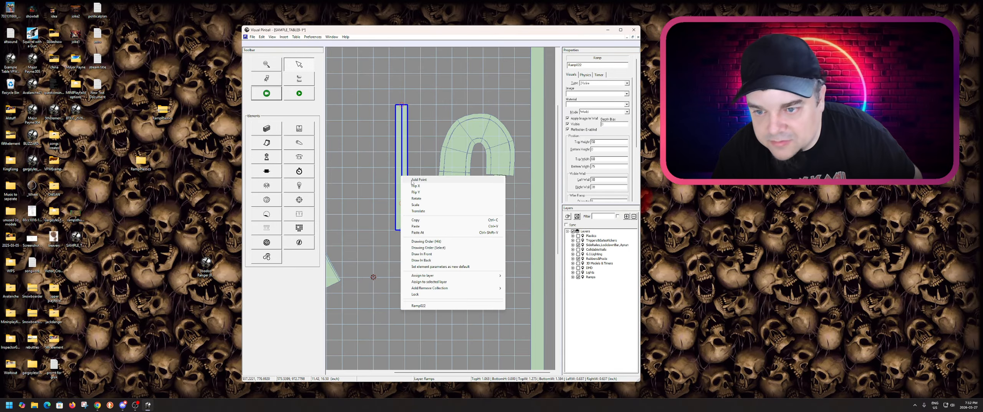
{"action": "left_click", "coordinate": [418, 180]}
{"action": "right_click", "coordinate": [403, 155]}
{"action": "left_click", "coordinate": [418, 159]}
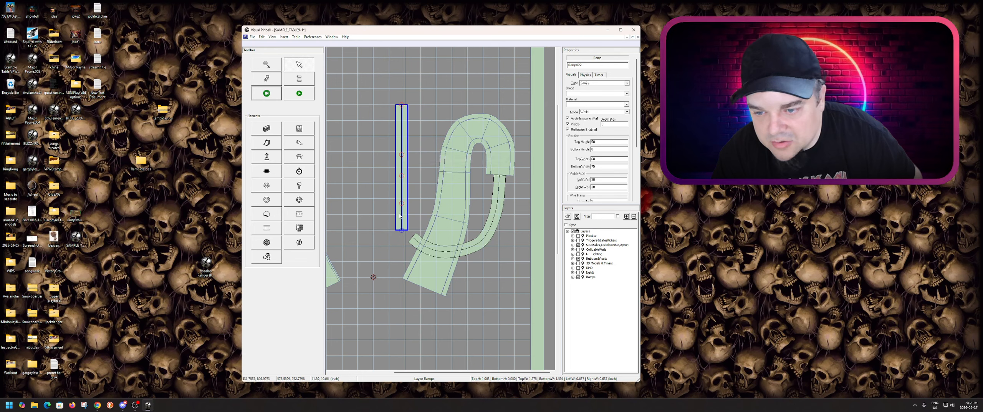
- Join the new ramp's lower end to the existing wire ramp's lower end and reposition its middle points into a smooth bend
{"action": "left_click_drag", "start_coordinate": [401, 203], "coordinate": [412, 238]}
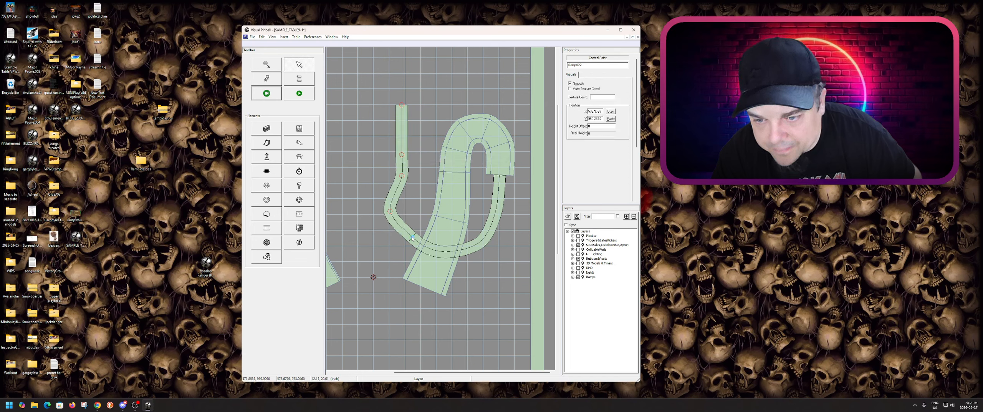
{"action": "left_click_drag", "start_coordinate": [389, 210], "coordinate": [402, 225]}
{"action": "left_click_drag", "start_coordinate": [403, 178], "coordinate": [398, 206]}
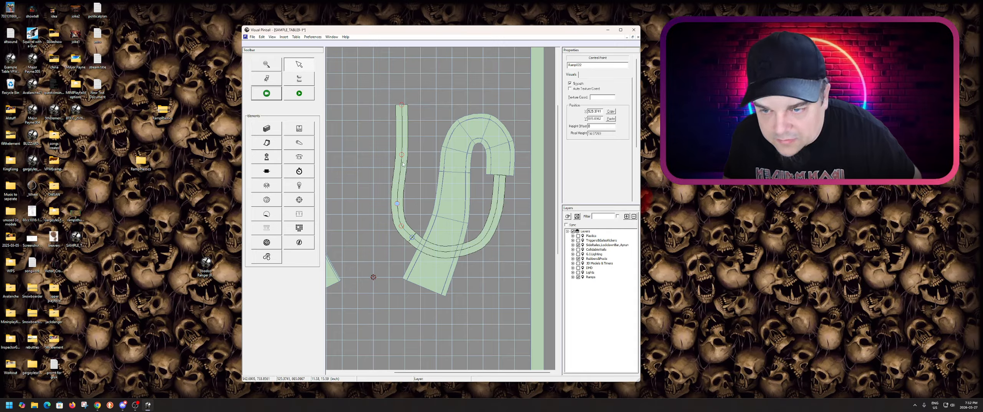
{"action": "left_click_drag", "start_coordinate": [402, 155], "coordinate": [397, 172]}
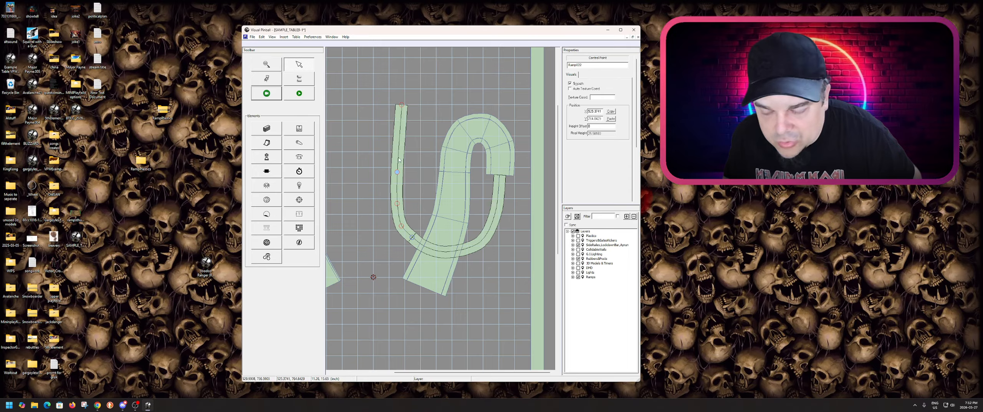
- Bring the new wire ramp's upper end inward toward the large ramp and smooth the bend with its upper control point
{"action": "left_click_drag", "start_coordinate": [400, 103], "coordinate": [425, 215]}
{"action": "scroll", "coordinate": [400, 190], "scroll_direction": "up", "scroll_amount": 3}
{"action": "scroll", "coordinate": [445, 199], "scroll_direction": "up", "scroll_amount": 1}
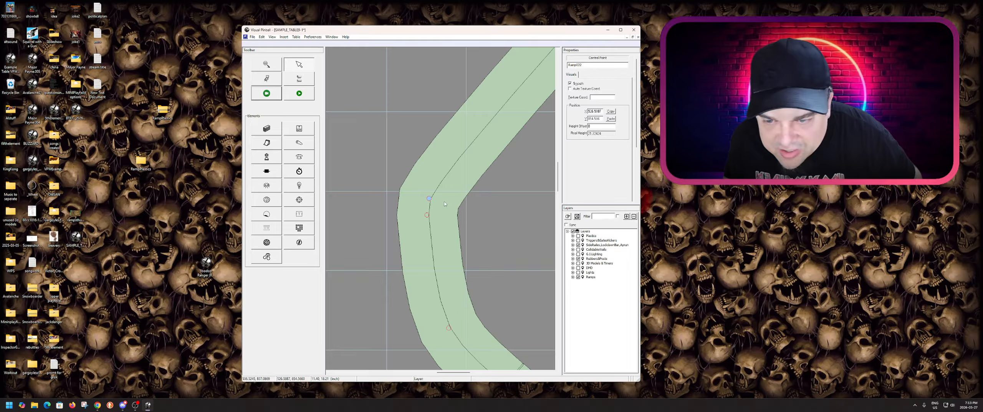
{"action": "left_click_drag", "start_coordinate": [430, 198], "coordinate": [448, 141]}
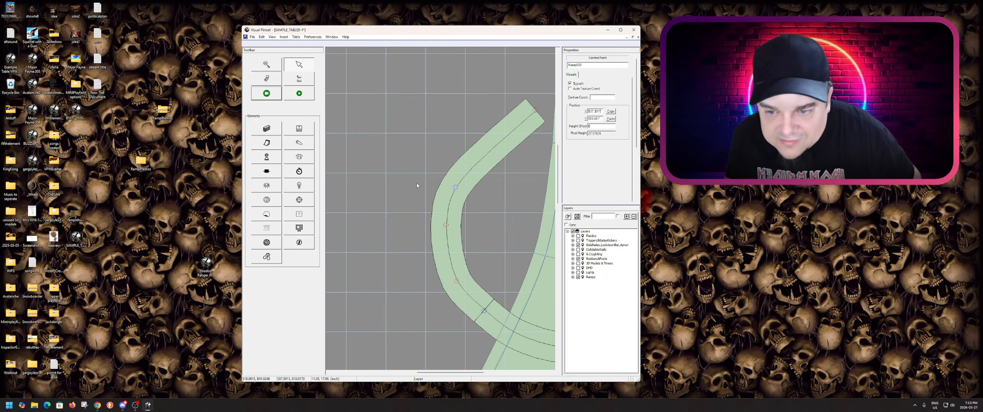
{"action": "scroll", "coordinate": [464, 199], "scroll_direction": "down", "scroll_amount": 2}
{"action": "left_click_drag", "start_coordinate": [456, 188], "coordinate": [458, 184]}
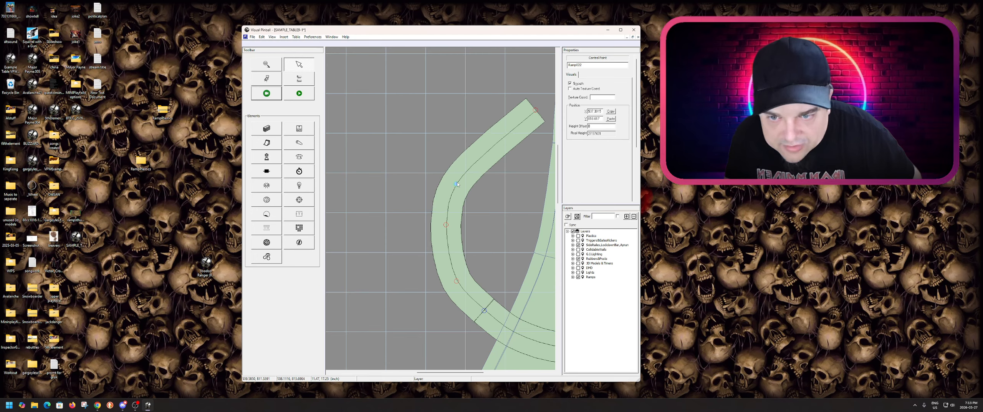
{"action": "scroll", "coordinate": [468, 198], "scroll_direction": "down", "scroll_amount": 3}
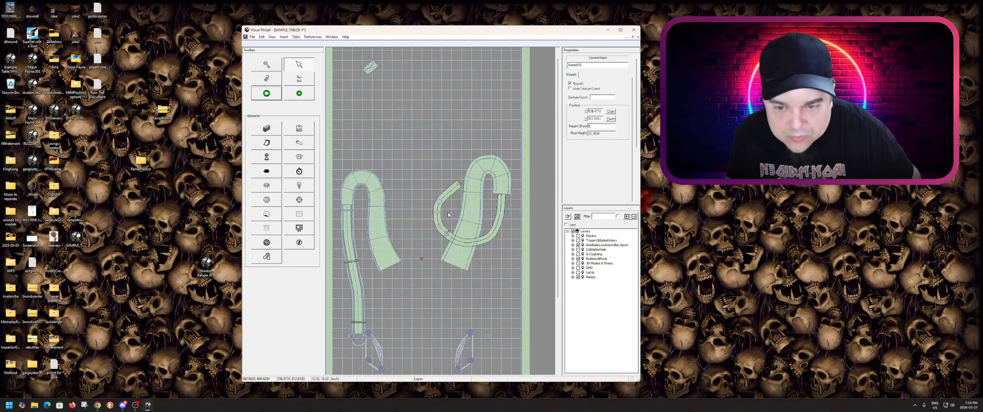
- Add a control point near the new wire ramp's upper end and round that end toward the large ramp's edge
{"action": "scroll", "coordinate": [449, 197], "scroll_direction": "up", "scroll_amount": 2}
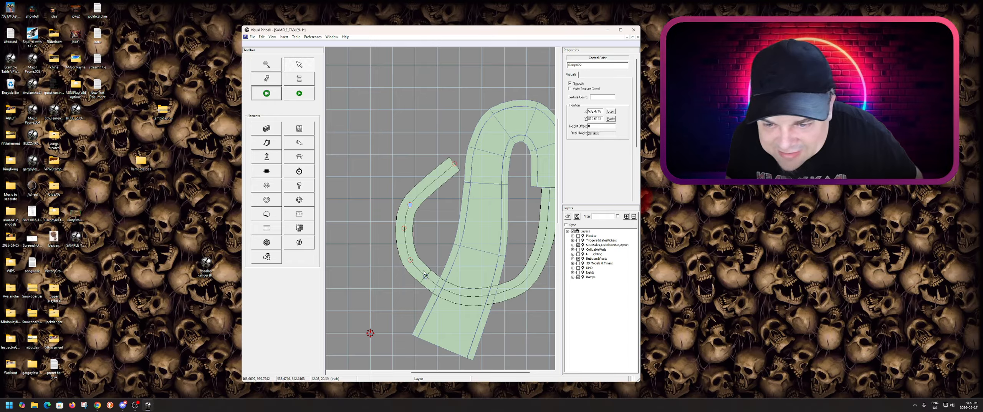
{"action": "right_click", "coordinate": [426, 189]}
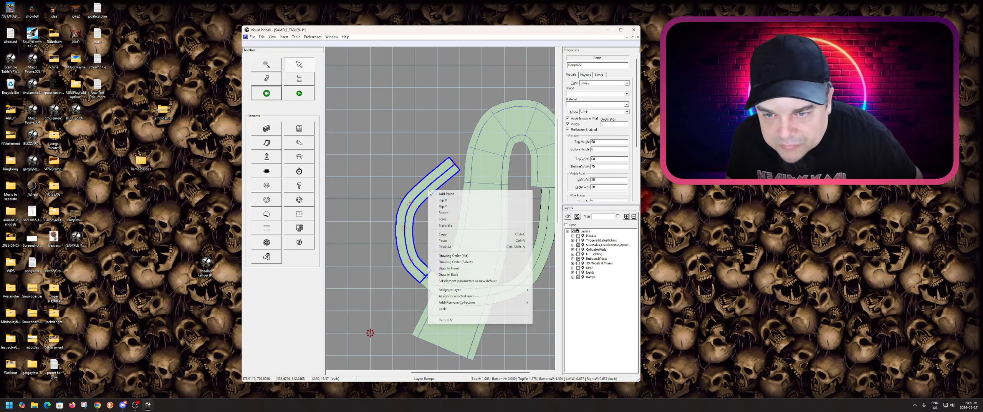
{"action": "left_click", "coordinate": [431, 194]}
{"action": "left_click_drag", "start_coordinate": [425, 188], "coordinate": [461, 173]}
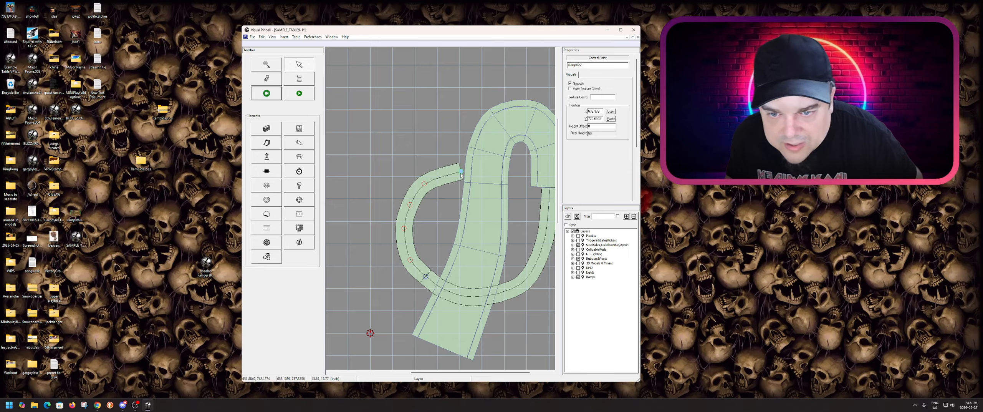
- Add a control point just before the new wire ramp's upper end and move it outward to smooth the bend into the large ramp
{"action": "right_click", "coordinate": [447, 178]}
{"action": "left_click", "coordinate": [453, 182]}
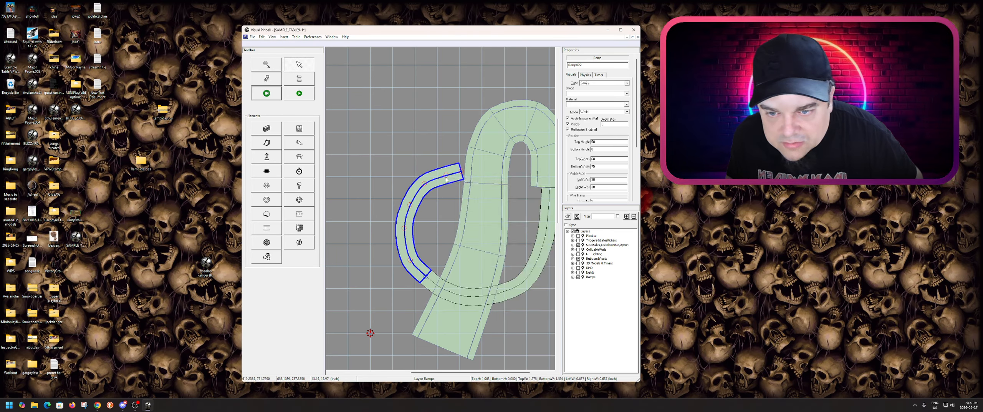
{"action": "left_click_drag", "start_coordinate": [445, 176], "coordinate": [445, 172]}
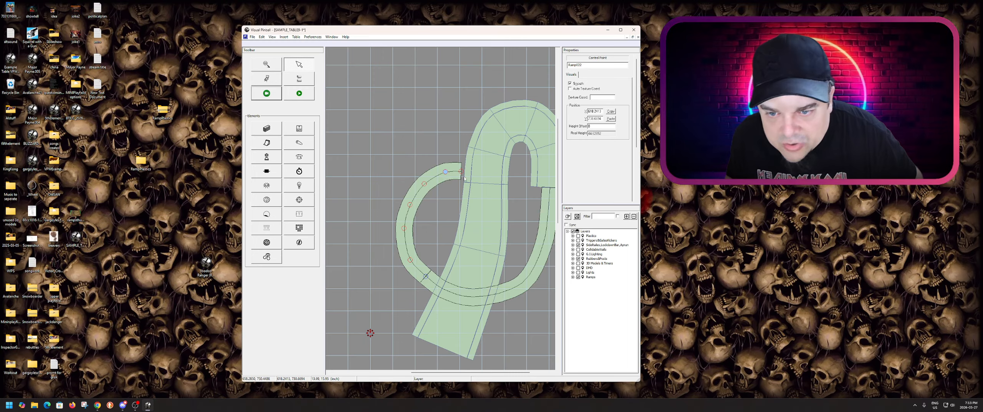
{"action": "left_click", "coordinate": [461, 173]}
{"action": "left_click", "coordinate": [454, 177]}
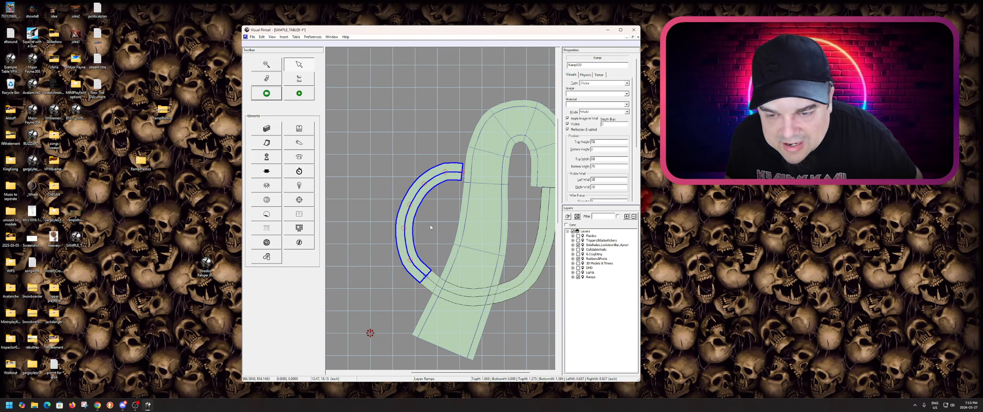
- Set the new wire ramp's bottom height to 130 and its top height to 70
{"action": "left_click", "coordinate": [425, 276]}
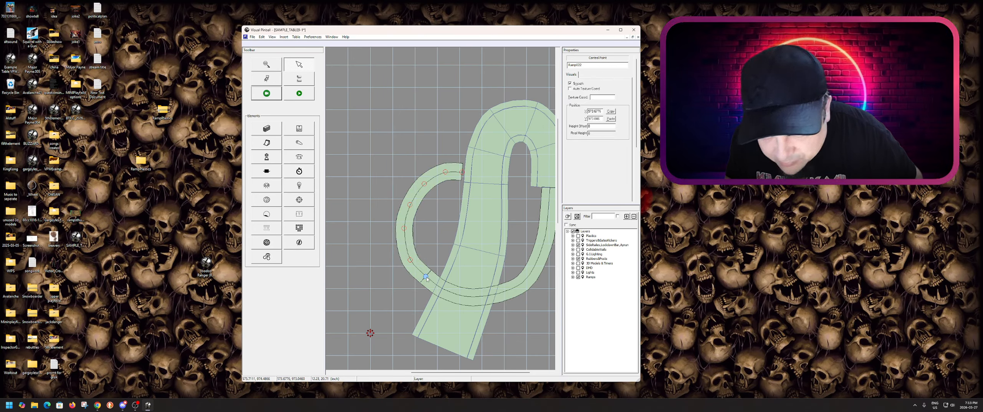
{"action": "left_click", "coordinate": [598, 126]}
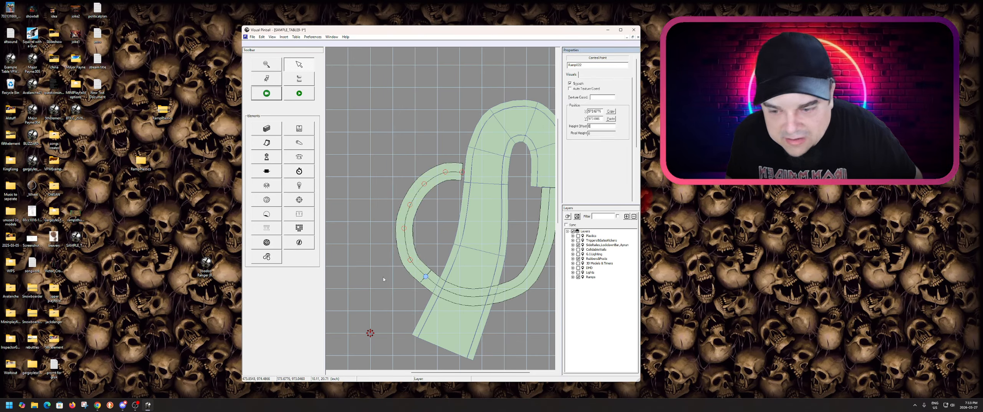
{"action": "left_click", "coordinate": [407, 252]}
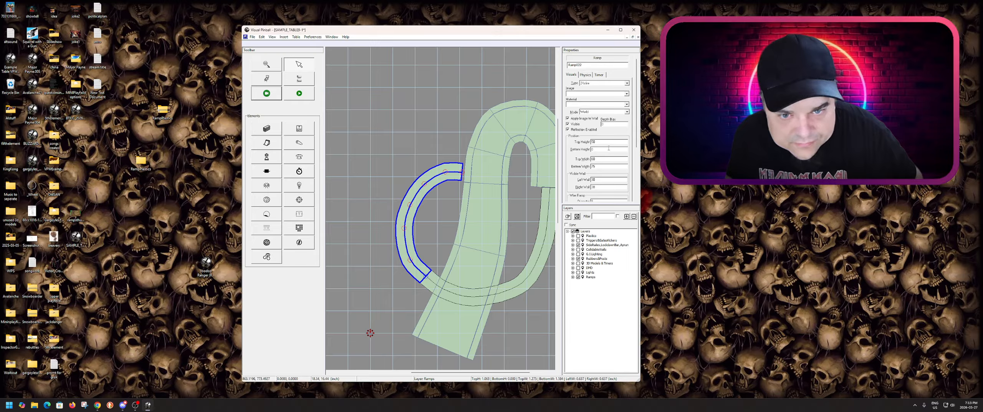
{"action": "double_click", "coordinate": [608, 149]}
{"action": "type", "text": "130"}
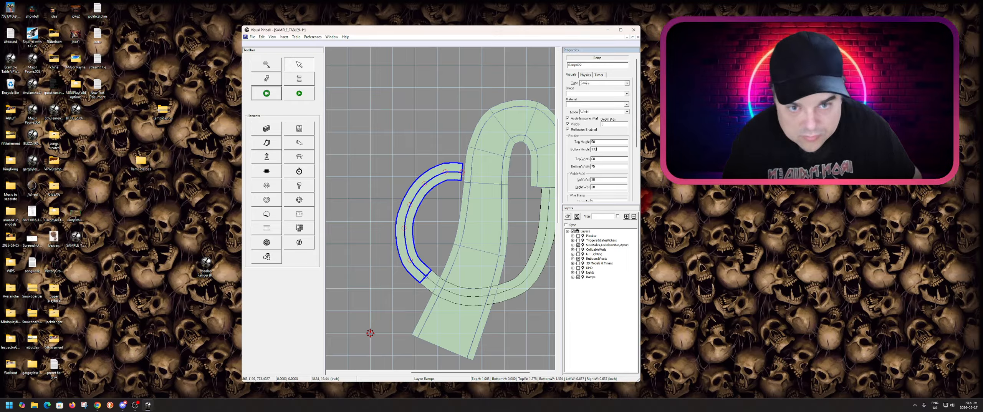
{"action": "left_click", "coordinate": [452, 167]}
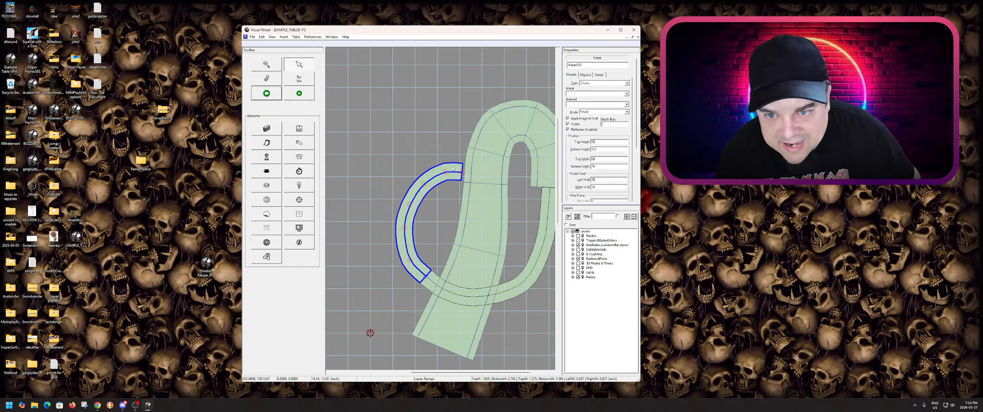
{"action": "left_click", "coordinate": [600, 142]}
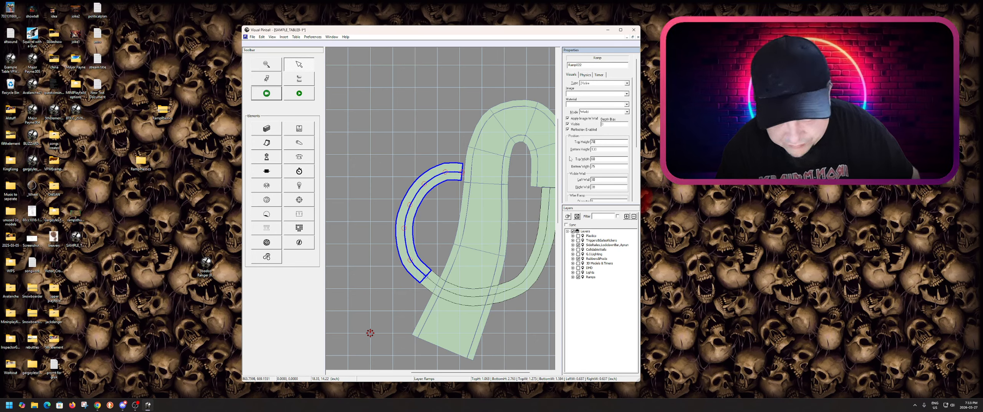
{"action": "key", "text": "Return"}
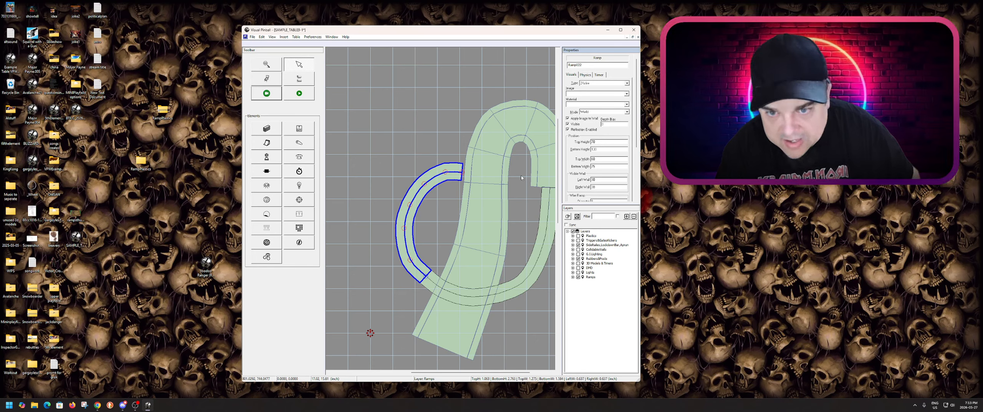
{"action": "left_click", "coordinate": [517, 212]}
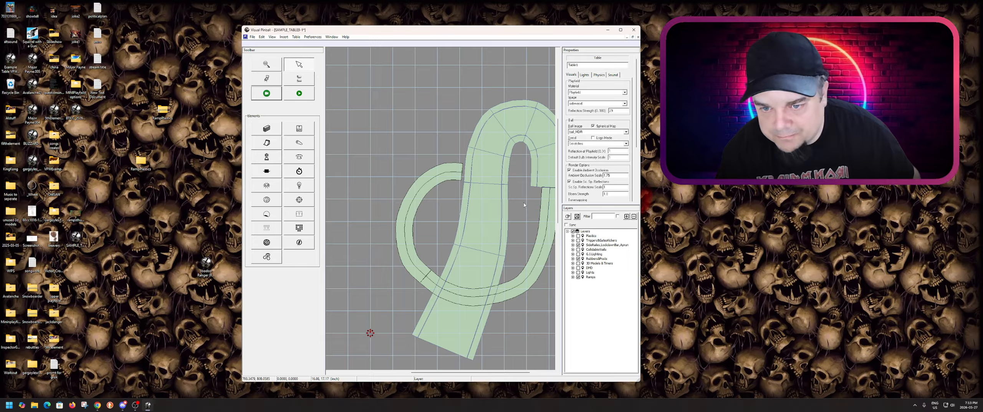
- Play-test the table with the debugger open, throwing a ball toward the wire ramps, and return to the editor
{"action": "left_click", "coordinate": [306, 96]}
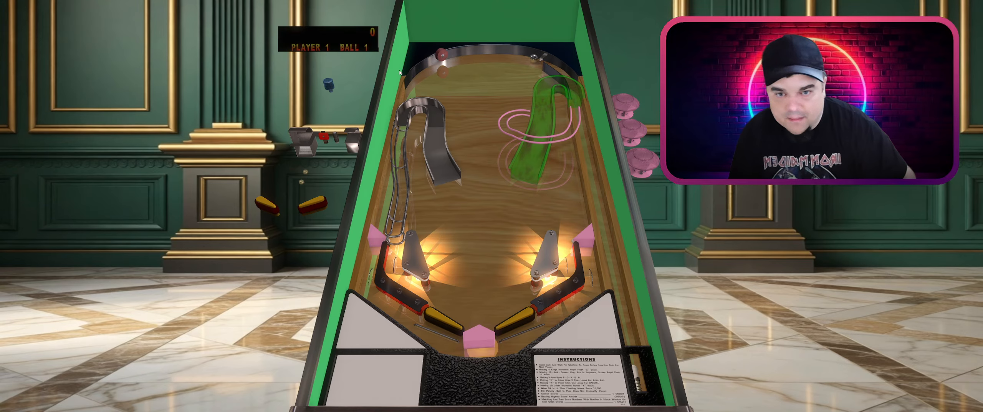
{"action": "key", "text": "d"}
{"action": "left_click", "coordinate": [479, 63]}
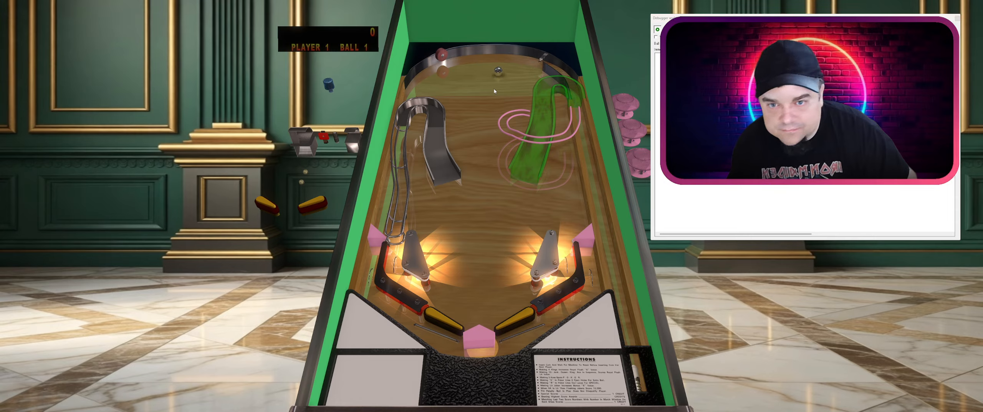
{"action": "left_click_drag", "start_coordinate": [512, 195], "coordinate": [523, 169]}
{"action": "key", "text": "Shift_L"}
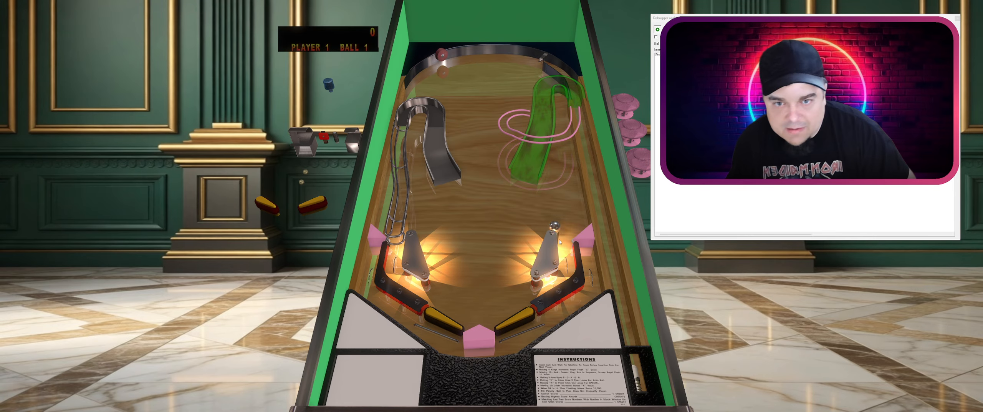
{"action": "key", "text": "Escape"}
{"action": "left_click", "coordinate": [502, 218]}
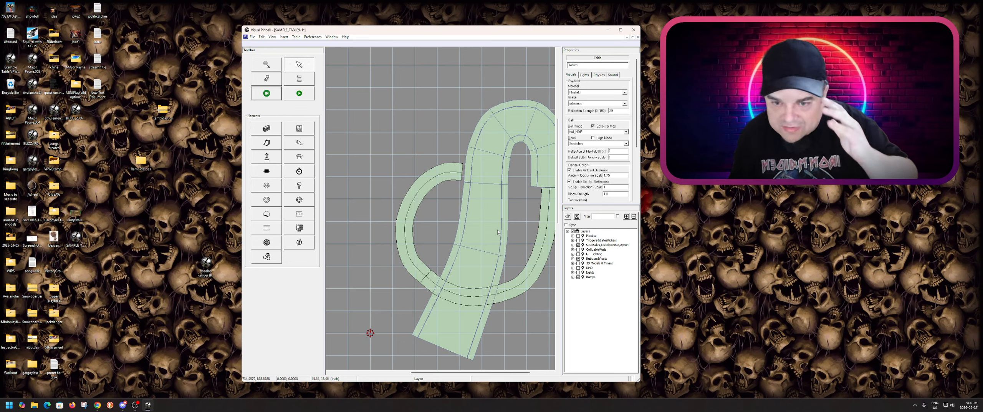
- Compare the top and bottom height settings of the two connected wire ramps and examine where they meet
{"action": "left_click", "coordinate": [408, 252]}
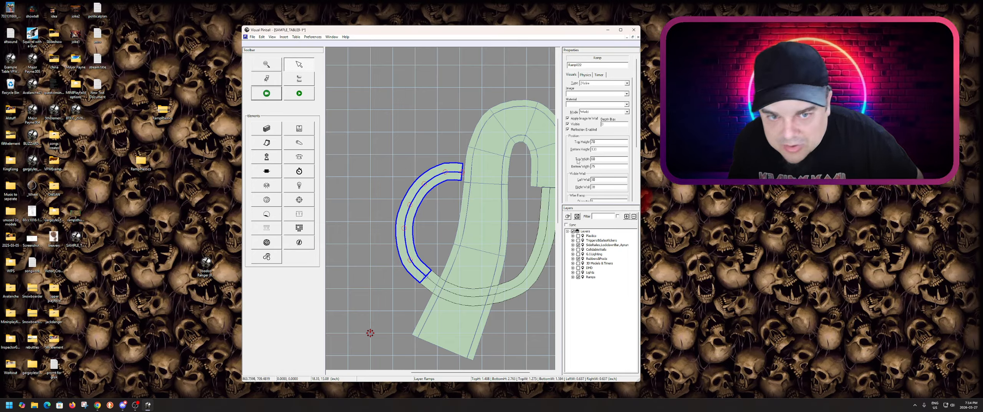
{"action": "left_click_drag", "start_coordinate": [606, 142], "coordinate": [579, 142]}
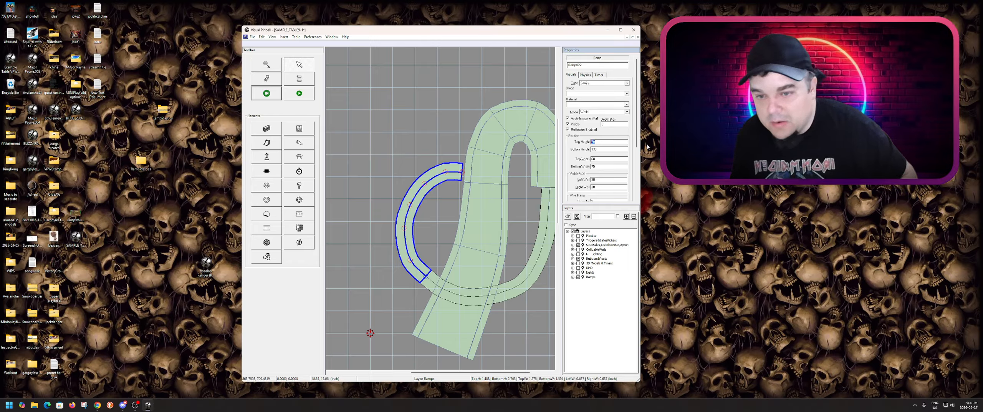
{"action": "left_click", "coordinate": [432, 281]}
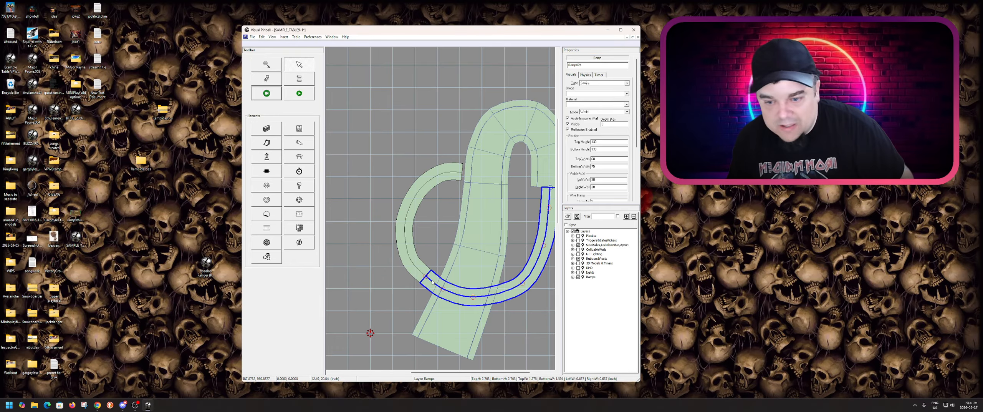
{"action": "scroll", "coordinate": [437, 269], "scroll_direction": "down", "scroll_amount": 2}
{"action": "scroll", "coordinate": [468, 224], "scroll_direction": "up", "scroll_amount": 3}
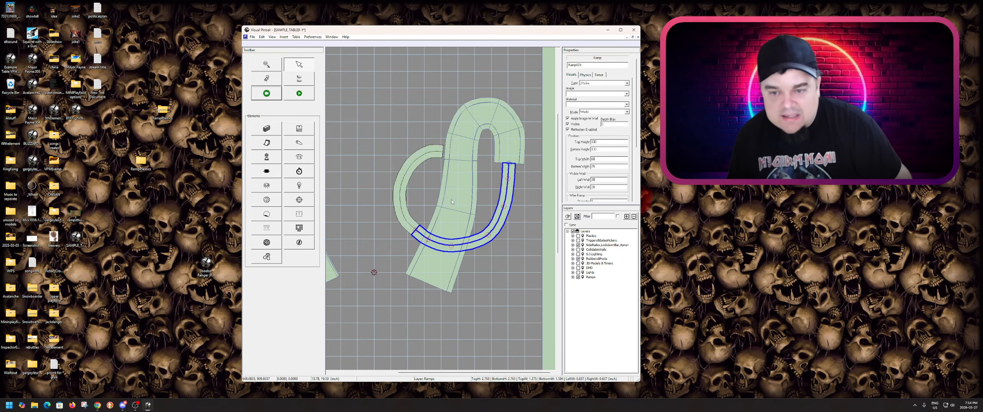
{"action": "scroll", "coordinate": [468, 223], "scroll_direction": "down", "scroll_amount": 3}
{"action": "scroll", "coordinate": [434, 209], "scroll_direction": "up", "scroll_amount": 2}
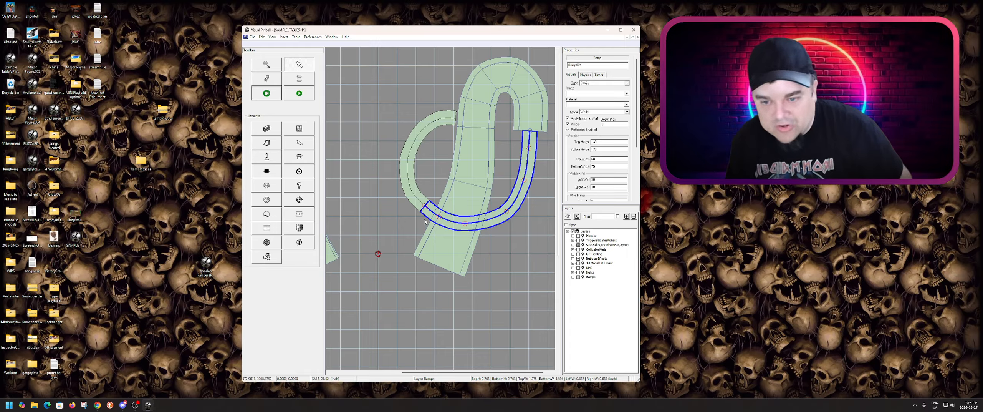
{"action": "left_click", "coordinate": [445, 224]}
{"action": "left_click", "coordinate": [457, 219]}
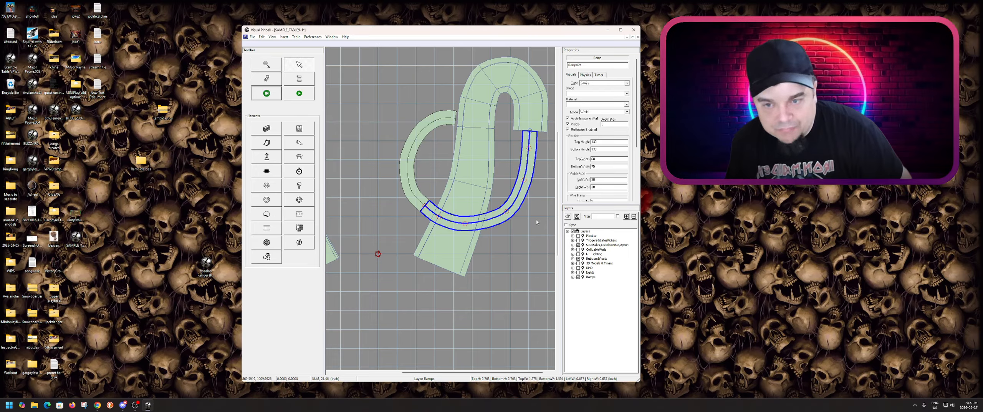
- Set a height offset on the first wire ramp's end control point where it joins the new ramp, and check it against the neighbouring point
{"action": "left_click", "coordinate": [424, 208]}
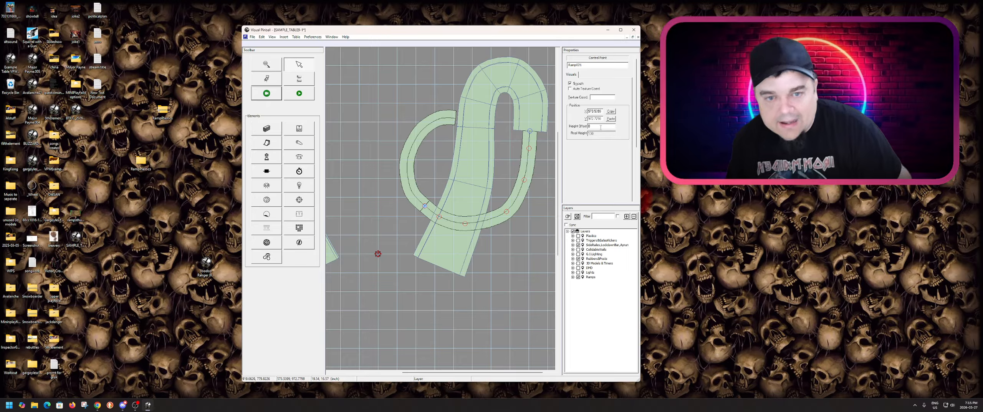
{"action": "double_click", "coordinate": [601, 133]}
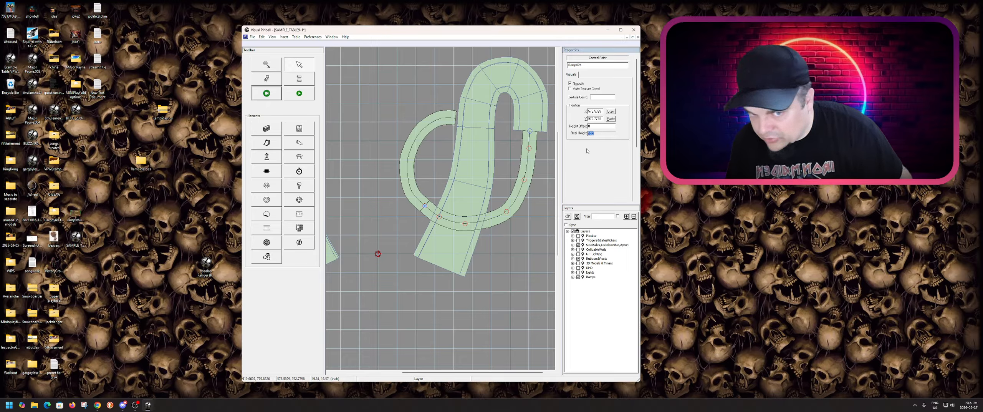
{"action": "key", "text": "shift+Tab"}
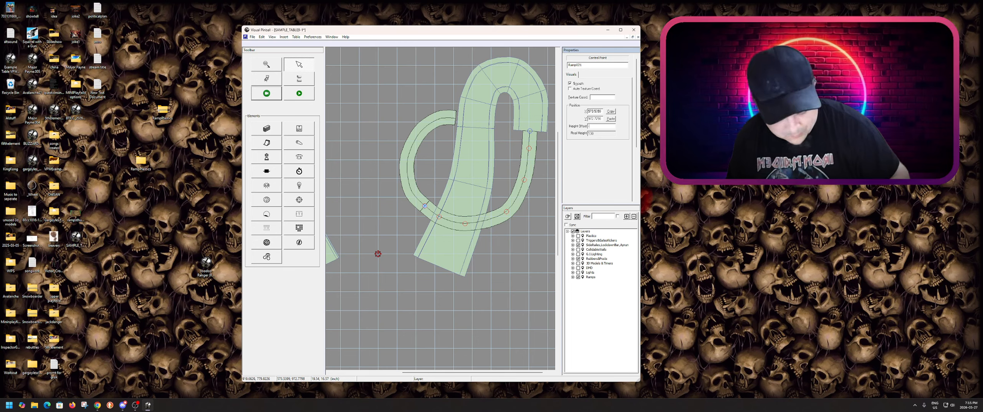
{"action": "left_click", "coordinate": [511, 276]}
{"action": "left_click", "coordinate": [430, 210]}
{"action": "left_click", "coordinate": [425, 206]}
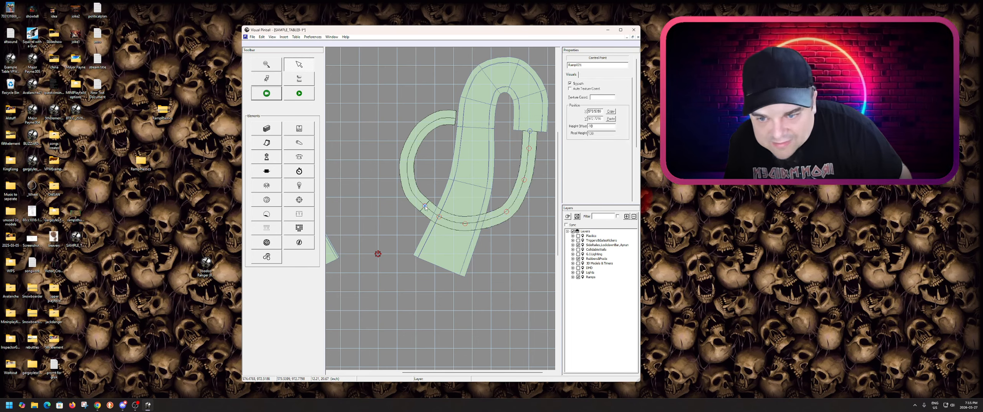
{"action": "left_click", "coordinate": [440, 217]}
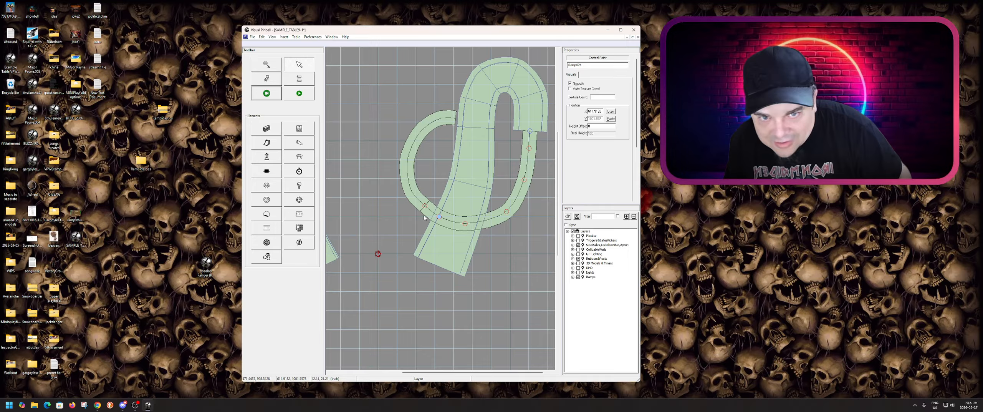
{"action": "left_click", "coordinate": [424, 206]}
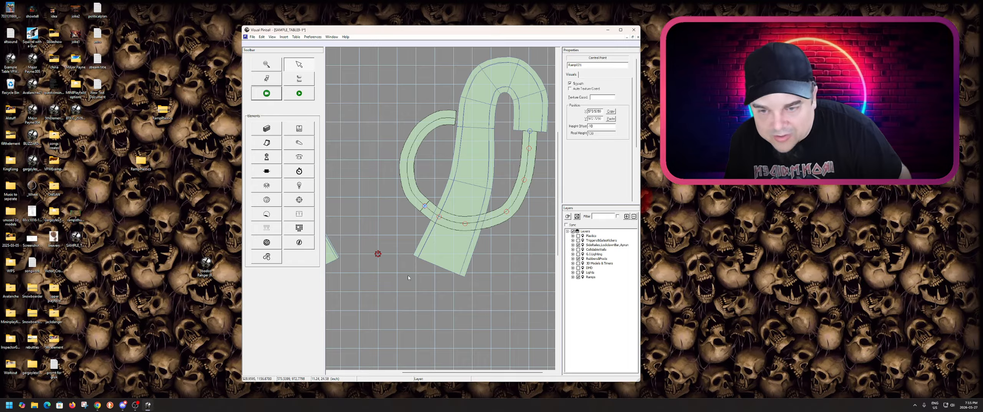
- Enter a bottom height for the new curved wire ramp at its junction with the first wire ramp
{"action": "left_click", "coordinate": [415, 196]}
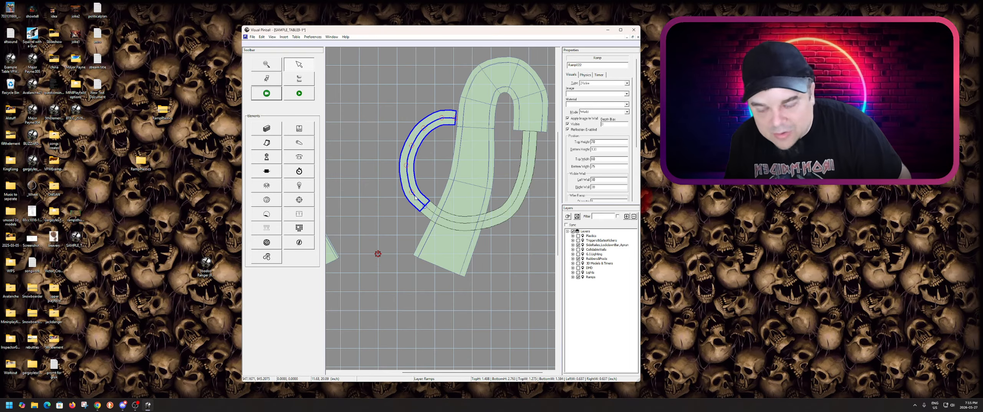
{"action": "double_click", "coordinate": [594, 149]}
{"action": "type", "text": "1"}
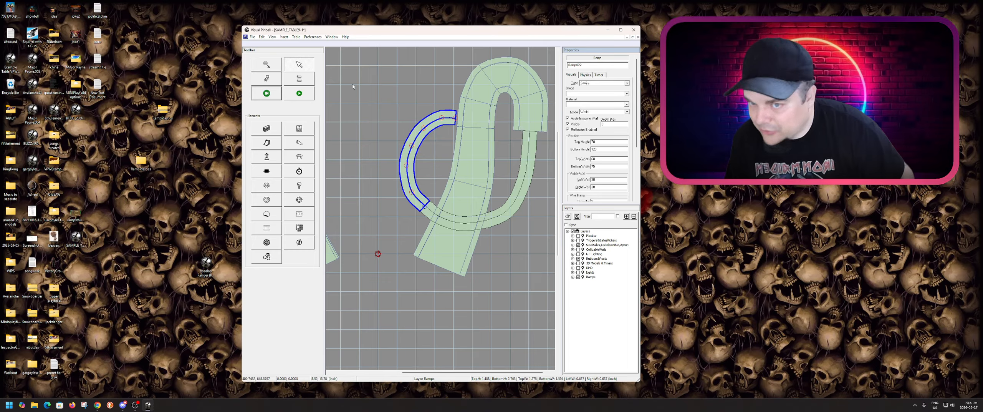
- Run the table to check how the wire ramps line up at their joint, and return to the editor
{"action": "key", "text": "F5"}
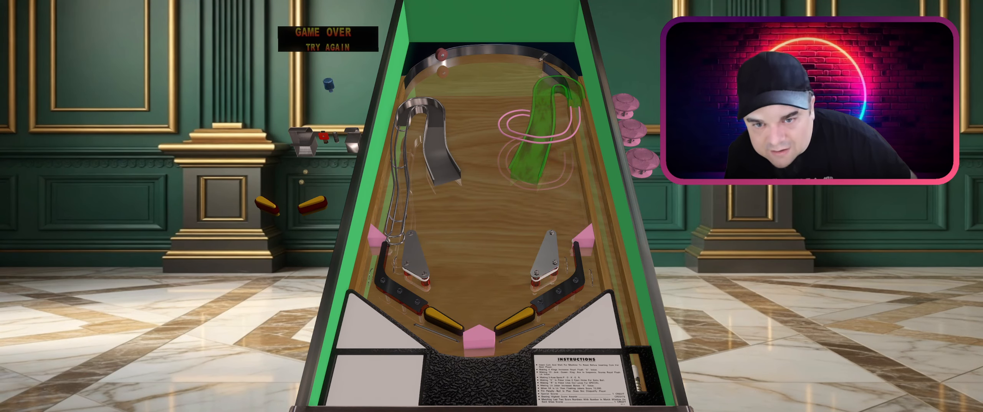
{"action": "key", "text": "Escape"}
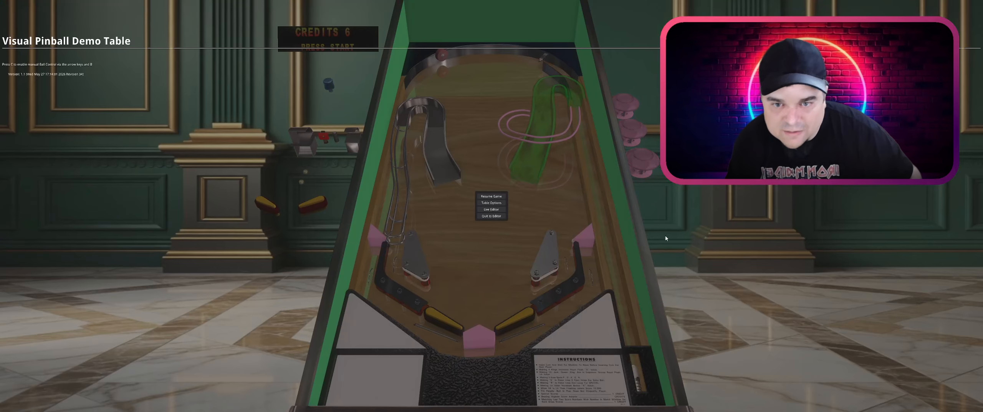
{"action": "left_click", "coordinate": [493, 216]}
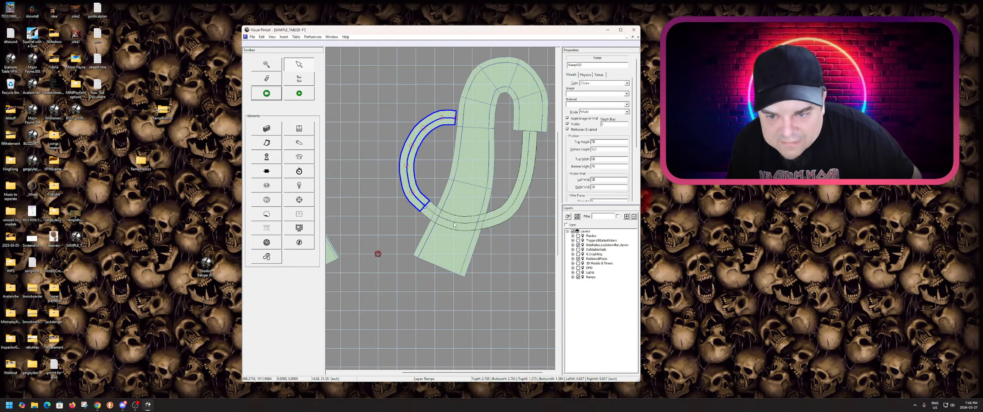
- Inspect the lower control point of the first wire ramp, run the table to view the ramps, and return to the editor
{"action": "left_click", "coordinate": [455, 225]}
{"action": "left_click", "coordinate": [467, 224]}
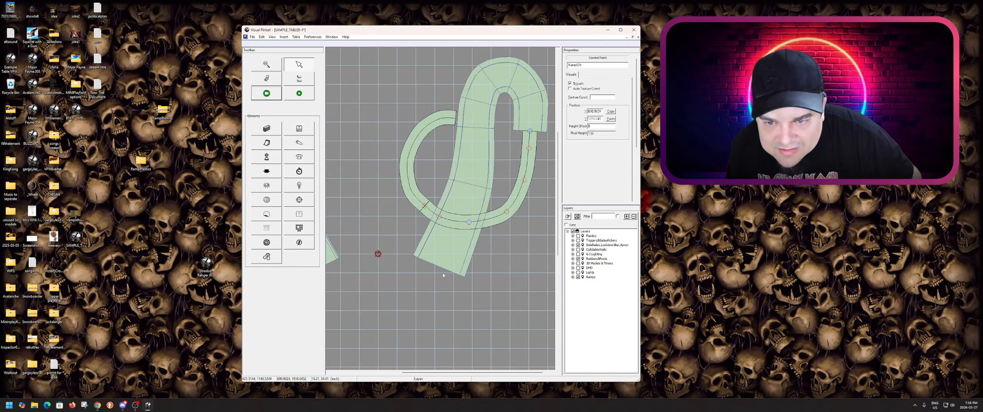
{"action": "left_click", "coordinate": [299, 93]}
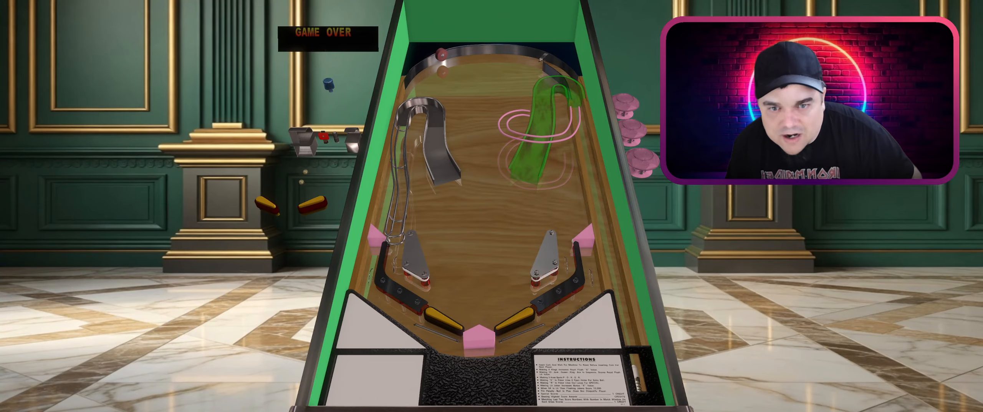
{"action": "key", "text": "Escape"}
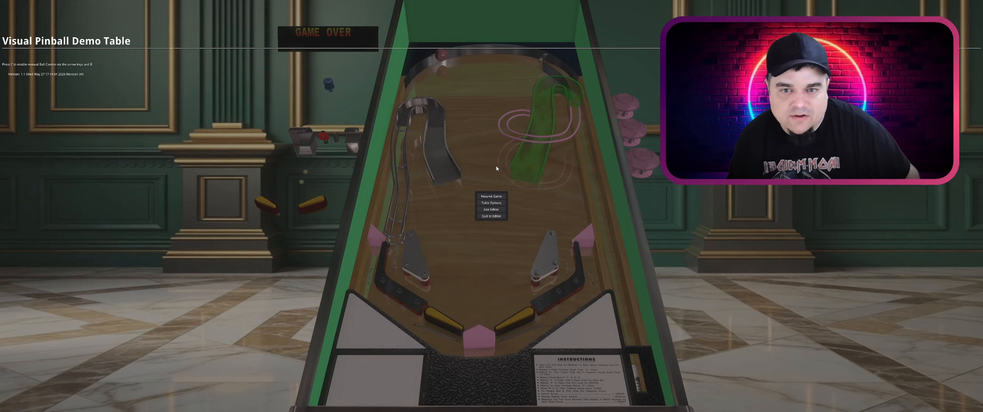
{"action": "left_click", "coordinate": [505, 218]}
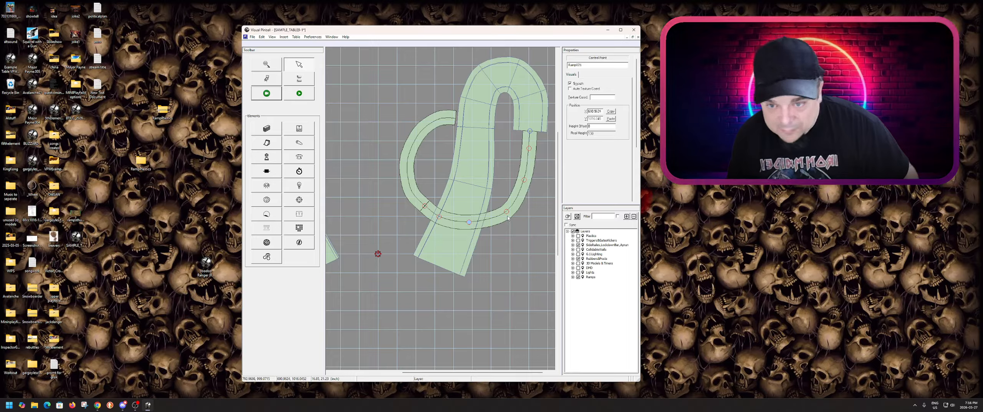
{"action": "left_click", "coordinate": [442, 129]}
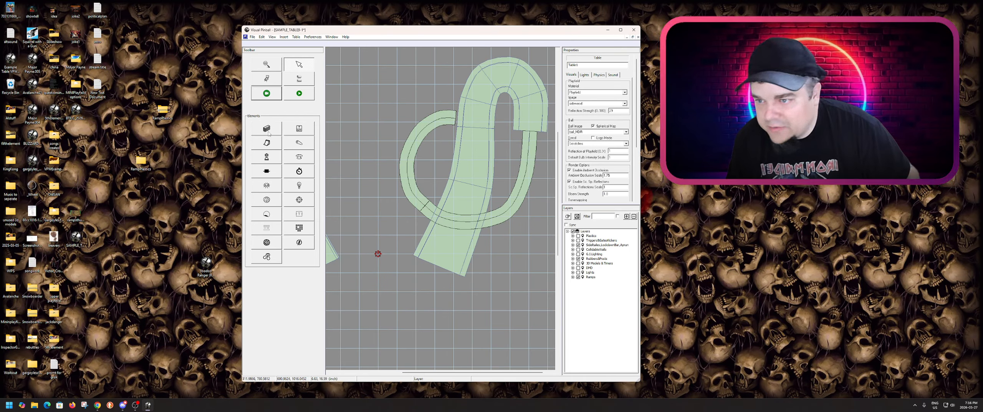
- Place a new ramp and move its lower end point onto the open end of the curved wire ramp
{"action": "left_click", "coordinate": [268, 144]}
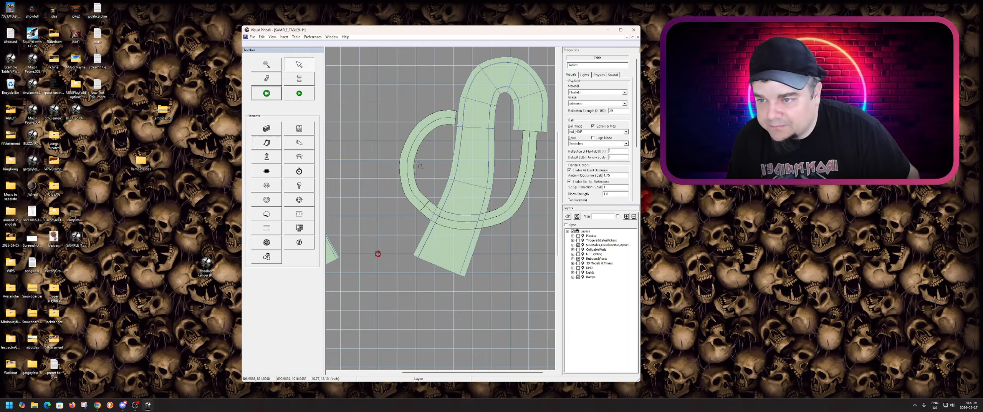
{"action": "left_click", "coordinate": [479, 164]}
{"action": "left_click_drag", "start_coordinate": [479, 238], "coordinate": [454, 120]}
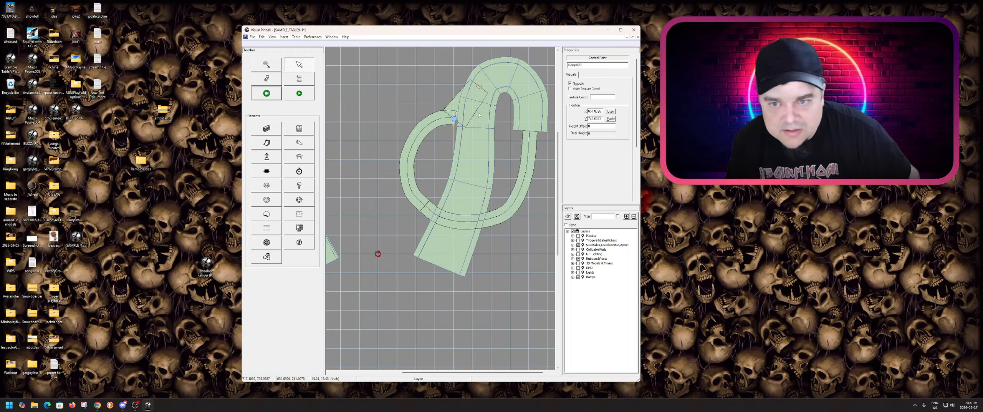
- Change the new ramp's type to 2 Wire and swing its free end across the wide curved ramp
{"action": "left_click", "coordinate": [469, 102]}
{"action": "left_click", "coordinate": [588, 83]}
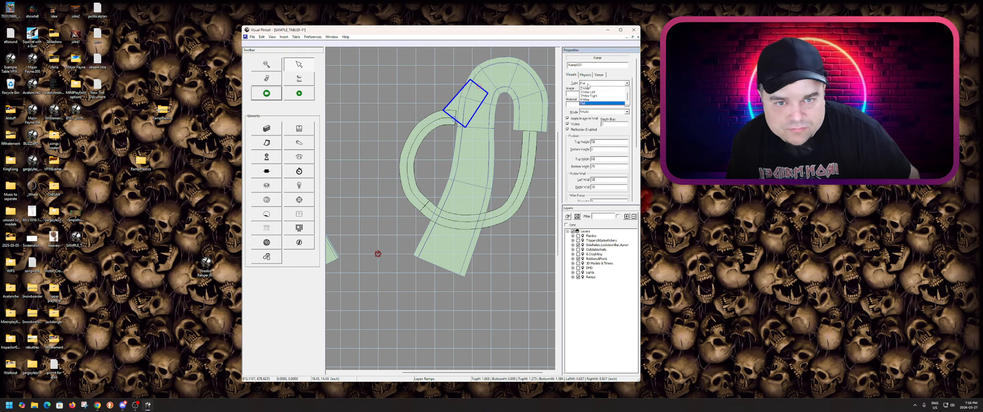
{"action": "left_click", "coordinate": [588, 88]}
{"action": "left_click_drag", "start_coordinate": [480, 88], "coordinate": [508, 125]}
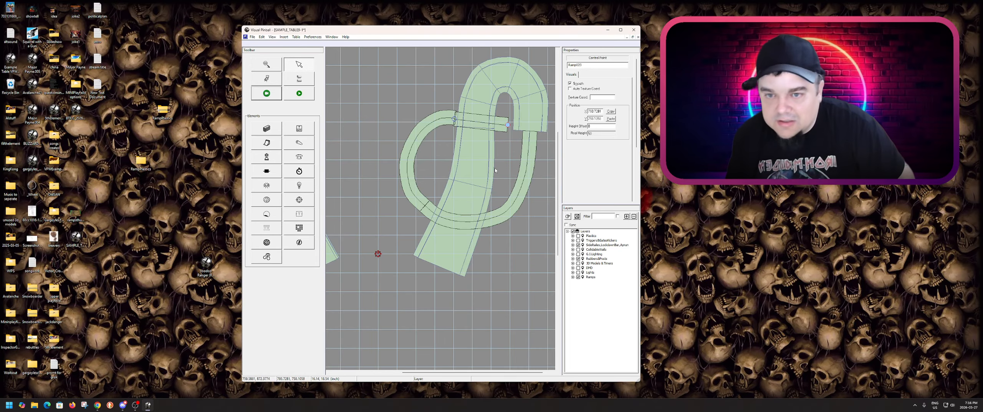
- Add control points along the new wire ramp and bend its free end down toward the first wire ramp's straight side
{"action": "scroll", "coordinate": [495, 170], "scroll_direction": "up", "scroll_amount": 1}
{"action": "left_click", "coordinate": [449, 145]}
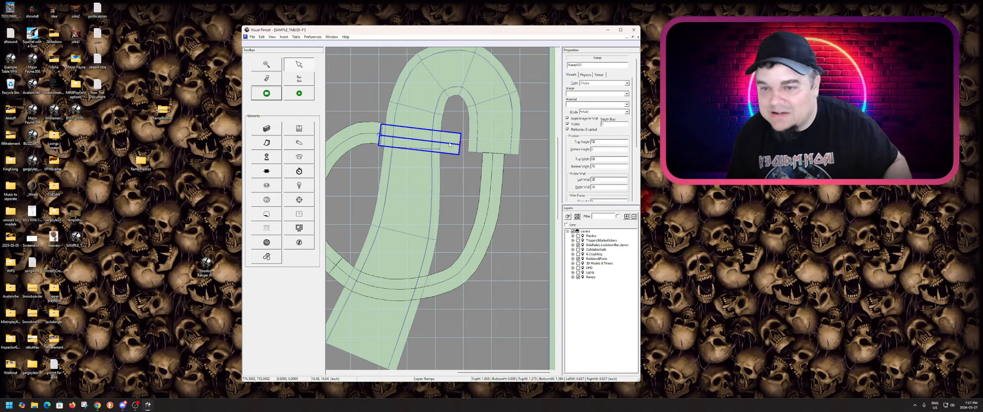
{"action": "left_click_drag", "start_coordinate": [431, 147], "coordinate": [423, 145]}
{"action": "right_click", "coordinate": [423, 145]}
{"action": "left_click", "coordinate": [441, 145]}
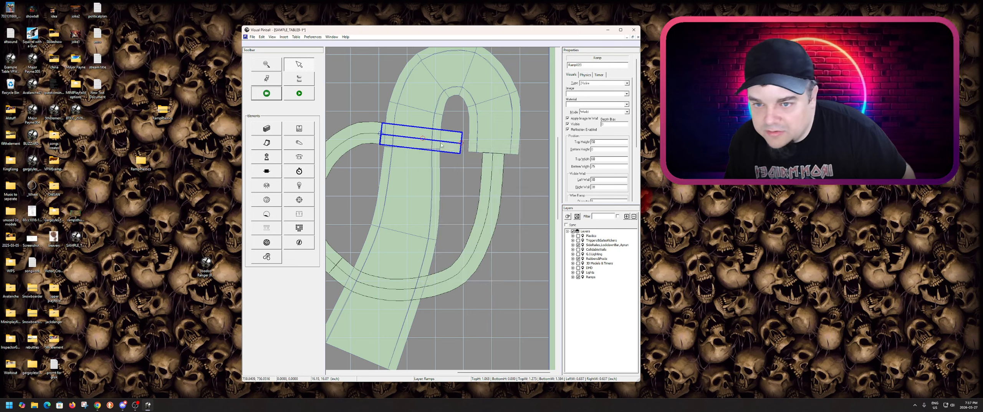
{"action": "left_click_drag", "start_coordinate": [458, 142], "coordinate": [472, 195]}
{"action": "right_click", "coordinate": [453, 169]}
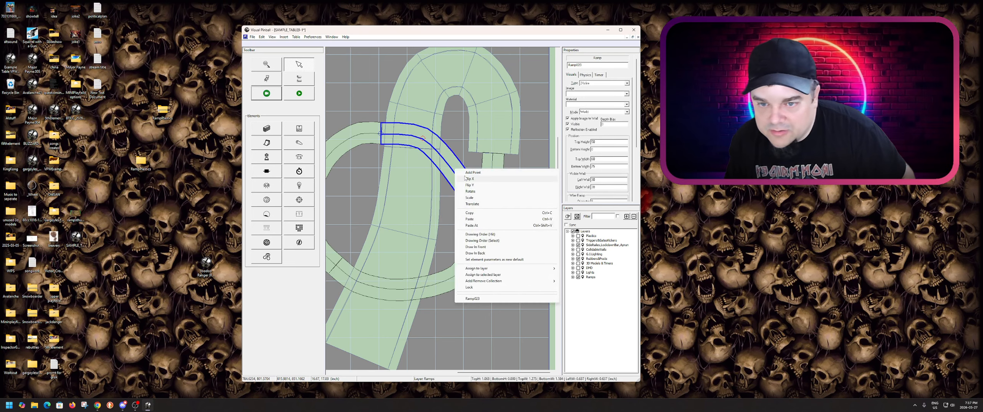
{"action": "left_click", "coordinate": [471, 173]}
{"action": "left_click_drag", "start_coordinate": [453, 170], "coordinate": [460, 167]}
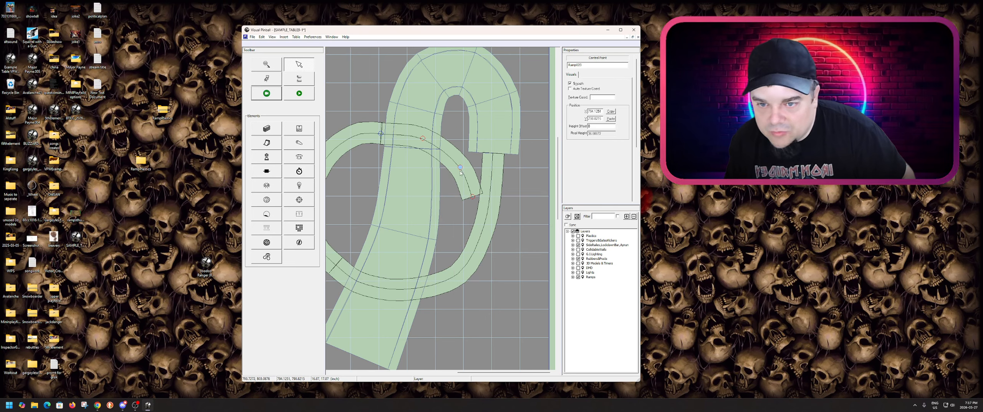
- Add two more smooth-curve control points while extending the new wire ramp's free end down over the first wire ramp
{"action": "right_click", "coordinate": [465, 181]}
{"action": "left_click", "coordinate": [482, 184]}
{"action": "left_click", "coordinate": [472, 181]}
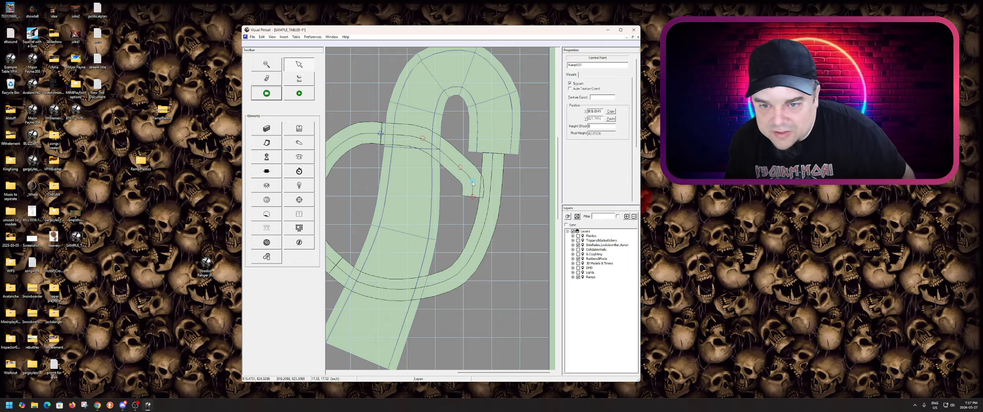
{"action": "left_click_drag", "start_coordinate": [473, 197], "coordinate": [481, 224]}
{"action": "right_click", "coordinate": [479, 207]}
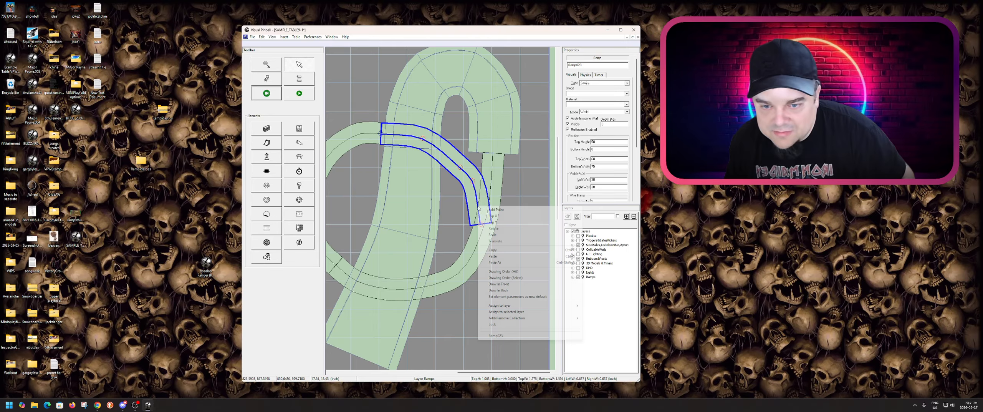
{"action": "left_click", "coordinate": [487, 210]}
{"action": "left_click", "coordinate": [483, 207]}
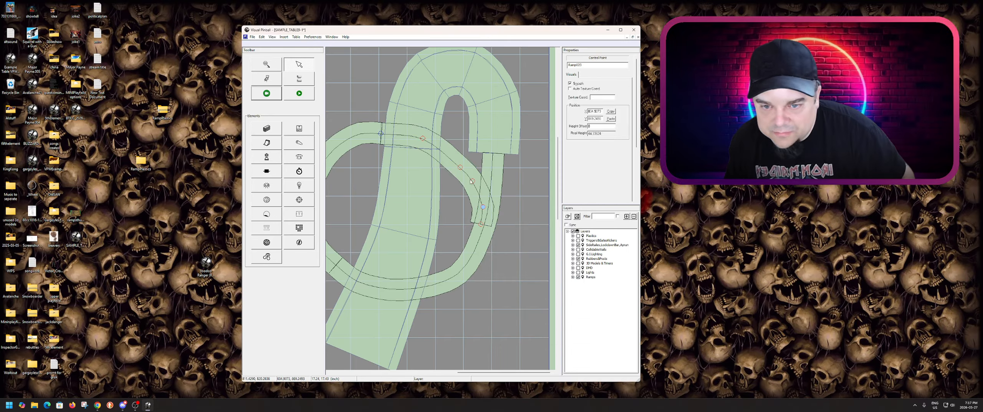
- Reposition the new wire ramp's control points to round out its upper bend
{"action": "left_click_drag", "start_coordinate": [461, 169], "coordinate": [405, 139]}
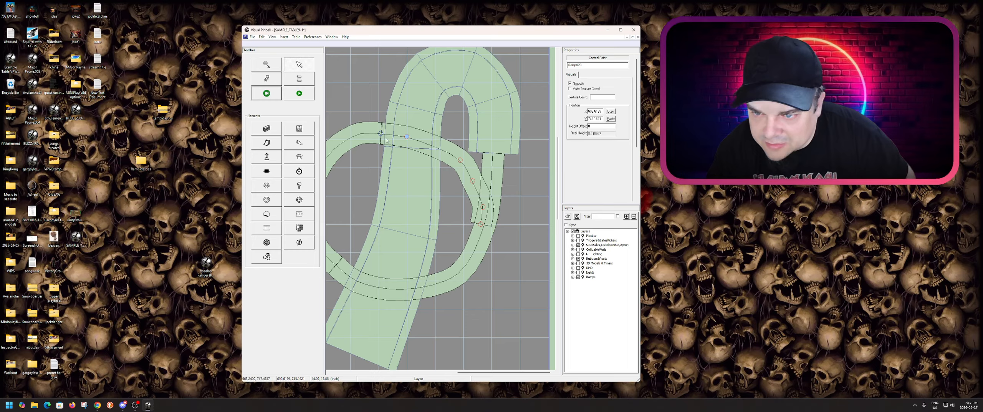
{"action": "left_click", "coordinate": [381, 134]}
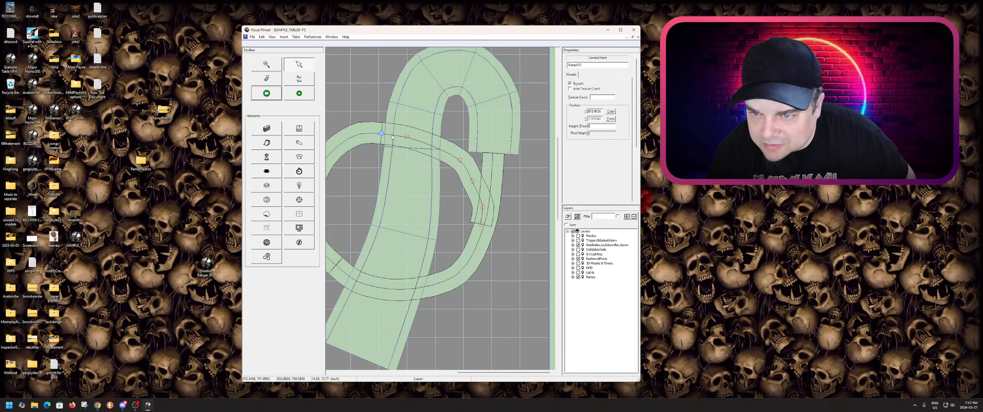
{"action": "left_click_drag", "start_coordinate": [461, 159], "coordinate": [455, 157]}
{"action": "scroll", "coordinate": [471, 162], "scroll_direction": "down", "scroll_amount": 2}
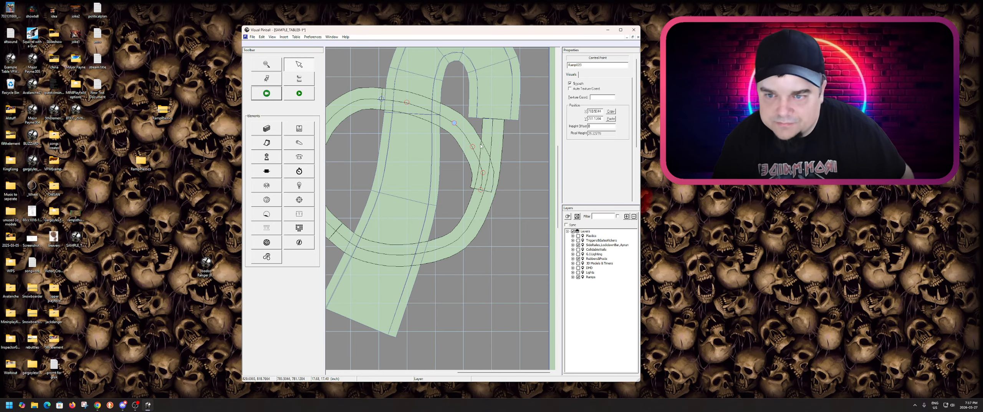
{"action": "left_click", "coordinate": [473, 113]}
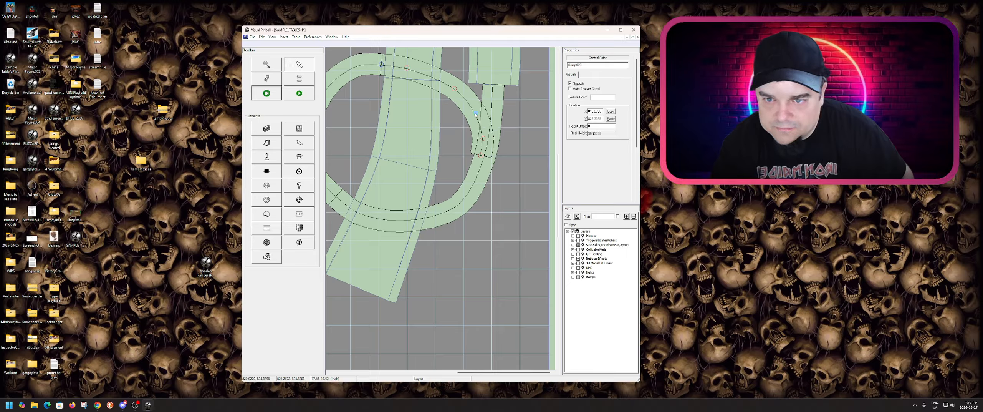
- Extend the new wire ramp's free end down past the first wire ramp's bend and add control points along the extension
{"action": "left_click", "coordinate": [480, 155]}
{"action": "left_click_drag", "start_coordinate": [481, 157], "coordinate": [463, 245]}
{"action": "right_click", "coordinate": [482, 166]}
{"action": "left_click", "coordinate": [483, 168]}
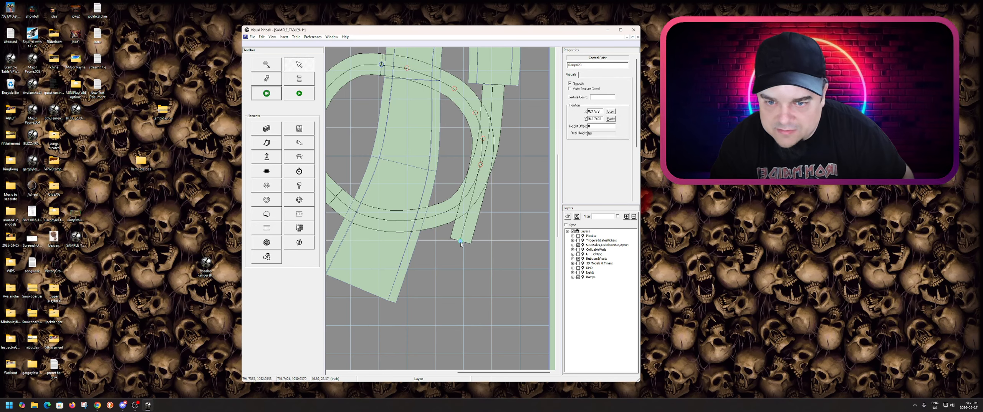
{"action": "right_click", "coordinate": [473, 203]}
{"action": "left_click", "coordinate": [488, 205]}
- Stretch the new wire ramp's free end down beside the right slingshot and add a control point just above the end
{"action": "scroll", "coordinate": [472, 189], "scroll_direction": "down", "scroll_amount": 3}
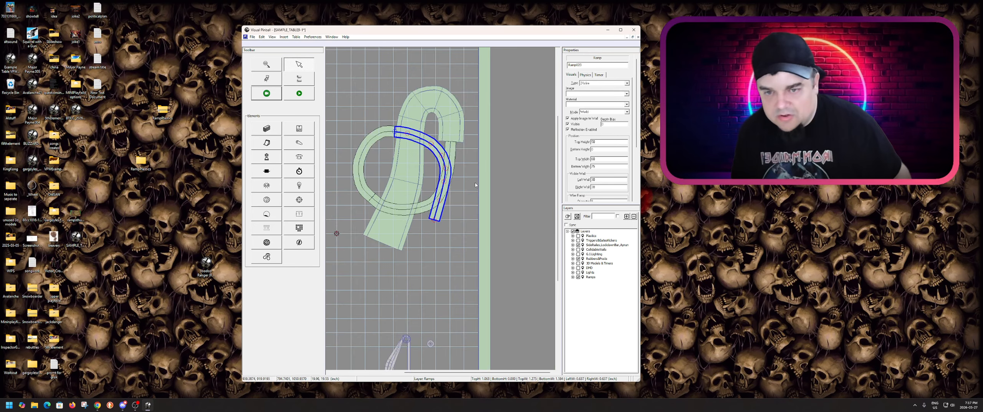
{"action": "scroll", "coordinate": [452, 222], "scroll_direction": "down", "scroll_amount": 3}
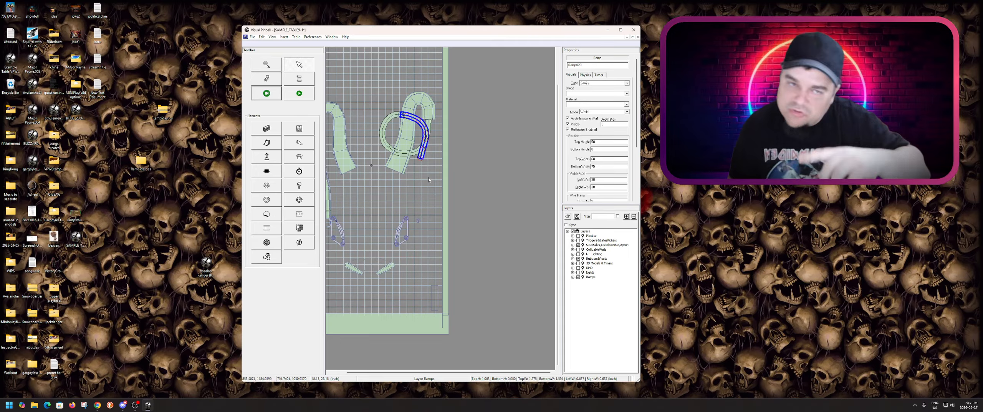
{"action": "scroll", "coordinate": [428, 179], "scroll_direction": "up", "scroll_amount": 1}
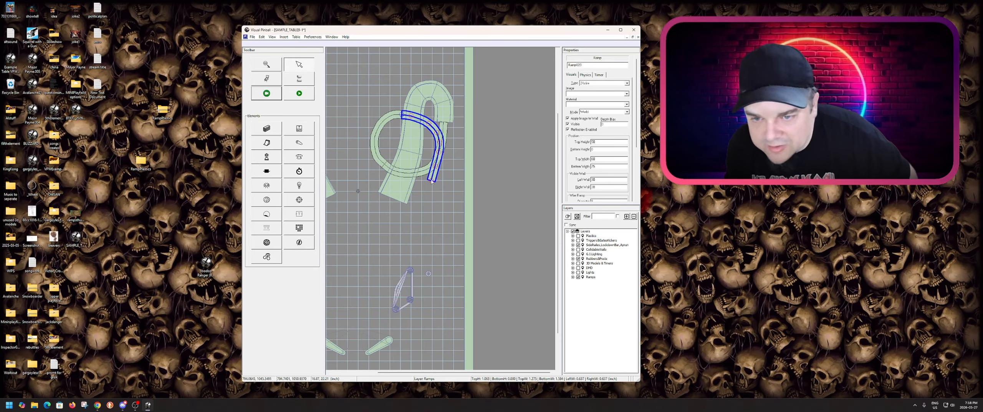
{"action": "left_click_drag", "start_coordinate": [431, 181], "coordinate": [435, 296]}
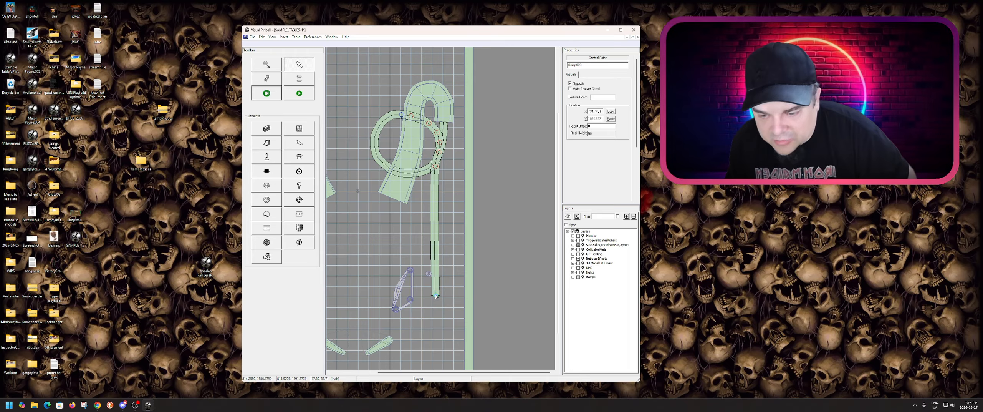
{"action": "right_click", "coordinate": [435, 285]}
{"action": "left_click", "coordinate": [442, 156]}
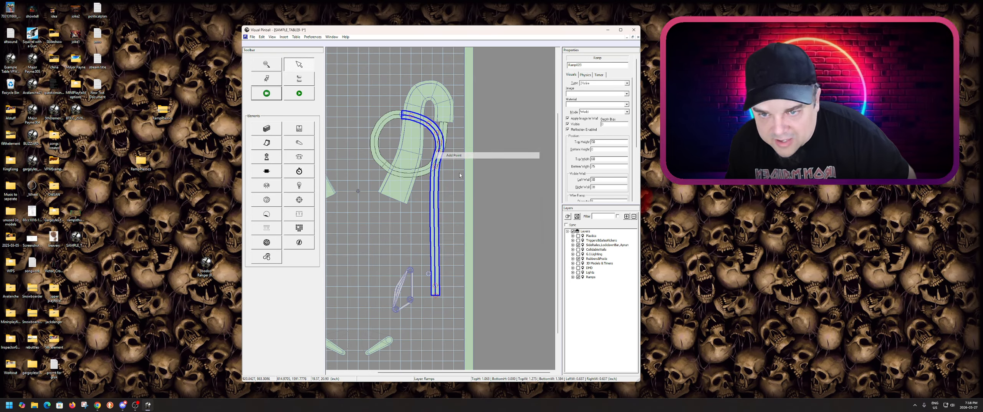
- Curve the wire ramp's free end beneath the right slingshot, adding control points to shape the turn
{"action": "left_click_drag", "start_coordinate": [433, 296], "coordinate": [418, 307]}
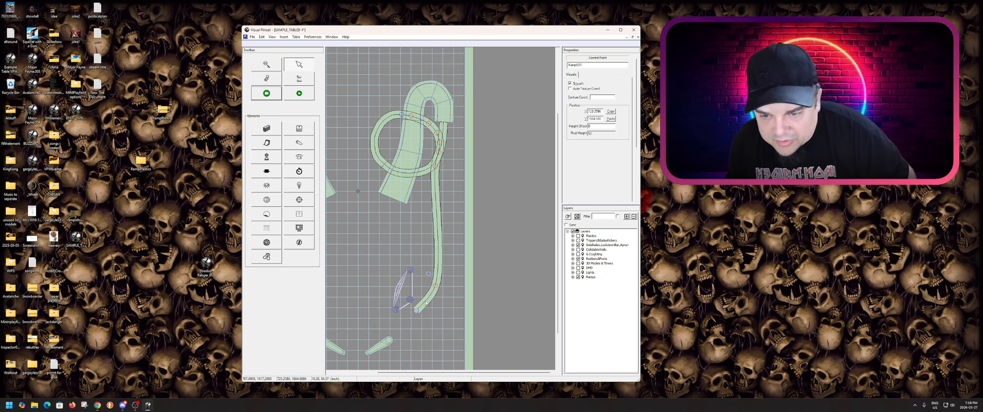
{"action": "right_click", "coordinate": [425, 303]}
{"action": "left_click", "coordinate": [448, 173]}
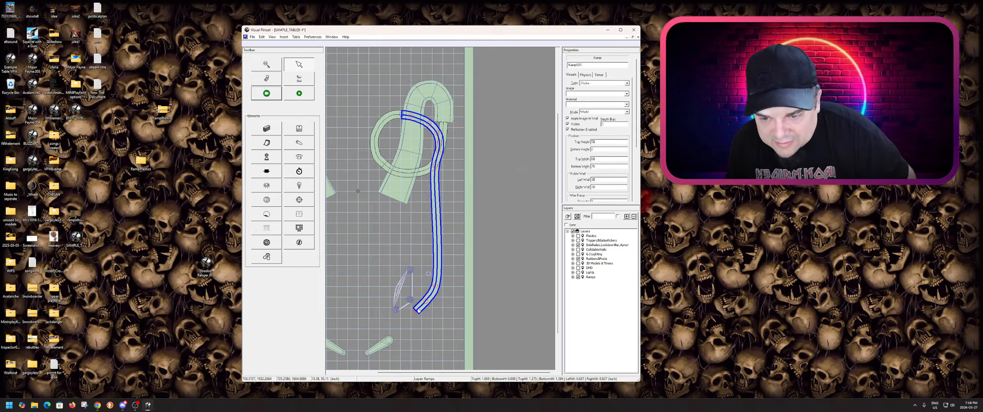
{"action": "left_click_drag", "start_coordinate": [418, 312], "coordinate": [389, 299]}
{"action": "right_click", "coordinate": [404, 301]}
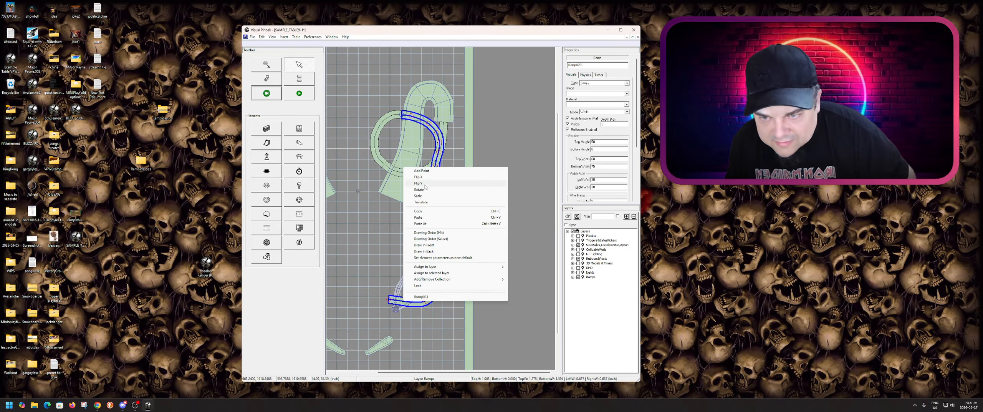
{"action": "left_click", "coordinate": [425, 171]}
{"action": "left_click", "coordinate": [404, 302]}
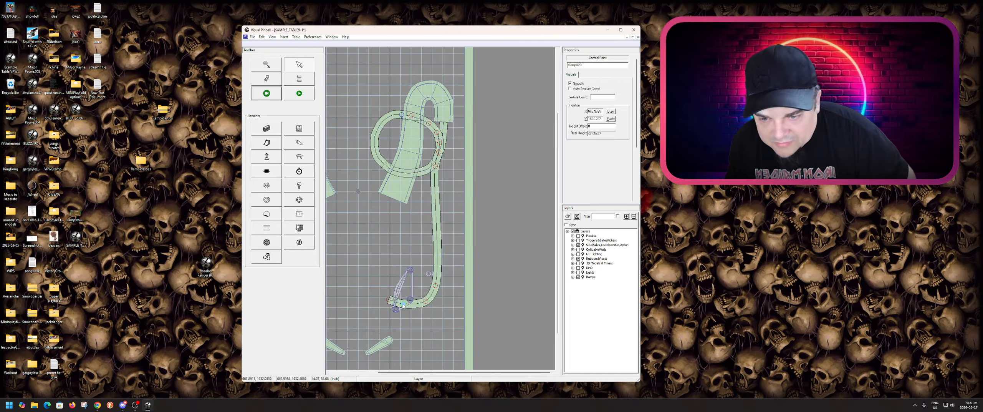
- Bend the wire ramp's free end up around the inner side of the right slingshot, adding a control point after each move
{"action": "left_click_drag", "start_coordinate": [389, 302], "coordinate": [382, 275]}
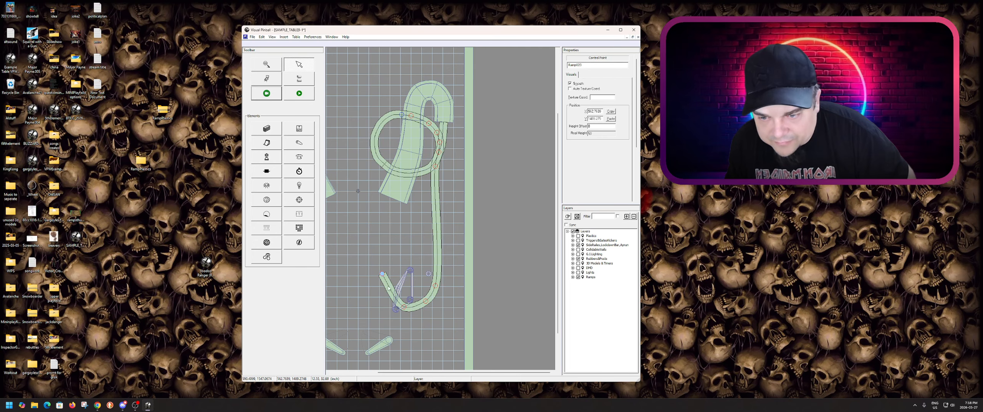
{"action": "right_click", "coordinate": [389, 284]}
{"action": "left_click", "coordinate": [410, 156]}
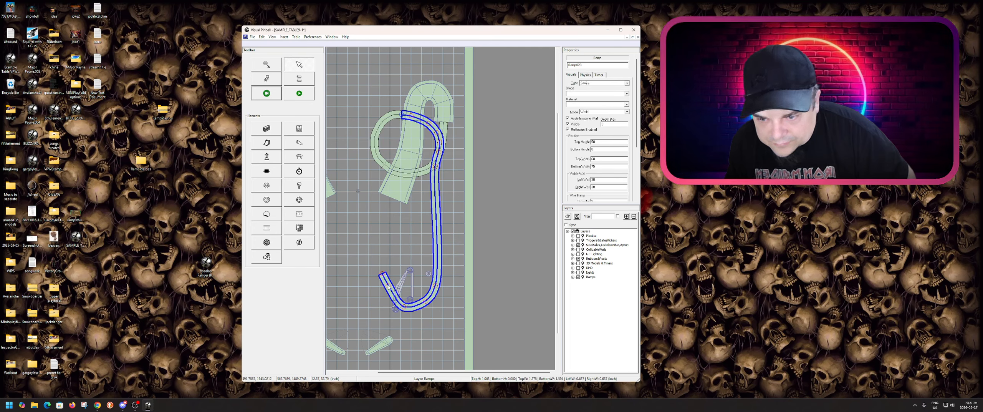
{"action": "left_click_drag", "start_coordinate": [388, 286], "coordinate": [396, 256]}
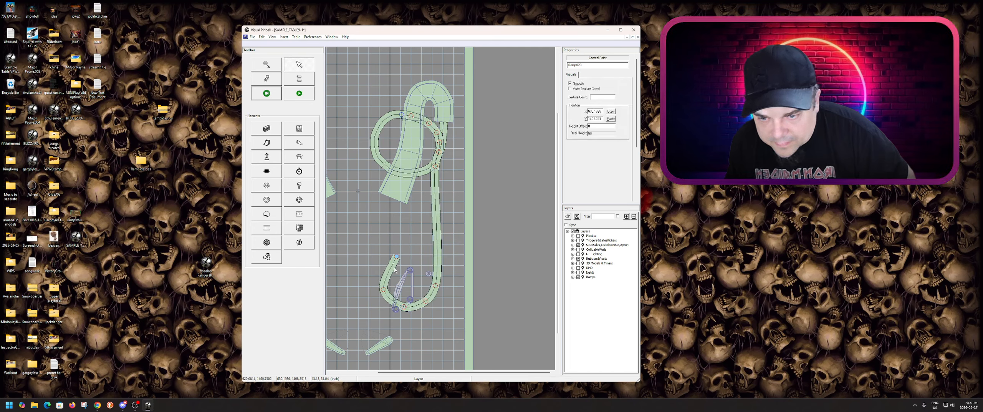
{"action": "right_click", "coordinate": [390, 268]}
{"action": "left_click", "coordinate": [410, 139]}
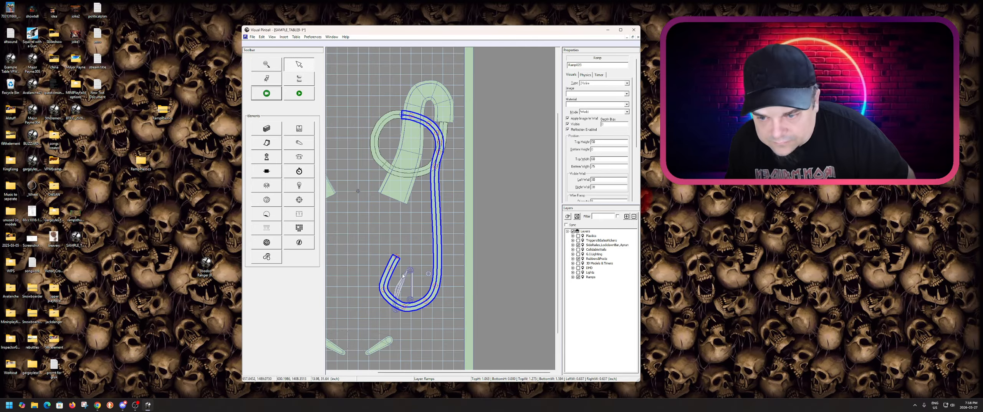
- Extend the wire ramp's free end across above the right slingshot and add control points along the arc
{"action": "left_click_drag", "start_coordinate": [390, 268], "coordinate": [424, 264]}
{"action": "right_click", "coordinate": [401, 256]}
{"action": "left_click", "coordinate": [417, 258]}
{"action": "right_click", "coordinate": [404, 257]}
{"action": "left_click", "coordinate": [417, 260]}
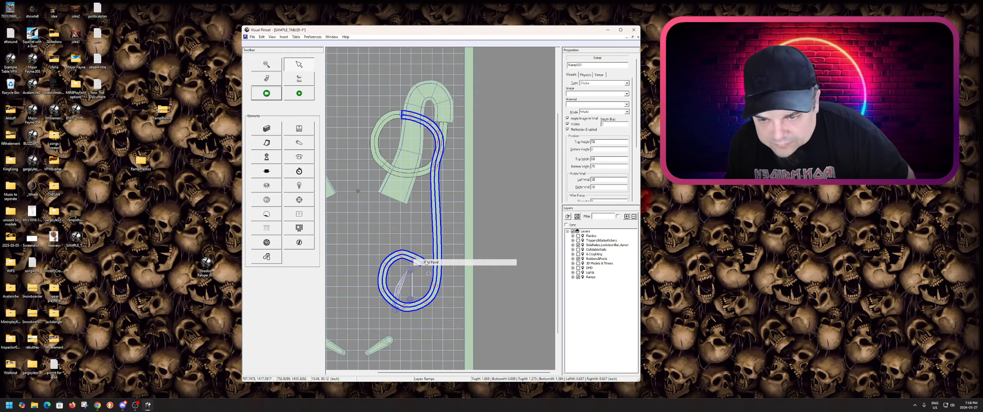
- Turn the wire ramp's free end down inside the loop beside the right slingshot, adding and adjusting control points near the end
{"action": "left_click_drag", "start_coordinate": [413, 258], "coordinate": [420, 269]}
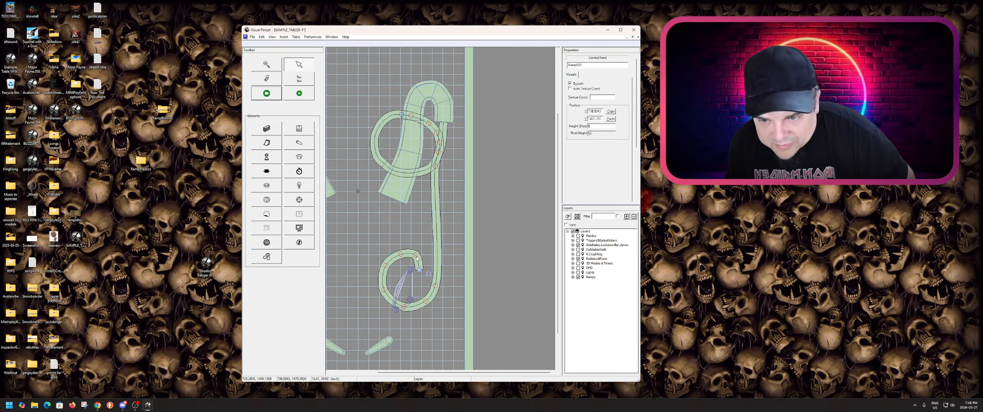
{"action": "left_click", "coordinate": [418, 258]}
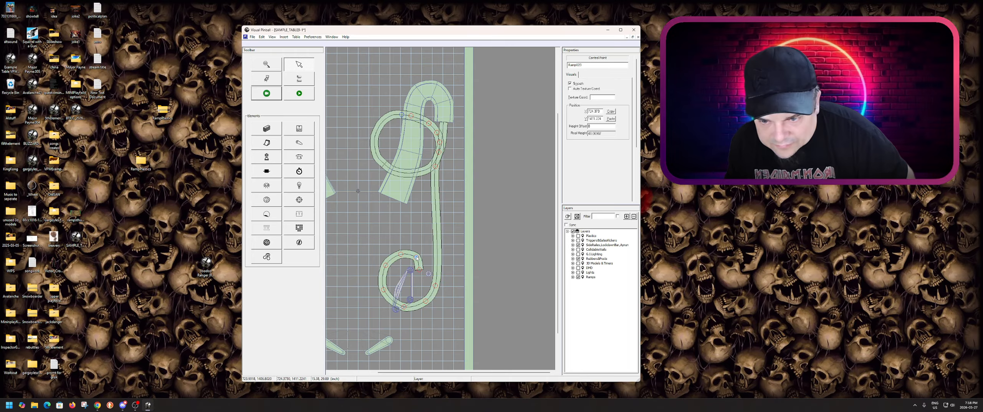
{"action": "right_click", "coordinate": [421, 269]}
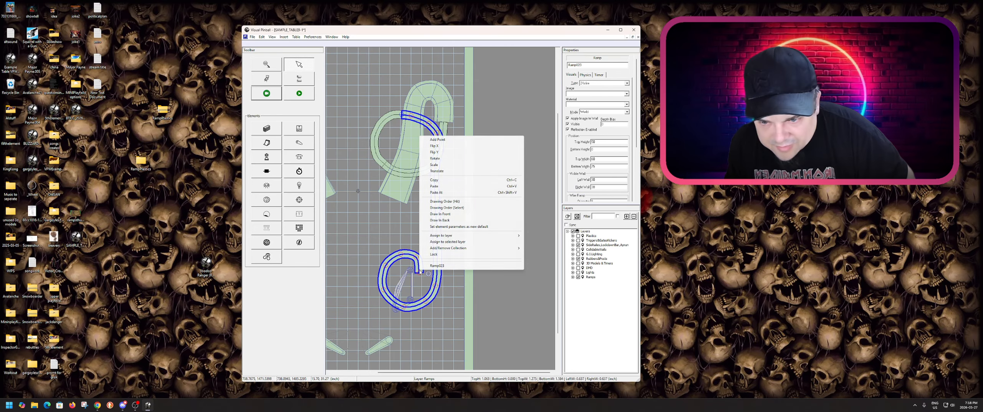
{"action": "left_click", "coordinate": [437, 140]}
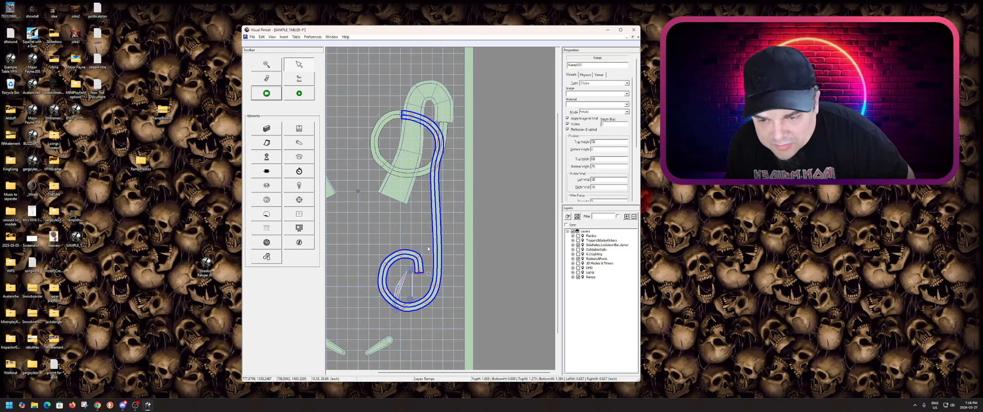
{"action": "left_click", "coordinate": [420, 271]}
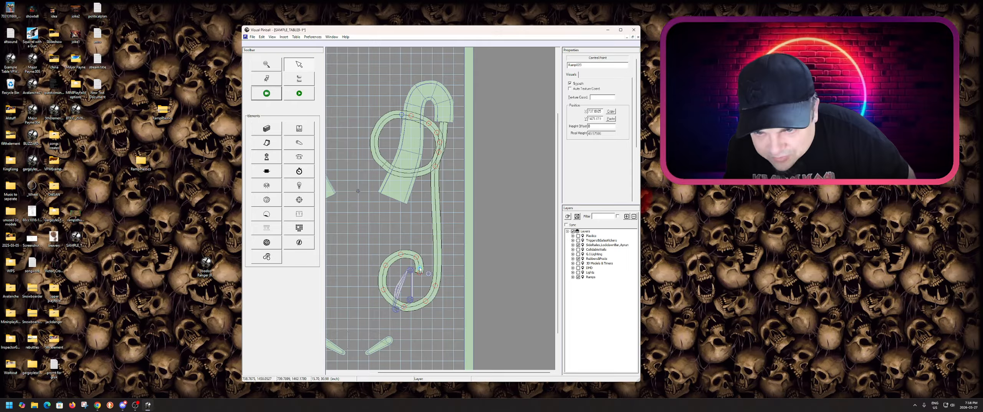
{"action": "left_click_drag", "start_coordinate": [420, 269], "coordinate": [421, 274]}
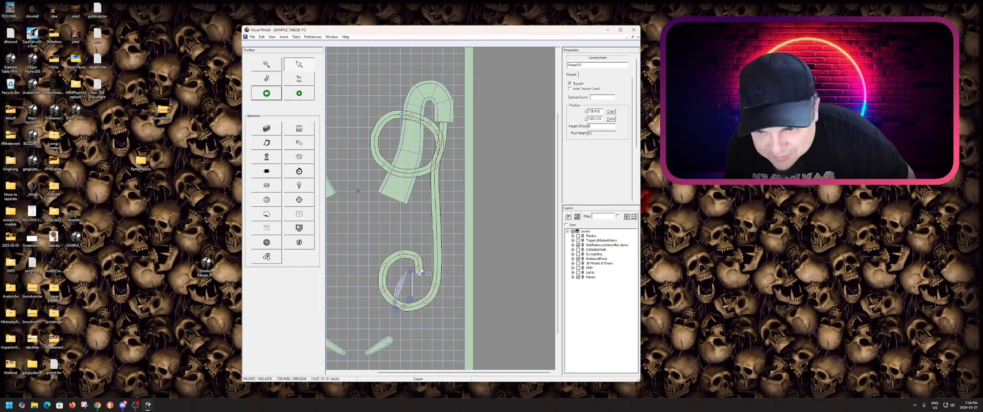
{"action": "key", "text": "ctrl+z"}
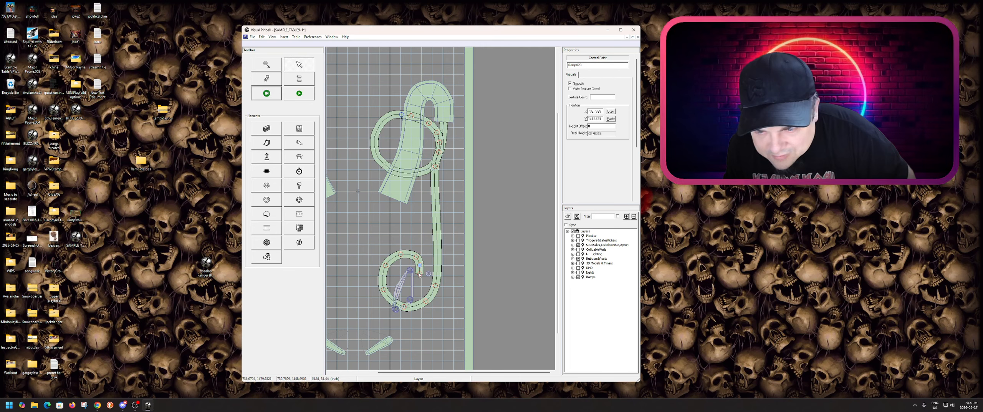
{"action": "left_click_drag", "start_coordinate": [418, 275], "coordinate": [418, 274]}
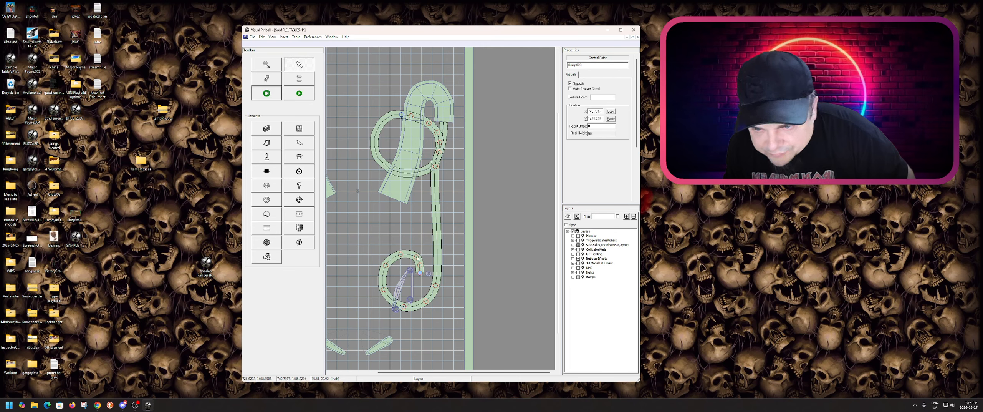
- Fine-tune the control points along the upper, inner and lower parts of the slingshot loop to round its curve
{"action": "left_click", "coordinate": [403, 254]}
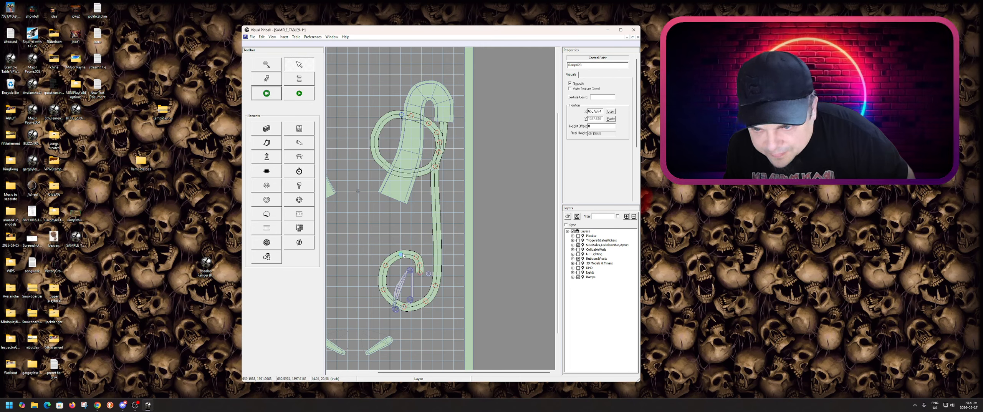
{"action": "left_click", "coordinate": [387, 268]}
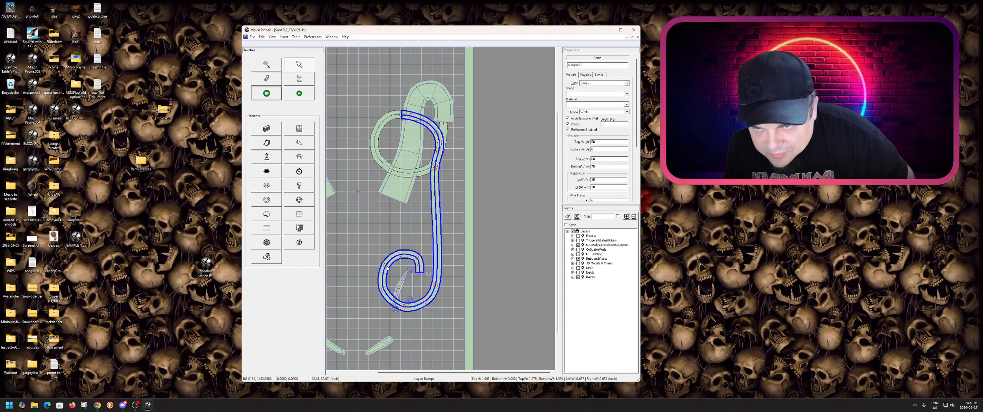
{"action": "left_click", "coordinate": [387, 268]}
{"action": "left_click_drag", "start_coordinate": [386, 266], "coordinate": [385, 265]}
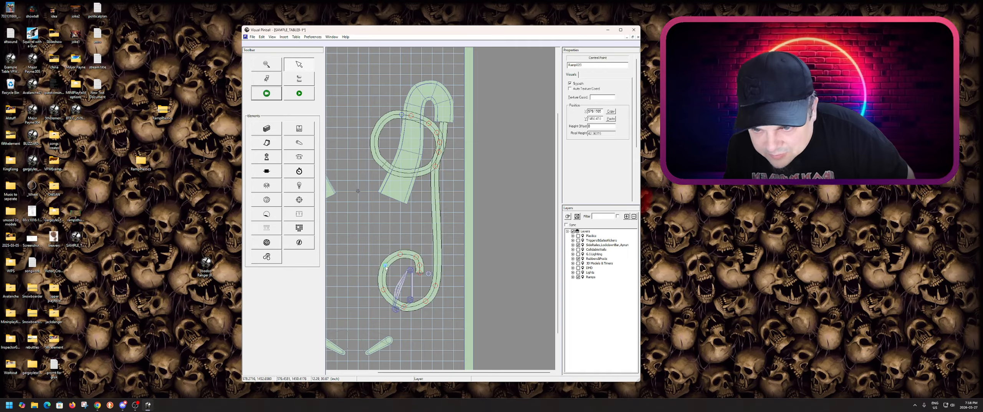
{"action": "left_click", "coordinate": [405, 309]}
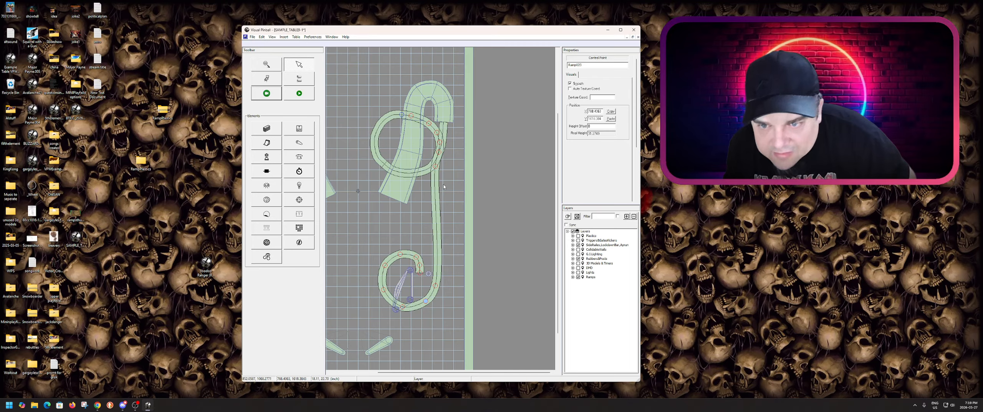
- Add a control point where the wire ramp's straight run reaches the right slingshot and turn off its smoothing
{"action": "left_click", "coordinate": [434, 193]}
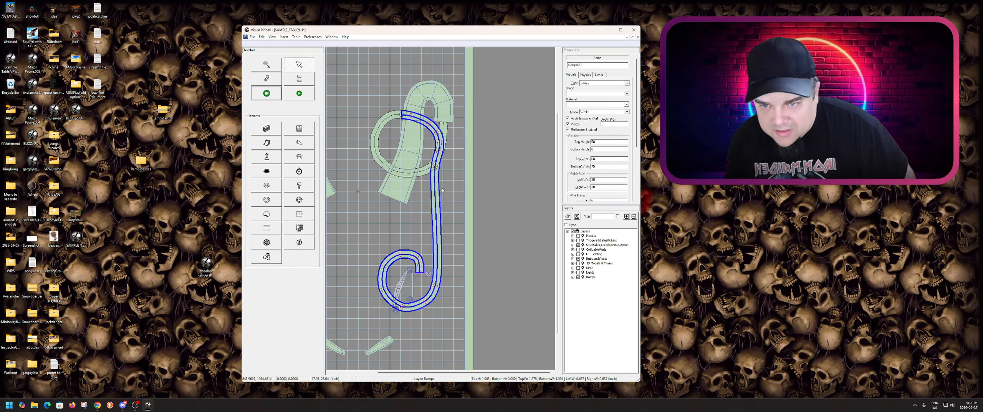
{"action": "right_click", "coordinate": [437, 272]}
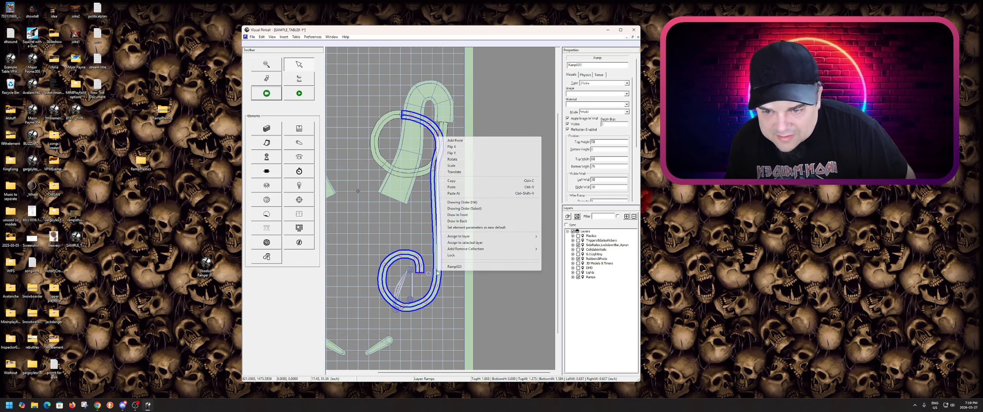
{"action": "left_click", "coordinate": [459, 140]}
{"action": "left_click", "coordinate": [437, 272]}
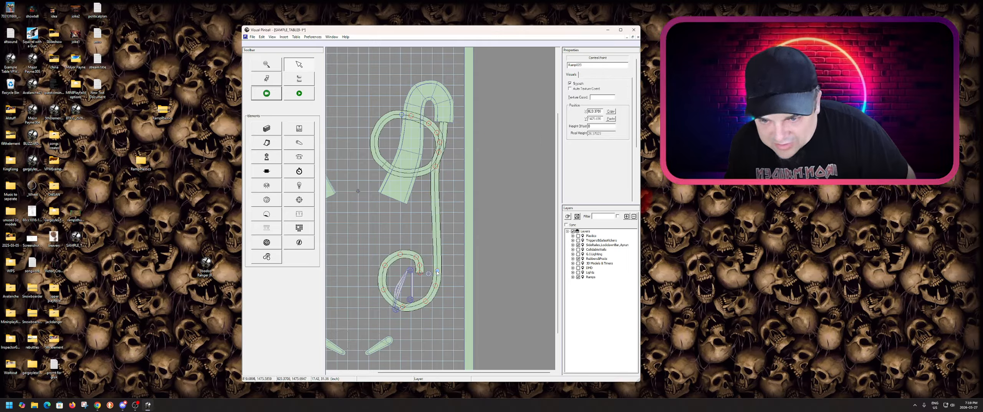
{"action": "right_click", "coordinate": [437, 272]}
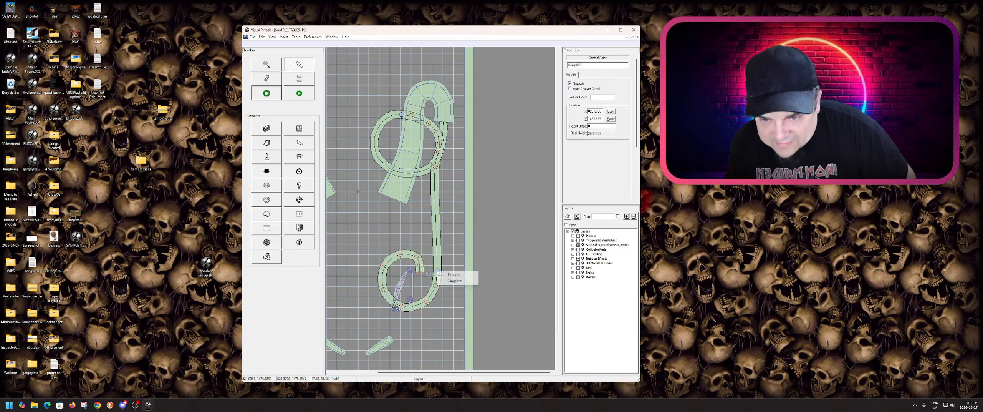
{"action": "left_click", "coordinate": [457, 275]}
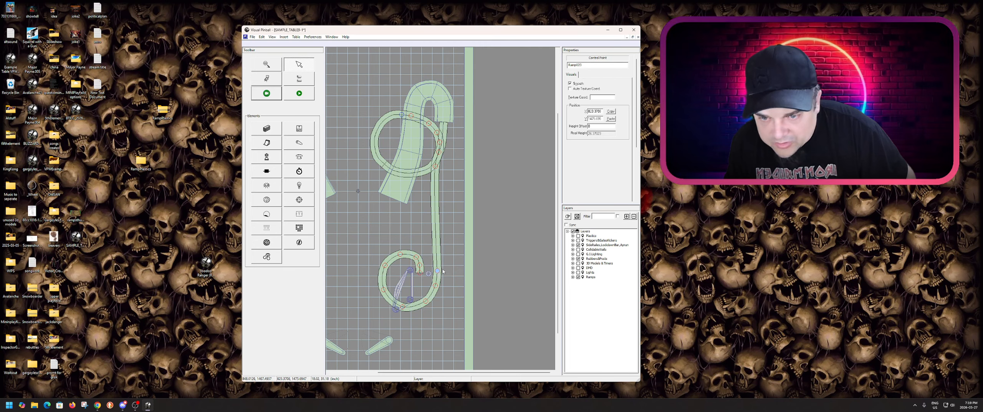
- Shift the control point where the upper bend meets the straight run slightly inward and add another just below it
{"action": "left_click", "coordinate": [435, 167]}
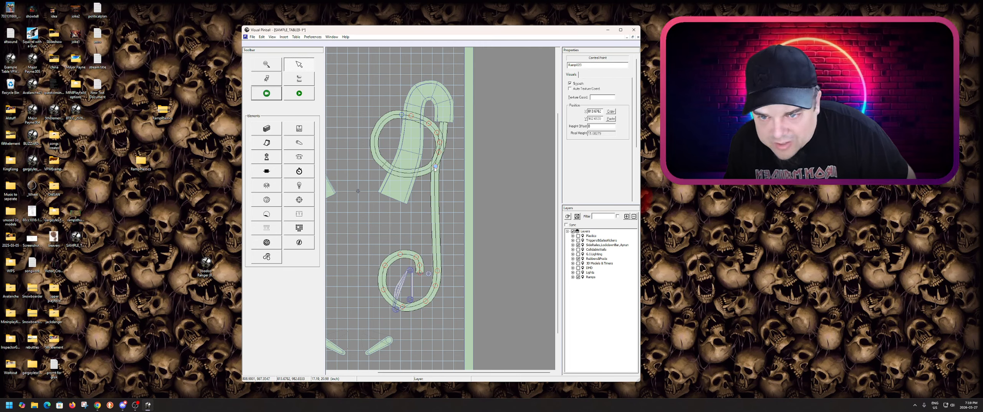
{"action": "right_click", "coordinate": [435, 168]}
{"action": "left_click", "coordinate": [446, 171]}
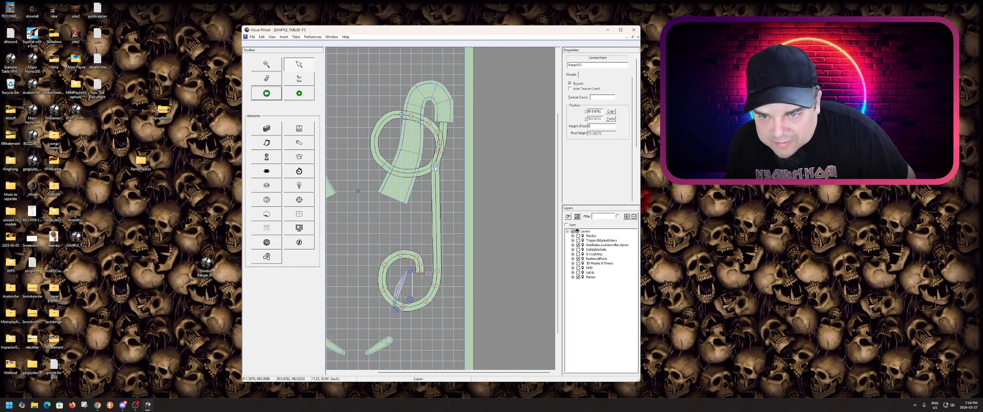
{"action": "mouse_move", "coordinate": [436, 167]}
{"action": "left_mouse_down"}
{"action": "mouse_move", "coordinate": [434, 189]}
{"action": "mouse_move", "coordinate": [433, 168]}
{"action": "left_mouse_up"}
{"action": "right_click", "coordinate": [436, 174]}
{"action": "left_click", "coordinate": [441, 176]}
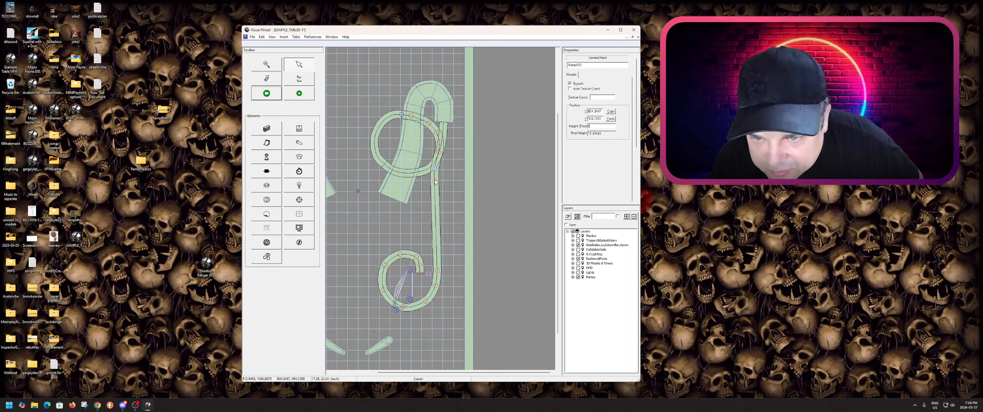
{"action": "left_click", "coordinate": [436, 183]}
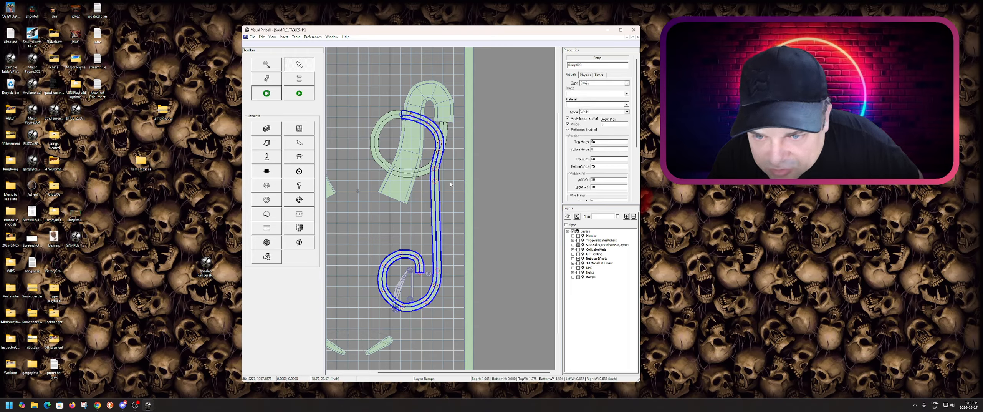
- Move the control points beside the right slingshot inward to make the wire ramp's long run straight and vertical
{"action": "left_click", "coordinate": [436, 271]}
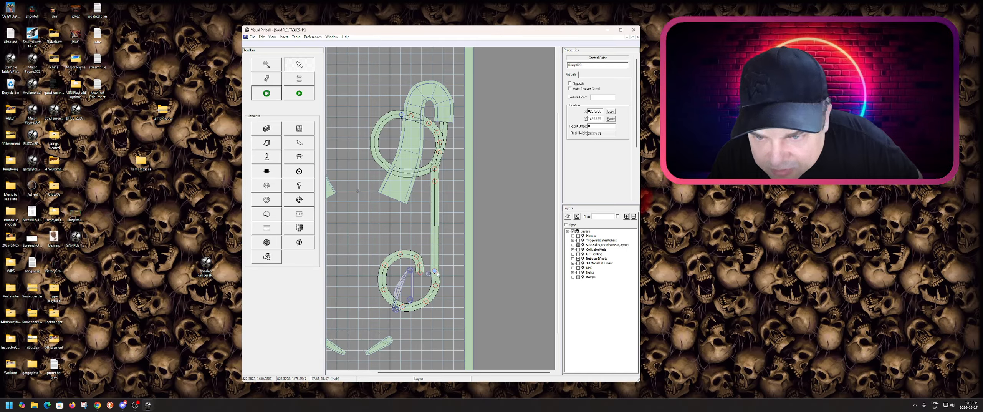
{"action": "left_click", "coordinate": [434, 286]}
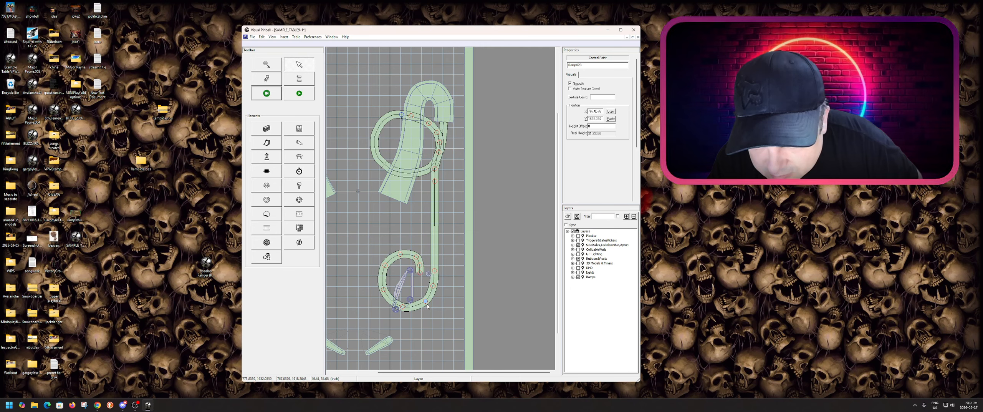
{"action": "left_click", "coordinate": [449, 313]}
{"action": "left_click", "coordinate": [432, 228]}
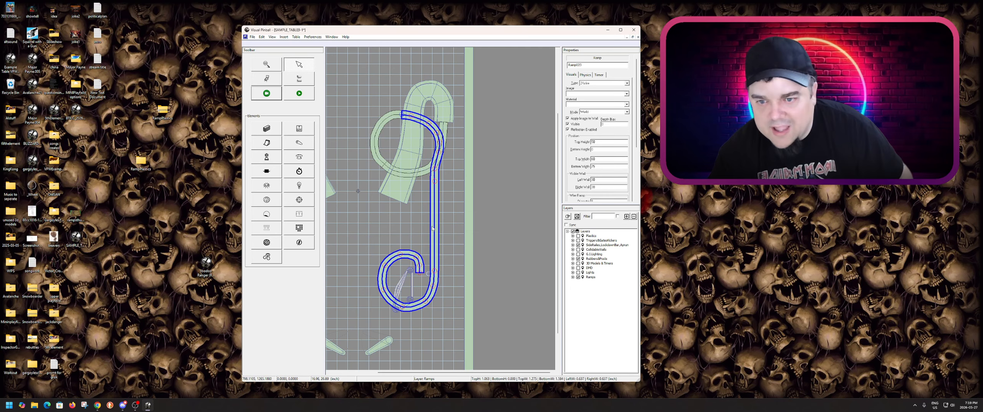
- Check the preceding wire ramp's heights and set the long wire ramp's bottom height to 70 and top height to 65
{"action": "left_click", "coordinate": [396, 116]}
{"action": "left_click", "coordinate": [402, 115]}
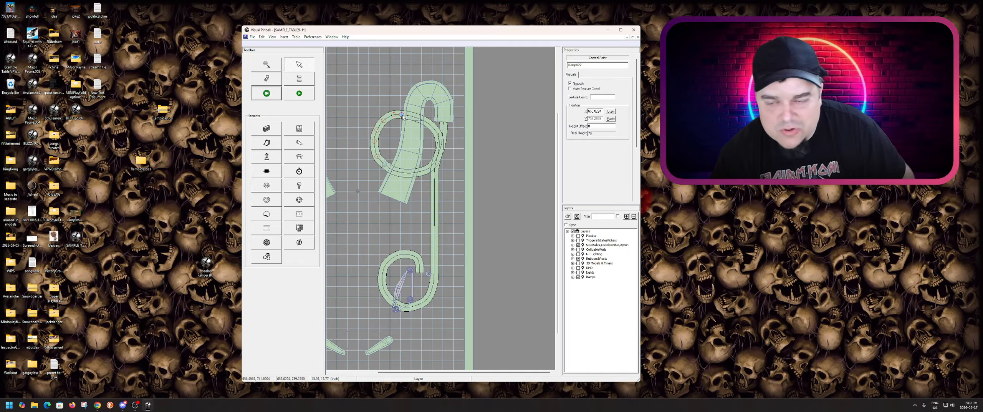
{"action": "left_click", "coordinate": [398, 115]}
{"action": "left_click", "coordinate": [395, 114]}
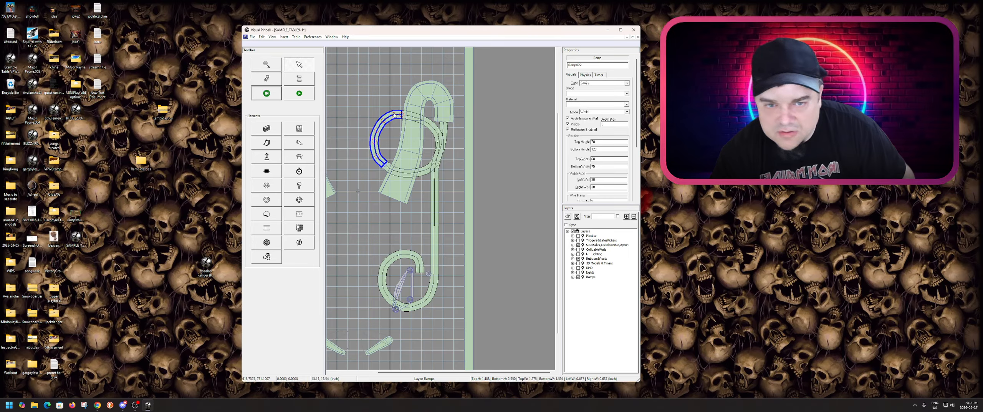
{"action": "left_click", "coordinate": [412, 116]}
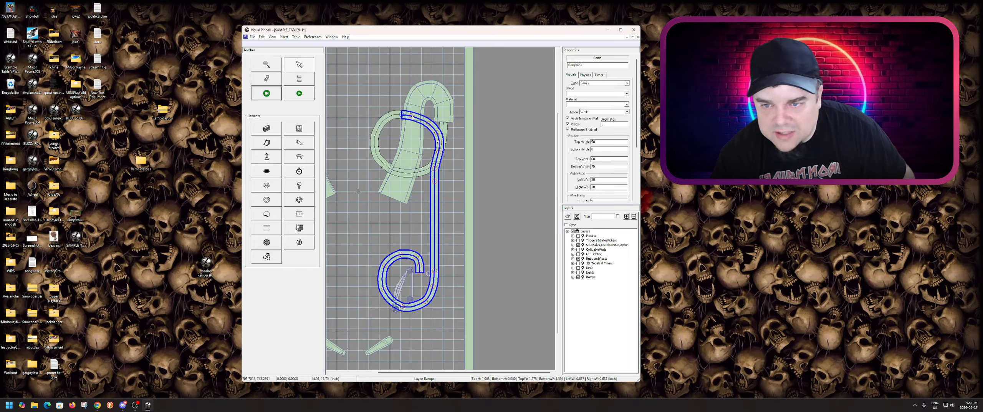
{"action": "double_click", "coordinate": [604, 149]}
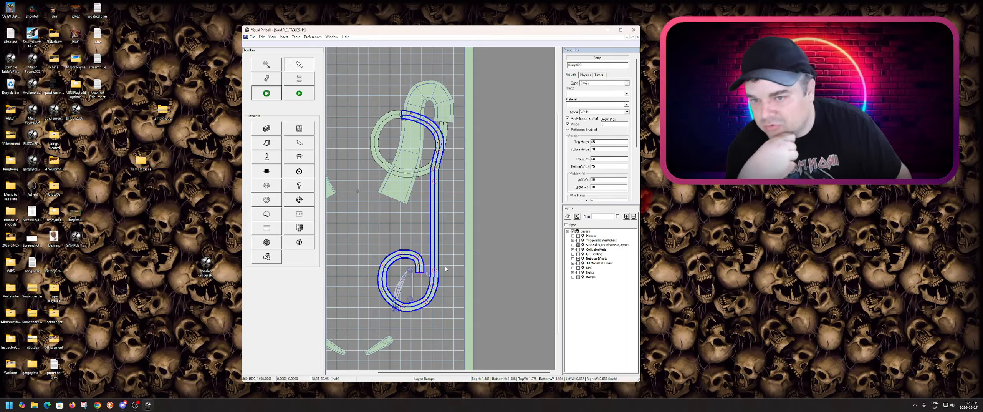
- Select all three connected wire ramps together and assign them the Metal material
{"action": "left_click", "coordinate": [428, 173]}
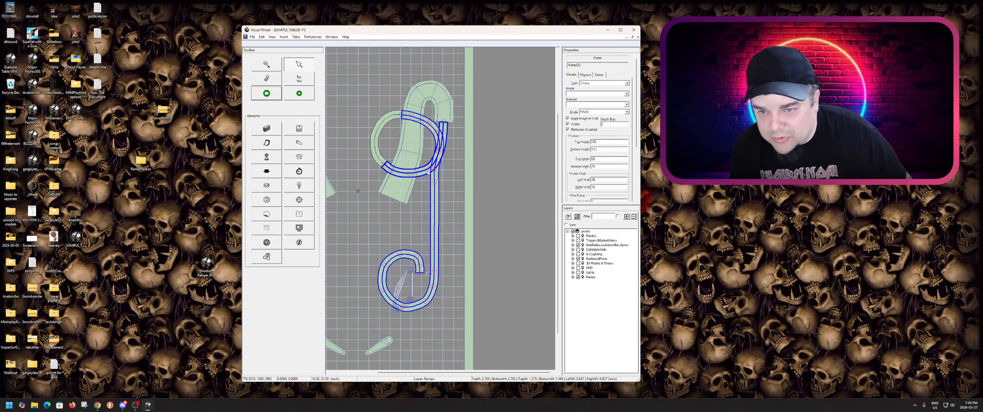
{"action": "left_click", "coordinate": [376, 152]}
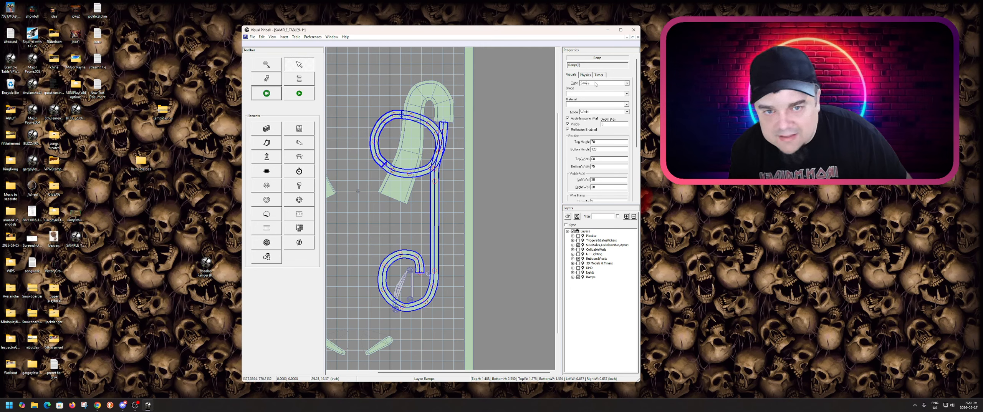
{"action": "left_click", "coordinate": [570, 105]}
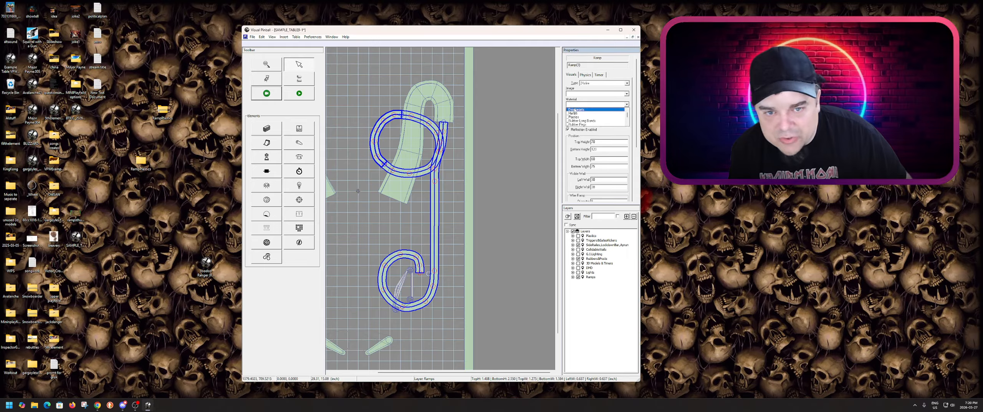
{"action": "key", "text": "m"}
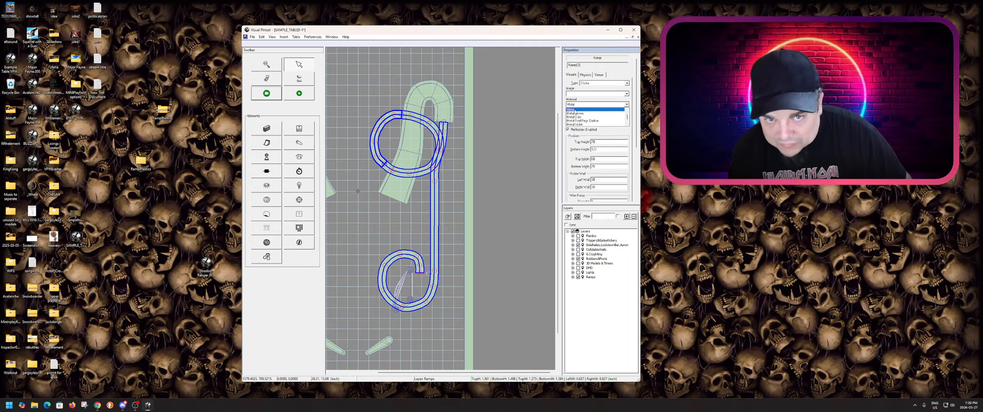
{"action": "left_click", "coordinate": [574, 110]}
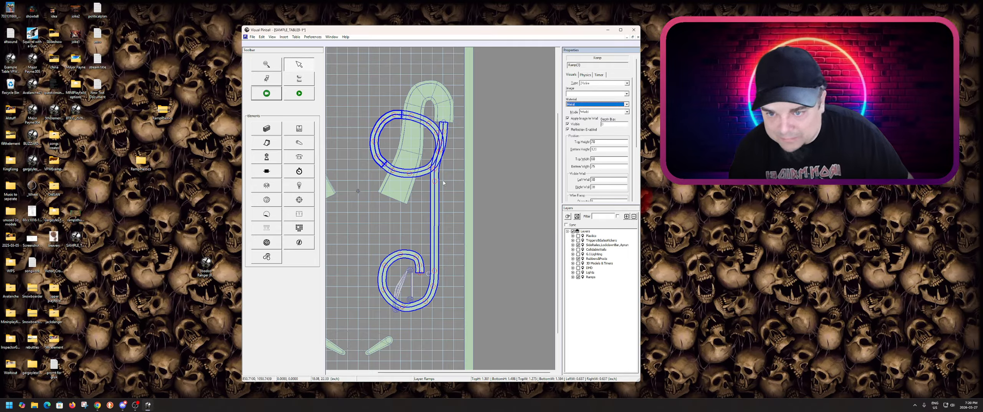
- Start a play-test of the table with the extended metal wire ramps
{"action": "right_click", "coordinate": [438, 196]}
{"action": "left_click", "coordinate": [299, 93]}
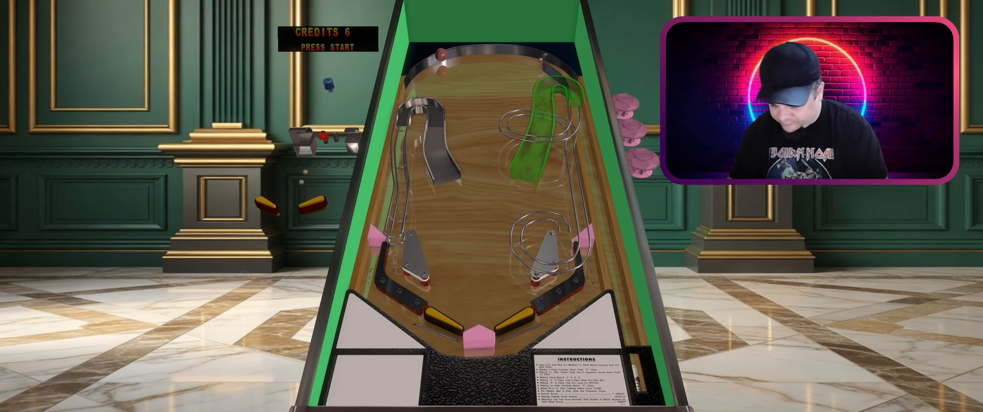
- Start a one-player game and play the ball with both flippers, aiming for the green curved ramp that feeds the wire ramps
{"action": "key", "text": "1"}
{"action": "key", "text": "shift"}
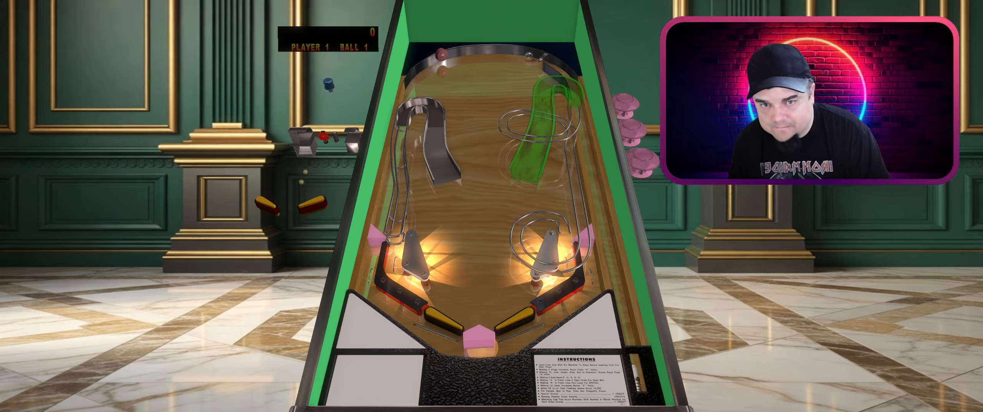
{"action": "key", "text": "shift"}
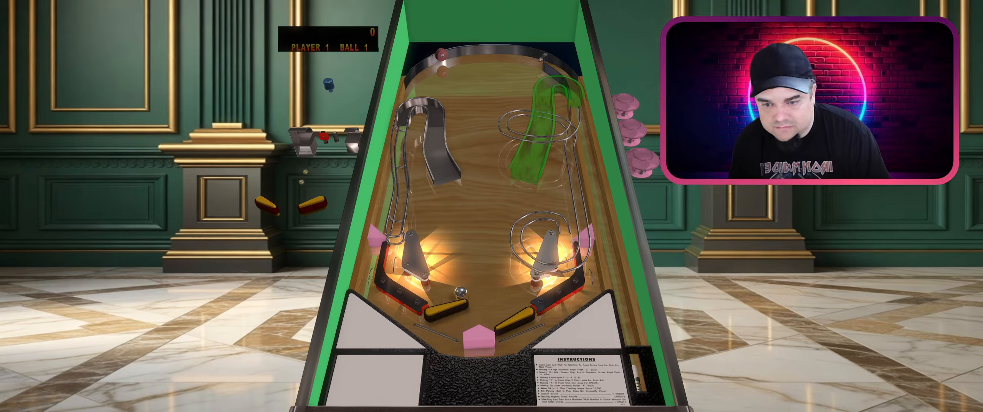
{"action": "key", "text": "Shift_R"}
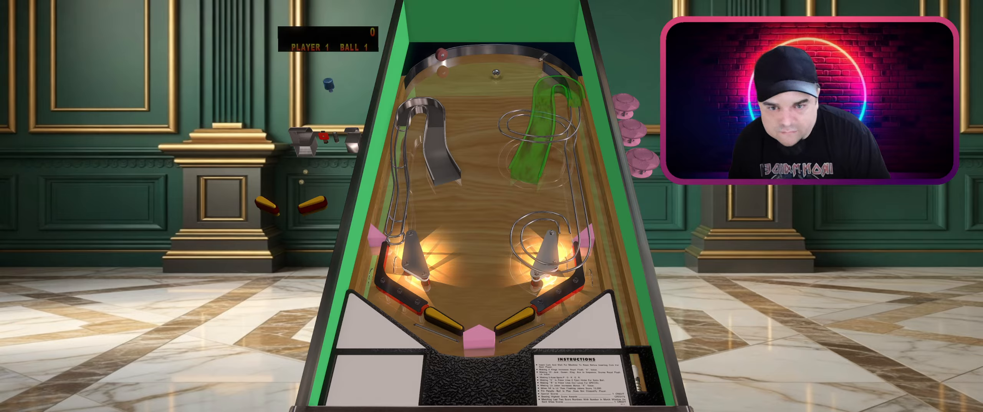
{"action": "key", "text": "Shift_R"}
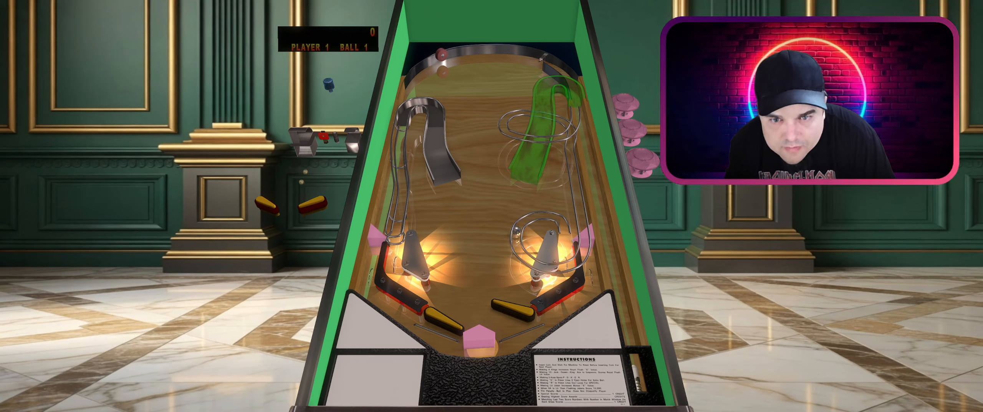
{"action": "key", "text": "Shift_R"}
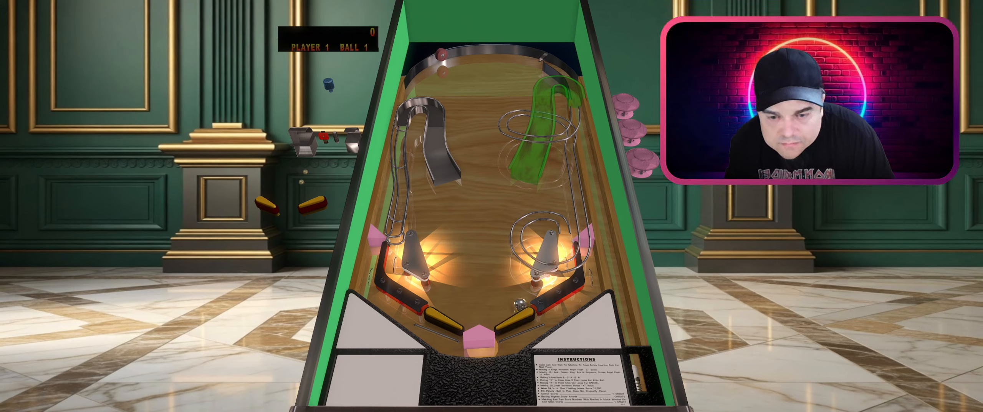
{"action": "key", "text": "Shift_L"}
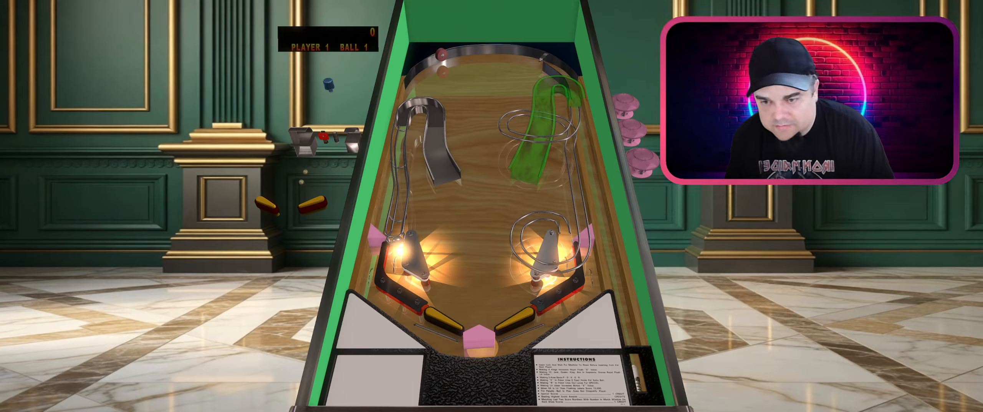
{"action": "key", "text": "Shift_L"}
{"action": "key", "text": "Shift_R"}
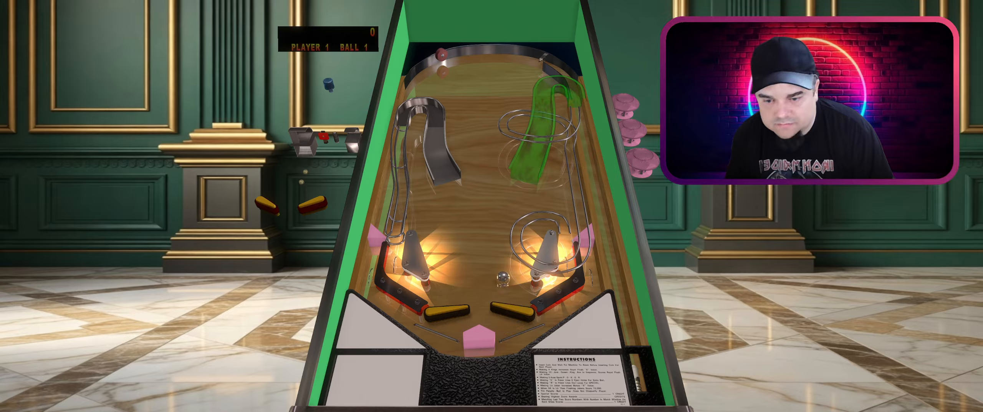
{"action": "key", "text": "Shift_R"}
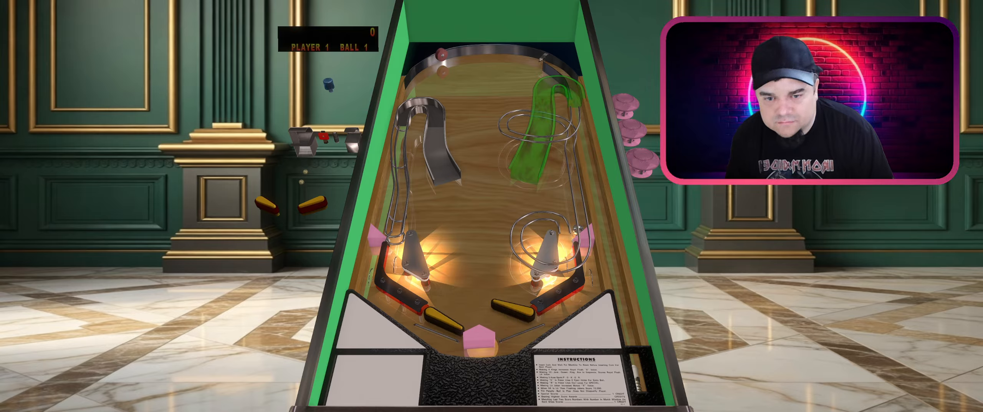
{"action": "key", "text": "Shift_R"}
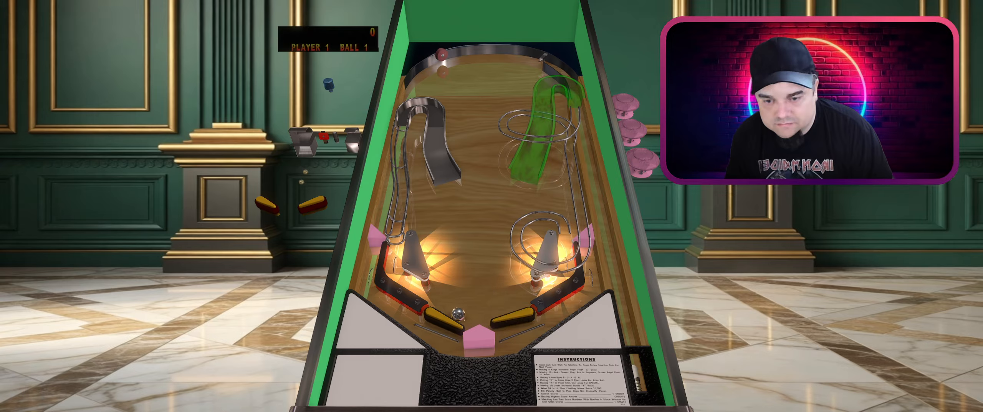
{"action": "key", "text": "Shift_L"}
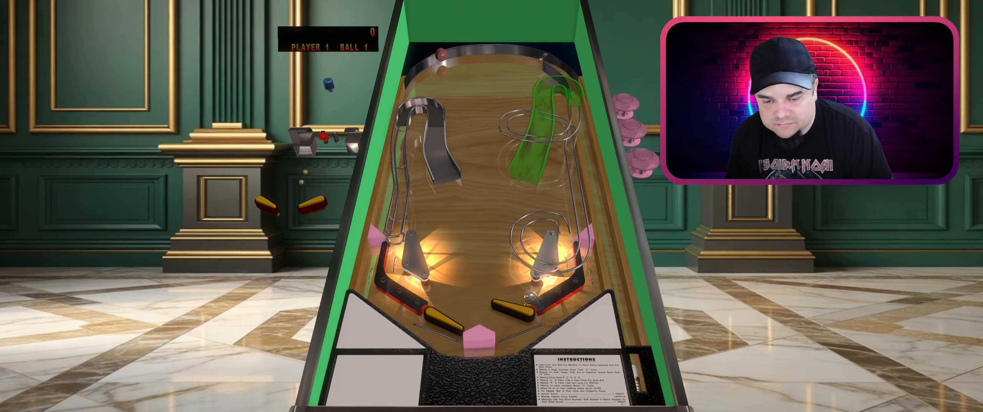
{"action": "key", "text": "Shift_L"}
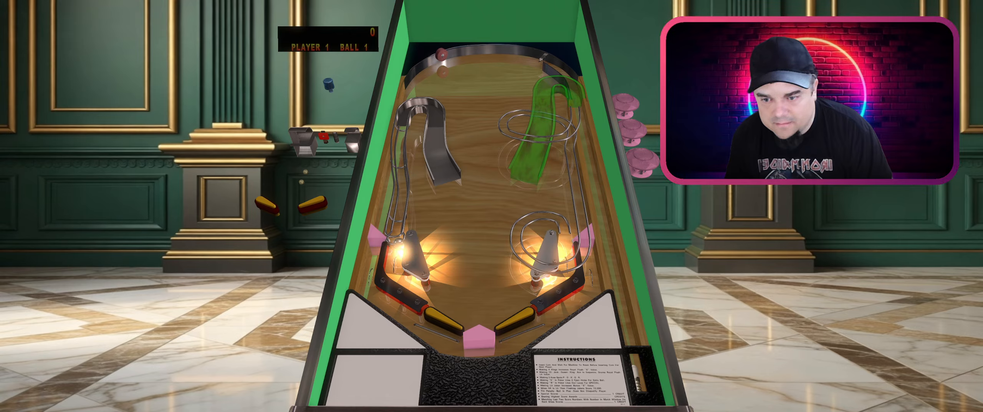
{"action": "key", "text": "Shift_L"}
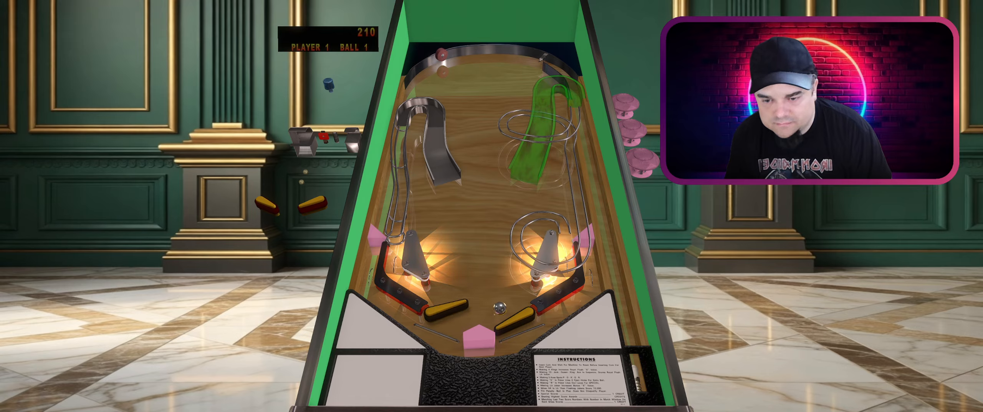
{"action": "key", "text": "Shift_L"}
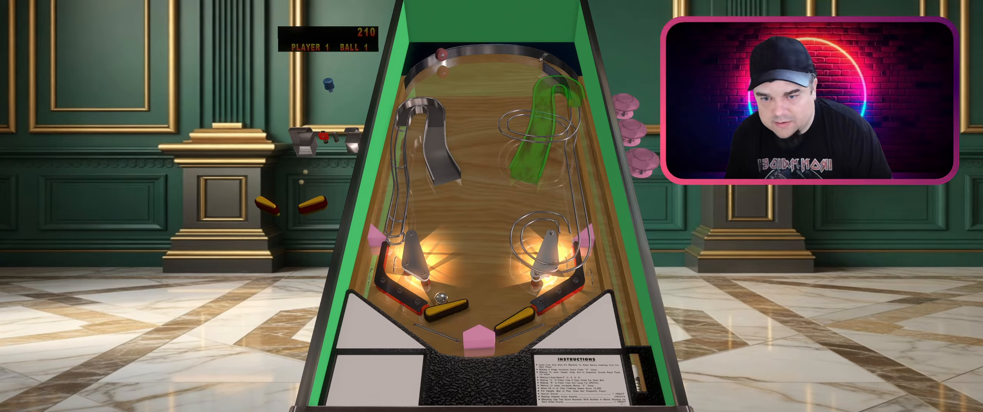
{"action": "key", "text": "Shift_R"}
{"action": "key", "text": "Shift_L"}
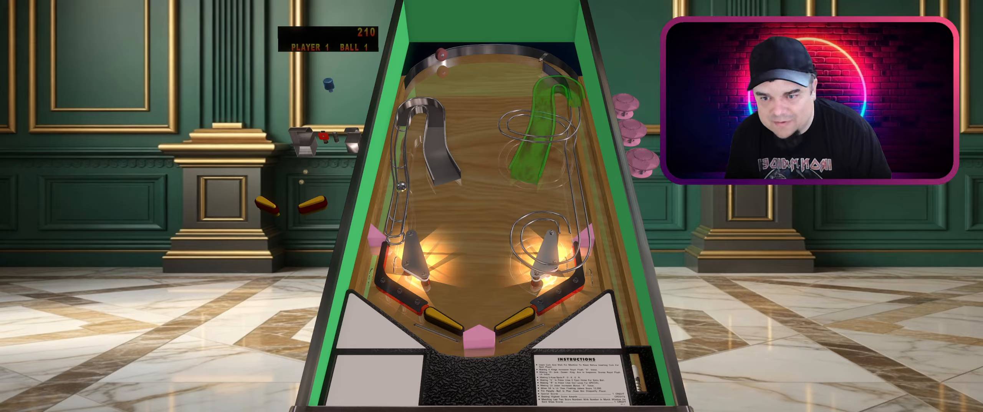
{"action": "key", "text": "Shift_L"}
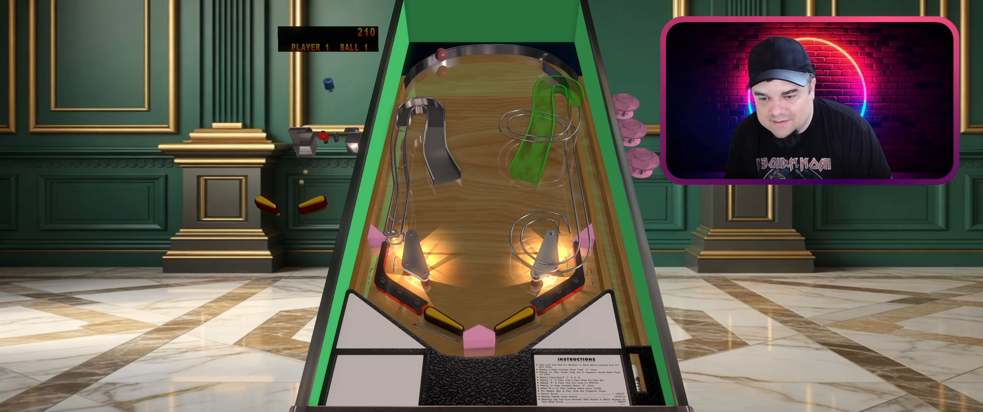
{"action": "key", "text": "Shift_L"}
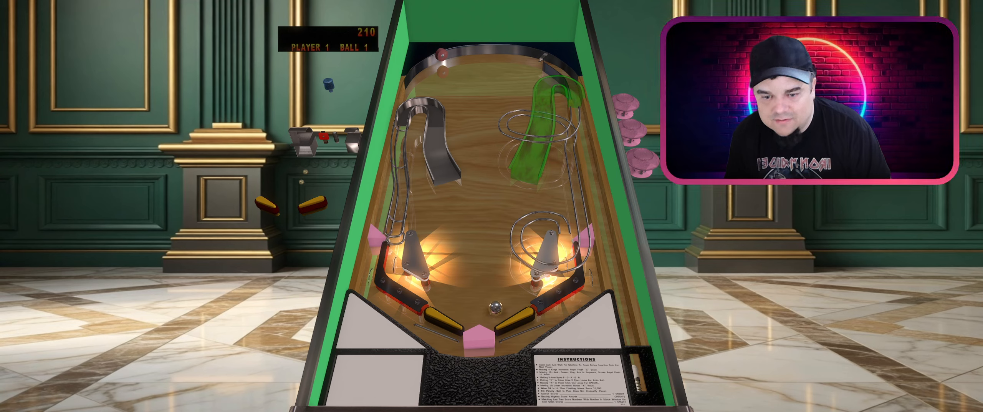
{"action": "key", "text": "Shift_L"}
{"action": "key", "text": "Shift_L"}
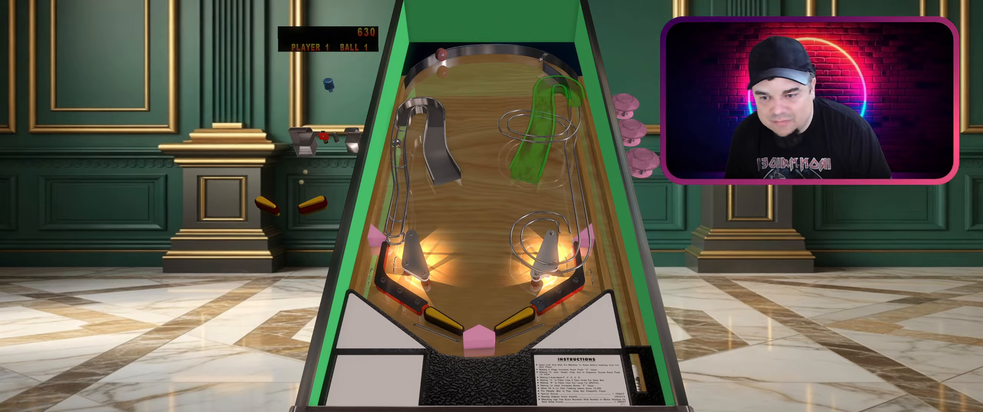
{"action": "key", "text": "Shift_L"}
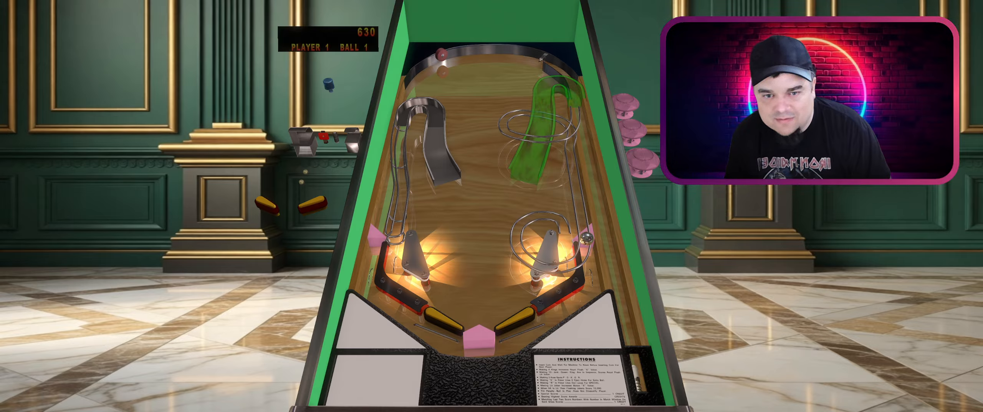
{"action": "key", "text": "Shift_R"}
{"action": "key", "text": "Shift_L"}
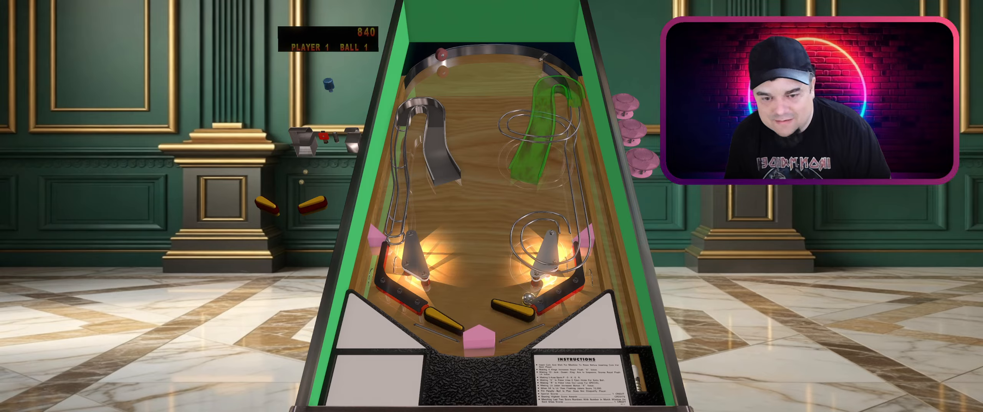
{"action": "key", "text": "Shift_L"}
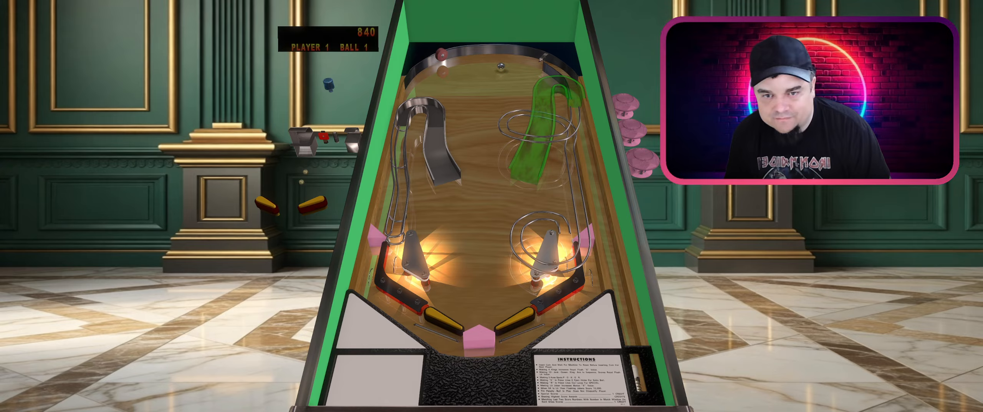
{"action": "key", "text": "Shift_L"}
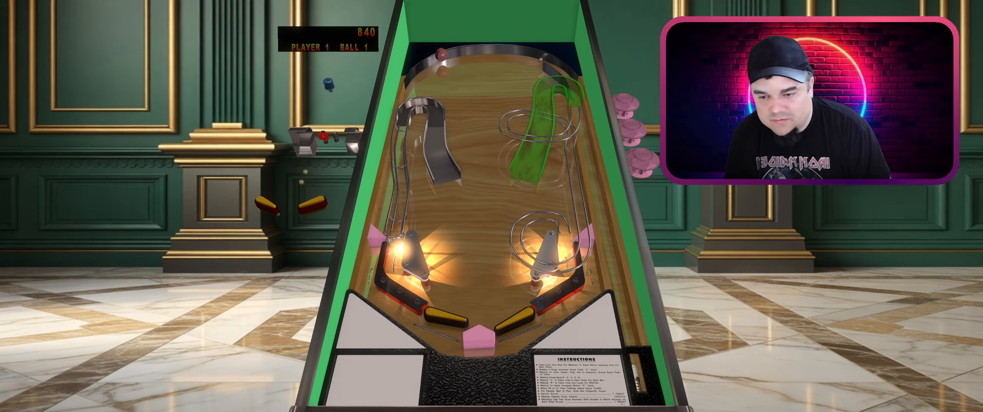
{"action": "key", "text": "Shift_L"}
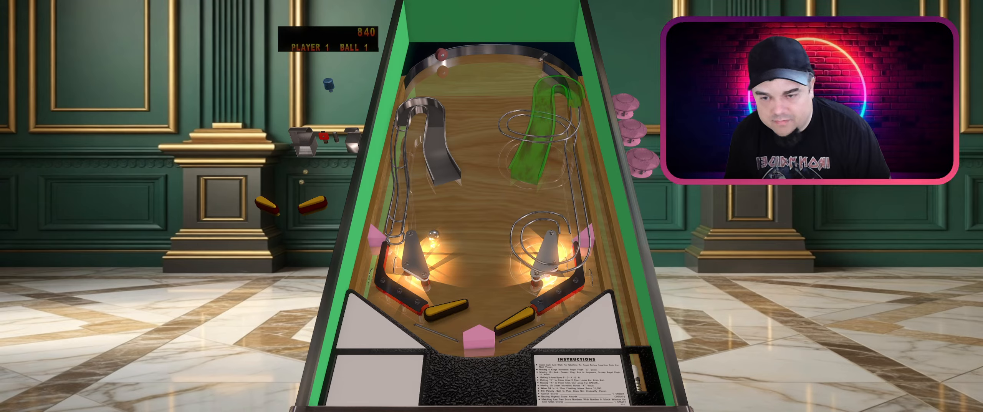
{"action": "key", "text": "Shift_L"}
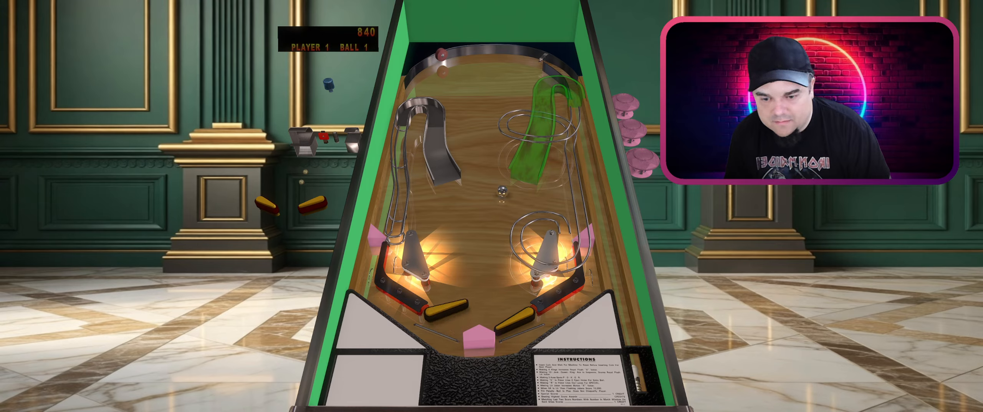
{"action": "key", "text": "Shift_L"}
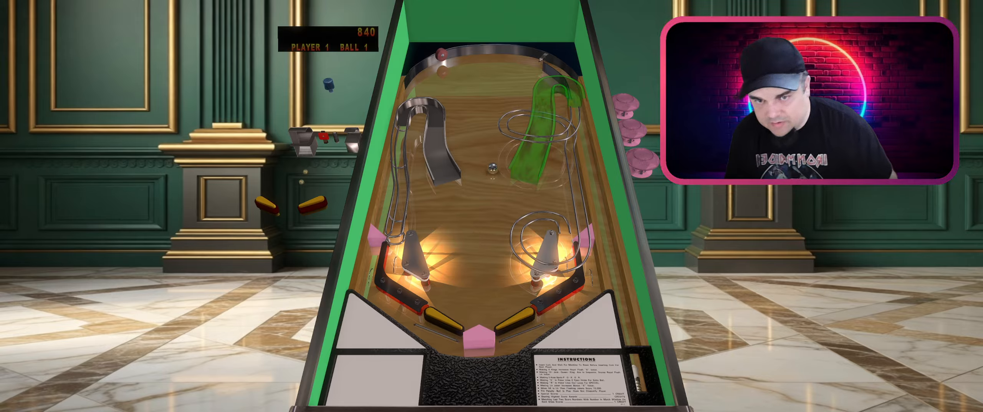
{"action": "key", "text": "Shift_L"}
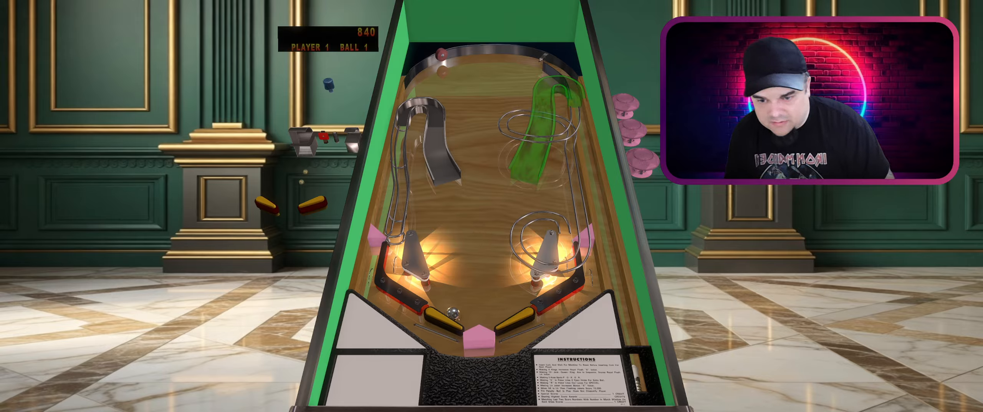
{"action": "key", "text": "Shift_L"}
{"action": "key", "text": "Shift_R"}
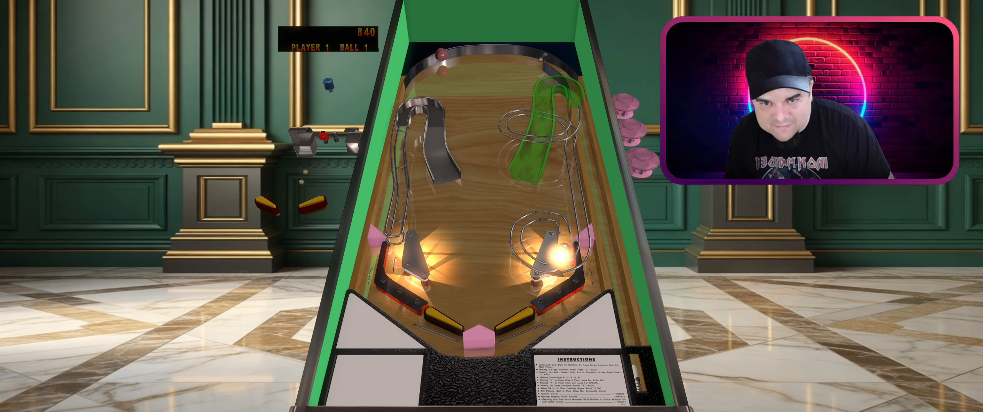
{"action": "key", "text": "Shift_R"}
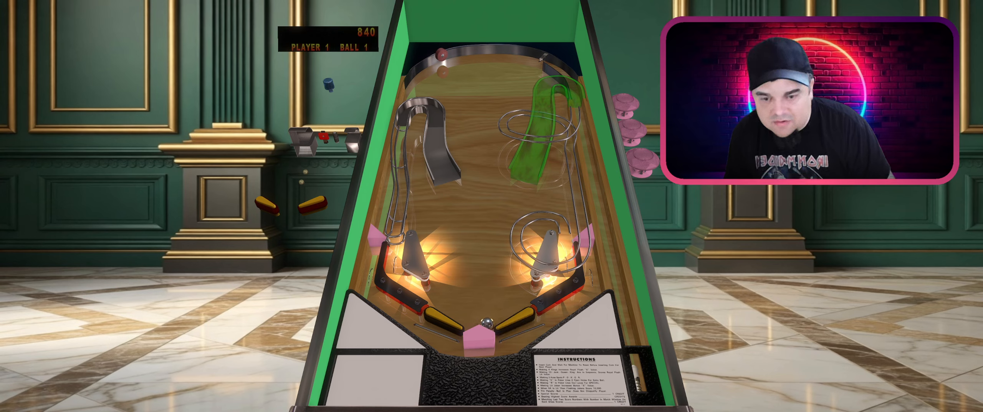
{"action": "key", "text": "Shift_R"}
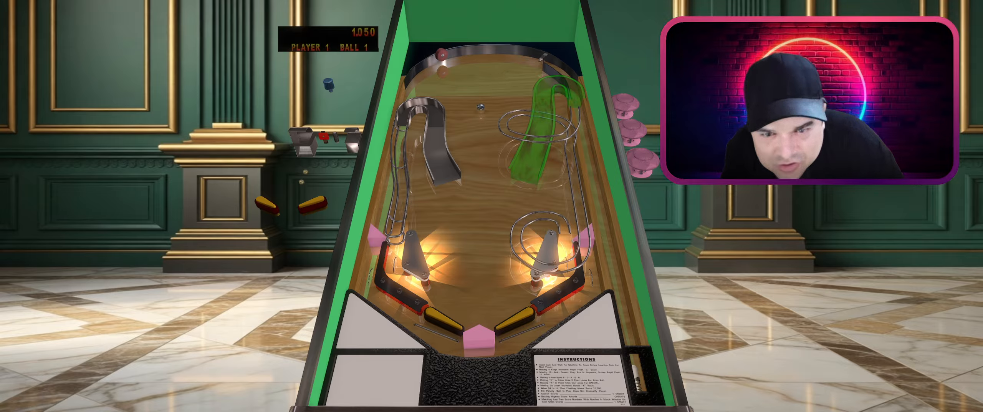
- Open the debugger beside the table and use ball control to guide the ball through the green ramp and wire ramps into the slingshot loop
{"action": "key", "text": "Escape"}
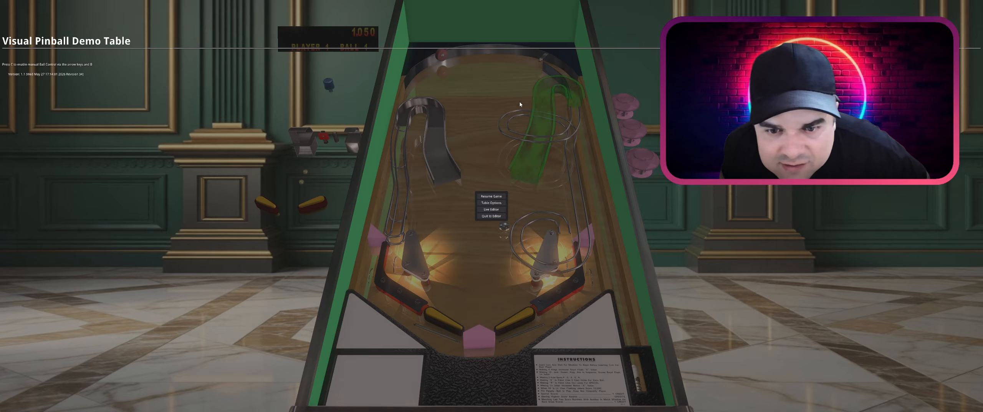
{"action": "left_click", "coordinate": [491, 196]}
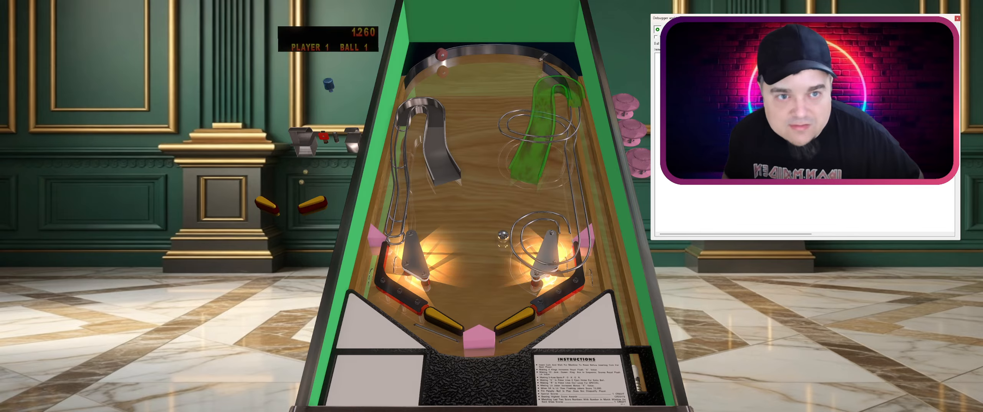
{"action": "left_click_drag", "start_coordinate": [707, 21], "coordinate": [67, 164]}
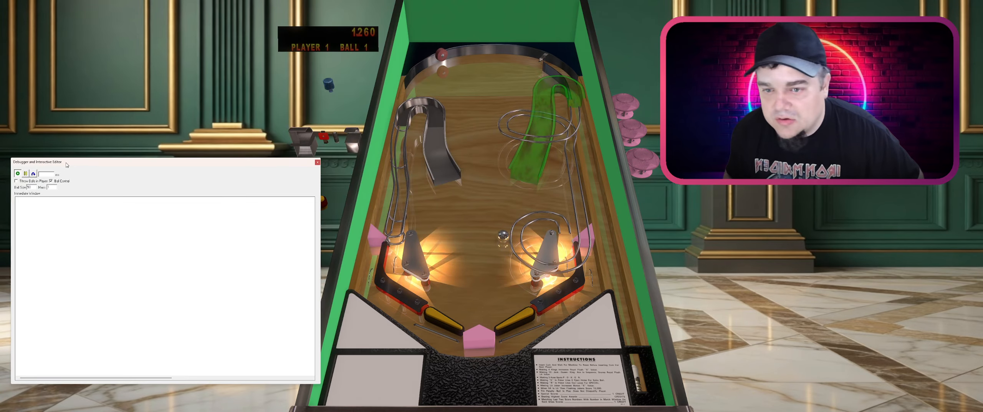
{"action": "left_click_drag", "start_coordinate": [503, 234], "coordinate": [562, 82]}
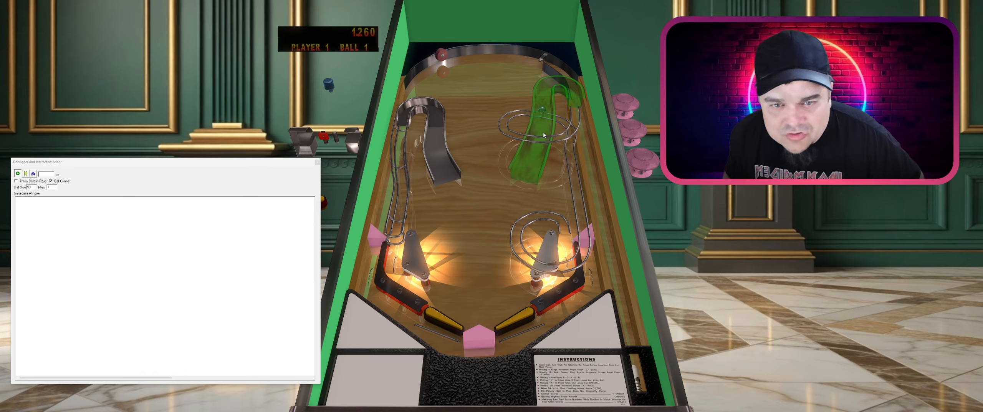
{"action": "left_click_drag", "start_coordinate": [527, 130], "coordinate": [554, 229]}
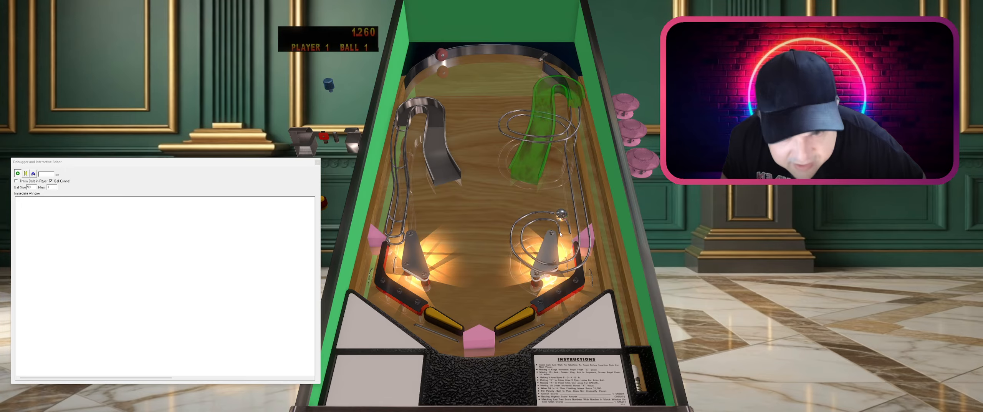
- Quit the play-test and return to the editor at the wire loop around the right slingshot
{"action": "key", "text": "Escape"}
{"action": "key", "text": "Escape"}
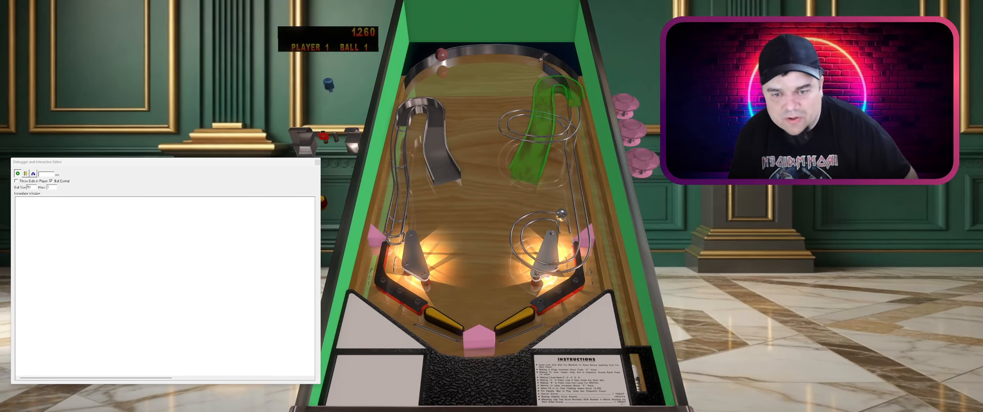
{"action": "key", "text": "q"}
{"action": "scroll", "coordinate": [437, 202], "scroll_direction": "up", "scroll_amount": 2}
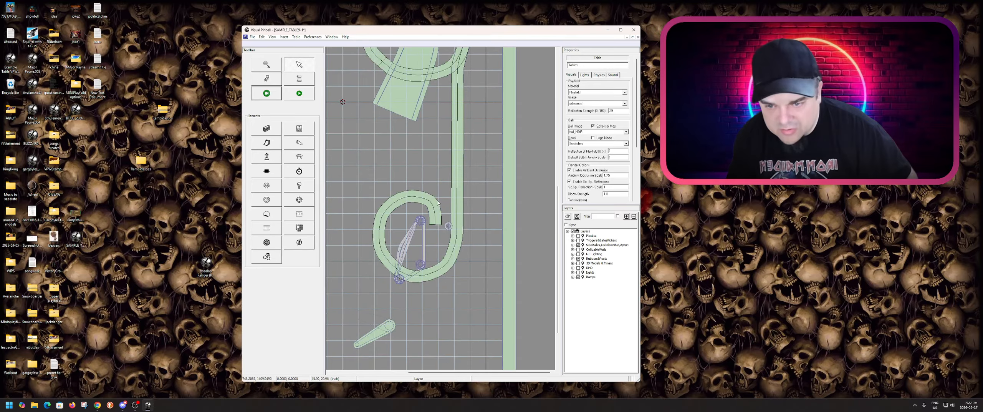
- Smooth the free end of the wire loop around the right slingshot by repositioning its last control points
{"action": "left_click", "coordinate": [434, 214]}
{"action": "scroll", "coordinate": [453, 202], "scroll_direction": "up", "scroll_amount": 3}
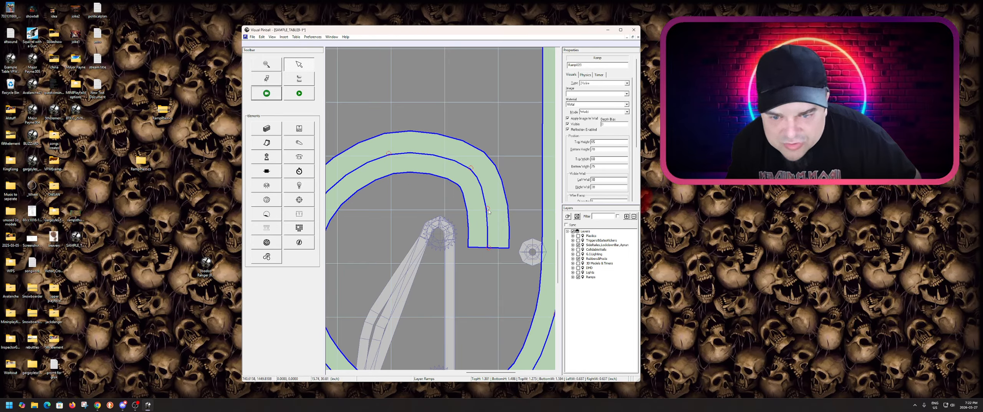
{"action": "left_click", "coordinate": [489, 209]}
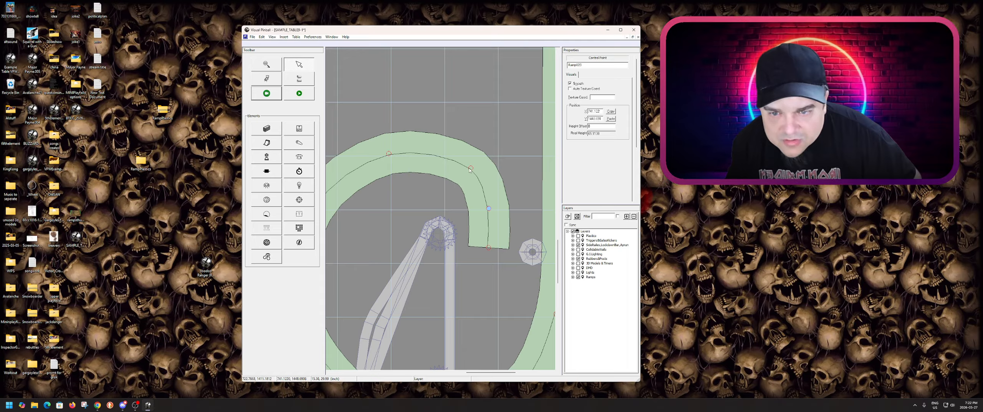
{"action": "left_click_drag", "start_coordinate": [470, 169], "coordinate": [457, 166]}
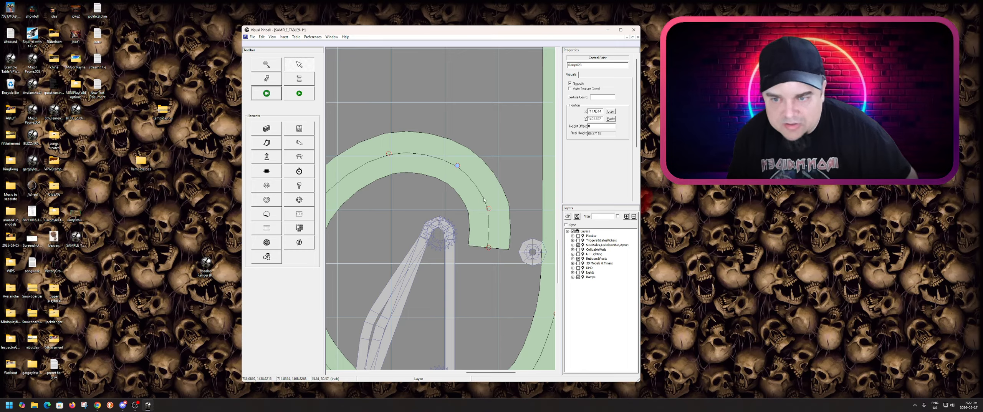
{"action": "left_click", "coordinate": [489, 247]}
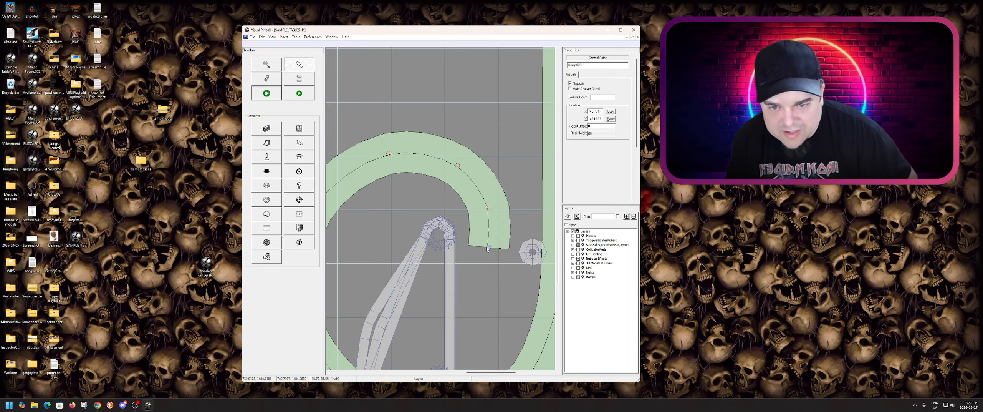
{"action": "left_click_drag", "start_coordinate": [487, 248], "coordinate": [490, 248]}
- Shift a control point on the lower curve of the slingshot wire loop slightly upward to even out its shape
{"action": "scroll", "coordinate": [473, 254], "scroll_direction": "down", "scroll_amount": 3}
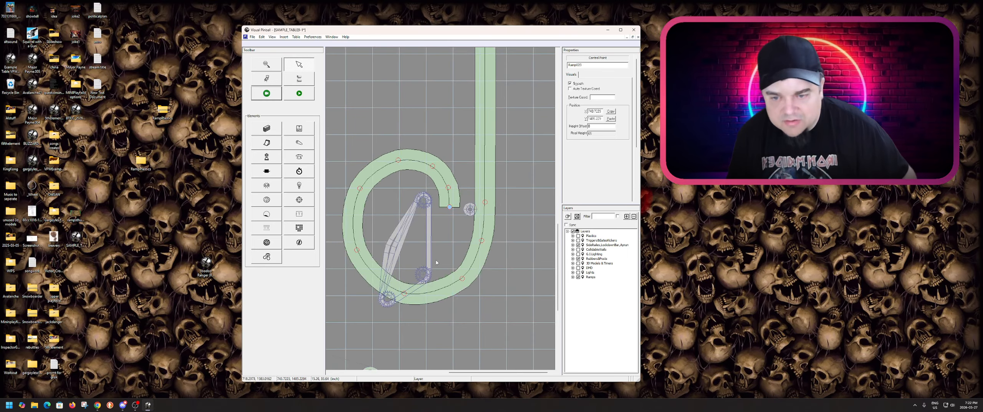
{"action": "scroll", "coordinate": [398, 233], "scroll_direction": "up", "scroll_amount": 2}
{"action": "left_click_drag", "start_coordinate": [400, 233], "coordinate": [398, 225]}
{"action": "scroll", "coordinate": [398, 224], "scroll_direction": "down", "scroll_amount": 2}
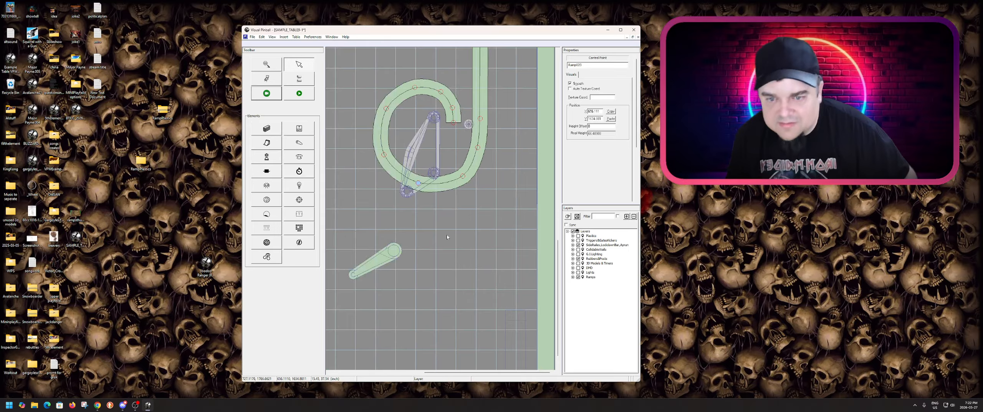
- Compare the height and width properties of the two wire ramps that meet at the upper loop over the green ramp
{"action": "scroll", "coordinate": [446, 222], "scroll_direction": "up", "scroll_amount": 6}
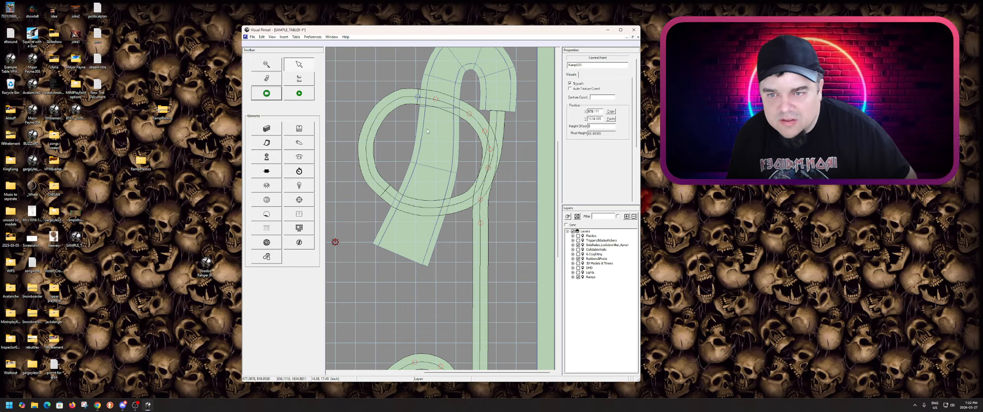
{"action": "scroll", "coordinate": [427, 131], "scroll_direction": "up", "scroll_amount": 3}
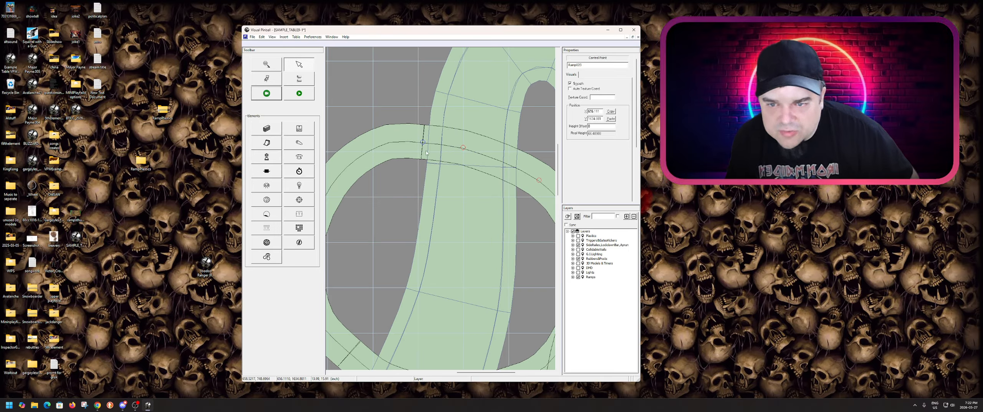
{"action": "left_click", "coordinate": [427, 163]}
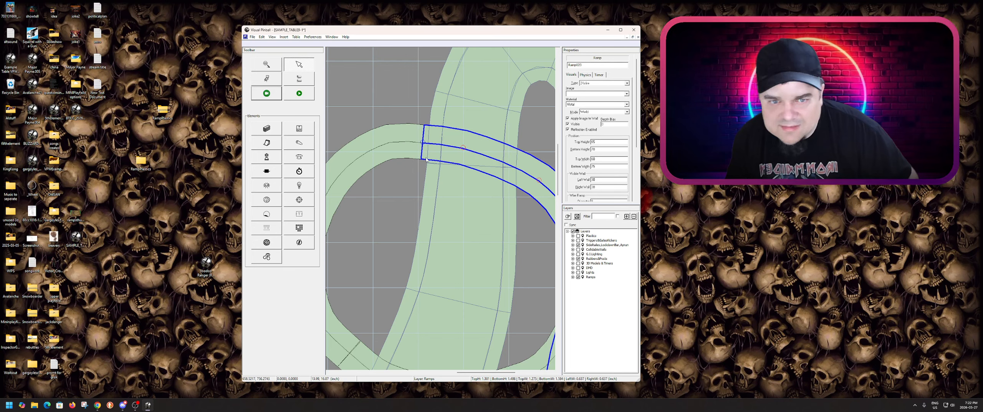
{"action": "left_click", "coordinate": [415, 147]}
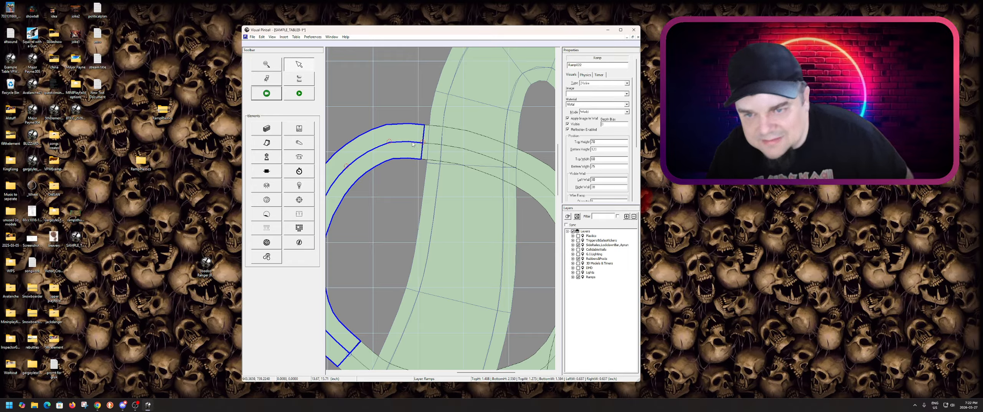
{"action": "left_click", "coordinate": [424, 152]}
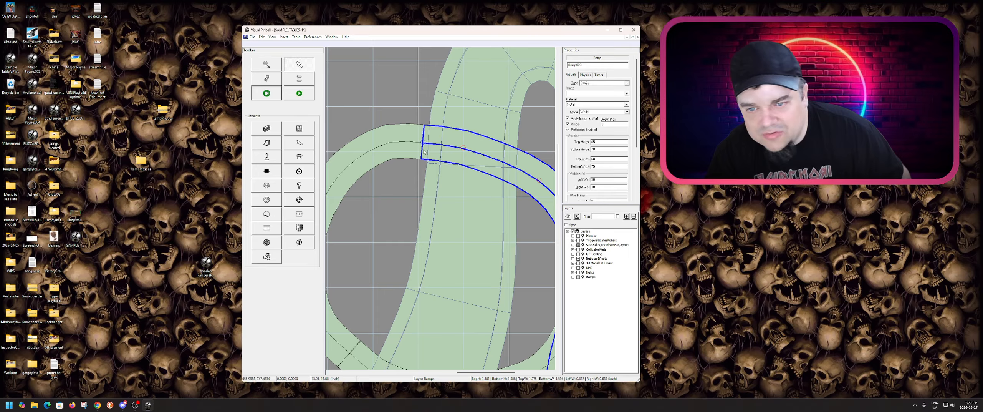
{"action": "left_click", "coordinate": [410, 150]}
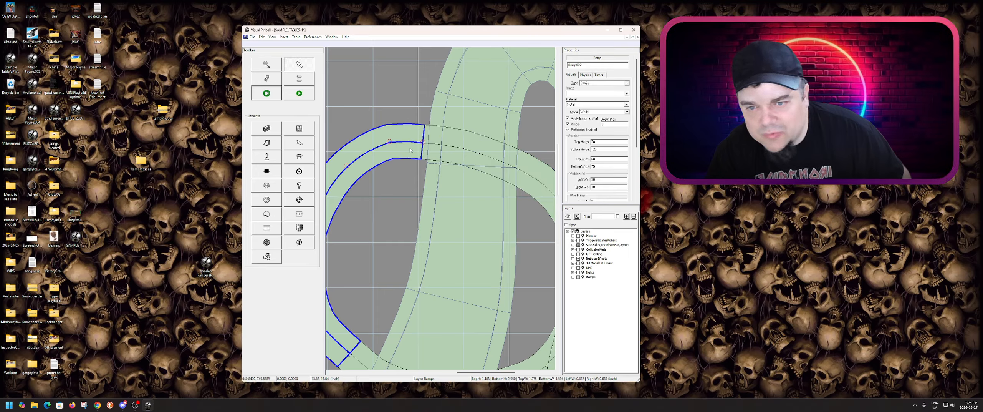
{"action": "left_click", "coordinate": [425, 150]}
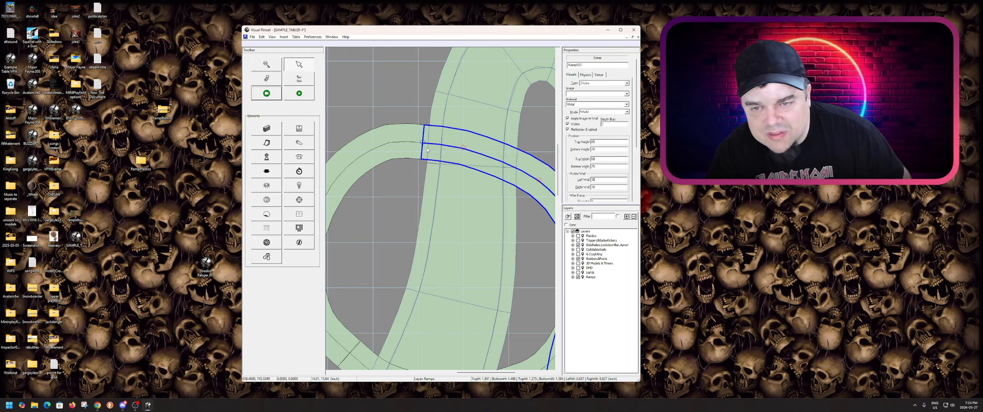
- Play-test the table to view the upper wire loop, and quit back to the editor
{"action": "key", "text": "F5"}
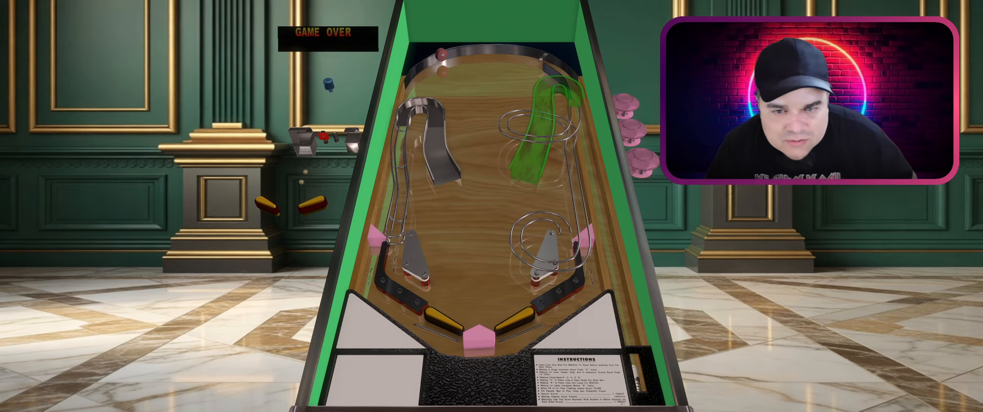
{"action": "key", "text": "Escape"}
{"action": "left_click", "coordinate": [500, 218]}
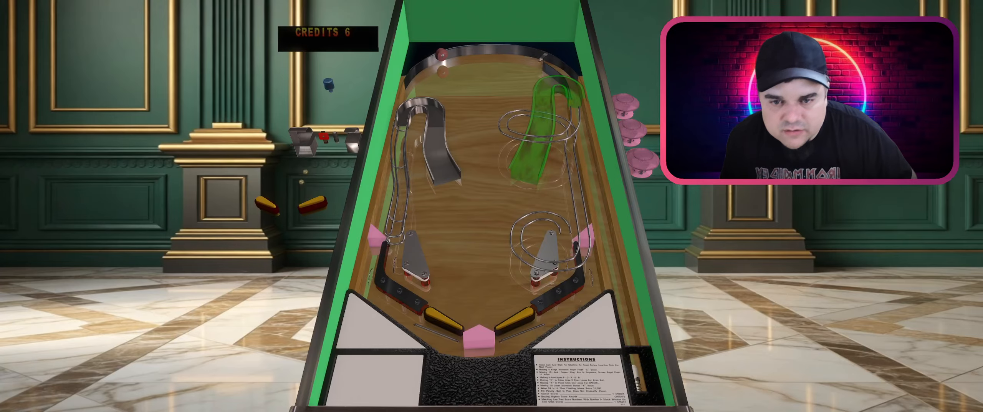
- Inspect the control points of both wire ramps around their junction on the upper loop
{"action": "left_click", "coordinate": [425, 145]}
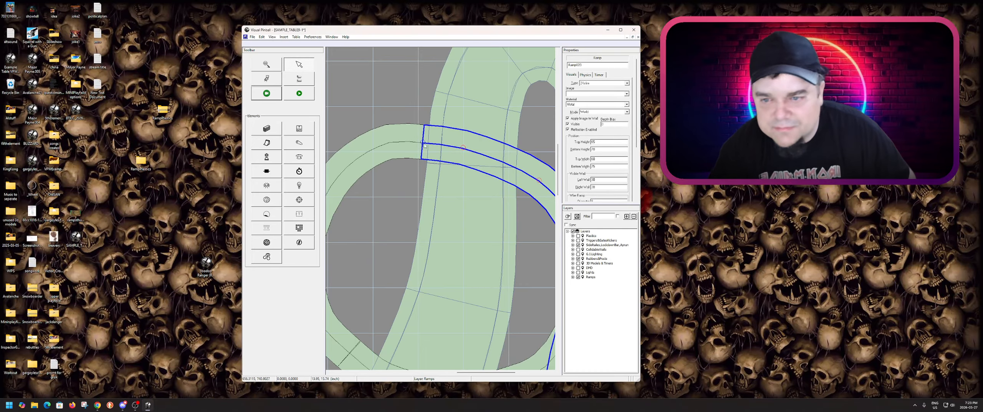
{"action": "left_click", "coordinate": [463, 148]}
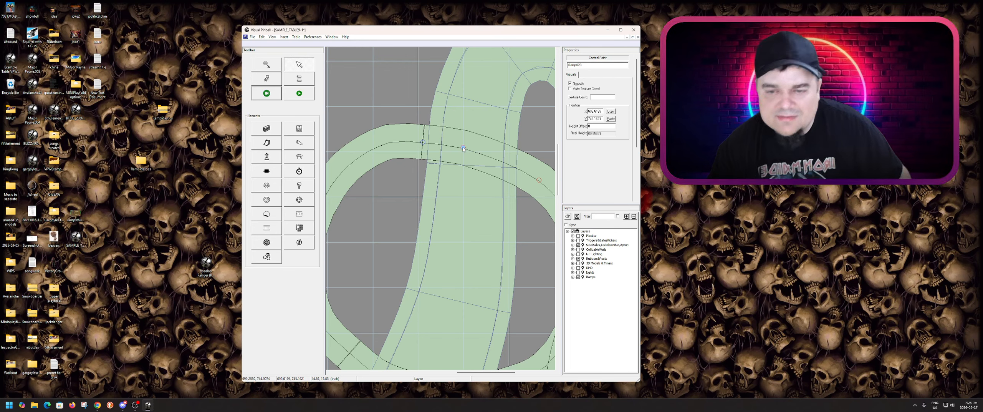
{"action": "left_click", "coordinate": [399, 149]}
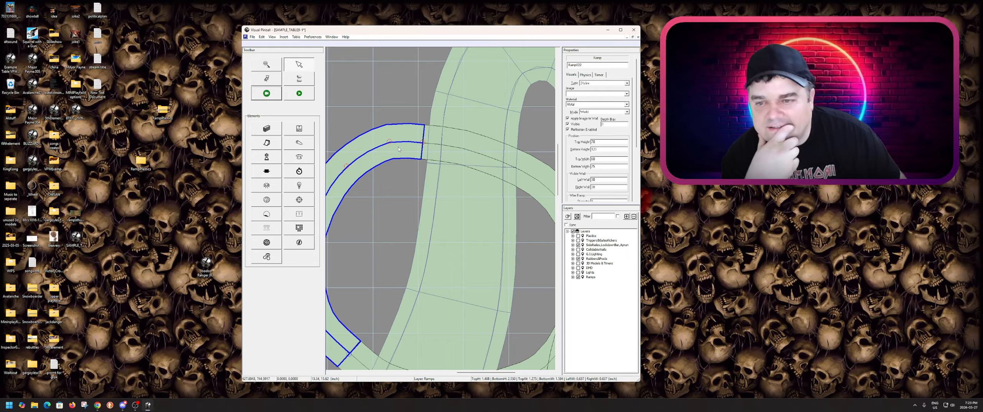
{"action": "left_click", "coordinate": [424, 143]}
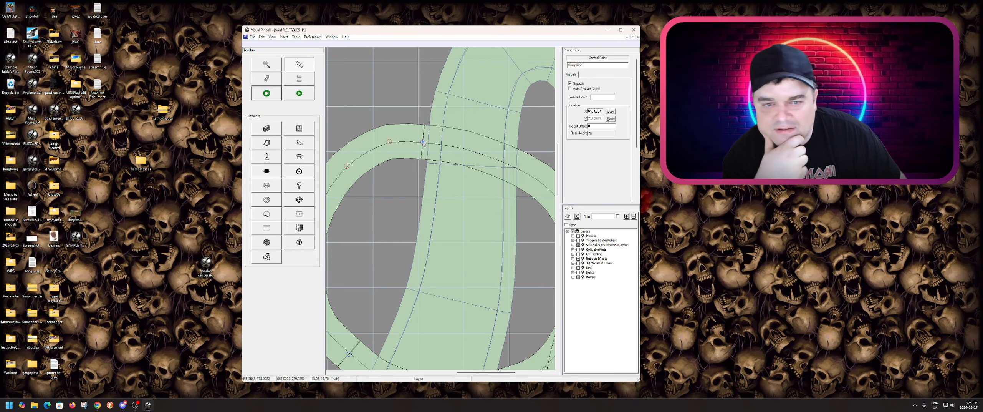
{"action": "left_click", "coordinate": [412, 143]}
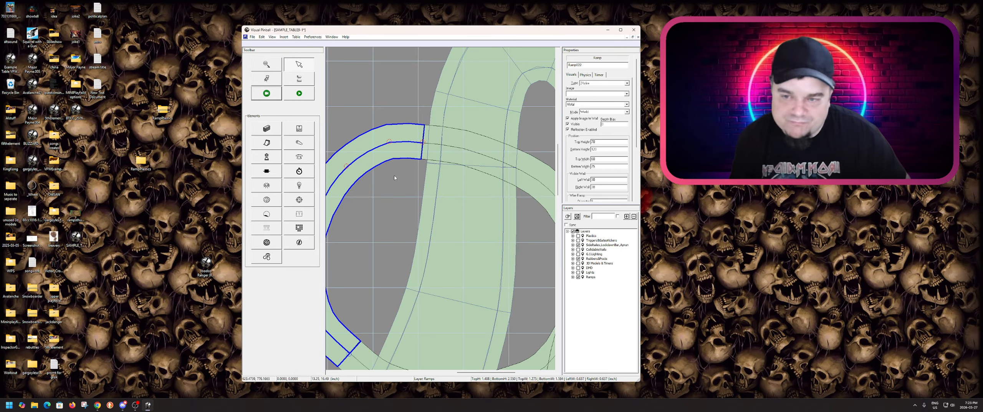
{"action": "scroll", "coordinate": [413, 176], "scroll_direction": "down", "scroll_amount": 1}
{"action": "scroll", "coordinate": [447, 232], "scroll_direction": "up", "scroll_amount": 1}
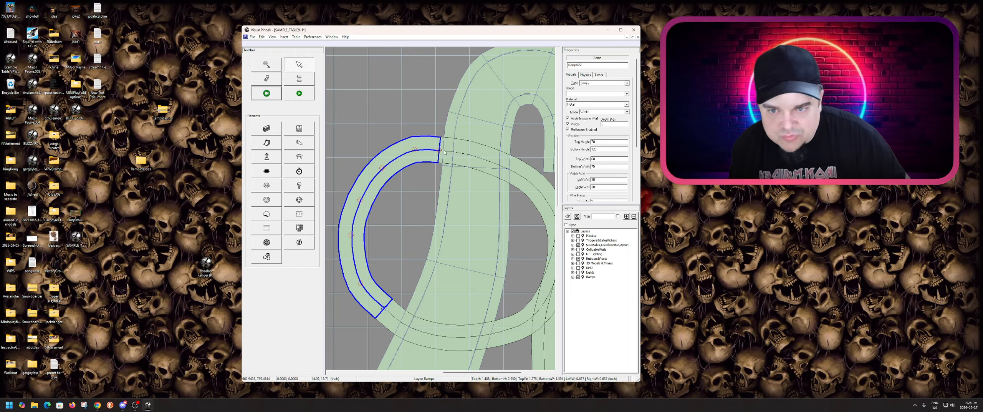
- Try a top height of 80 for the wire ramp forming the left half of the upper loop
{"action": "left_click", "coordinate": [596, 142]}
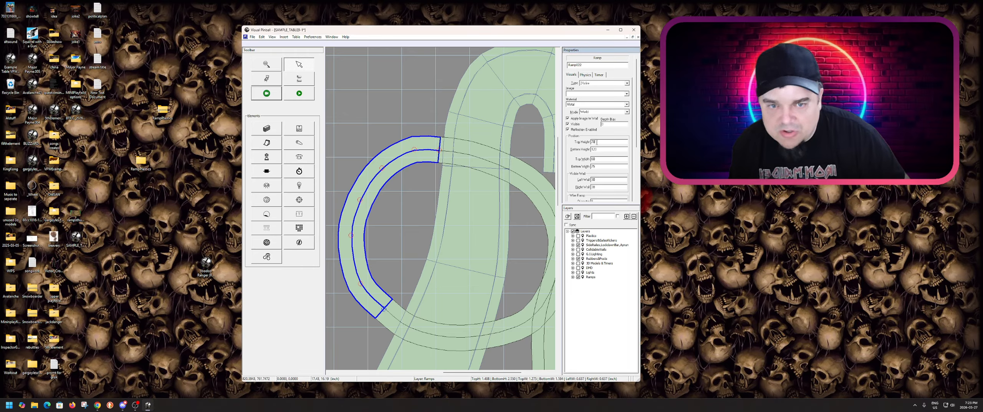
{"action": "double_click", "coordinate": [597, 142]}
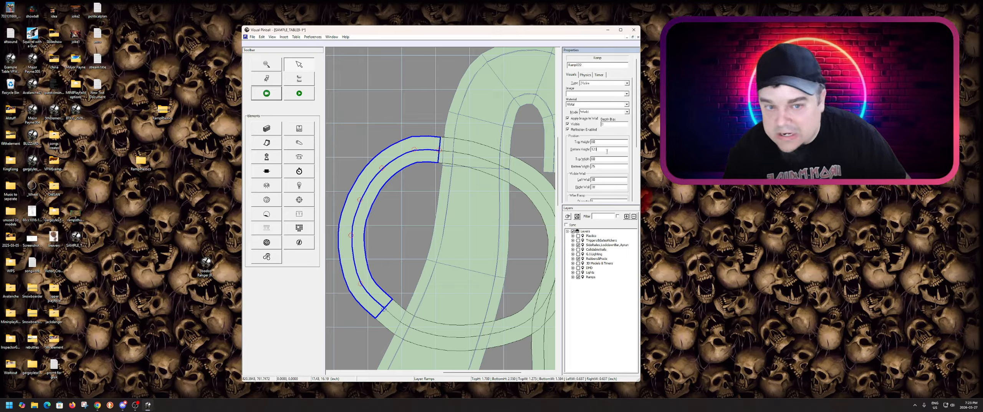
{"action": "left_click", "coordinate": [415, 185]}
- Try a height offset of 10 on the left half-loop ramp's end control point at the junction
{"action": "left_click", "coordinate": [433, 153]}
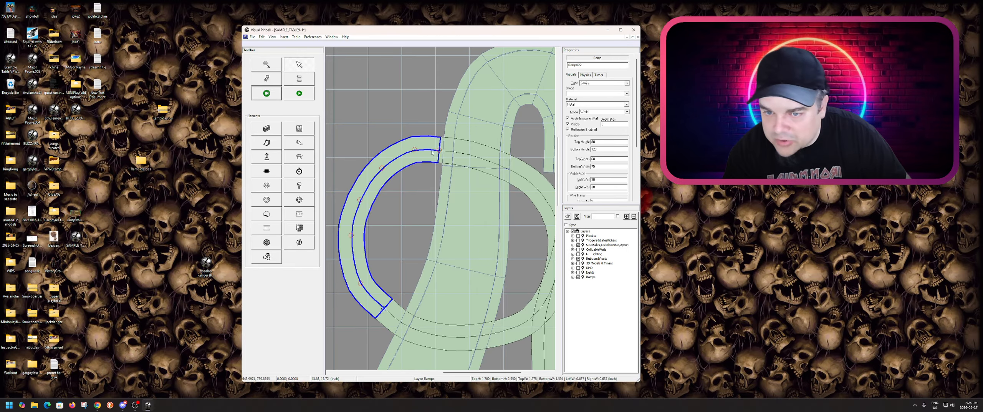
{"action": "left_click", "coordinate": [439, 151]}
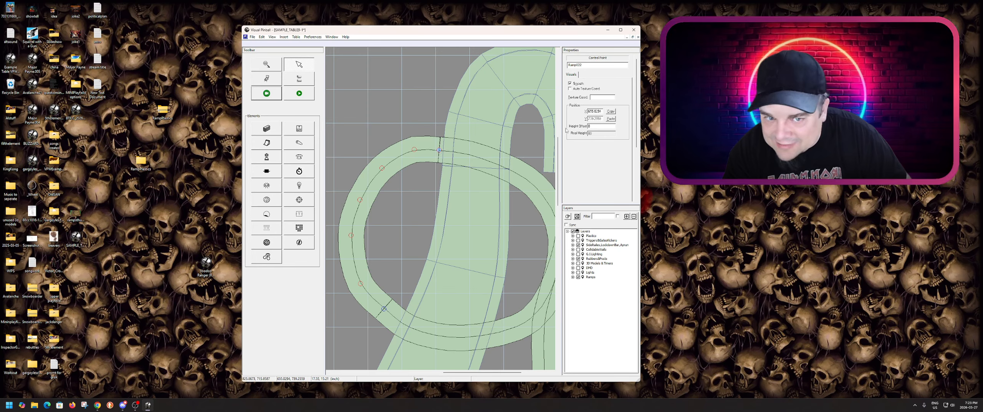
{"action": "double_click", "coordinate": [598, 126]}
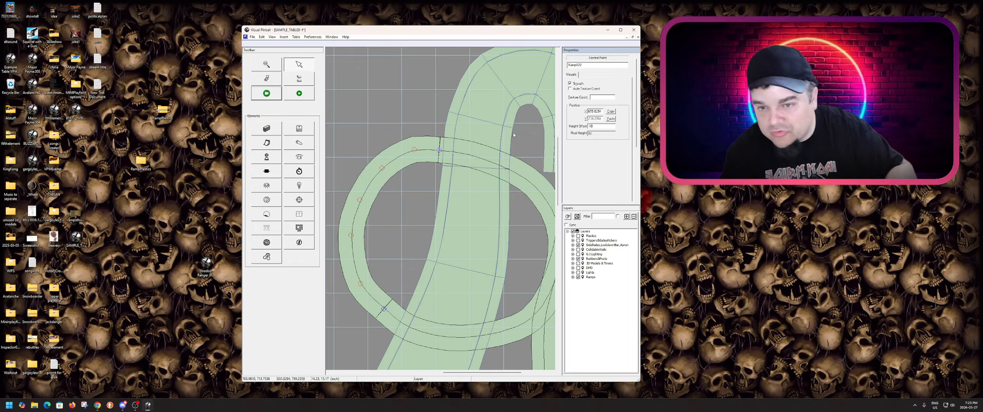
{"action": "left_click", "coordinate": [432, 149]}
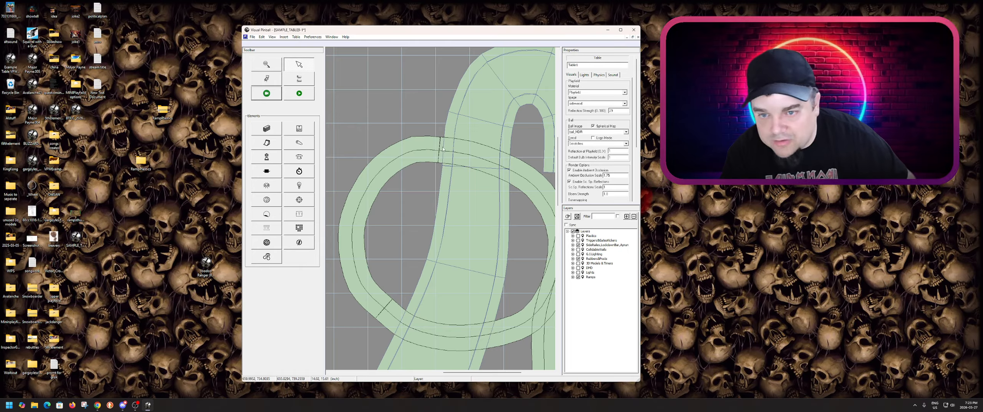
- Play-test the table to check how the adjusted ramp ends meet in the upper wire loop, and quit the test
{"action": "left_click", "coordinate": [443, 149]}
{"action": "left_click", "coordinate": [299, 93]}
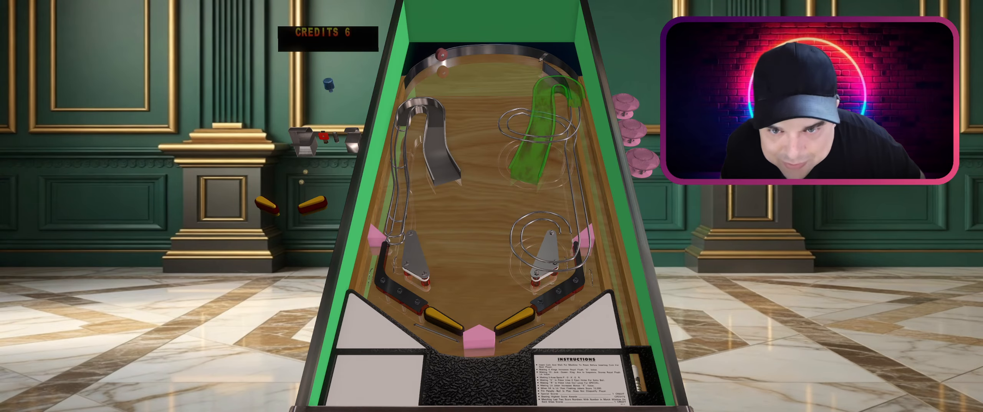
{"action": "key", "text": "Escape"}
{"action": "left_click", "coordinate": [488, 216]}
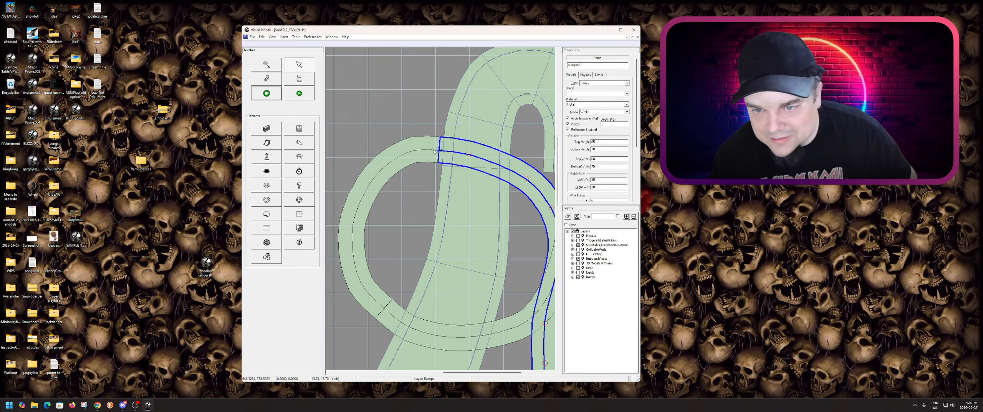
- Reset the height offset of the left half-loop ramp's end control point to 0
{"action": "left_click", "coordinate": [434, 151]}
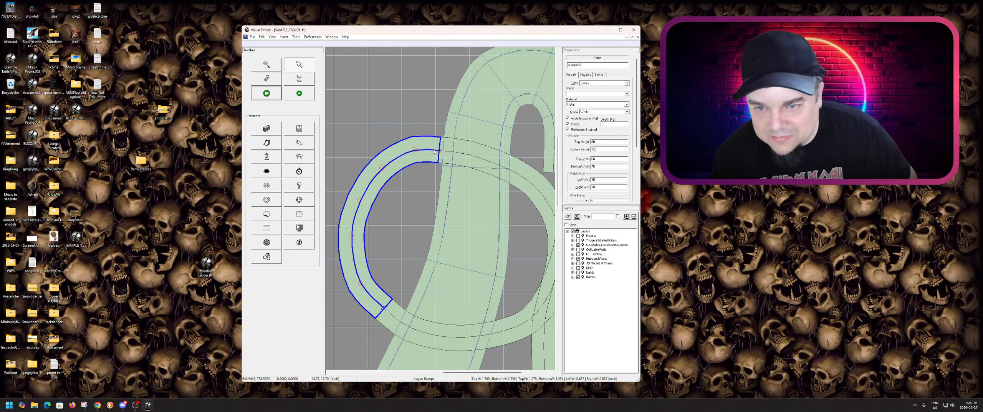
{"action": "left_click", "coordinate": [439, 150]}
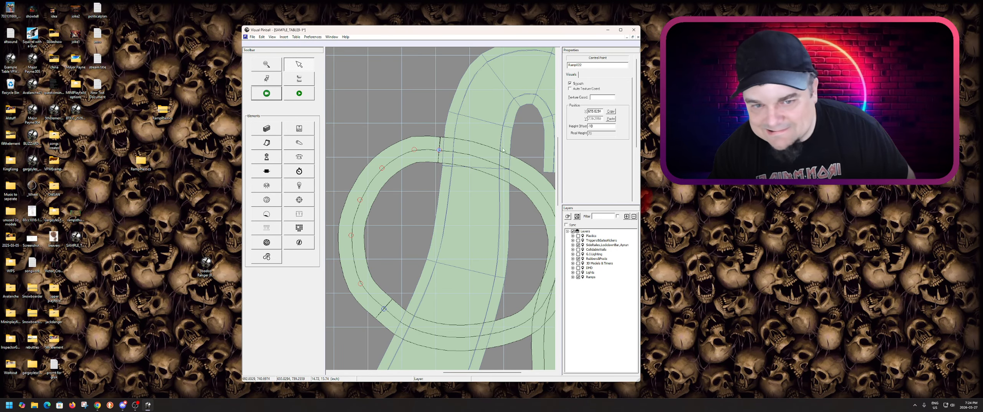
{"action": "left_click_drag", "start_coordinate": [613, 126], "coordinate": [576, 128]}
{"action": "type", "text": "0"}
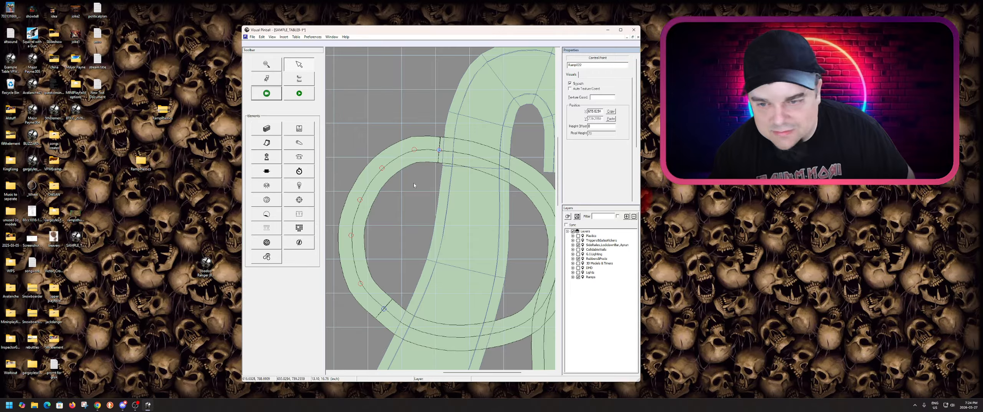
- Set the top height of the left half-loop wire ramp back to 70
{"action": "left_click", "coordinate": [422, 162]}
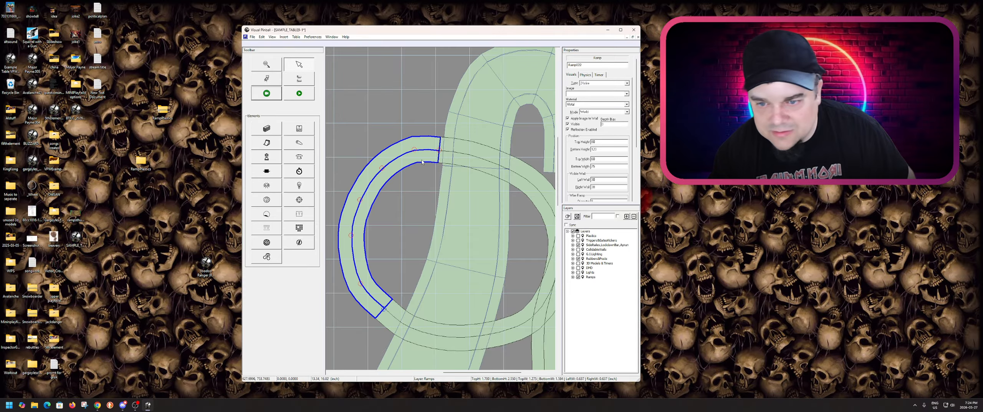
{"action": "left_click", "coordinate": [606, 142]}
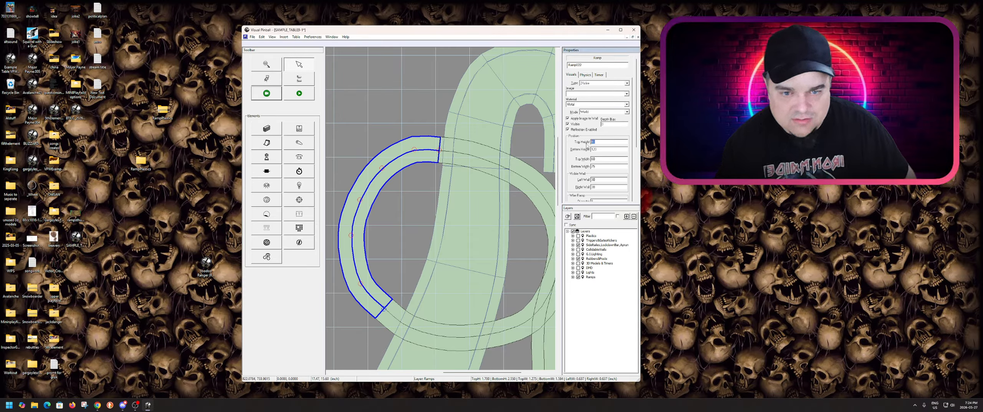
{"action": "type", "text": "70"}
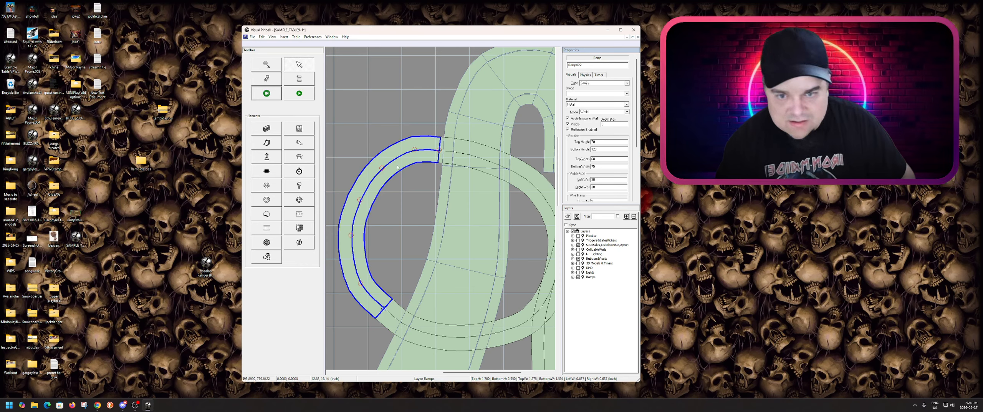
- Try a bottom height of 80 on the right-hand wire ramp and a height offset of 10 on its control point at the junction
{"action": "left_click", "coordinate": [399, 179]}
{"action": "left_click", "coordinate": [477, 159]}
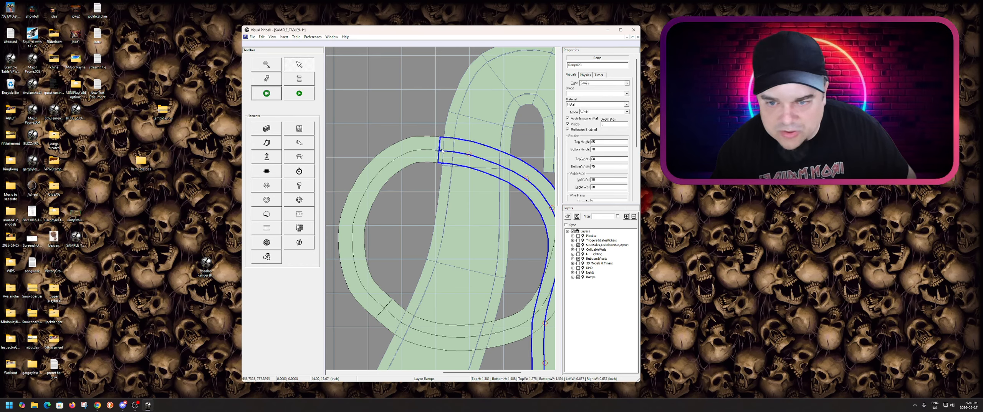
{"action": "left_click", "coordinate": [606, 149]}
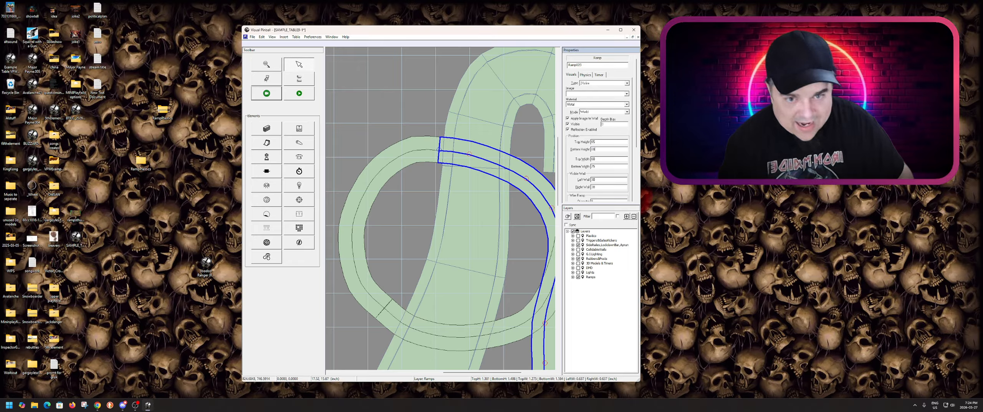
{"action": "left_click", "coordinate": [439, 150]}
{"action": "double_click", "coordinate": [602, 125]}
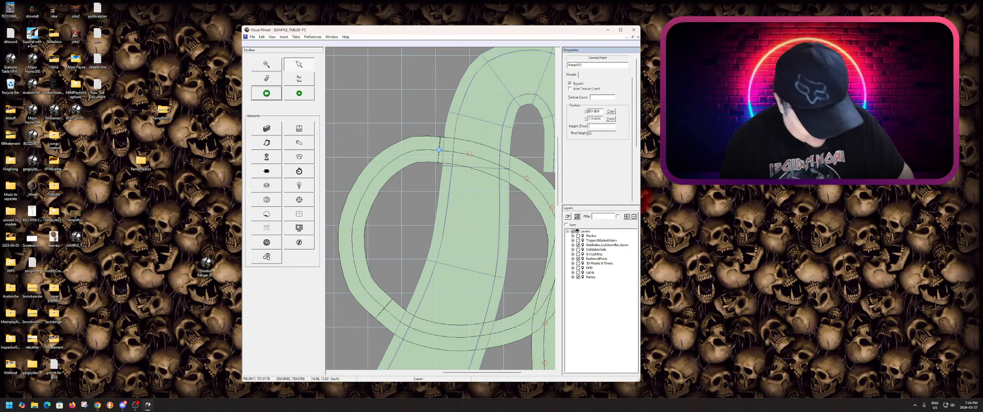
{"action": "type", "text": "10"}
- Play-test the table, inspect the upper loop's junction in the live editor, and stop the test
{"action": "key", "text": "F5"}
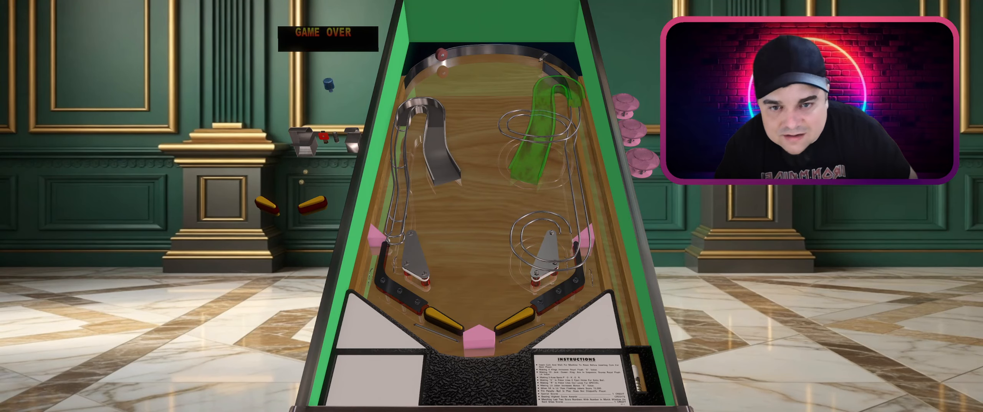
{"action": "key", "text": "Escape"}
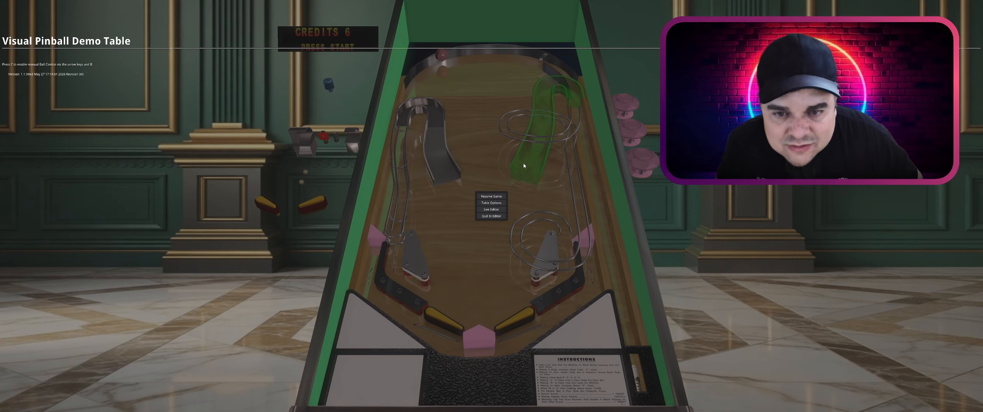
{"action": "left_click", "coordinate": [496, 212]}
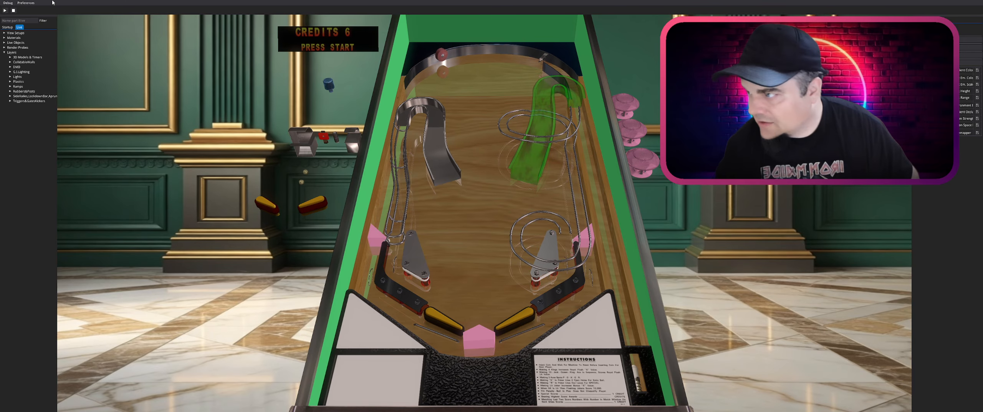
{"action": "left_click", "coordinate": [13, 10]}
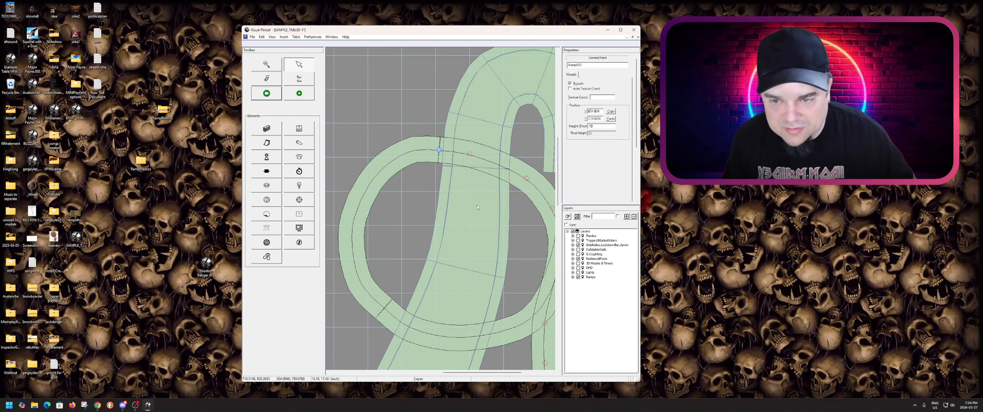
- Reset the height offset of the right-hand ramp's control point at the junction to 0
{"action": "left_click", "coordinate": [441, 150]}
{"action": "left_click", "coordinate": [438, 149]}
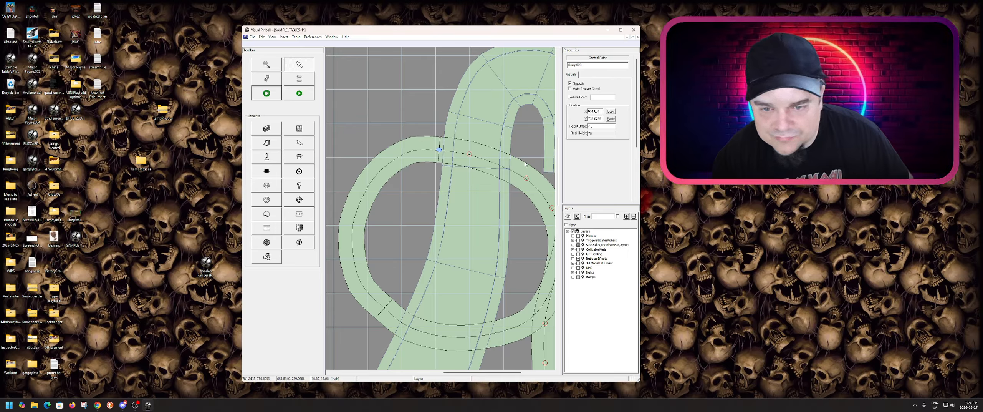
{"action": "left_click", "coordinate": [525, 164]}
{"action": "left_click", "coordinate": [441, 154]}
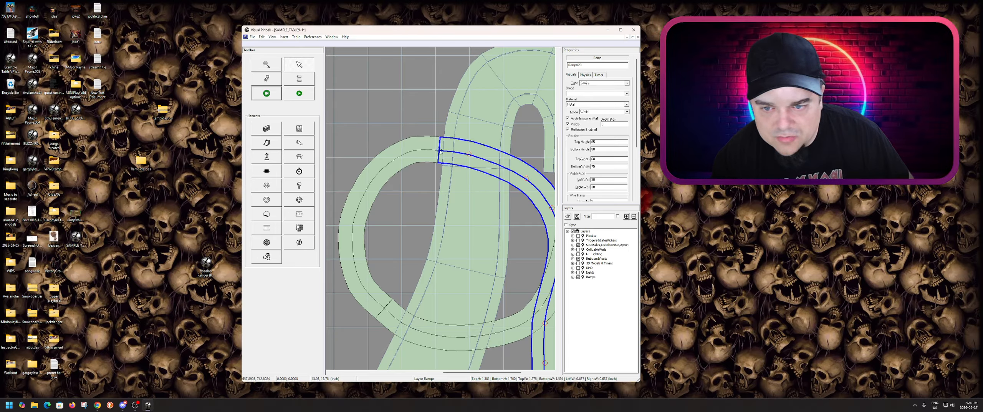
{"action": "left_click", "coordinate": [439, 150]}
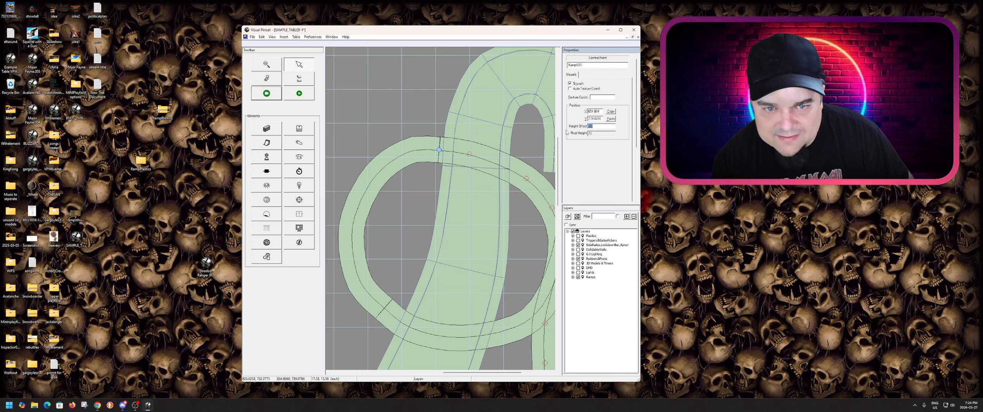
{"action": "left_click", "coordinate": [526, 147]}
{"action": "left_click", "coordinate": [515, 169]}
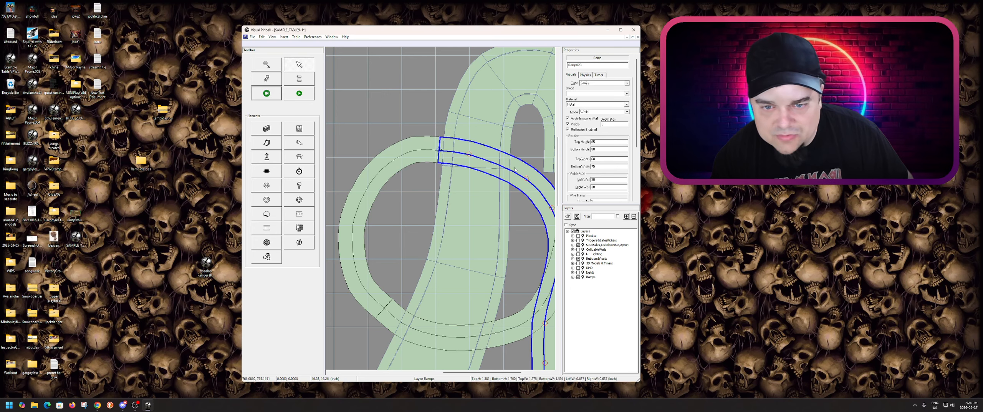
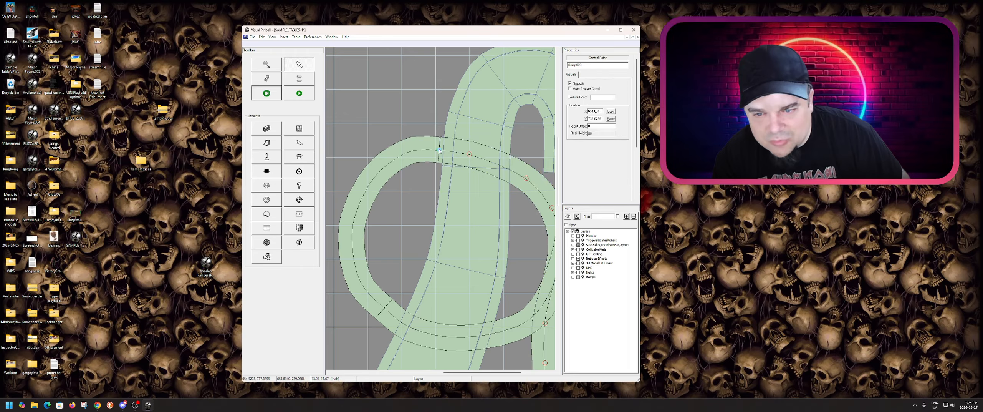
{"action": "left_click", "coordinate": [439, 150]}
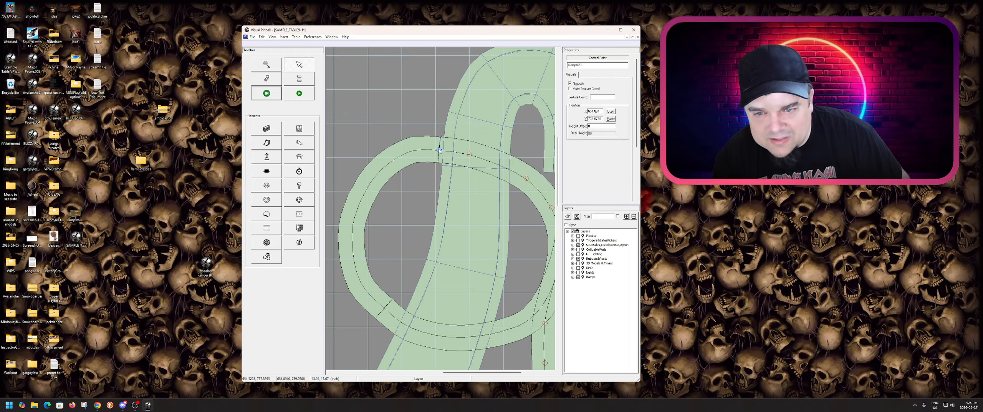
- Try a height offset of 10 on the right-hand ramp's second control point from the junction and play-test the table
{"action": "left_click", "coordinate": [469, 154]}
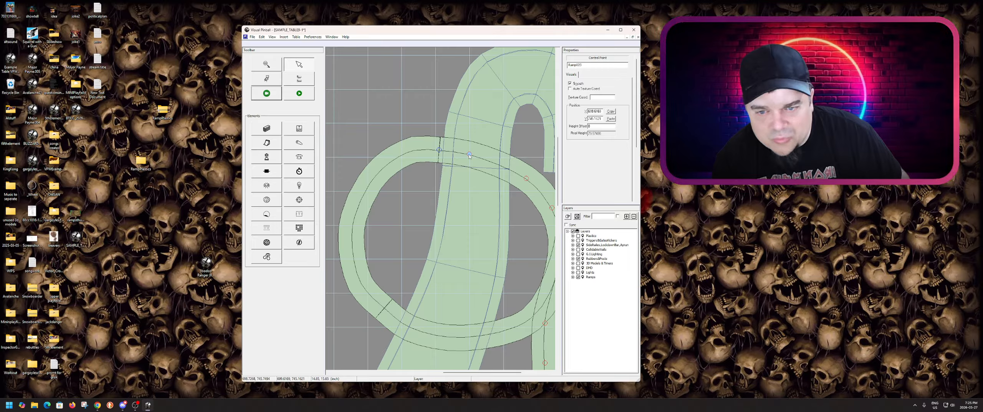
{"action": "left_click", "coordinate": [595, 126]}
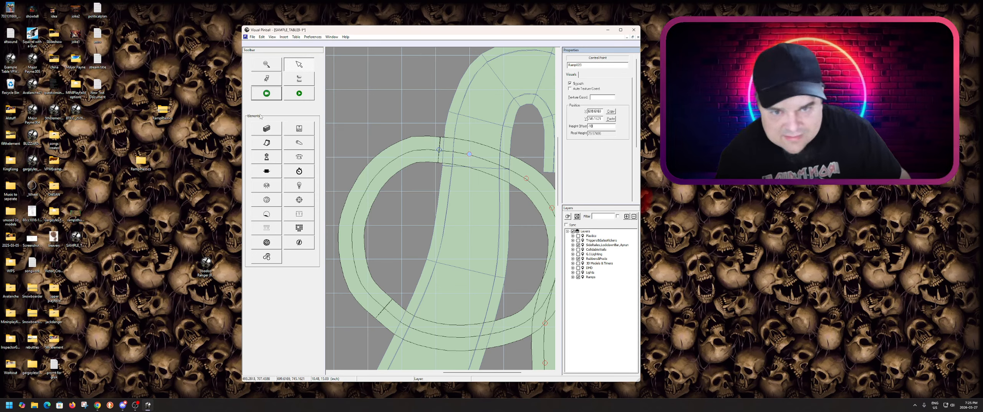
{"action": "left_click", "coordinate": [289, 98]}
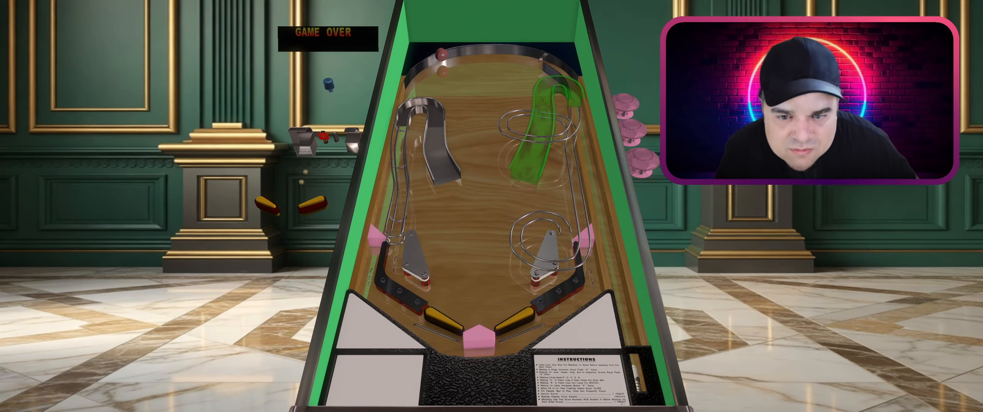
{"action": "key", "text": "Escape"}
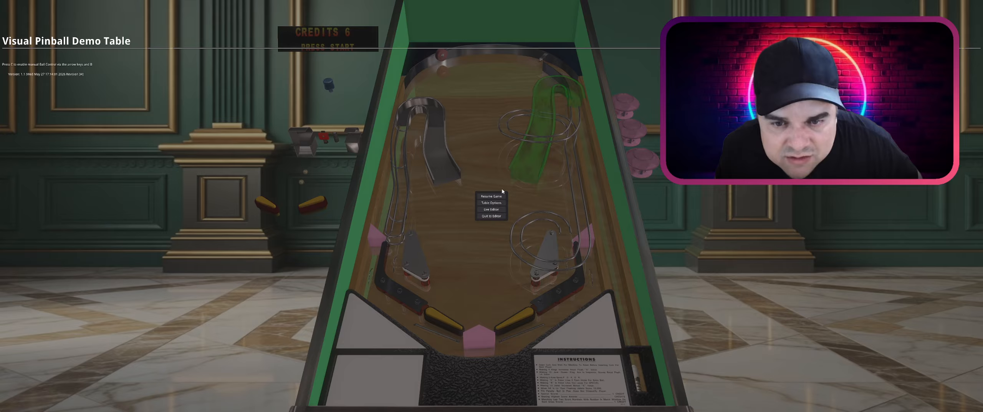
{"action": "left_click", "coordinate": [487, 216]}
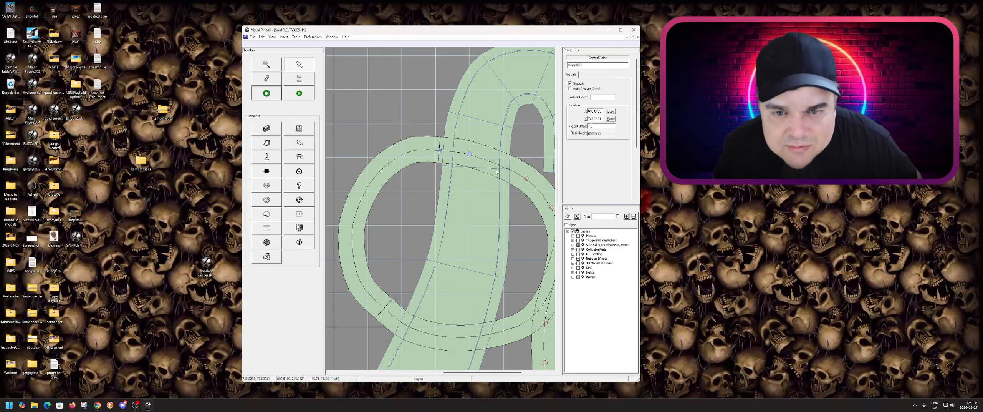
- Set the bottom height of the right-hand wire ramp back to 70 and check the upper loop in a play-test
{"action": "left_click", "coordinate": [439, 150]}
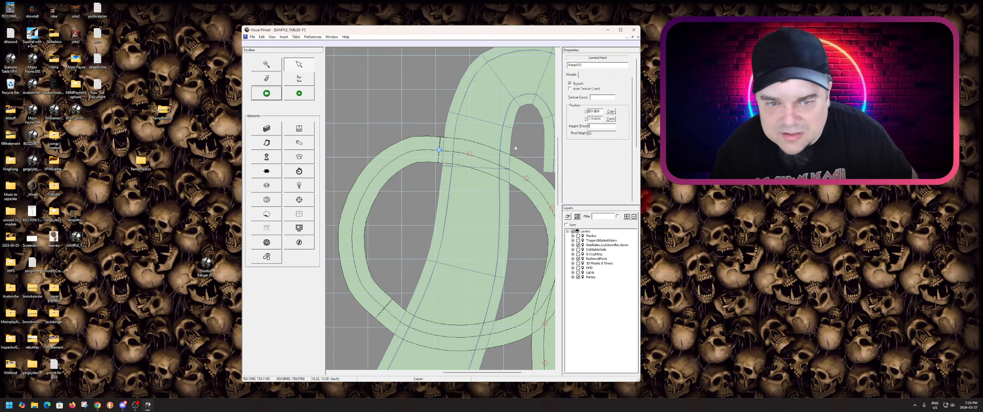
{"action": "left_click", "coordinate": [535, 177]}
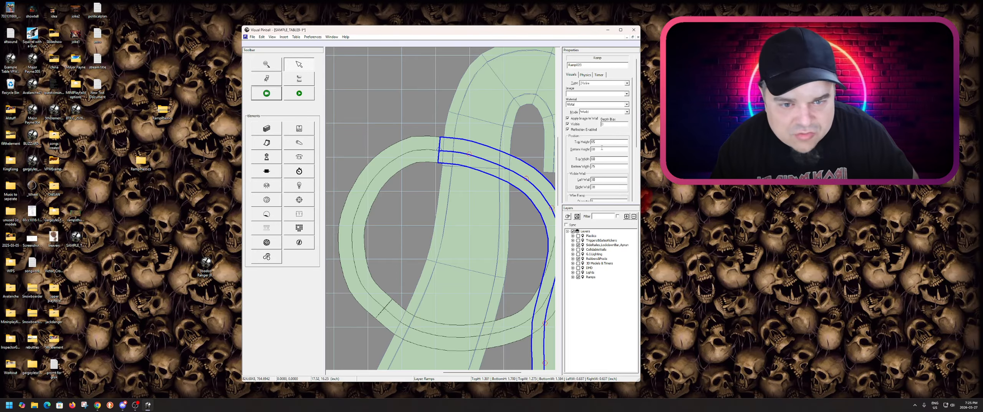
{"action": "double_click", "coordinate": [602, 148]}
{"action": "type", "text": "70"}
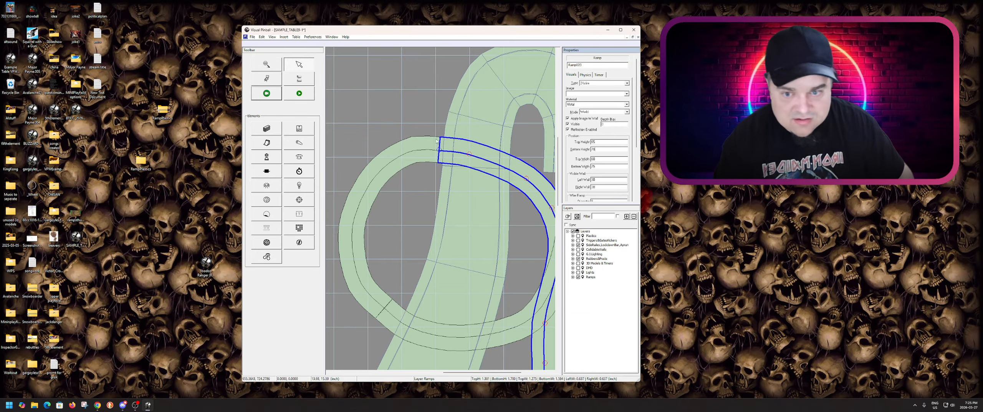
{"action": "left_click", "coordinate": [310, 98]}
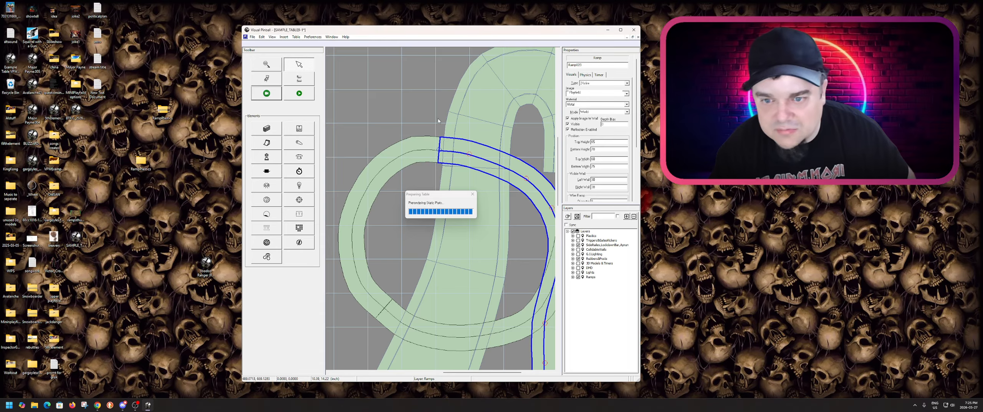
{"action": "key", "text": "Escape"}
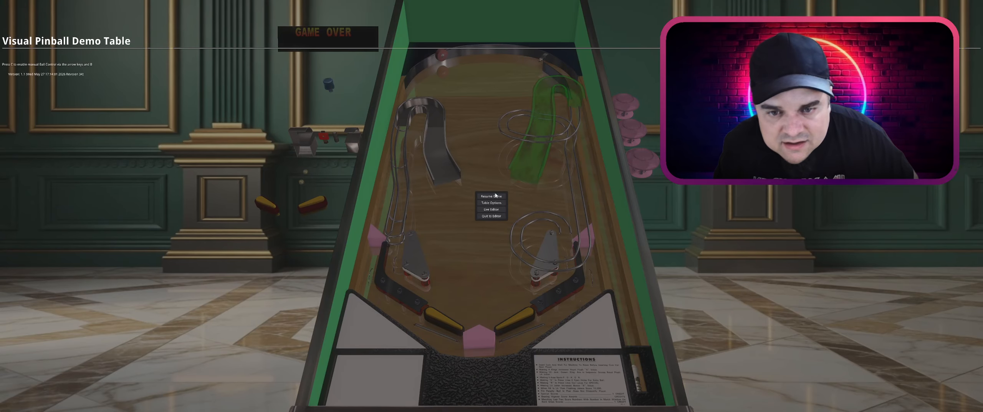
{"action": "left_click", "coordinate": [492, 216]}
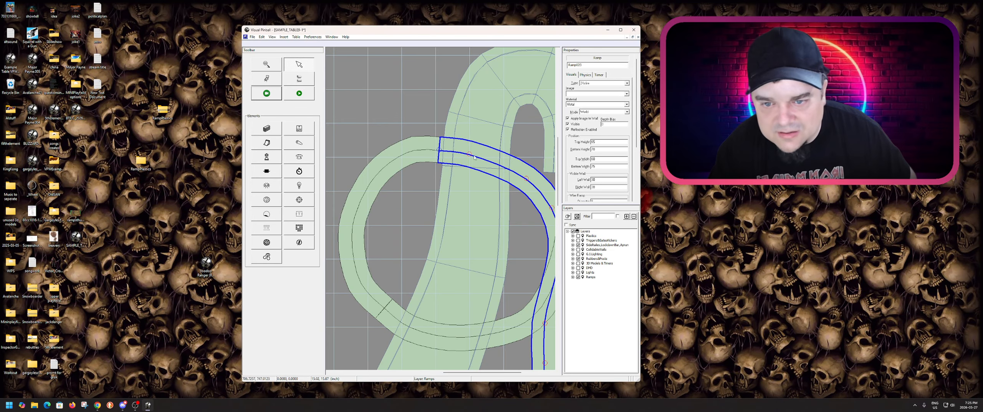
- Reset the height offset of the right-hand ramp's second control point to 0 and play-test the loop again
{"action": "left_click", "coordinate": [470, 154]}
{"action": "double_click", "coordinate": [598, 127]}
{"action": "type", "text": "0"}
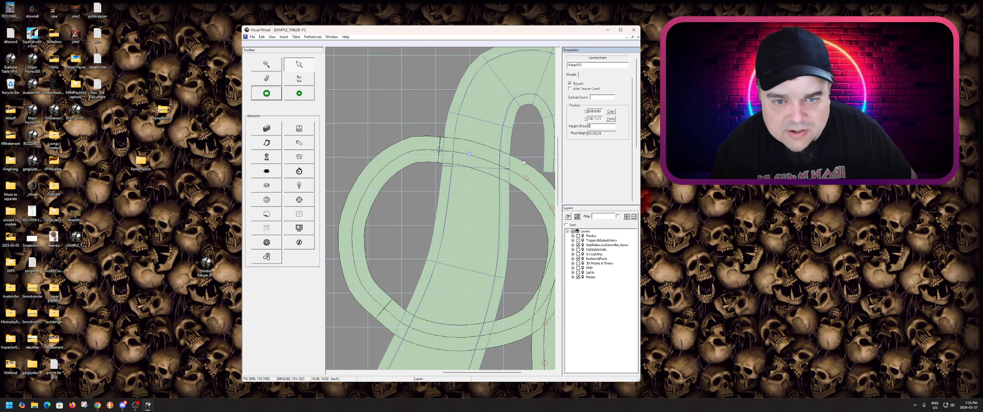
{"action": "left_click", "coordinate": [535, 162]}
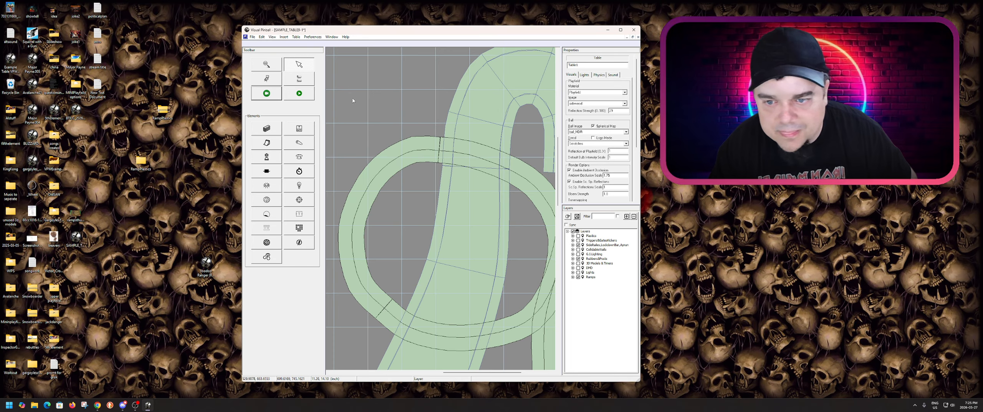
{"action": "key", "text": "F5"}
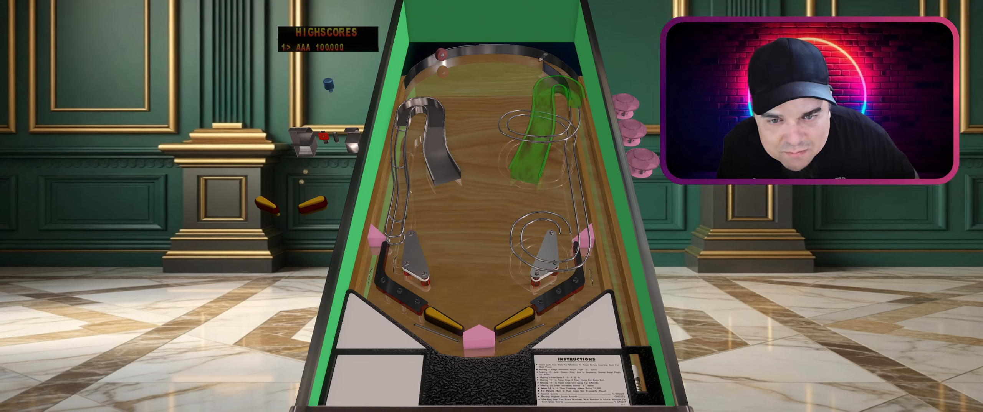
{"action": "key", "text": "Escape"}
{"action": "left_click", "coordinate": [493, 216]}
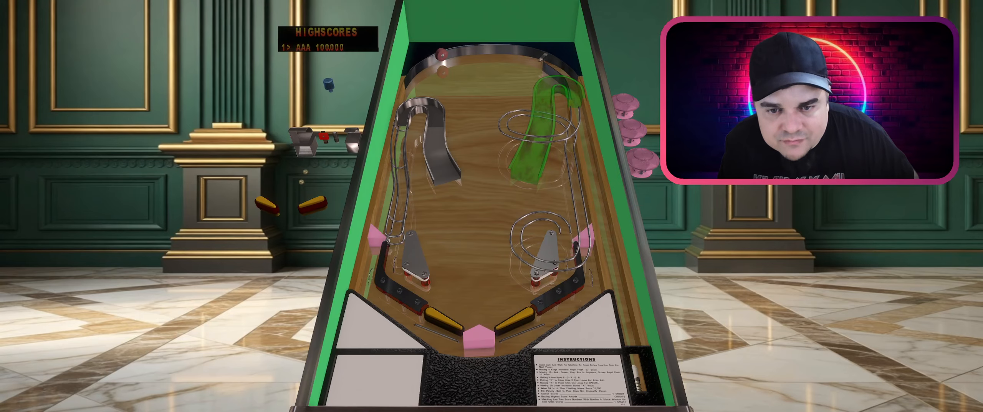
- Adjust the right-hand wire ramp's bottom height and the height offset of its control point at the junction
{"action": "left_click", "coordinate": [455, 163]}
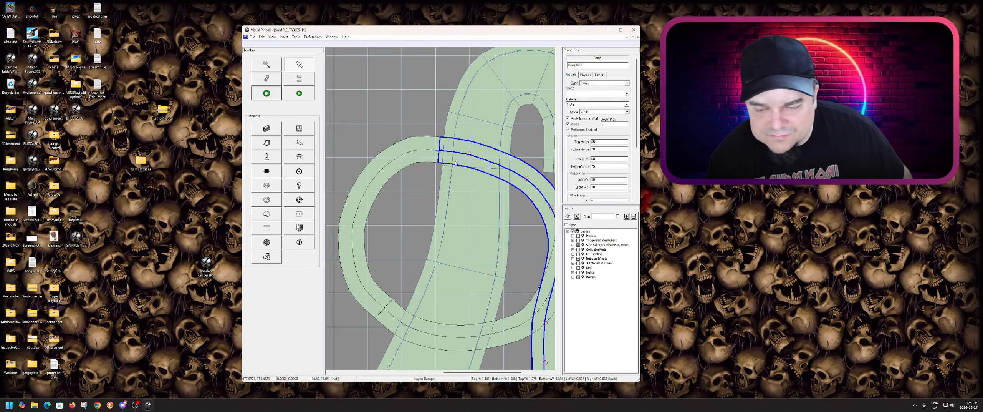
{"action": "left_click", "coordinate": [600, 149]}
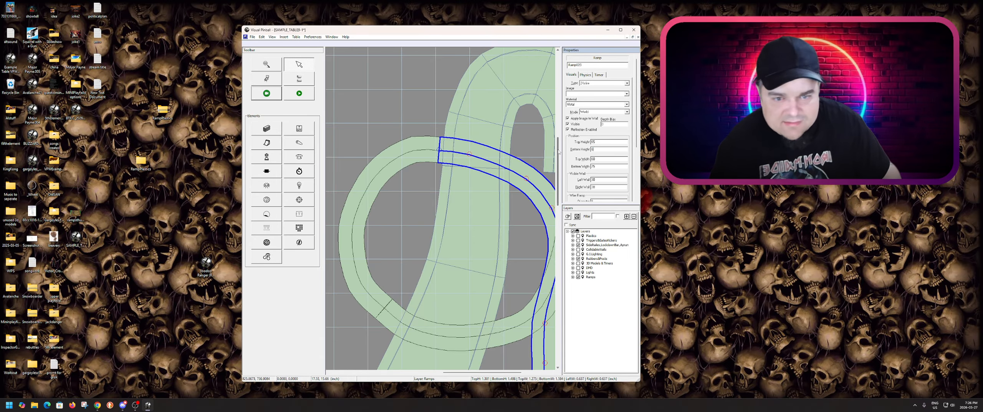
{"action": "left_click", "coordinate": [517, 215]}
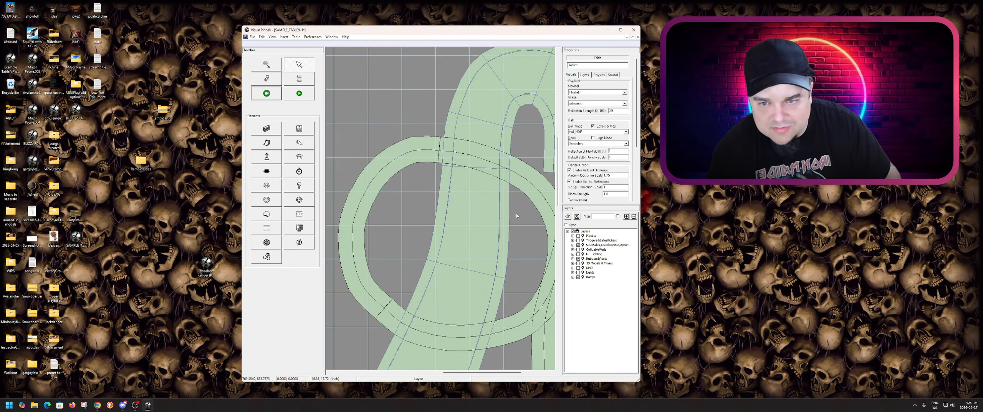
{"action": "left_click", "coordinate": [432, 150]}
{"action": "left_click", "coordinate": [453, 152]}
{"action": "left_click", "coordinate": [439, 150]}
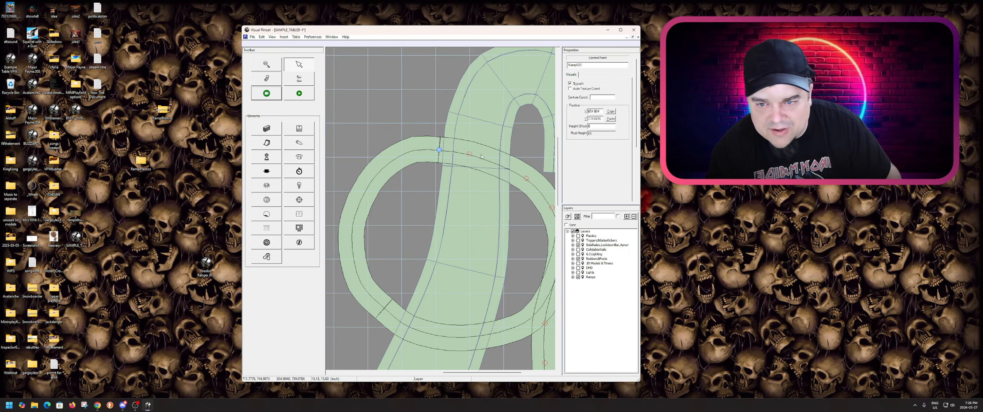
{"action": "left_click", "coordinate": [594, 127]}
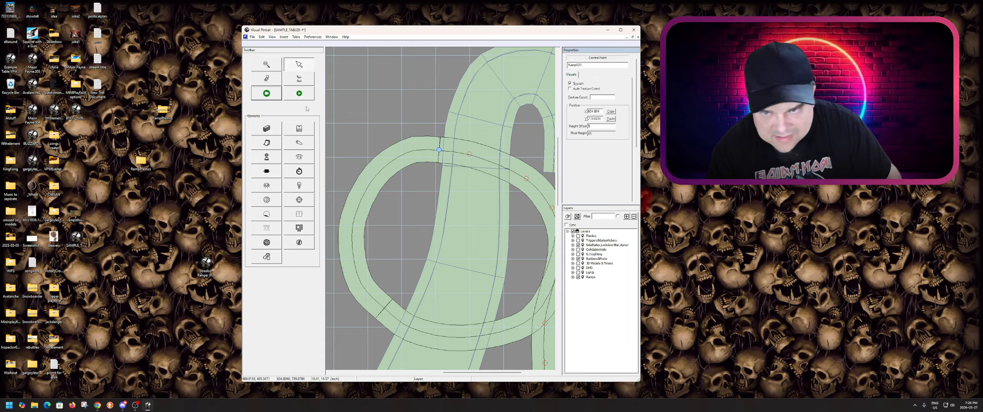
- Play-test the table to check the readjusted ramp junction in the upper loop, and return to editing
{"action": "left_click", "coordinate": [299, 93]}
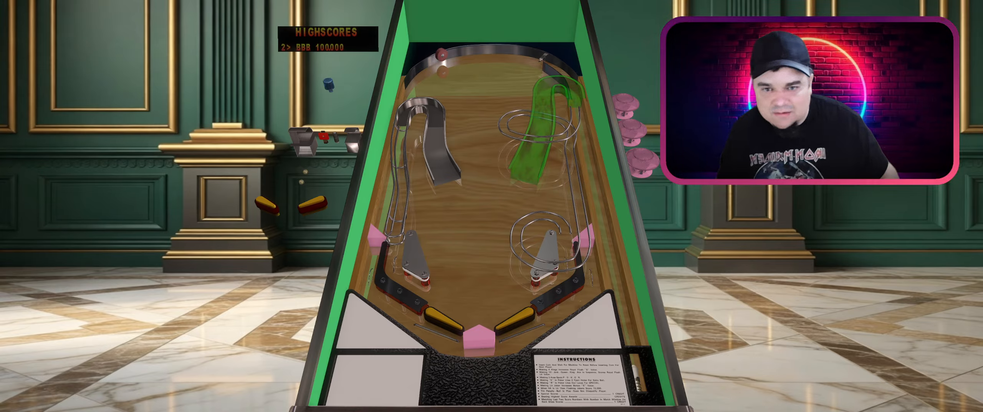
{"action": "key", "text": "Escape"}
{"action": "left_click", "coordinate": [13, 12]}
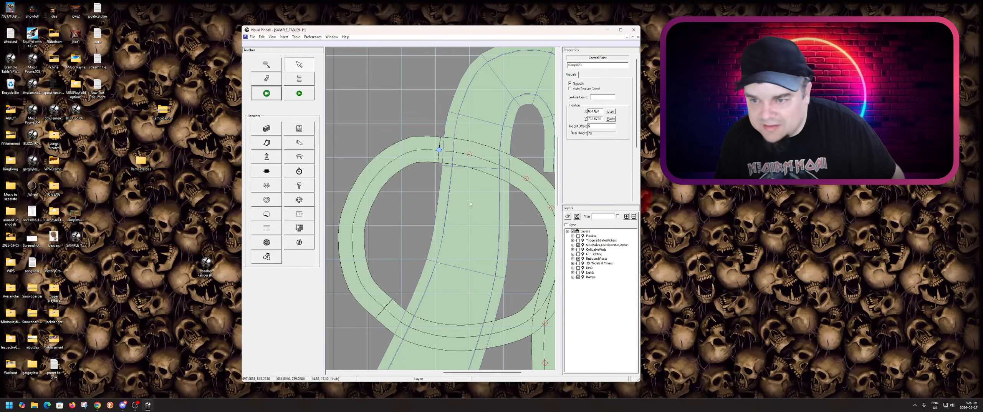
- Shift the right-hand wire ramp's control point near the top of the loop slightly outward and add another control point before it
{"action": "left_click", "coordinate": [518, 179]}
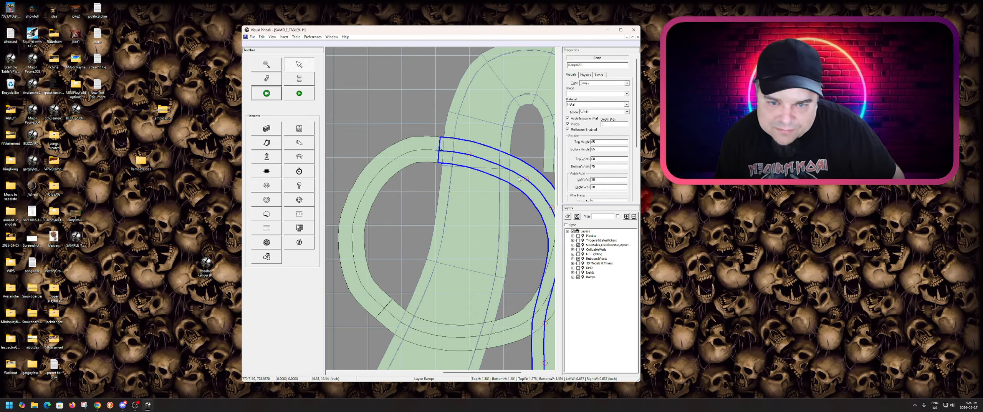
{"action": "left_click", "coordinate": [526, 179]}
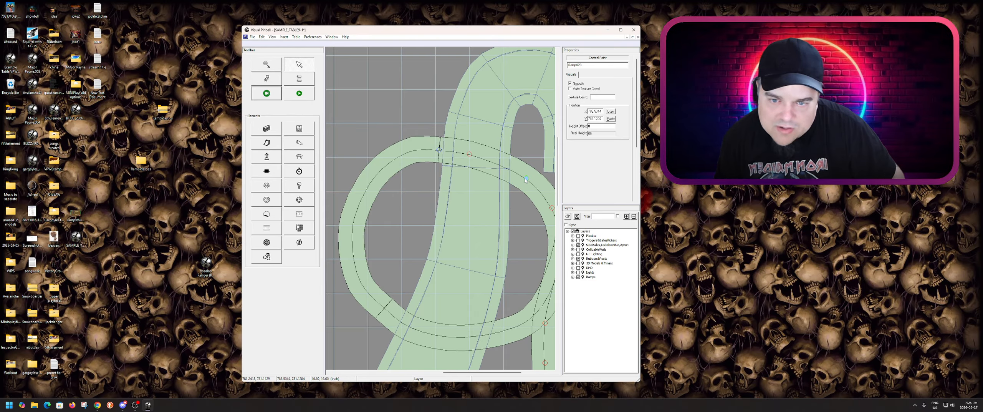
{"action": "left_click_drag", "start_coordinate": [526, 179], "coordinate": [528, 178]}
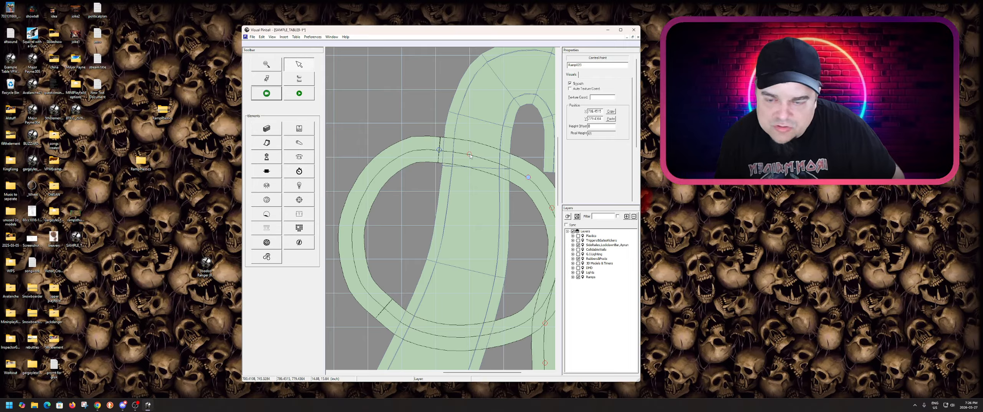
{"action": "right_click", "coordinate": [494, 162]}
{"action": "left_click", "coordinate": [503, 166]}
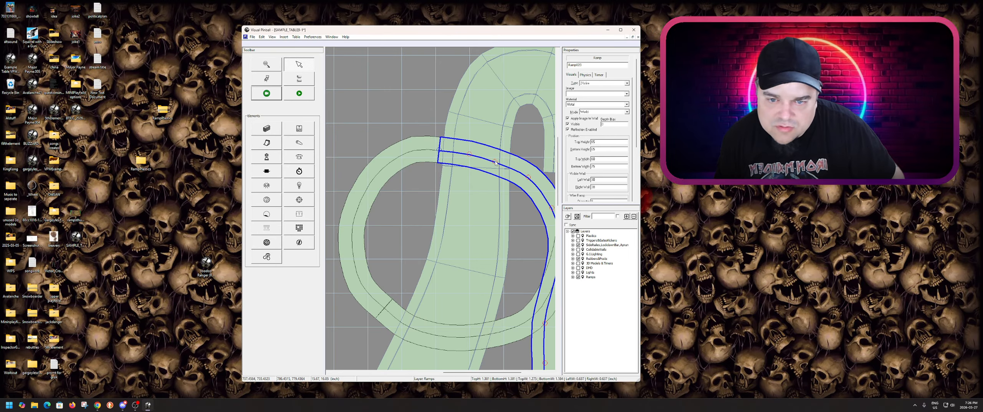
{"action": "left_click_drag", "start_coordinate": [495, 161], "coordinate": [500, 162]}
{"action": "left_click", "coordinate": [501, 162]}
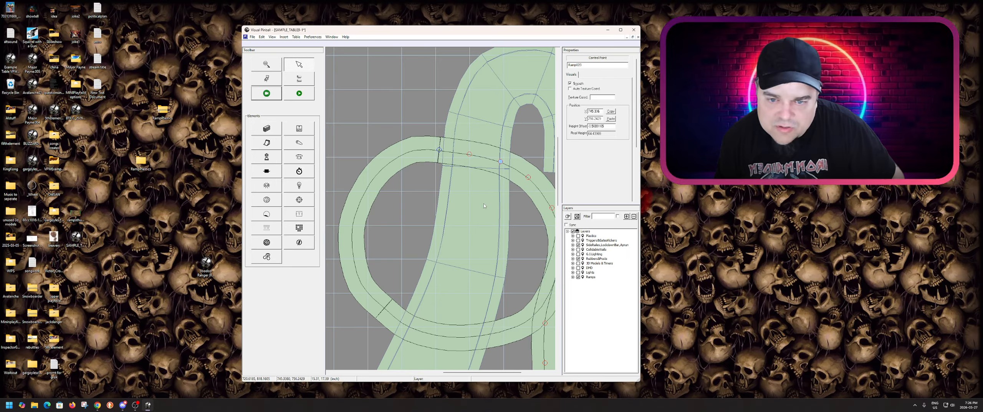
- Move the right-hand wire ramp's control points on the outer side of the loop slightly inward to reshape its curve
{"action": "scroll", "coordinate": [484, 204], "scroll_direction": "down", "scroll_amount": 2}
{"action": "scroll", "coordinate": [466, 220], "scroll_direction": "up", "scroll_amount": 2}
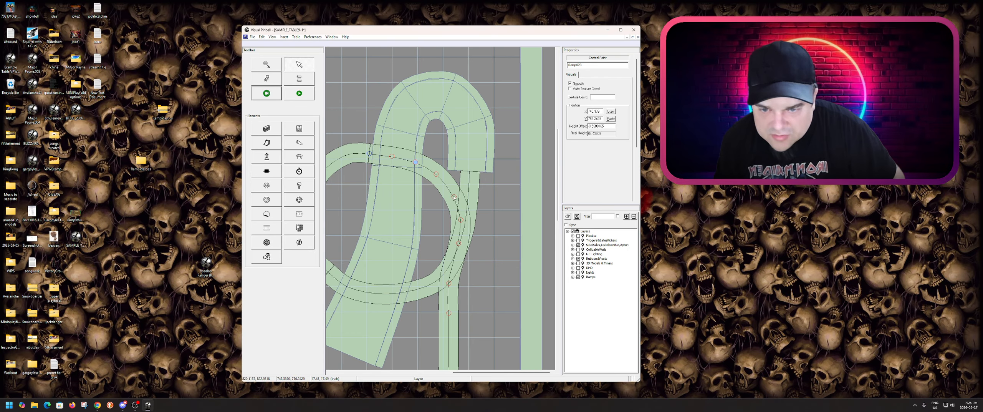
{"action": "left_click", "coordinate": [452, 197]}
{"action": "left_click", "coordinate": [461, 221]}
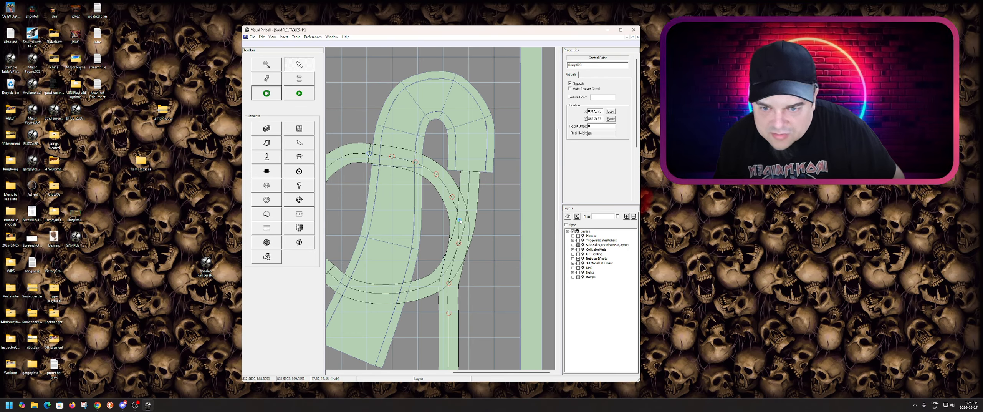
{"action": "mouse_move", "coordinate": [459, 220]}
{"action": "left_mouse_down"}
{"action": "mouse_move", "coordinate": [456, 243]}
{"action": "mouse_move", "coordinate": [449, 197]}
{"action": "mouse_move", "coordinate": [451, 219]}
{"action": "left_mouse_up"}
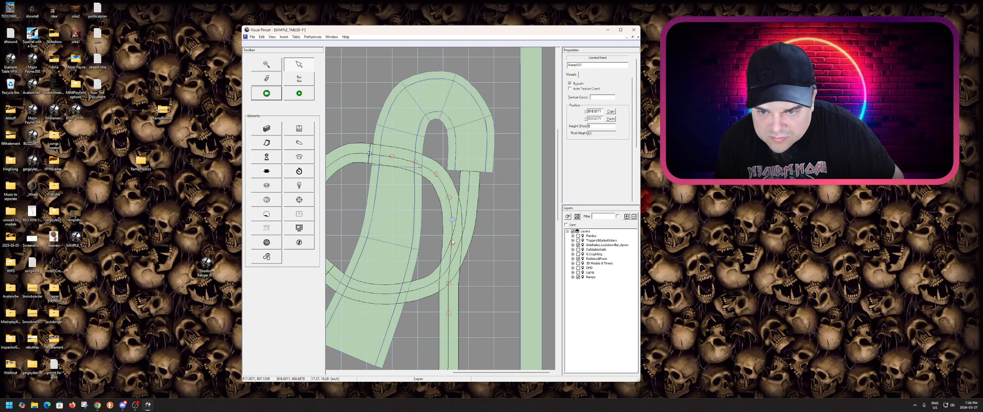
{"action": "left_click", "coordinate": [476, 256]}
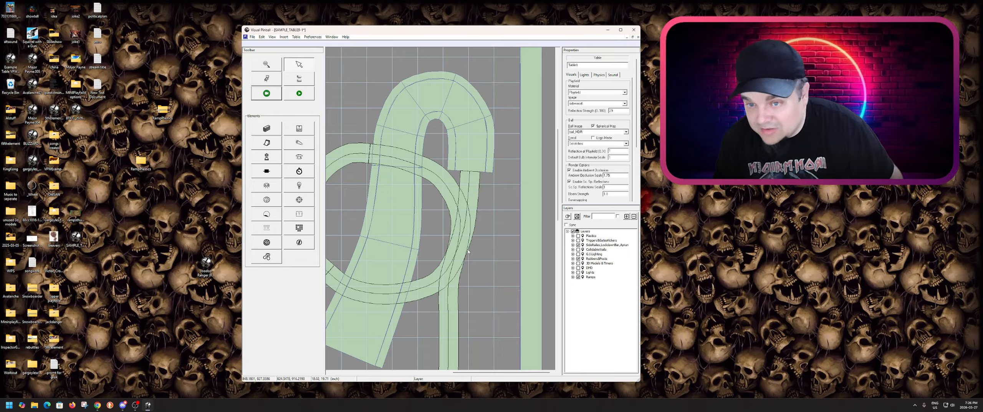
- Play-test the table to check the reshaped upper loop, and return to editing
{"action": "left_click", "coordinate": [448, 195]}
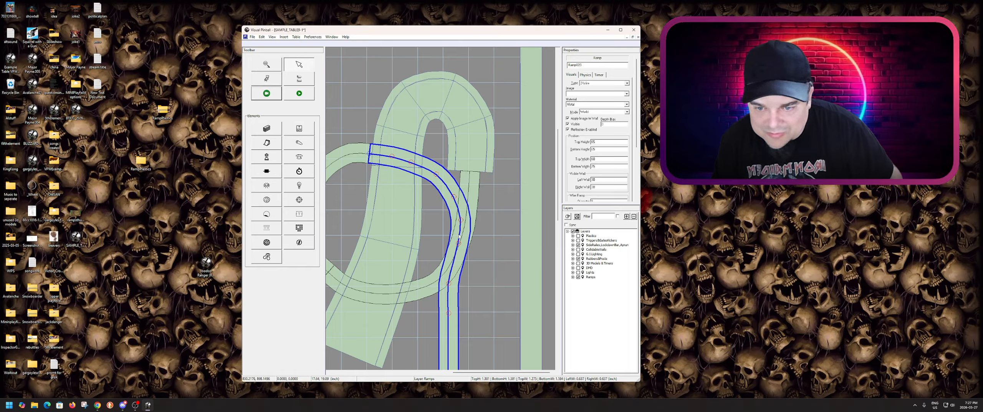
{"action": "left_click", "coordinate": [442, 233]}
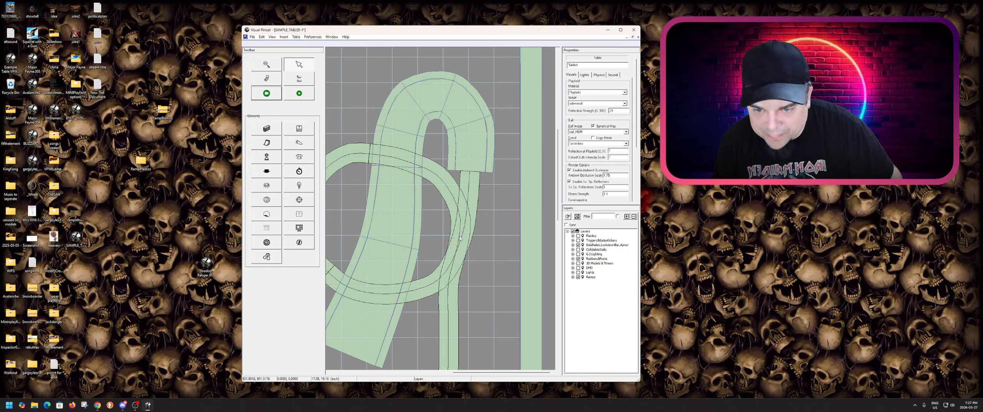
{"action": "left_click", "coordinate": [460, 238]}
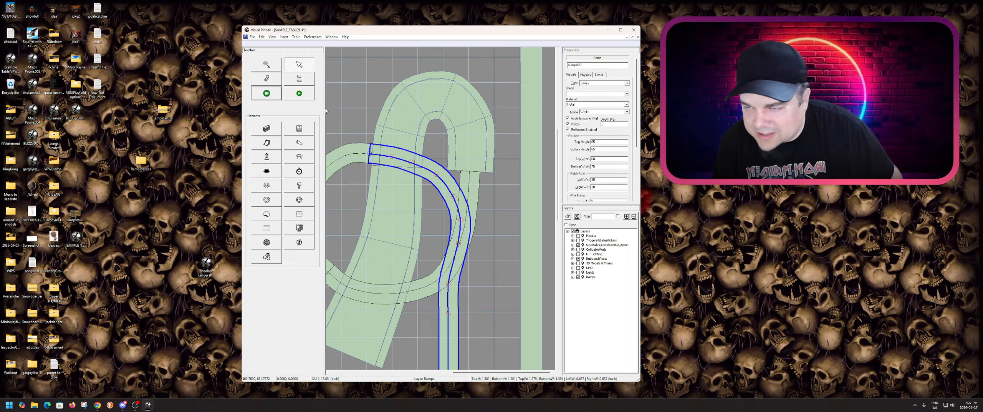
{"action": "left_click", "coordinate": [299, 93]}
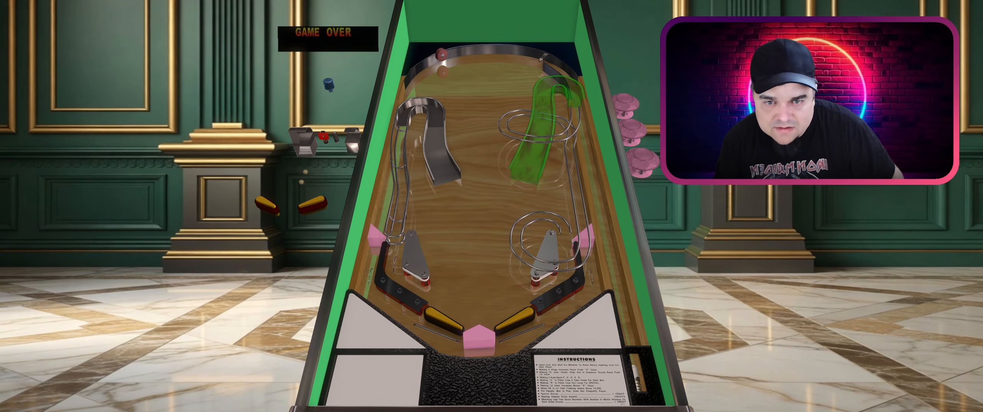
{"action": "key", "text": "Escape"}
{"action": "left_click", "coordinate": [494, 214]}
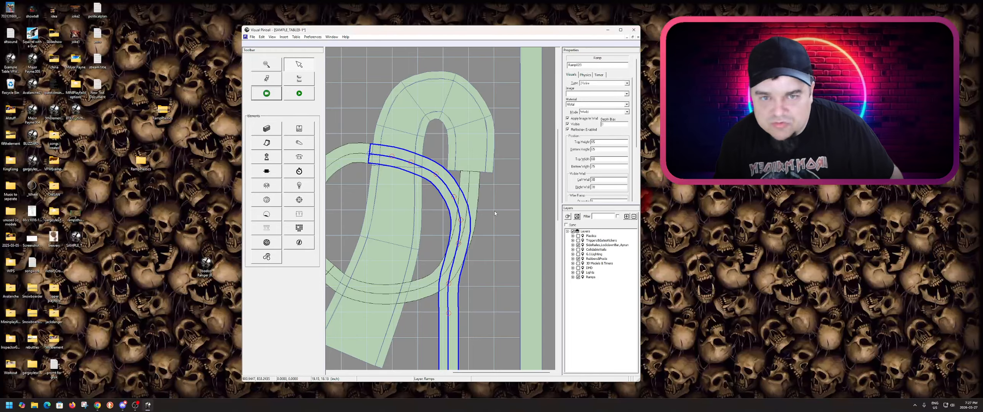
{"action": "right_click", "coordinate": [449, 204]}
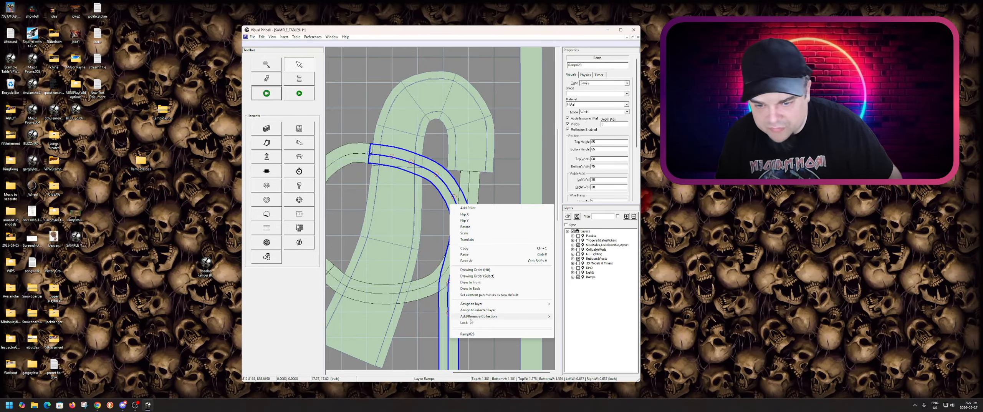
{"action": "left_click", "coordinate": [503, 164]}
{"action": "scroll", "coordinate": [502, 189], "scroll_direction": "down", "scroll_amount": 2}
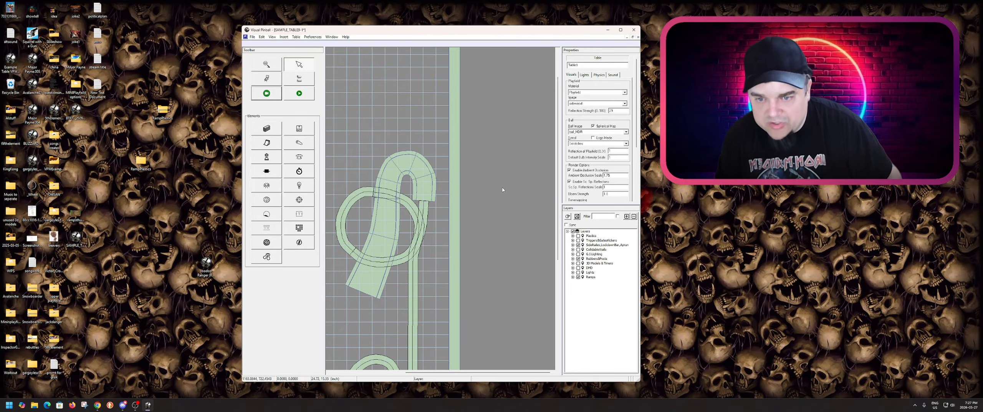
{"action": "scroll", "coordinate": [442, 193], "scroll_direction": "down", "scroll_amount": 4}
{"action": "scroll", "coordinate": [443, 194], "scroll_direction": "up", "scroll_amount": 5}
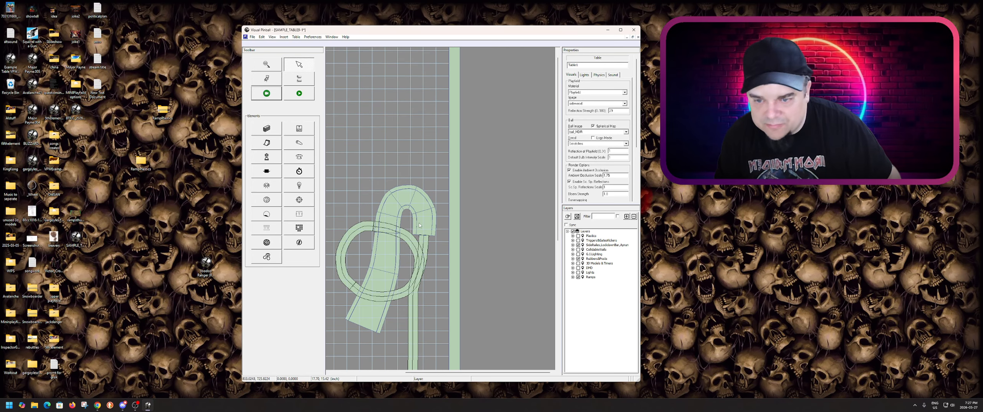
{"action": "left_click", "coordinate": [424, 250]}
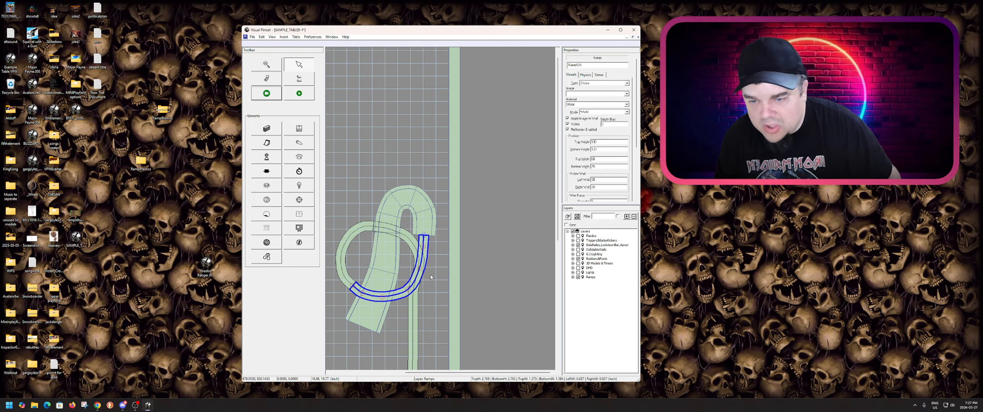
{"action": "scroll", "coordinate": [431, 276], "scroll_direction": "up", "scroll_amount": 1}
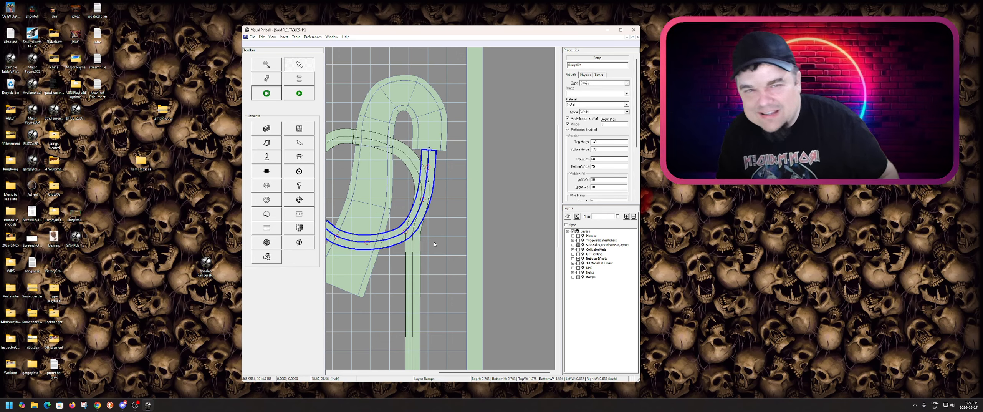
{"action": "left_click", "coordinate": [447, 239]}
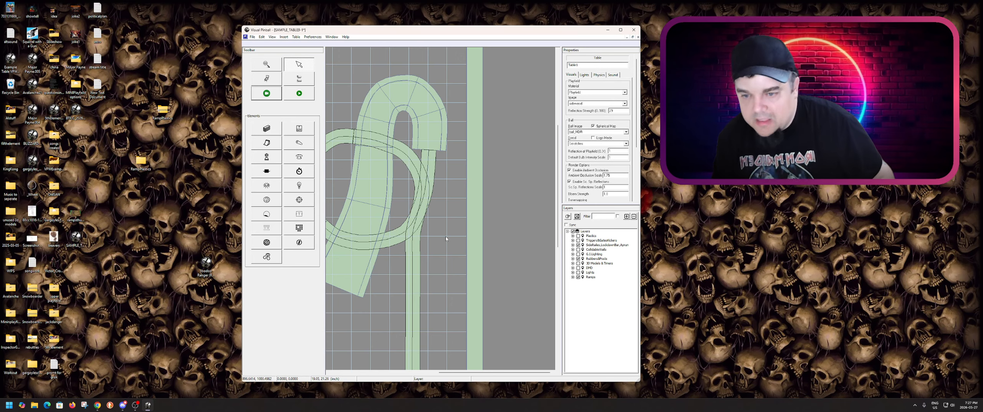
{"action": "scroll", "coordinate": [446, 239], "scroll_direction": "down", "scroll_amount": 2}
- Duplicate the curved wire ramp leading out of the U-shaped ramp in place and set the copy's type to 1 Wire
{"action": "left_click", "coordinate": [445, 202]}
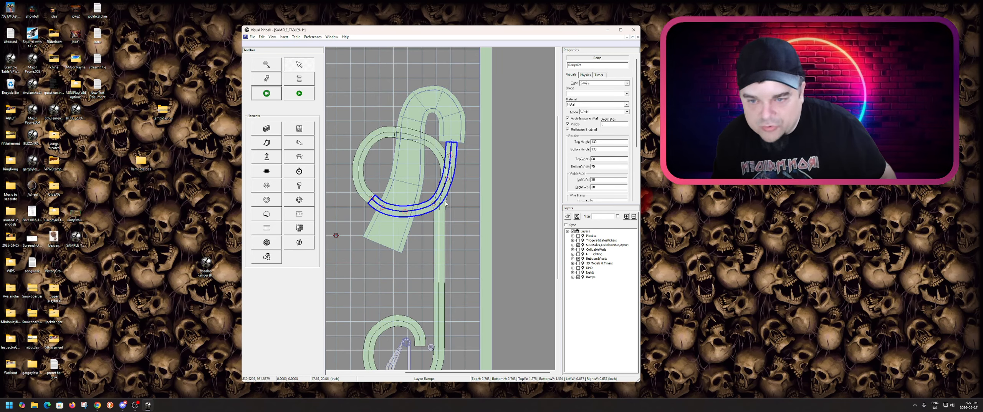
{"action": "scroll", "coordinate": [445, 203], "scroll_direction": "up", "scroll_amount": 1}
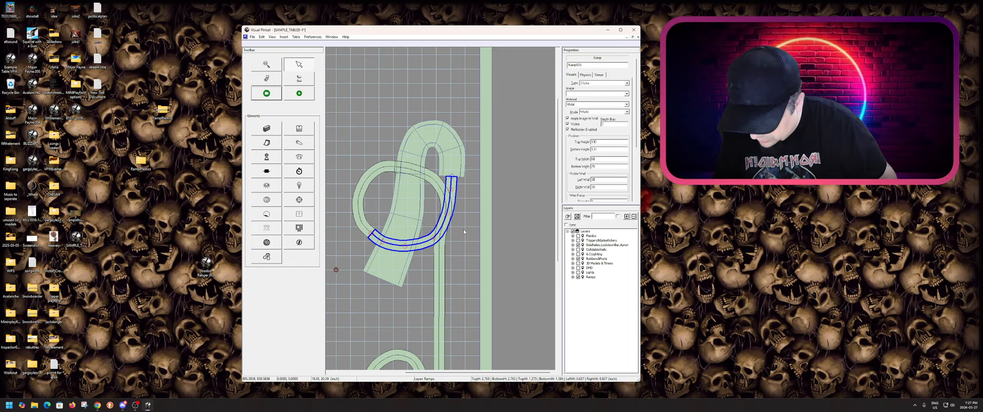
{"action": "right_click", "coordinate": [447, 222]}
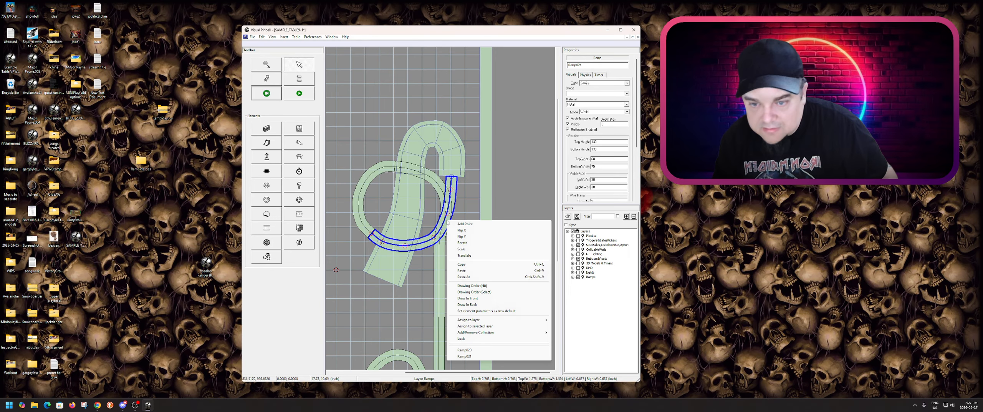
{"action": "left_click", "coordinate": [467, 336]}
{"action": "key", "text": "ctrl+v"}
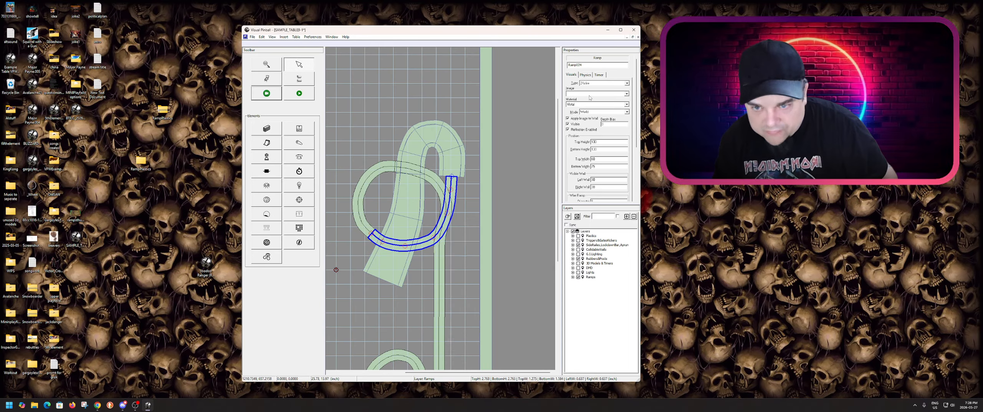
{"action": "left_click", "coordinate": [600, 83]}
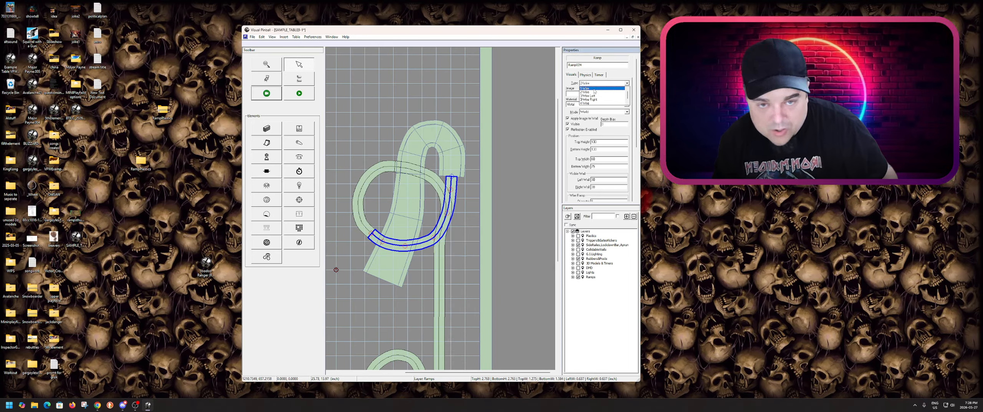
{"action": "left_click", "coordinate": [593, 88]}
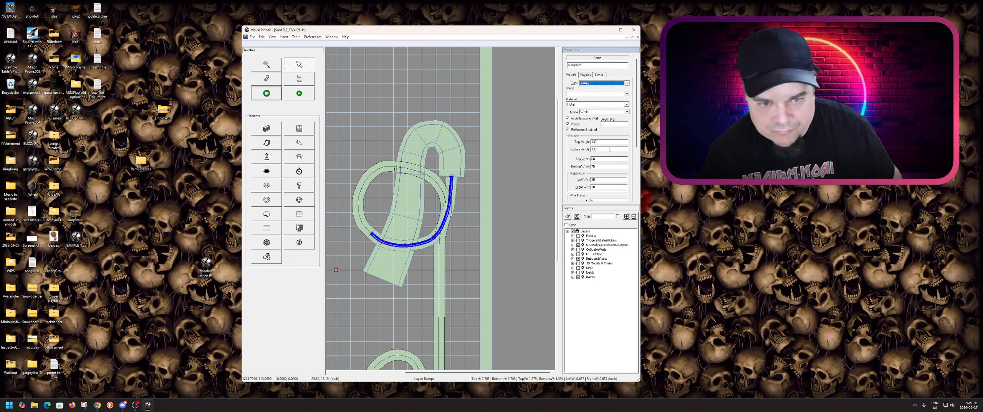
- Set the single-wire ramp's top and bottom heights to 160 and make it non-collidable
{"action": "left_click_drag", "start_coordinate": [610, 149], "coordinate": [576, 150]}
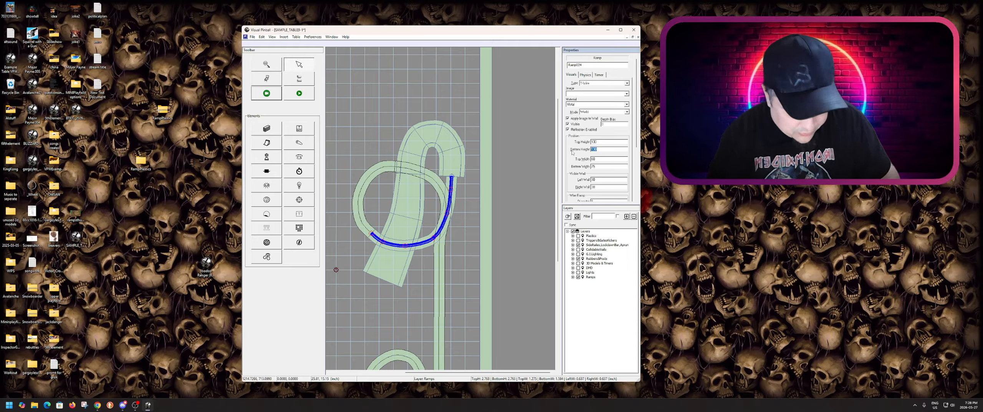
{"action": "type", "text": "1"}
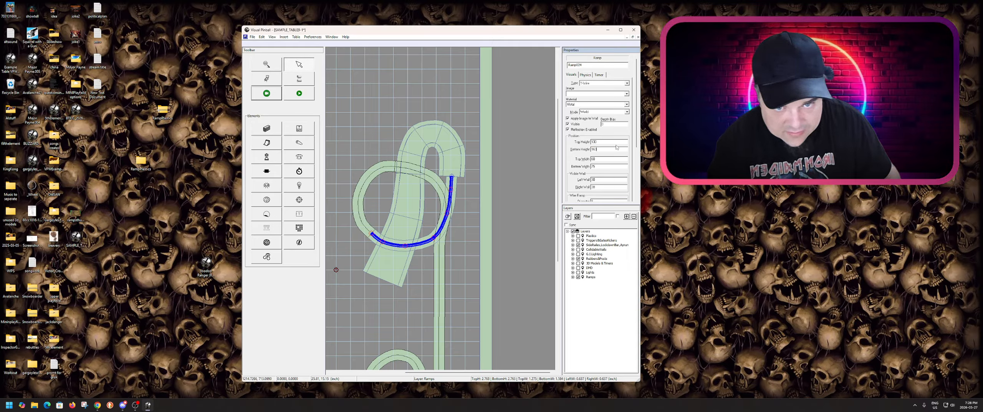
{"action": "key", "text": "BackSpace"}
{"action": "key", "text": "BackSpace"}
{"action": "type", "text": "60"}
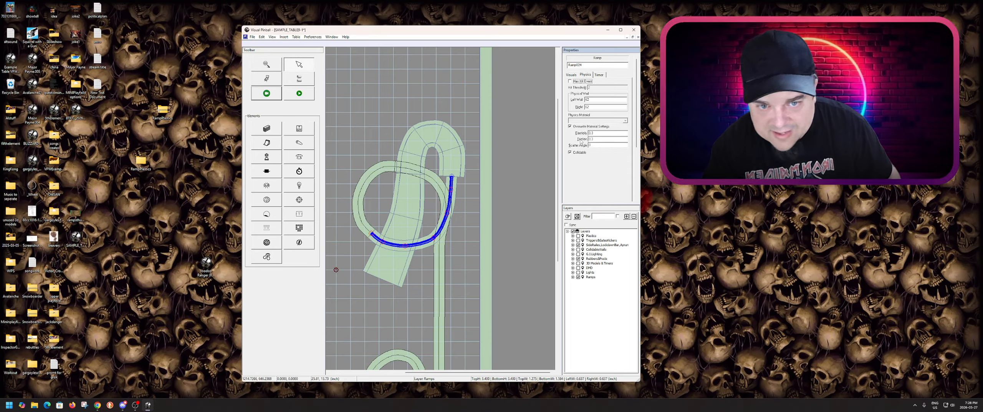
{"action": "left_click", "coordinate": [570, 153]}
{"action": "left_click", "coordinate": [572, 75]}
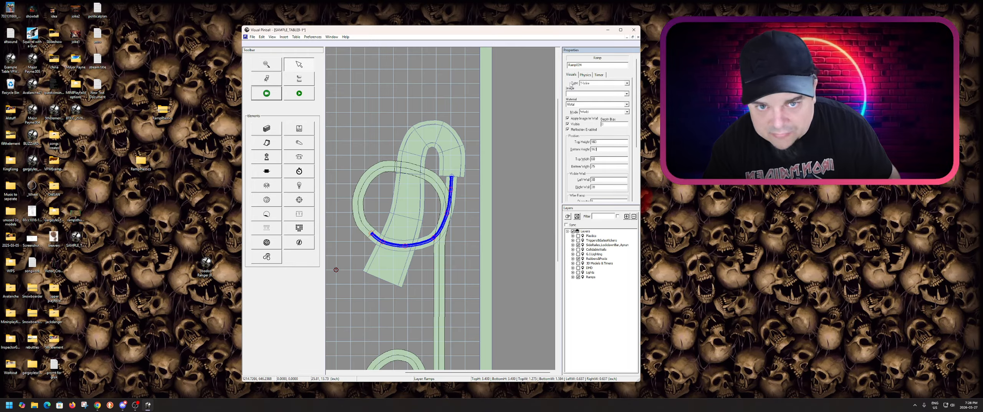
{"action": "left_click", "coordinate": [516, 174]}
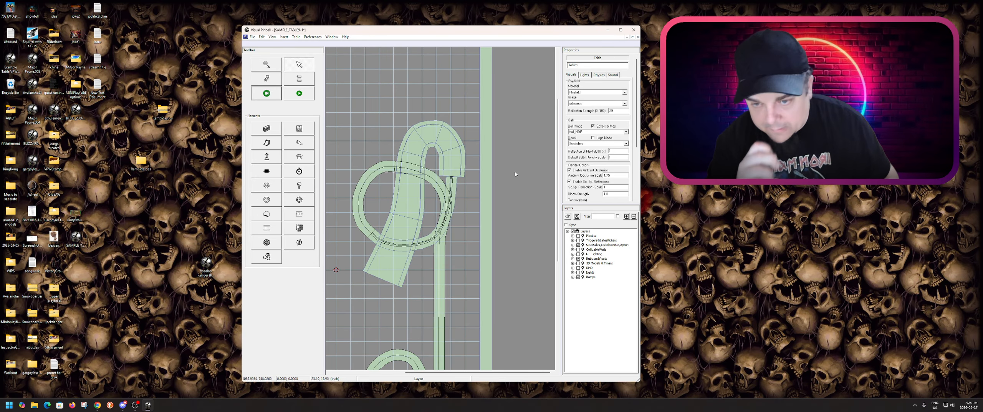
- Move the single-wire ramp just outside the outer edge of the curved wire ramp, with its upper end near the U-shaped ramp's exit
{"action": "left_click", "coordinate": [435, 238]}
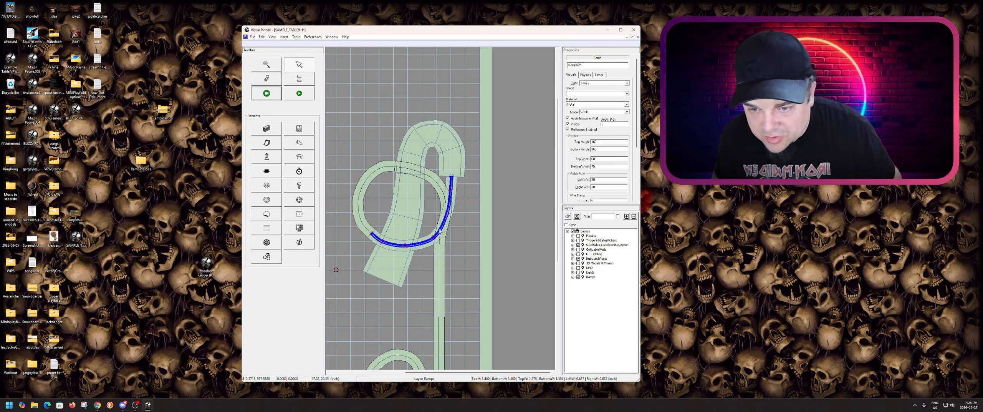
{"action": "left_click_drag", "start_coordinate": [440, 230], "coordinate": [452, 234]}
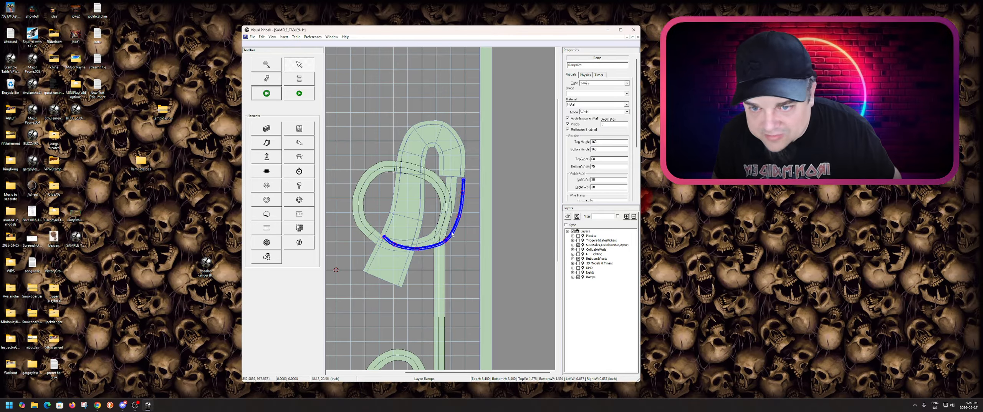
{"action": "scroll", "coordinate": [424, 252], "scroll_direction": "up", "scroll_amount": 2}
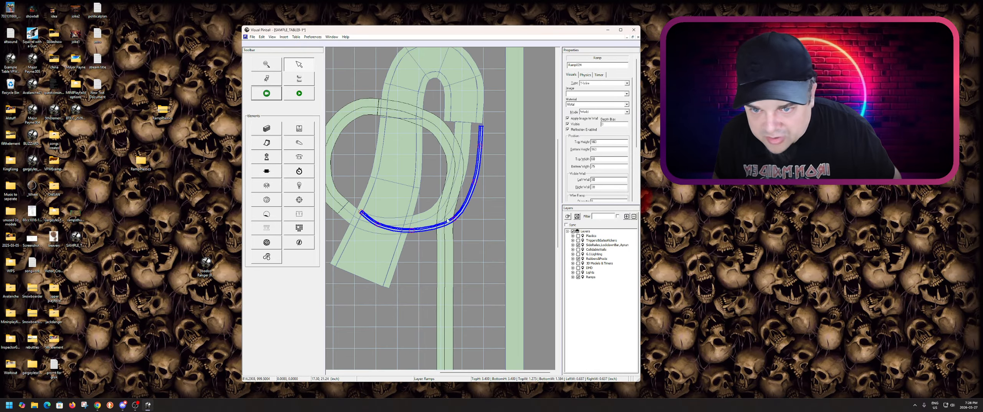
{"action": "left_click", "coordinate": [479, 147]}
{"action": "left_click", "coordinate": [479, 137]}
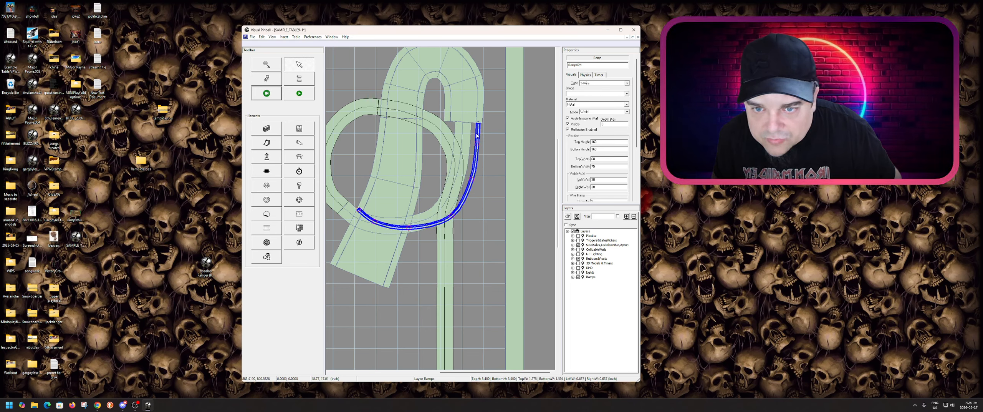
- Move the single-wire ramp's control point midway down its outer side slightly down and inward along the curve
{"action": "left_click", "coordinate": [477, 143]}
{"action": "left_click", "coordinate": [477, 161]}
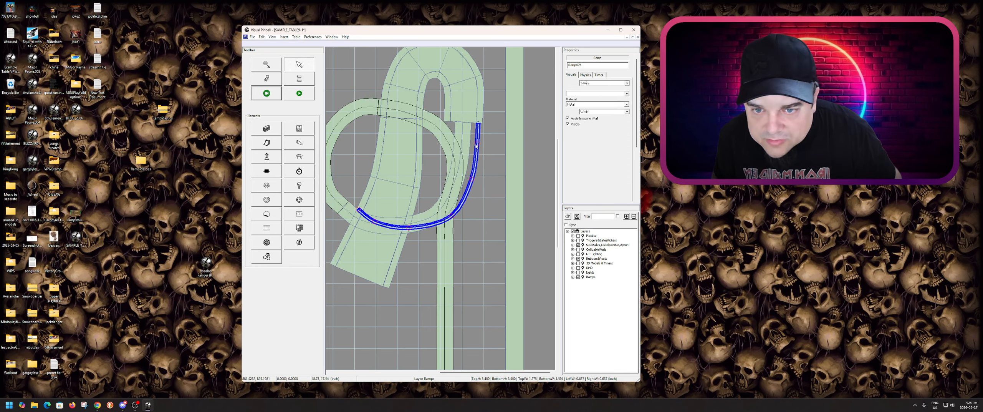
{"action": "left_click", "coordinate": [465, 173]}
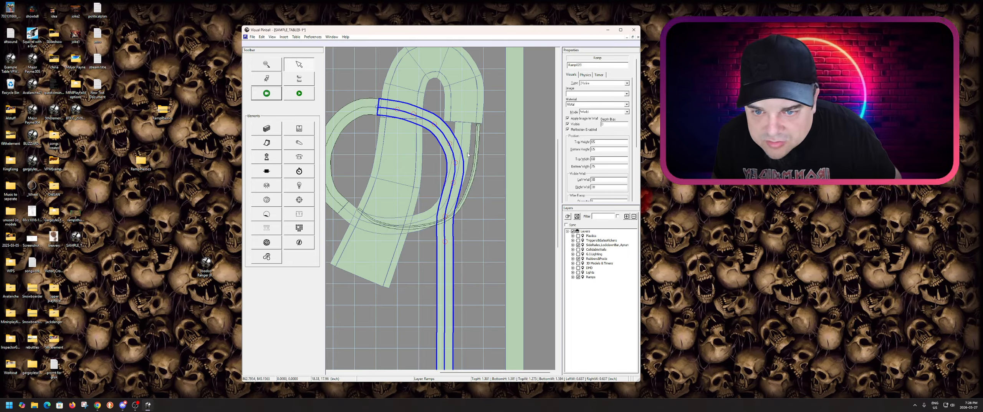
{"action": "left_click", "coordinate": [468, 157]}
{"action": "left_click", "coordinate": [470, 183]}
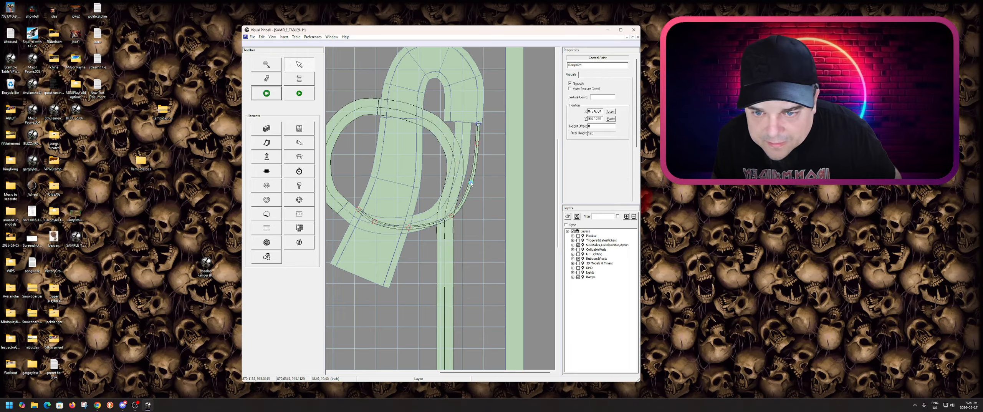
{"action": "left_click_drag", "start_coordinate": [471, 182], "coordinate": [468, 189]}
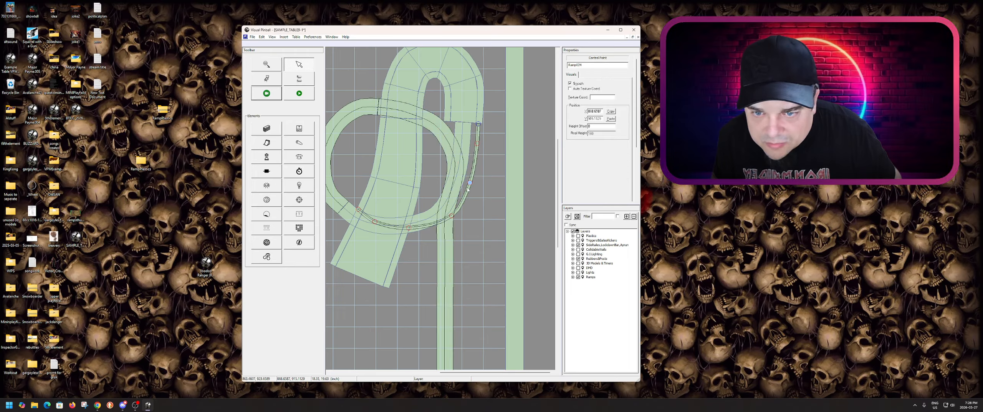
- Shift the single-wire ramp's control point at its lower bend down and inward toward the curved wire ramp's outer edge
{"action": "left_click", "coordinate": [453, 216]}
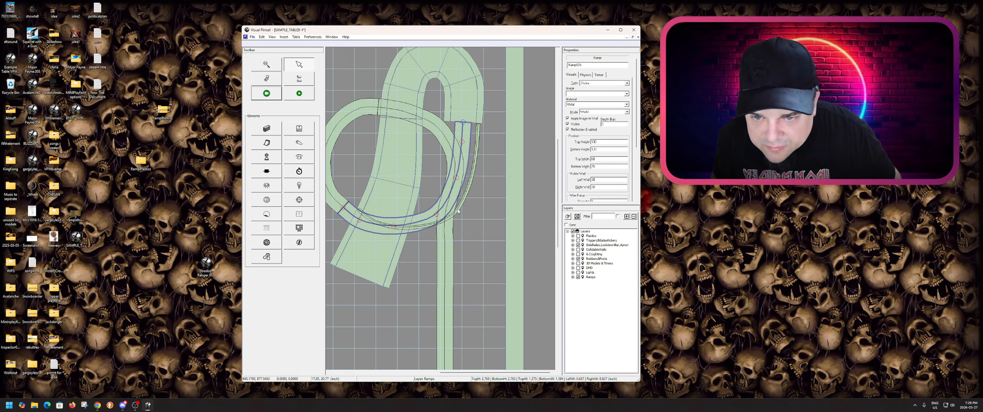
{"action": "left_click_drag", "start_coordinate": [453, 217], "coordinate": [445, 226]}
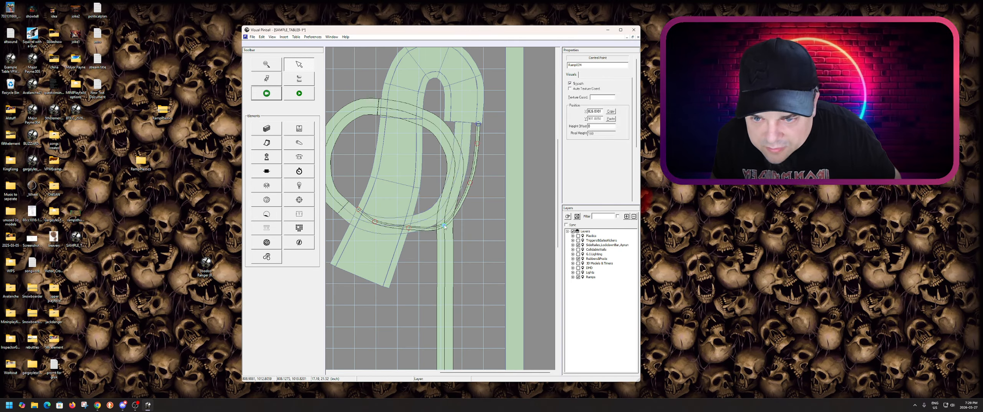
{"action": "left_click", "coordinate": [433, 214]}
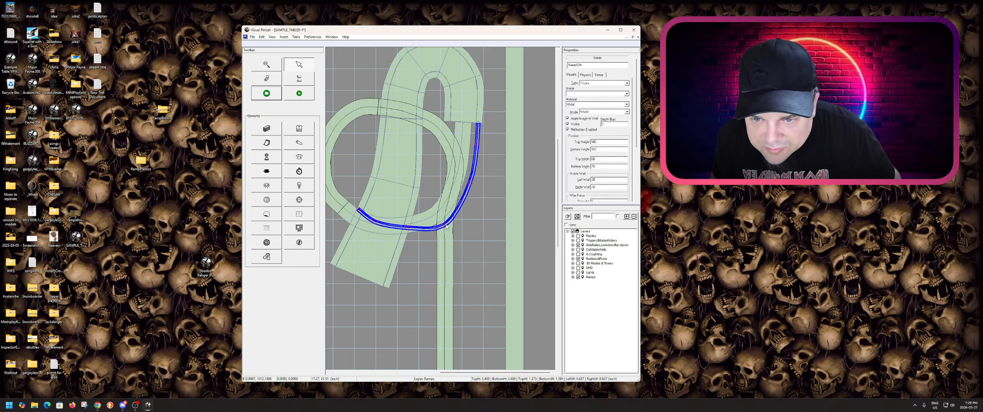
{"action": "left_click", "coordinate": [442, 226]}
{"action": "left_click", "coordinate": [456, 183]}
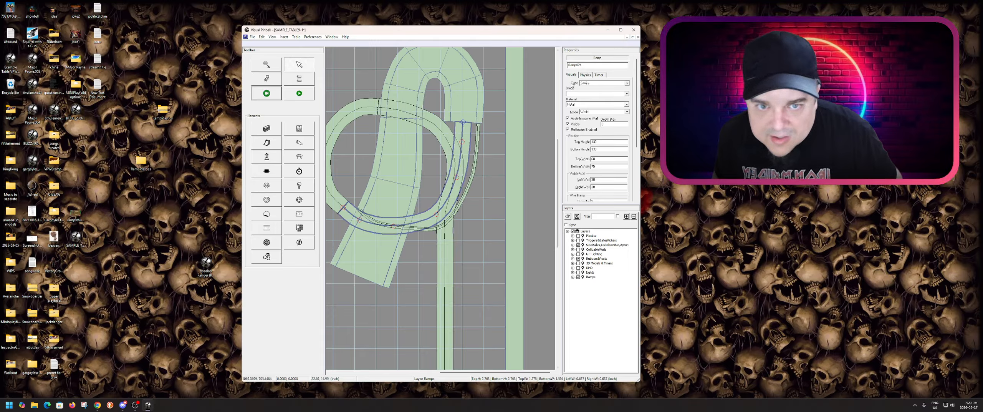
- Change the curved wire ramp under the guard to the Flat type and set its bottom width to 60
{"action": "left_click", "coordinate": [591, 83]}
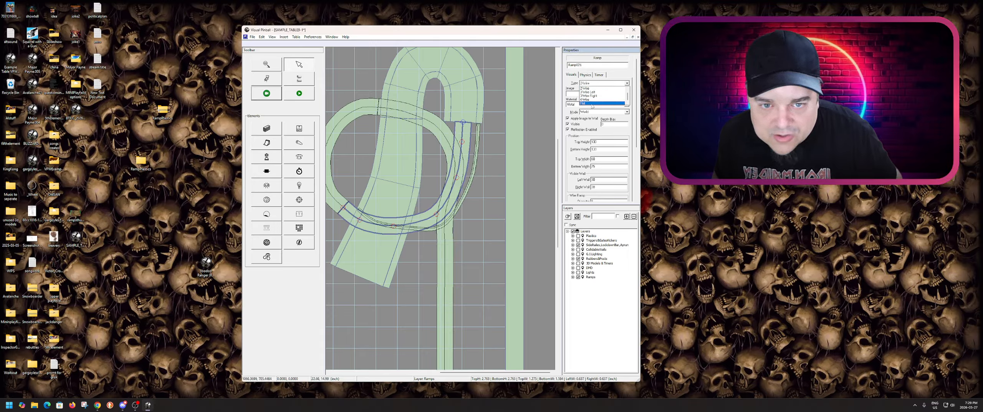
{"action": "left_click", "coordinate": [591, 103]}
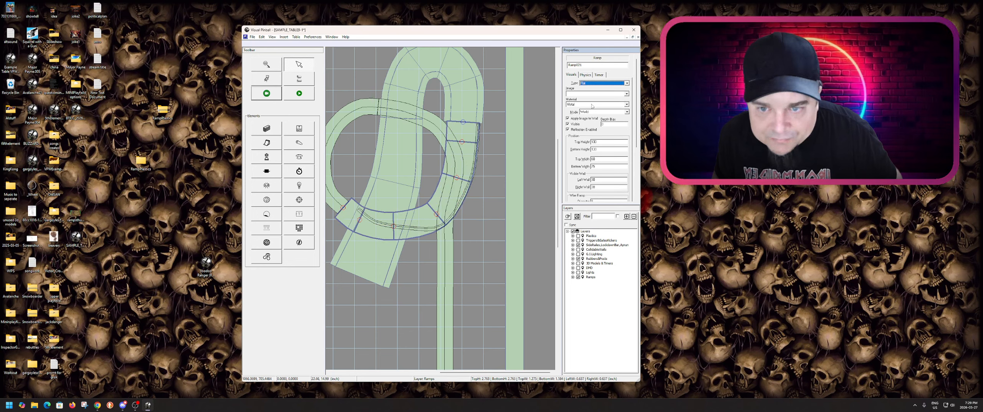
{"action": "double_click", "coordinate": [604, 166]}
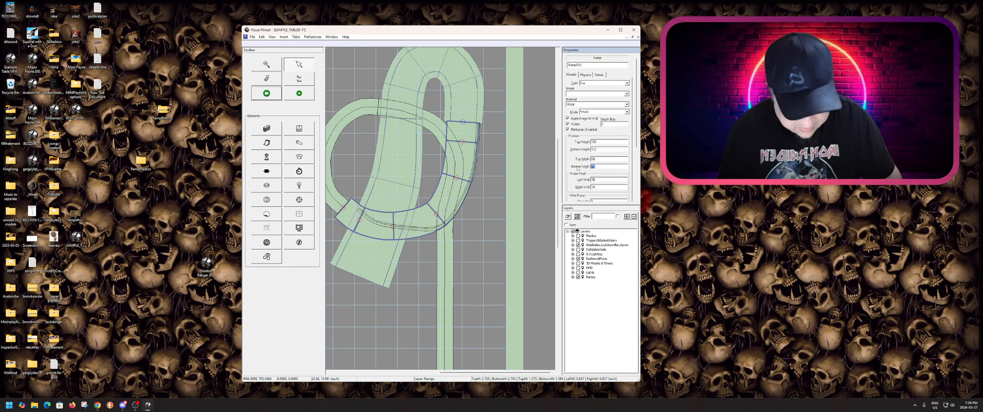
{"action": "left_click", "coordinate": [604, 150]}
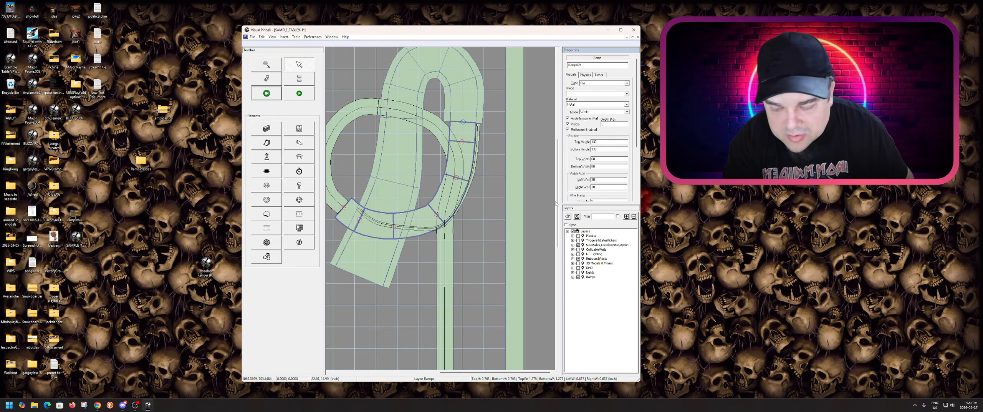
- Move the single-wire ramp's two uppermost control points inward onto the outer edge of the flat ramp
{"action": "left_click", "coordinate": [477, 146]}
{"action": "scroll", "coordinate": [414, 234], "scroll_direction": "up", "scroll_amount": 2}
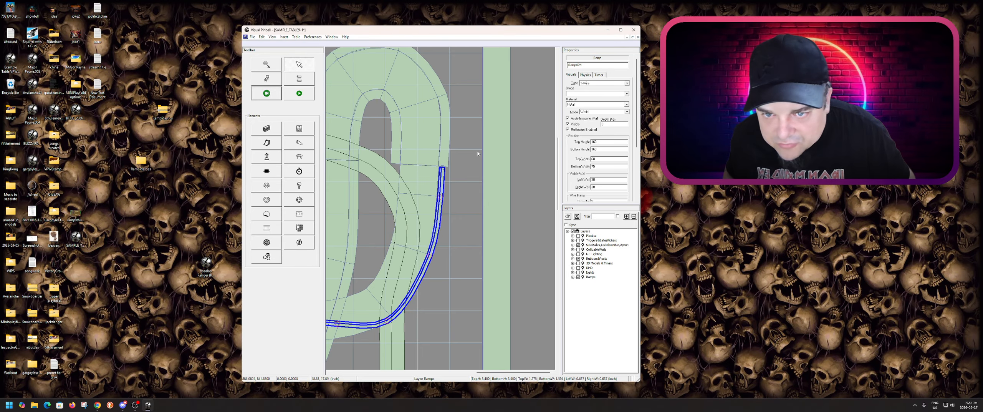
{"action": "left_click", "coordinate": [471, 185]}
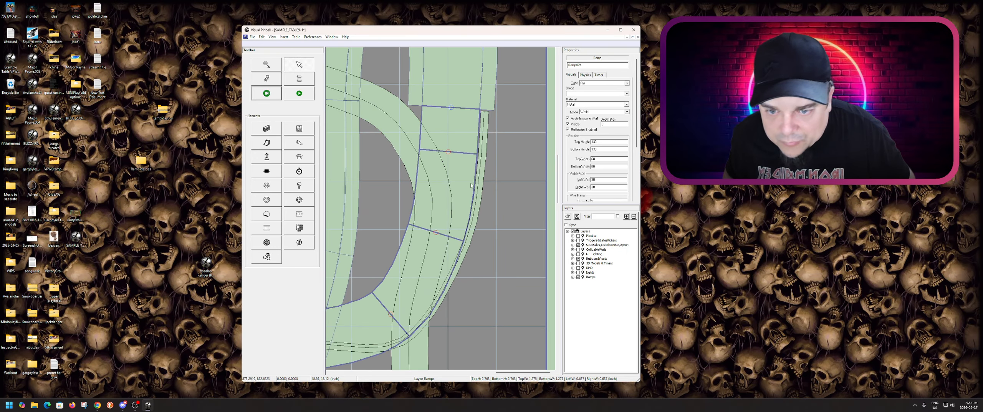
{"action": "left_click", "coordinate": [482, 132]}
{"action": "left_click", "coordinate": [485, 111]}
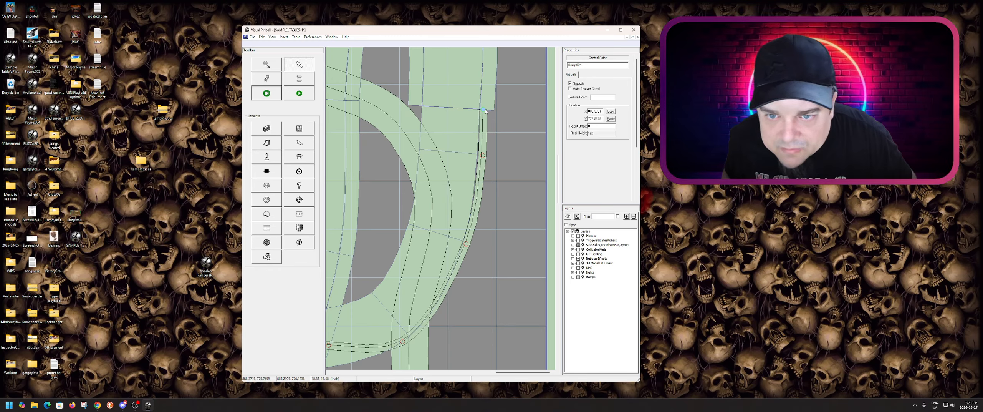
{"action": "left_click_drag", "start_coordinate": [486, 111], "coordinate": [483, 111]}
{"action": "left_click_drag", "start_coordinate": [483, 157], "coordinate": [478, 156]}
{"action": "scroll", "coordinate": [452, 295], "scroll_direction": "down", "scroll_amount": 1}
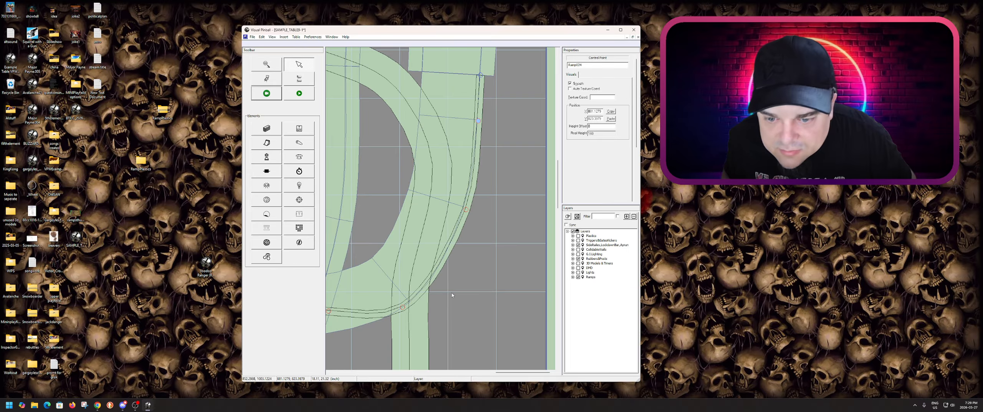
- Align the single-wire ramp's control points along the side, lower bend and bottom of the curve with the flat ramp's outer edge
{"action": "left_click", "coordinate": [465, 211]}
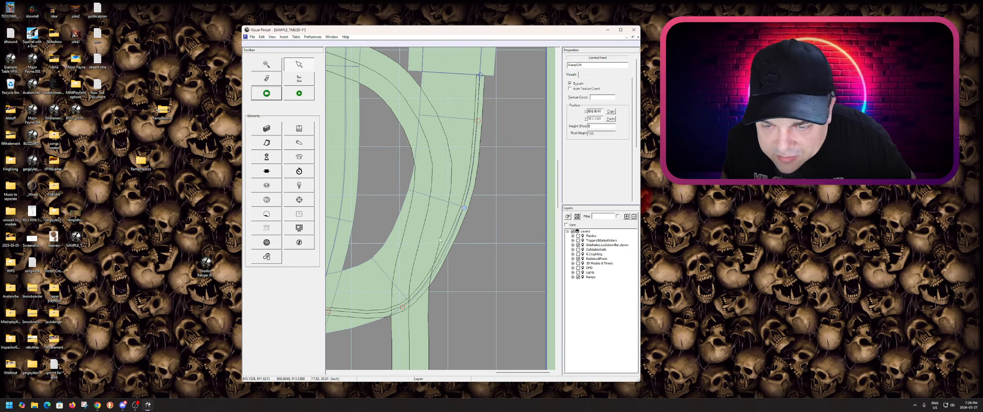
{"action": "scroll", "coordinate": [440, 239], "scroll_direction": "down", "scroll_amount": 2}
{"action": "left_click", "coordinate": [404, 237]}
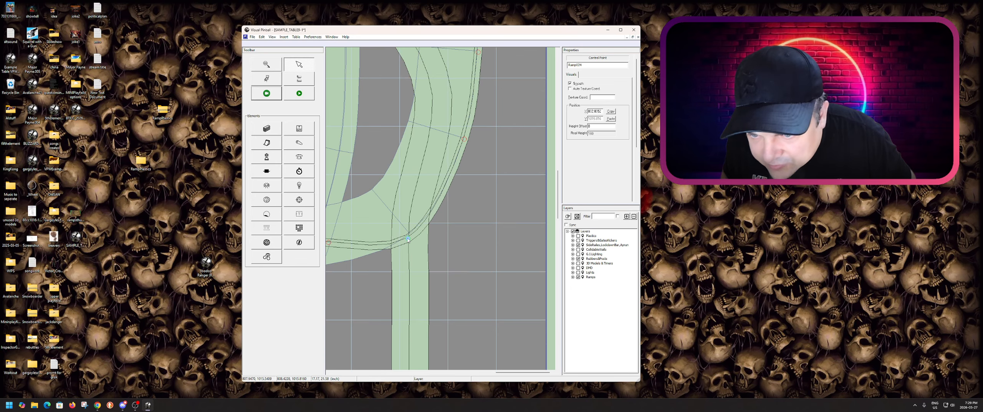
{"action": "left_click_drag", "start_coordinate": [411, 236], "coordinate": [411, 261]}
{"action": "scroll", "coordinate": [410, 236], "scroll_direction": "down", "scroll_amount": 2}
{"action": "scroll", "coordinate": [376, 219], "scroll_direction": "up", "scroll_amount": 1}
{"action": "scroll", "coordinate": [460, 191], "scroll_direction": "up", "scroll_amount": 1}
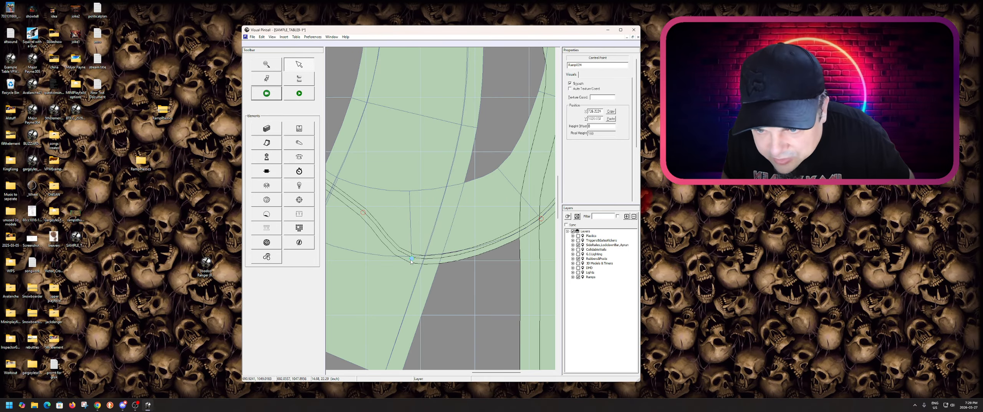
- Move the single-wire ramp's last two control points outward to the flat ramp's outer edge, ending at its lower-end corner
{"action": "scroll", "coordinate": [411, 261], "scroll_direction": "down", "scroll_amount": 2}
{"action": "scroll", "coordinate": [388, 197], "scroll_direction": "up", "scroll_amount": 1}
{"action": "scroll", "coordinate": [439, 194], "scroll_direction": "up", "scroll_amount": 1}
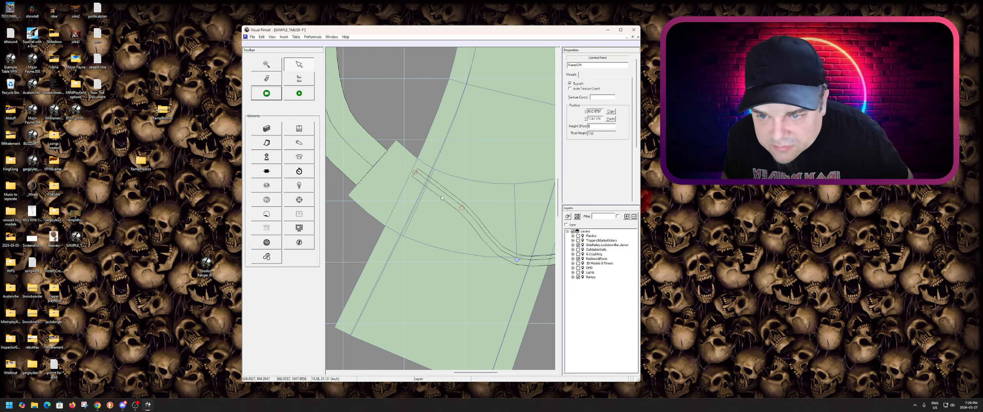
{"action": "scroll", "coordinate": [442, 222], "scroll_direction": "down", "scroll_amount": 1}
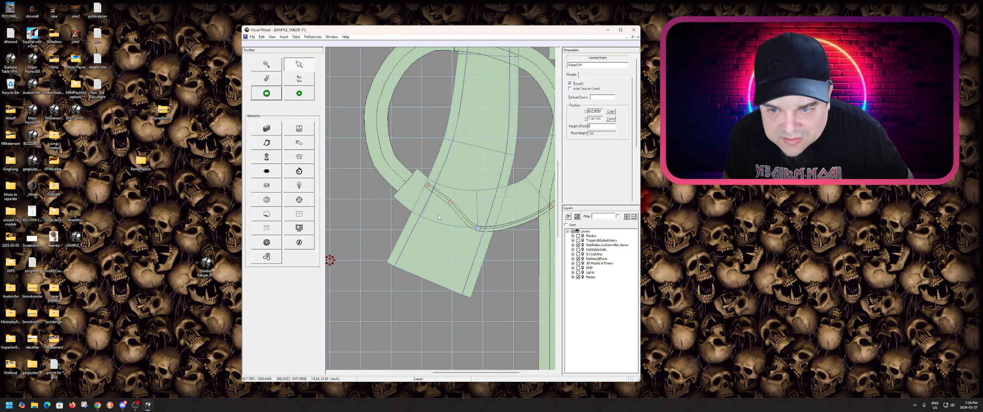
{"action": "left_click", "coordinate": [442, 216]}
{"action": "left_click", "coordinate": [452, 206]}
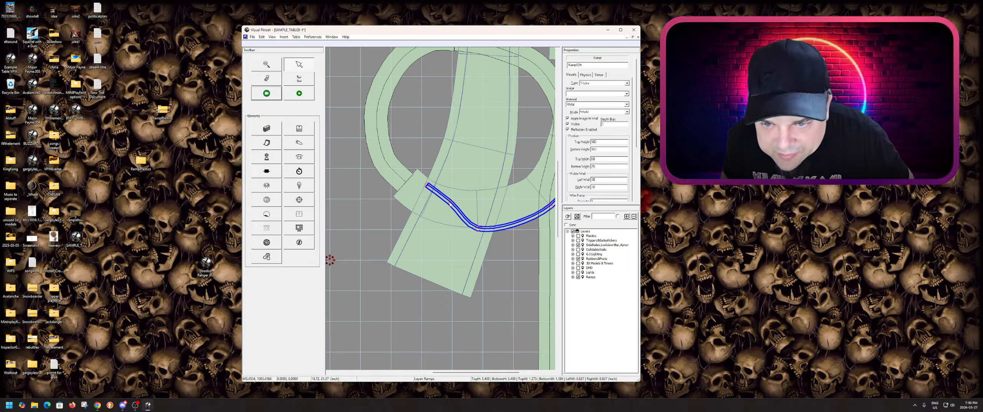
{"action": "left_click_drag", "start_coordinate": [450, 204], "coordinate": [419, 218]}
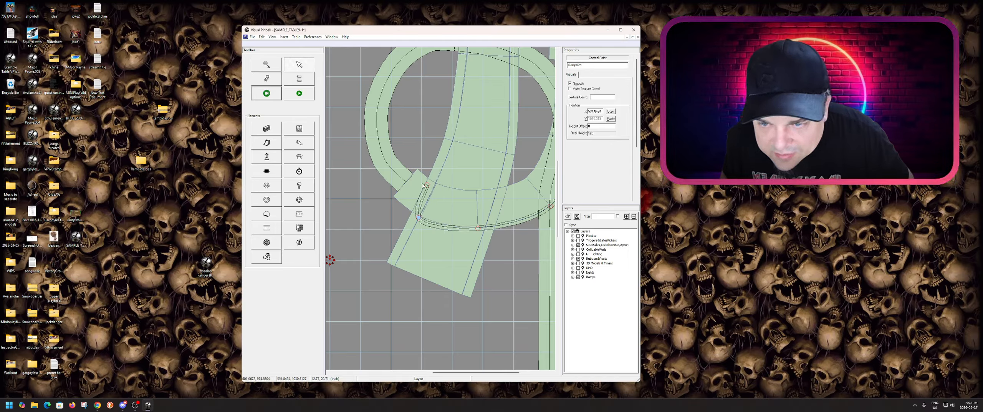
{"action": "left_click_drag", "start_coordinate": [426, 185], "coordinate": [393, 199]}
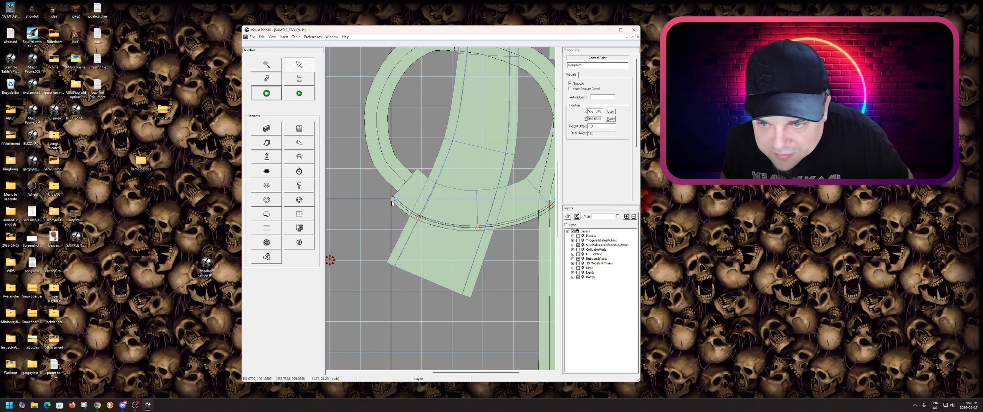
- Fine-tune the single-wire ramp's end point, the point beside it and the bottom point to follow the flat ramp's outer edge
{"action": "scroll", "coordinate": [399, 223], "scroll_direction": "up", "scroll_amount": 4}
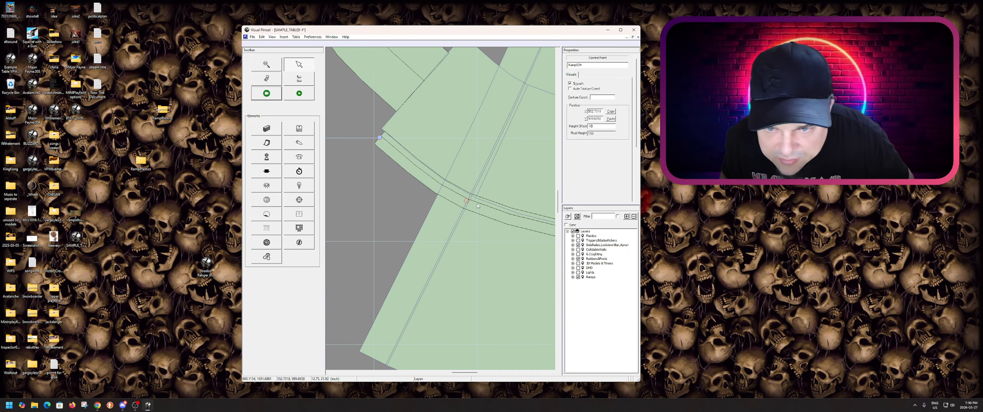
{"action": "left_click_drag", "start_coordinate": [467, 200], "coordinate": [475, 200]}
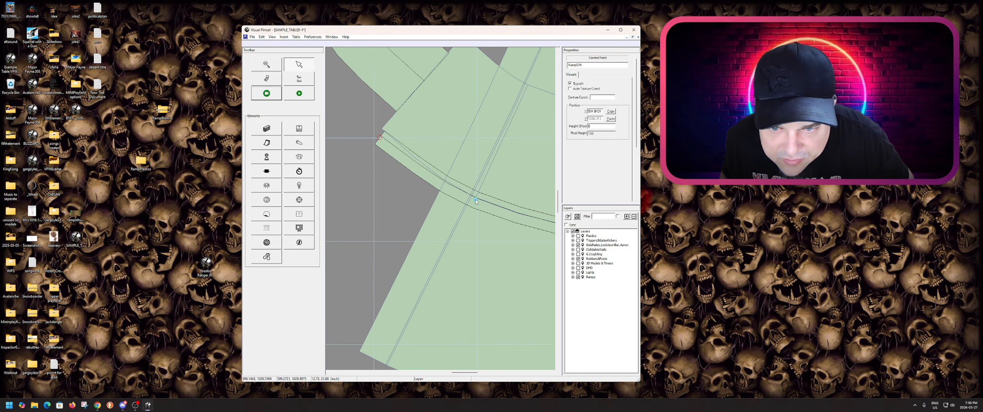
{"action": "left_click_drag", "start_coordinate": [380, 138], "coordinate": [380, 130]}
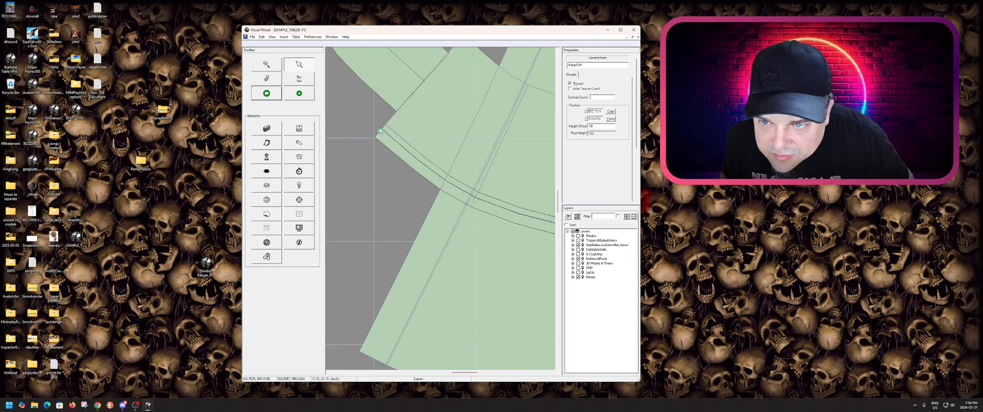
{"action": "scroll", "coordinate": [405, 210], "scroll_direction": "down", "scroll_amount": 4}
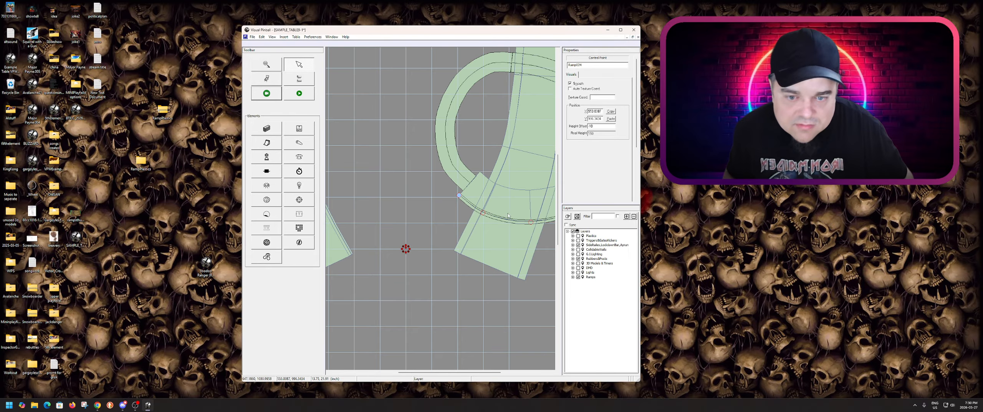
{"action": "scroll", "coordinate": [508, 216], "scroll_direction": "up", "scroll_amount": 3}
{"action": "left_click", "coordinate": [424, 206]}
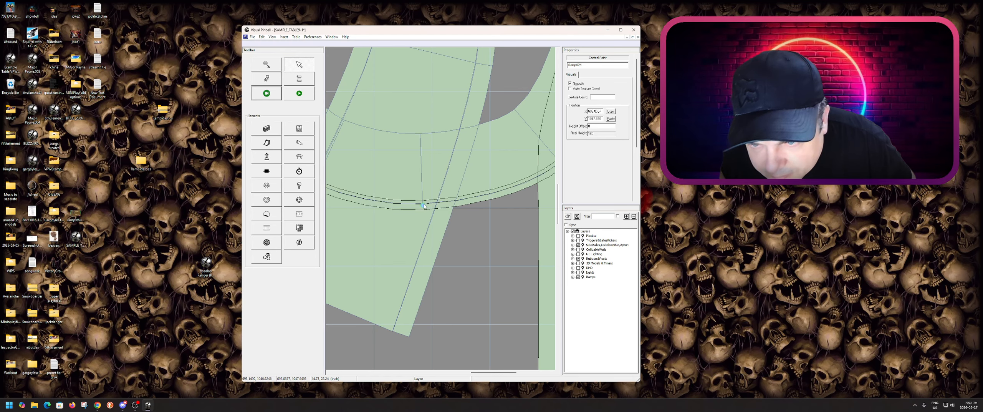
{"action": "left_click_drag", "start_coordinate": [424, 204], "coordinate": [424, 205]}
- Examine the single-wire ramp's fit along the flat ramp's outer edge, especially its upper end near the U-shaped ramp's exit
{"action": "scroll", "coordinate": [435, 219], "scroll_direction": "down", "scroll_amount": 1}
{"action": "scroll", "coordinate": [525, 155], "scroll_direction": "up", "scroll_amount": 1}
{"action": "scroll", "coordinate": [437, 178], "scroll_direction": "up", "scroll_amount": 1}
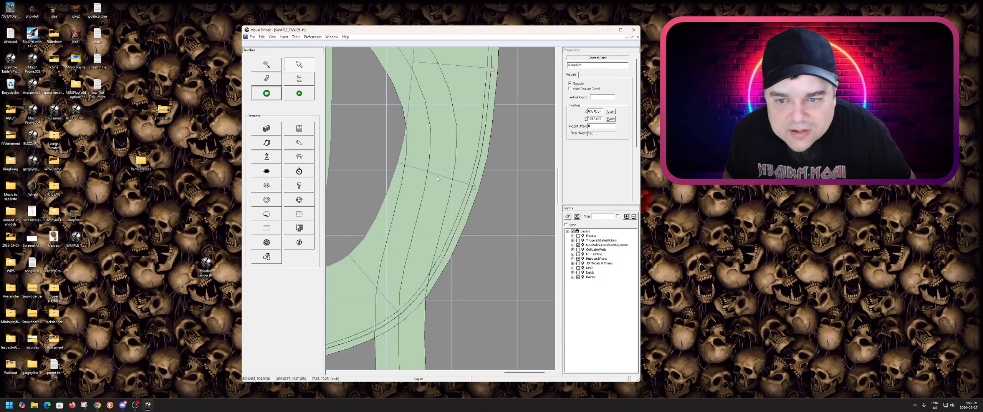
{"action": "scroll", "coordinate": [489, 168], "scroll_direction": "up", "scroll_amount": 2}
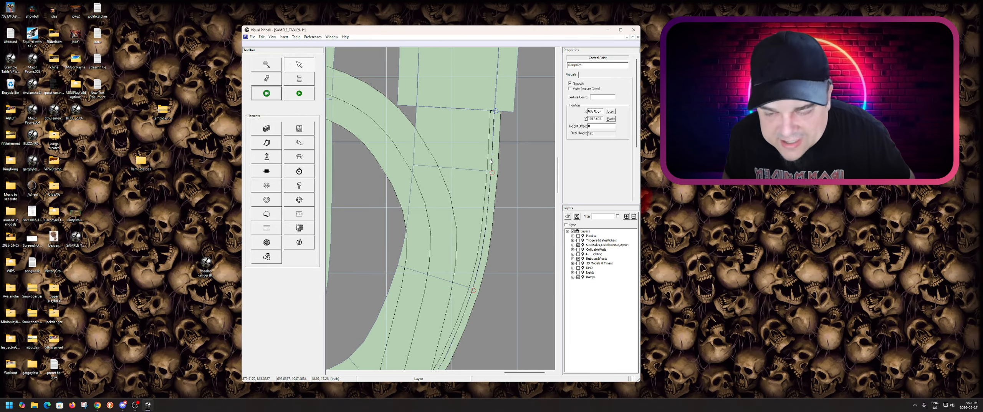
{"action": "left_click", "coordinate": [493, 173]}
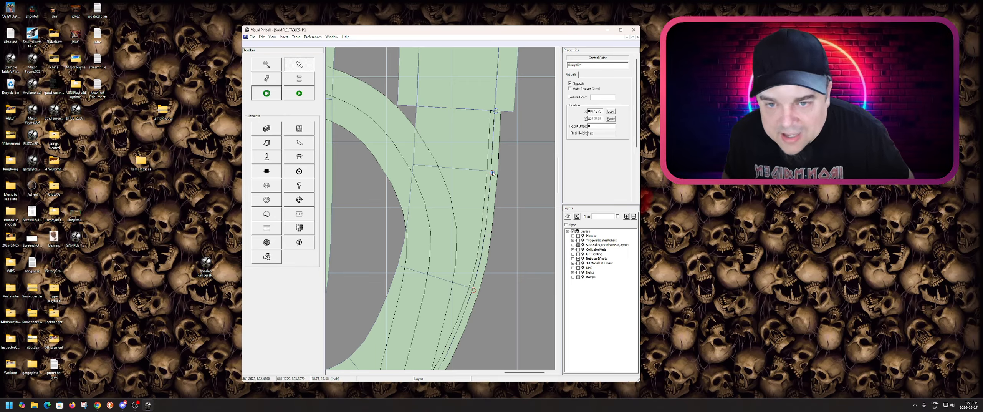
{"action": "scroll", "coordinate": [492, 172], "scroll_direction": "up", "scroll_amount": 1}
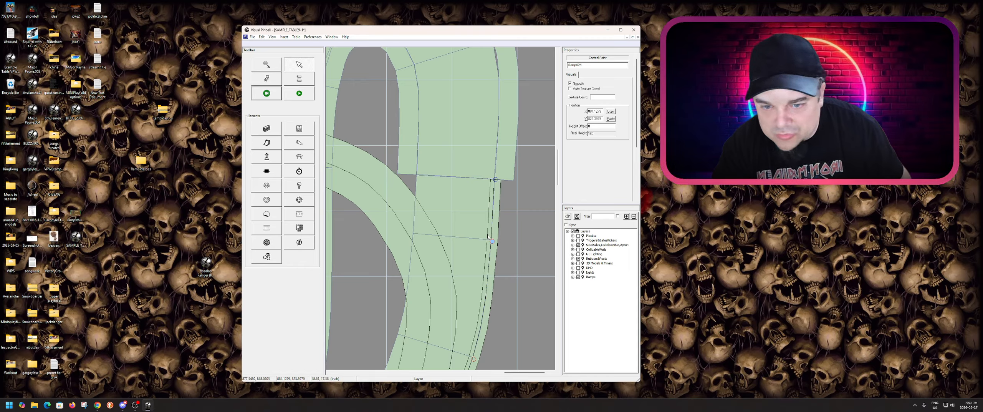
{"action": "right_click", "coordinate": [494, 214]}
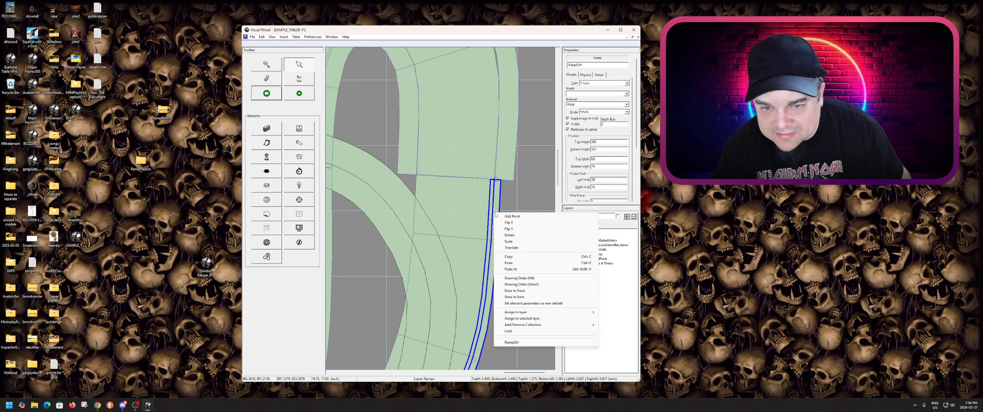
{"action": "left_click", "coordinate": [506, 204]}
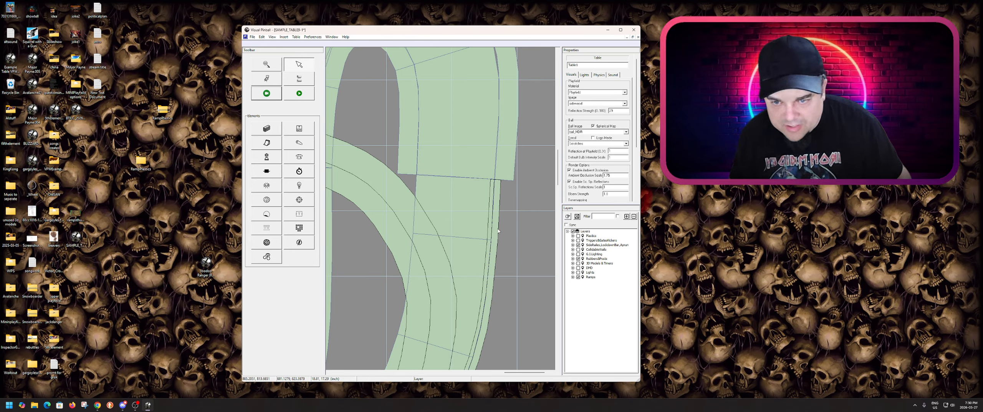
{"action": "right_click", "coordinate": [492, 209]}
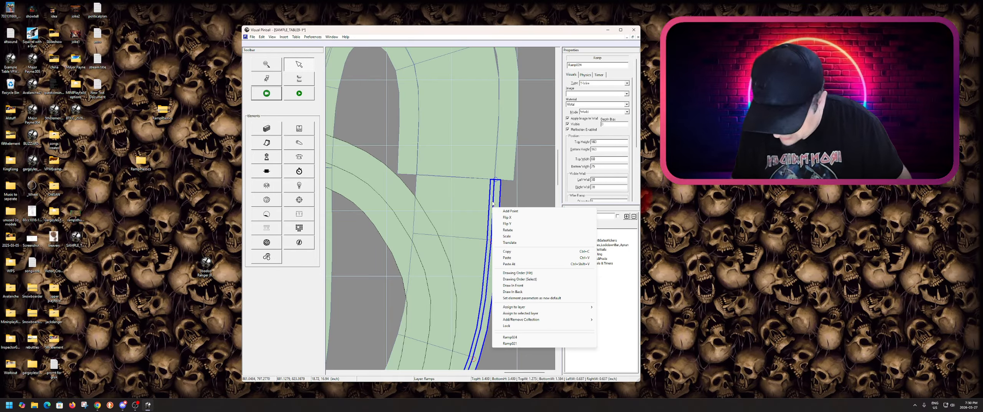
{"action": "left_click", "coordinate": [506, 197]}
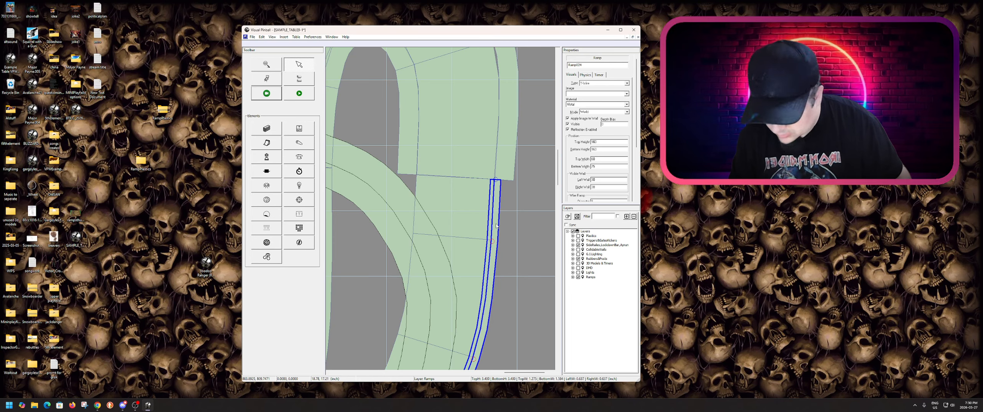
- Deselect the ramp and save the table
{"action": "left_click", "coordinate": [503, 216]}
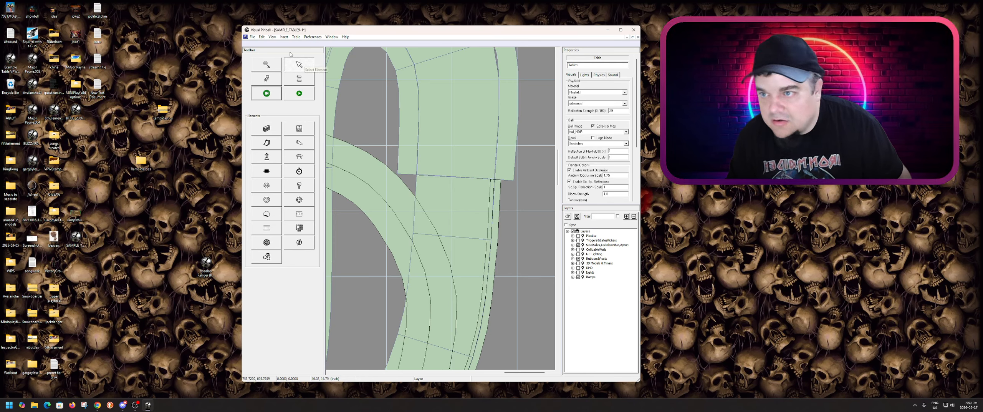
{"action": "left_click", "coordinate": [252, 37]}
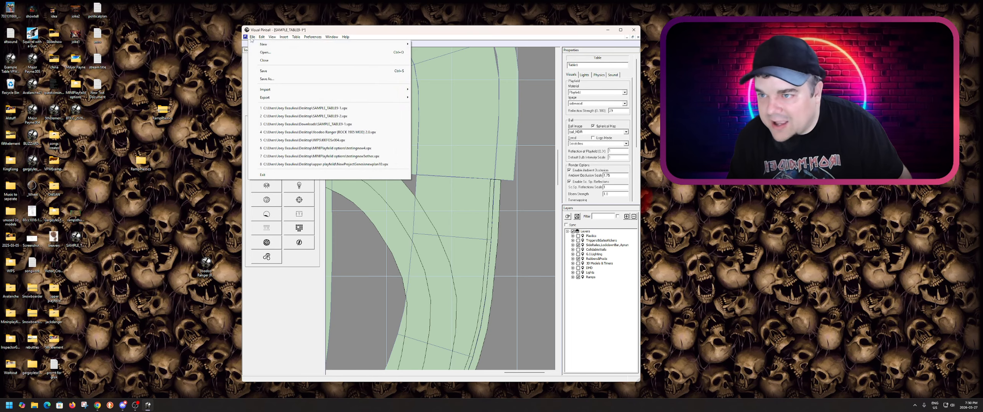
{"action": "left_click", "coordinate": [272, 72]}
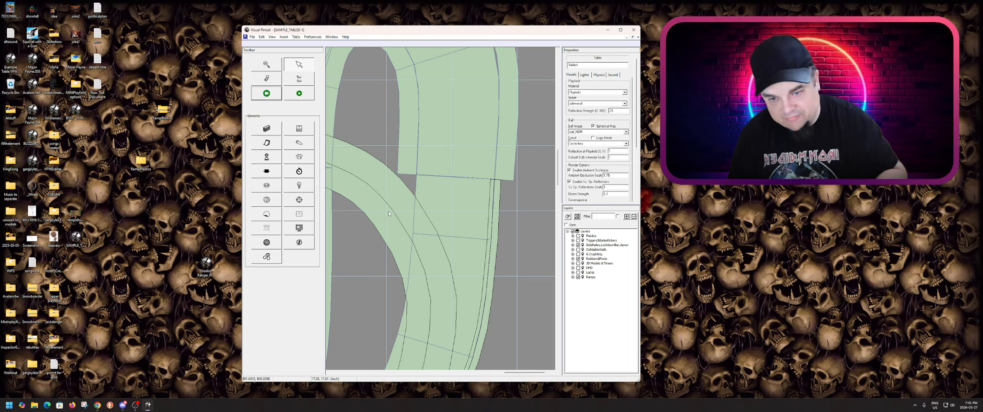
- Duplicate the outer wire rail and move the copy to the inner edge of the flat ramp it follows
{"action": "left_click", "coordinate": [491, 265]}
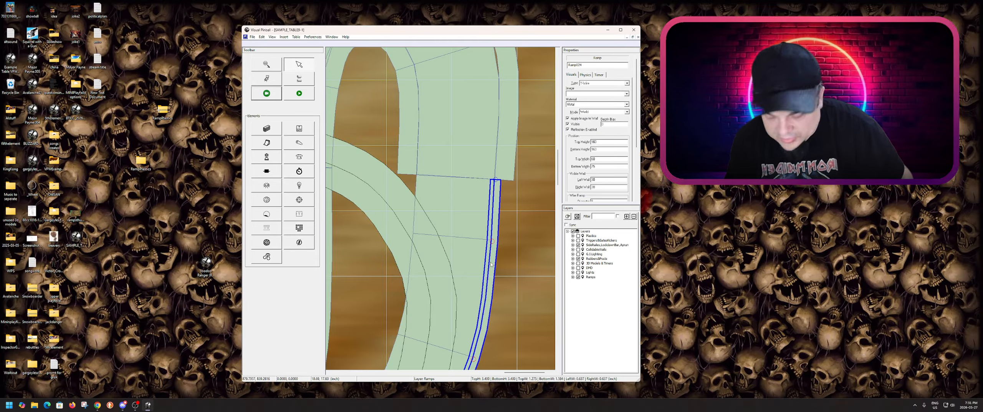
{"action": "left_click", "coordinate": [519, 270]}
{"action": "key", "text": "ctrl+v"}
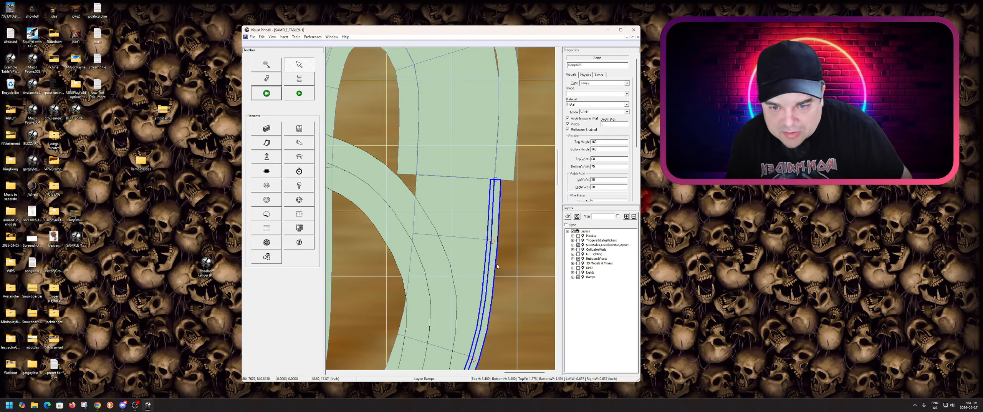
{"action": "left_click_drag", "start_coordinate": [488, 264], "coordinate": [410, 260]}
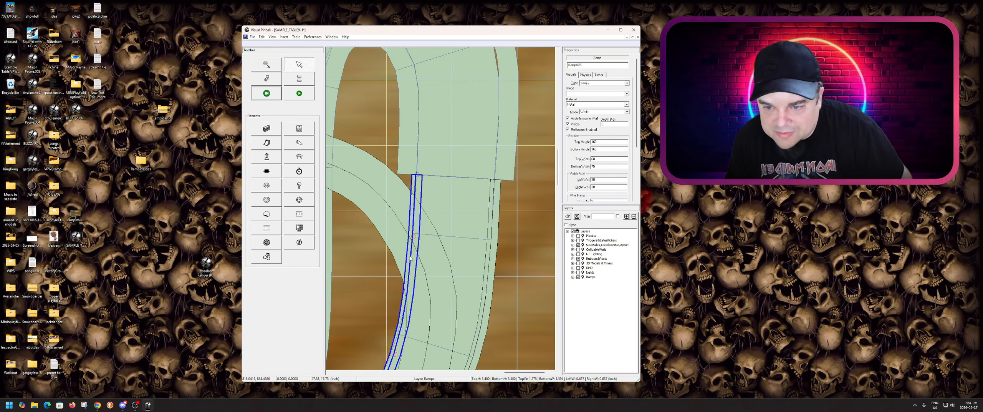
- Shift the copied rail's upper control points onto the flat ramp's inner edge
{"action": "scroll", "coordinate": [410, 258], "scroll_direction": "down", "scroll_amount": 1}
{"action": "left_click", "coordinate": [411, 200]}
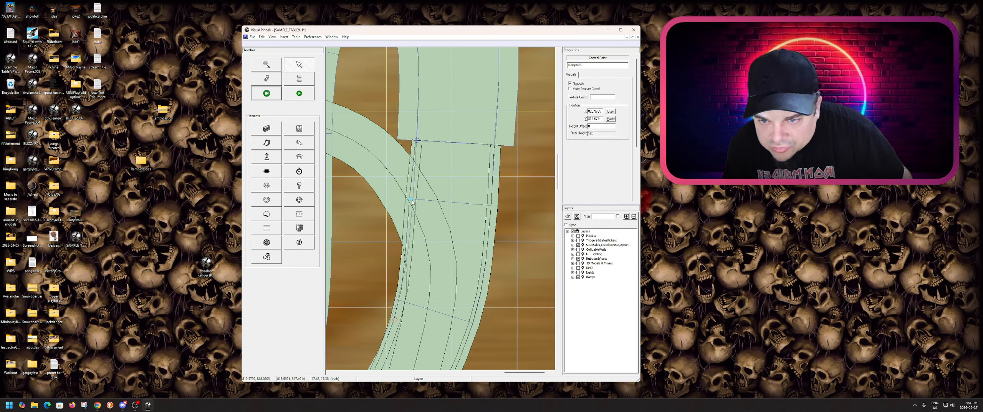
{"action": "left_click_drag", "start_coordinate": [411, 201], "coordinate": [417, 201]}
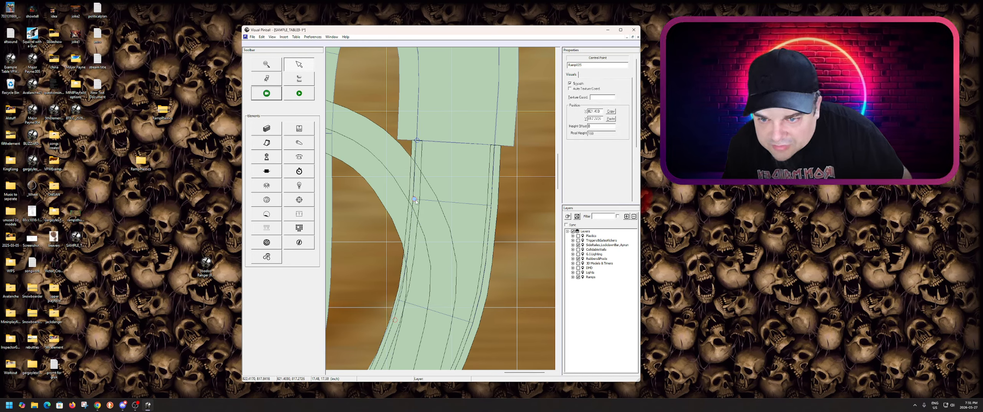
{"action": "scroll", "coordinate": [421, 174], "scroll_direction": "down", "scroll_amount": 3}
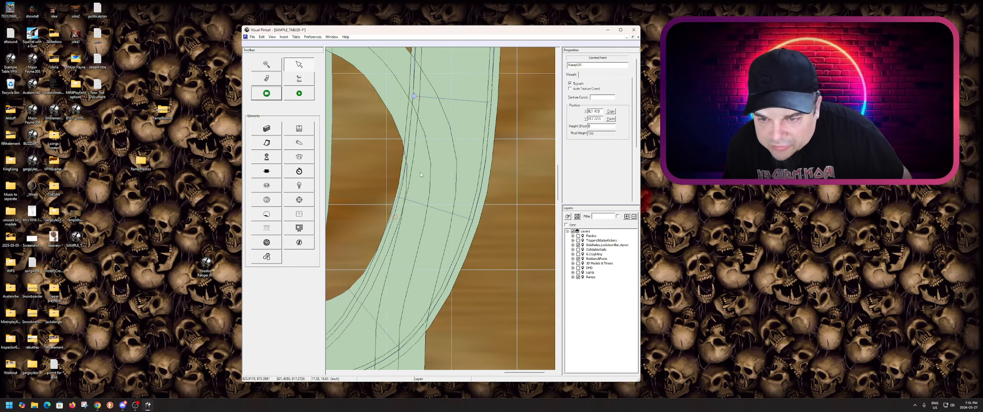
{"action": "left_click", "coordinate": [399, 198]}
{"action": "scroll", "coordinate": [399, 199], "scroll_direction": "down", "scroll_amount": 2}
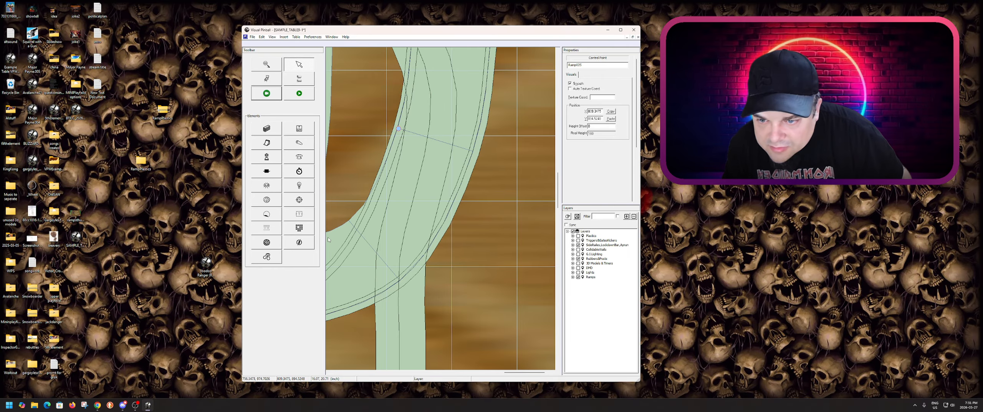
{"action": "left_click", "coordinate": [359, 237]}
{"action": "scroll", "coordinate": [379, 218], "scroll_direction": "down", "scroll_amount": 2}
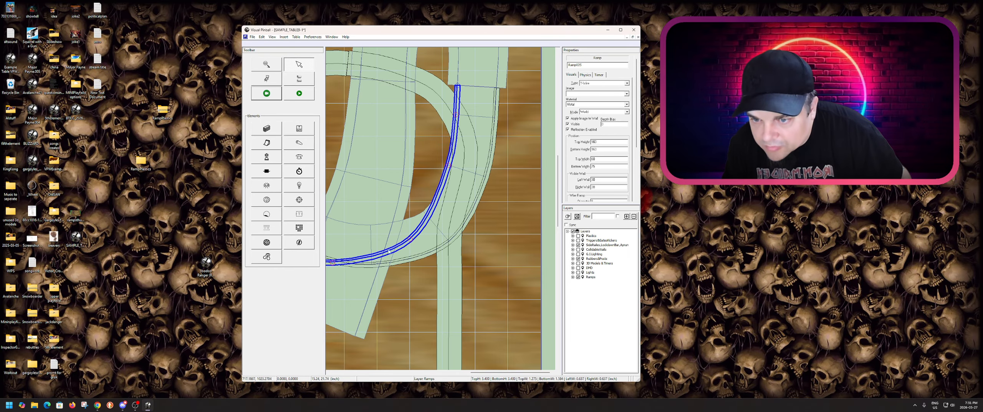
- Move the copied rail's next two control points inward to follow the inner edge of the ramp's lower bend
{"action": "left_click_drag", "start_coordinate": [429, 201], "coordinate": [445, 172]}
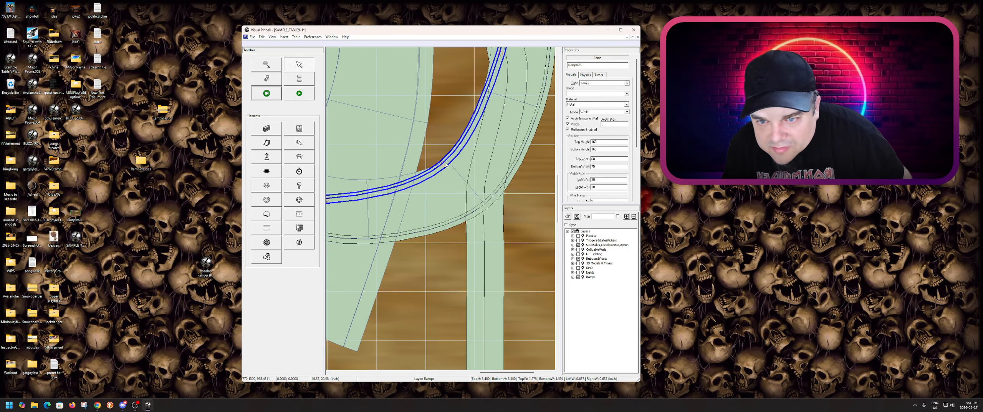
{"action": "key", "text": "ctrl+z"}
{"action": "left_click_drag", "start_coordinate": [426, 202], "coordinate": [447, 159]}
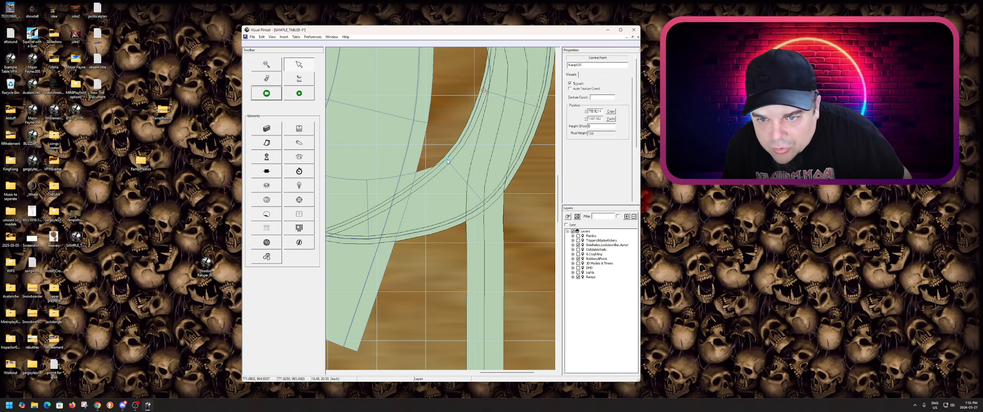
{"action": "left_click", "coordinate": [367, 221]}
{"action": "scroll", "coordinate": [374, 219], "scroll_direction": "down", "scroll_amount": 3}
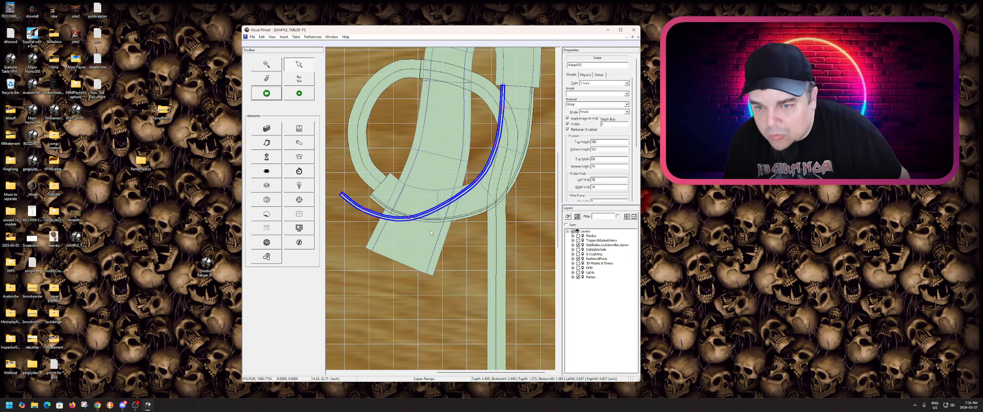
{"action": "scroll", "coordinate": [412, 198], "scroll_direction": "up", "scroll_amount": 2}
{"action": "left_click_drag", "start_coordinate": [409, 193], "coordinate": [457, 153]}
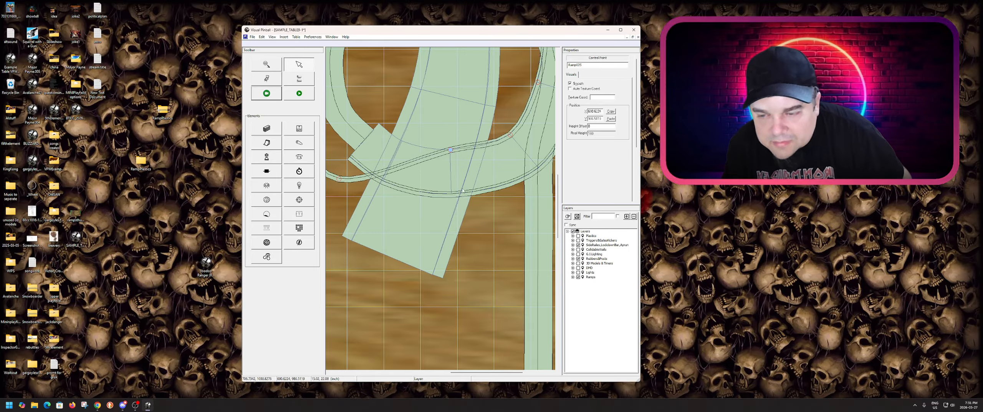
- Move the copied rail's last two control points so it ends at the inner corner of the flat ramp's lower end
{"action": "scroll", "coordinate": [380, 215], "scroll_direction": "down", "scroll_amount": 2}
{"action": "scroll", "coordinate": [384, 217], "scroll_direction": "up", "scroll_amount": 1}
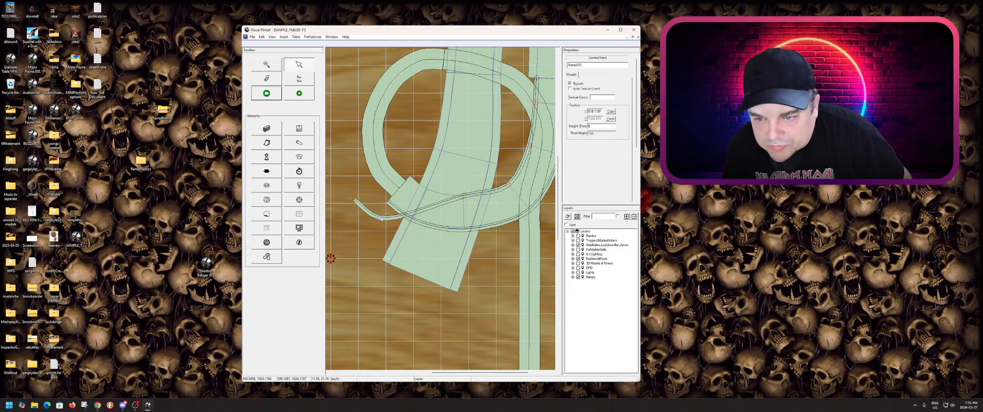
{"action": "left_click_drag", "start_coordinate": [381, 218], "coordinate": [426, 189]}
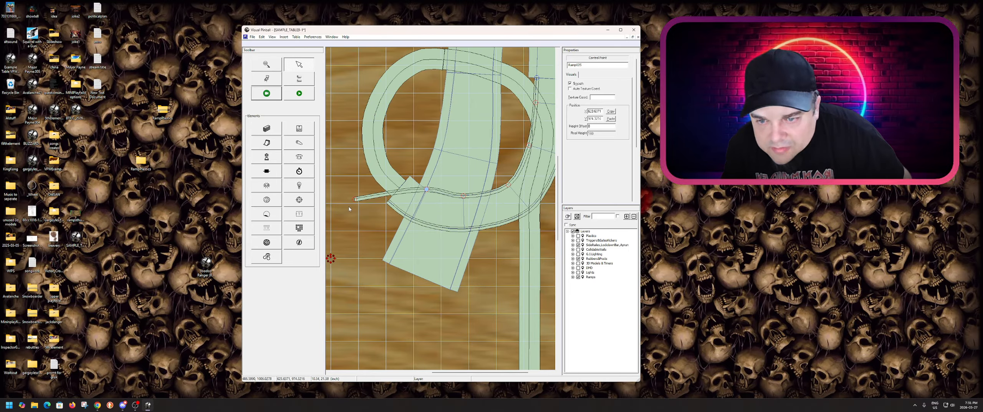
{"action": "left_click_drag", "start_coordinate": [358, 201], "coordinate": [411, 177]}
{"action": "scroll", "coordinate": [410, 177], "scroll_direction": "up", "scroll_amount": 2}
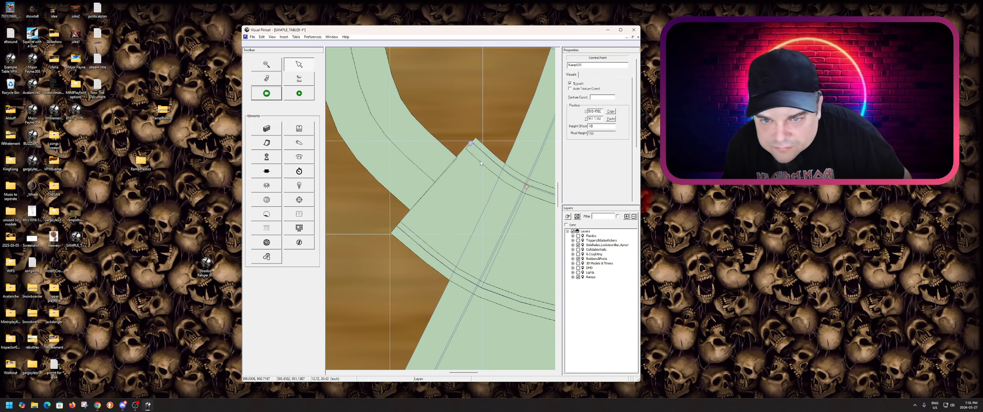
{"action": "left_click_drag", "start_coordinate": [471, 142], "coordinate": [469, 142]}
{"action": "scroll", "coordinate": [437, 180], "scroll_direction": "down", "scroll_amount": 2}
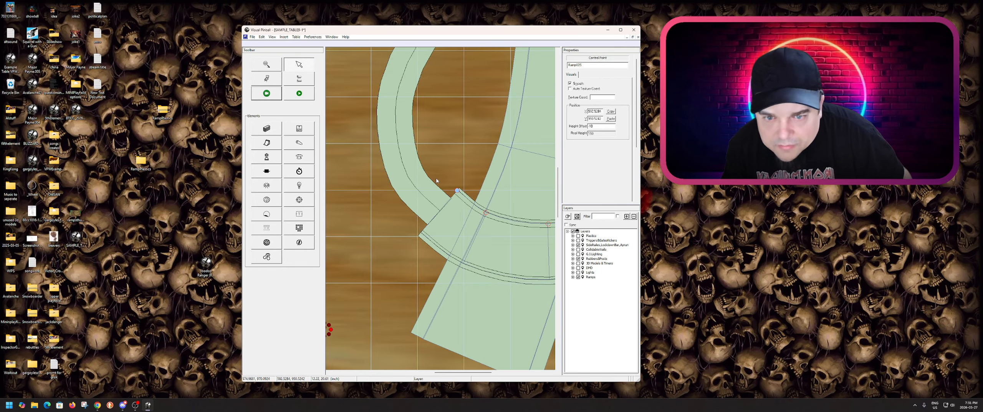
- Fine-tune the two control points next to the copied rail's lower end along the inner edge
{"action": "scroll", "coordinate": [500, 224], "scroll_direction": "up", "scroll_amount": 2}
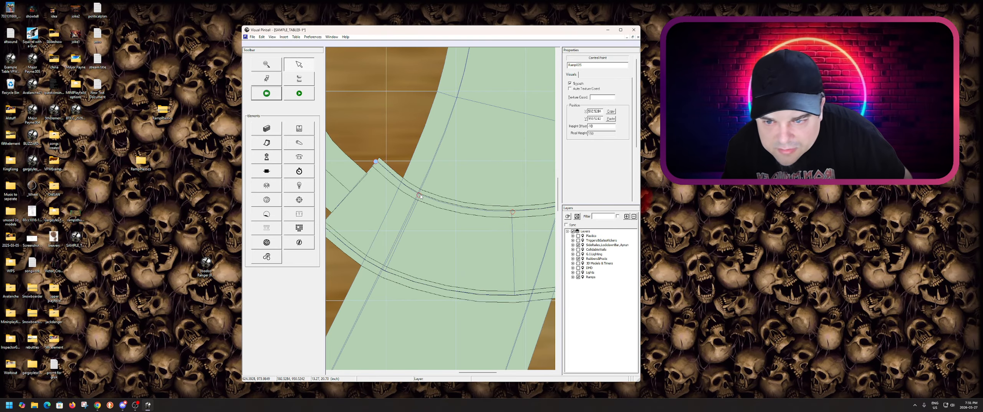
{"action": "left_click_drag", "start_coordinate": [420, 196], "coordinate": [423, 197]}
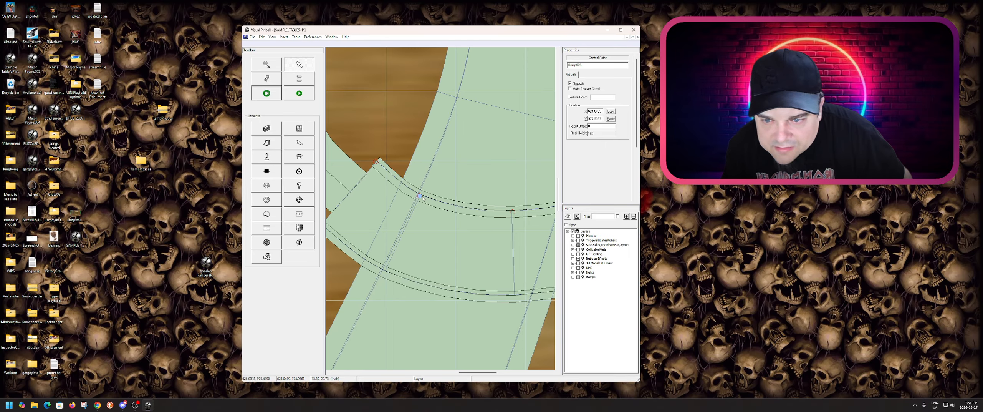
{"action": "left_click_drag", "start_coordinate": [512, 212], "coordinate": [511, 212]}
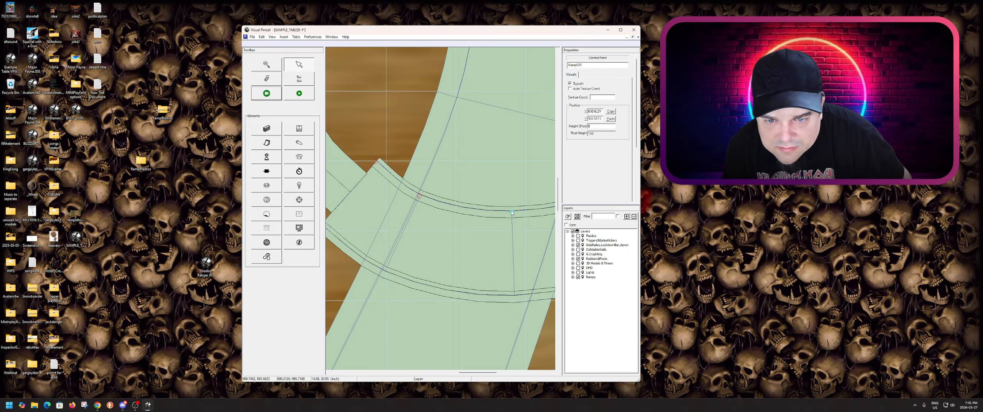
- Change the type of the flat ramp between the two rails to 2 Wire
{"action": "left_click", "coordinate": [476, 238]}
{"action": "scroll", "coordinate": [380, 232], "scroll_direction": "down", "scroll_amount": 6}
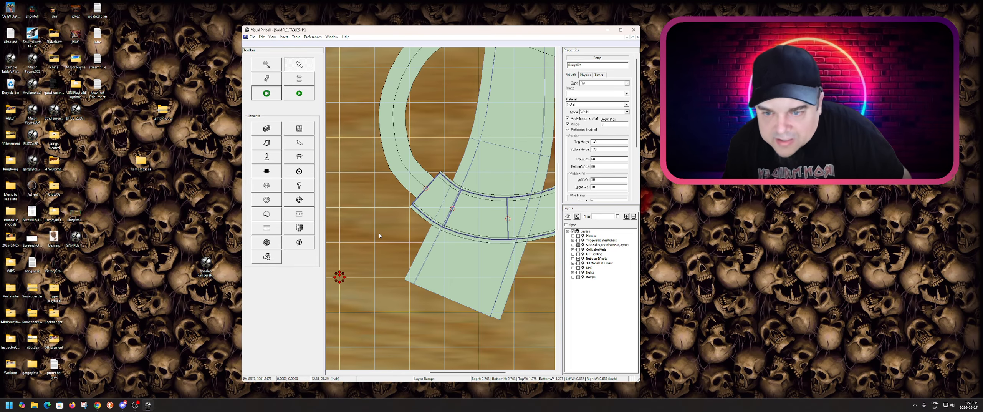
{"action": "scroll", "coordinate": [430, 215], "scroll_direction": "up", "scroll_amount": 2}
{"action": "right_click", "coordinate": [442, 167]}
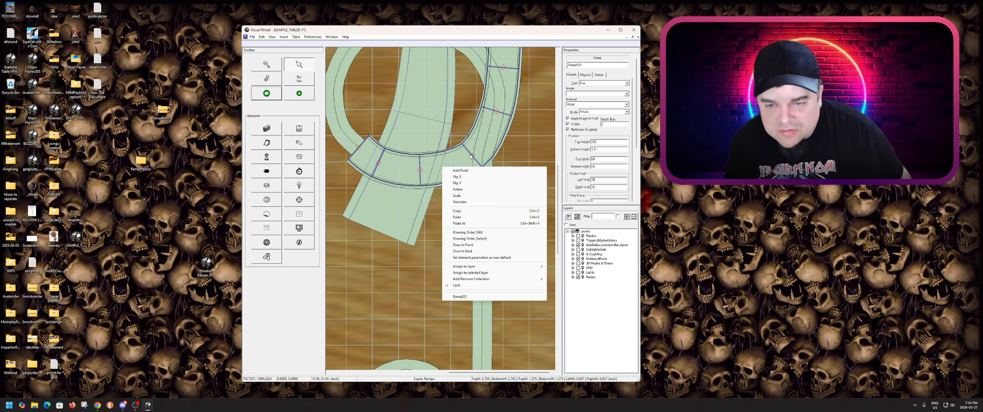
{"action": "left_click", "coordinate": [600, 83]}
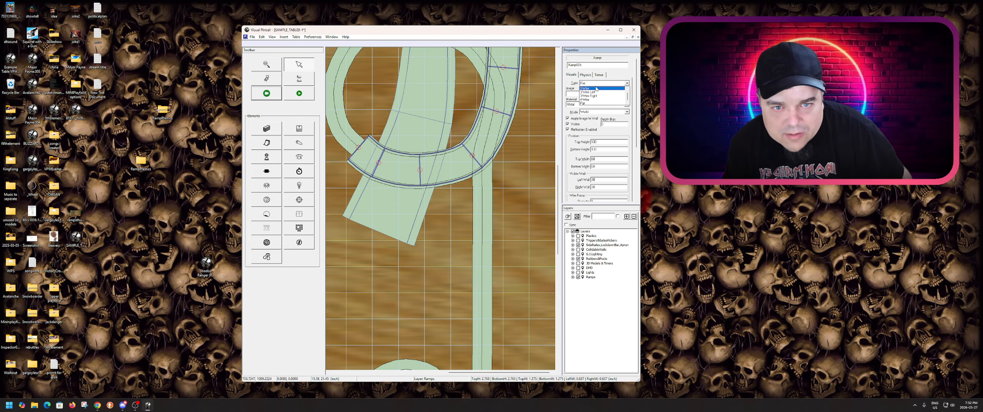
{"action": "left_click", "coordinate": [595, 90]}
{"action": "left_click", "coordinate": [507, 194]}
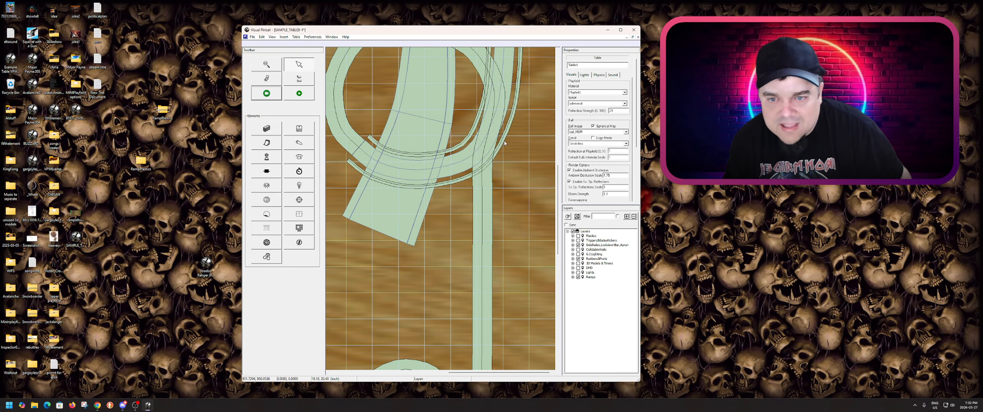
- Add a control point near the upper end of both the outer and the inner wire rail
{"action": "scroll", "coordinate": [504, 144], "scroll_direction": "up", "scroll_amount": 5}
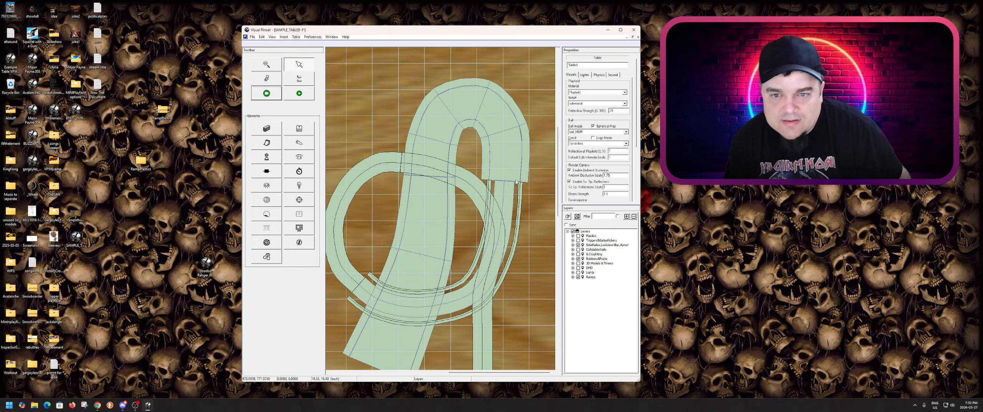
{"action": "left_click", "coordinate": [519, 207]}
{"action": "scroll", "coordinate": [506, 204], "scroll_direction": "up", "scroll_amount": 3}
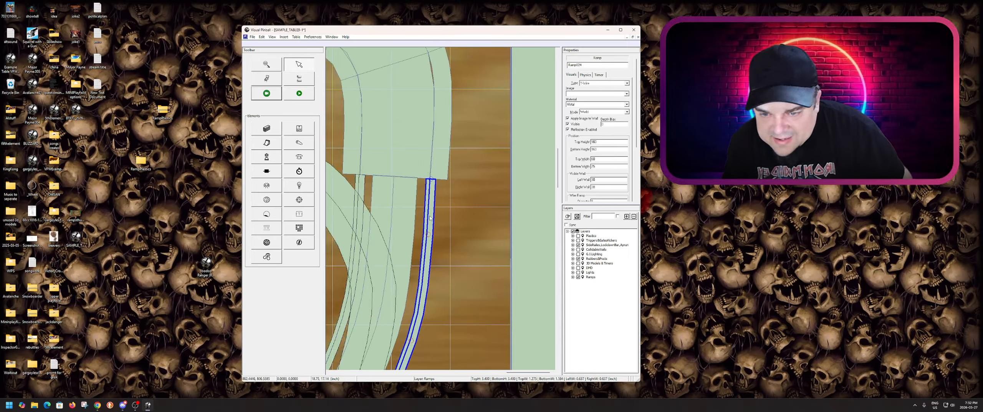
{"action": "right_click", "coordinate": [429, 210]}
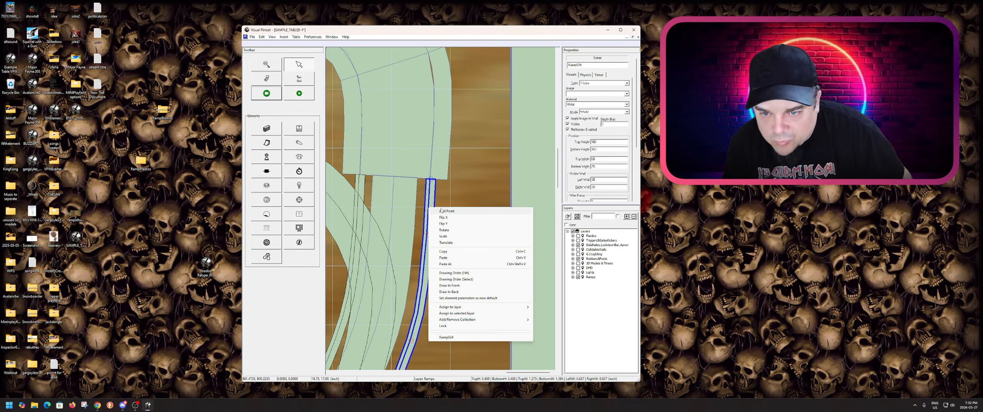
{"action": "left_click", "coordinate": [447, 212]}
{"action": "left_click", "coordinate": [357, 204]}
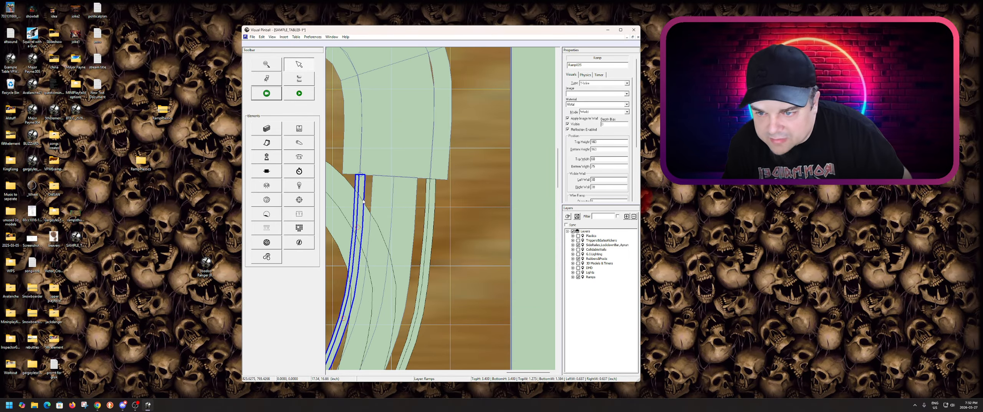
{"action": "right_click", "coordinate": [360, 202]}
{"action": "left_click", "coordinate": [379, 204]}
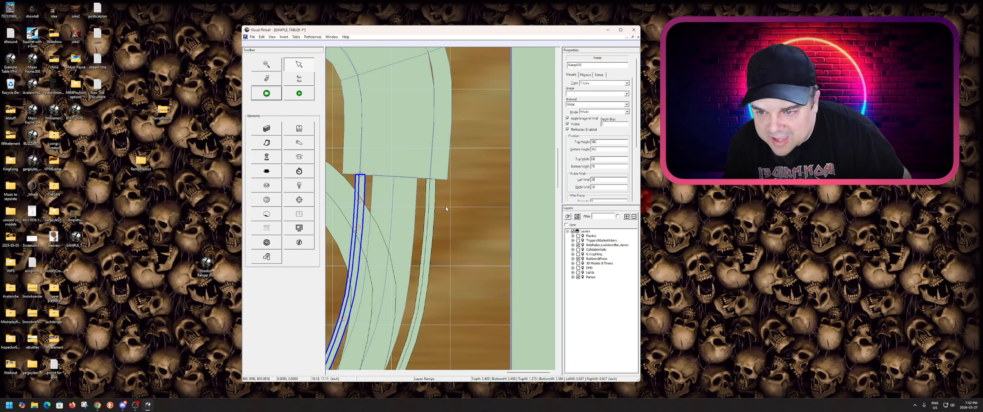
- Flare the upper ends of both rails outward by moving their end control points over the large ramp's lower end
{"action": "left_click", "coordinate": [429, 189]}
{"action": "left_click_drag", "start_coordinate": [431, 180], "coordinate": [441, 165]}
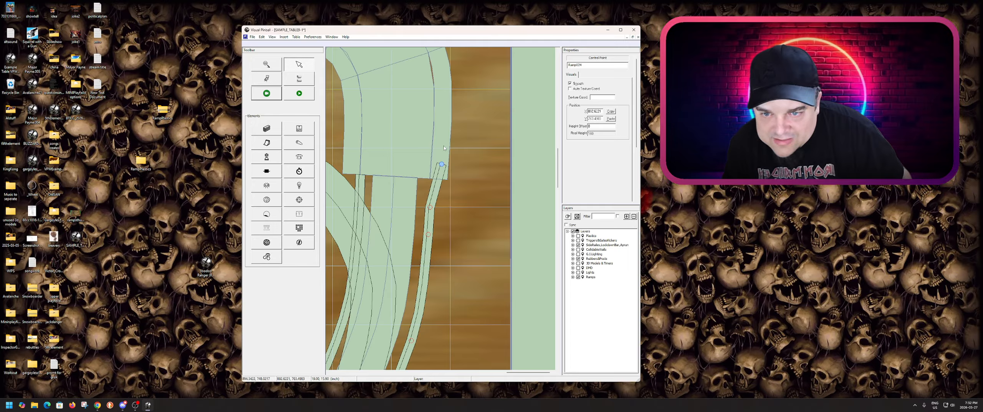
{"action": "left_click", "coordinate": [435, 188]}
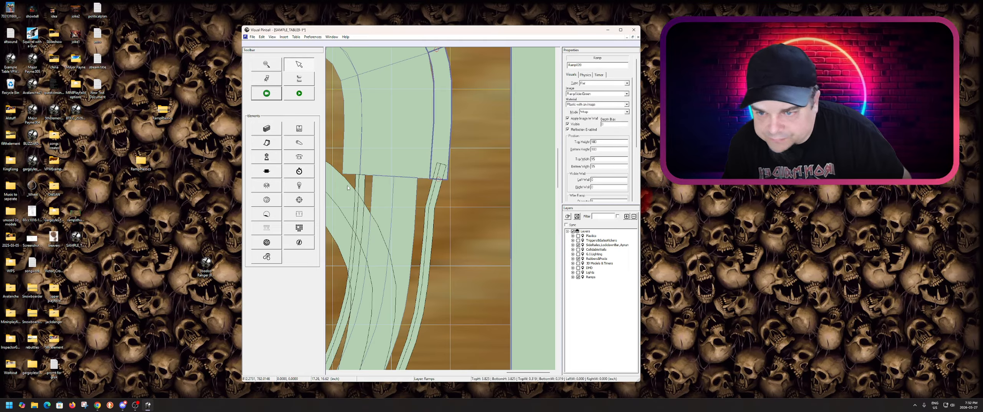
{"action": "left_click", "coordinate": [360, 181]}
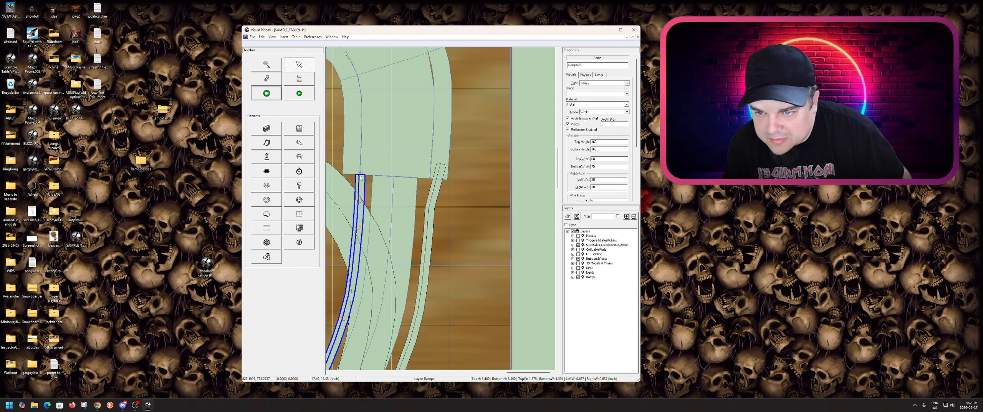
{"action": "left_click_drag", "start_coordinate": [361, 177], "coordinate": [353, 158]}
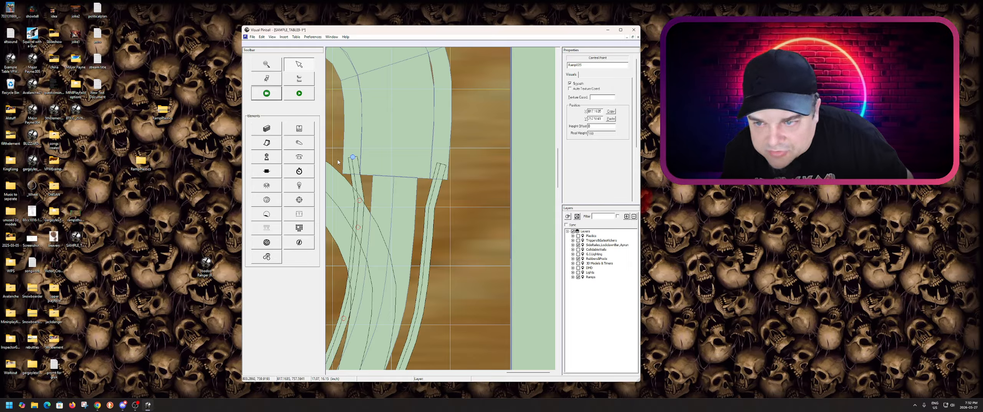
- Fine-tune the position of the inner rail's upper end control point over the large ramp's lower end
{"action": "left_click_drag", "start_coordinate": [355, 158], "coordinate": [356, 161]}
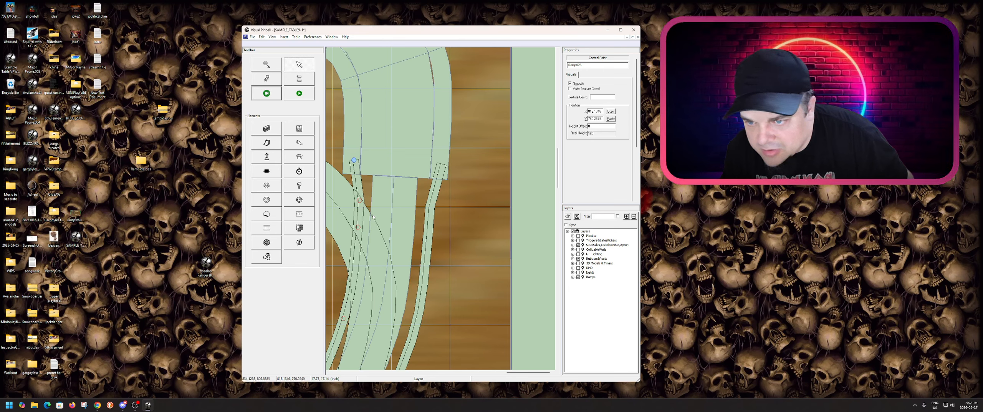
{"action": "left_click", "coordinate": [356, 159]}
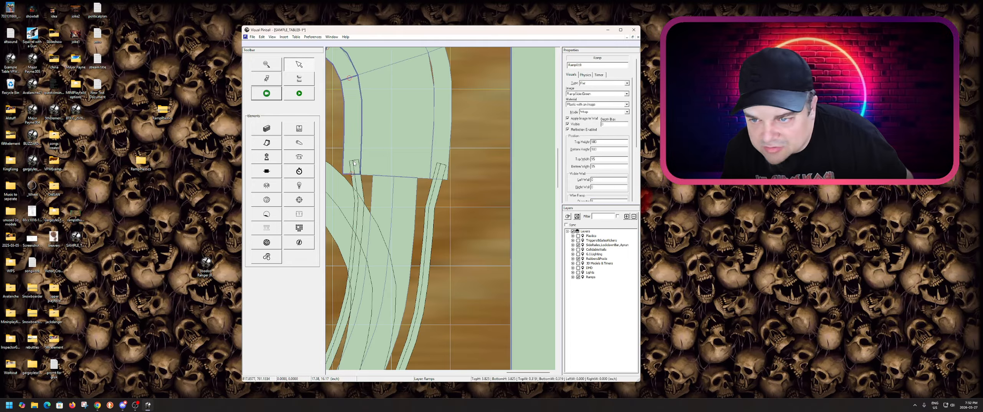
{"action": "left_click", "coordinate": [355, 162]}
{"action": "left_click", "coordinate": [354, 161]}
{"action": "left_click_drag", "start_coordinate": [354, 162], "coordinate": [353, 162]}
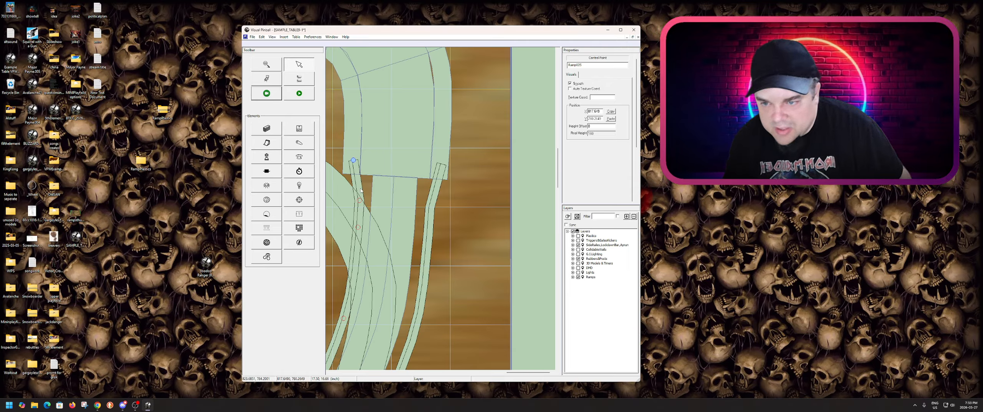
{"action": "left_click", "coordinate": [440, 169]}
{"action": "left_click", "coordinate": [441, 165]}
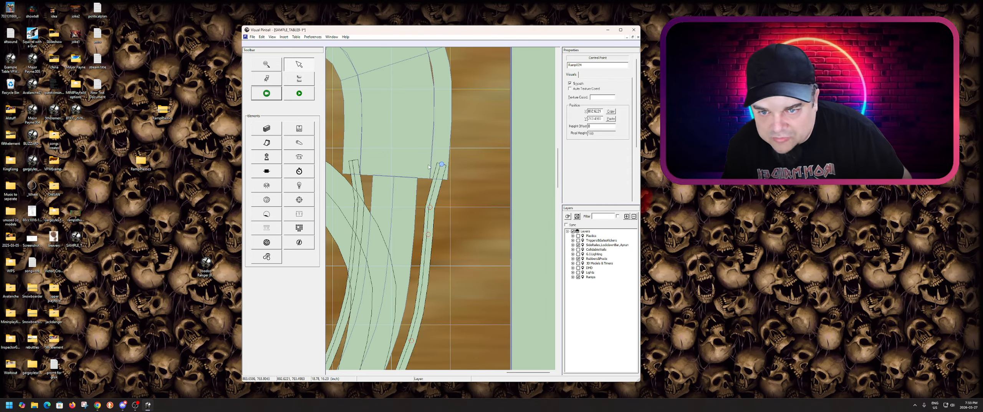
{"action": "left_click", "coordinate": [353, 164], "text": "shift"}
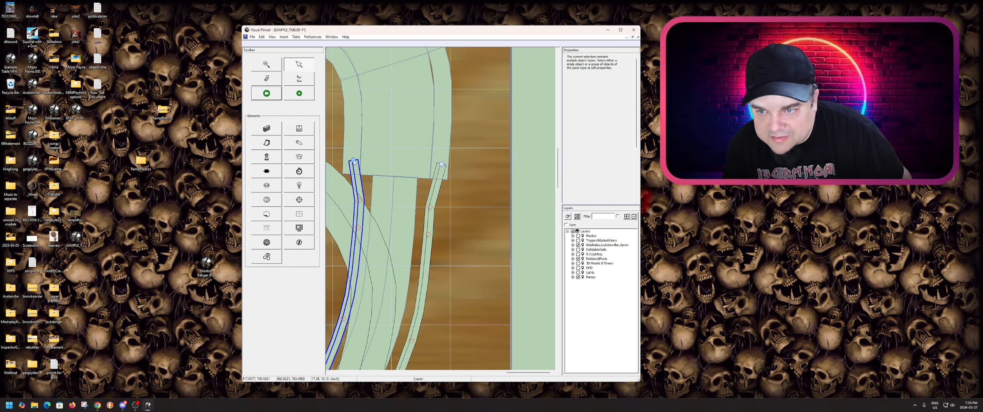
{"action": "left_click", "coordinate": [359, 168]}
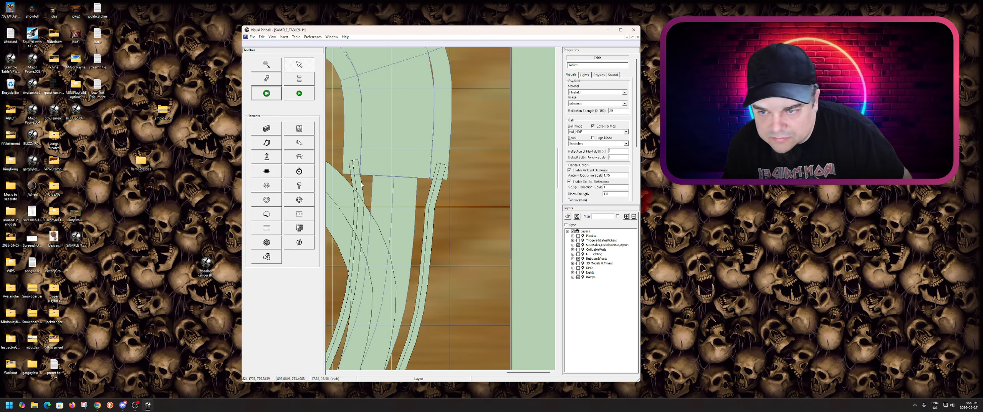
{"action": "left_click", "coordinate": [354, 161]}
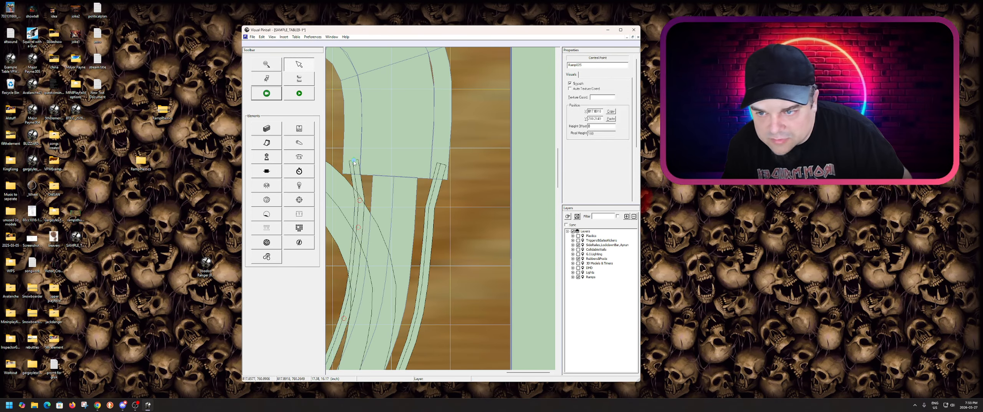
- Set the height offset of the upper end control point on both the outer and the inner rail to 15
{"action": "left_click", "coordinate": [435, 183]}
{"action": "left_click", "coordinate": [442, 164]}
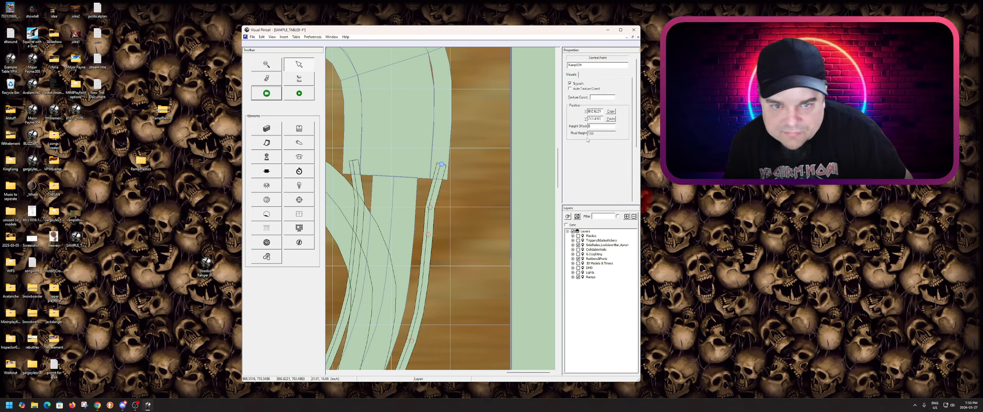
{"action": "left_click", "coordinate": [596, 128]}
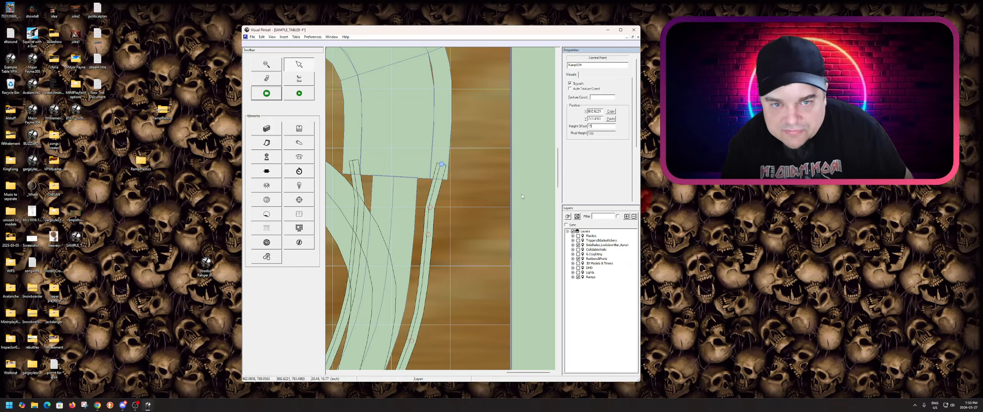
{"action": "left_click", "coordinate": [360, 178]}
{"action": "left_click", "coordinate": [353, 159]}
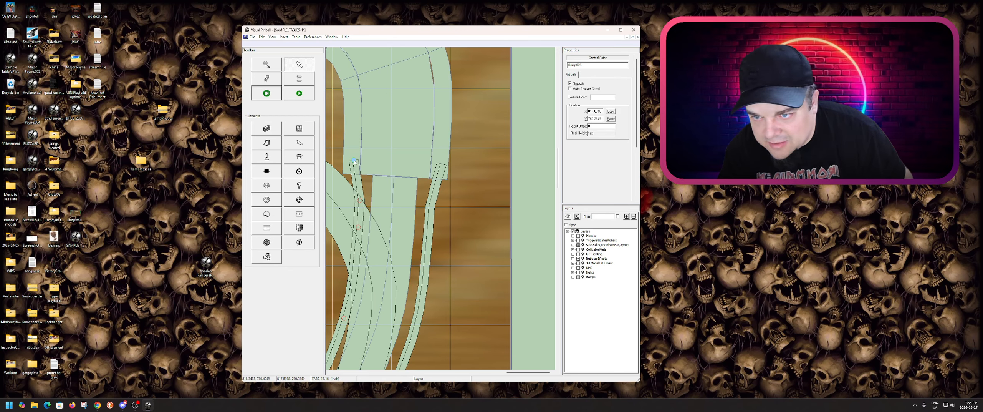
{"action": "double_click", "coordinate": [591, 126]}
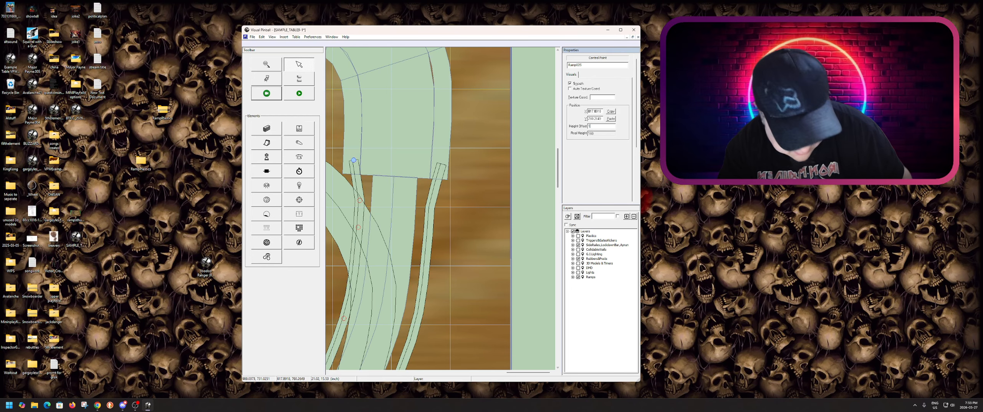
{"action": "type", "text": "15"}
{"action": "left_click", "coordinate": [503, 196]}
{"action": "scroll", "coordinate": [392, 278], "scroll_direction": "down", "scroll_amount": 4}
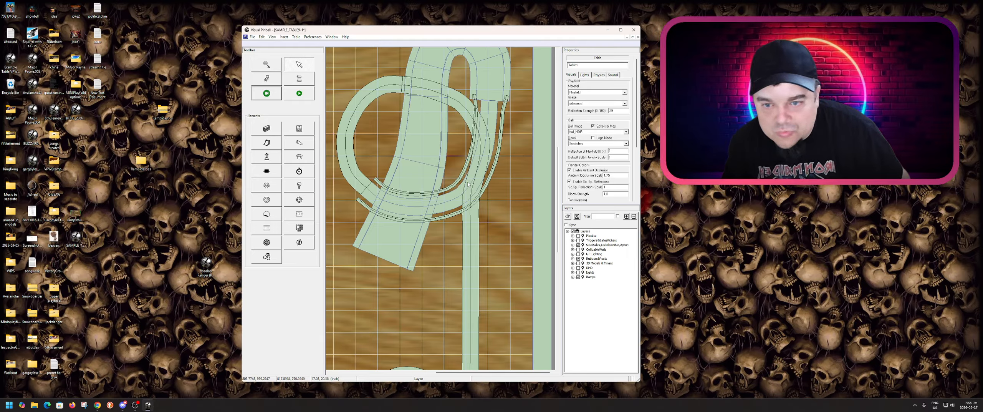
- Shorten the inner rail by deleting its lower control points and moving its new lower end up beside the loop's edge
{"action": "left_click", "coordinate": [461, 178]}
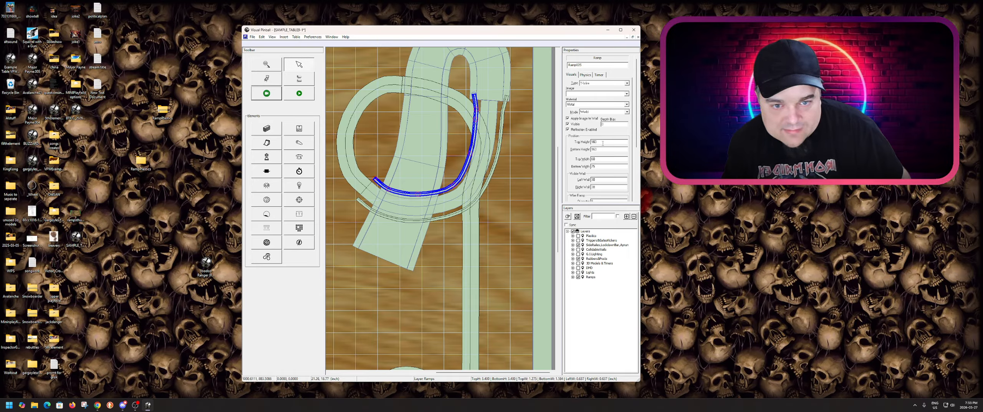
{"action": "left_click", "coordinate": [375, 178]}
{"action": "left_click", "coordinate": [389, 189], "text": "shift"}
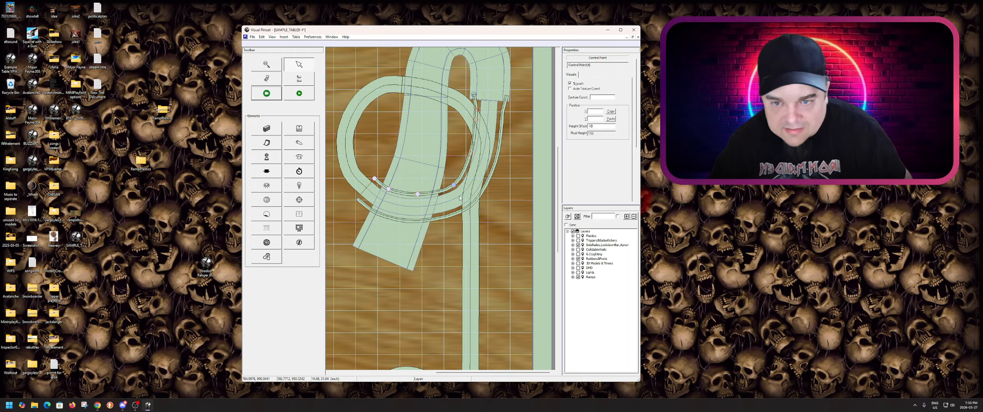
{"action": "left_click", "coordinate": [471, 169]}
{"action": "left_click", "coordinate": [473, 147]}
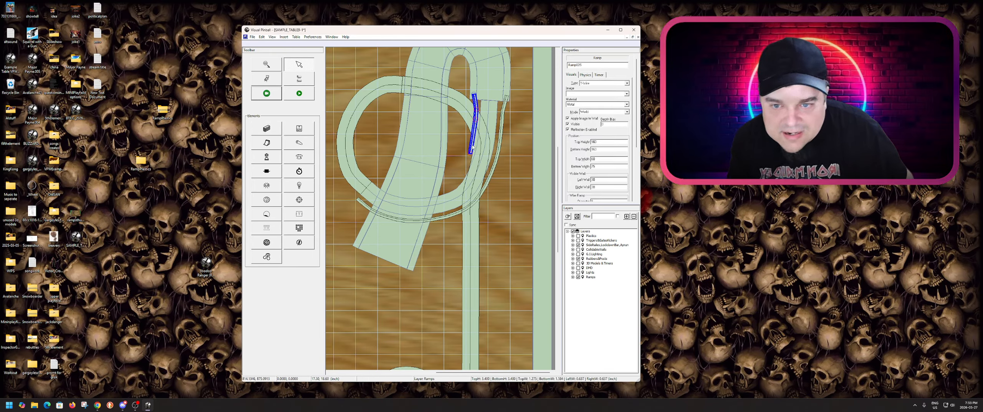
{"action": "scroll", "coordinate": [479, 160], "scroll_direction": "up", "scroll_amount": 2}
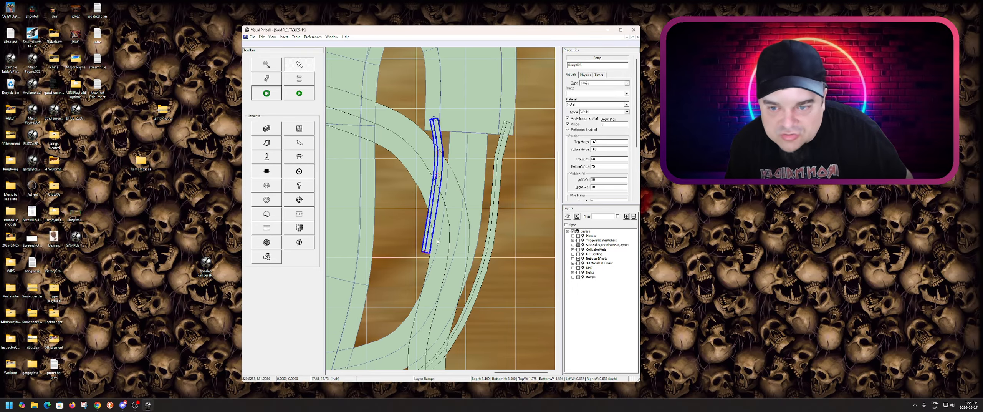
{"action": "left_click_drag", "start_coordinate": [424, 254], "coordinate": [432, 211]}
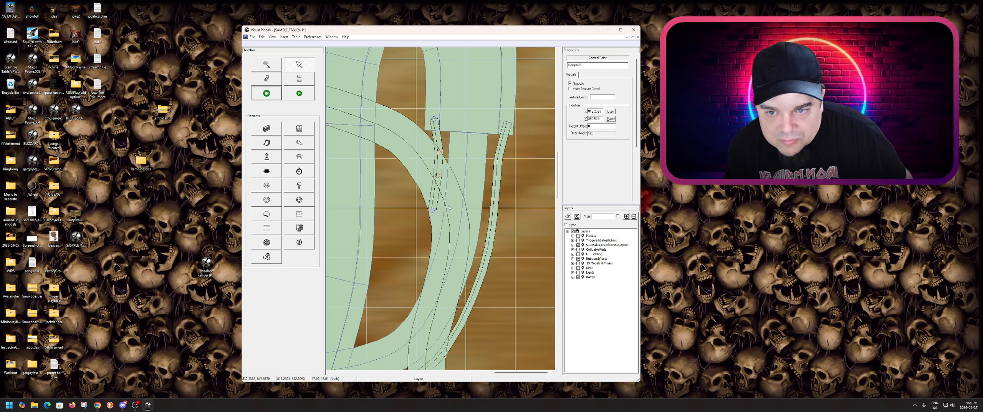
- Turn off collision for the outer and the shortened inner rail together
{"action": "left_click", "coordinate": [436, 144]}
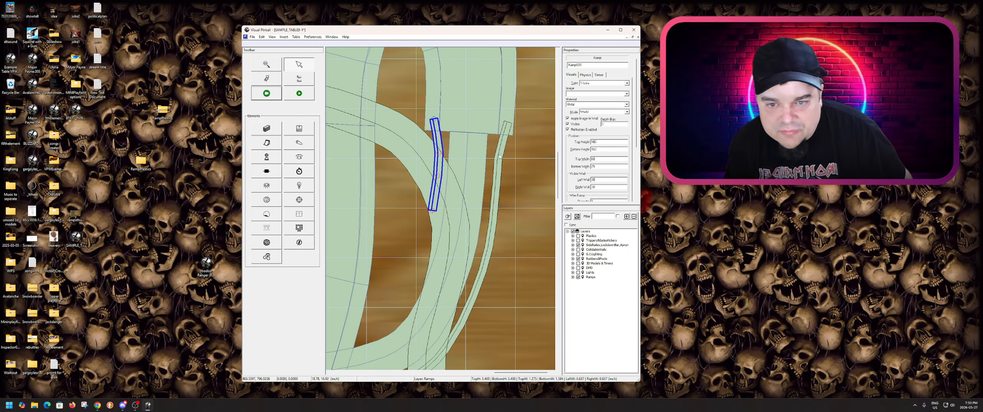
{"action": "left_click", "coordinate": [499, 156], "text": "ctrl"}
{"action": "left_click", "coordinate": [543, 173]}
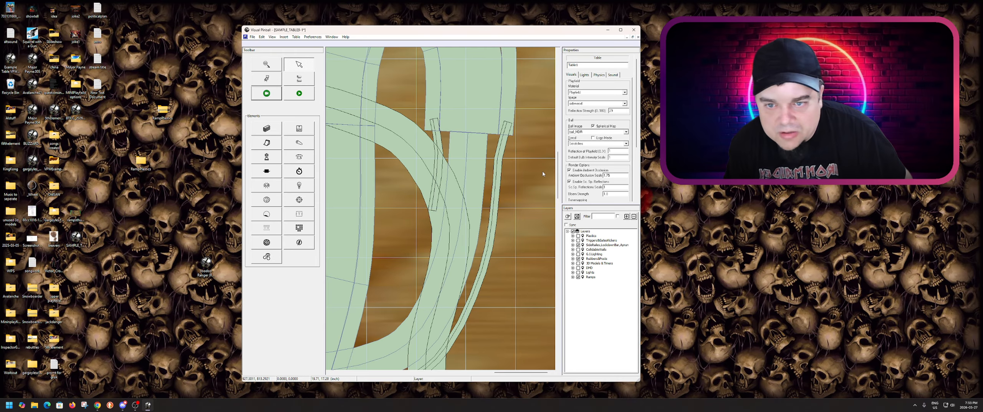
{"action": "left_click", "coordinate": [500, 152]}
{"action": "left_click", "coordinate": [441, 146], "text": "ctrl"}
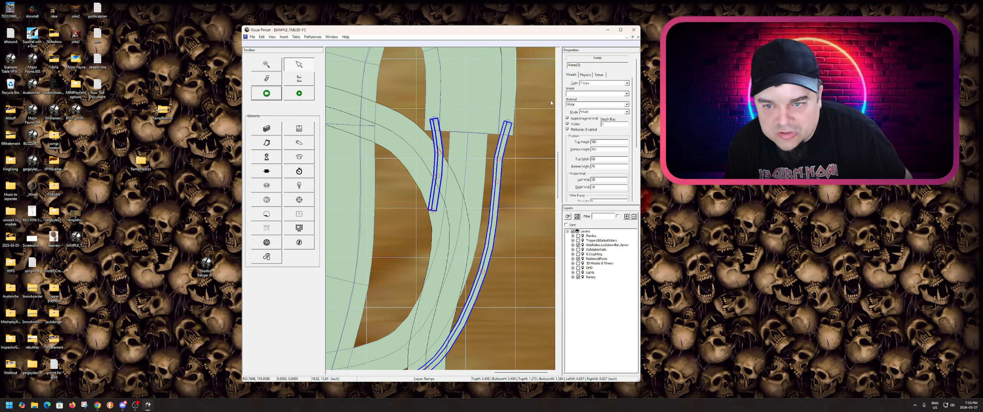
{"action": "left_click", "coordinate": [586, 75]}
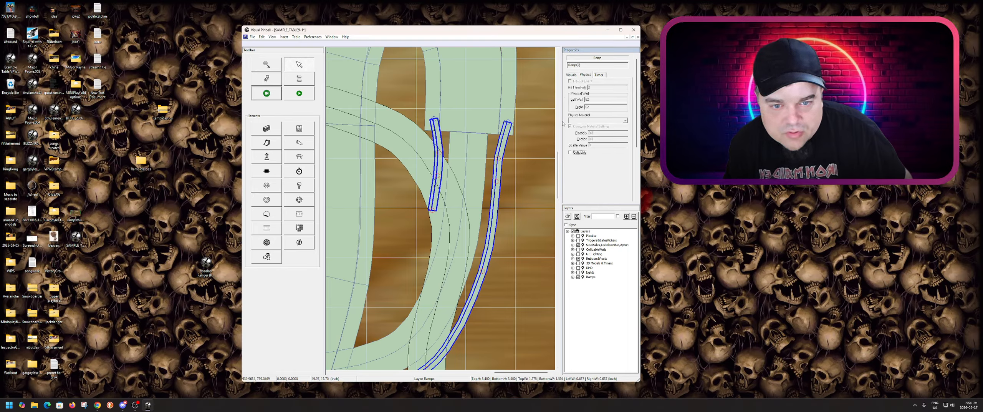
- Lock both the outer and the inner rail
{"action": "left_click", "coordinate": [522, 174]}
{"action": "left_click", "coordinate": [495, 166]}
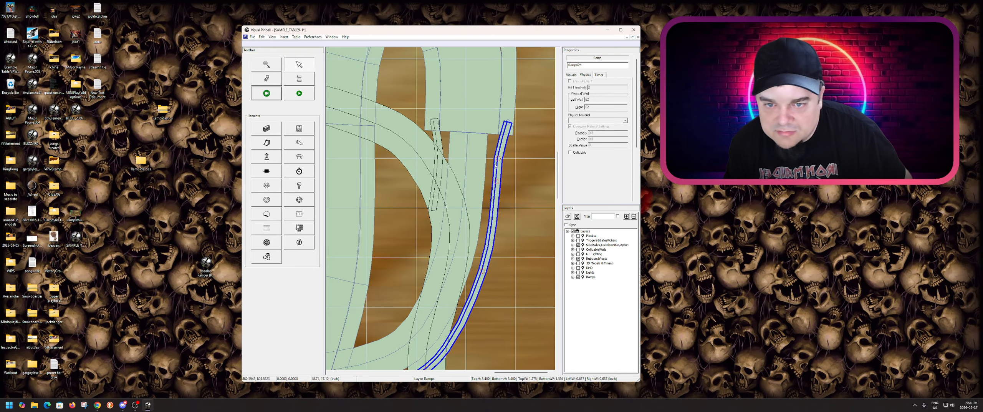
{"action": "left_click", "coordinate": [438, 150], "text": "ctrl"}
{"action": "right_click", "coordinate": [439, 148]}
{"action": "left_click", "coordinate": [464, 260]}
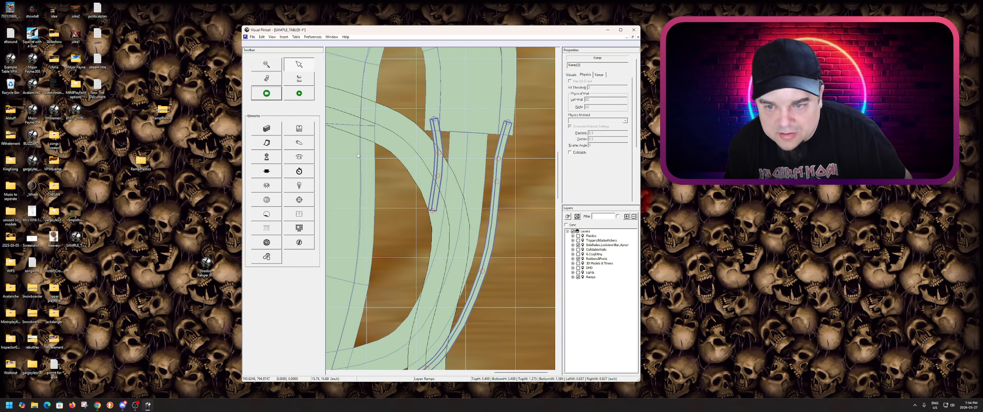
- Play-test the table to check the flared wire rails, and return to the editor
{"action": "key", "text": "F5"}
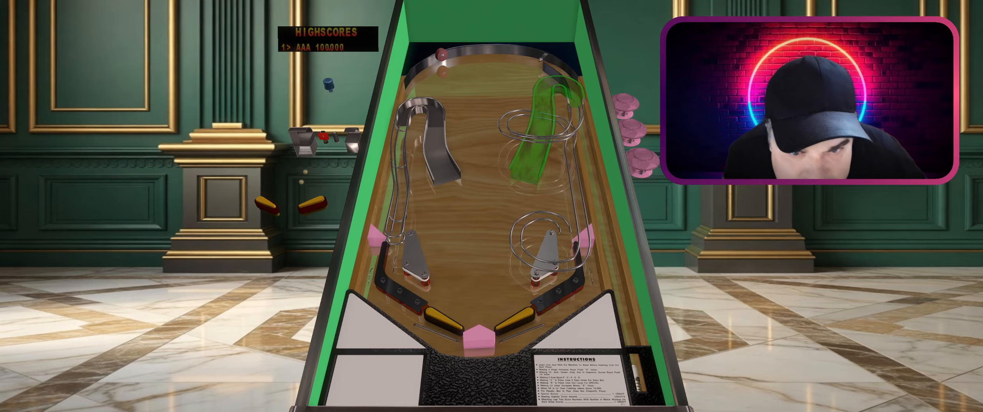
{"action": "key", "text": "Escape"}
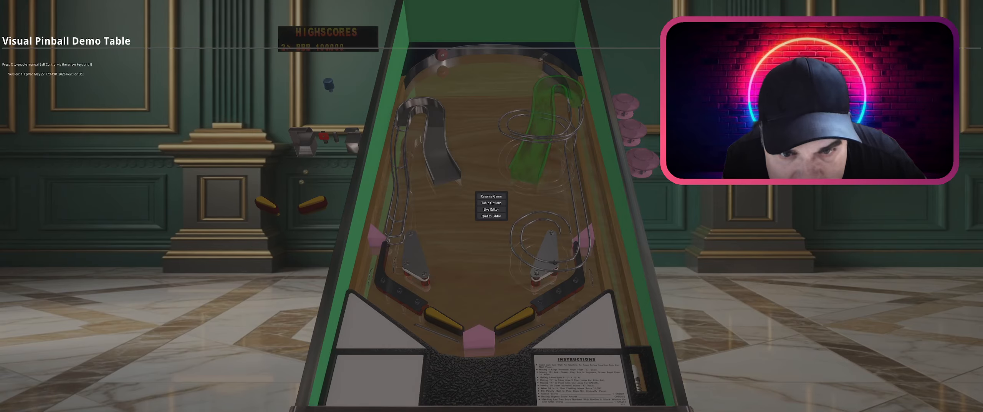
{"action": "left_click", "coordinate": [499, 216]}
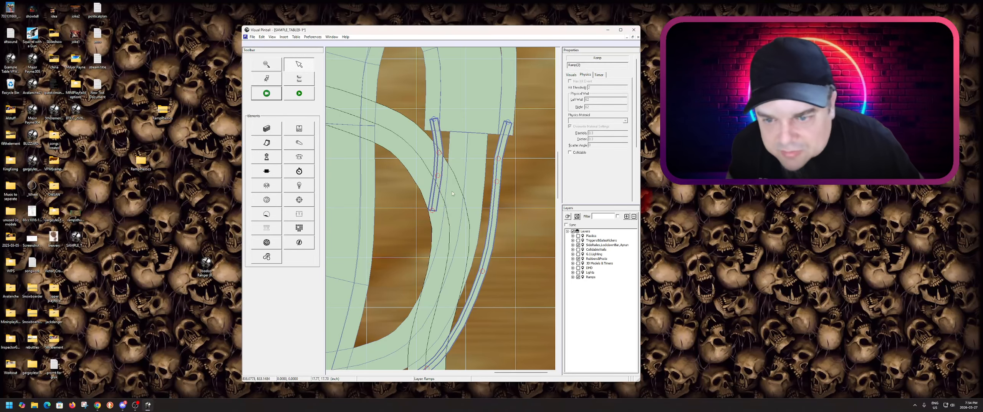
- Examine the shortened inner rail's control points and the flat ramp running between the two rails
{"action": "left_click", "coordinate": [433, 210]}
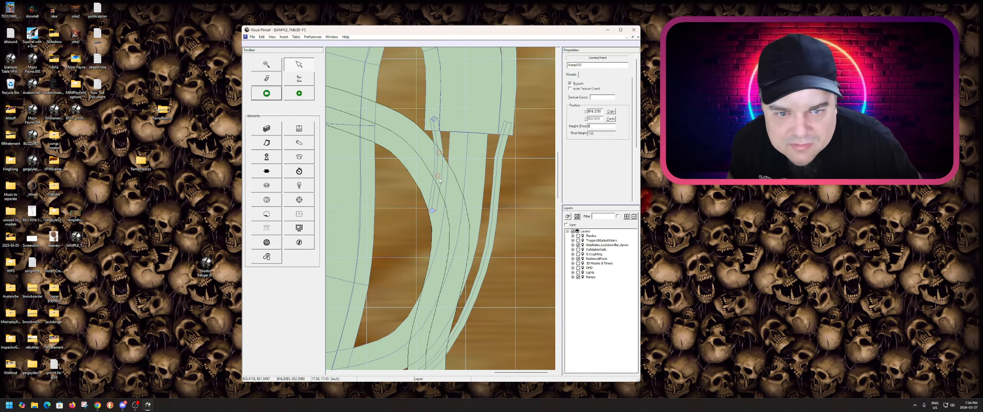
{"action": "left_click", "coordinate": [441, 152]}
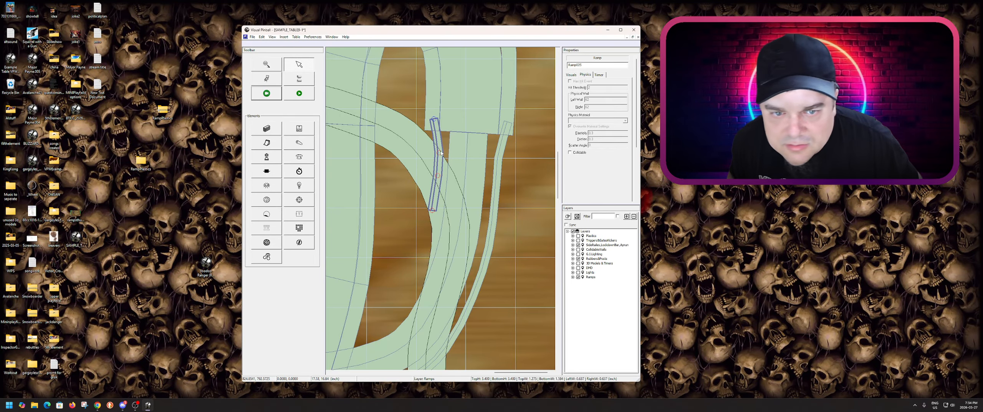
{"action": "left_click", "coordinate": [439, 153]}
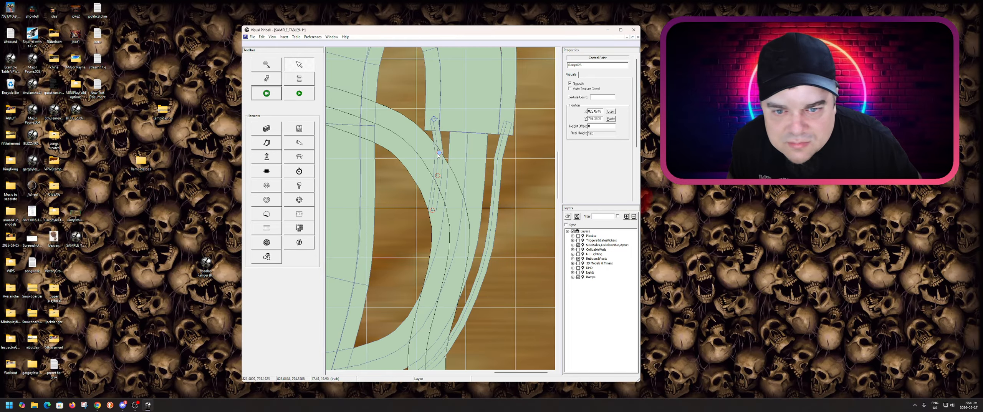
{"action": "left_click", "coordinate": [458, 160]}
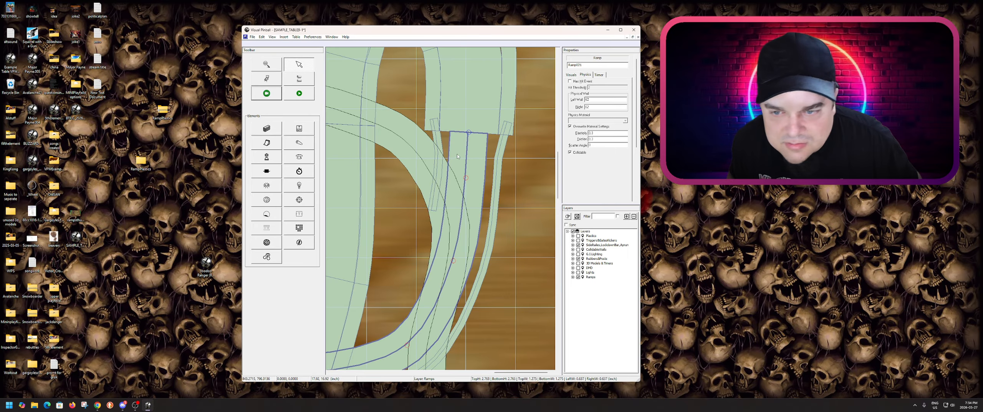
{"action": "left_click", "coordinate": [436, 166]}
{"action": "scroll", "coordinate": [453, 169], "scroll_direction": "down", "scroll_amount": 2}
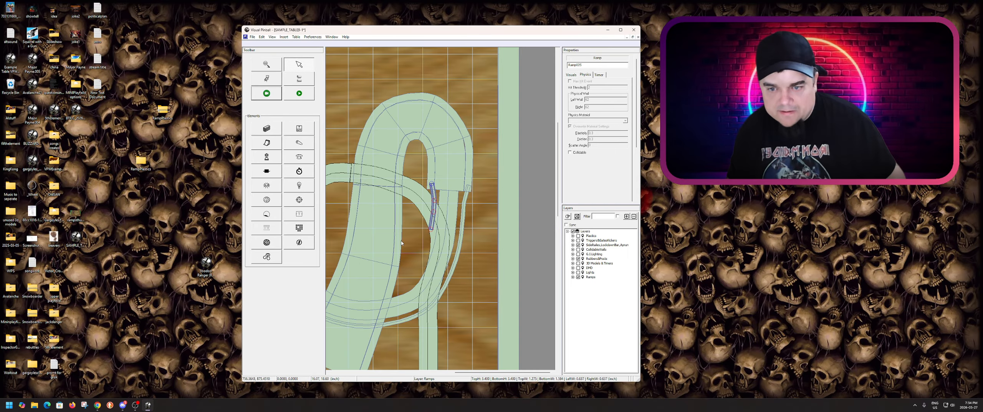
- Duplicate the curved two-wire ramp section on the outer side of the loop in place
{"action": "scroll", "coordinate": [401, 243], "scroll_direction": "down", "scroll_amount": 1}
{"action": "scroll", "coordinate": [408, 255], "scroll_direction": "up", "scroll_amount": 1}
{"action": "scroll", "coordinate": [445, 182], "scroll_direction": "up", "scroll_amount": 1}
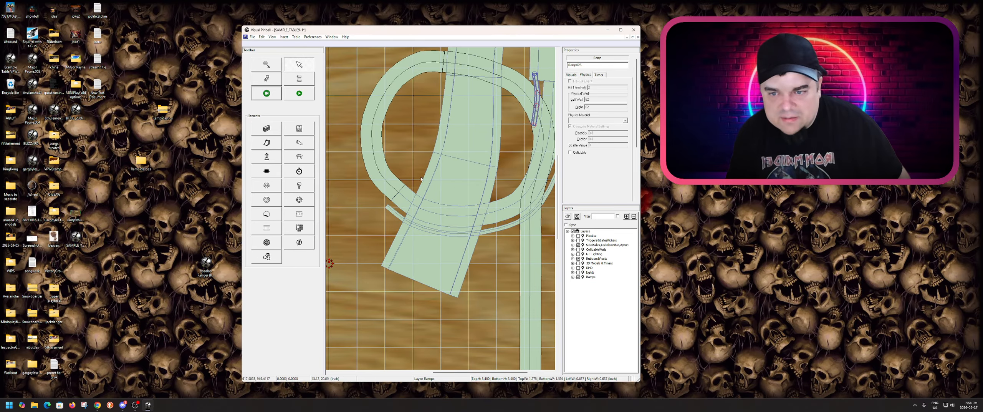
{"action": "left_click", "coordinate": [389, 174]}
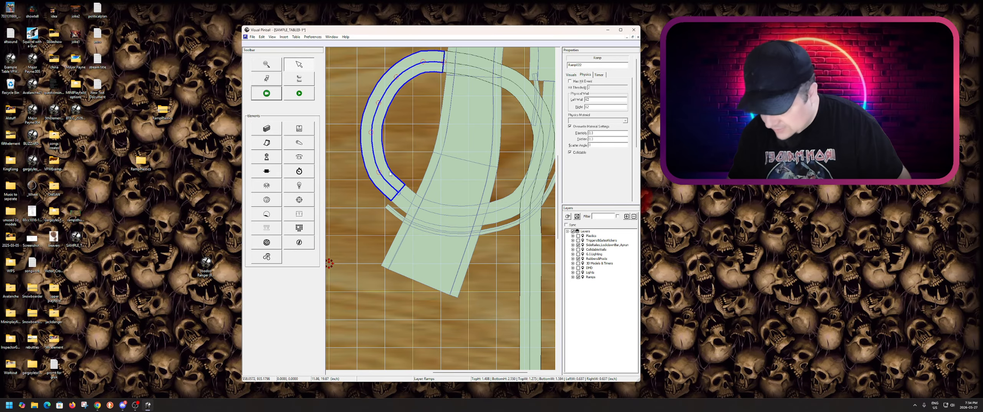
{"action": "right_click", "coordinate": [390, 174]}
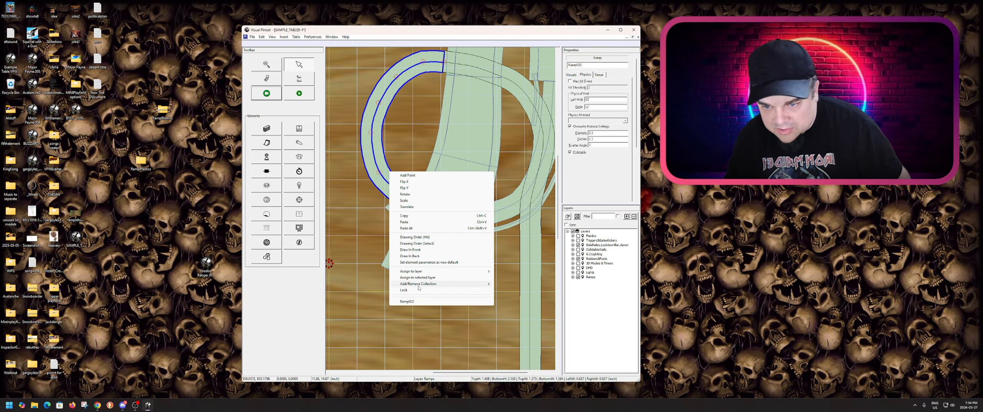
{"action": "left_click", "coordinate": [423, 296]}
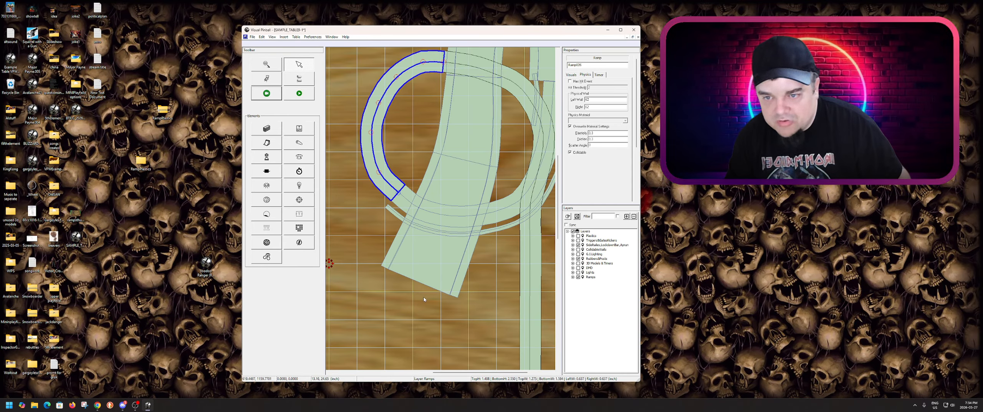
- Change the duplicated curved ramp to the 1 Wire type and turn off its collision
{"action": "left_click", "coordinate": [574, 74]}
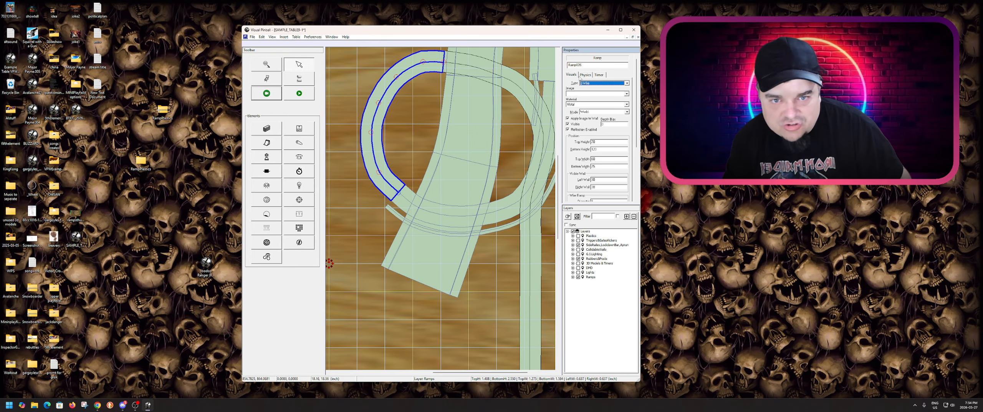
{"action": "left_click", "coordinate": [597, 83]}
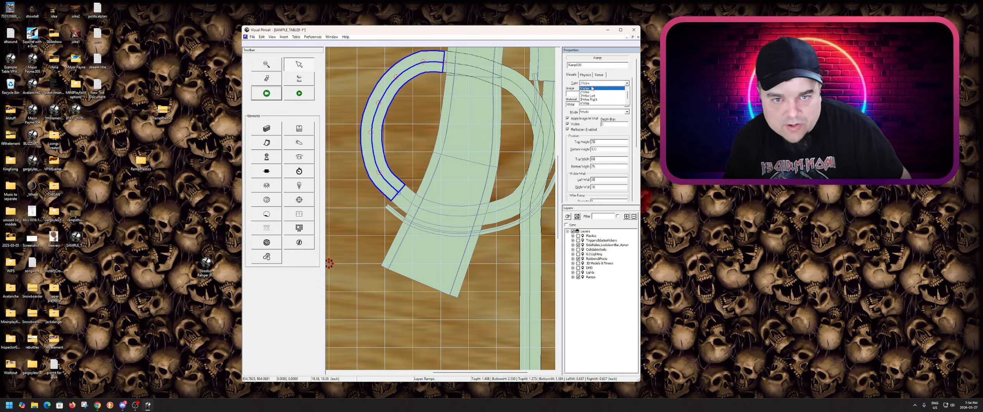
{"action": "left_click", "coordinate": [593, 88]}
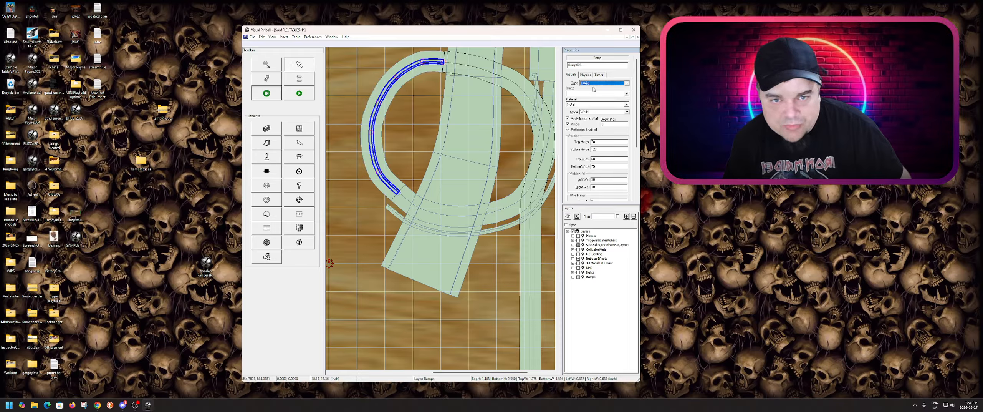
{"action": "left_click", "coordinate": [586, 75]}
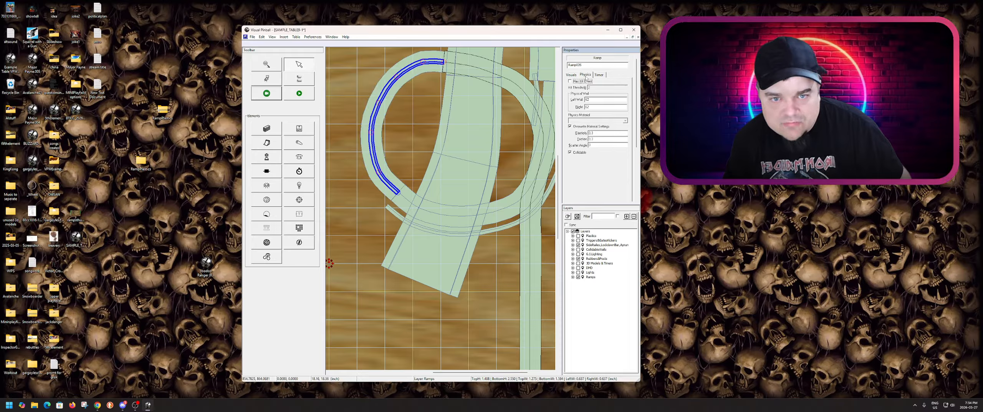
{"action": "left_click", "coordinate": [574, 153]}
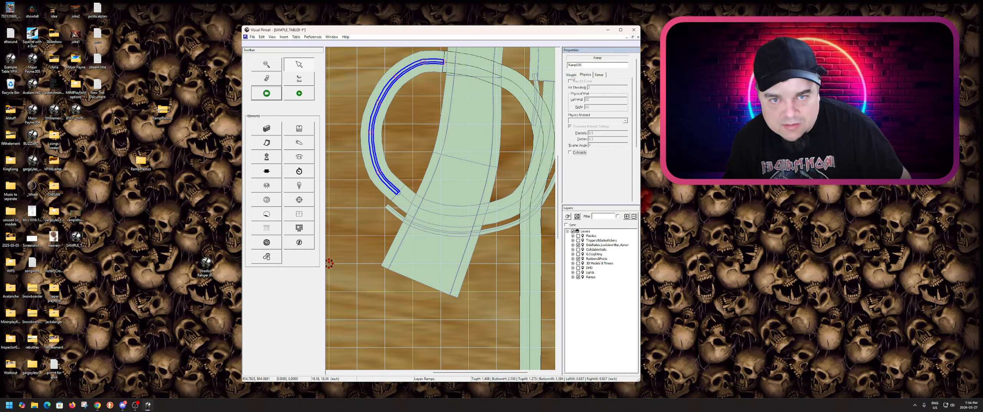
{"action": "left_click", "coordinate": [572, 76]}
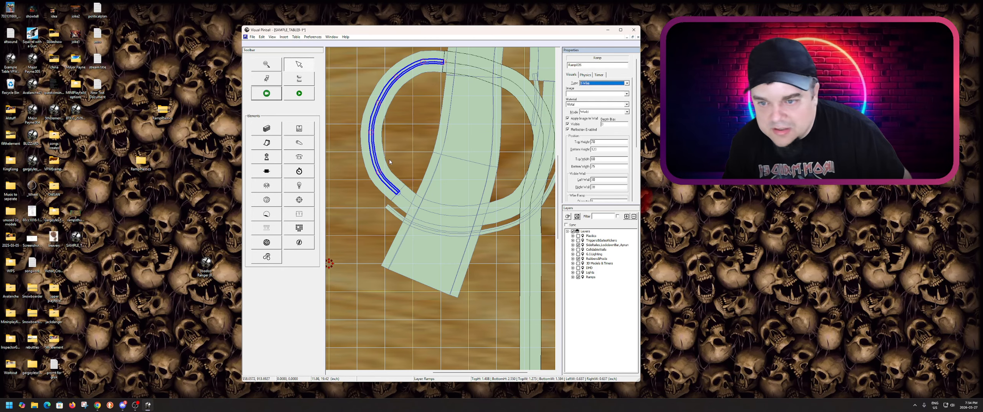
- Change the original curved ramp section to the Flat type and set its bottom width to 60
{"action": "left_click", "coordinate": [379, 172]}
{"action": "scroll", "coordinate": [379, 171], "scroll_direction": "up", "scroll_amount": 1}
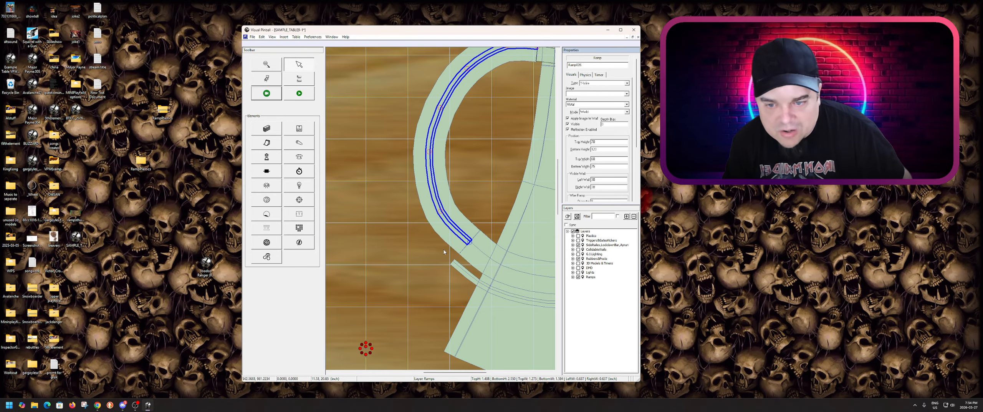
{"action": "left_click", "coordinate": [454, 248]}
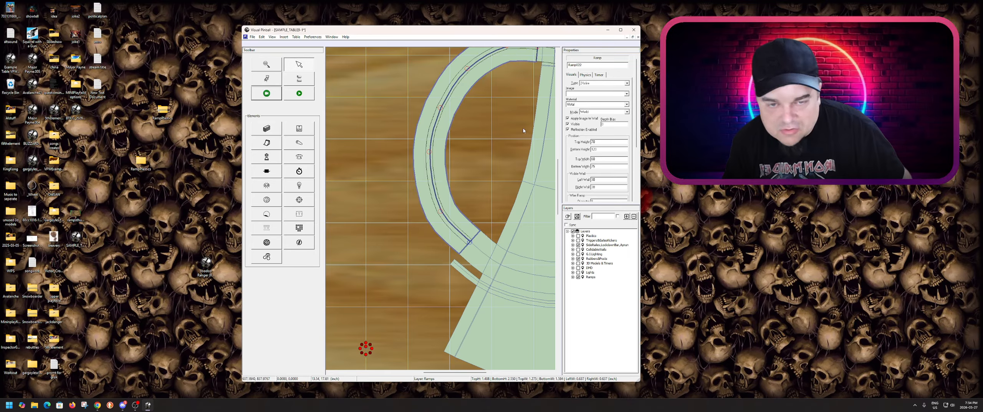
{"action": "left_click", "coordinate": [606, 83]}
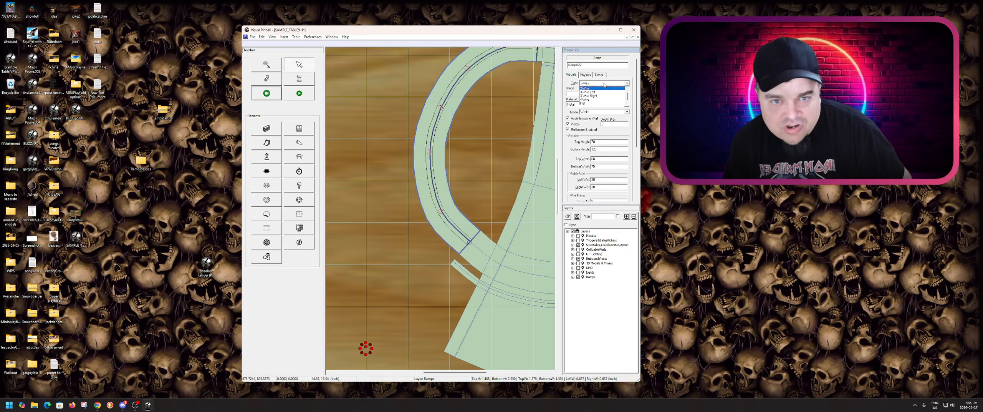
{"action": "left_click", "coordinate": [593, 103]}
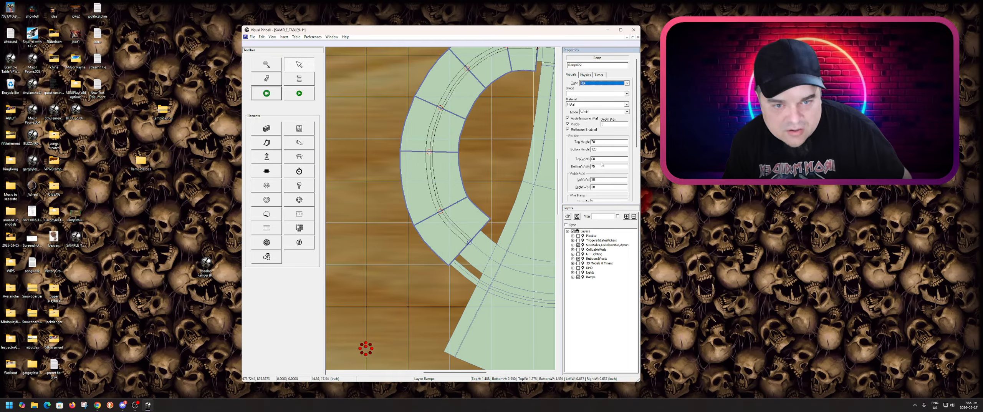
{"action": "double_click", "coordinate": [604, 167]}
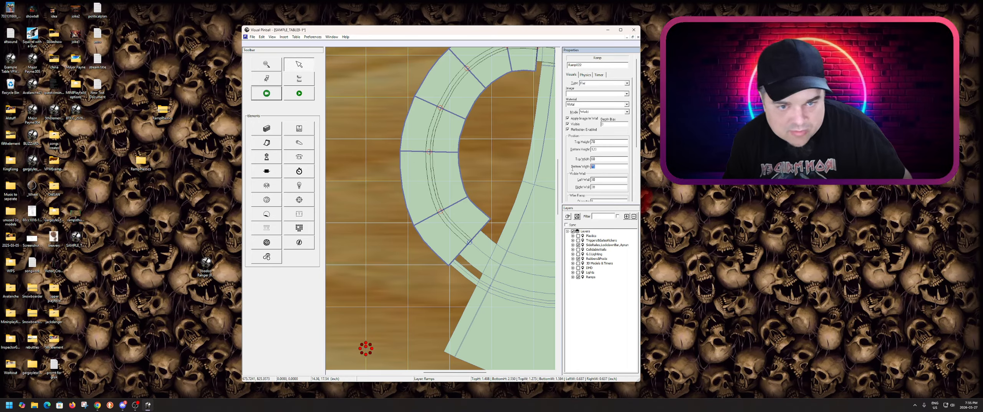
{"action": "left_click", "coordinate": [601, 159]}
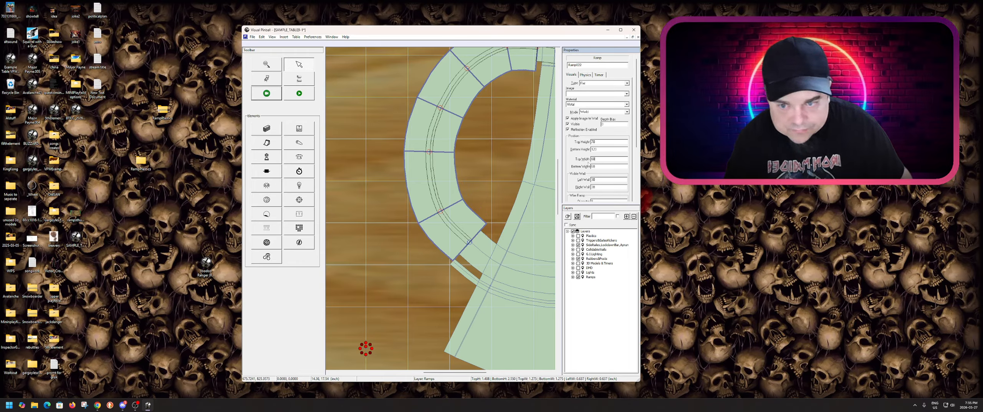
- Move the single wire's control points onto the outer edge of the flat curved ramp, from its lower end to its upper end
{"action": "left_click", "coordinate": [457, 230]}
{"action": "left_click", "coordinate": [452, 261]}
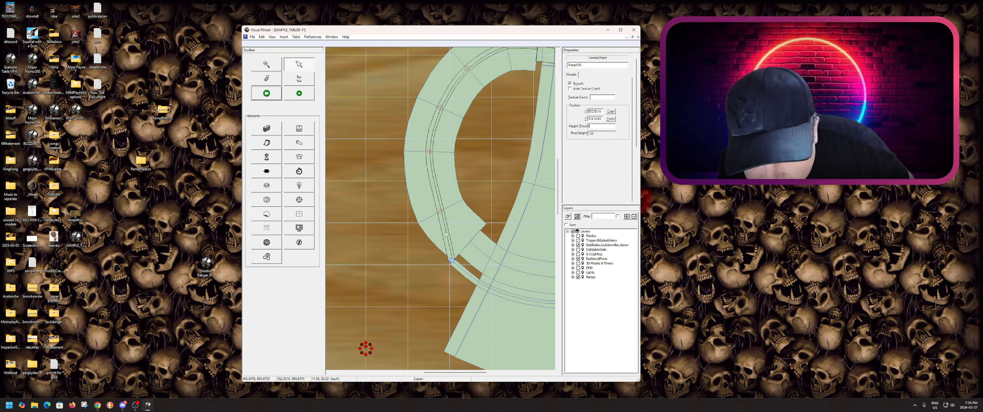
{"action": "left_click_drag", "start_coordinate": [442, 212], "coordinate": [418, 226]}
{"action": "left_click_drag", "start_coordinate": [431, 154], "coordinate": [414, 162]}
{"action": "scroll", "coordinate": [413, 162], "scroll_direction": "up", "scroll_amount": 1}
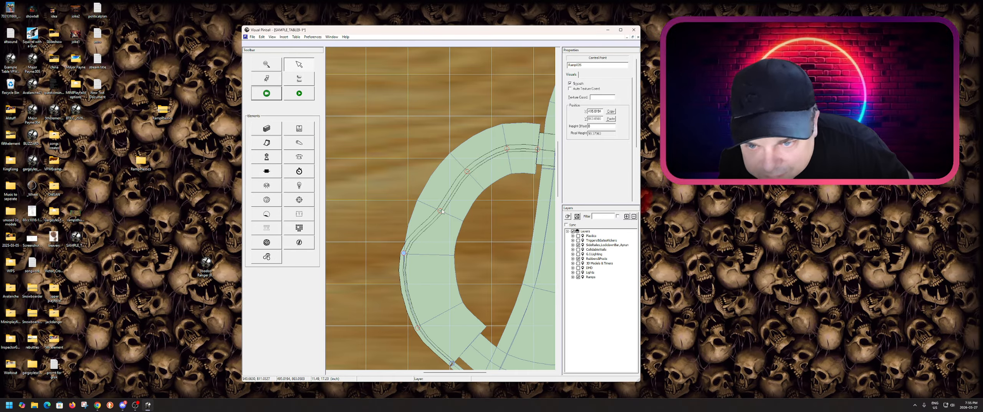
{"action": "left_click_drag", "start_coordinate": [441, 211], "coordinate": [417, 200]}
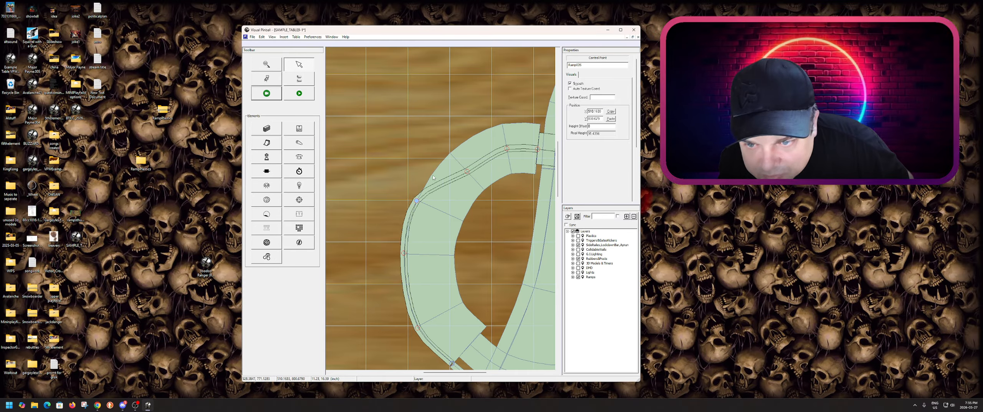
{"action": "left_click_drag", "start_coordinate": [468, 172], "coordinate": [502, 124]}
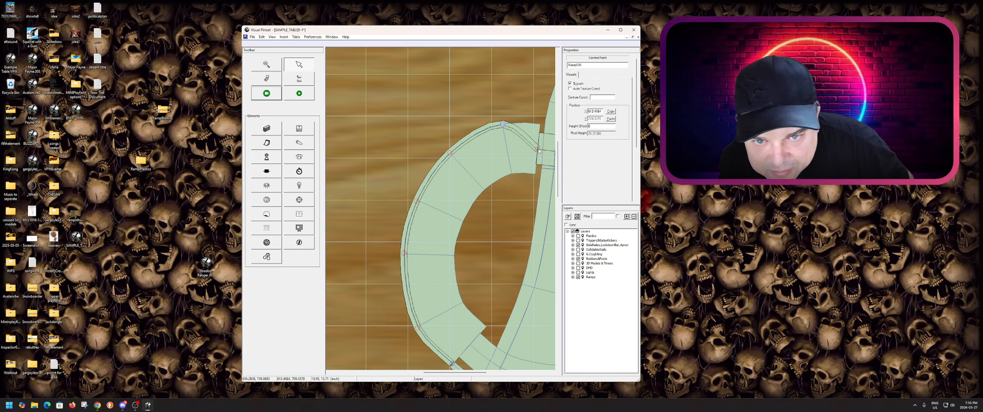
{"action": "left_click_drag", "start_coordinate": [538, 150], "coordinate": [541, 125]}
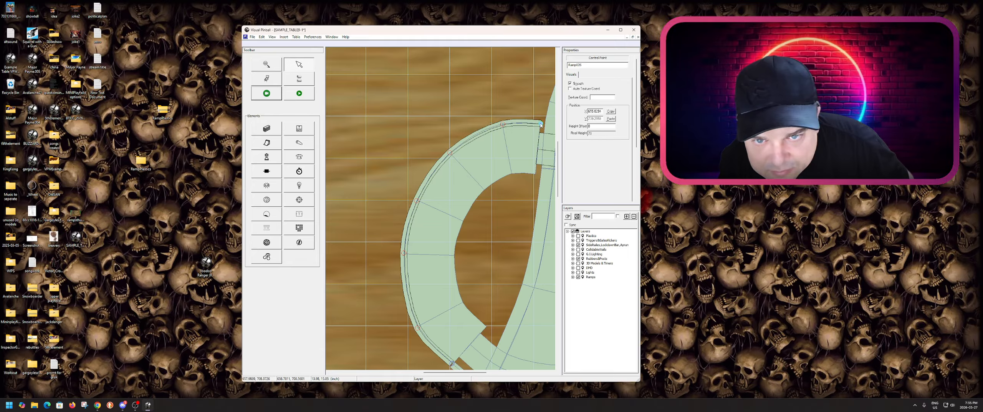
- Fine-tune the single wire's upper and middle control points so it follows the flat ramp's outer curve smoothly
{"action": "left_click", "coordinate": [503, 124]}
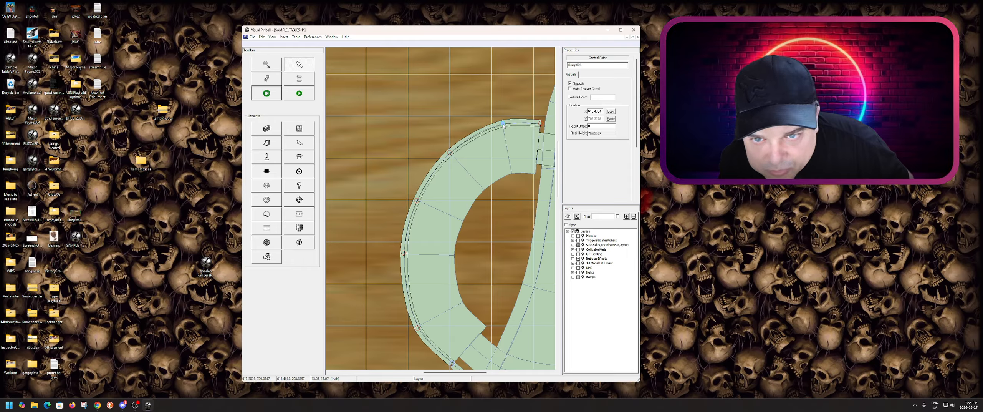
{"action": "scroll", "coordinate": [503, 124], "scroll_direction": "up", "scroll_amount": 2}
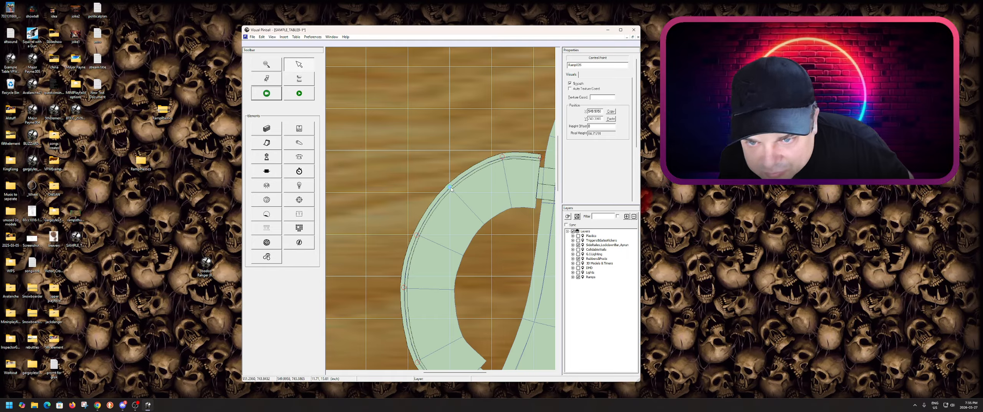
{"action": "left_click", "coordinate": [418, 235]}
{"action": "scroll", "coordinate": [443, 190], "scroll_direction": "down", "scroll_amount": 6}
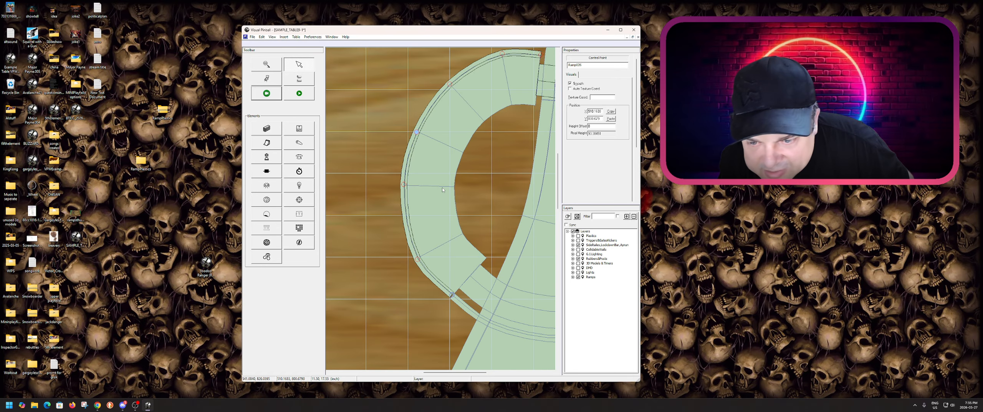
{"action": "left_click", "coordinate": [404, 186]}
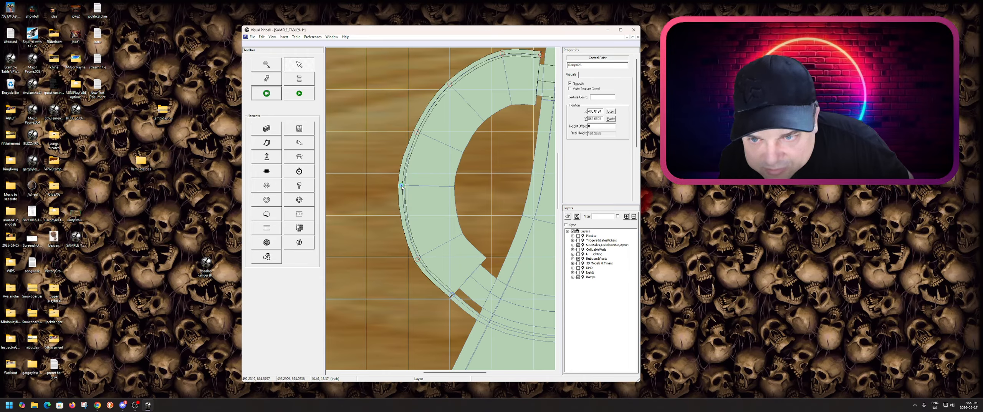
- Check the flat curved ramp's physical wall heights in its physics settings
{"action": "left_click", "coordinate": [421, 204]}
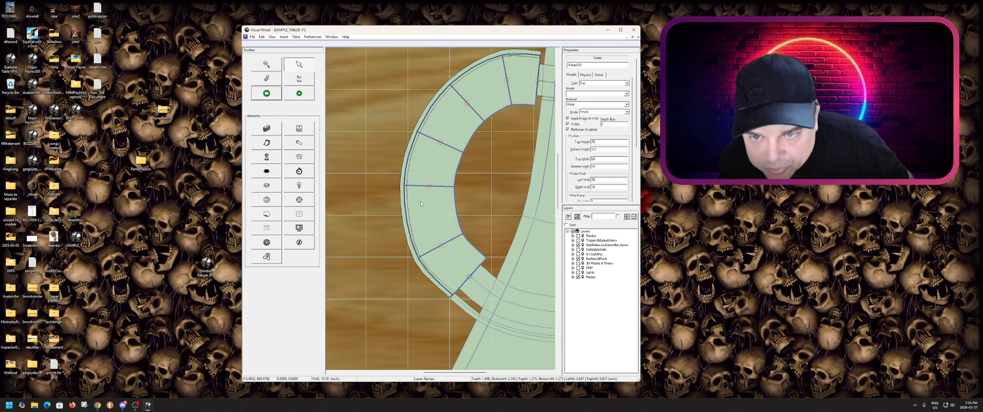
{"action": "left_click", "coordinate": [585, 75]}
{"action": "left_click_drag", "start_coordinate": [599, 101], "coordinate": [579, 103]}
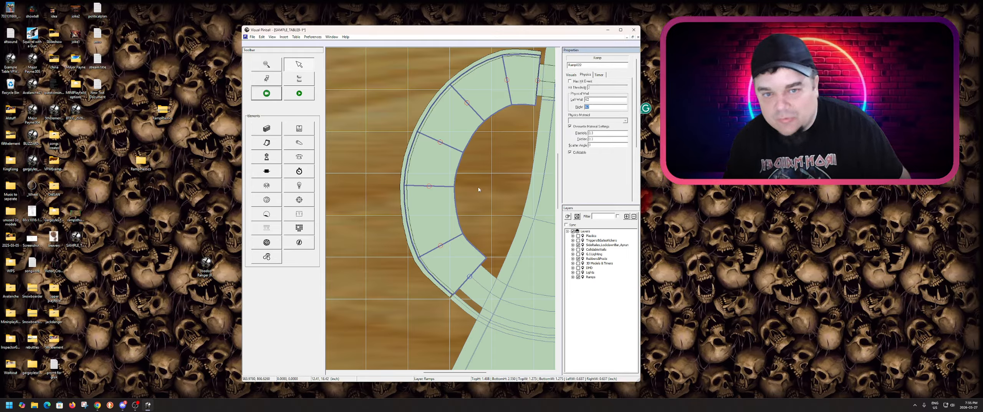
{"action": "left_click", "coordinate": [571, 75]}
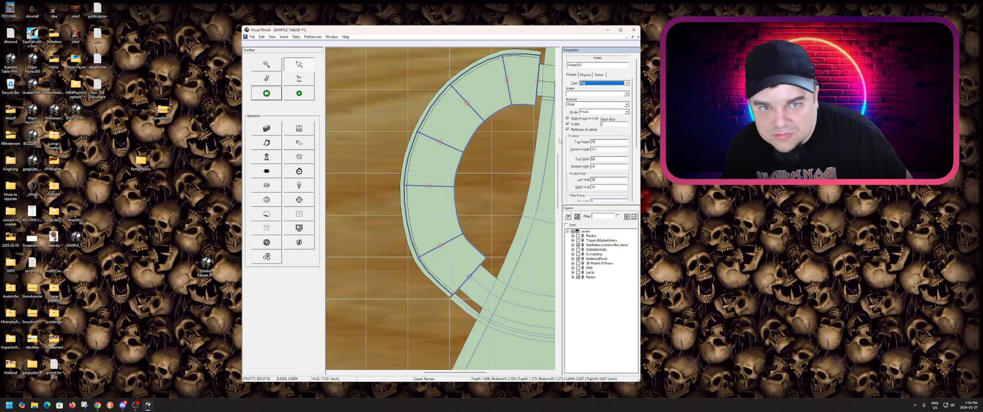
- Align the single wire's lower end point and its neighbouring control point with the adjoining outer rail
{"action": "left_click", "coordinate": [402, 176]}
{"action": "scroll", "coordinate": [433, 292], "scroll_direction": "up", "scroll_amount": 2}
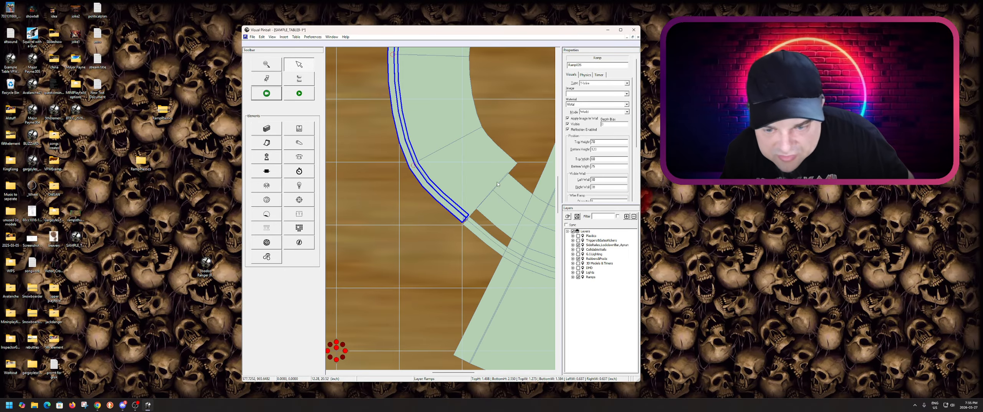
{"action": "left_click", "coordinate": [467, 220]}
{"action": "left_click_drag", "start_coordinate": [467, 220], "coordinate": [467, 220]}
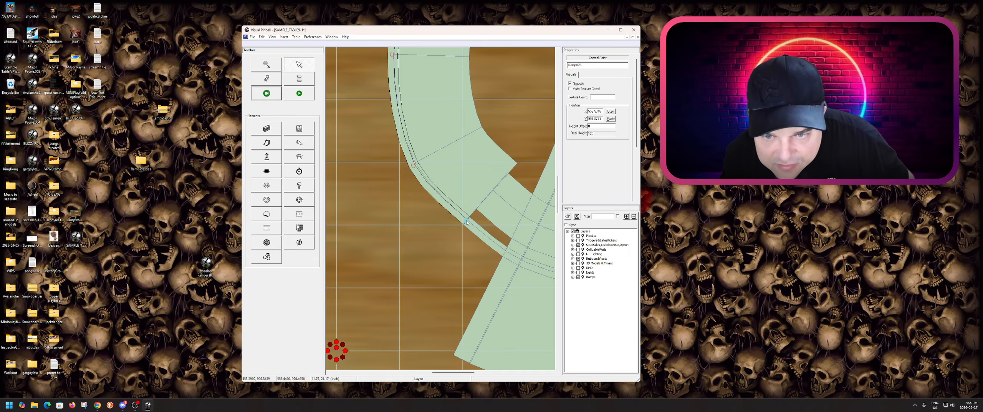
{"action": "scroll", "coordinate": [449, 220], "scroll_direction": "up", "scroll_amount": 3}
{"action": "scroll", "coordinate": [445, 227], "scroll_direction": "down", "scroll_amount": 2}
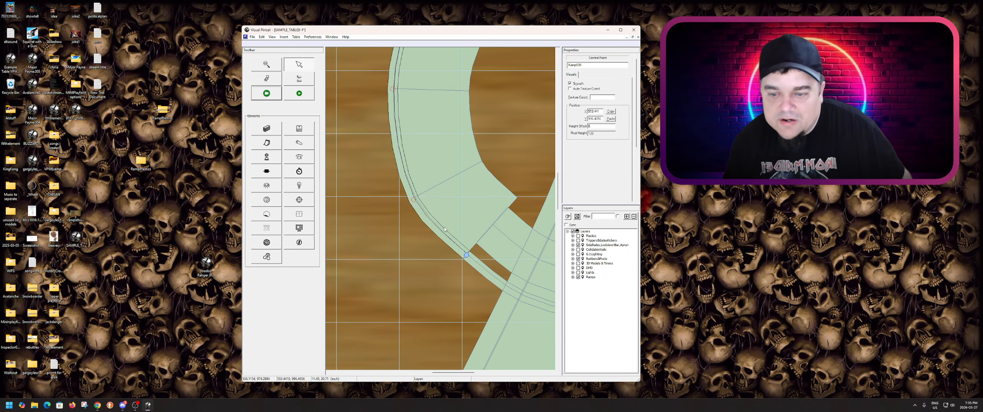
{"action": "left_click", "coordinate": [414, 199]}
{"action": "left_click_drag", "start_coordinate": [415, 200], "coordinate": [416, 200]}
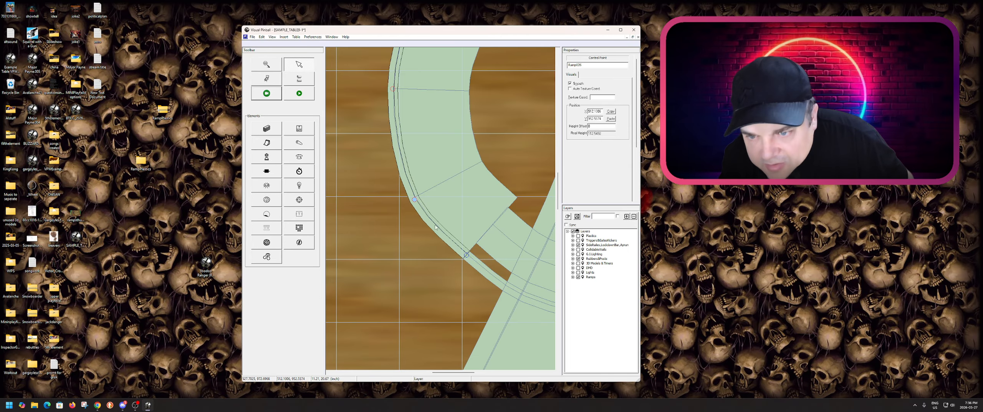
- Change the type of the flat curved ramp inside the single outer wire to 2 Wire
{"action": "scroll", "coordinate": [444, 215], "scroll_direction": "up", "scroll_amount": 5}
{"action": "scroll", "coordinate": [449, 204], "scroll_direction": "down", "scroll_amount": 1}
{"action": "scroll", "coordinate": [483, 198], "scroll_direction": "up", "scroll_amount": 1}
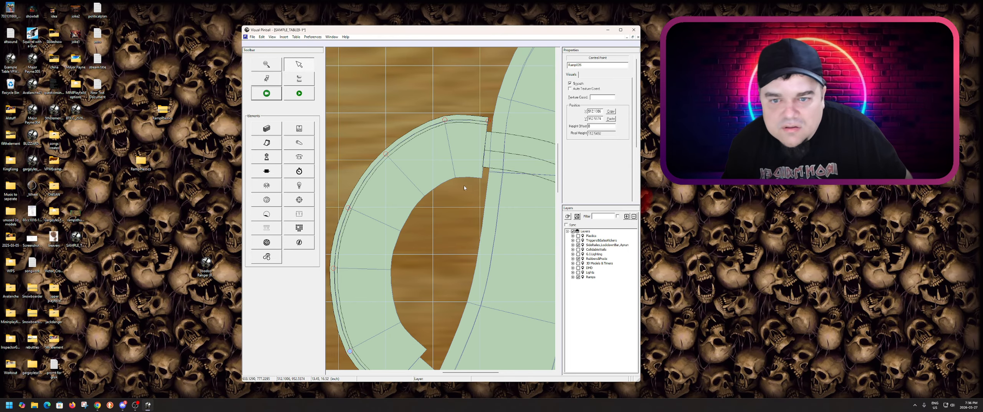
{"action": "left_click", "coordinate": [466, 169]}
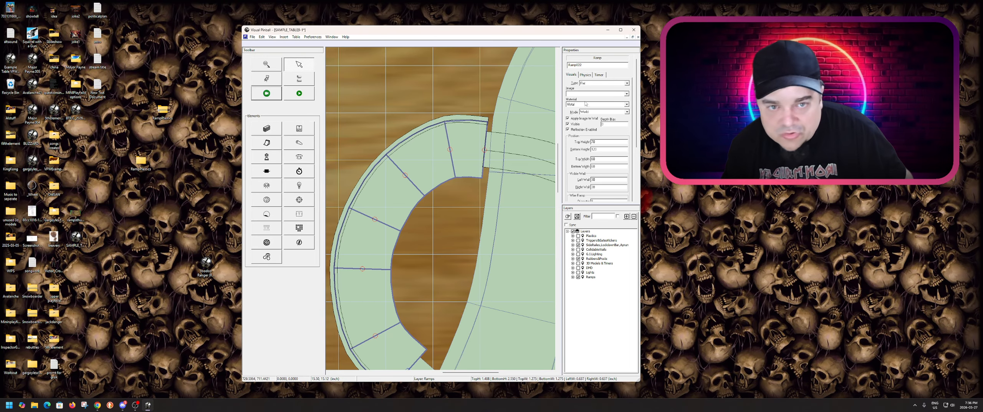
{"action": "left_click", "coordinate": [585, 83]}
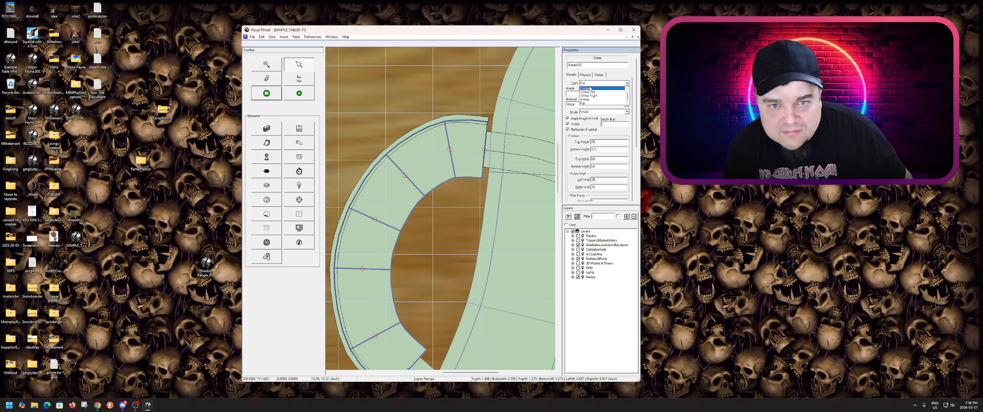
{"action": "left_click", "coordinate": [592, 88]}
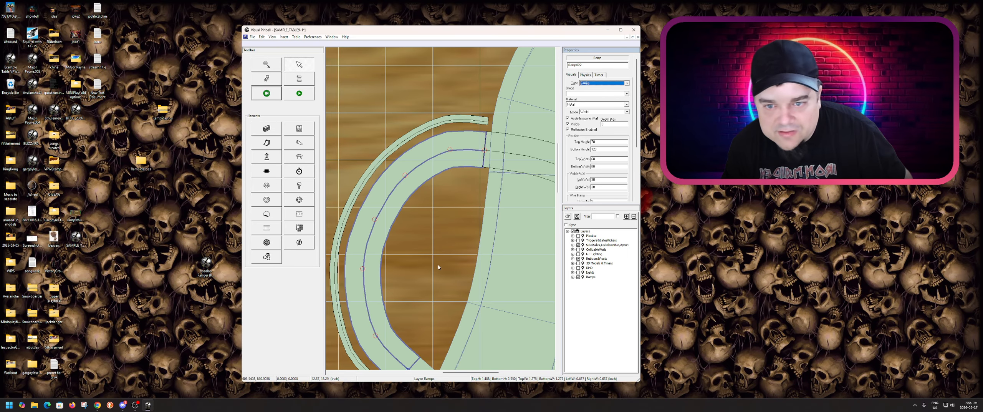
{"action": "scroll", "coordinate": [471, 192], "scroll_direction": "down", "scroll_amount": 2}
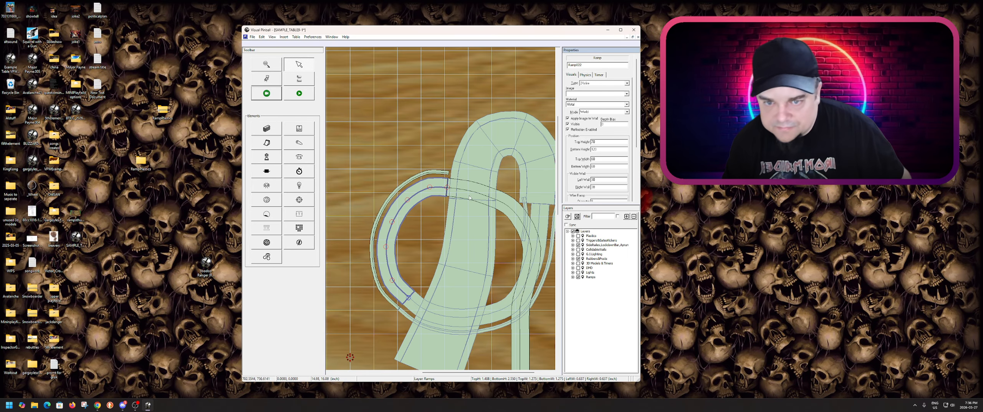
- Nudge the adjoining two-wire ramp slightly down so its end lines up with the curved ramp's upper end
{"action": "scroll", "coordinate": [425, 195], "scroll_direction": "up", "scroll_amount": 4}
{"action": "left_click", "coordinate": [432, 190]}
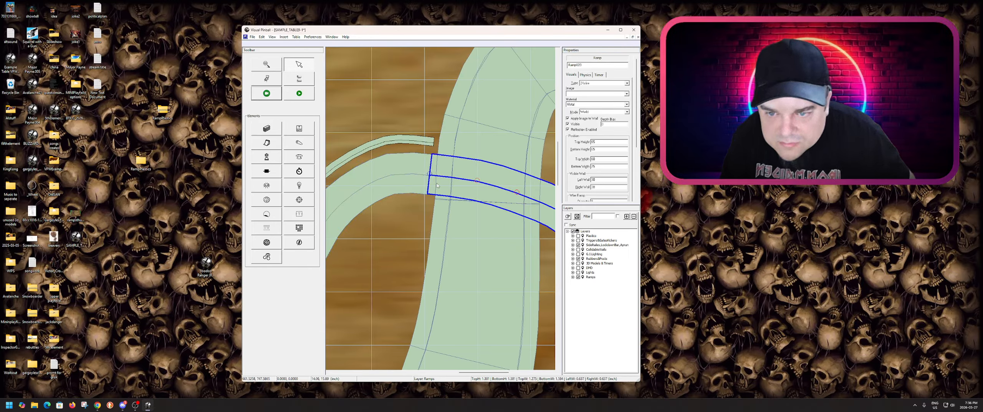
{"action": "key", "text": "Down"}
{"action": "left_click", "coordinate": [414, 215]}
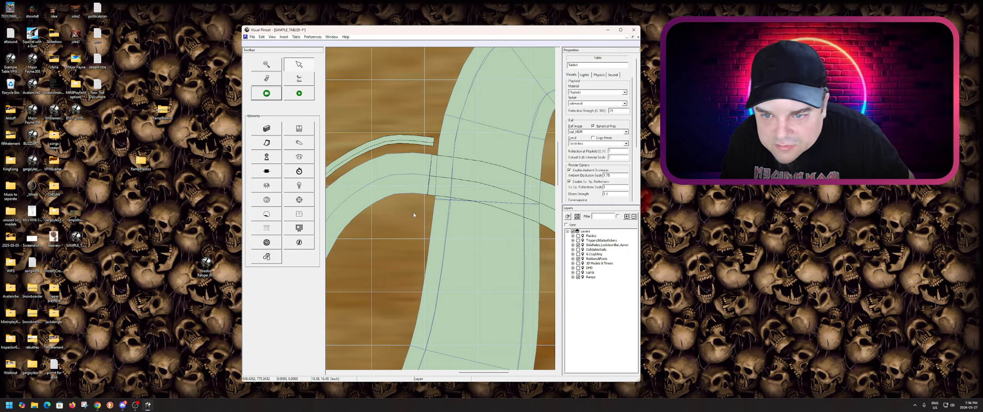
{"action": "left_click", "coordinate": [440, 184]}
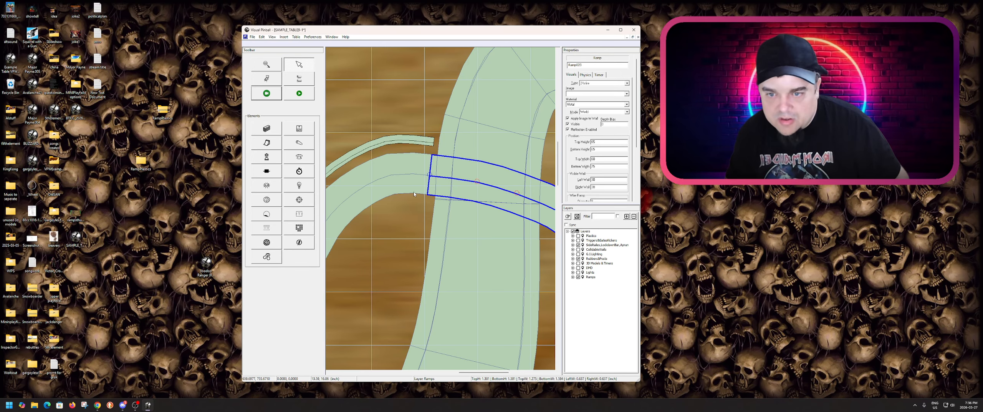
- Duplicate the long adjoining two-wire ramp in place
{"action": "scroll", "coordinate": [440, 184], "scroll_direction": "down", "scroll_amount": 5}
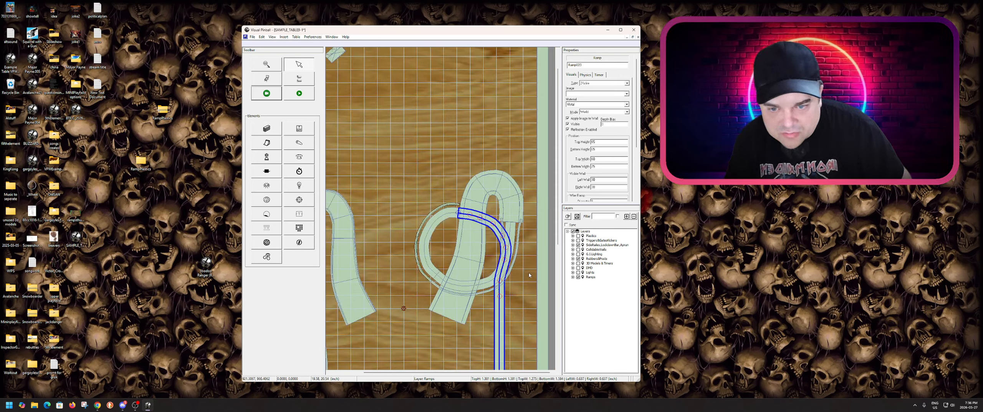
{"action": "right_click", "coordinate": [485, 223]}
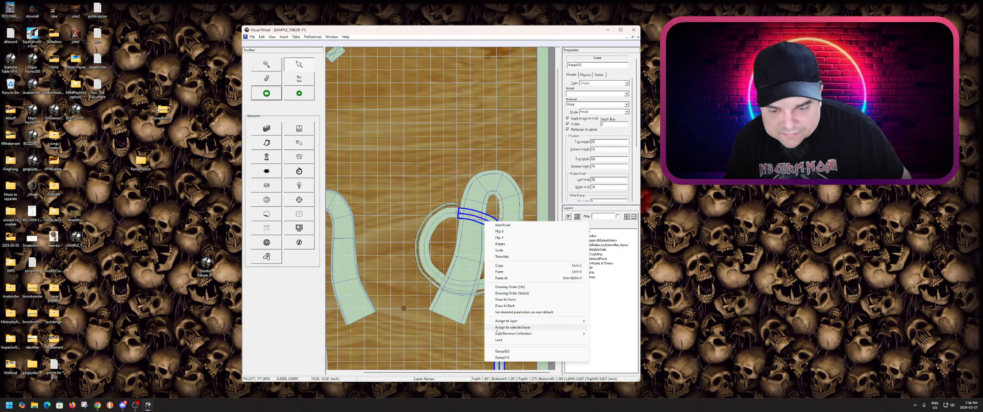
{"action": "left_click", "coordinate": [506, 338]}
{"action": "left_click", "coordinate": [515, 332]}
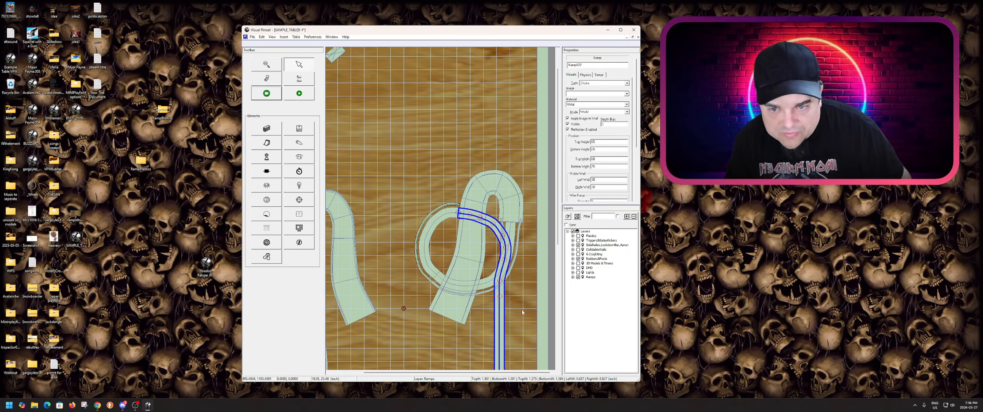
- Set the duplicated ramp's type to 1 Wire and make it non-collidable
{"action": "left_click", "coordinate": [601, 83]}
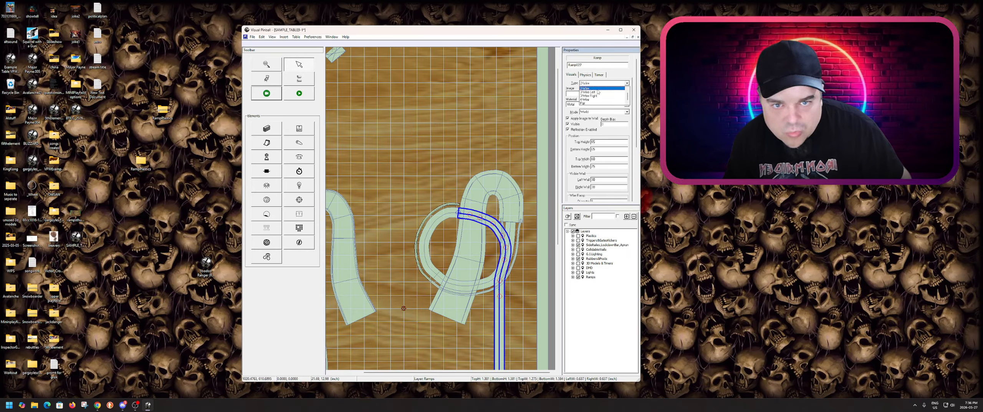
{"action": "left_click", "coordinate": [594, 90]}
{"action": "left_click", "coordinate": [585, 75]}
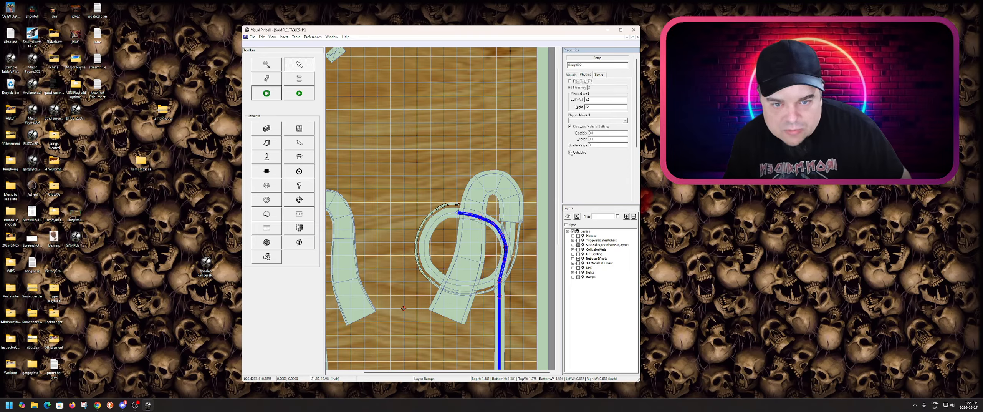
{"action": "left_click", "coordinate": [473, 230]}
- Move the new single wire's end point and its neighbouring control point onto the end of the outer loop wire
{"action": "scroll", "coordinate": [472, 226], "scroll_direction": "up", "scroll_amount": 2}
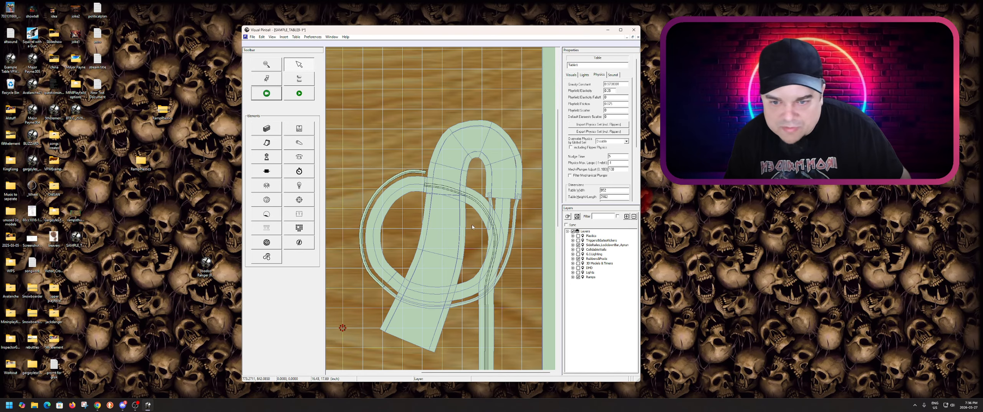
{"action": "scroll", "coordinate": [472, 226], "scroll_direction": "up", "scroll_amount": 3}
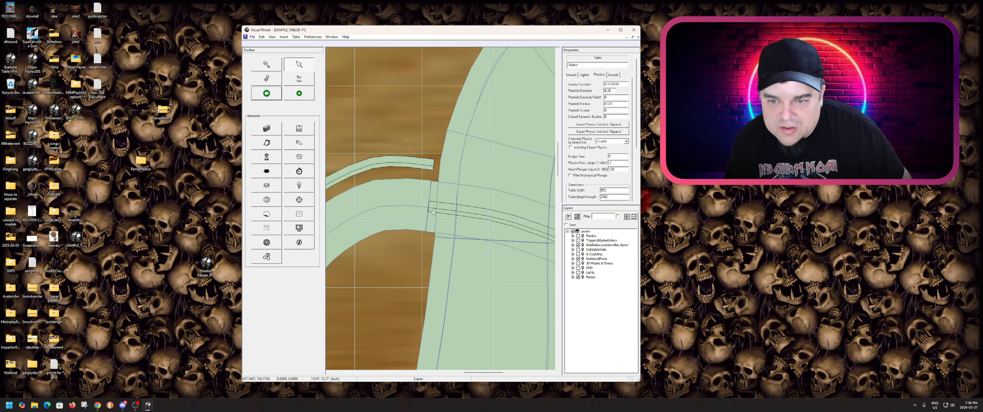
{"action": "left_click", "coordinate": [432, 211]}
{"action": "left_click", "coordinate": [429, 207]}
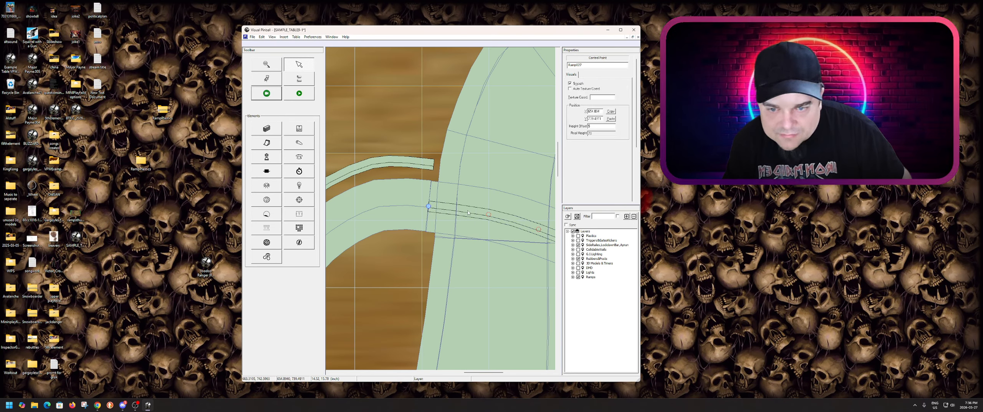
{"action": "left_click", "coordinate": [488, 214], "text": "ctrl"}
{"action": "left_click_drag", "start_coordinate": [488, 214], "coordinate": [494, 175]}
{"action": "key", "text": "ctrl+z"}
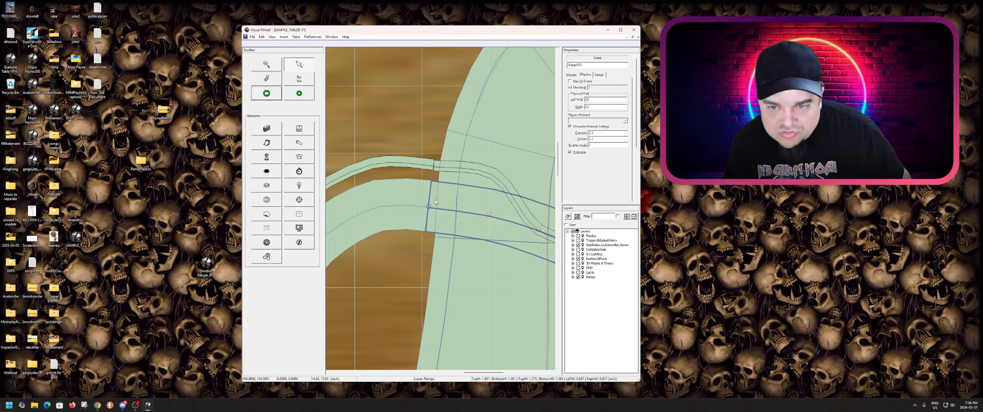
- Change the long adjoining two-wire ramp's type to Flat and set its bottom width to 60
{"action": "left_click", "coordinate": [570, 75]}
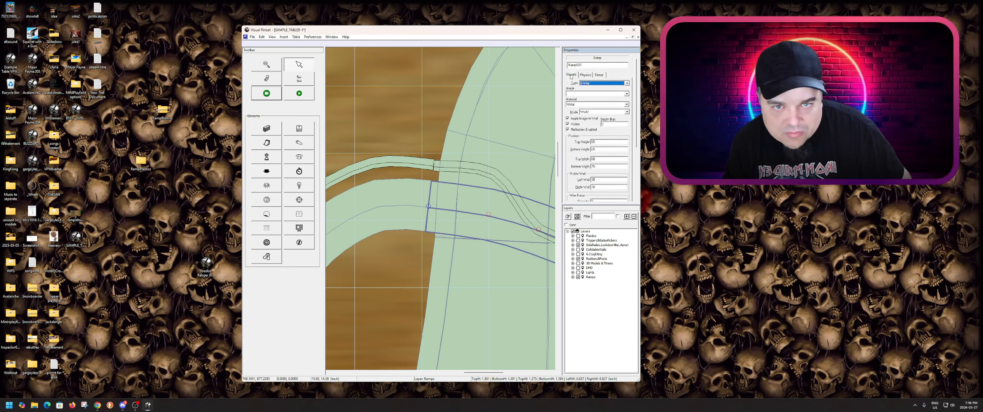
{"action": "left_click", "coordinate": [600, 83]}
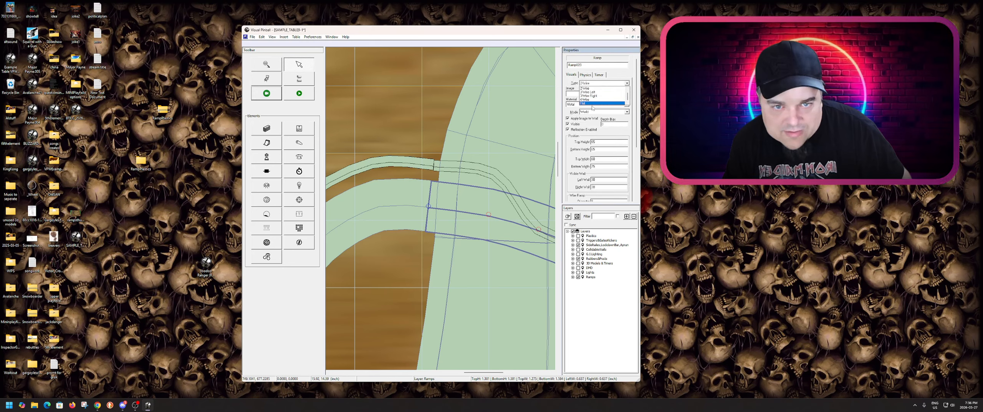
{"action": "left_click", "coordinate": [591, 104]}
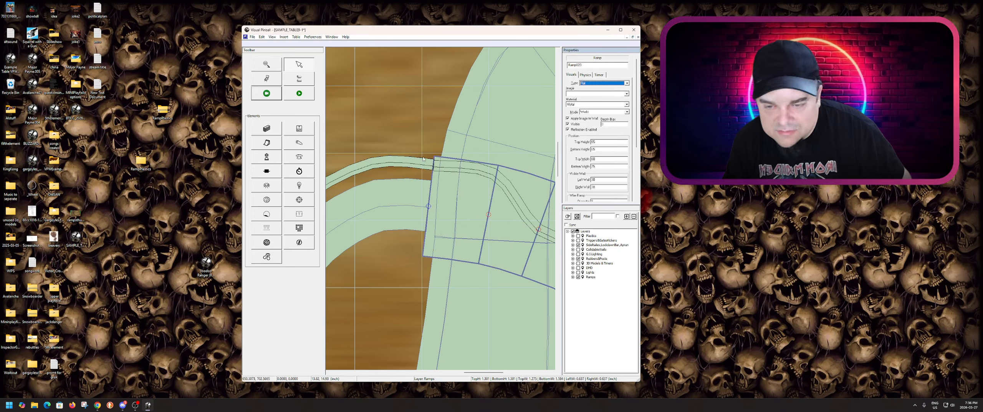
{"action": "left_click", "coordinate": [443, 167]}
{"action": "left_click", "coordinate": [445, 201]}
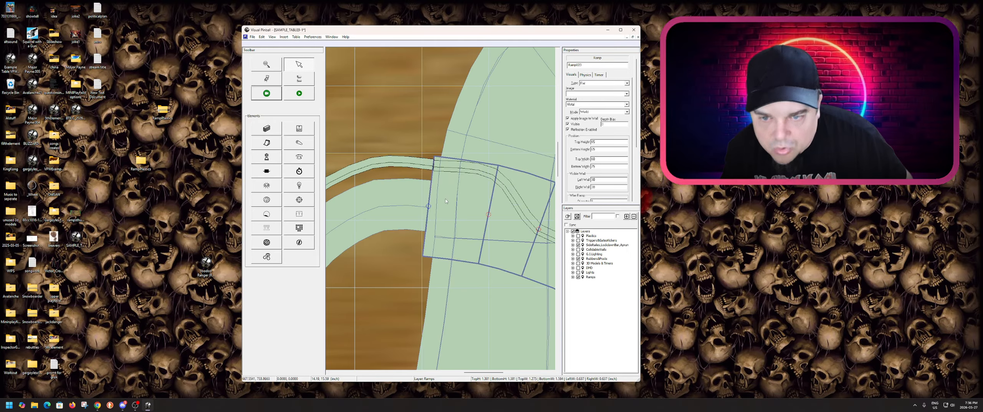
{"action": "double_click", "coordinate": [607, 167]}
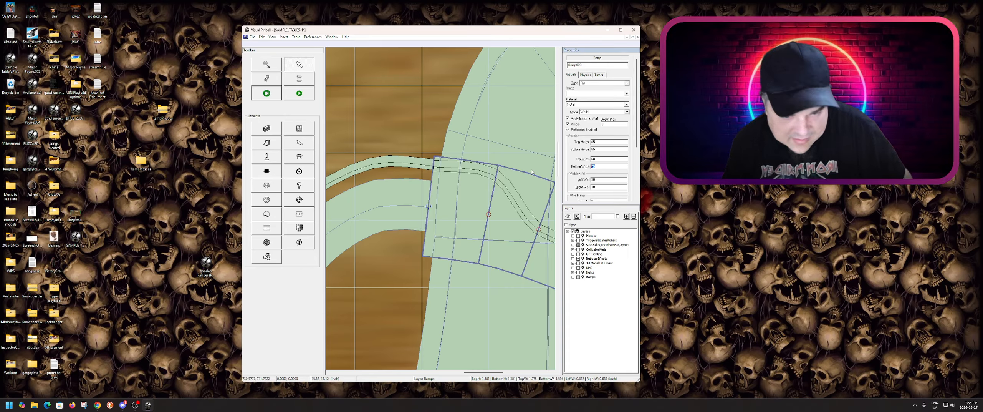
{"action": "type", "text": "60"}
{"action": "left_click", "coordinate": [598, 160]}
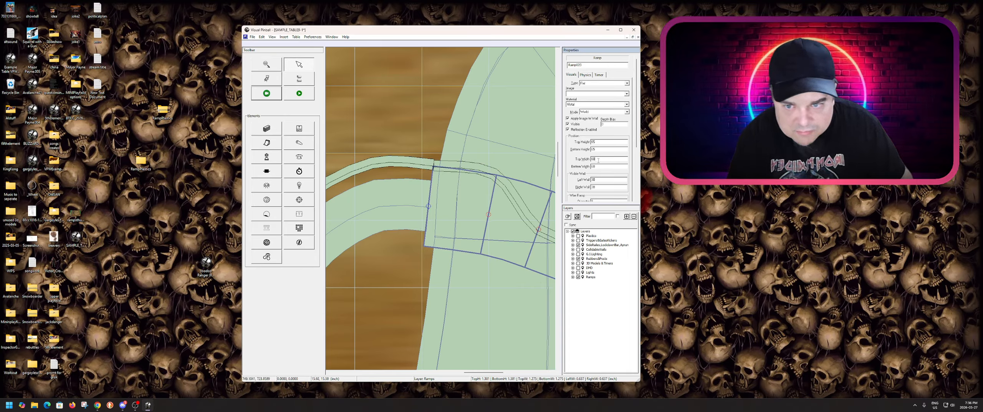
- Move the new single wire's upper control points outward so it follows the flat ramp's outer edge around the upper bend
{"action": "left_click", "coordinate": [485, 177]}
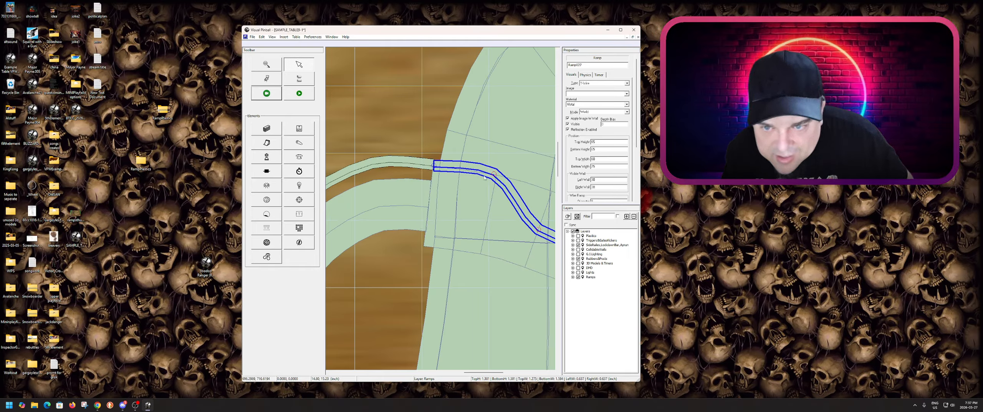
{"action": "left_click", "coordinate": [493, 176]}
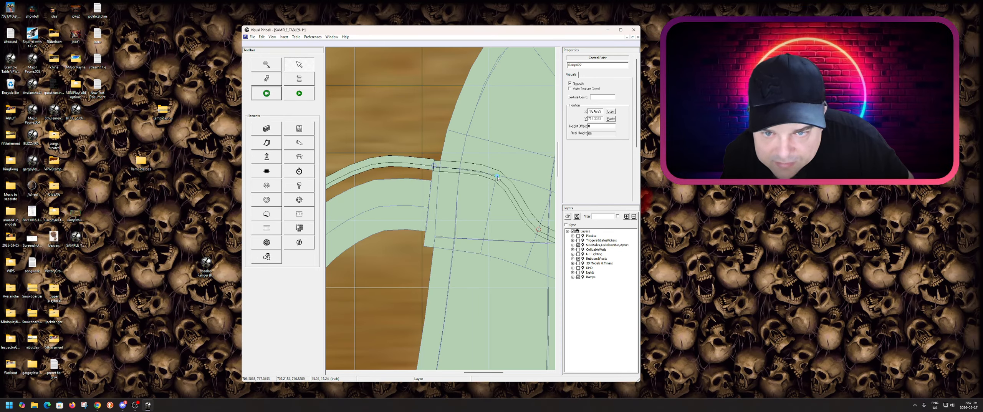
{"action": "scroll", "coordinate": [459, 207], "scroll_direction": "down", "scroll_amount": 2}
{"action": "scroll", "coordinate": [457, 214], "scroll_direction": "up", "scroll_amount": 1}
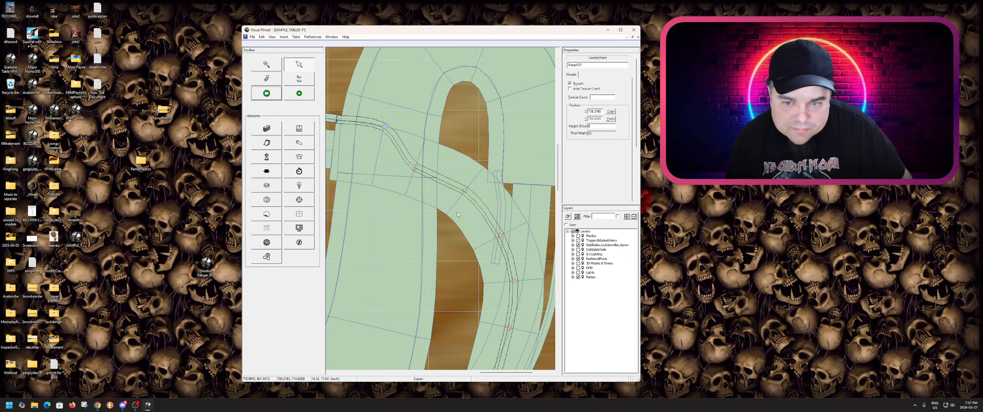
{"action": "left_click", "coordinate": [415, 168]}
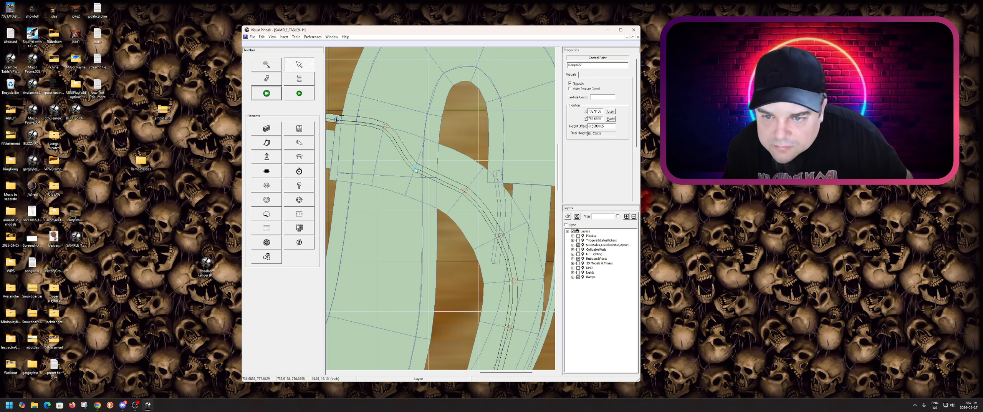
{"action": "left_click_drag", "start_coordinate": [416, 168], "coordinate": [427, 139]}
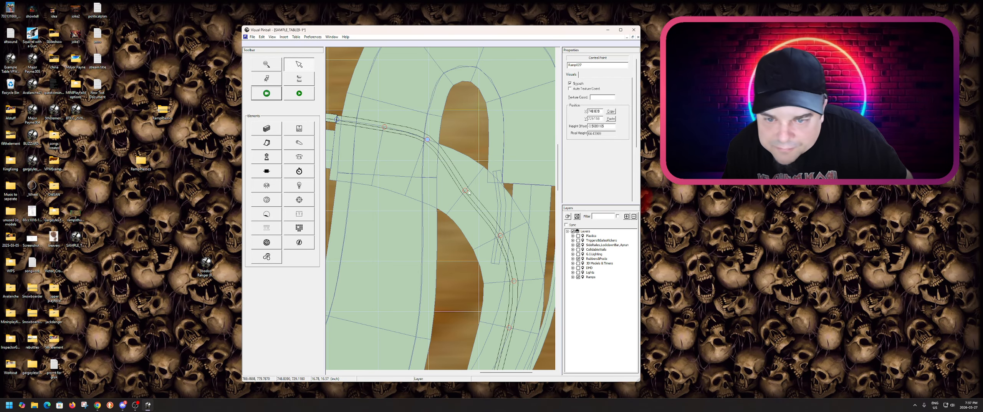
{"action": "left_click_drag", "start_coordinate": [466, 191], "coordinate": [486, 169]}
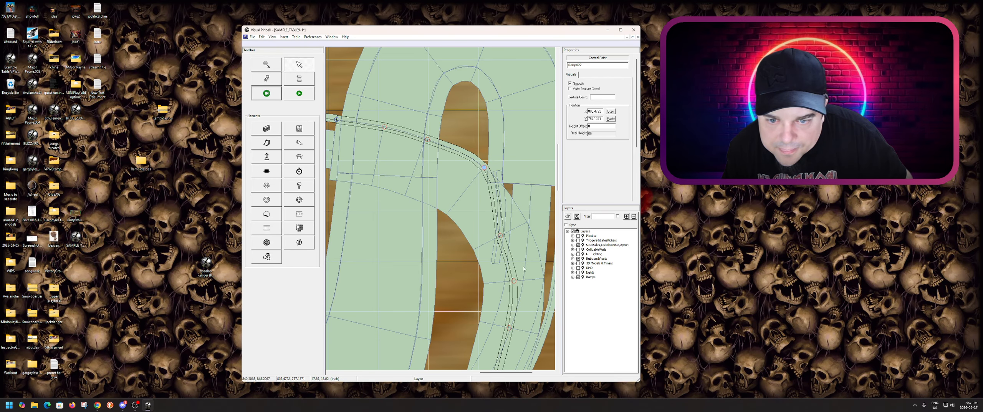
{"action": "left_click_drag", "start_coordinate": [501, 236], "coordinate": [529, 223]}
- Move the single wire's next four control points onto the flat ramp's outer edge, down to the start of the straight section
{"action": "scroll", "coordinate": [528, 222], "scroll_direction": "down", "scroll_amount": 3}
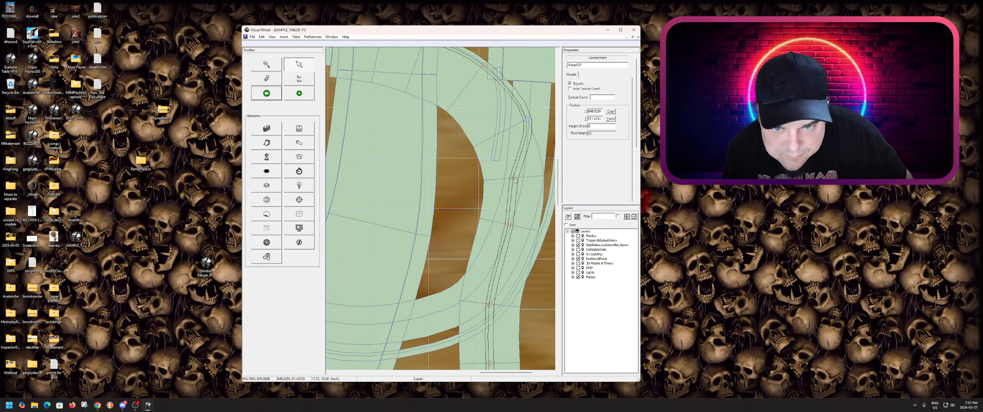
{"action": "left_click_drag", "start_coordinate": [514, 178], "coordinate": [543, 177]}
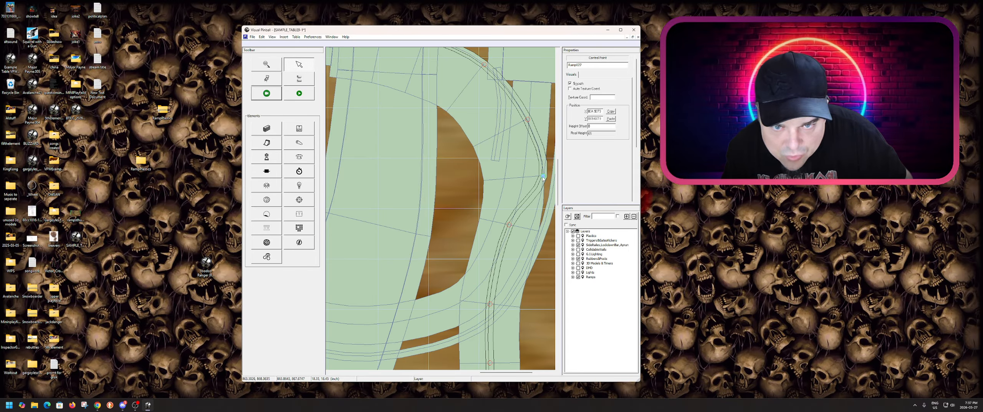
{"action": "left_click_drag", "start_coordinate": [509, 226], "coordinate": [539, 233]}
{"action": "scroll", "coordinate": [510, 232], "scroll_direction": "down", "scroll_amount": 3}
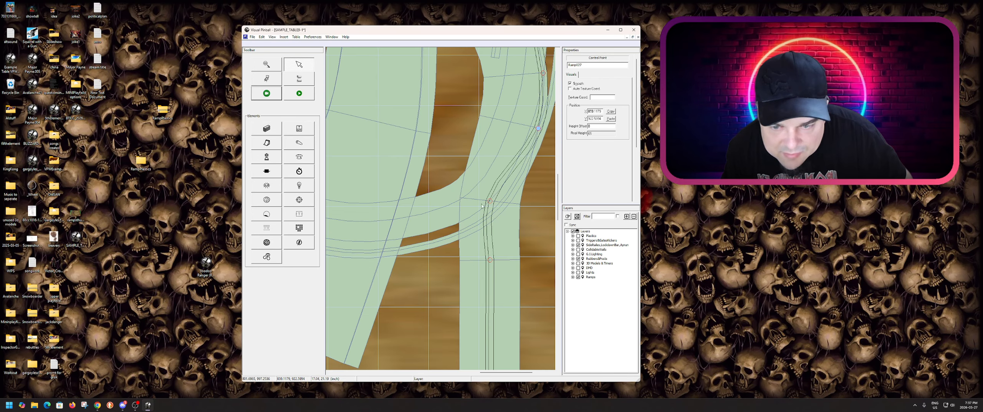
{"action": "left_click_drag", "start_coordinate": [490, 201], "coordinate": [518, 202]}
{"action": "scroll", "coordinate": [493, 210], "scroll_direction": "down", "scroll_amount": 1}
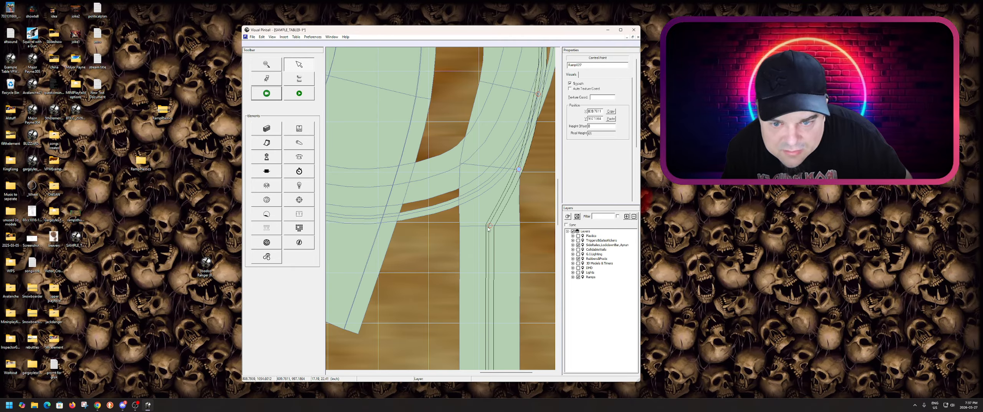
{"action": "left_click_drag", "start_coordinate": [488, 228], "coordinate": [521, 228]}
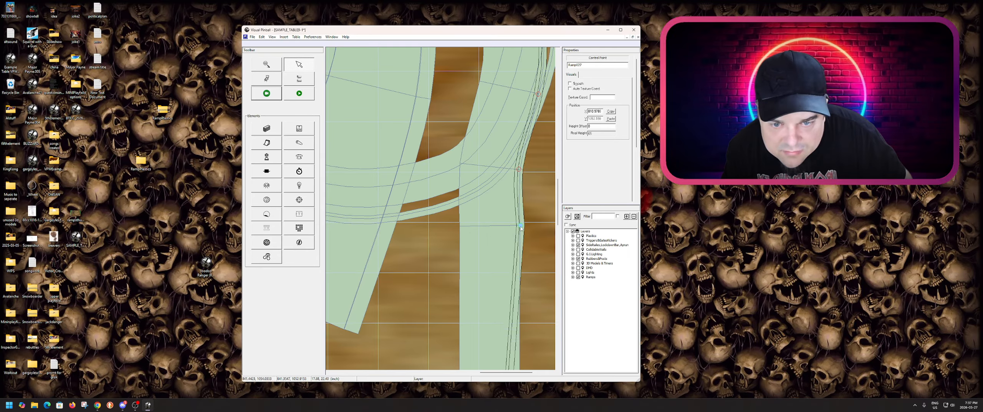
{"action": "scroll", "coordinate": [490, 183], "scroll_direction": "down", "scroll_amount": 14}
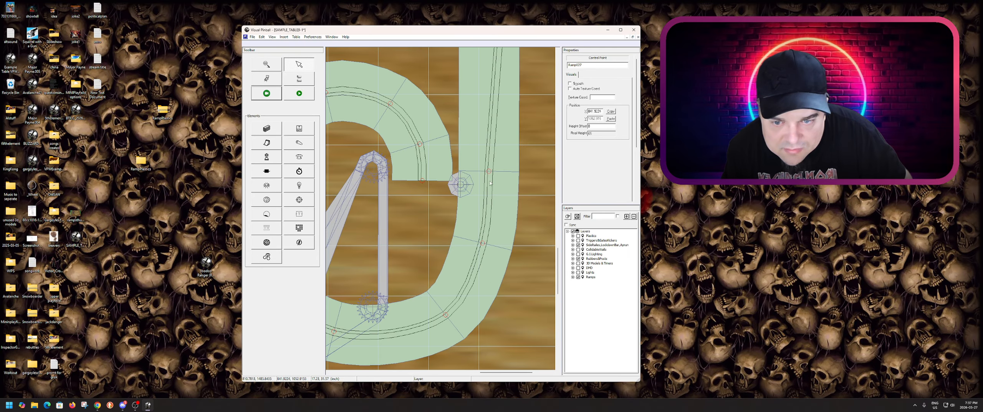
- Move the single wire's control points onto the flat ramp's outer edge, from the straight section's lower end around the lower bend
{"action": "left_click_drag", "start_coordinate": [489, 171], "coordinate": [520, 174]}
{"action": "left_click_drag", "start_coordinate": [483, 243], "coordinate": [512, 250]}
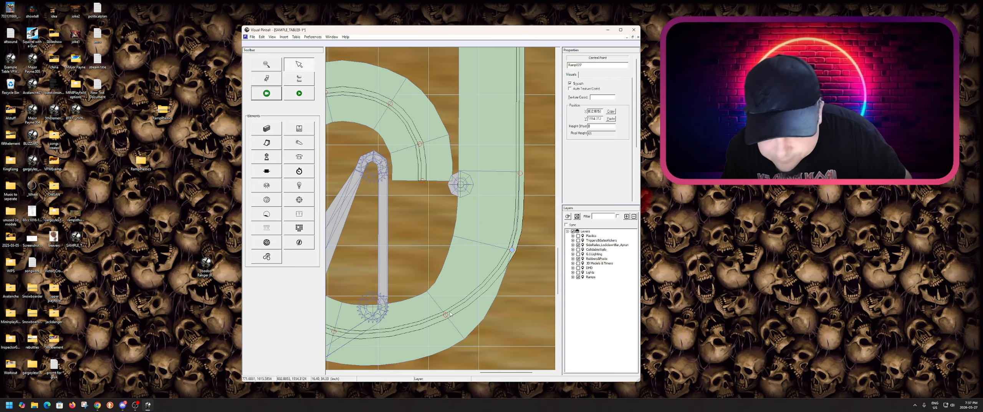
{"action": "left_click_drag", "start_coordinate": [447, 315], "coordinate": [462, 336]}
{"action": "right_click", "coordinate": [462, 335], "text": "ctrl"}
{"action": "left_click", "coordinate": [352, 198], "text": "ctrl"}
{"action": "left_click_drag", "start_coordinate": [476, 220], "coordinate": [467, 243]}
{"action": "left_click_drag", "start_coordinate": [411, 169], "coordinate": [388, 178]}
- Move the single wire's three control points over the top of the lower loop onto the flat ramp's outer edge
{"action": "scroll", "coordinate": [419, 223], "scroll_direction": "up", "scroll_amount": 3}
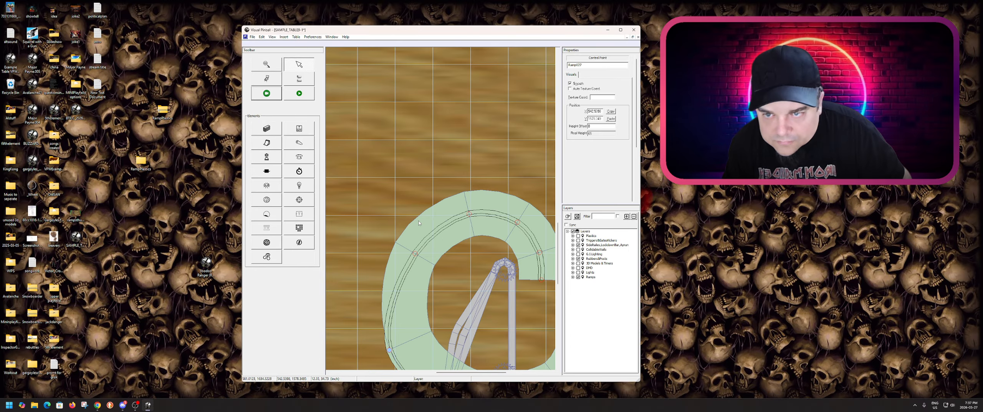
{"action": "left_click_drag", "start_coordinate": [416, 255], "coordinate": [396, 241]}
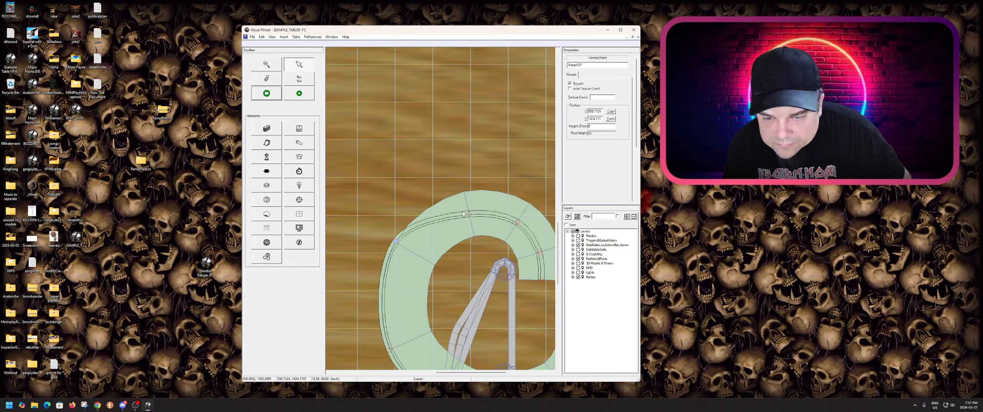
{"action": "left_click_drag", "start_coordinate": [469, 214], "coordinate": [466, 191]}
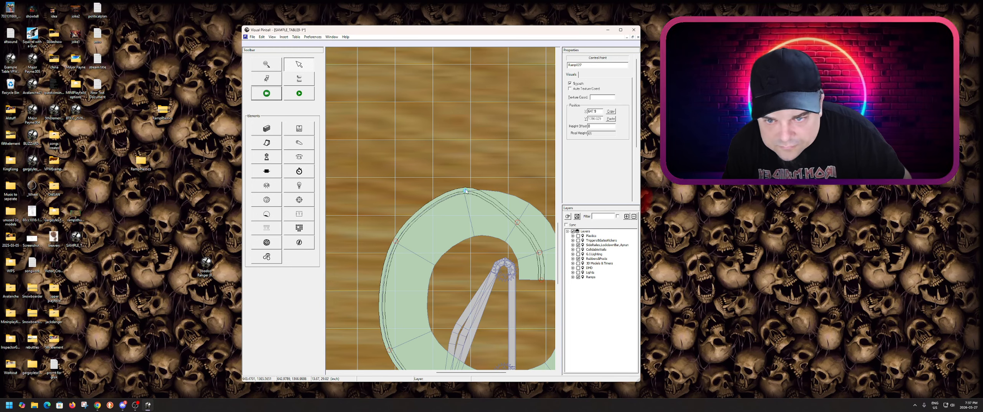
{"action": "left_click_drag", "start_coordinate": [517, 222], "coordinate": [530, 203]}
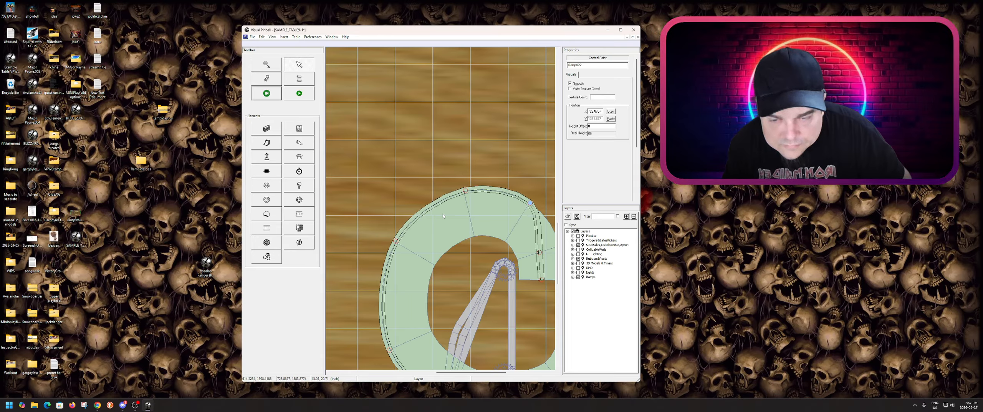
- Move the single wire's last two control points outward to the outer corner of the flat ramp's end at the lower loop
{"action": "scroll", "coordinate": [443, 216], "scroll_direction": "down", "scroll_amount": 7}
{"action": "scroll", "coordinate": [528, 249], "scroll_direction": "up", "scroll_amount": 9}
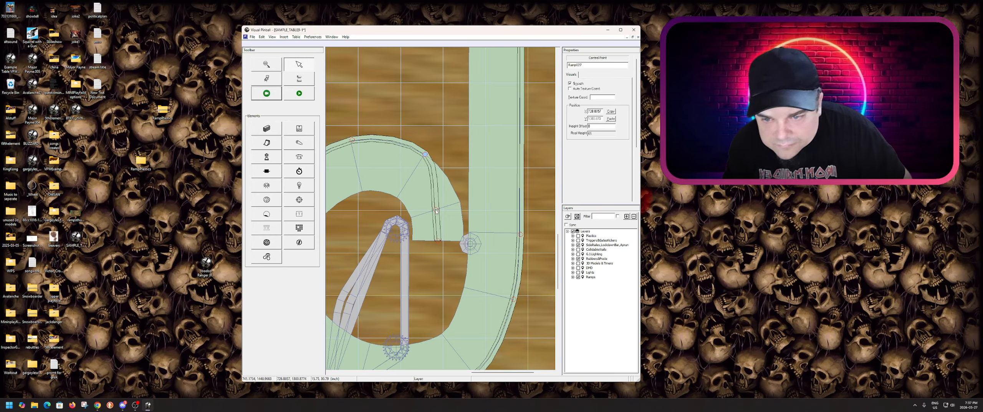
{"action": "left_click_drag", "start_coordinate": [437, 211], "coordinate": [460, 202]}
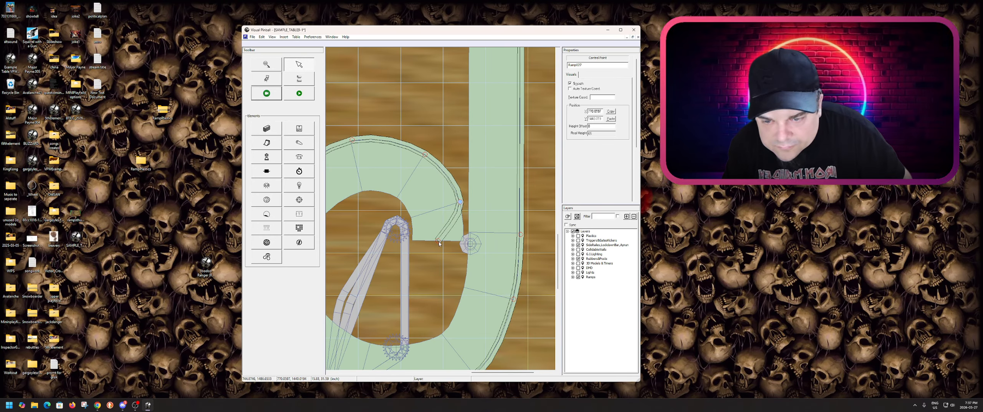
{"action": "left_click_drag", "start_coordinate": [439, 243], "coordinate": [464, 242]}
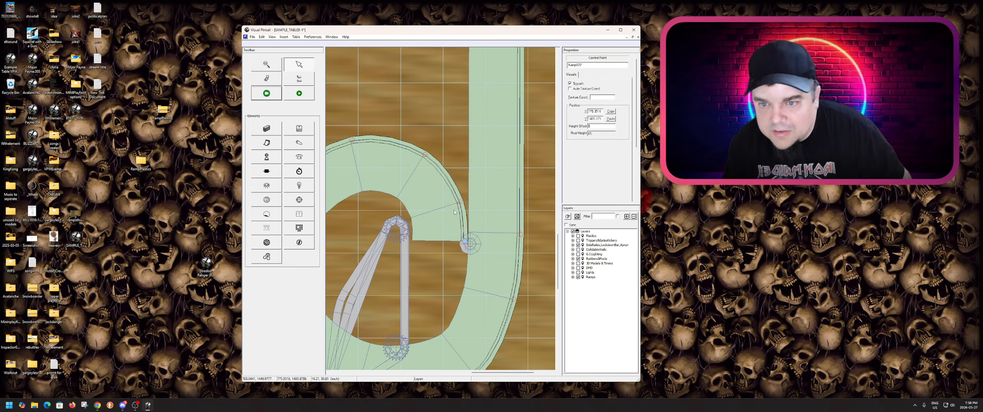
- Fine-tune the two control points just before the single wire's lower end to match the flat ramp's curved outer edge
{"action": "scroll", "coordinate": [453, 209], "scroll_direction": "up", "scroll_amount": 2}
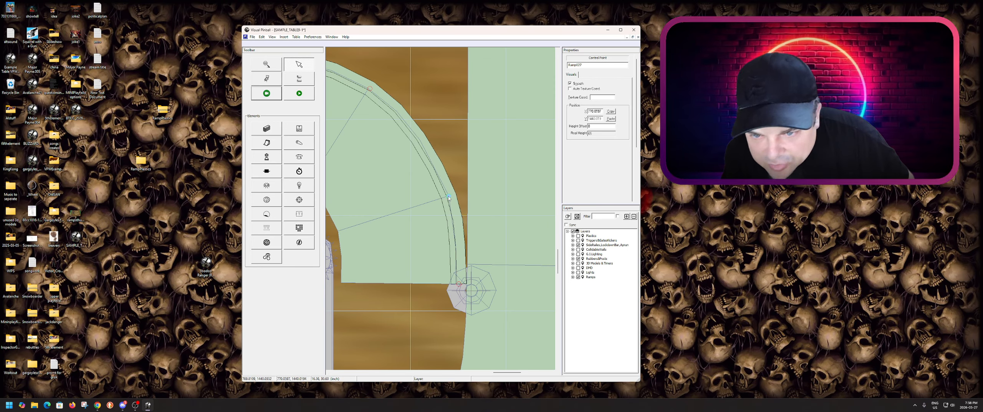
{"action": "left_click_drag", "start_coordinate": [448, 197], "coordinate": [450, 197]}
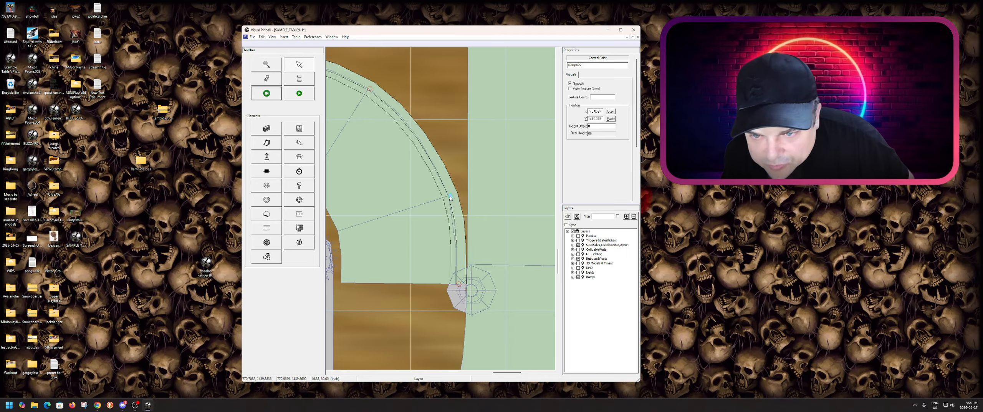
{"action": "left_click", "coordinate": [369, 89]}
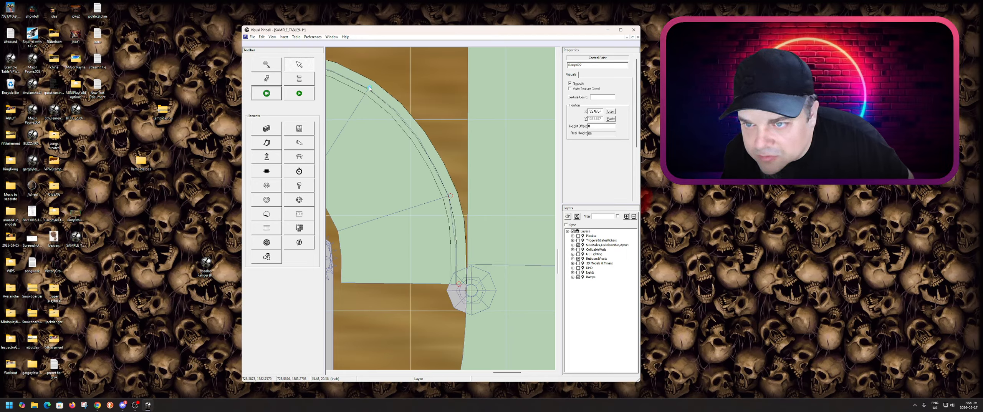
{"action": "left_click_drag", "start_coordinate": [369, 89], "coordinate": [368, 87]}
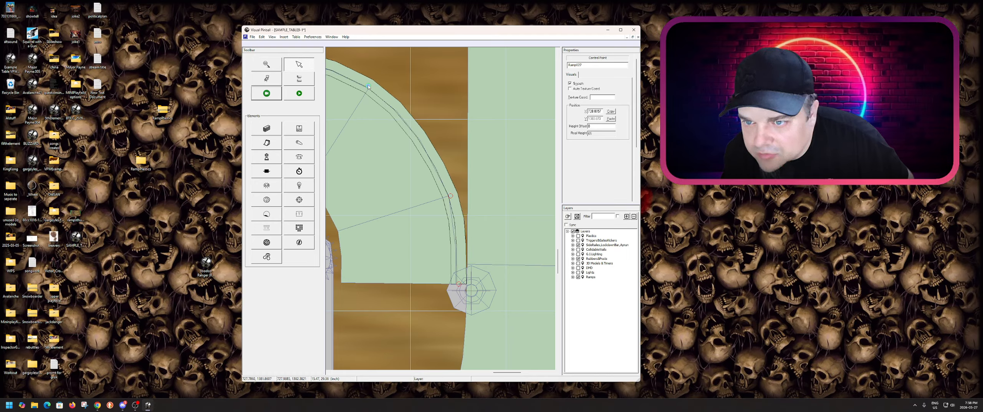
- Nudge the single wire's control points at the lower loop's crest and upper-left curve closer to the flat ramp's outer edge
{"action": "scroll", "coordinate": [410, 105], "scroll_direction": "down", "scroll_amount": 1}
{"action": "scroll", "coordinate": [380, 203], "scroll_direction": "up", "scroll_amount": 2}
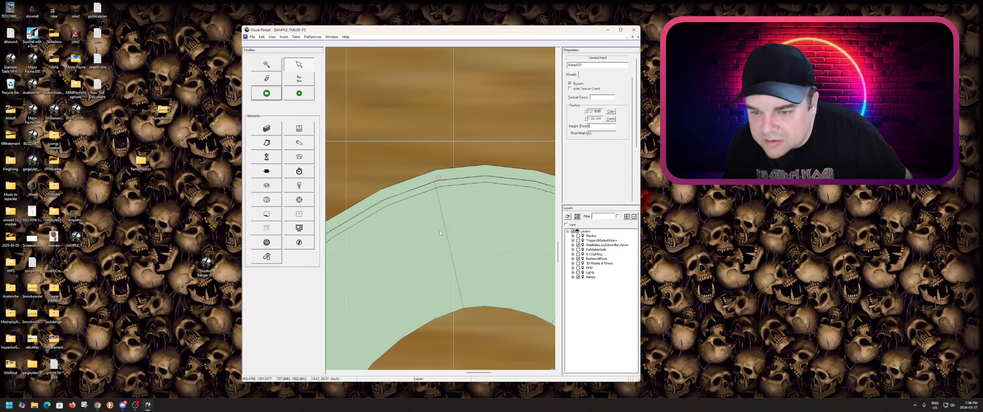
{"action": "left_click_drag", "start_coordinate": [437, 183], "coordinate": [433, 178]}
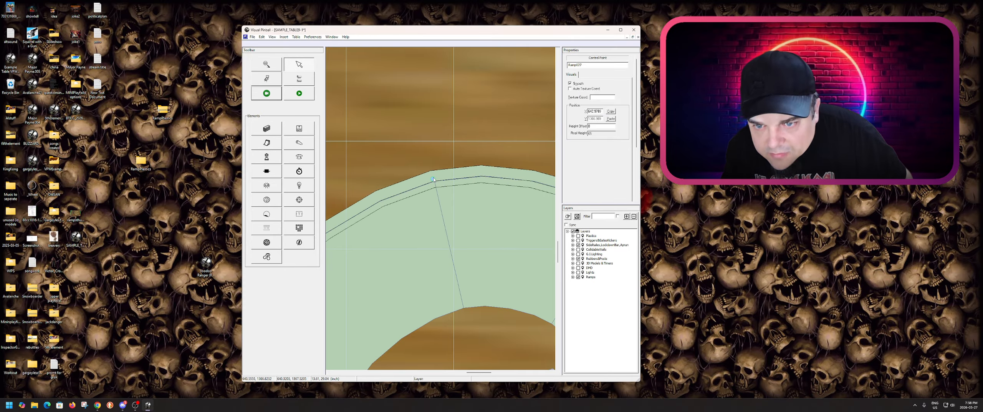
{"action": "scroll", "coordinate": [448, 210], "scroll_direction": "down", "scroll_amount": 2}
{"action": "scroll", "coordinate": [367, 266], "scroll_direction": "up", "scroll_amount": 2}
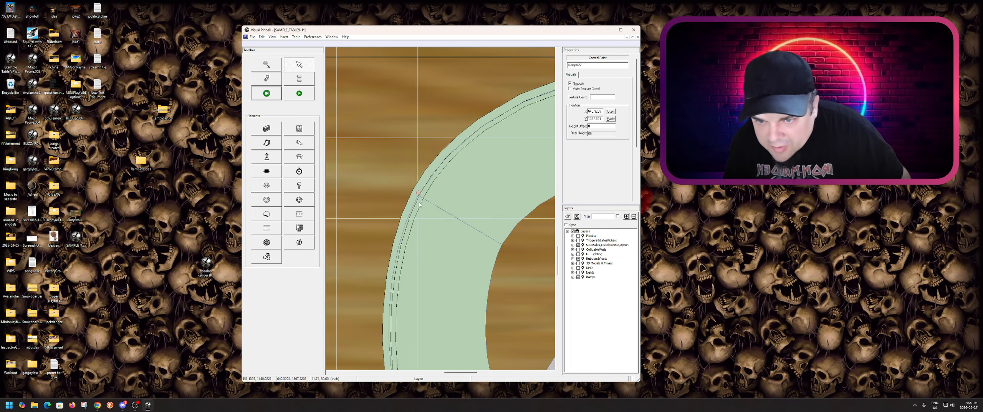
{"action": "left_click_drag", "start_coordinate": [420, 194], "coordinate": [417, 196]}
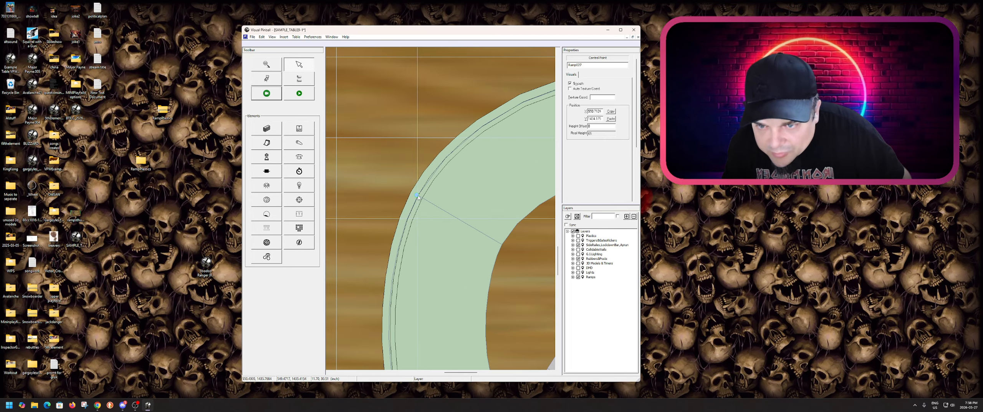
- Fine-tune the single wire's control points along the underside of the lower loop to follow the flat ramp's outer edge
{"action": "scroll", "coordinate": [448, 175], "scroll_direction": "down", "scroll_amount": 3}
{"action": "scroll", "coordinate": [425, 198], "scroll_direction": "down", "scroll_amount": 2}
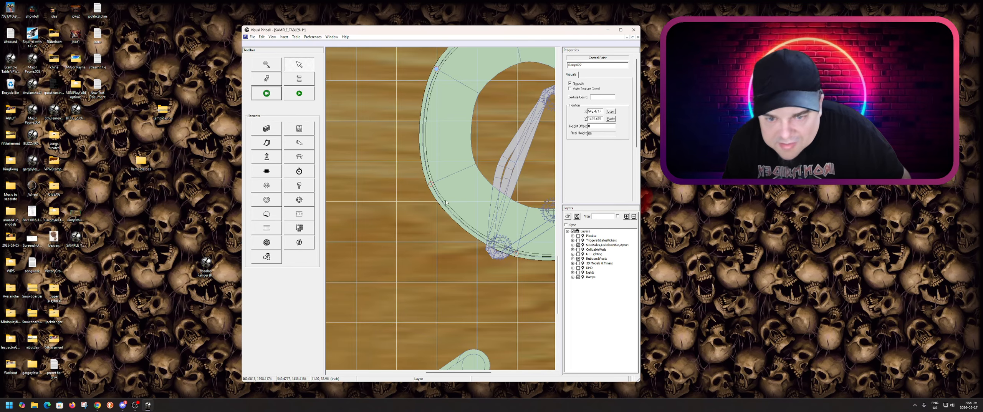
{"action": "scroll", "coordinate": [510, 249], "scroll_direction": "up", "scroll_amount": 2}
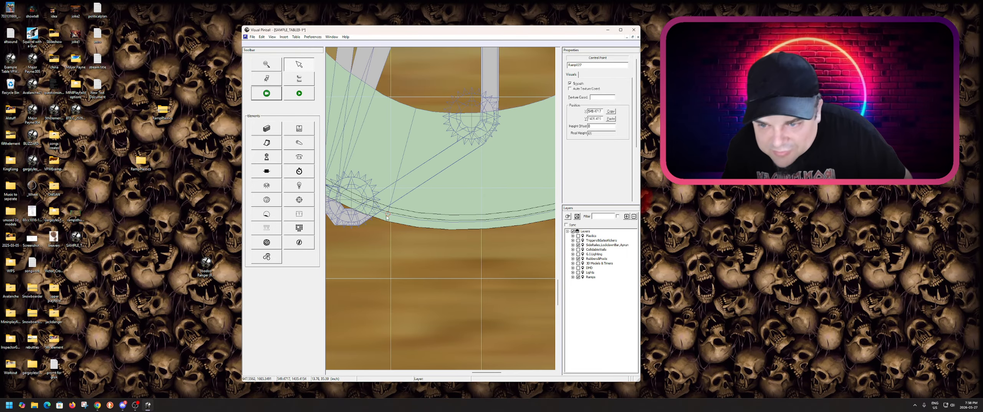
{"action": "left_click_drag", "start_coordinate": [388, 215], "coordinate": [388, 217]}
{"action": "scroll", "coordinate": [388, 216], "scroll_direction": "down", "scroll_amount": 1}
{"action": "scroll", "coordinate": [514, 197], "scroll_direction": "up", "scroll_amount": 2}
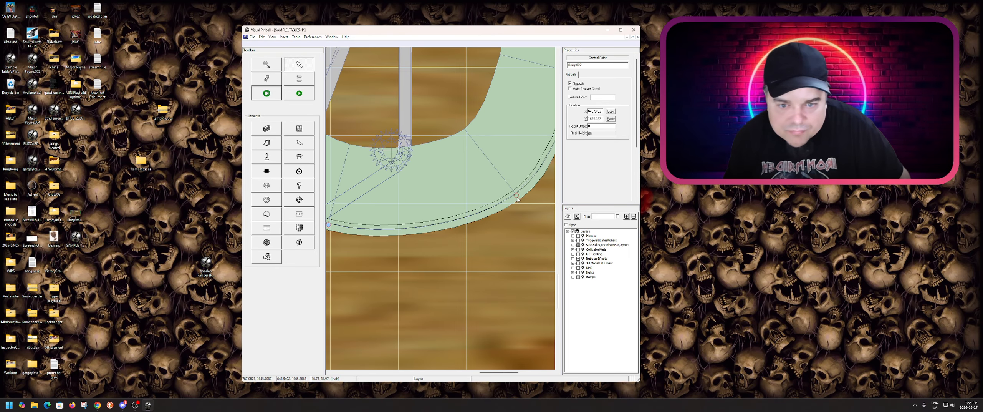
{"action": "left_click", "coordinate": [439, 207]}
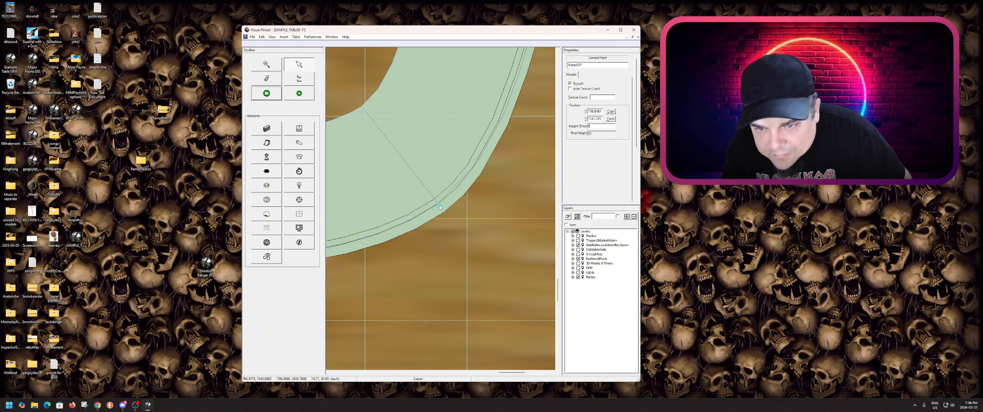
- Align the single wire's control points on the right side of the lower loop with the flat ramp's outer edge, up to the straight section
{"action": "scroll", "coordinate": [439, 206], "scroll_direction": "up", "scroll_amount": 3}
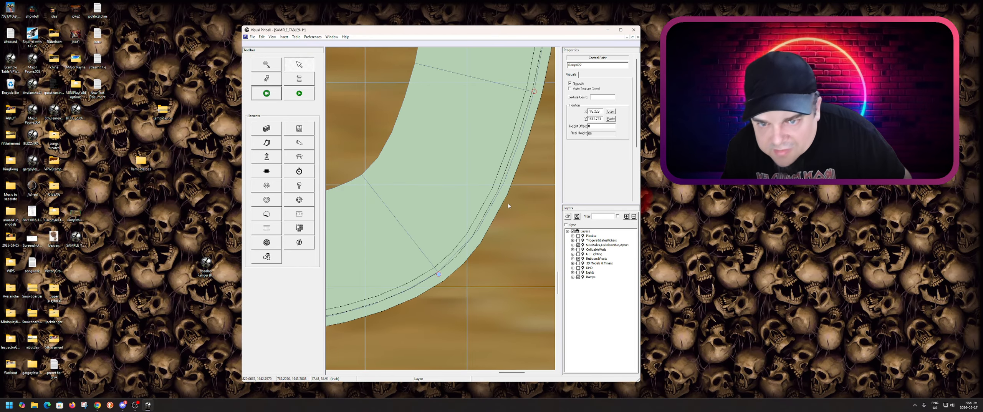
{"action": "left_click", "coordinate": [535, 126]}
{"action": "scroll", "coordinate": [537, 128], "scroll_direction": "up", "scroll_amount": 3}
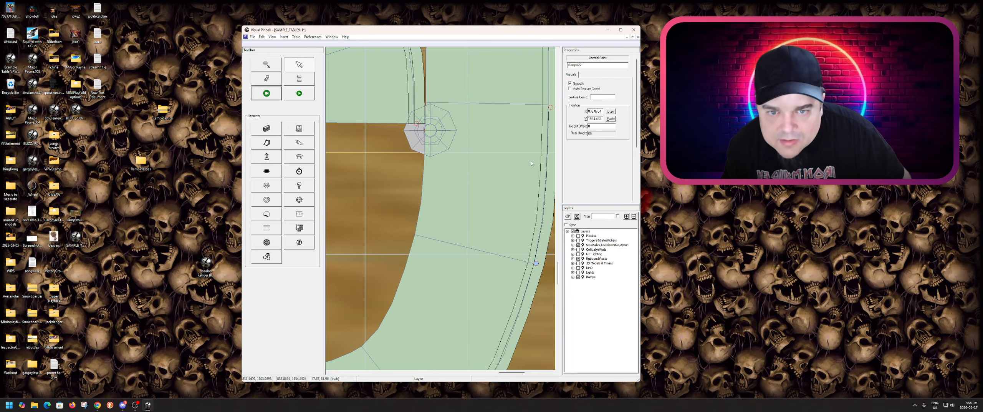
{"action": "left_click", "coordinate": [551, 108]}
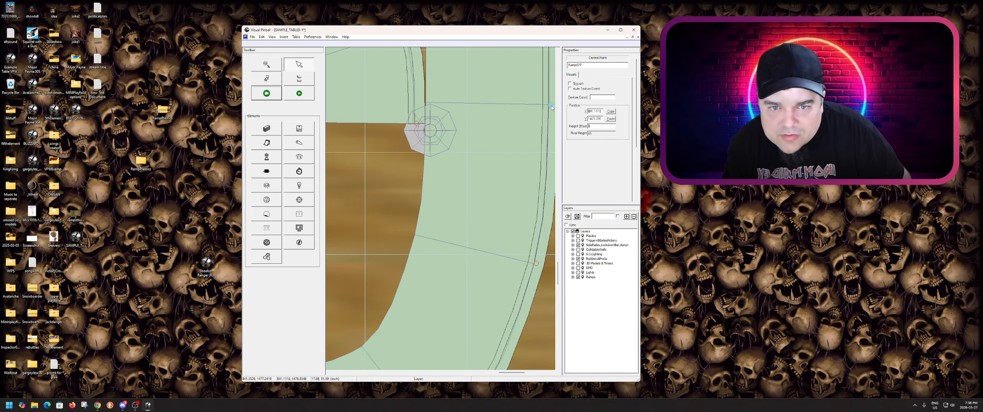
- Nudge the control point at the upper end of the straight section outward to line up with the flat ramp's edge
{"action": "scroll", "coordinate": [552, 107], "scroll_direction": "down", "scroll_amount": 2}
{"action": "scroll", "coordinate": [461, 137], "scroll_direction": "up", "scroll_amount": 2}
{"action": "scroll", "coordinate": [461, 137], "scroll_direction": "up", "scroll_amount": 6}
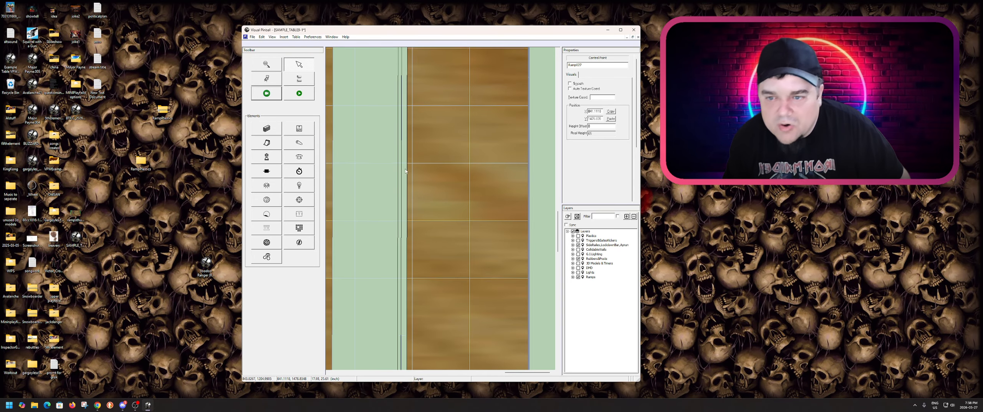
{"action": "scroll", "coordinate": [404, 179], "scroll_direction": "up", "scroll_amount": 4}
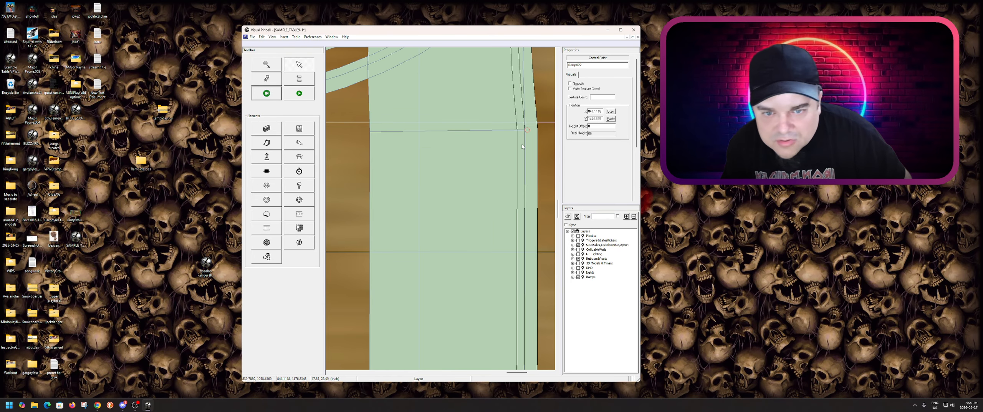
{"action": "left_click_drag", "start_coordinate": [522, 89], "coordinate": [528, 90]}
- Line up the single wire's control points at the bend from the straight section into the upper loop with the flat ramp's outer edge
{"action": "scroll", "coordinate": [532, 154], "scroll_direction": "up", "scroll_amount": 3}
{"action": "scroll", "coordinate": [533, 167], "scroll_direction": "up", "scroll_amount": 5}
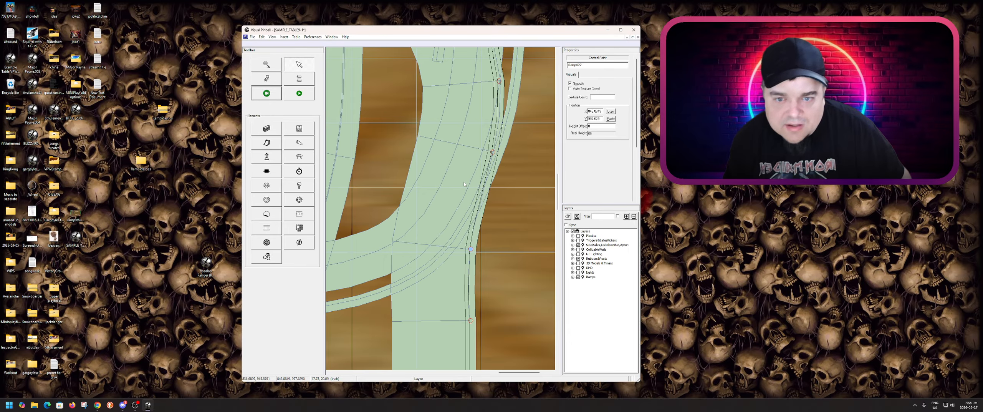
{"action": "mouse_move", "coordinate": [470, 182]}
{"action": "left_mouse_down"}
{"action": "mouse_move", "coordinate": [503, 184]}
{"action": "mouse_move", "coordinate": [477, 183]}
{"action": "left_mouse_up"}
{"action": "scroll", "coordinate": [477, 183], "scroll_direction": "down", "scroll_amount": 3}
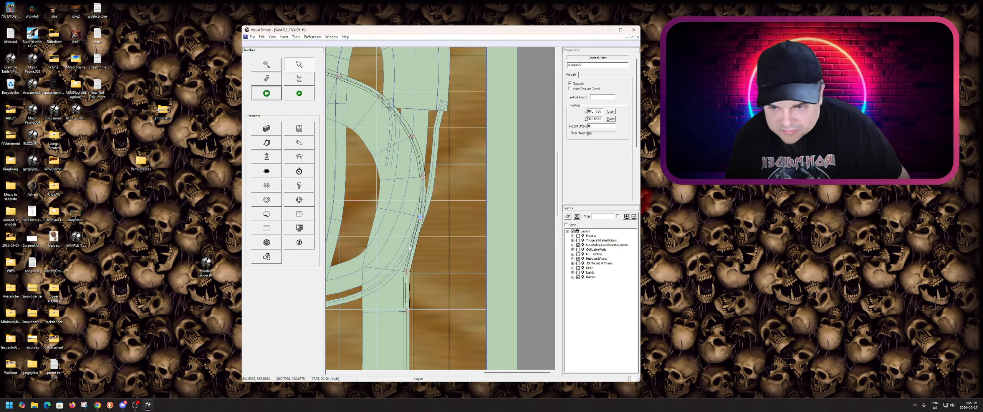
- Nudge the single wire's control points along the right side of the upper loop outward to follow the flat ramp's edge
{"action": "scroll", "coordinate": [425, 174], "scroll_direction": "up", "scroll_amount": 4}
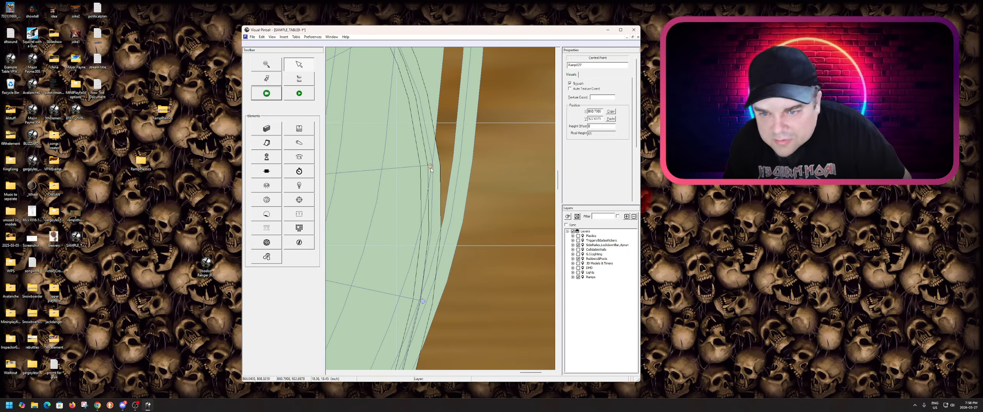
{"action": "left_click_drag", "start_coordinate": [430, 168], "coordinate": [435, 169]}
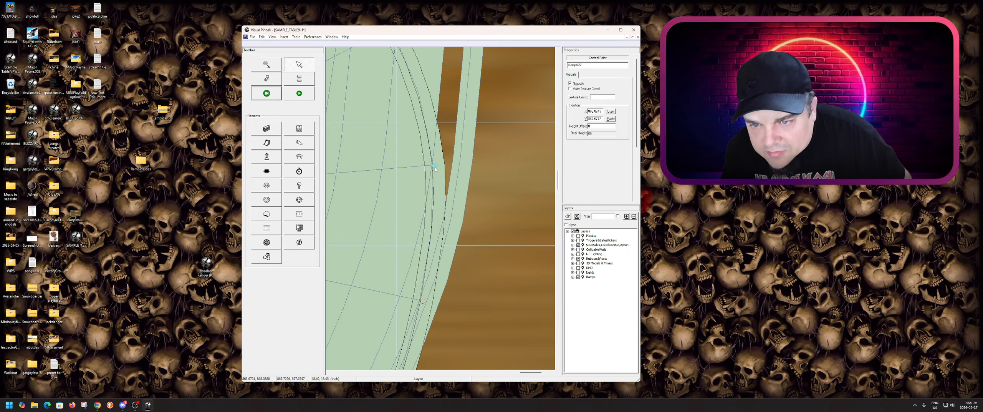
{"action": "scroll", "coordinate": [405, 131], "scroll_direction": "up", "scroll_amount": 2}
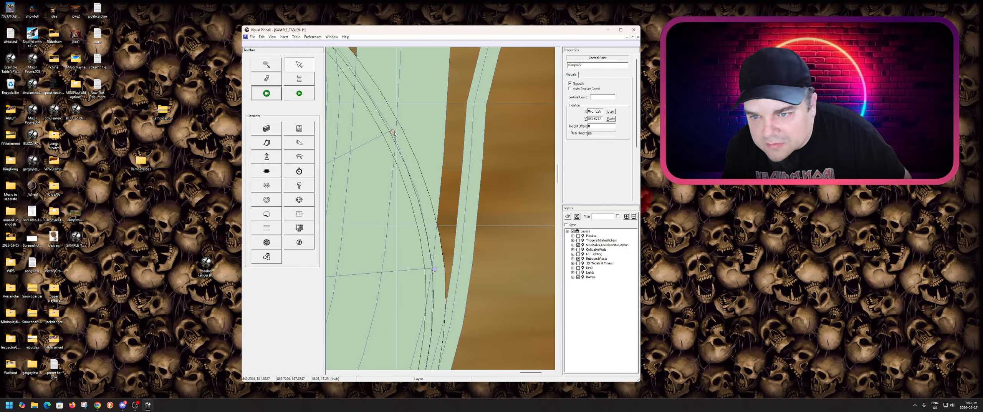
{"action": "left_click_drag", "start_coordinate": [395, 133], "coordinate": [396, 130]}
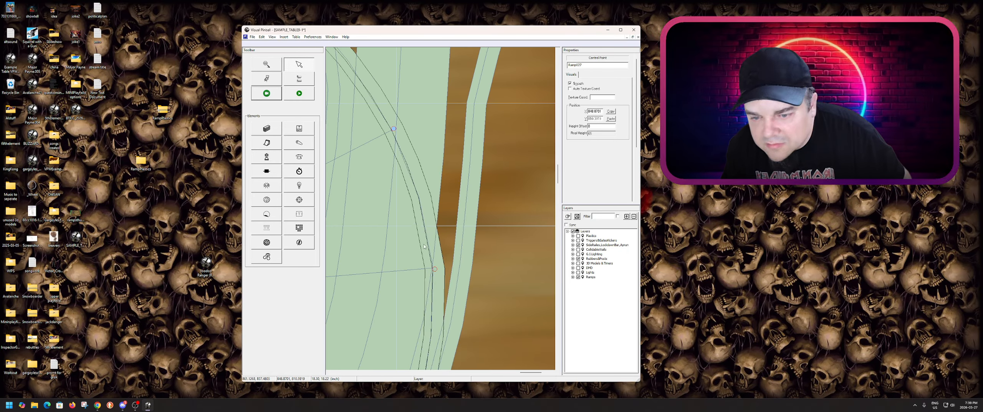
{"action": "left_click", "coordinate": [440, 249]}
{"action": "scroll", "coordinate": [440, 248], "scroll_direction": "down", "scroll_amount": 2}
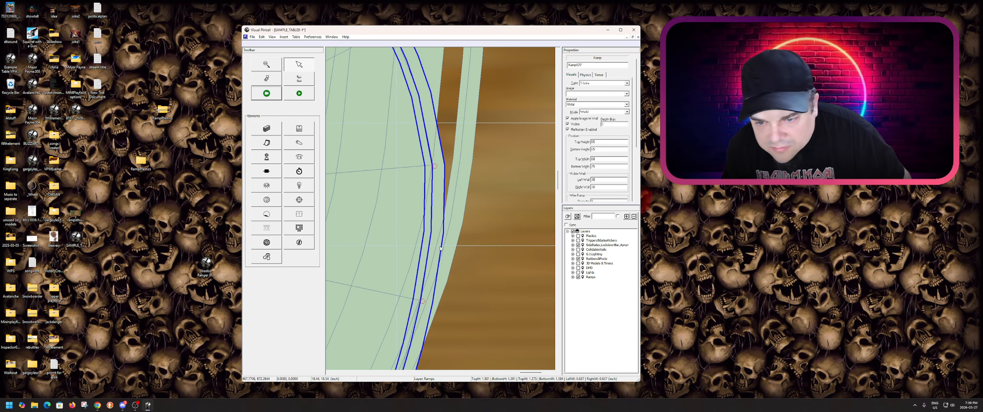
{"action": "scroll", "coordinate": [437, 127], "scroll_direction": "down", "scroll_amount": 1}
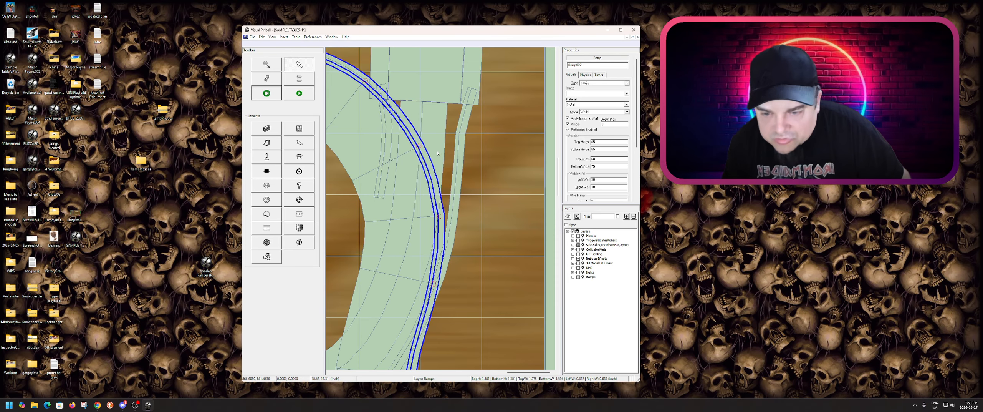
- Fine-tune the single wire's control points along the upper-right arc of the upper loop to follow the flat ramp's outer edge
{"action": "scroll", "coordinate": [445, 245], "scroll_direction": "down", "scroll_amount": 4}
{"action": "scroll", "coordinate": [427, 245], "scroll_direction": "up", "scroll_amount": 6}
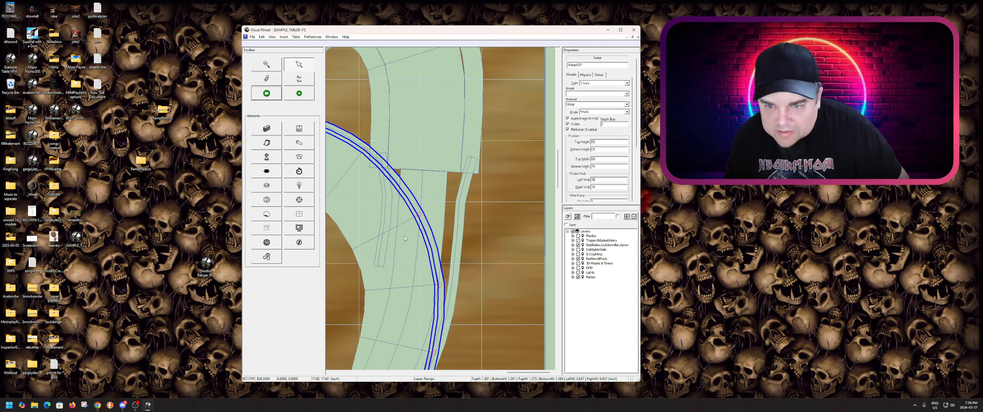
{"action": "scroll", "coordinate": [379, 204], "scroll_direction": "up", "scroll_amount": 2}
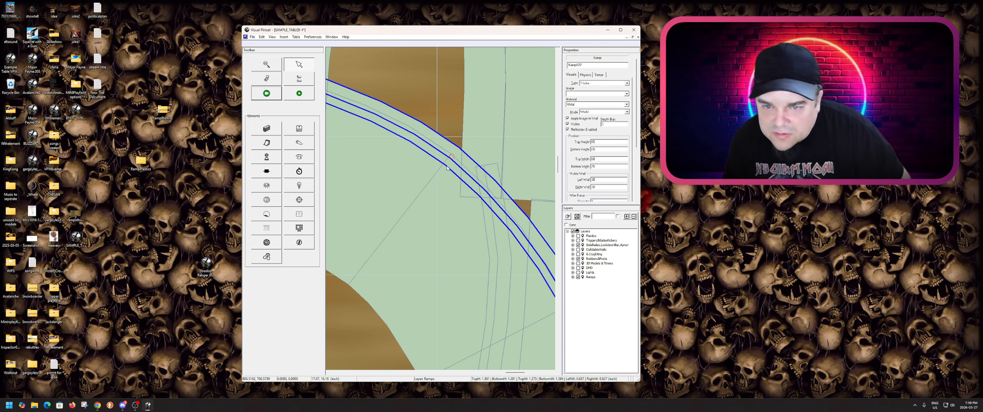
{"action": "left_click", "coordinate": [452, 157]}
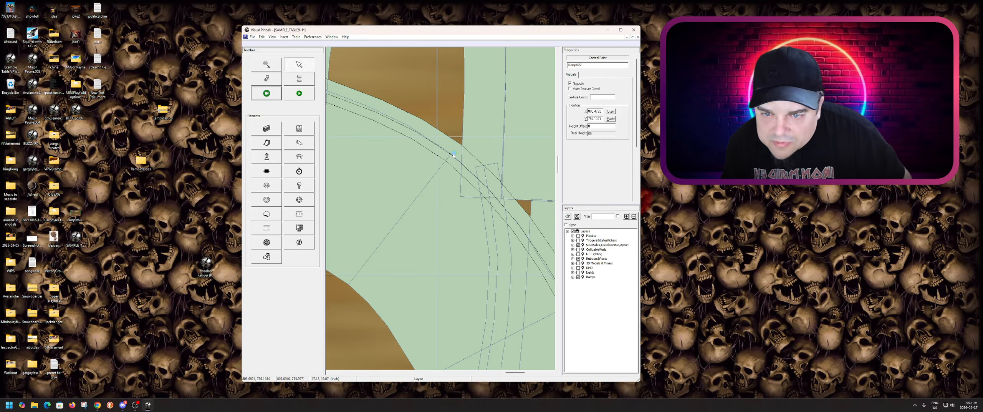
{"action": "left_click_drag", "start_coordinate": [452, 155], "coordinate": [452, 155]}
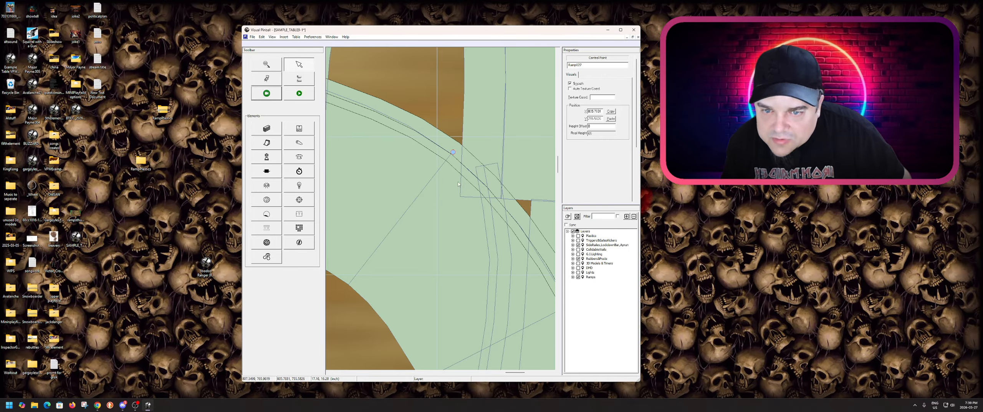
{"action": "scroll", "coordinate": [473, 206], "scroll_direction": "down", "scroll_amount": 2}
{"action": "scroll", "coordinate": [395, 172], "scroll_direction": "up", "scroll_amount": 3}
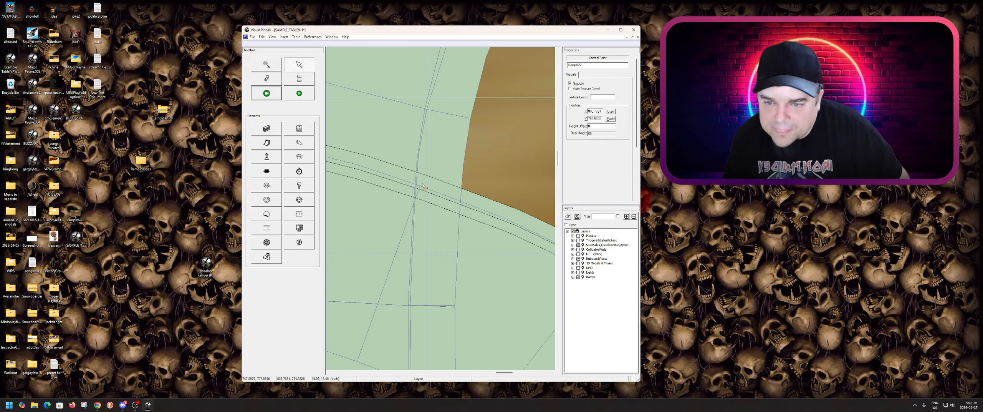
{"action": "left_click_drag", "start_coordinate": [426, 189], "coordinate": [421, 187]}
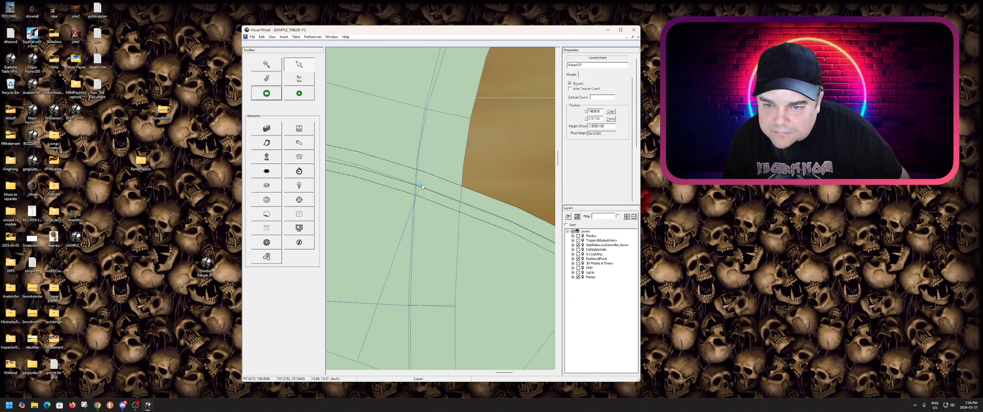
- Adjust the single wire's last control points across the top of the upper loop so its end meets the adjoining wire
{"action": "scroll", "coordinate": [423, 187], "scroll_direction": "down", "scroll_amount": 5}
{"action": "scroll", "coordinate": [403, 201], "scroll_direction": "up", "scroll_amount": 3}
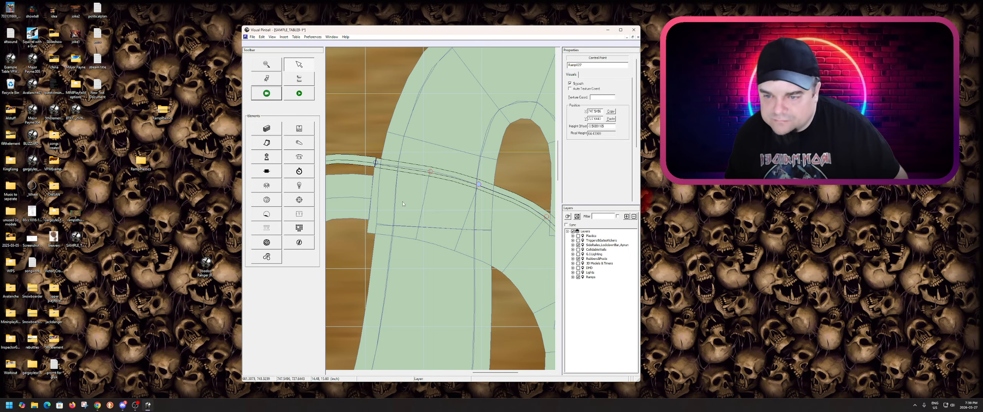
{"action": "left_click_drag", "start_coordinate": [475, 202], "coordinate": [473, 199]}
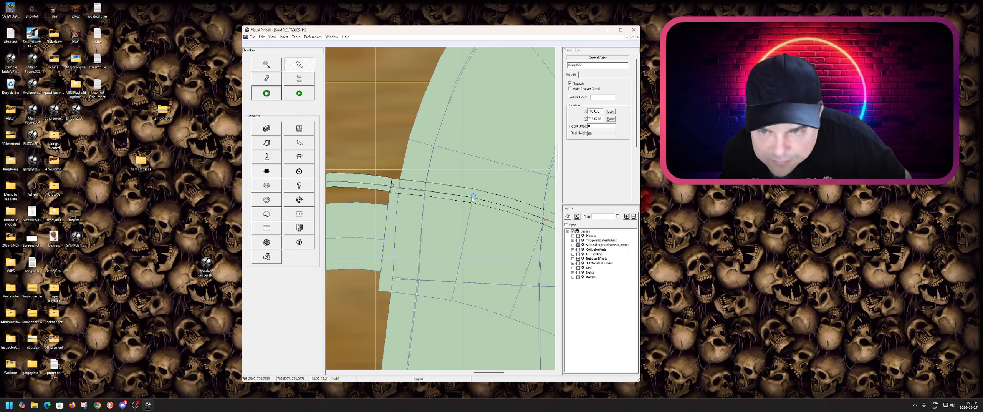
{"action": "scroll", "coordinate": [400, 196], "scroll_direction": "up", "scroll_amount": 2}
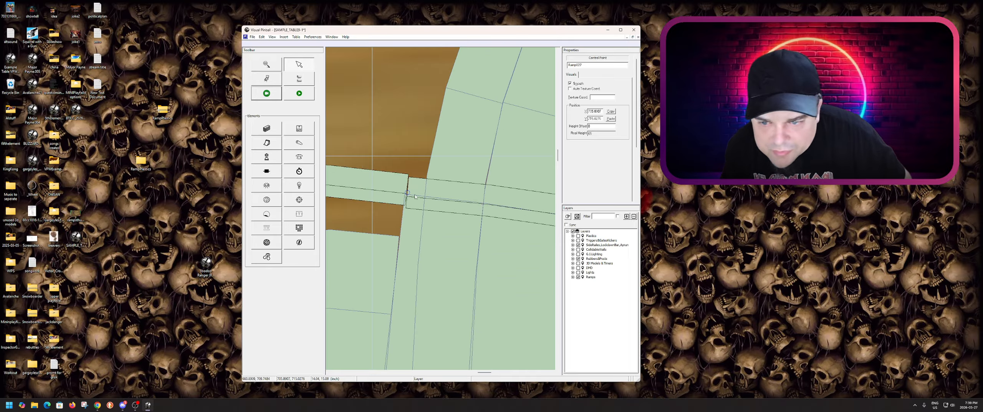
{"action": "left_click", "coordinate": [405, 190]}
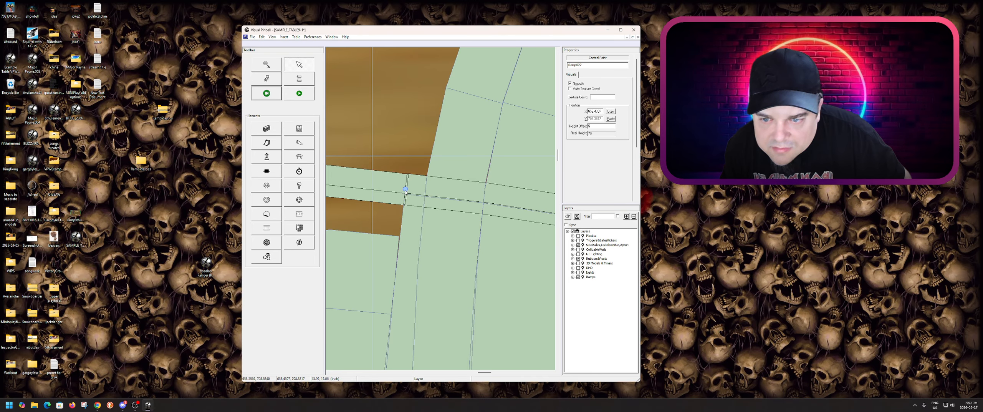
{"action": "left_click", "coordinate": [428, 160]}
{"action": "scroll", "coordinate": [418, 158], "scroll_direction": "down", "scroll_amount": 3}
{"action": "scroll", "coordinate": [482, 228], "scroll_direction": "down", "scroll_amount": 2}
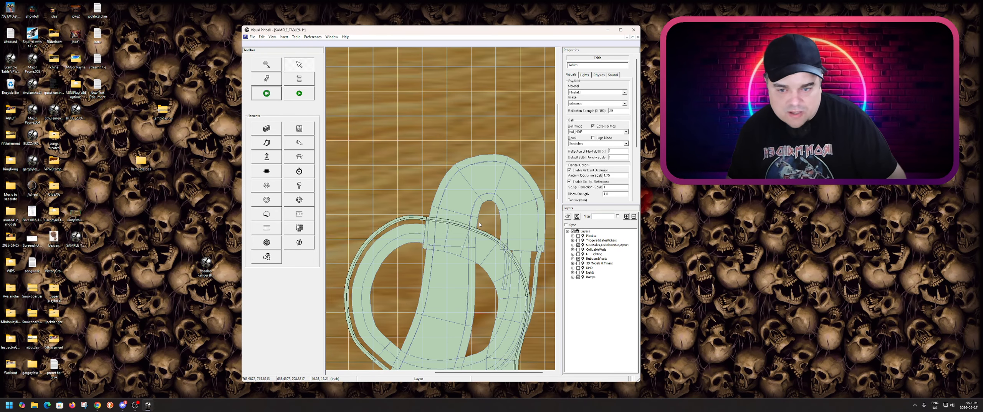
- Set both the bottom height and the top height of the long outer wire to 95
{"action": "left_click", "coordinate": [481, 235]}
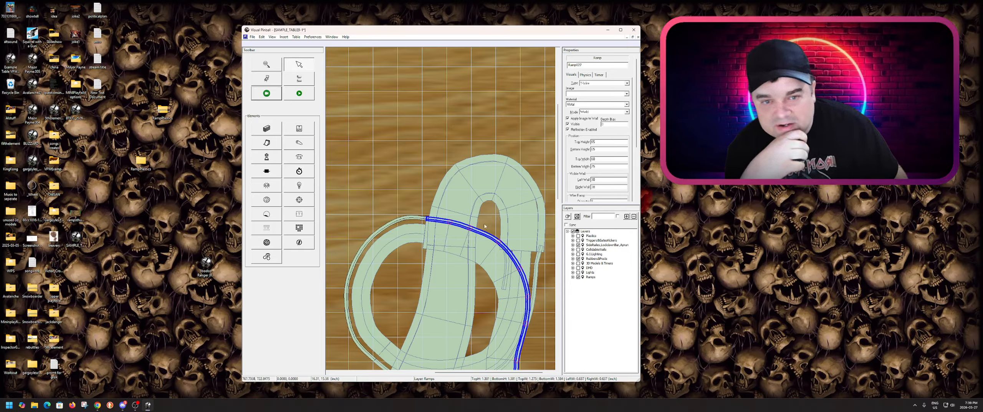
{"action": "double_click", "coordinate": [607, 150]}
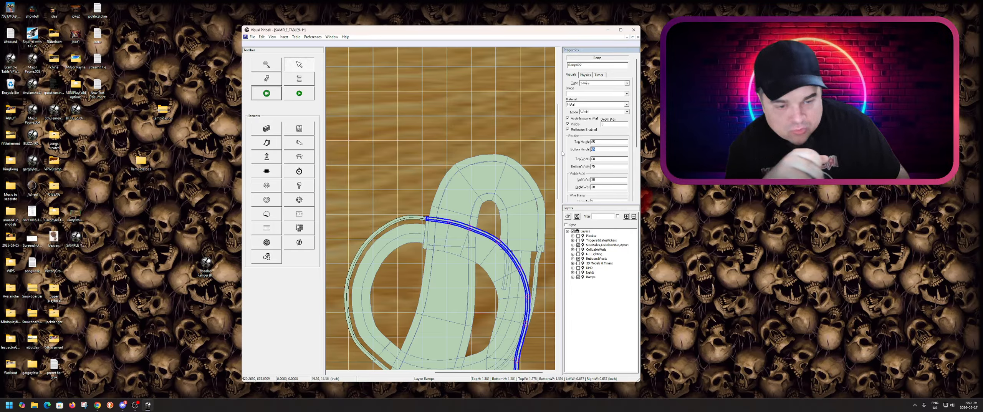
{"action": "type", "text": "3"}
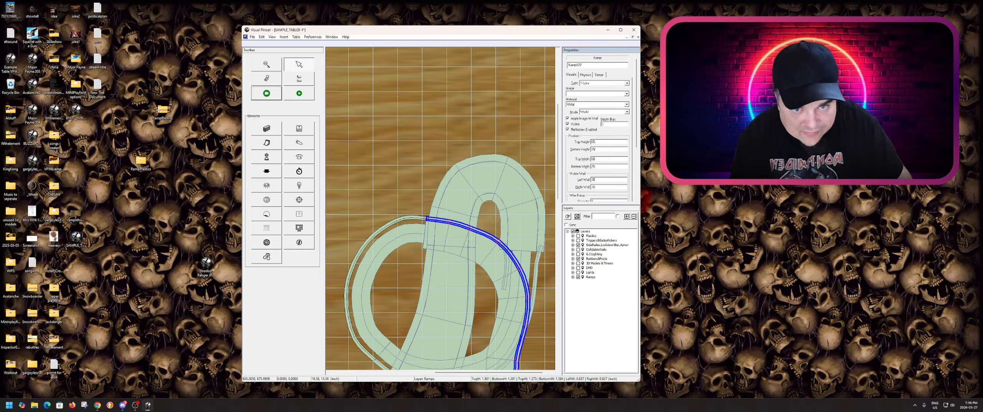
{"action": "double_click", "coordinate": [595, 141]}
{"action": "type", "text": "9"}
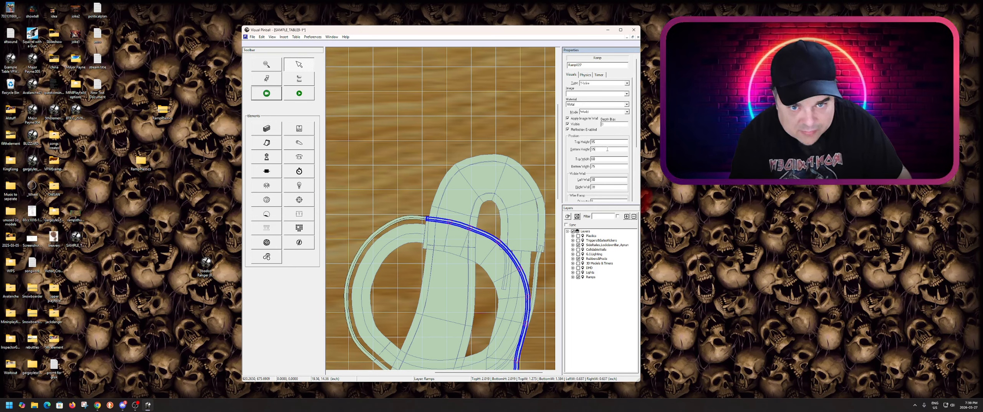
- Change the type of the flat ramp forming the lower loop and straight section to 2 Wires
{"action": "scroll", "coordinate": [540, 244], "scroll_direction": "down", "scroll_amount": 10}
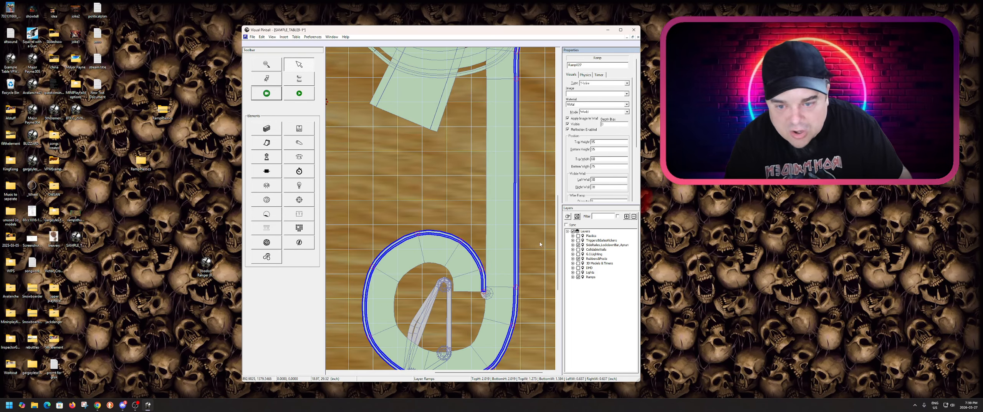
{"action": "scroll", "coordinate": [425, 293], "scroll_direction": "down", "scroll_amount": 3}
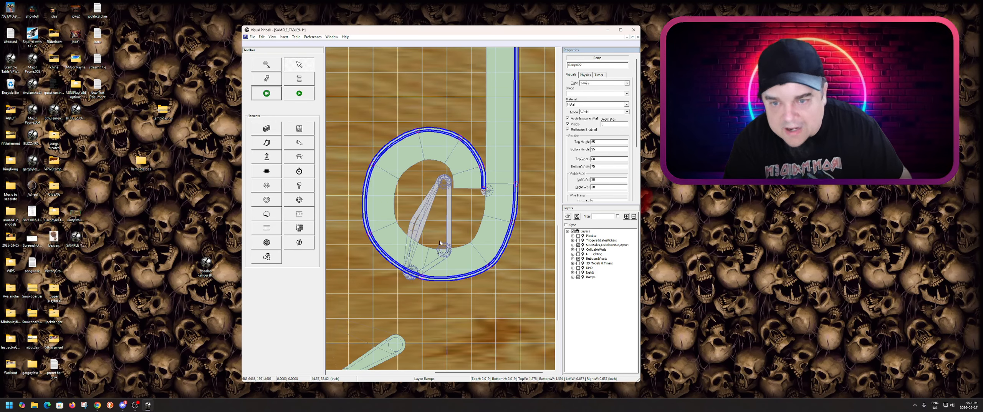
{"action": "left_click", "coordinate": [467, 182]}
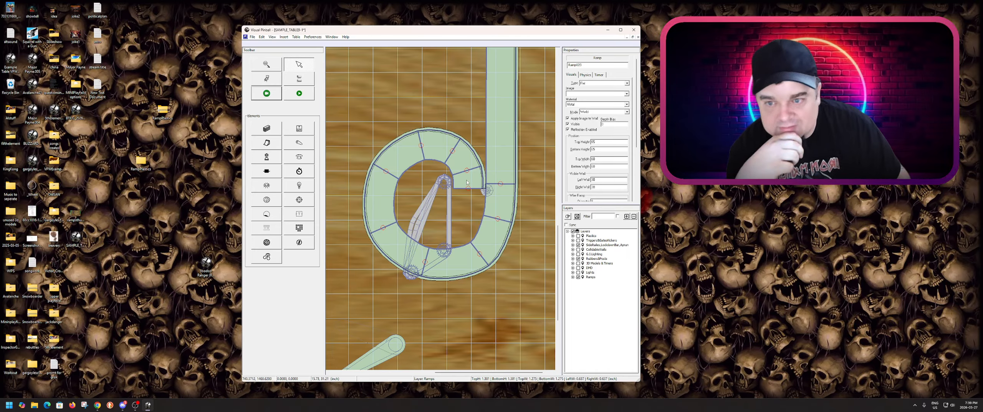
{"action": "left_click", "coordinate": [591, 86]}
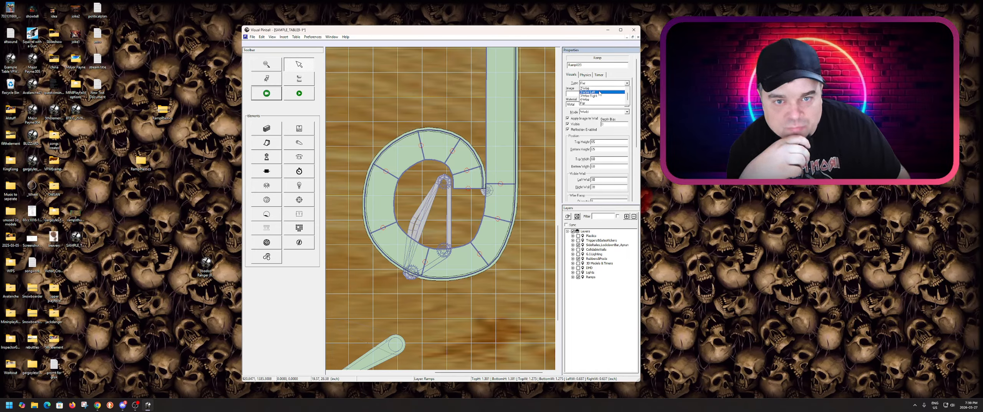
{"action": "left_click", "coordinate": [594, 90]}
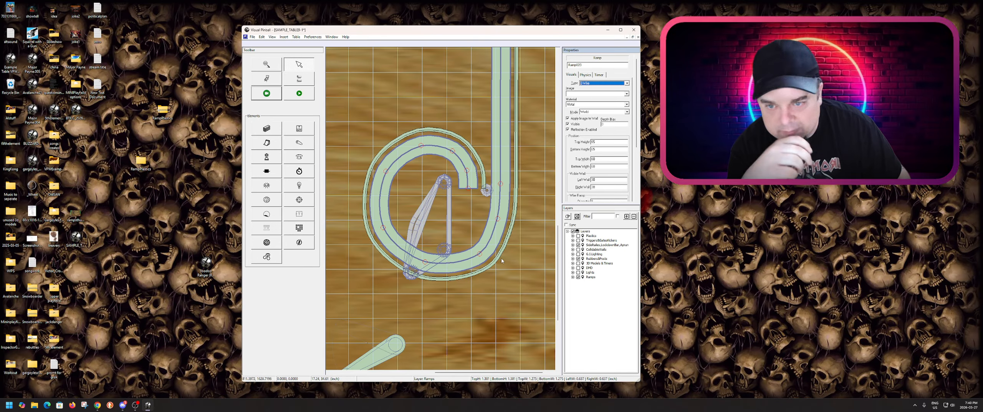
- Run the table to examine the wire ramp and its side rail in play, and return to the editor
{"action": "left_click", "coordinate": [299, 93]}
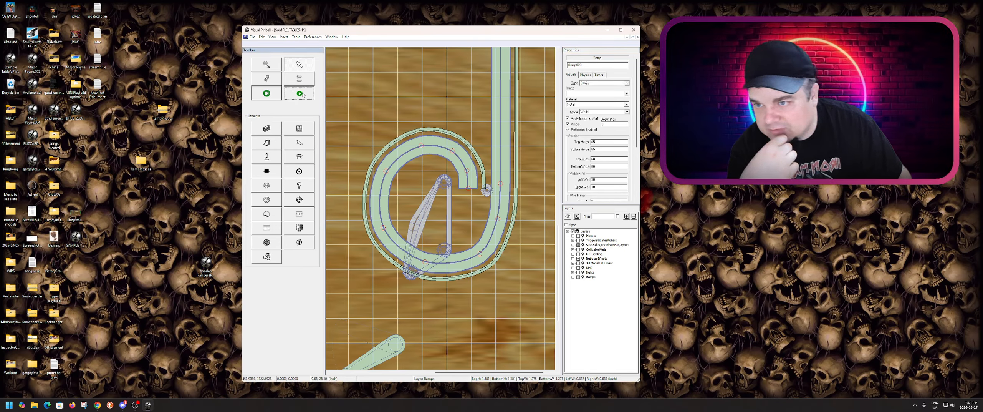
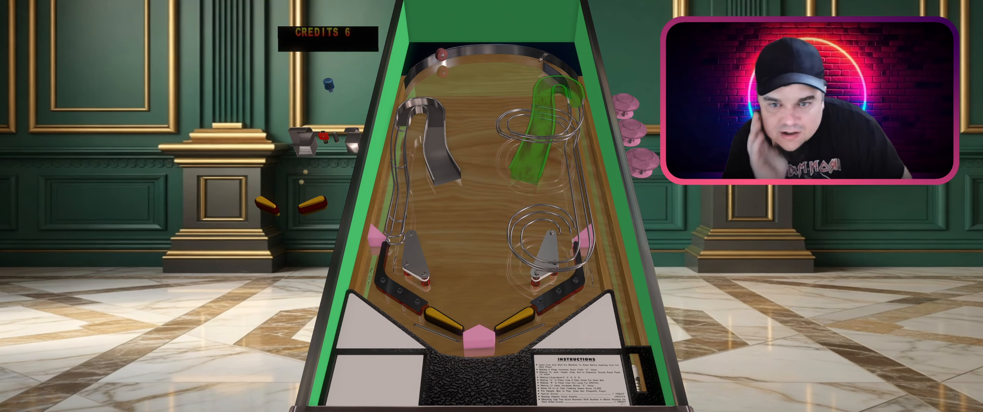
{"action": "key", "text": "Escape"}
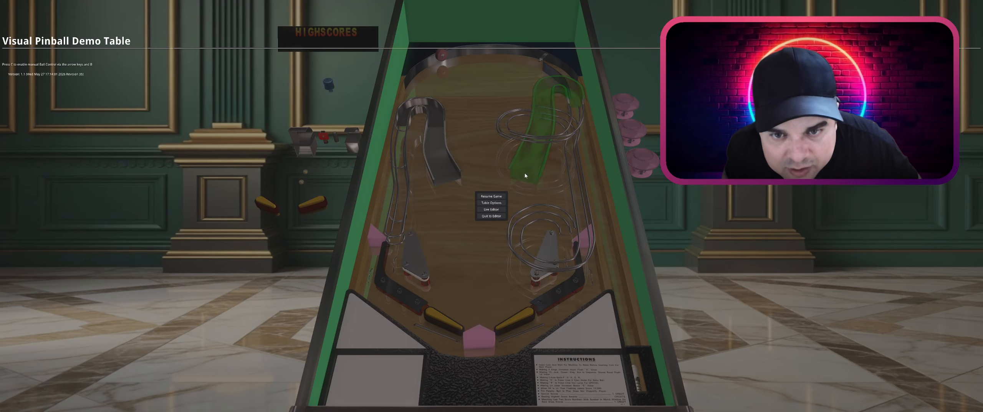
{"action": "left_click", "coordinate": [496, 216]}
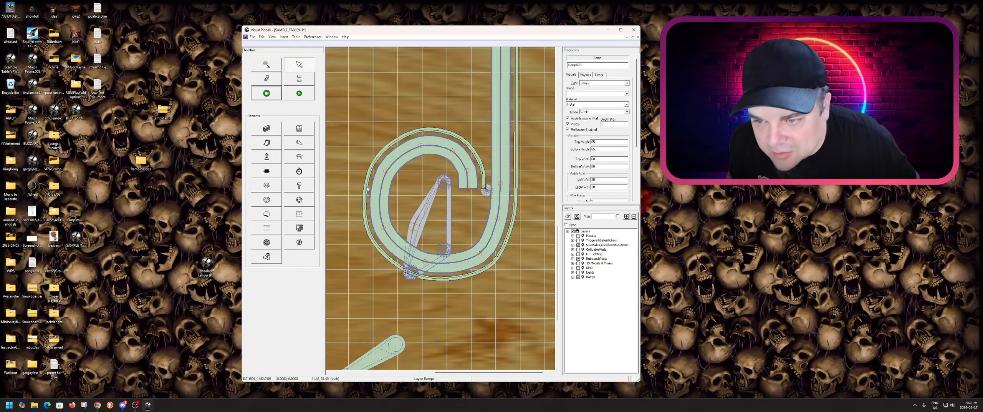
- Set both the bottom height and the top height of the outer wire around the upper loop's left side to 100
{"action": "scroll", "coordinate": [367, 188], "scroll_direction": "up", "scroll_amount": 2}
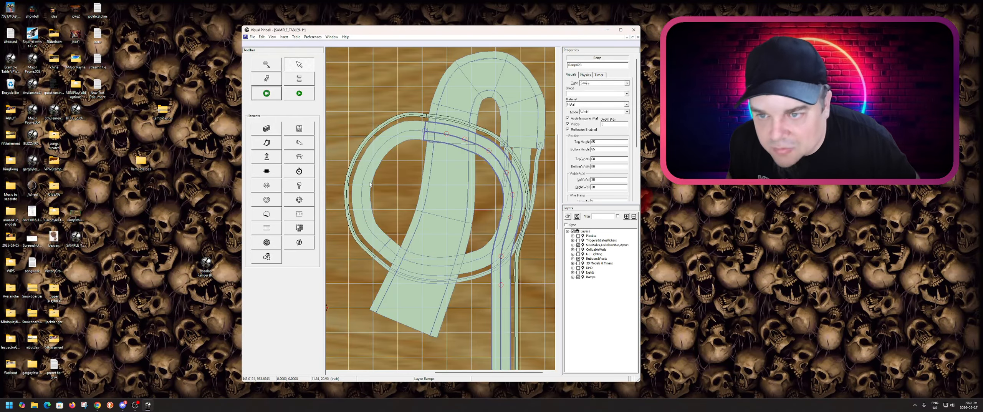
{"action": "left_click", "coordinate": [349, 178]}
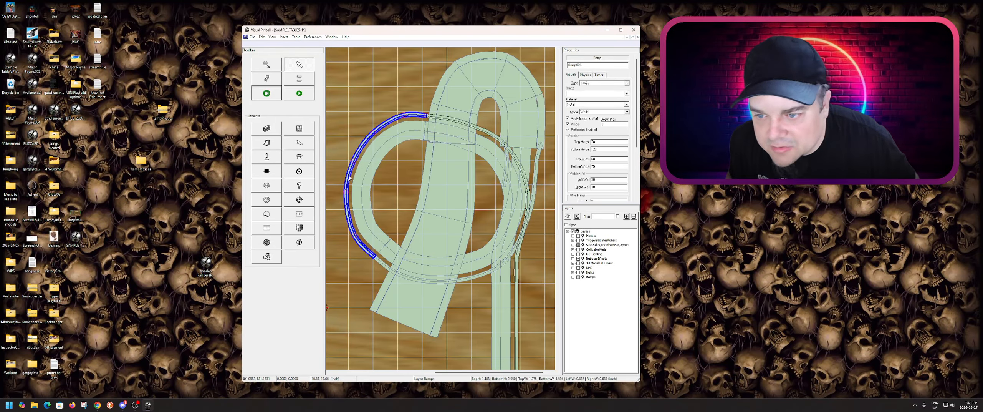
{"action": "double_click", "coordinate": [606, 149]}
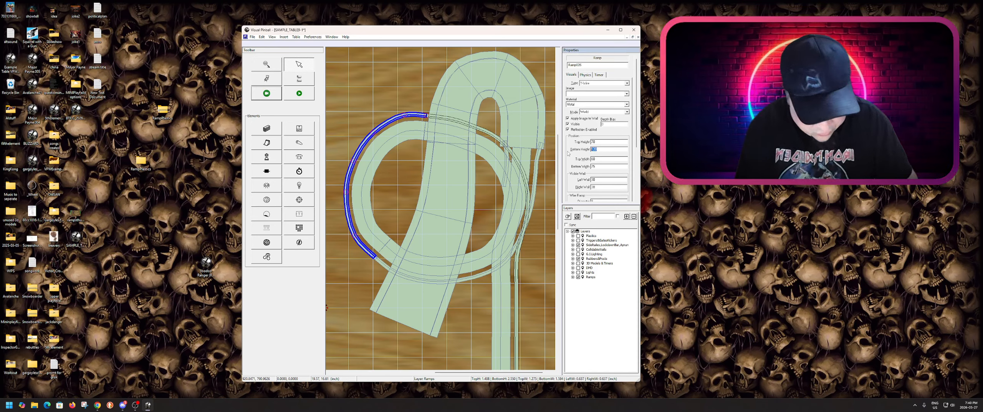
{"action": "type", "text": "1"}
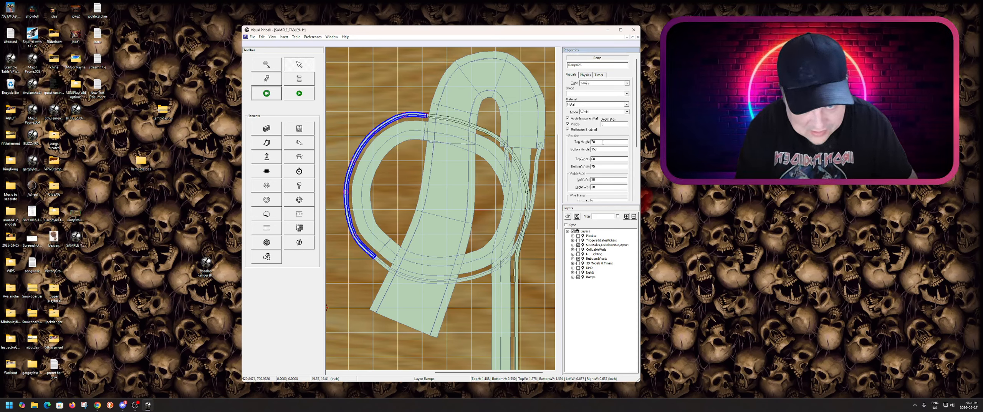
{"action": "double_click", "coordinate": [603, 141]}
{"action": "type", "text": "100"}
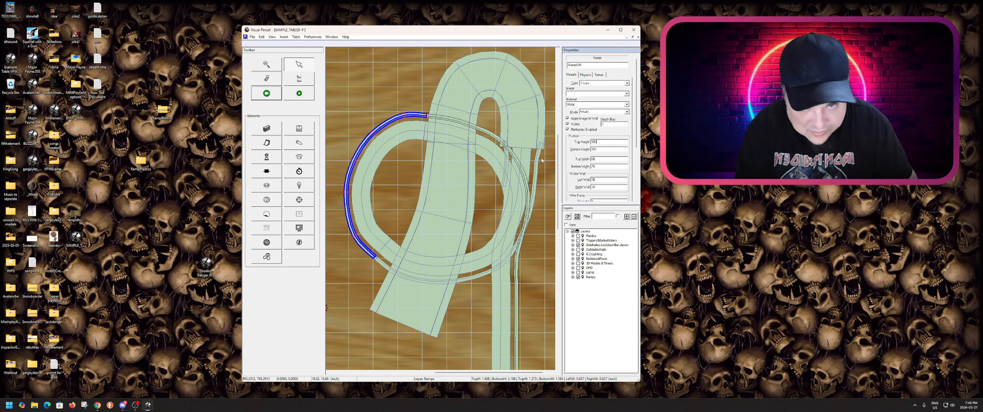
- Run the table to examine the upper loop's side rail, and return to the editor
{"action": "key", "text": "F5"}
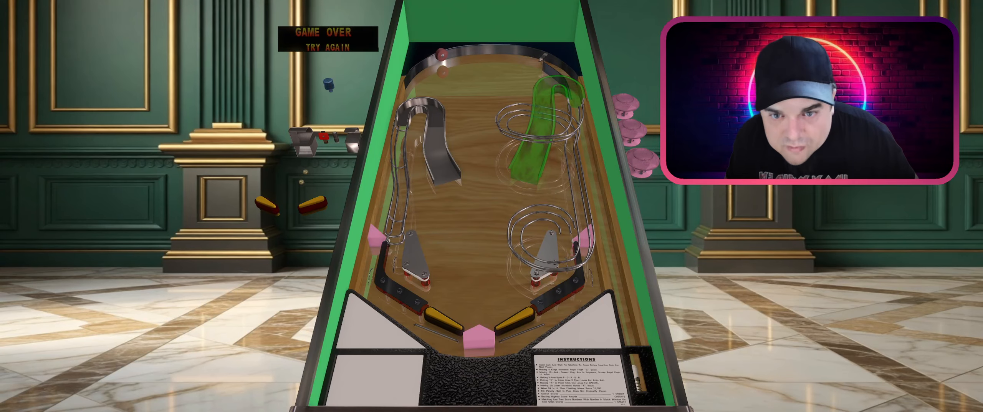
{"action": "key", "text": "5"}
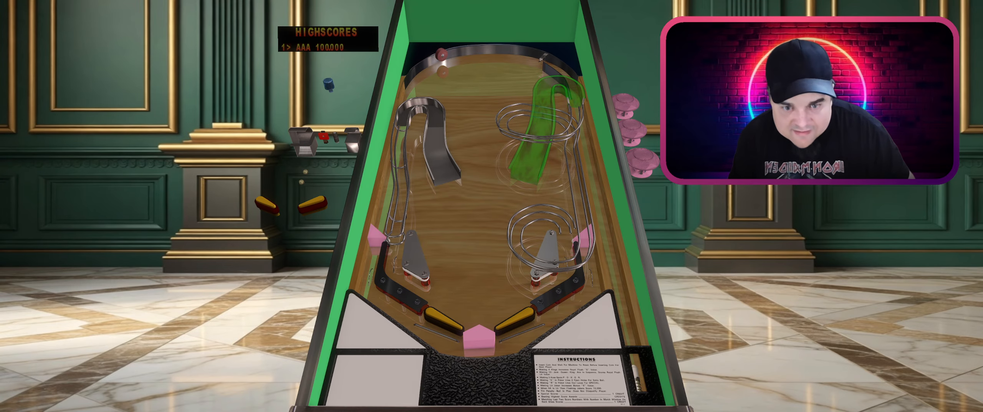
{"action": "key", "text": "Escape"}
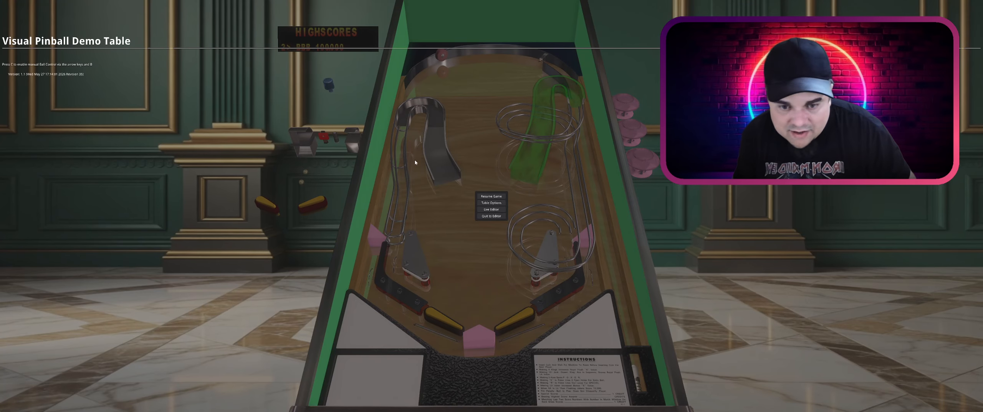
{"action": "left_click", "coordinate": [491, 216]}
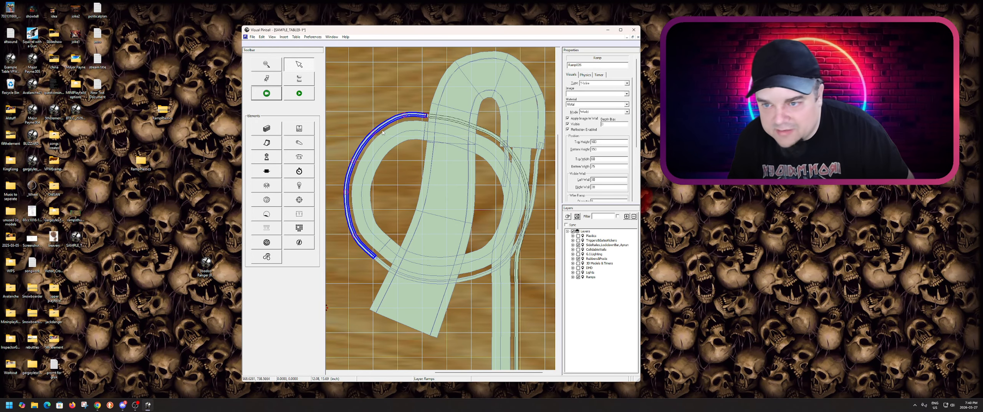
- Lock the long outer wire together with the short outer wire around the upper loop
{"action": "left_click", "coordinate": [482, 131]}
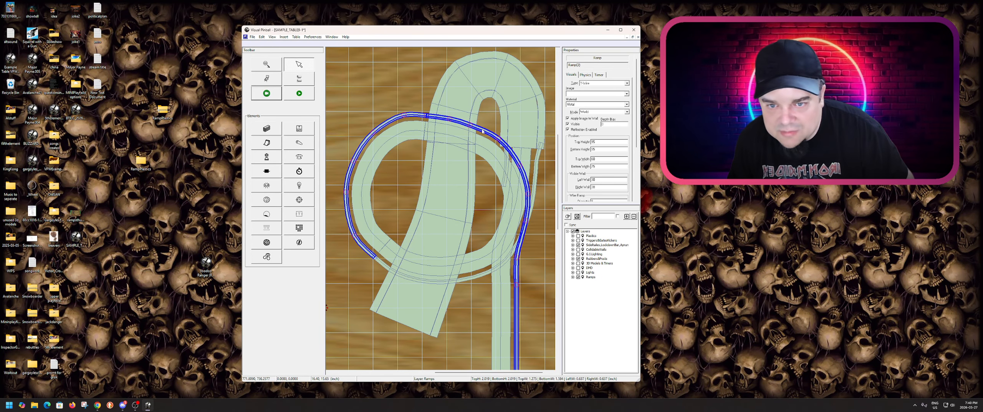
{"action": "right_click", "coordinate": [517, 278]}
{"action": "left_click", "coordinate": [531, 260]}
- Duplicate the two U-shaped end wires of the left wire ramp, keep the originals locked, and place the copies beside them
{"action": "scroll", "coordinate": [507, 111], "scroll_direction": "down", "scroll_amount": 7}
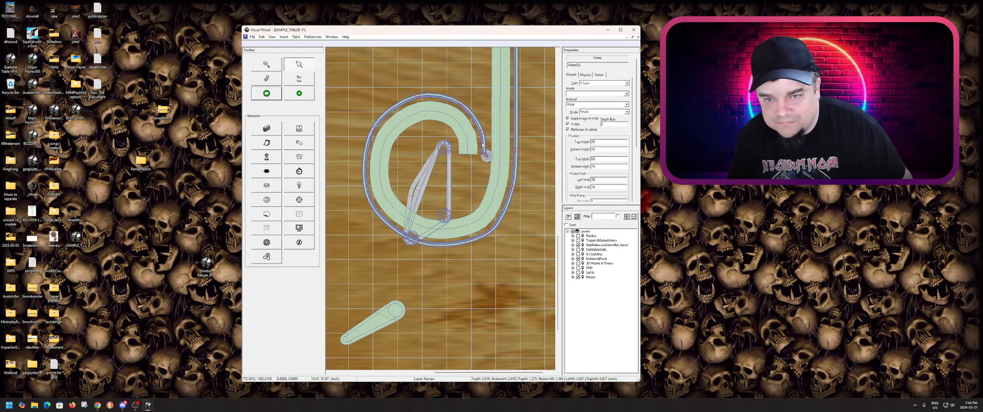
{"action": "scroll", "coordinate": [478, 147], "scroll_direction": "down", "scroll_amount": 1}
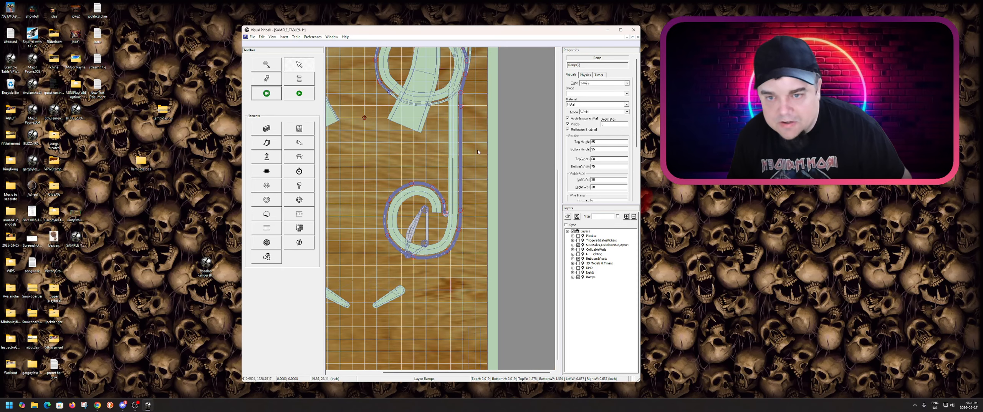
{"action": "scroll", "coordinate": [415, 238], "scroll_direction": "down", "scroll_amount": 1}
{"action": "scroll", "coordinate": [391, 210], "scroll_direction": "up", "scroll_amount": 1}
{"action": "scroll", "coordinate": [407, 204], "scroll_direction": "up", "scroll_amount": 3}
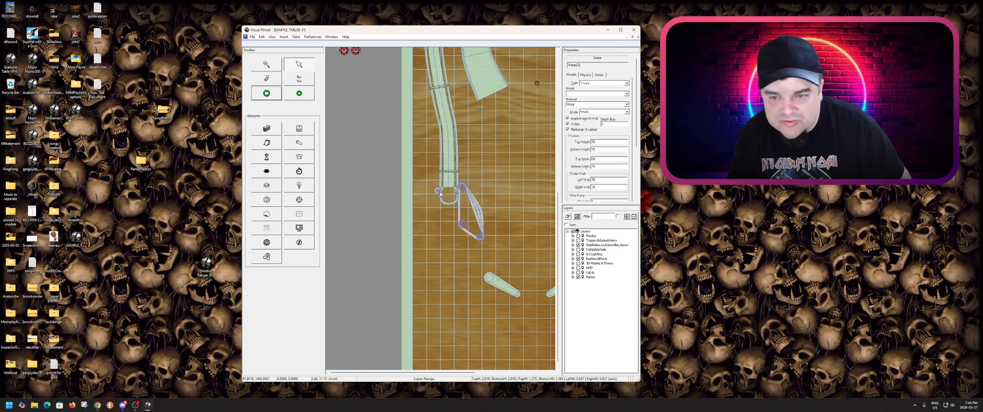
{"action": "left_click", "coordinate": [423, 199]}
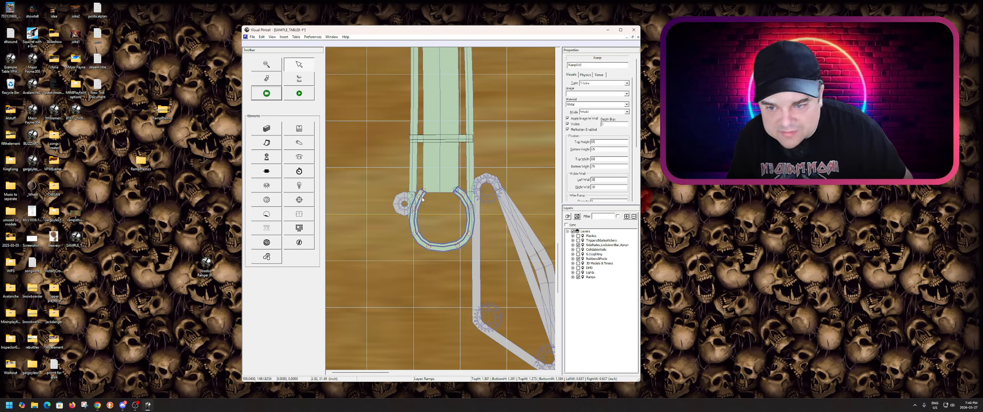
{"action": "left_click", "coordinate": [413, 197]}
{"action": "right_click", "coordinate": [414, 195]}
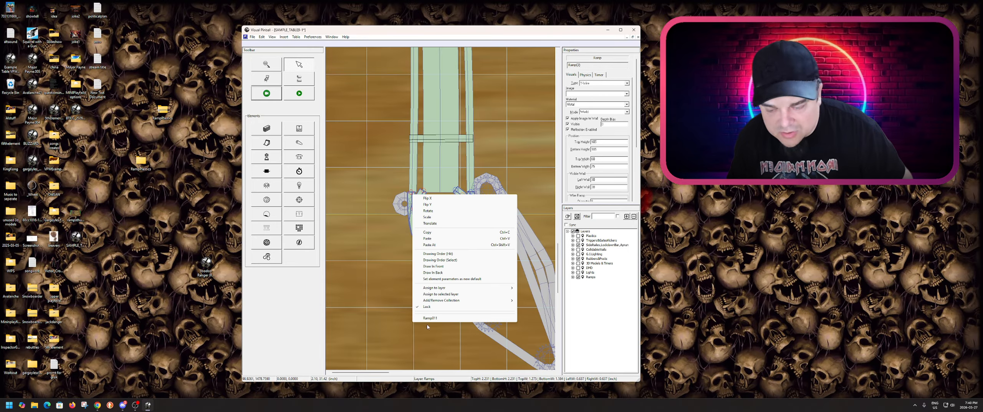
{"action": "left_click", "coordinate": [427, 306]}
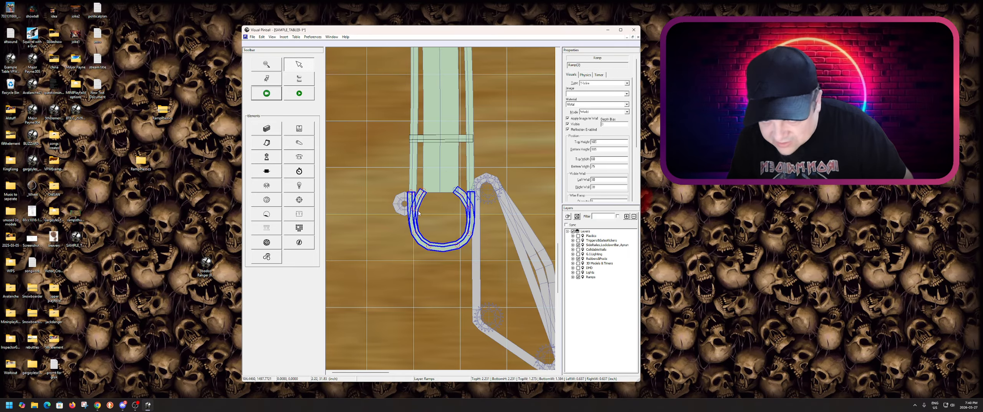
{"action": "right_click", "coordinate": [418, 202]}
{"action": "left_click", "coordinate": [431, 312]}
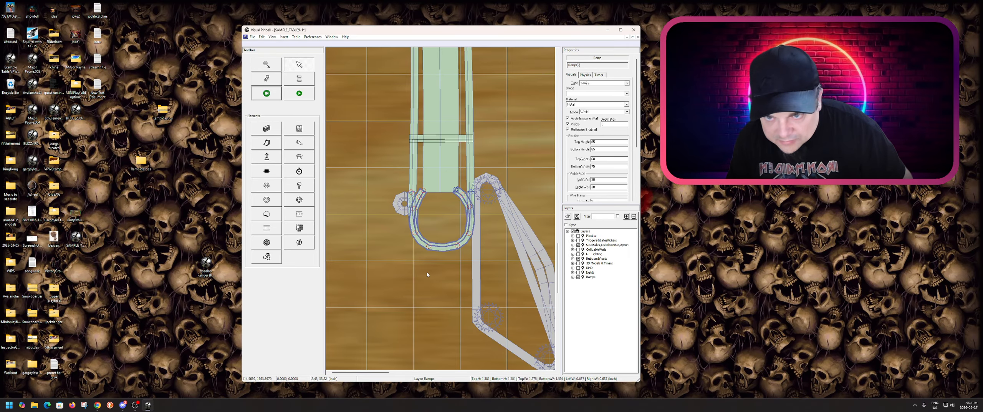
{"action": "left_click", "coordinate": [411, 231]}
{"action": "left_click_drag", "start_coordinate": [411, 230], "coordinate": [531, 226]}
- Move the duplicated U-shaped wires onto the open end of the right ramp's lower loop
{"action": "scroll", "coordinate": [531, 226], "scroll_direction": "down", "scroll_amount": 2}
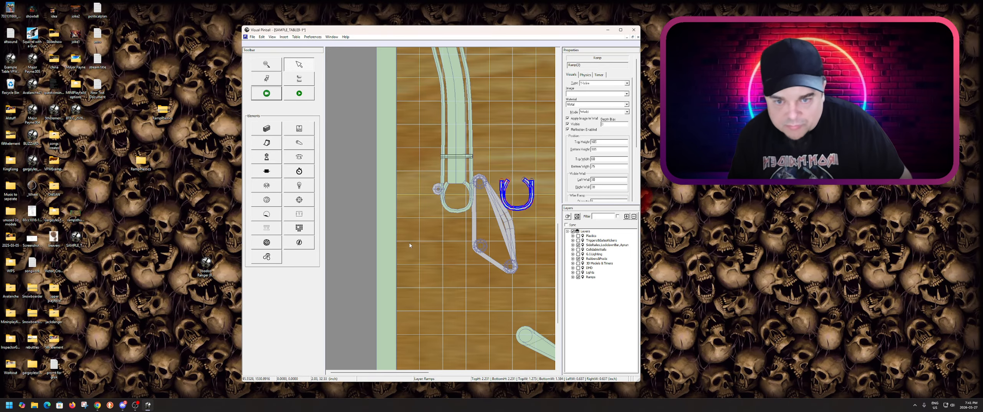
{"action": "scroll", "coordinate": [556, 237], "scroll_direction": "up", "scroll_amount": 2}
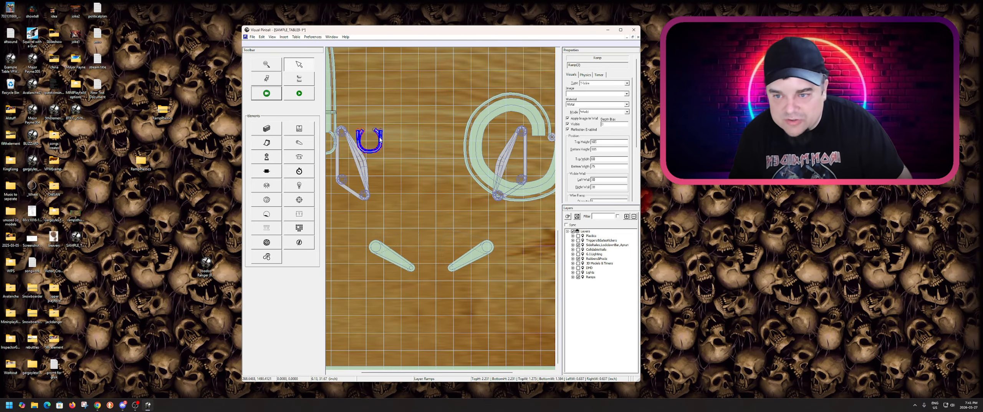
{"action": "left_click_drag", "start_coordinate": [381, 132], "coordinate": [351, 166]}
{"action": "key", "text": "ctrl+z"}
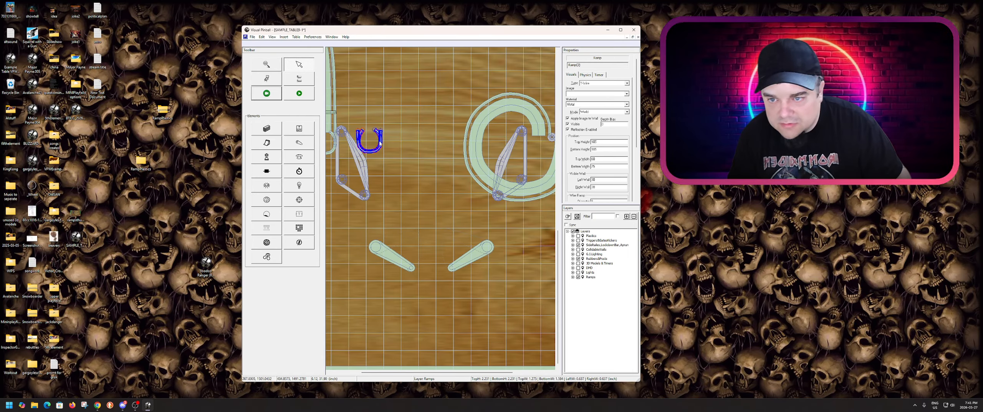
{"action": "left_click_drag", "start_coordinate": [380, 142], "coordinate": [551, 153]}
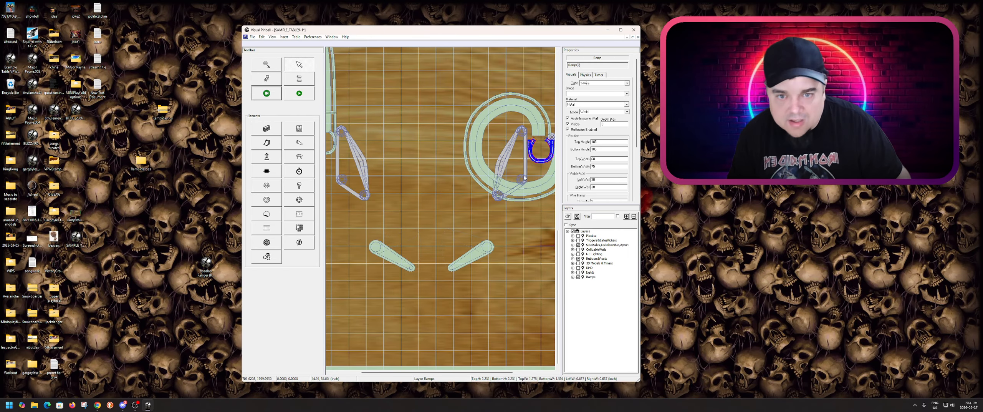
{"action": "scroll", "coordinate": [524, 177], "scroll_direction": "up", "scroll_amount": 5}
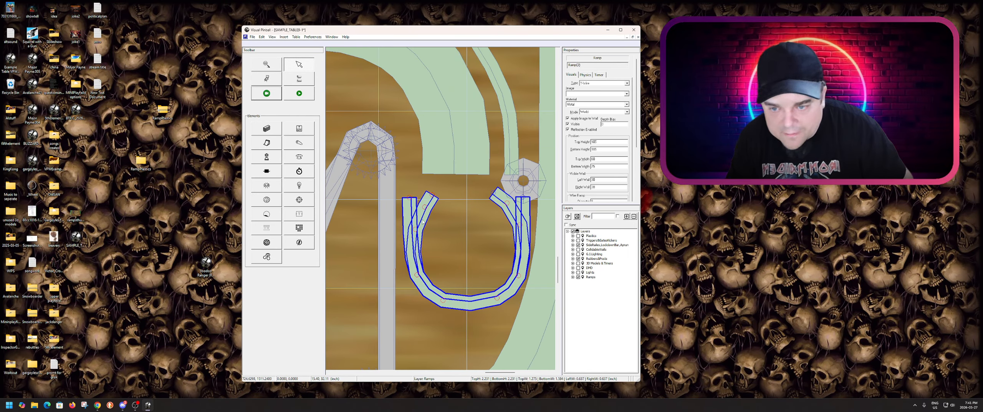
{"action": "left_click_drag", "start_coordinate": [423, 222], "coordinate": [418, 196]}
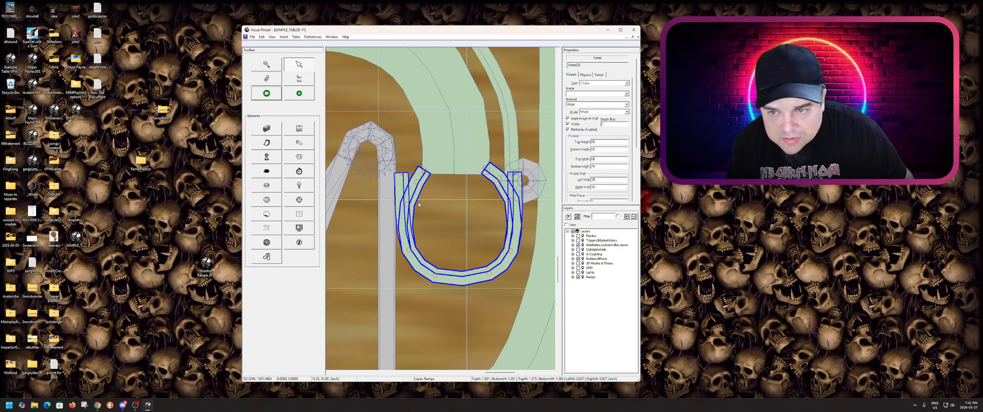
- Extend the outer U-shaped wire's free end up beside the lower loop ramp and shape it with an added control point
{"action": "left_click", "coordinate": [437, 209]}
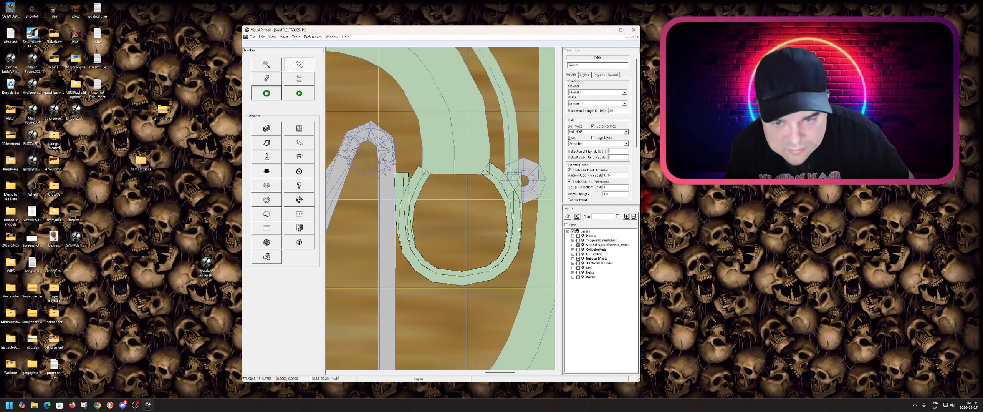
{"action": "left_click", "coordinate": [518, 204]}
{"action": "left_click", "coordinate": [514, 174]}
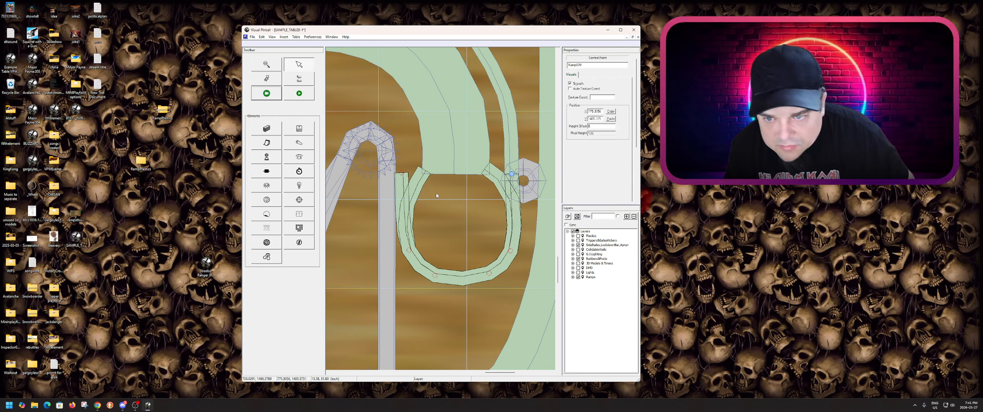
{"action": "left_click", "coordinate": [399, 183]}
{"action": "left_click_drag", "start_coordinate": [401, 173], "coordinate": [398, 106]}
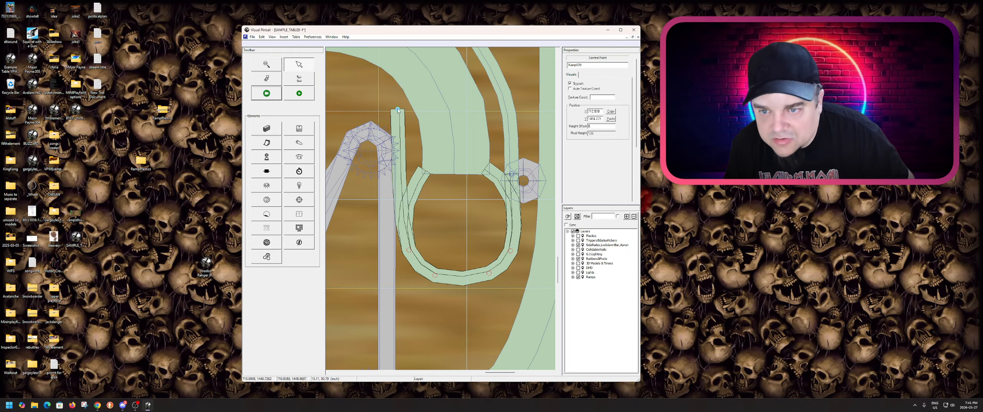
{"action": "right_click", "coordinate": [401, 152]}
{"action": "left_click", "coordinate": [413, 155]}
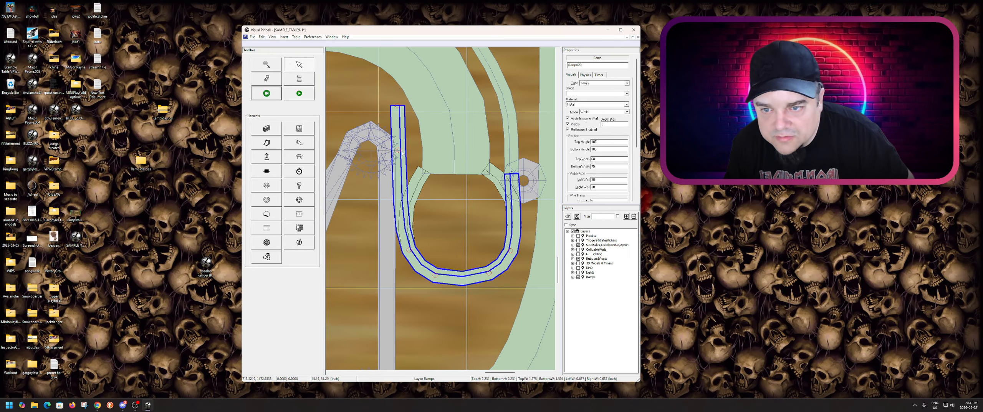
{"action": "left_click_drag", "start_coordinate": [400, 152], "coordinate": [405, 158]}
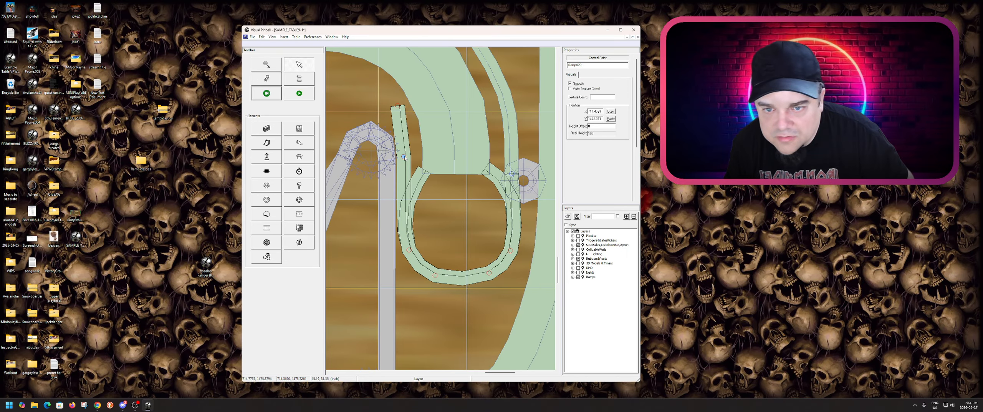
- Bend the extended wire's end along the loop's inner edge and smooth the curve with another added control point
{"action": "scroll", "coordinate": [433, 190], "scroll_direction": "down", "scroll_amount": 3}
{"action": "scroll", "coordinate": [430, 188], "scroll_direction": "up", "scroll_amount": 2}
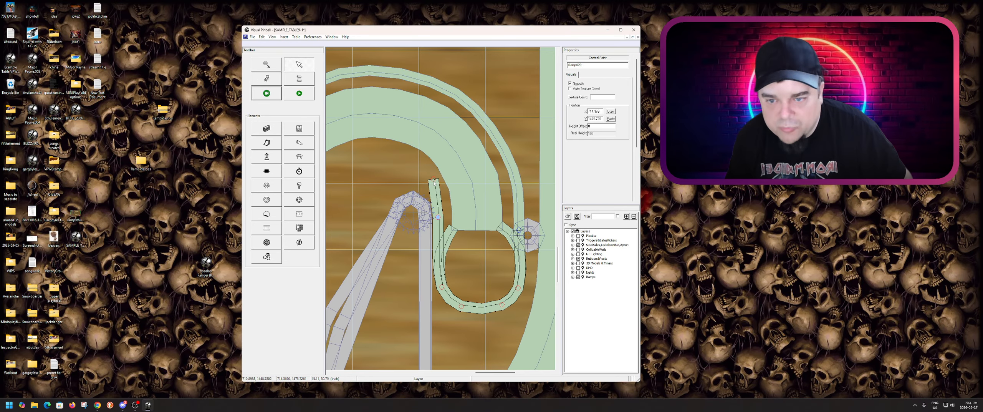
{"action": "left_click_drag", "start_coordinate": [434, 180], "coordinate": [411, 157]}
{"action": "right_click", "coordinate": [421, 181]}
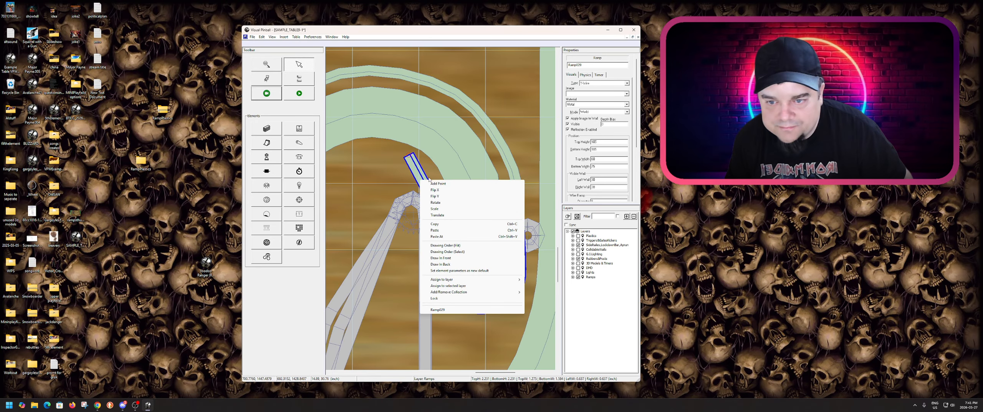
{"action": "left_click", "coordinate": [437, 184]}
{"action": "left_click", "coordinate": [430, 179]}
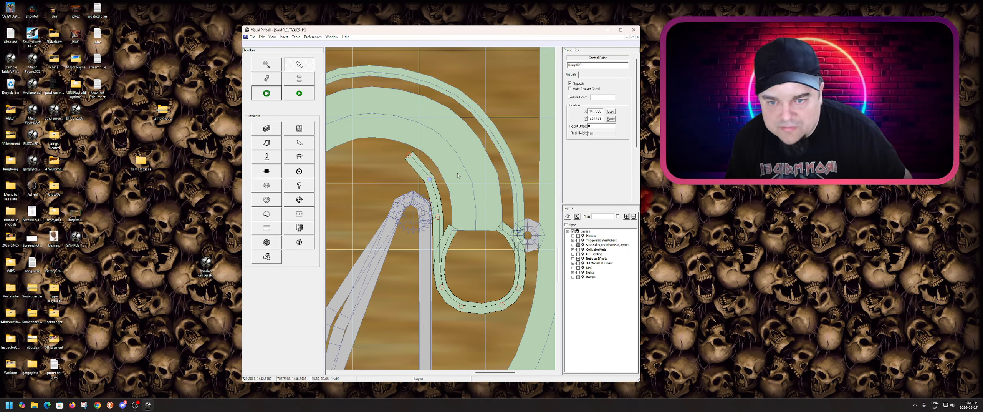
- Set both the top and bottom height of the outer U-shaped end wire to 95
{"action": "scroll", "coordinate": [466, 186], "scroll_direction": "down", "scroll_amount": 2}
{"action": "left_click", "coordinate": [442, 202]}
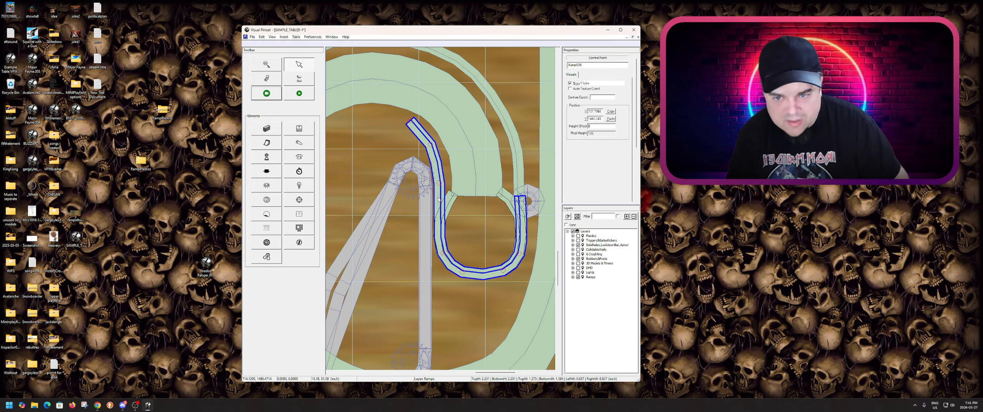
{"action": "left_click", "coordinate": [468, 196]}
{"action": "left_click", "coordinate": [442, 193]}
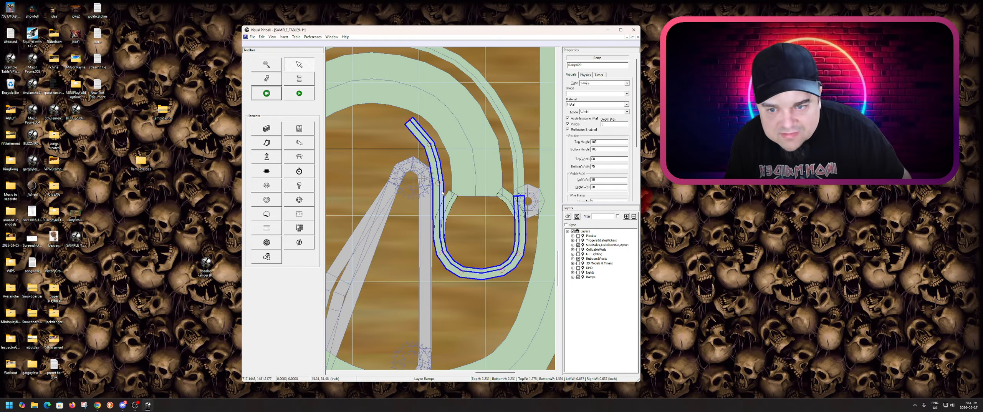
{"action": "left_click_drag", "start_coordinate": [605, 149], "coordinate": [568, 149]}
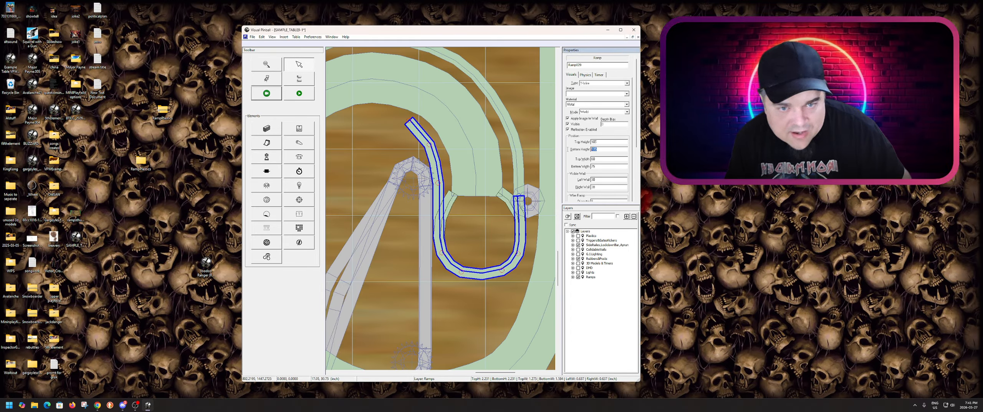
{"action": "type", "text": "3"}
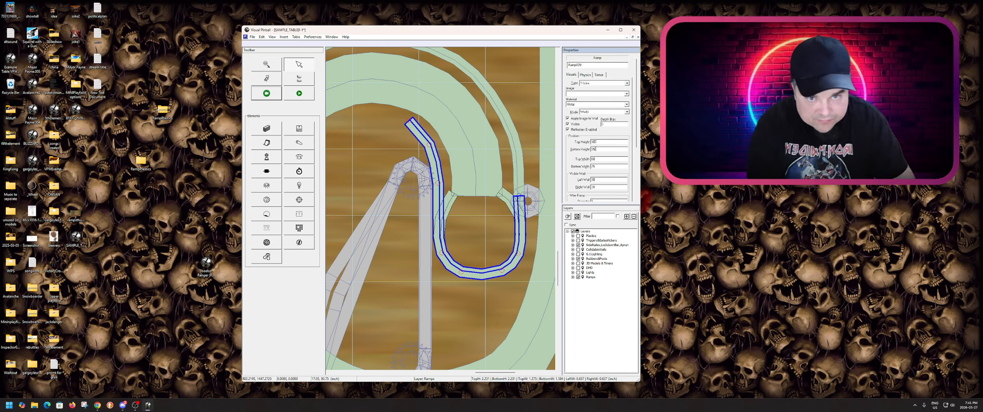
{"action": "type", "text": "95"}
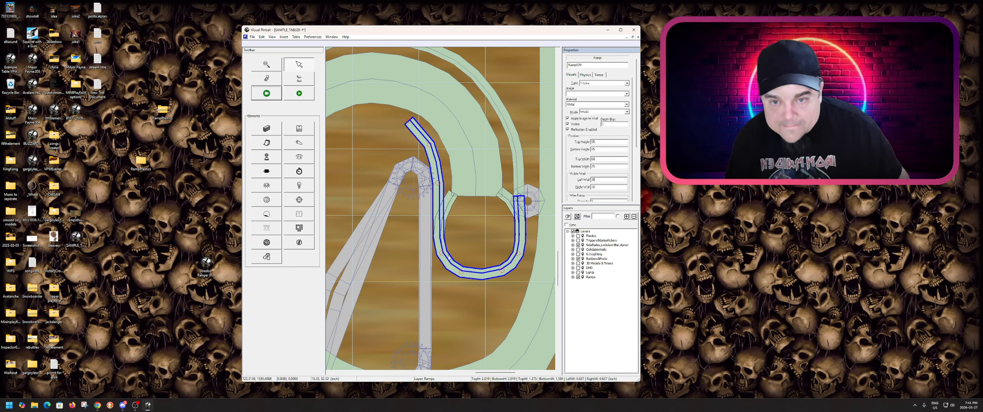
- Run the table to check the U-shaped wire end at the lower loop, and return to the editor
{"action": "left_click", "coordinate": [306, 98]}
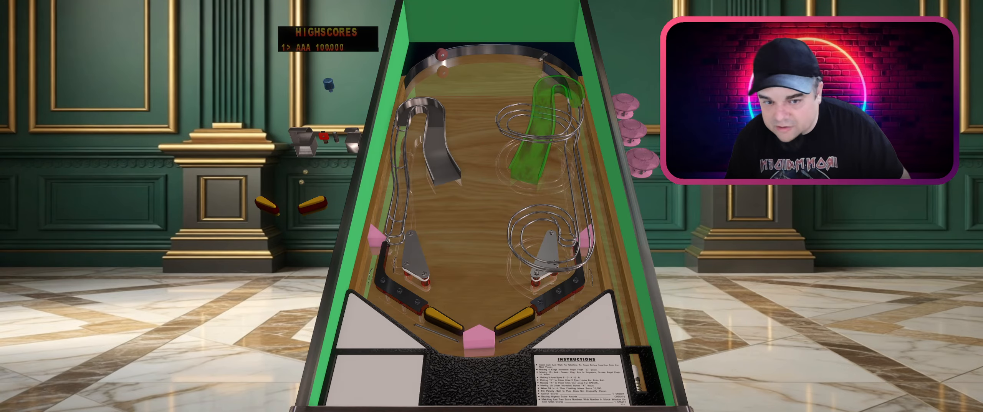
{"action": "key", "text": "Escape"}
{"action": "left_click", "coordinate": [494, 218]}
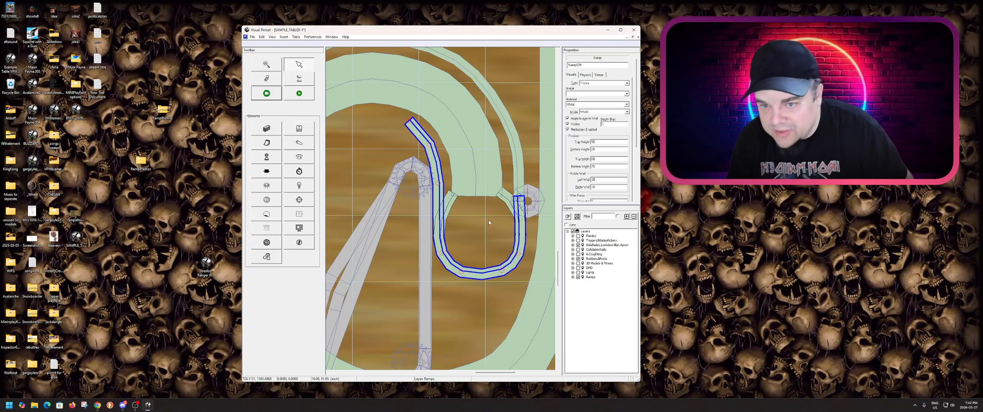
- Lock the two U-shaped wires at the end of the lower loop together
{"action": "left_click", "coordinate": [450, 212]}
{"action": "right_click", "coordinate": [441, 203]}
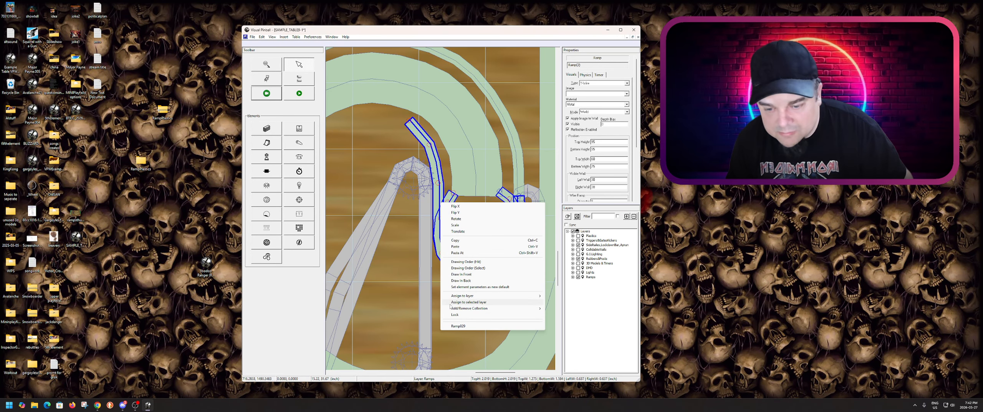
{"action": "left_click", "coordinate": [471, 276]}
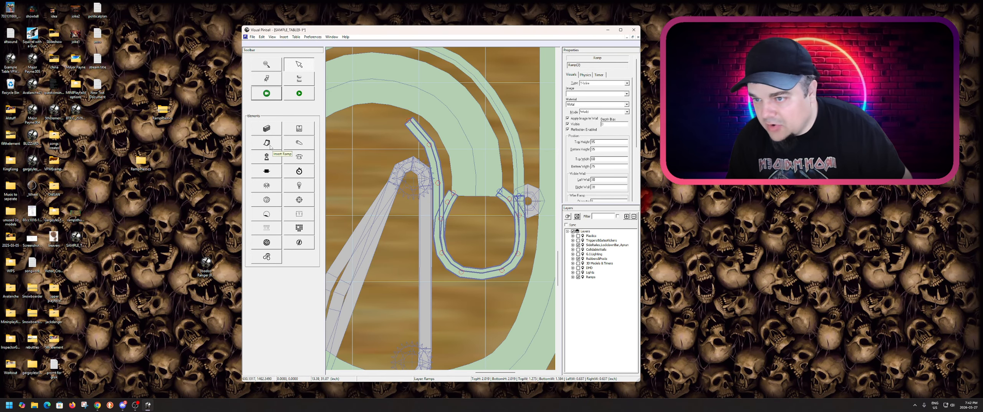
- Insert a new non-collidable ramp of type 1 Wire beside the lower loop and give it the Metal material
{"action": "left_click", "coordinate": [438, 164]}
{"action": "left_click", "coordinate": [603, 83]}
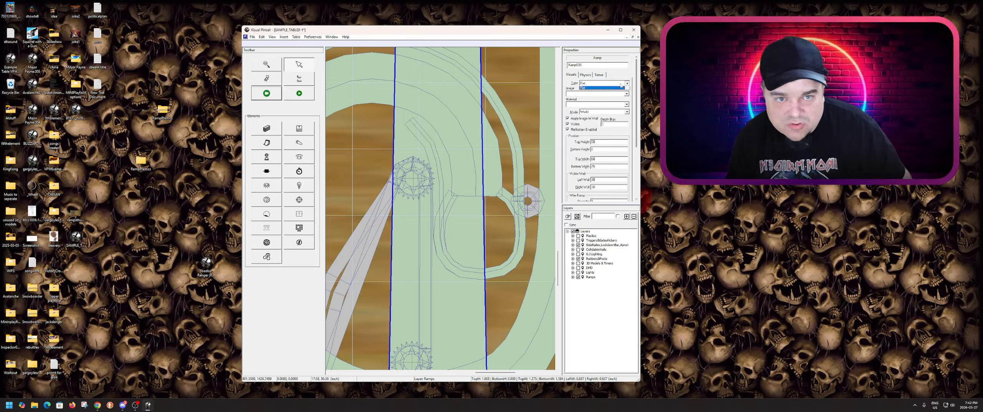
{"action": "left_click", "coordinate": [608, 90]}
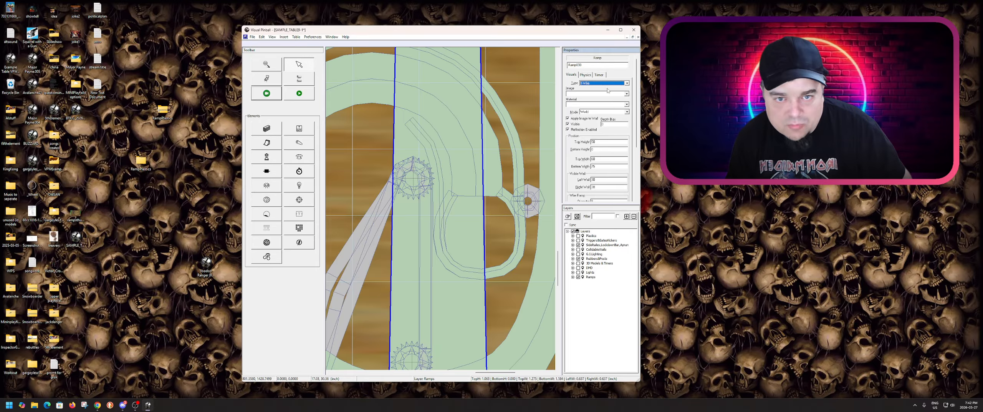
{"action": "left_click", "coordinate": [585, 75]}
{"action": "left_click", "coordinate": [570, 153]}
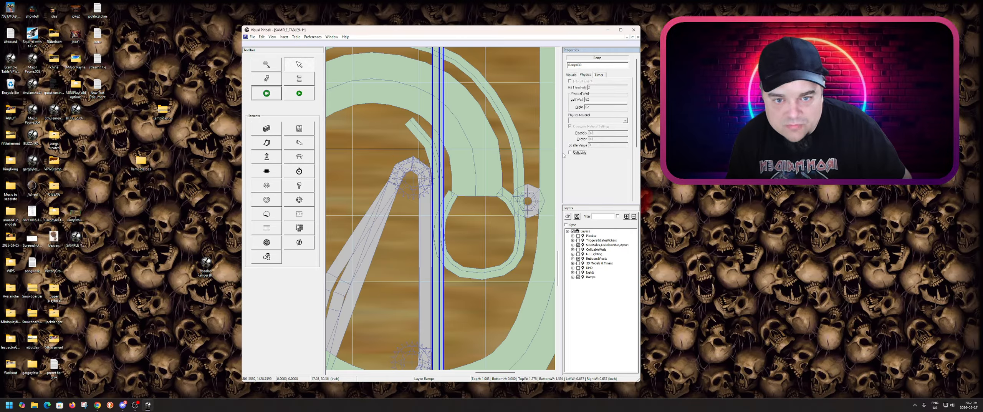
{"action": "left_click", "coordinate": [571, 75]}
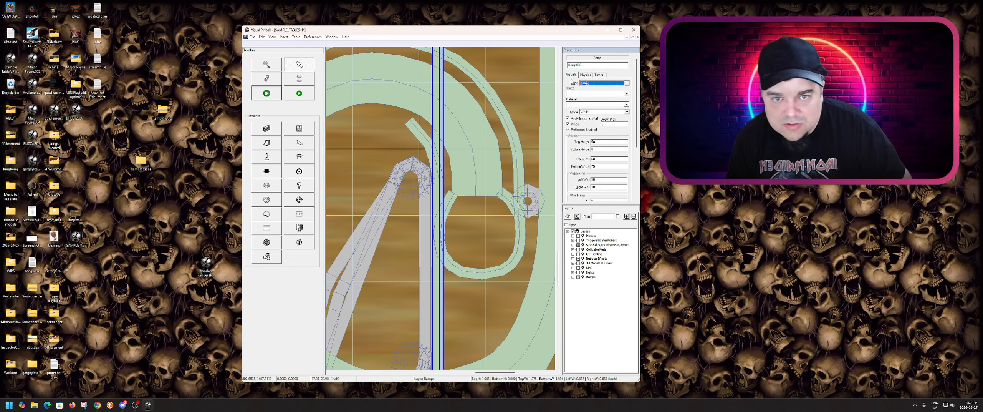
{"action": "left_click", "coordinate": [576, 104]}
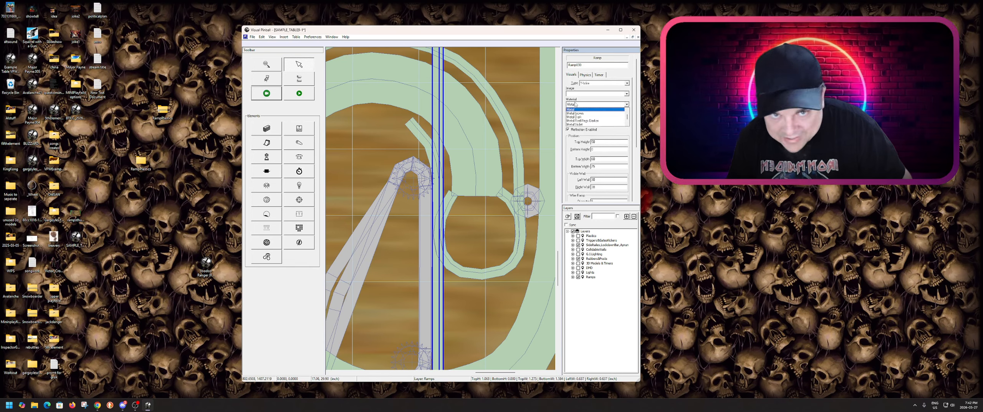
{"action": "left_click", "coordinate": [573, 113]}
- Shorten the new straight wire by moving its two end control points closer together near the lower loop
{"action": "scroll", "coordinate": [450, 175], "scroll_direction": "down", "scroll_amount": 5}
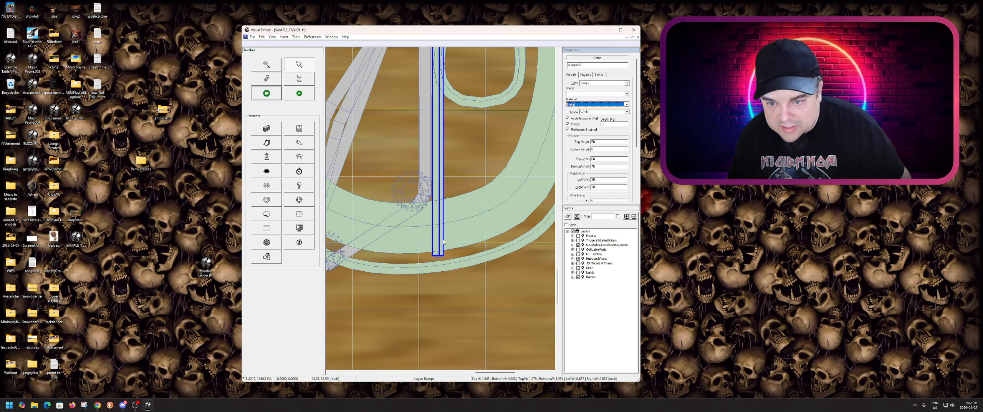
{"action": "left_click", "coordinate": [438, 254]}
{"action": "scroll", "coordinate": [463, 141], "scroll_direction": "up", "scroll_amount": 5}
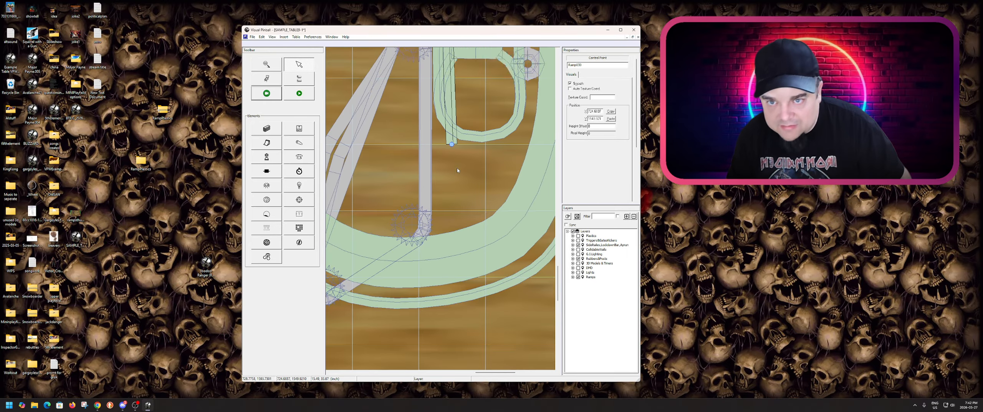
{"action": "scroll", "coordinate": [462, 141], "scroll_direction": "up", "scroll_amount": 5}
{"action": "left_click_drag", "start_coordinate": [438, 173], "coordinate": [455, 314]}
{"action": "scroll", "coordinate": [494, 178], "scroll_direction": "down", "scroll_amount": 6}
{"action": "scroll", "coordinate": [486, 216], "scroll_direction": "down", "scroll_amount": 3}
{"action": "left_click", "coordinate": [452, 223]}
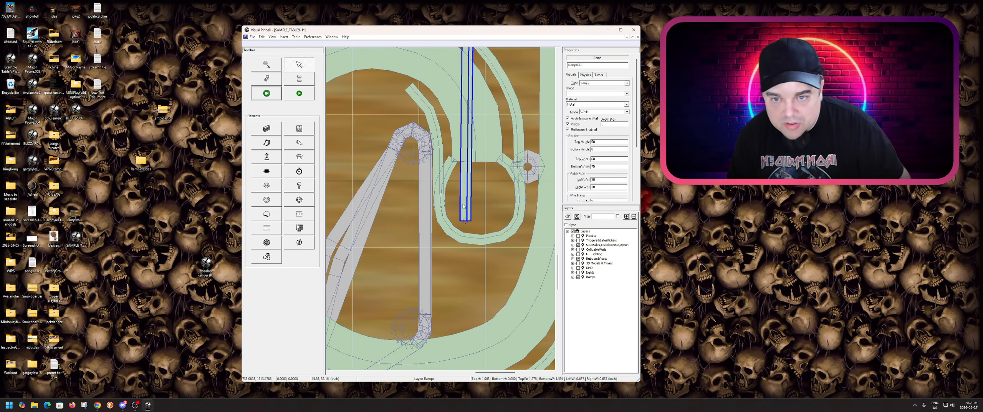
- Move the shortened wire up the table to the upper loop, just below the end of the plastic ramp
{"action": "scroll", "coordinate": [463, 238], "scroll_direction": "down", "scroll_amount": 3}
{"action": "left_click_drag", "start_coordinate": [433, 169], "coordinate": [447, 75]}
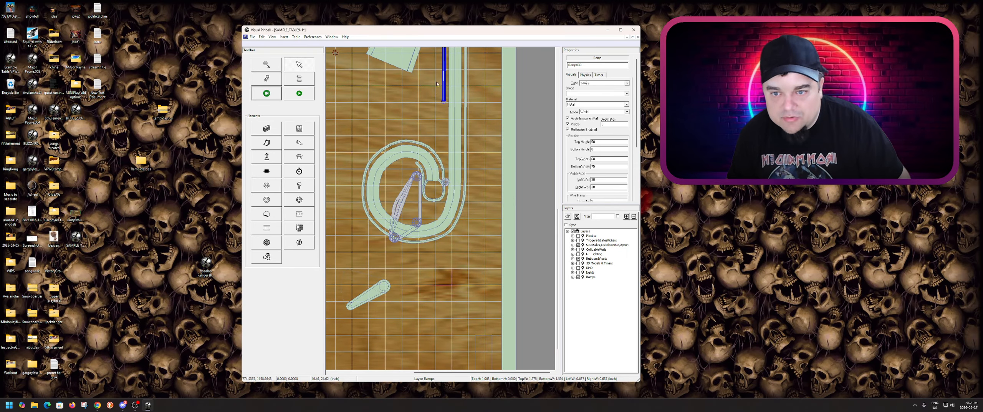
{"action": "scroll", "coordinate": [470, 218], "scroll_direction": "up", "scroll_amount": 5}
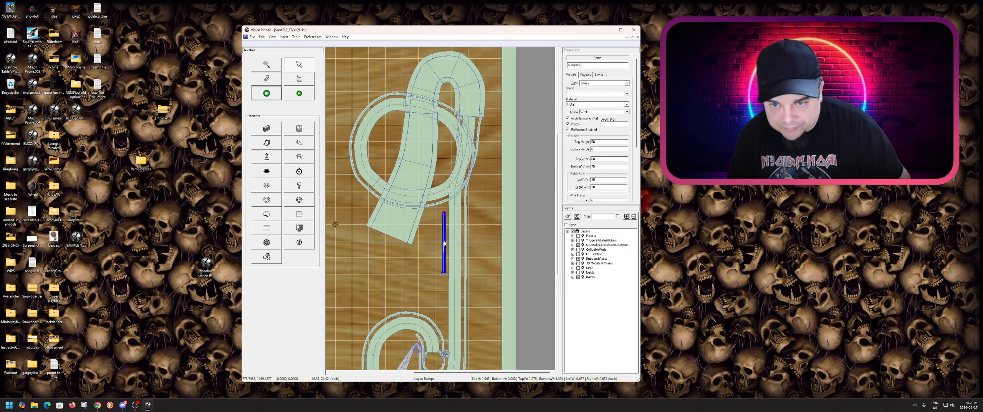
{"action": "left_click_drag", "start_coordinate": [445, 243], "coordinate": [456, 151]}
{"action": "scroll", "coordinate": [467, 148], "scroll_direction": "up", "scroll_amount": 5}
{"action": "scroll", "coordinate": [459, 297], "scroll_direction": "up", "scroll_amount": 2}
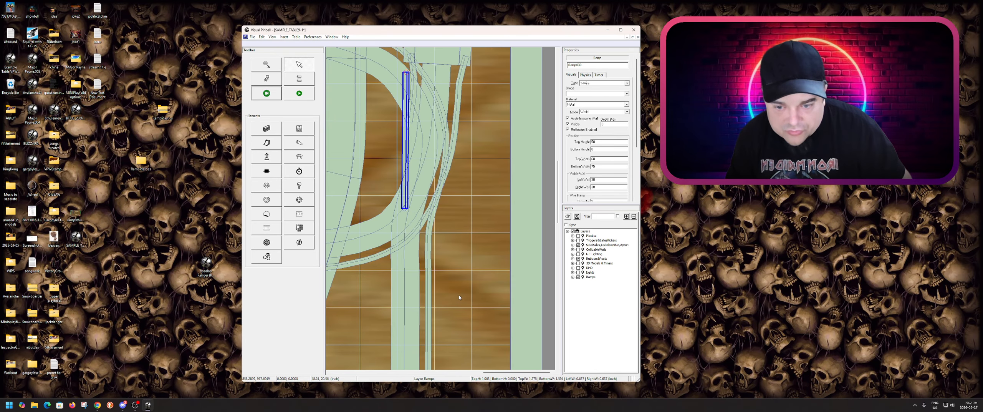
{"action": "scroll", "coordinate": [419, 118], "scroll_direction": "up", "scroll_amount": 1}
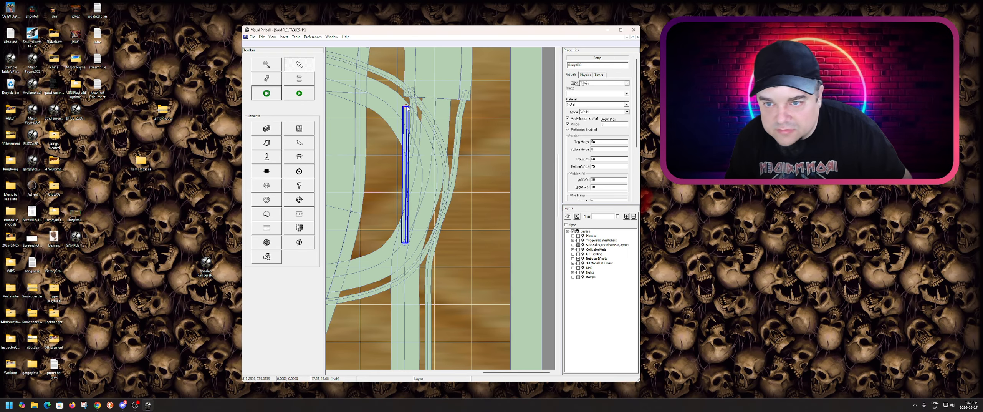
- Reposition the wire's two end points so it spans crosswise between the side rails just below the plastic ramp's exit
{"action": "left_click_drag", "start_coordinate": [408, 109], "coordinate": [457, 145]}
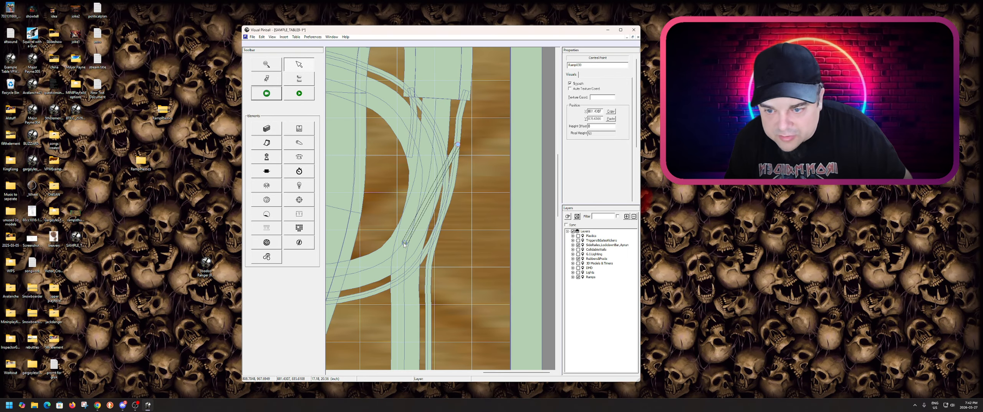
{"action": "left_click_drag", "start_coordinate": [404, 243], "coordinate": [412, 137]}
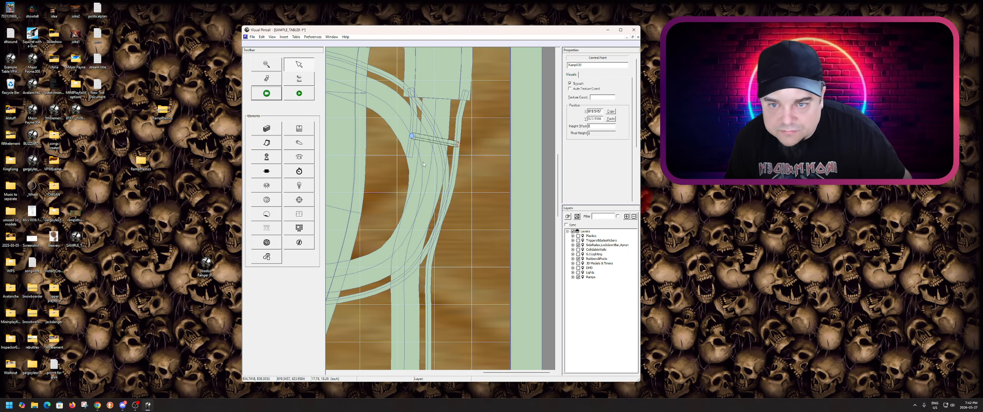
{"action": "scroll", "coordinate": [433, 186], "scroll_direction": "up", "scroll_amount": 4}
{"action": "scroll", "coordinate": [433, 186], "scroll_direction": "up", "scroll_amount": 3}
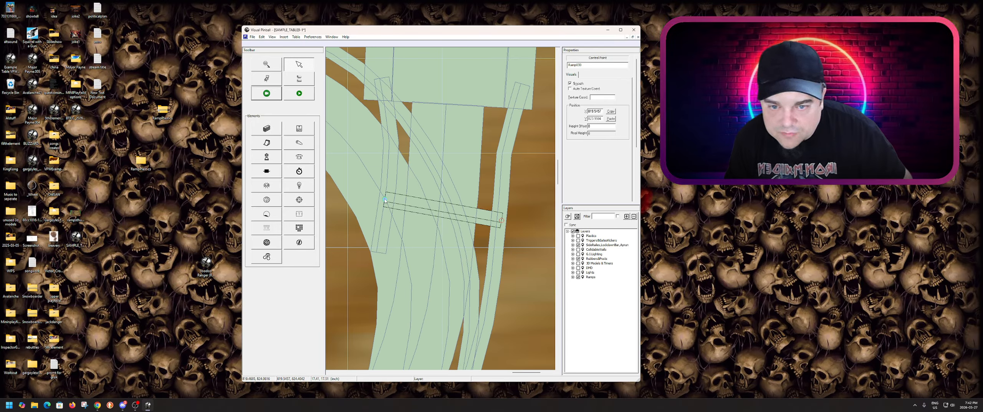
{"action": "left_click_drag", "start_coordinate": [385, 200], "coordinate": [379, 200]}
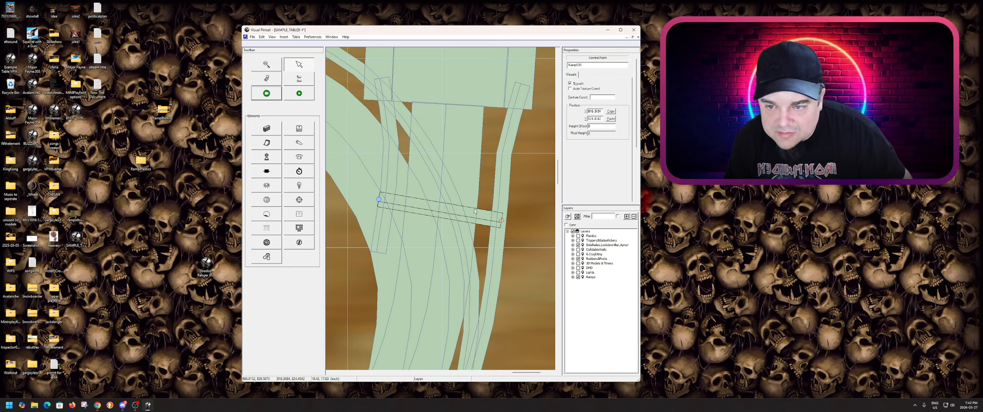
{"action": "left_click_drag", "start_coordinate": [502, 222], "coordinate": [505, 219]}
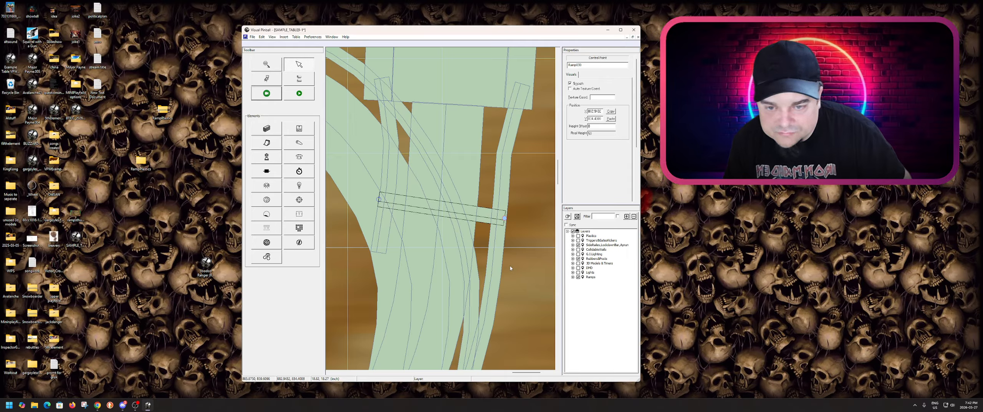
- Add two control points to the crosswise wire, one near each end
{"action": "right_click", "coordinate": [473, 216]}
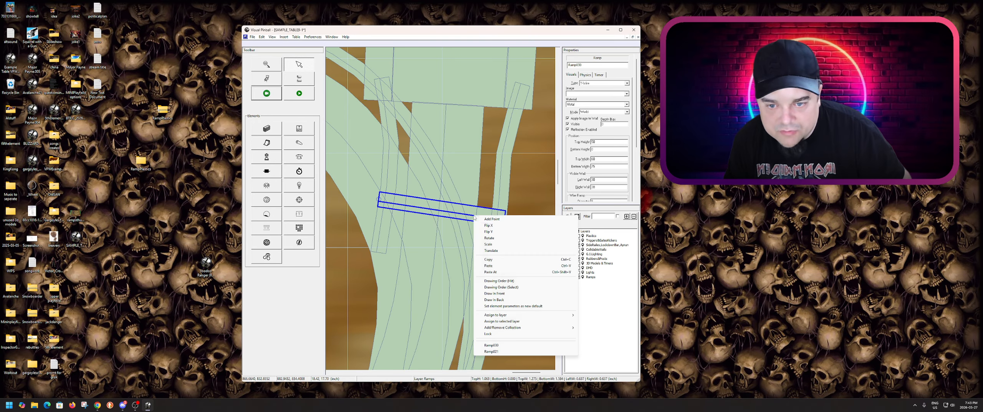
{"action": "left_click", "coordinate": [476, 217]}
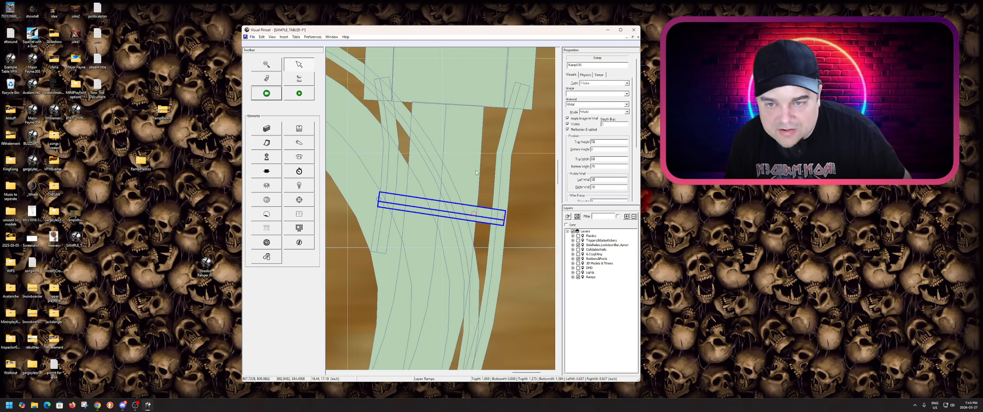
{"action": "right_click", "coordinate": [410, 206]}
{"action": "left_click", "coordinate": [422, 207]}
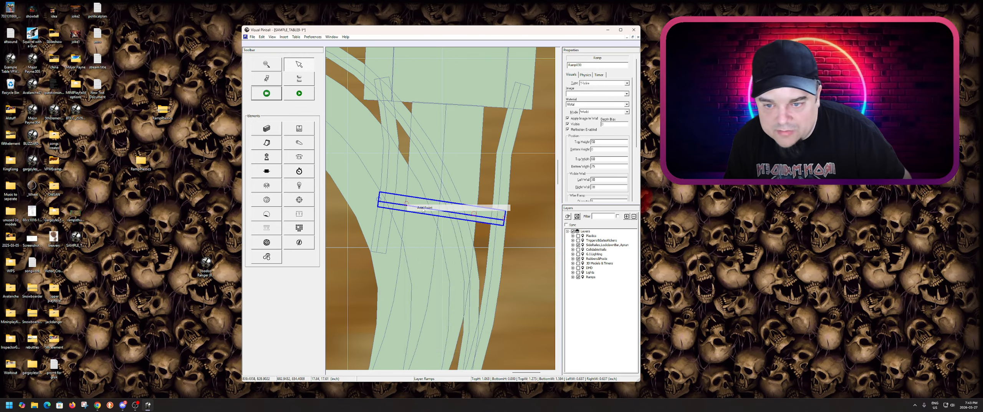
- Set a shared height offset for the crosswise wire's two outer end points
{"action": "left_click", "coordinate": [504, 219]}
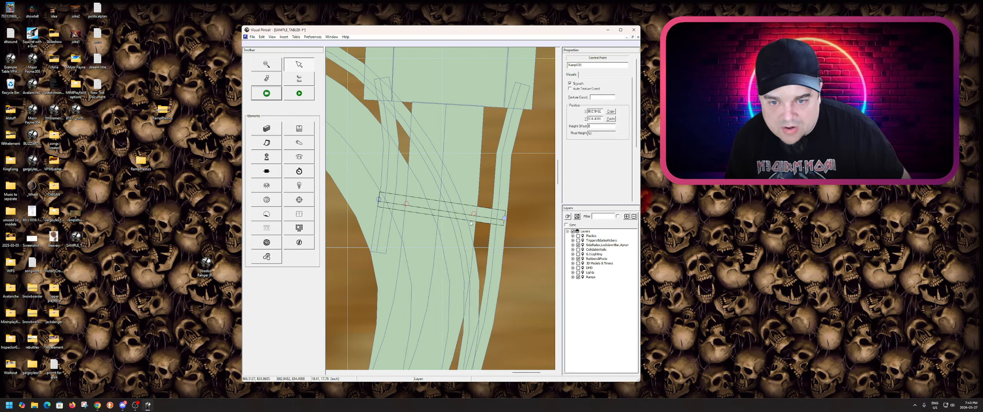
{"action": "left_click", "coordinate": [379, 200], "text": "ctrl"}
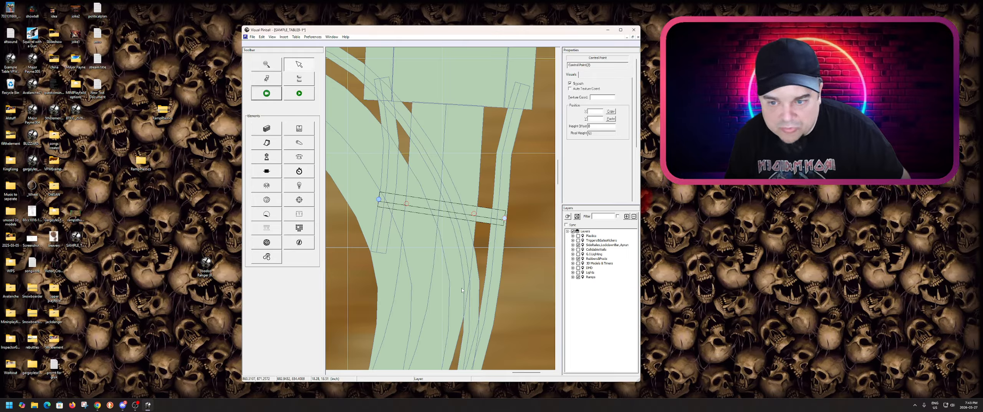
{"action": "double_click", "coordinate": [595, 126]}
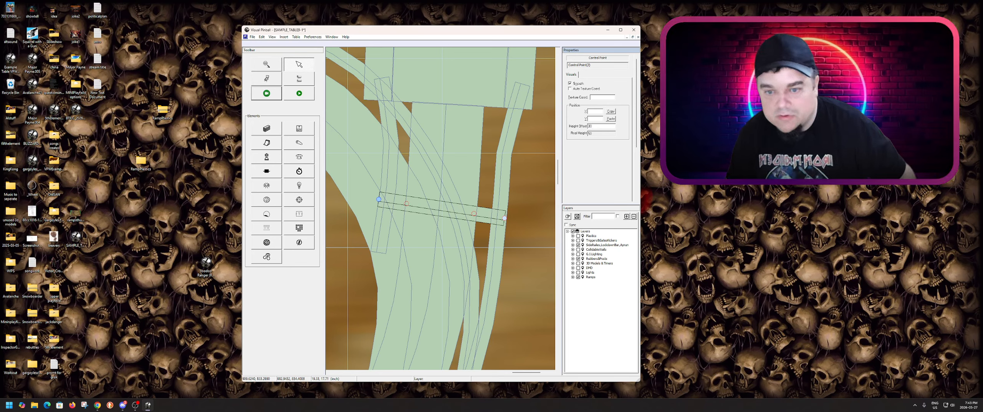
{"action": "left_click", "coordinate": [536, 170]}
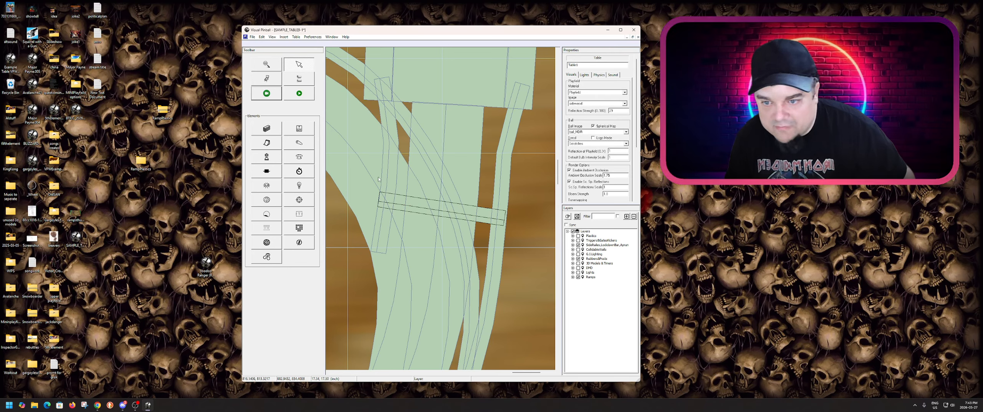
- Run the table to check the crosswise wire below the plastic ramp's exit, and return to the editor
{"action": "left_click", "coordinate": [300, 96]}
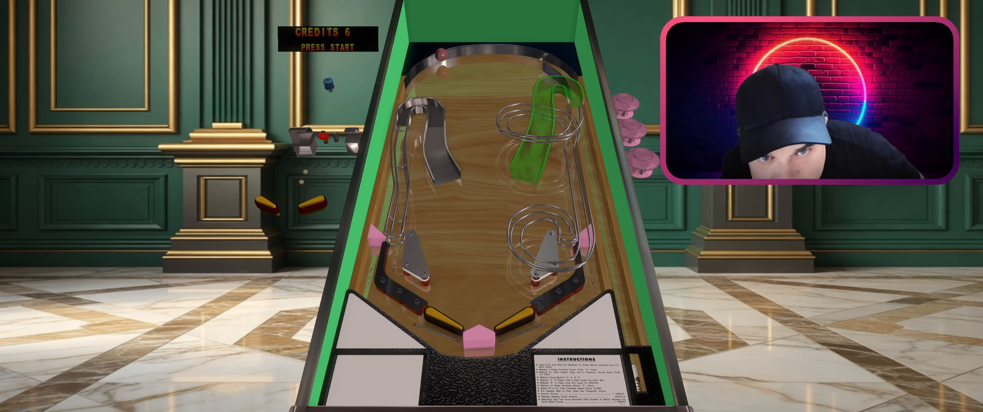
{"action": "key", "text": "Escape"}
{"action": "left_click", "coordinate": [498, 219]}
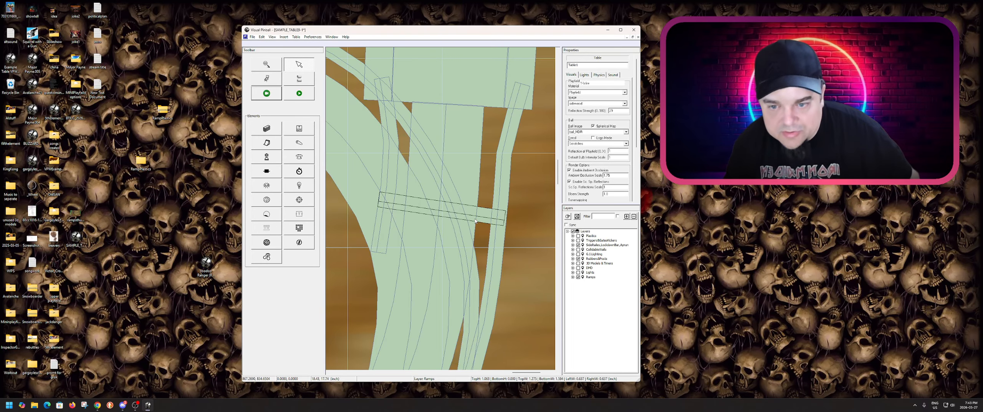
- Set the bottom height and top height of the crosswise wire below the plastic ramp's exit to 130
{"action": "left_click", "coordinate": [476, 220]}
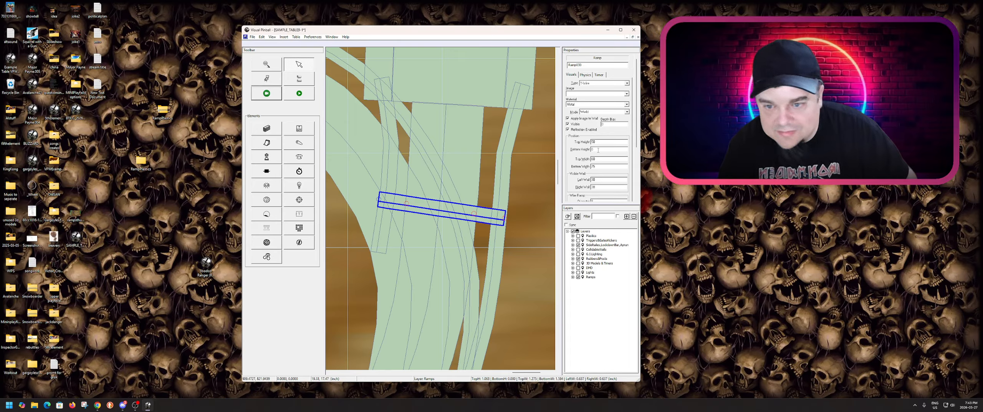
{"action": "left_click", "coordinate": [454, 179]}
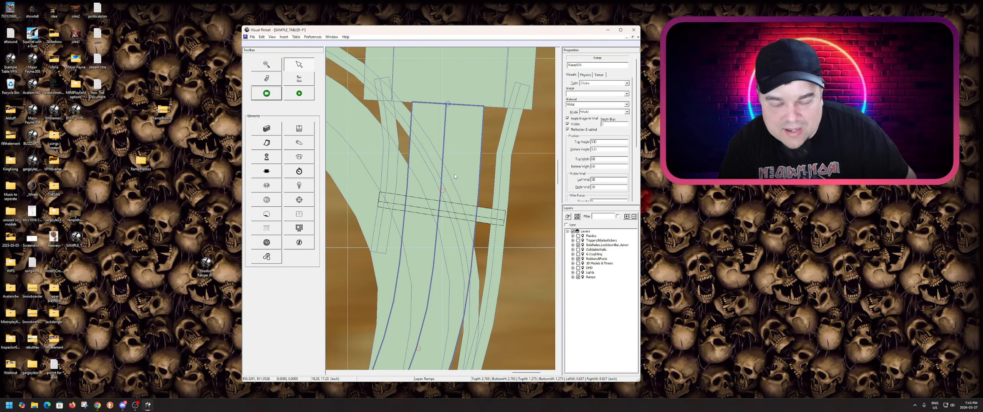
{"action": "left_click", "coordinate": [466, 211]}
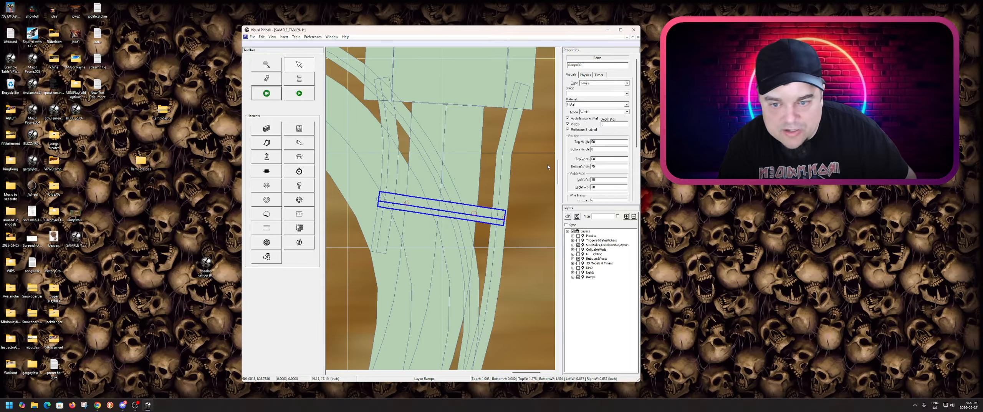
{"action": "double_click", "coordinate": [598, 149]}
{"action": "type", "text": "130"}
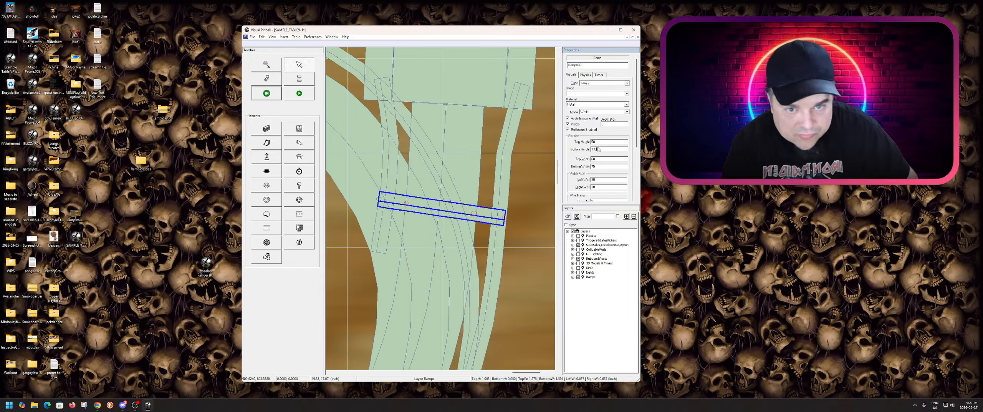
{"action": "double_click", "coordinate": [596, 142]}
{"action": "type", "text": "13"}
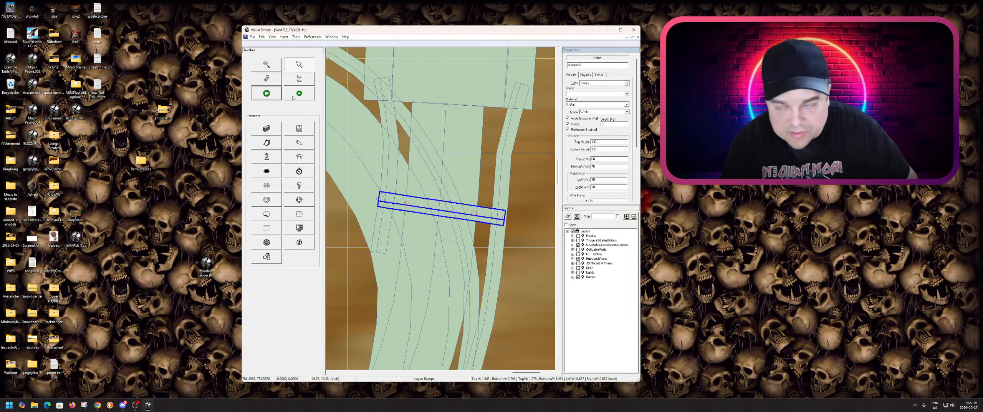
- Run the table to check the raised crosswise wire, and return to the editor
{"action": "left_click", "coordinate": [293, 98]}
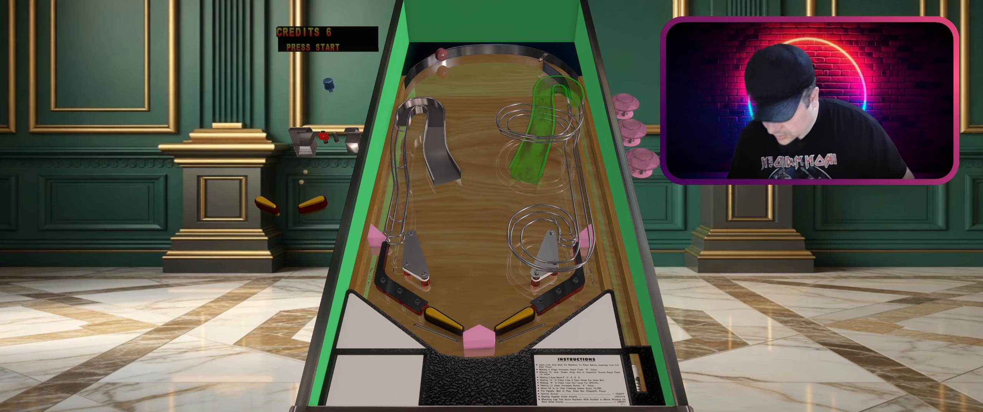
{"action": "key", "text": "Escape"}
{"action": "left_click", "coordinate": [492, 217]}
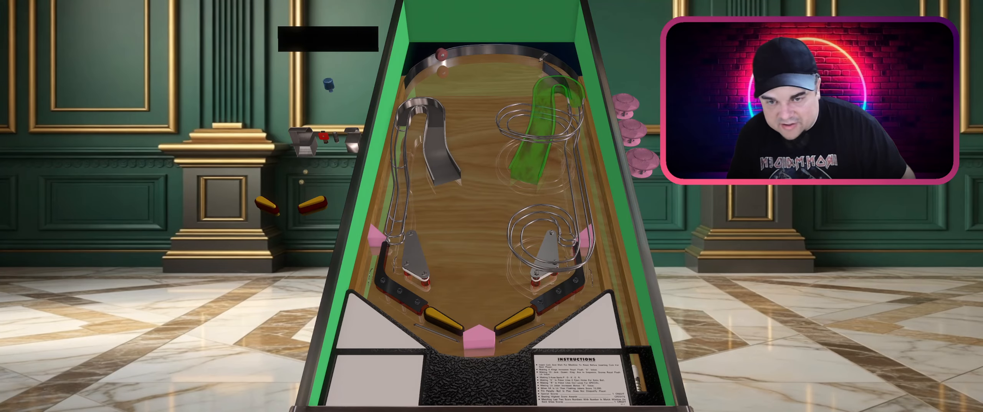
{"action": "left_click", "coordinate": [526, 230]}
{"action": "left_click", "coordinate": [454, 214]}
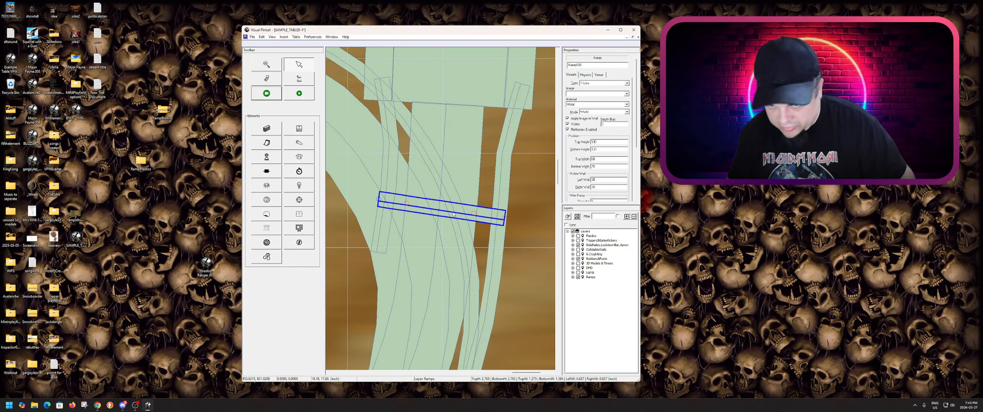
- Duplicate the crosswise wire and move the copy down to the lower curve of the wire loop
{"action": "scroll", "coordinate": [553, 206], "scroll_direction": "down", "scroll_amount": 3}
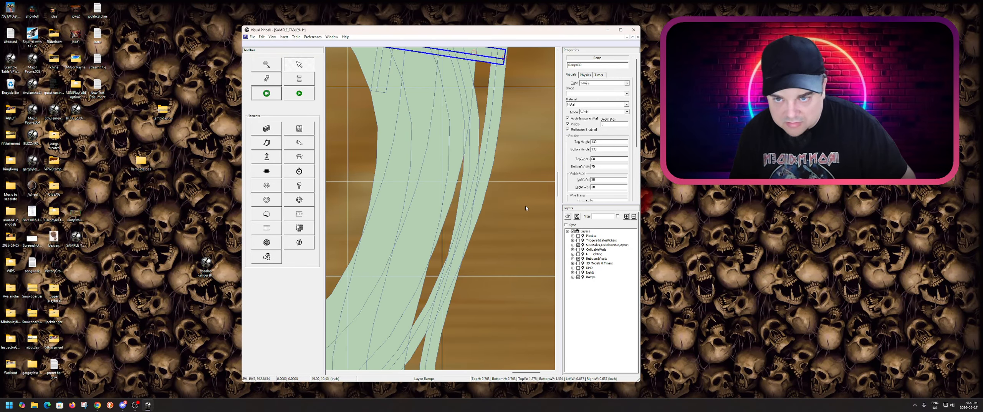
{"action": "left_click", "coordinate": [511, 212]}
{"action": "scroll", "coordinate": [509, 212], "scroll_direction": "up", "scroll_amount": 3}
{"action": "left_click", "coordinate": [429, 149]}
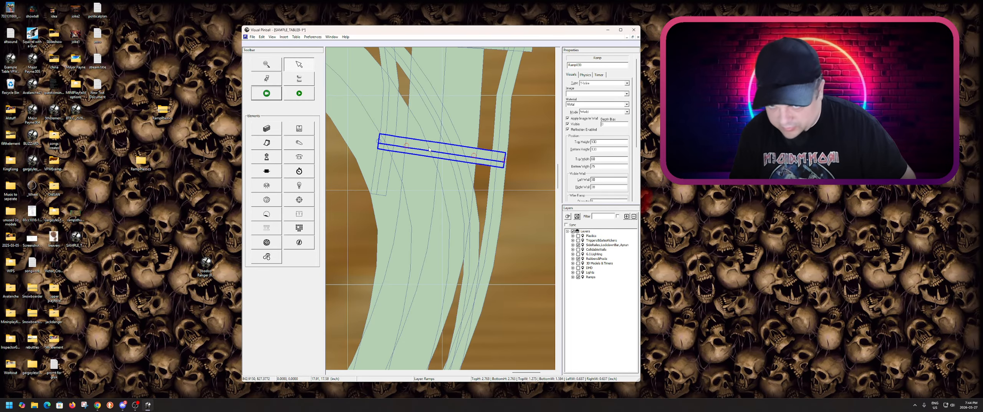
{"action": "right_click", "coordinate": [430, 149]}
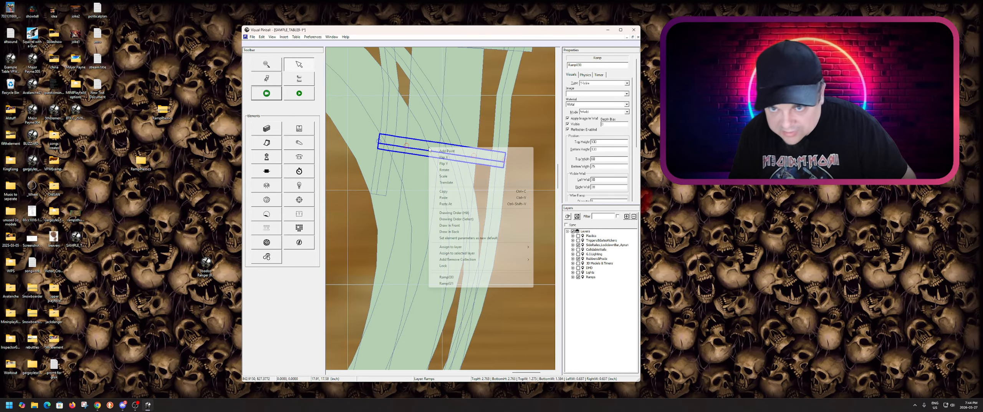
{"action": "left_click", "coordinate": [461, 266]}
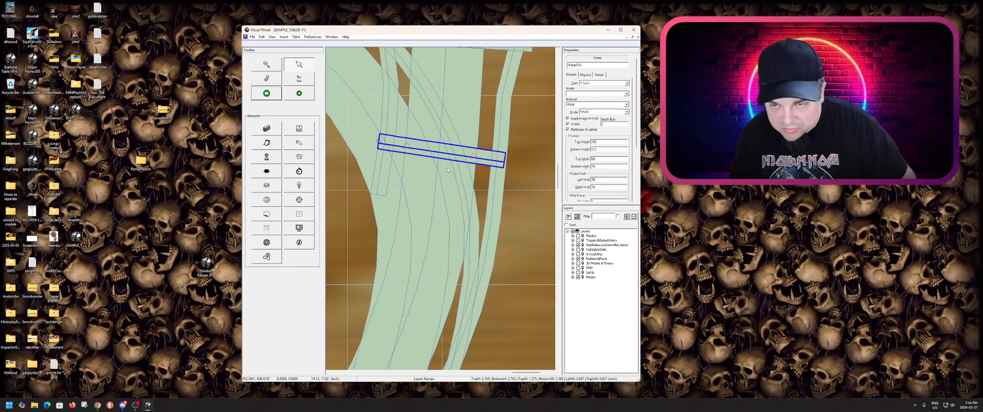
{"action": "left_click_drag", "start_coordinate": [444, 155], "coordinate": [410, 317]}
{"action": "scroll", "coordinate": [461, 250], "scroll_direction": "down", "scroll_amount": 2}
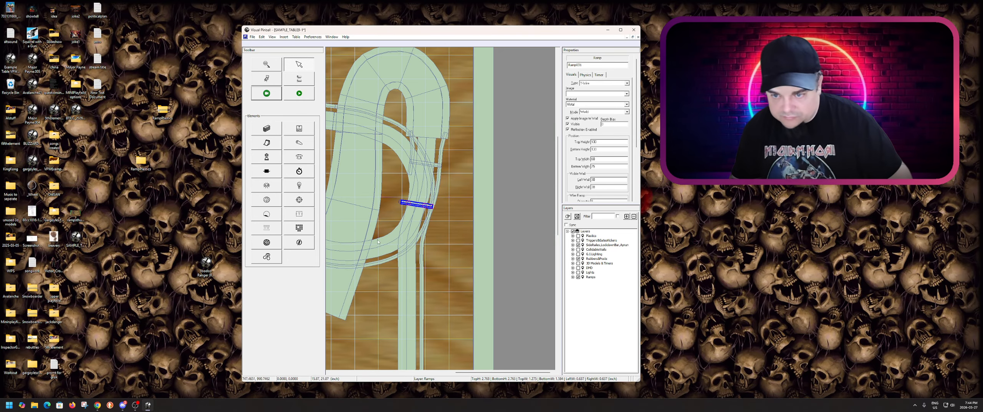
{"action": "scroll", "coordinate": [453, 230], "scroll_direction": "up", "scroll_amount": 1}
{"action": "left_click_drag", "start_coordinate": [486, 165], "coordinate": [424, 232]}
- Rotate the copied wire in two passes until it runs crosswise over the loop's lower curve
{"action": "right_click", "coordinate": [424, 231]}
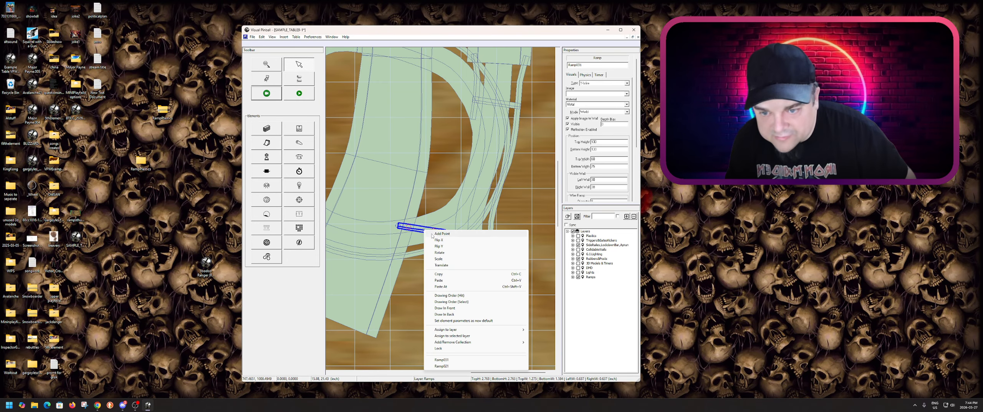
{"action": "left_click", "coordinate": [446, 254]}
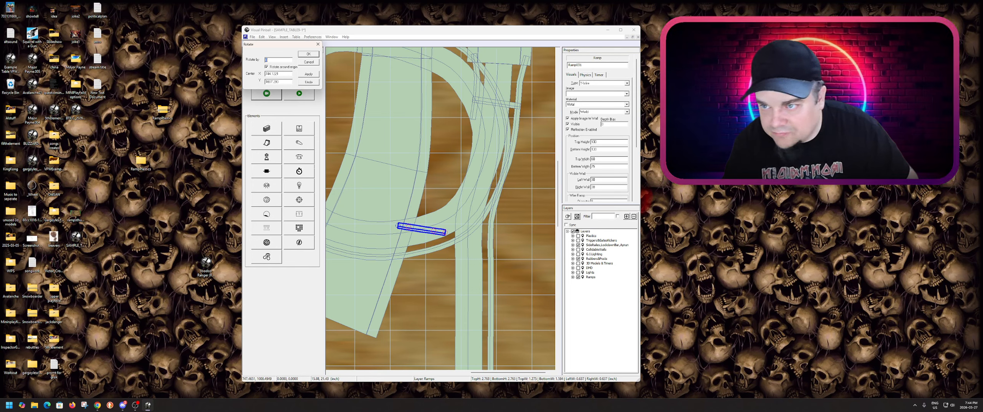
{"action": "left_click", "coordinate": [314, 54]}
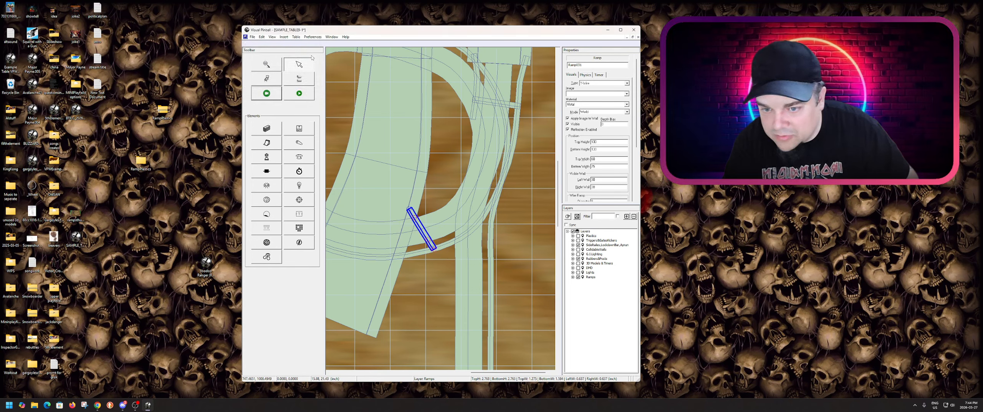
{"action": "right_click", "coordinate": [421, 230]}
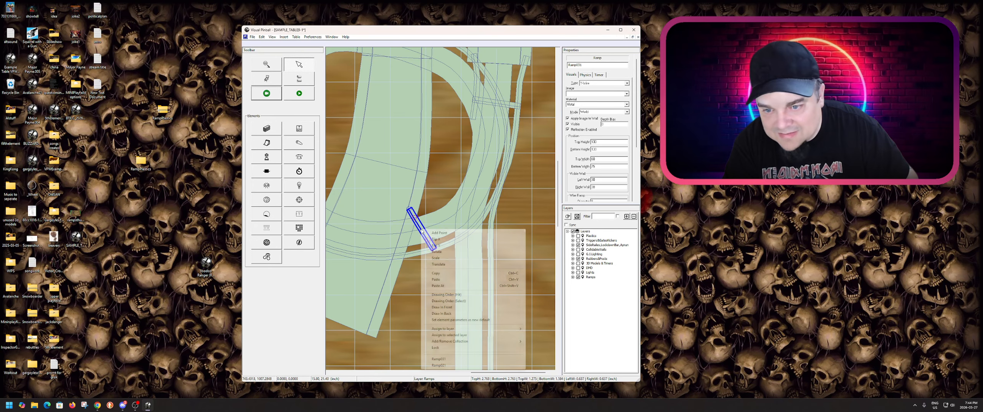
{"action": "left_click", "coordinate": [447, 252]}
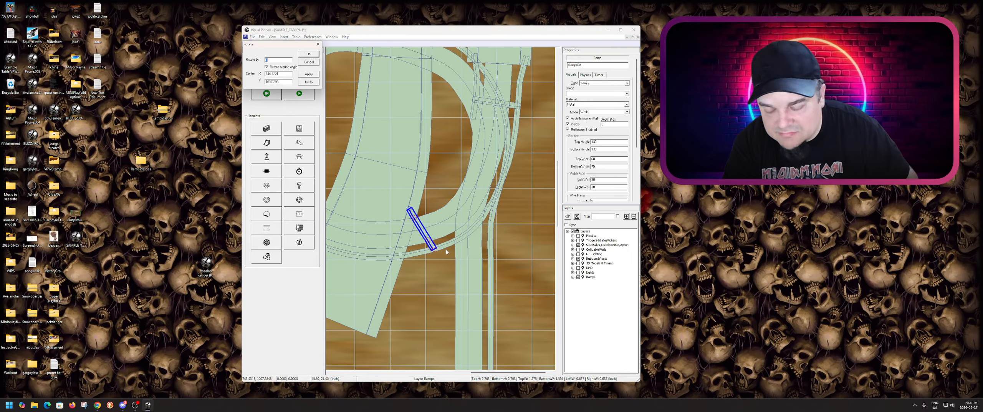
{"action": "left_click", "coordinate": [318, 55]}
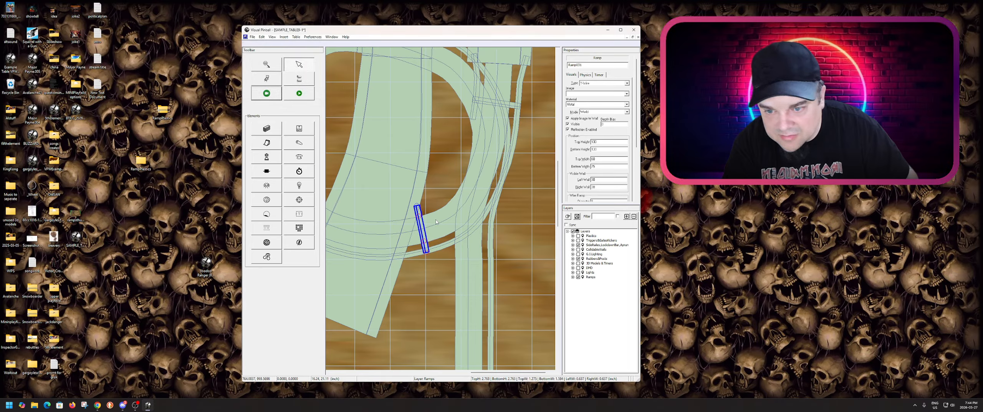
- Nudge the rotated wire into place and pull in its inner end point so it spans just the side rails
{"action": "left_click_drag", "start_coordinate": [426, 238], "coordinate": [417, 232]}
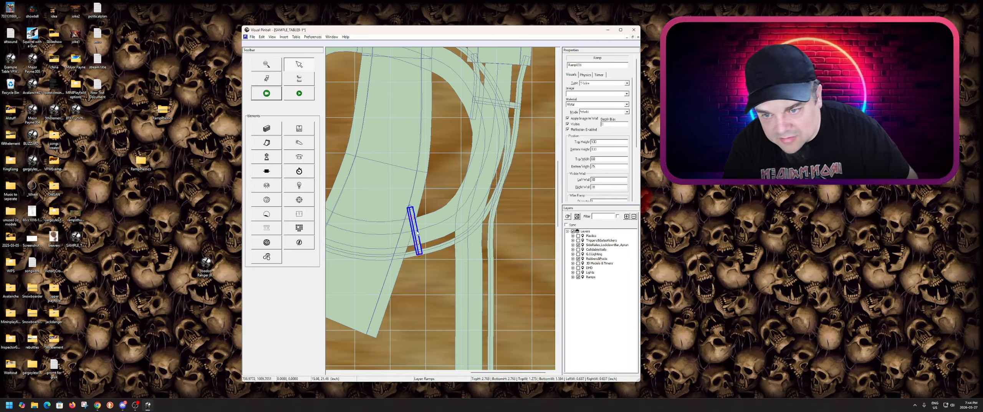
{"action": "left_click", "coordinate": [410, 208]}
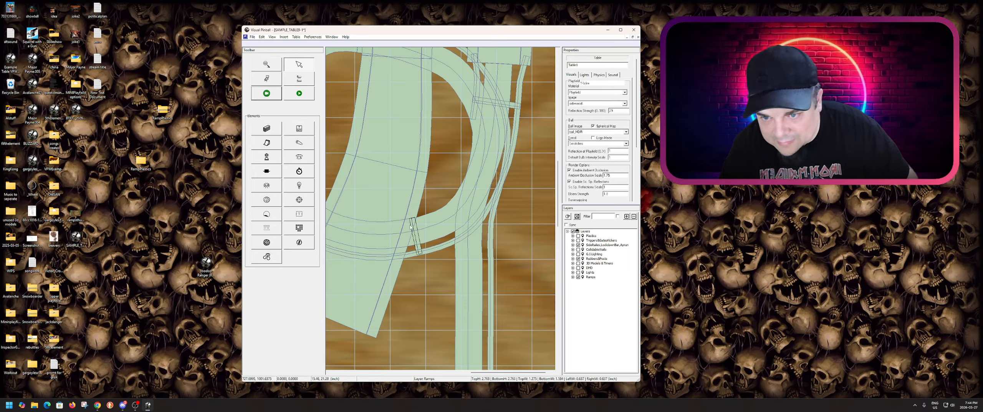
{"action": "left_click_drag", "start_coordinate": [410, 208], "coordinate": [412, 219]}
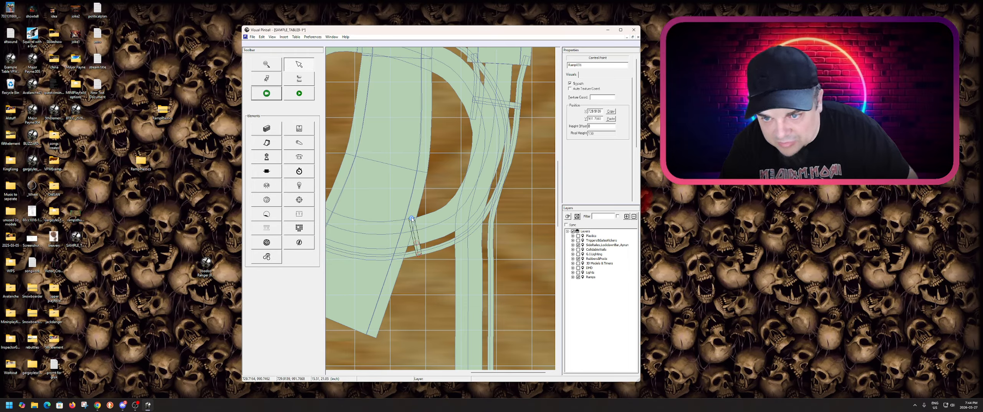
{"action": "left_click", "coordinate": [416, 243]}
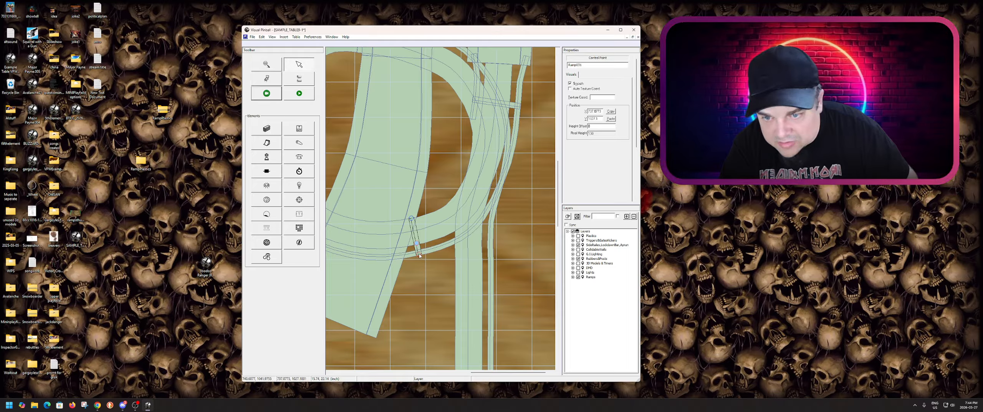
{"action": "left_click", "coordinate": [426, 273]}
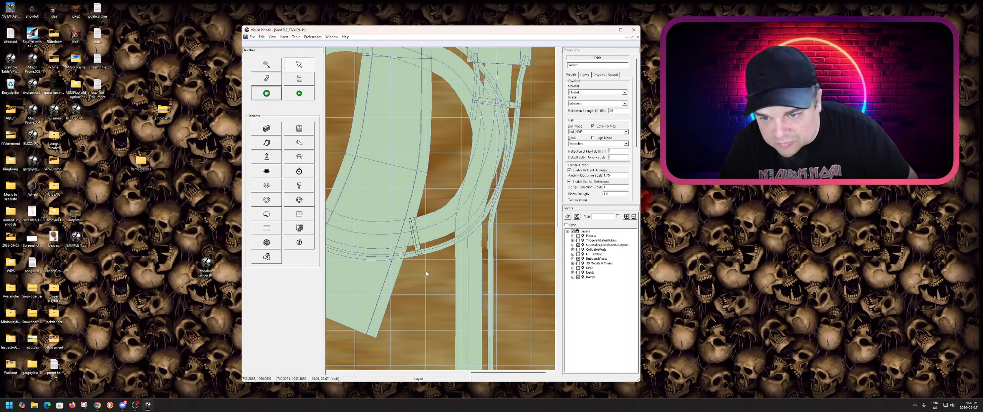
- Duplicate the shortened crosswise wire and move the copy onto the lower-left curve of the loop
{"action": "left_click", "coordinate": [416, 238]}
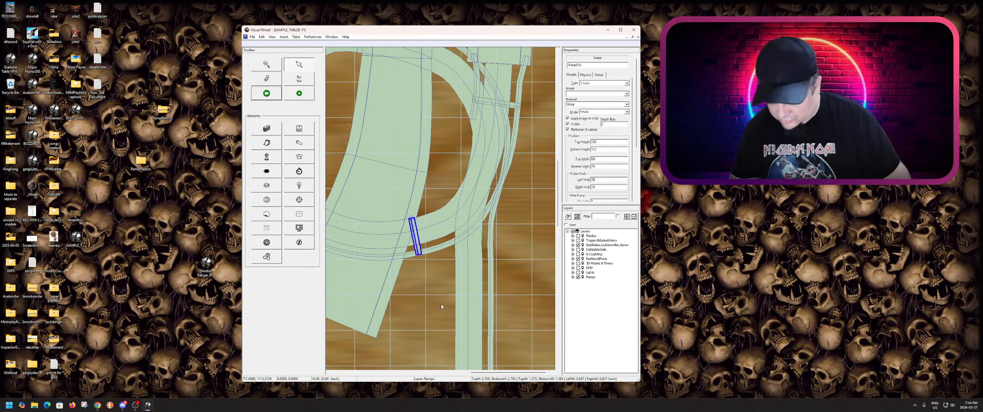
{"action": "left_click", "coordinate": [431, 293]}
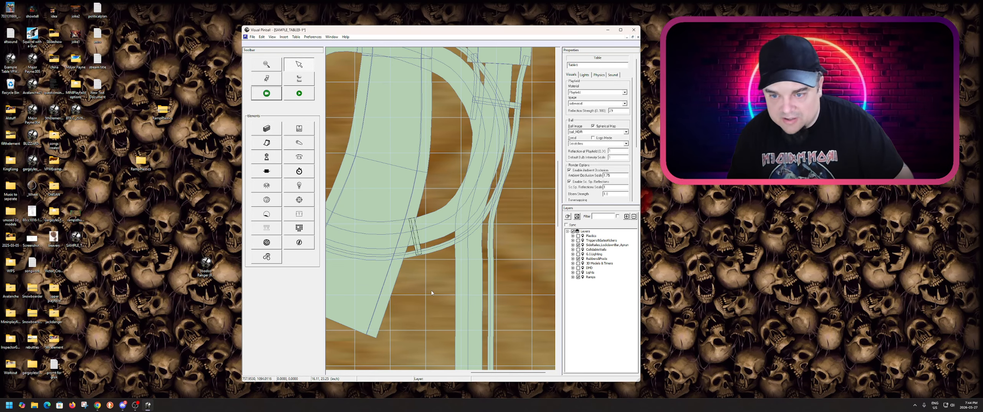
{"action": "left_click", "coordinate": [412, 239]}
{"action": "left_click_drag", "start_coordinate": [414, 233], "coordinate": [355, 232]}
{"action": "scroll", "coordinate": [404, 240], "scroll_direction": "down", "scroll_amount": 1}
{"action": "scroll", "coordinate": [413, 199], "scroll_direction": "up", "scroll_amount": 1}
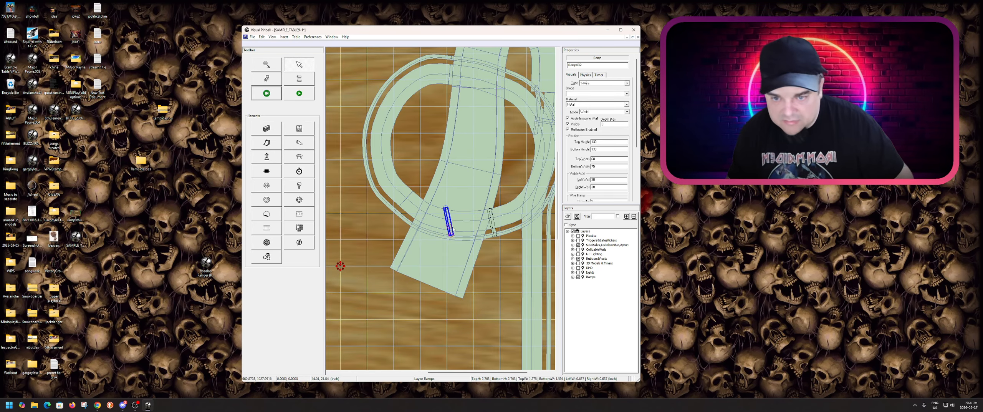
{"action": "left_click_drag", "start_coordinate": [451, 222], "coordinate": [395, 198]}
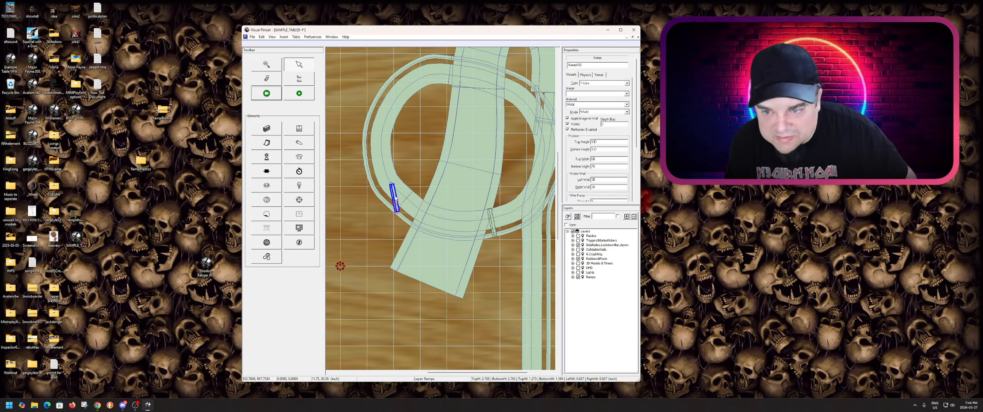
- Rotate the copied wire in two passes until it crosses the loop's lower-left curve and nudge it onto the side rails
{"action": "right_click", "coordinate": [395, 197]}
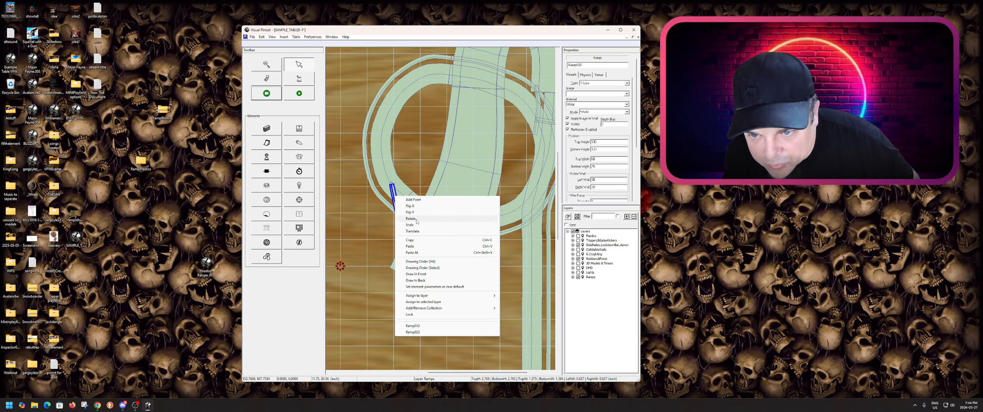
{"action": "left_click", "coordinate": [416, 220]}
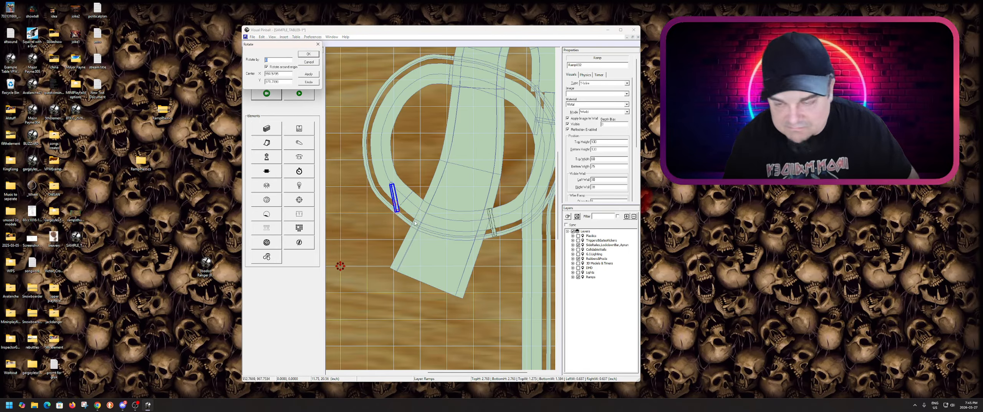
{"action": "key", "text": "Return"}
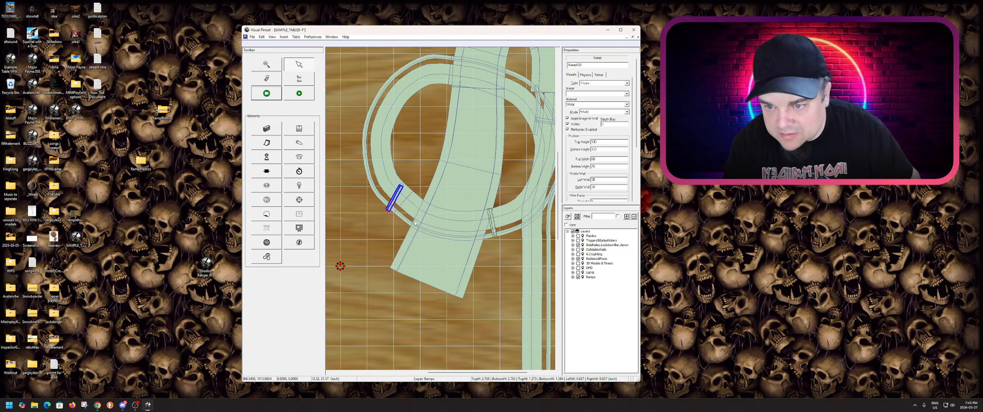
{"action": "right_click", "coordinate": [395, 194]}
{"action": "left_click", "coordinate": [417, 218]}
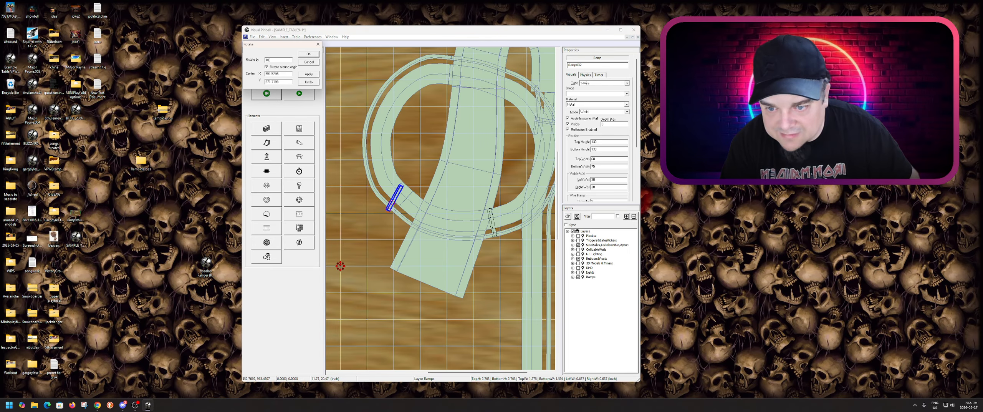
{"action": "key", "text": "Return"}
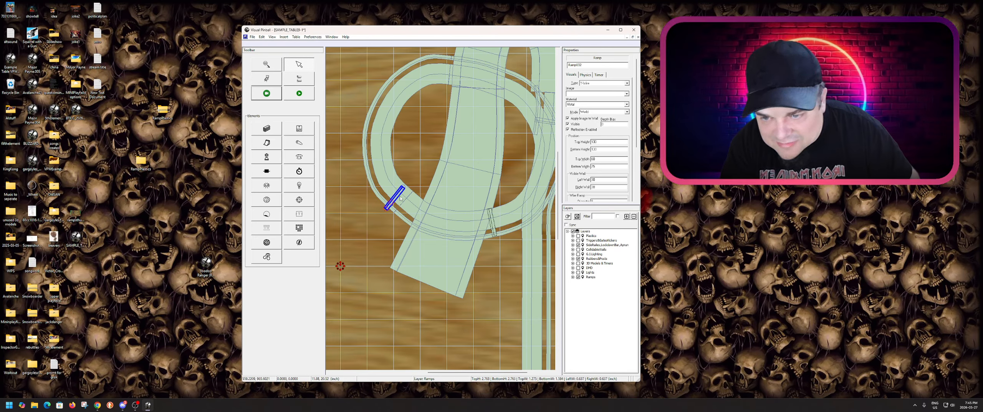
{"action": "left_click_drag", "start_coordinate": [400, 198], "coordinate": [406, 199]}
- Rotate the lower-left wire slightly further and shift it so it sits squarely across both side rails
{"action": "scroll", "coordinate": [406, 199], "scroll_direction": "up", "scroll_amount": 5}
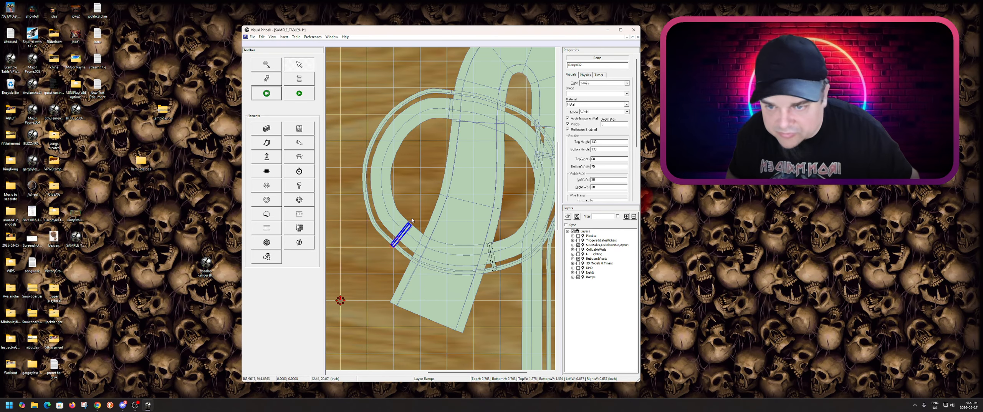
{"action": "right_click", "coordinate": [424, 206]}
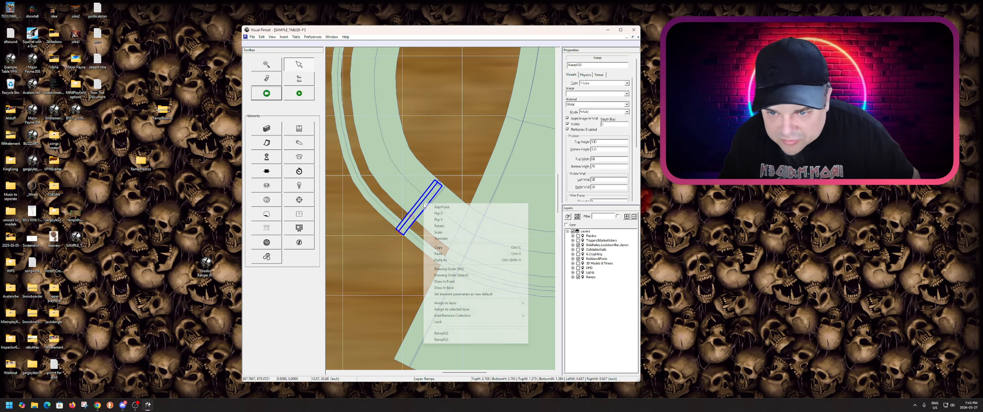
{"action": "left_click", "coordinate": [431, 195]}
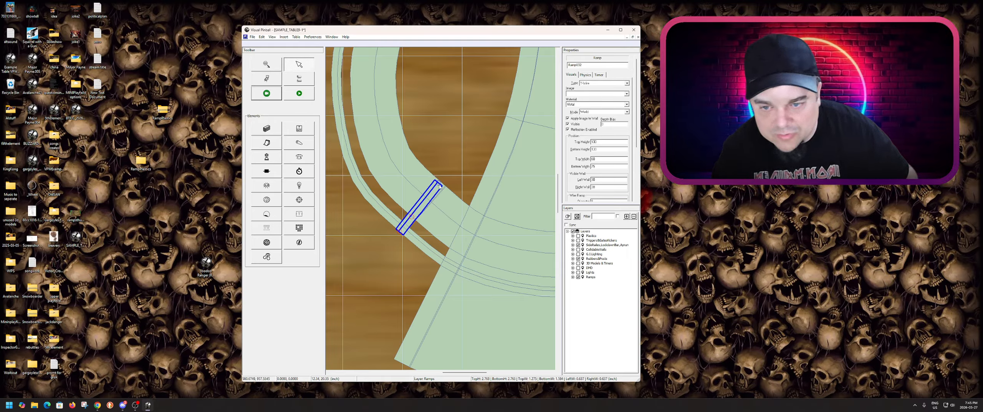
{"action": "mouse_move", "coordinate": [440, 186]}
{"action": "left_mouse_down"}
{"action": "mouse_move", "coordinate": [427, 227]}
{"action": "mouse_move", "coordinate": [442, 184]}
{"action": "mouse_move", "coordinate": [442, 198]}
{"action": "mouse_move", "coordinate": [451, 190]}
{"action": "left_mouse_up"}
{"action": "left_click", "coordinate": [455, 232]}
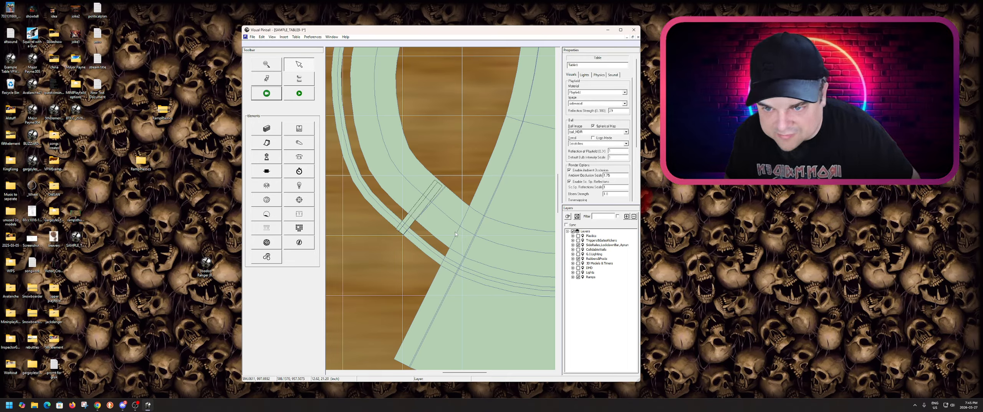
{"action": "left_click", "coordinate": [429, 203]}
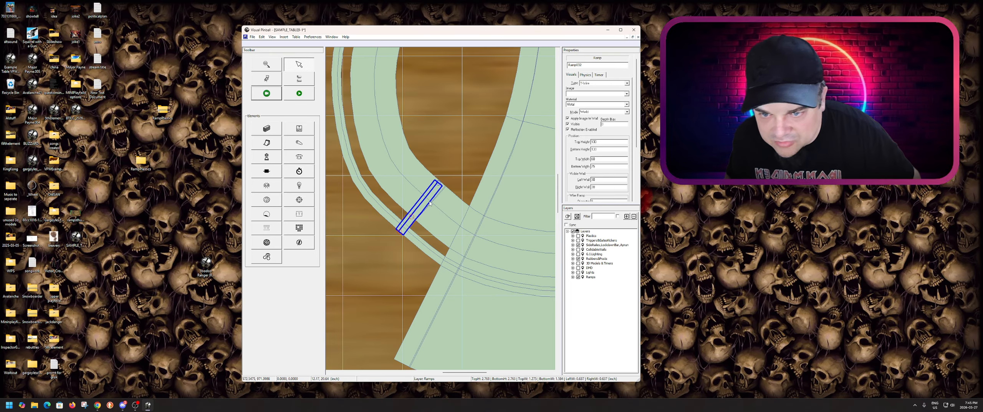
{"action": "right_click", "coordinate": [430, 200]}
{"action": "left_click", "coordinate": [450, 221]}
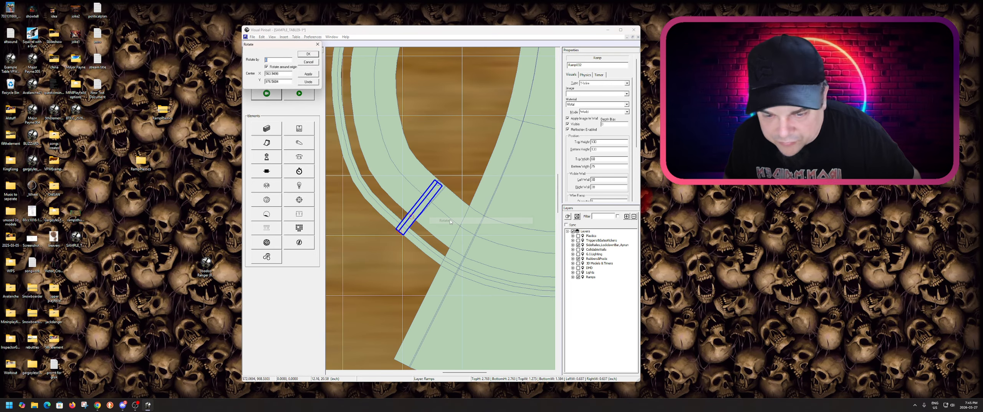
{"action": "key", "text": "Return"}
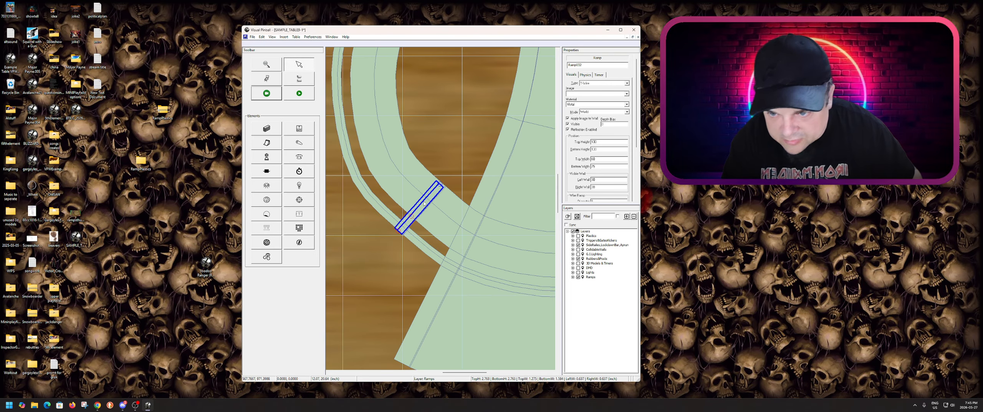
{"action": "left_click_drag", "start_coordinate": [424, 204], "coordinate": [430, 207]}
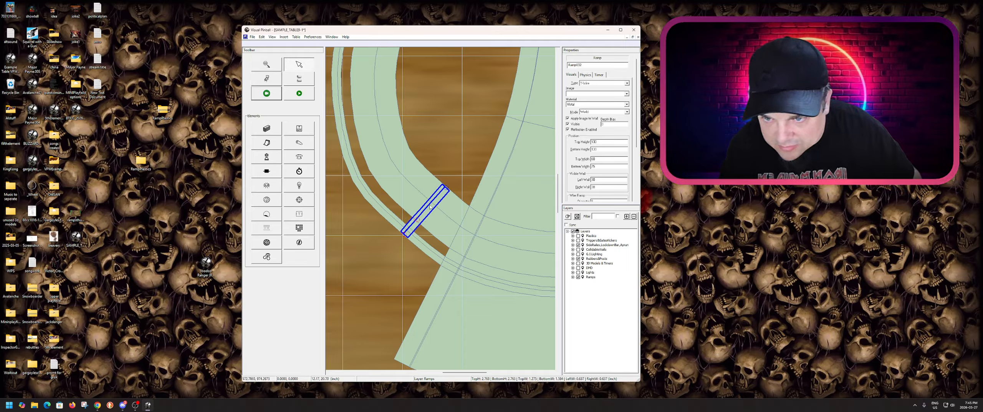
{"action": "left_click", "coordinate": [463, 182]}
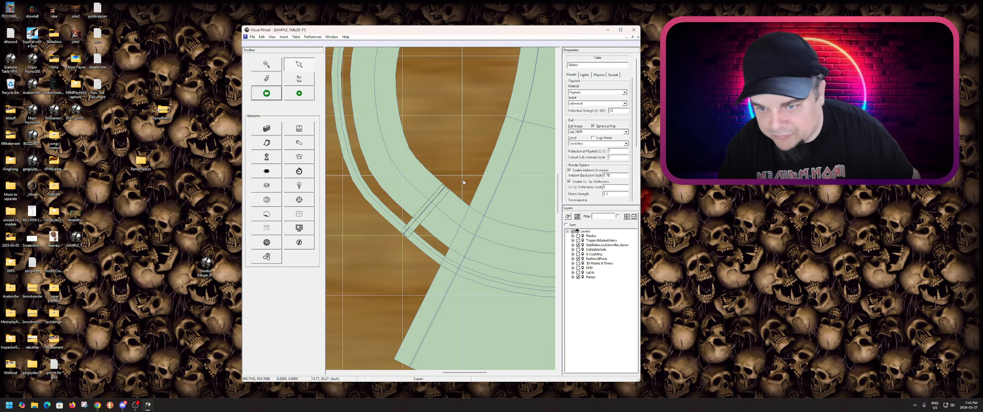
- Run the table to inspect the crosswise wires on the loop in 3D, and return to the editor
{"action": "left_click", "coordinate": [311, 95]}
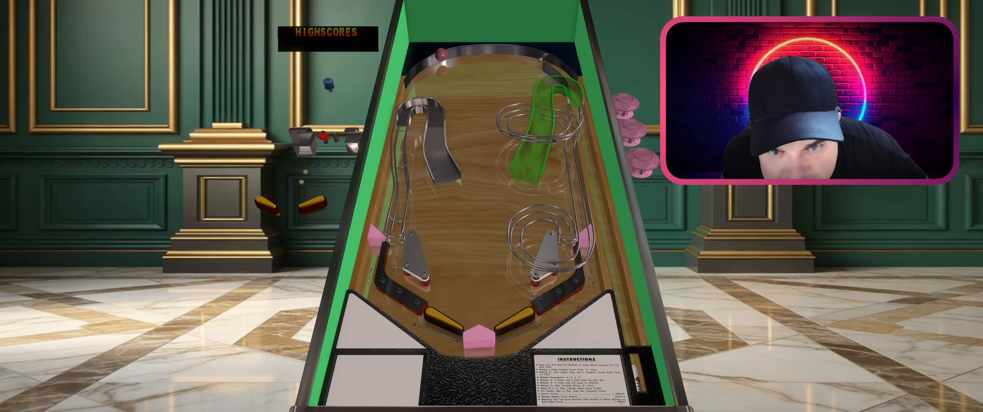
{"action": "key", "text": "Escape"}
{"action": "left_click", "coordinate": [495, 216]}
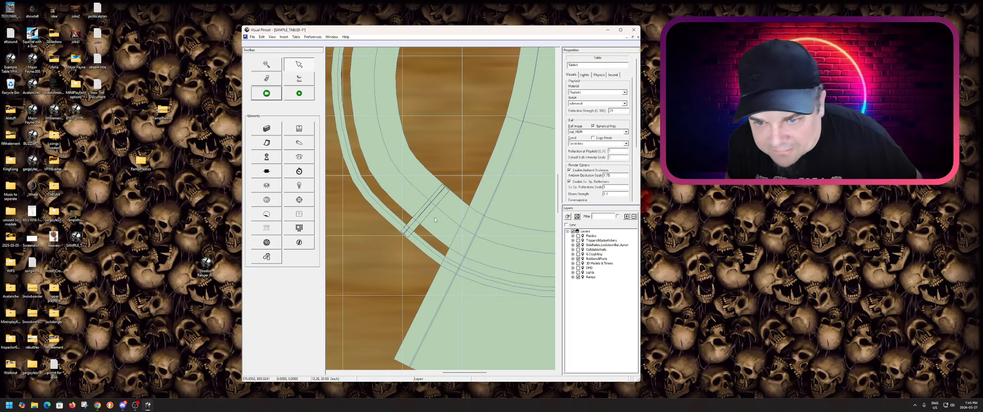
- Set the lower-left crosswise wire's top and bottom heights to 120
{"action": "left_click", "coordinate": [434, 215]}
{"action": "left_click", "coordinate": [431, 203]}
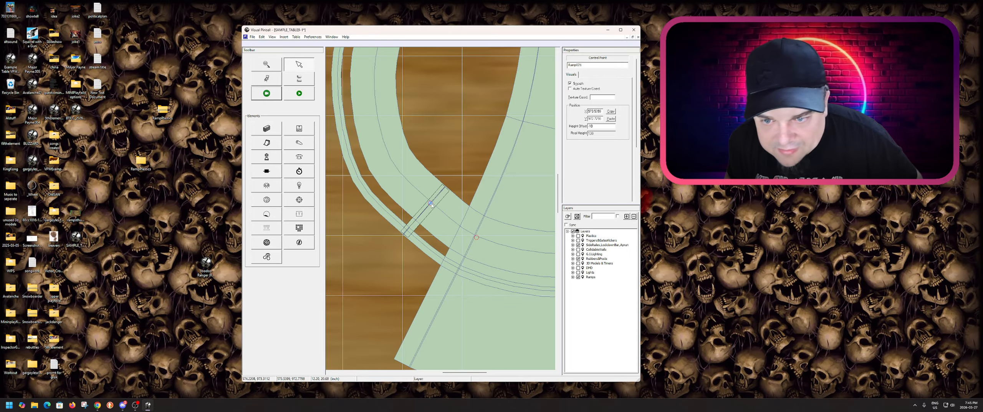
{"action": "left_click", "coordinate": [425, 210]}
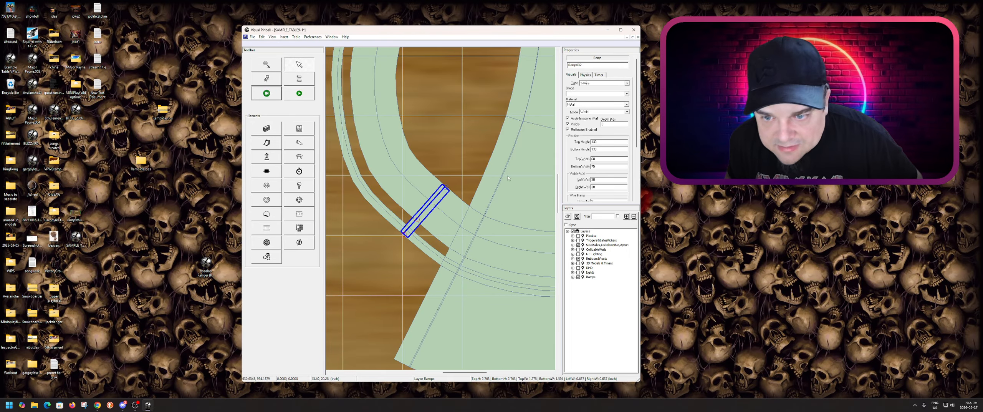
{"action": "double_click", "coordinate": [605, 148]}
{"action": "type", "text": "12"}
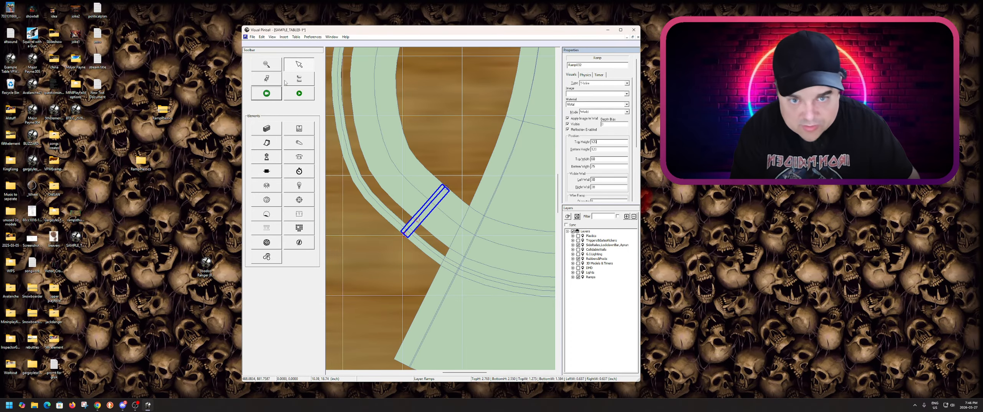
- Play the table again to check the height of the lower-left crosswise wire, and quit back to the editor
{"action": "left_click", "coordinate": [303, 91]}
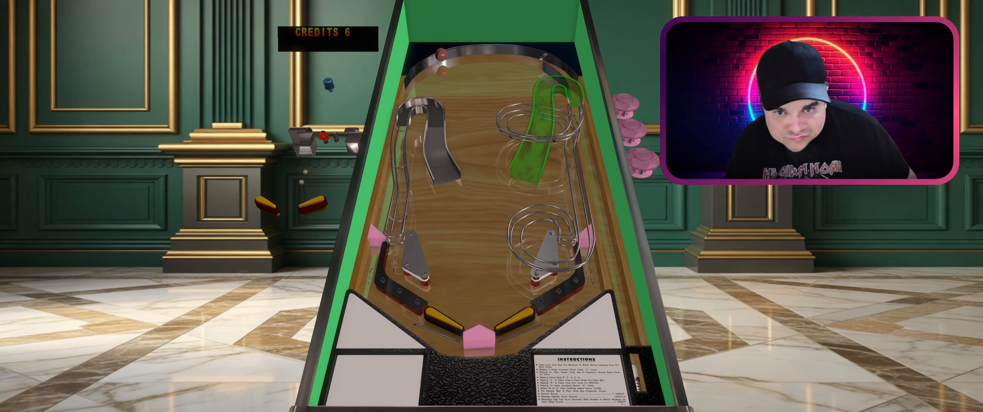
{"action": "key", "text": "Escape"}
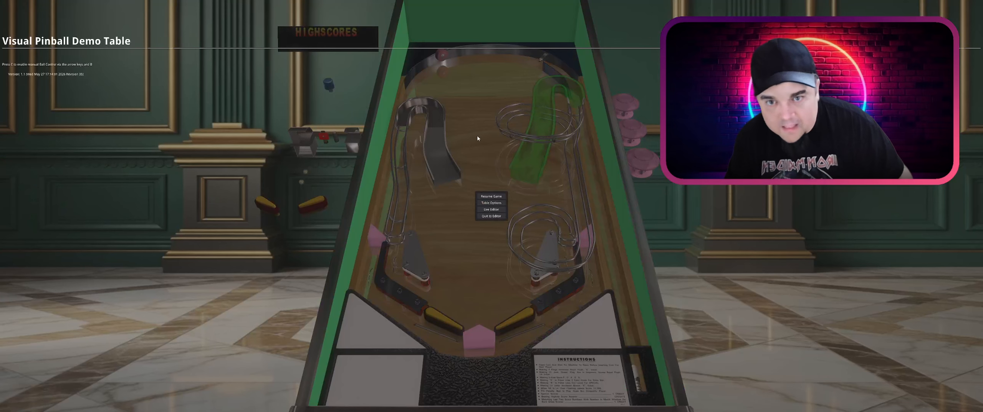
{"action": "left_click", "coordinate": [491, 216]}
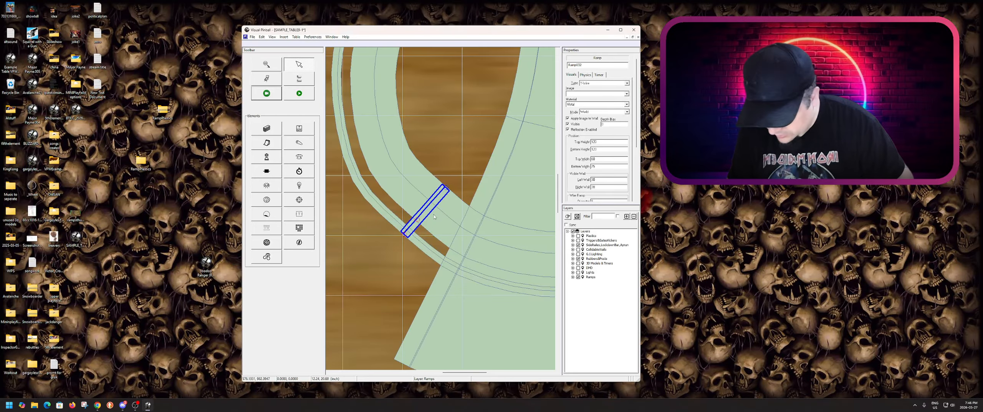
- Duplicate the lower-left crosswise wire and place the copy higher up on the left curve of the loop
{"action": "key", "text": "ctrl+v"}
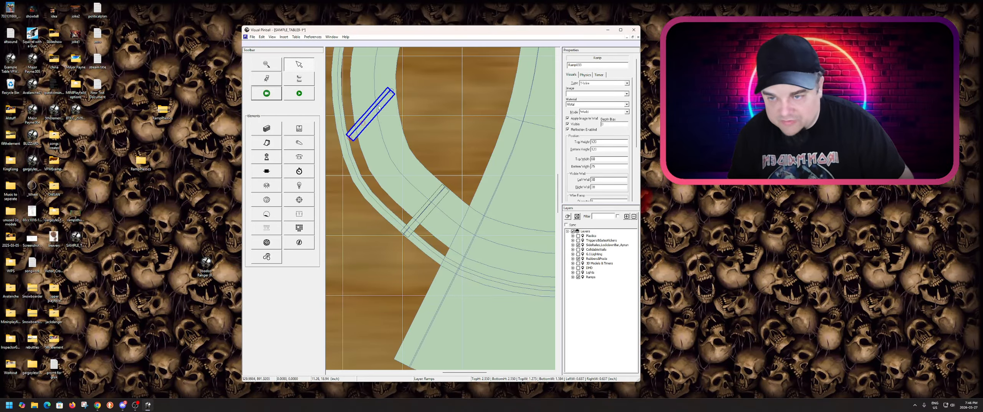
{"action": "scroll", "coordinate": [422, 176], "scroll_direction": "down", "scroll_amount": 3}
{"action": "scroll", "coordinate": [426, 204], "scroll_direction": "down", "scroll_amount": 2}
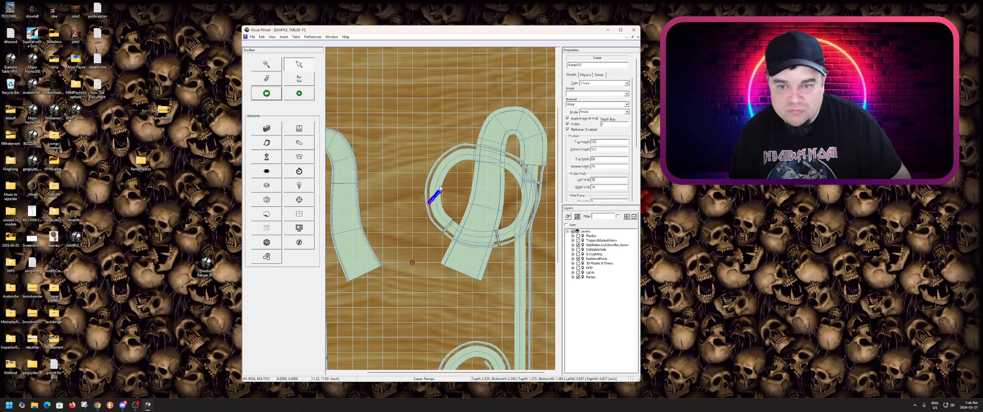
{"action": "scroll", "coordinate": [423, 218], "scroll_direction": "up", "scroll_amount": 1}
- Rotate the new copy so it runs crosswise over the side rails on the loop's left curve
{"action": "right_click", "coordinate": [435, 224]}
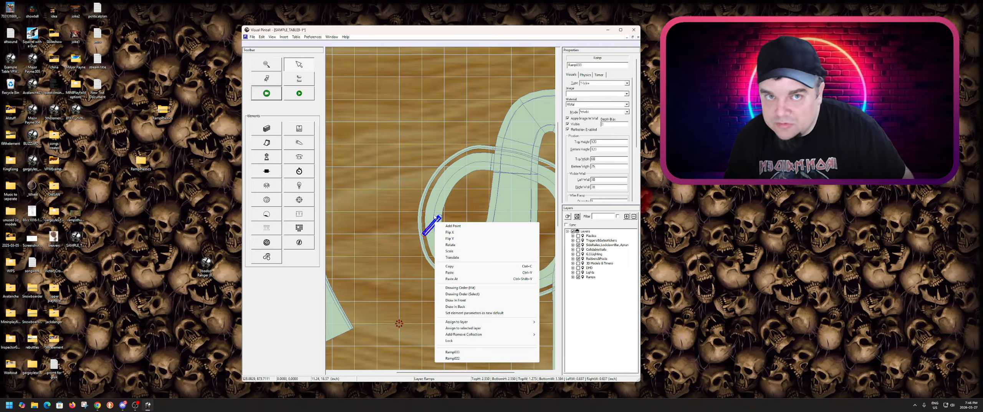
{"action": "left_click", "coordinate": [467, 245]}
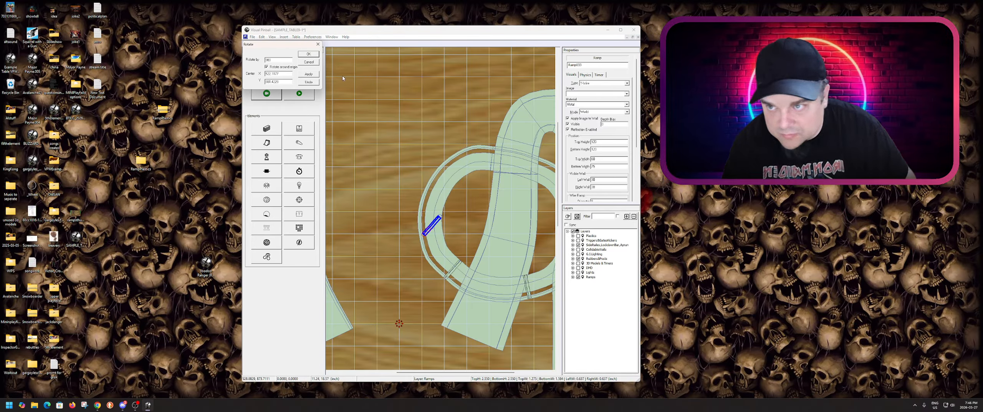
{"action": "left_click", "coordinate": [308, 54]}
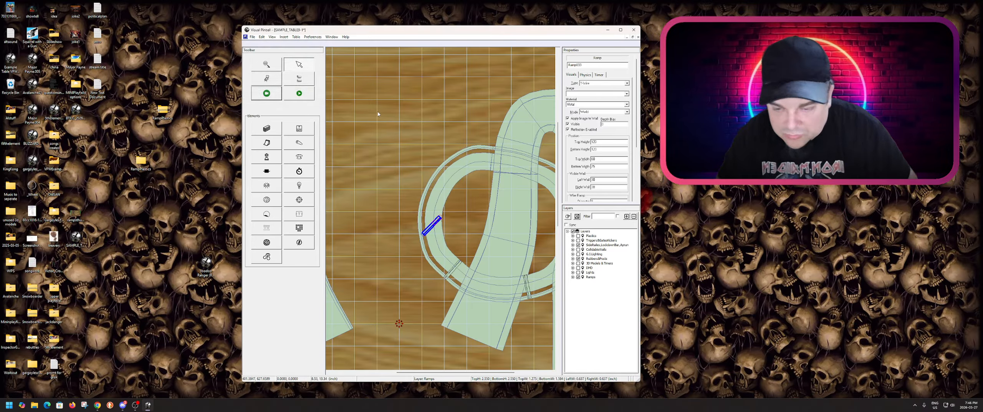
{"action": "right_click", "coordinate": [435, 221]}
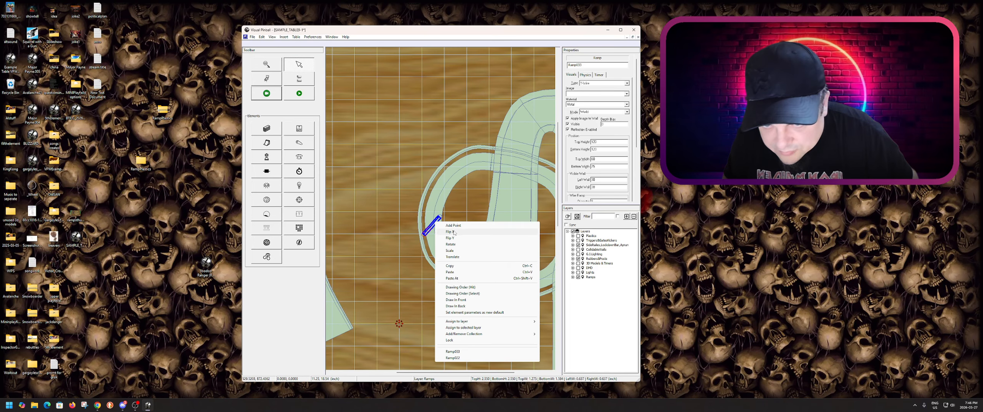
- Rotate the copied crosspiece and position it across the upper-left curve of the circular ramp, spanning its outer rail
{"action": "left_click", "coordinate": [461, 245]}
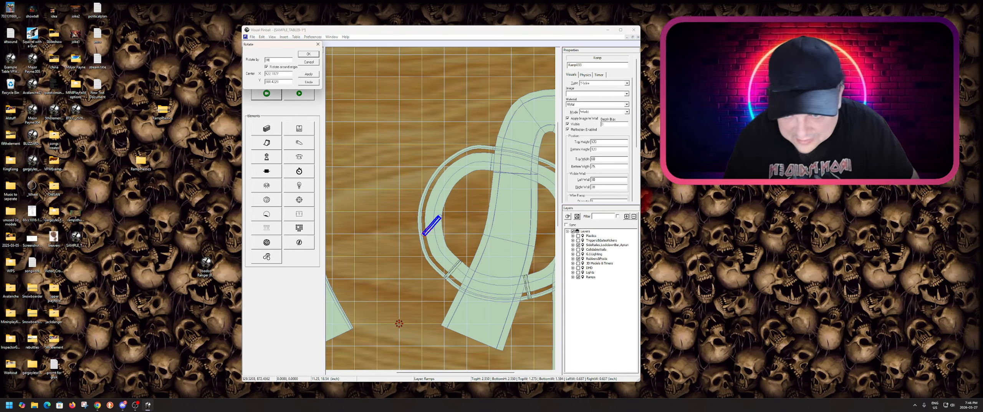
{"action": "key", "text": "Return"}
{"action": "left_click_drag", "start_coordinate": [432, 228], "coordinate": [450, 175]}
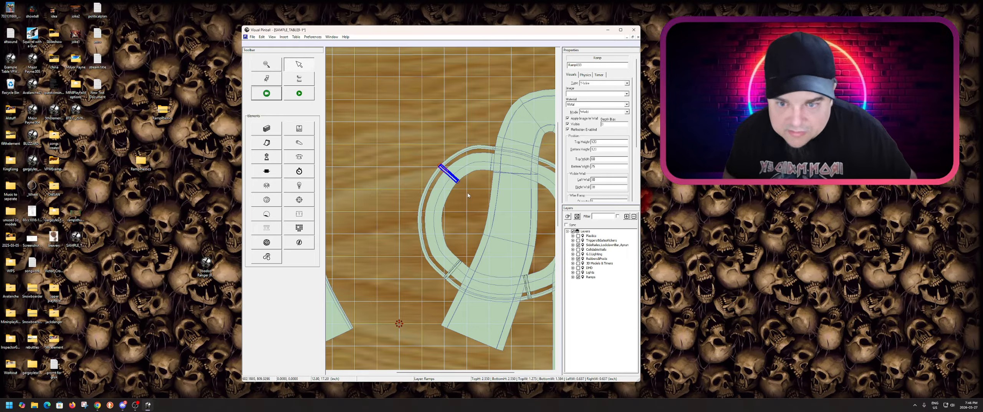
{"action": "scroll", "coordinate": [468, 195], "scroll_direction": "up", "scroll_amount": 2}
{"action": "left_click_drag", "start_coordinate": [444, 198], "coordinate": [448, 194]}
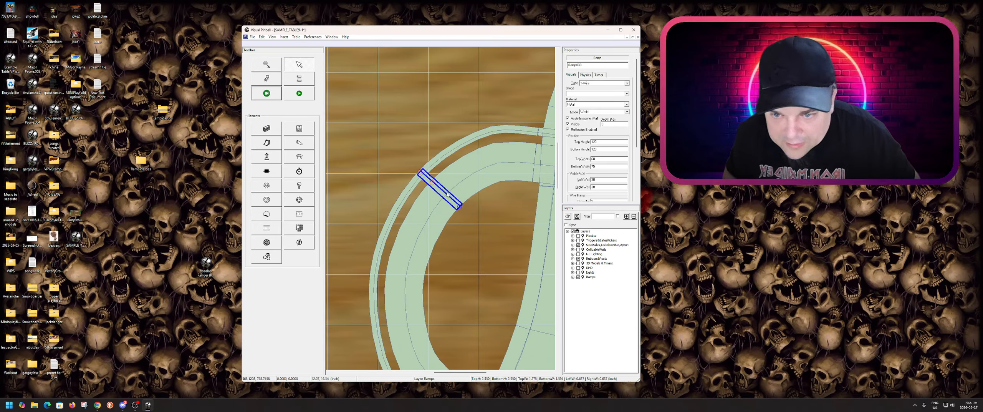
- Add a control point to the circular ramp where the upper-left crosspiece crosses it
{"action": "left_click", "coordinate": [472, 198]}
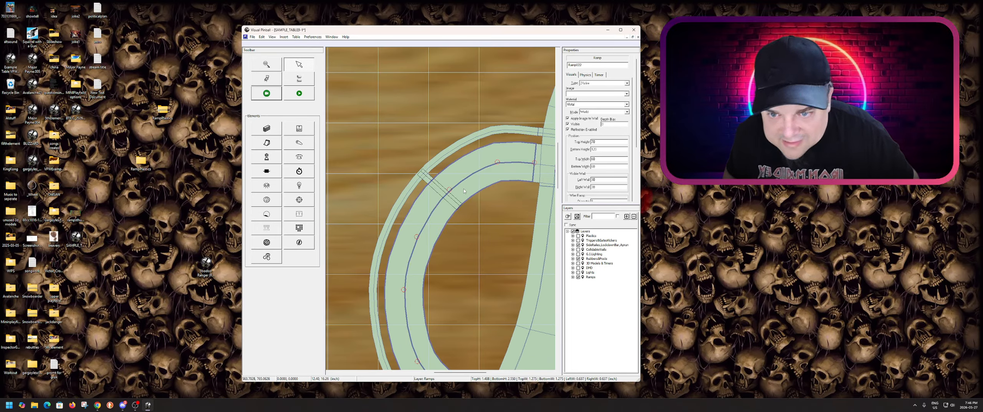
{"action": "left_click", "coordinate": [438, 190]}
{"action": "left_click", "coordinate": [416, 260]}
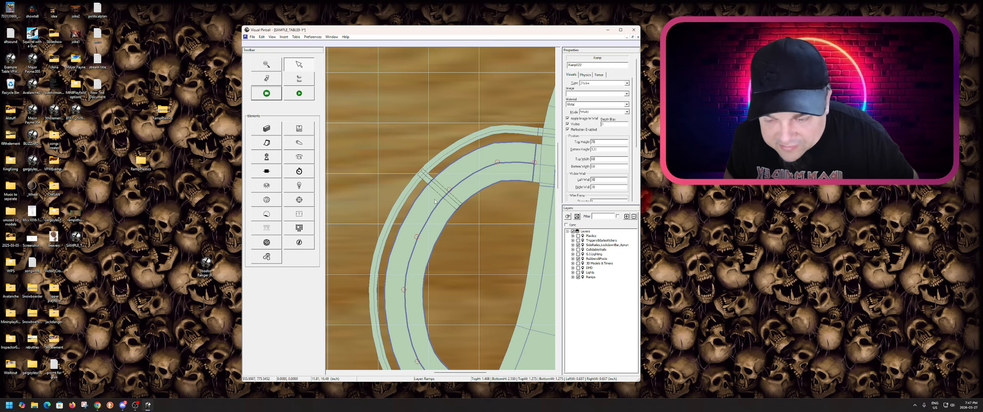
{"action": "scroll", "coordinate": [426, 271], "scroll_direction": "down", "scroll_amount": 3}
{"action": "scroll", "coordinate": [438, 154], "scroll_direction": "up", "scroll_amount": 3}
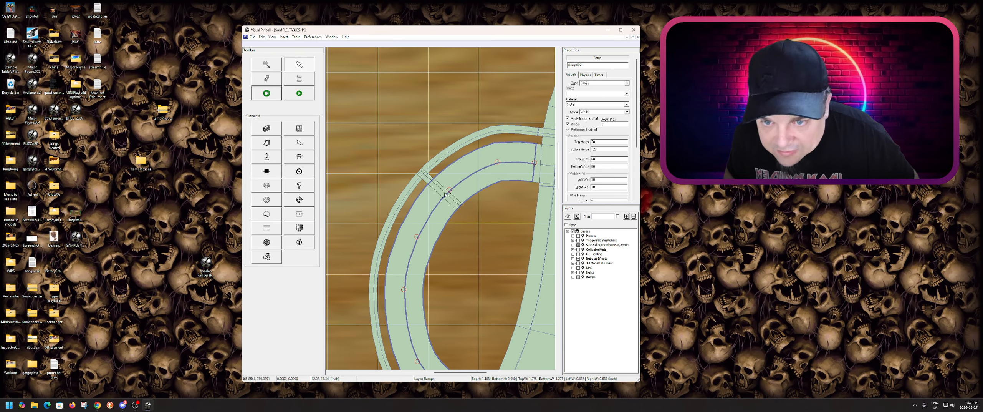
{"action": "right_click", "coordinate": [444, 192]}
{"action": "left_click", "coordinate": [464, 197]}
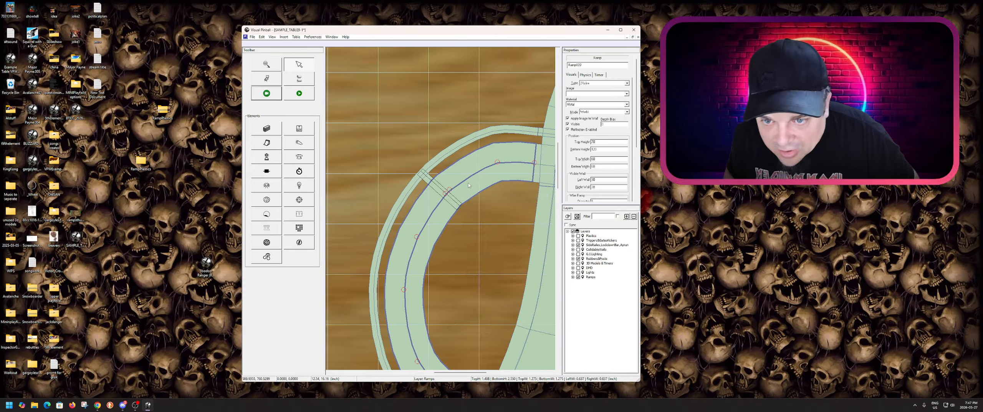
- Select the new control point on the circular ramp and copy its real height value
{"action": "left_click", "coordinate": [446, 193]}
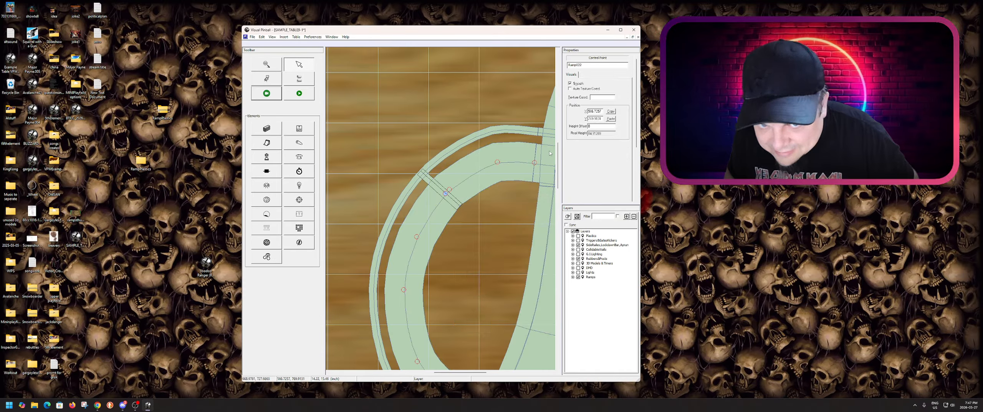
{"action": "left_click_drag", "start_coordinate": [606, 133], "coordinate": [573, 133]}
{"action": "key", "text": "ctrl+c"}
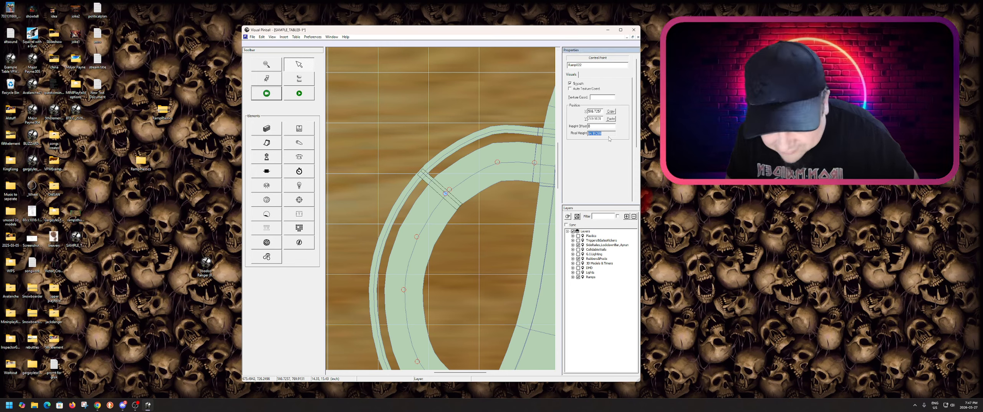
- Paste the copied control point height as the bottom height of the upper-left crosspiece
{"action": "left_click", "coordinate": [446, 192]}
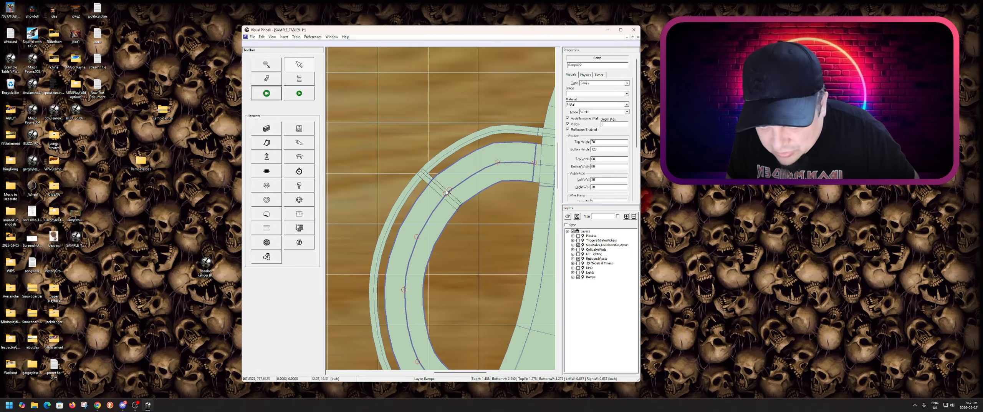
{"action": "left_click", "coordinate": [445, 194]}
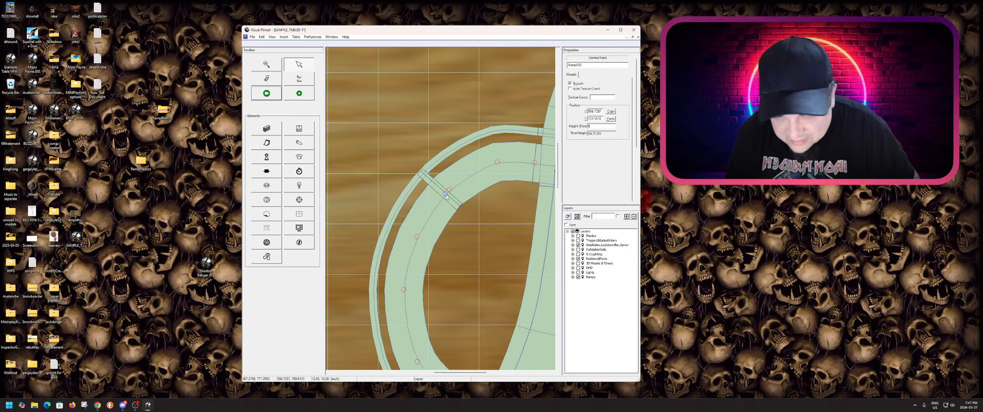
{"action": "left_click", "coordinate": [446, 196]}
{"action": "left_click", "coordinate": [448, 195]}
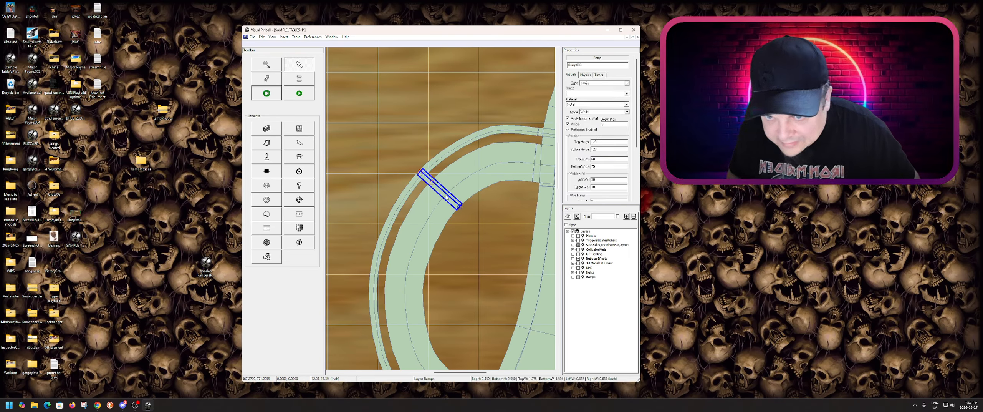
{"action": "double_click", "coordinate": [607, 150]}
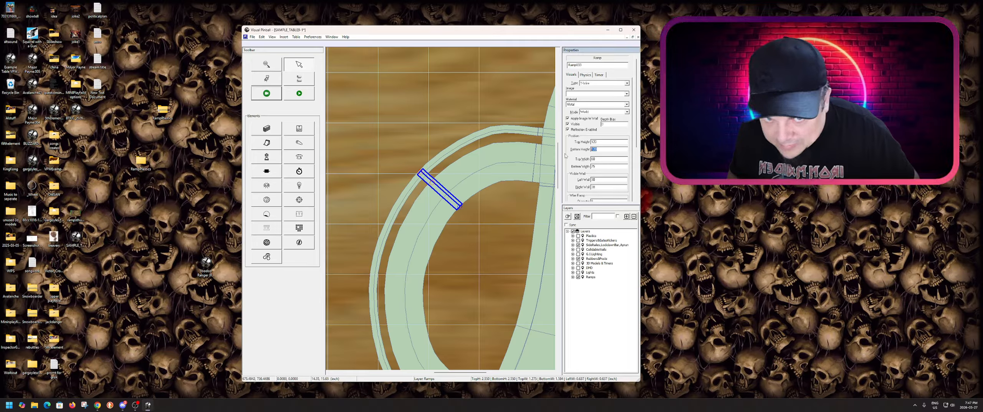
{"action": "key", "text": "ctrl+v"}
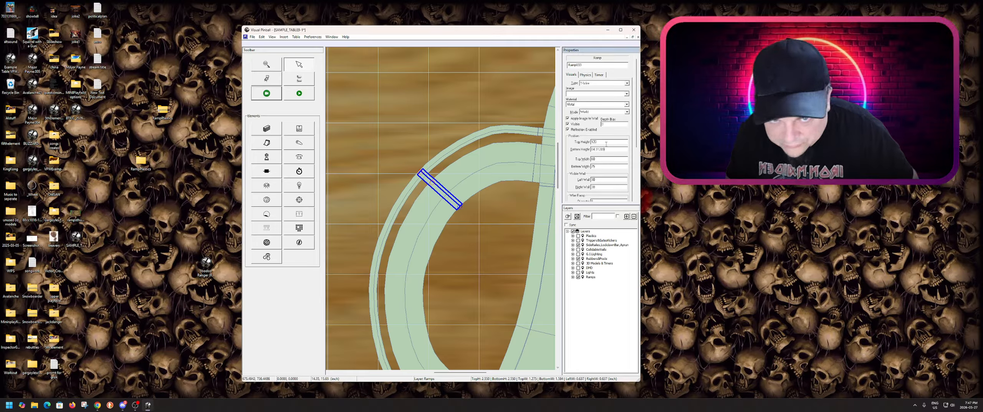
{"action": "key", "text": "shift+Tab"}
{"action": "left_click", "coordinate": [509, 204]}
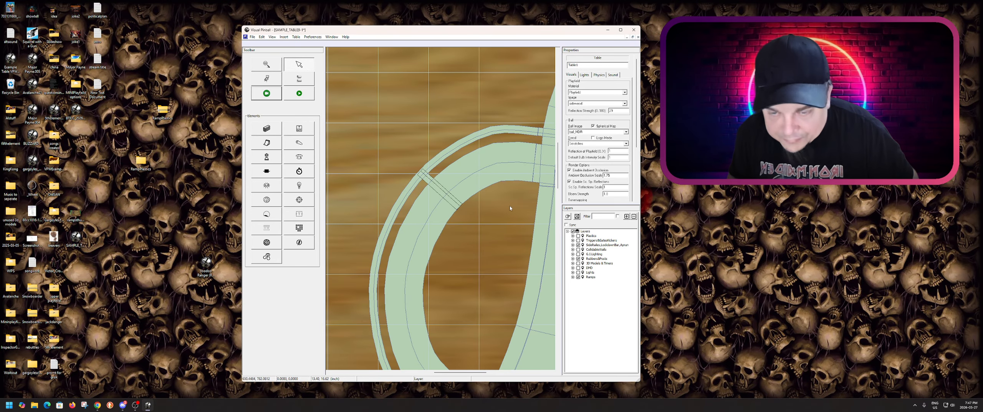
- Duplicate the lower-left crosspiece, rotate the copy and move it to the upper-right part of the circular ramp
{"action": "scroll", "coordinate": [402, 202], "scroll_direction": "down", "scroll_amount": 2}
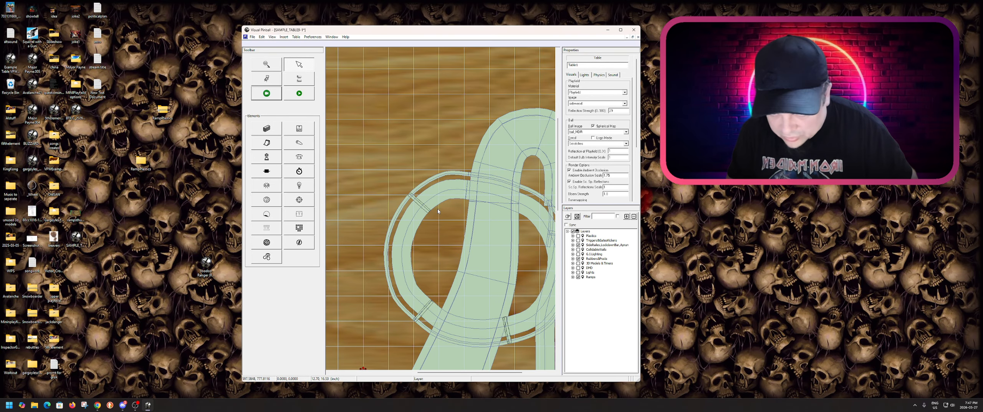
{"action": "left_click", "coordinate": [427, 310]}
{"action": "left_click_drag", "start_coordinate": [428, 307], "coordinate": [464, 223]}
{"action": "right_click", "coordinate": [463, 227]}
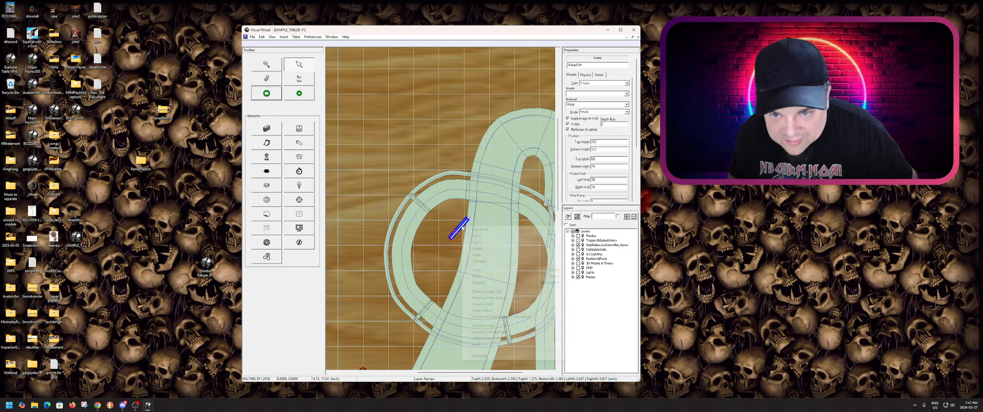
{"action": "left_click", "coordinate": [478, 248]}
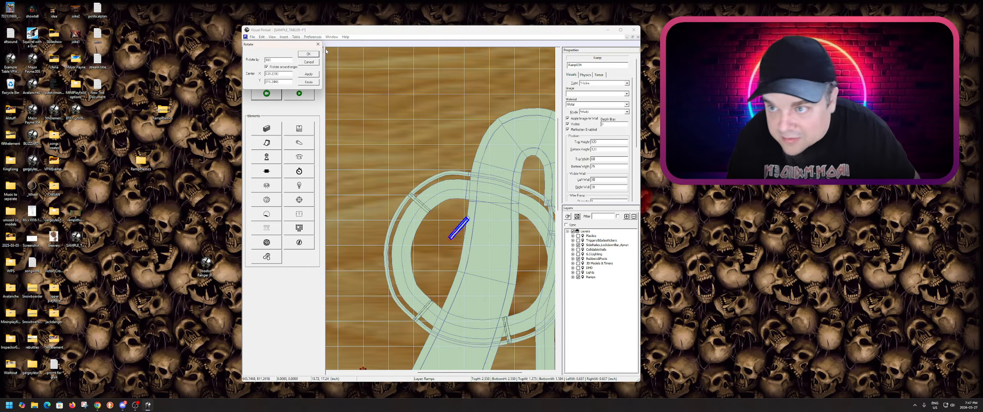
{"action": "left_click", "coordinate": [309, 53]}
{"action": "left_click_drag", "start_coordinate": [463, 232], "coordinate": [529, 209]}
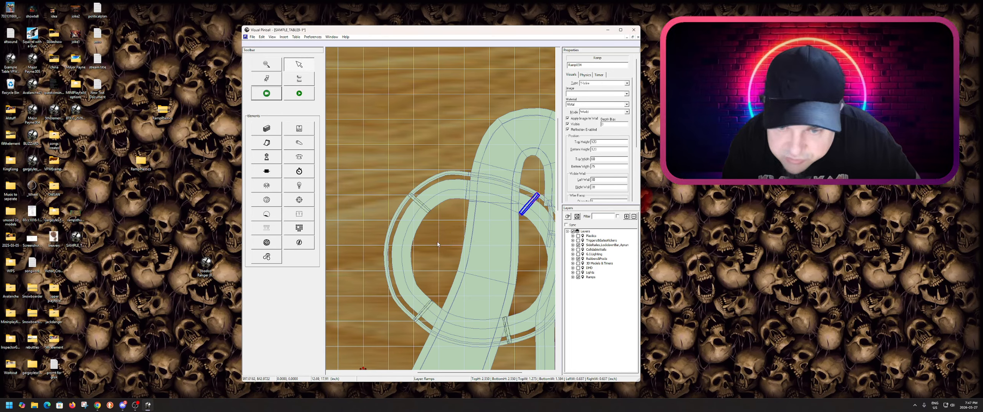
- Adjust the copied crosspiece's position so it sits across the ramp's upper-right curve
{"action": "scroll", "coordinate": [441, 244], "scroll_direction": "down", "scroll_amount": 1}
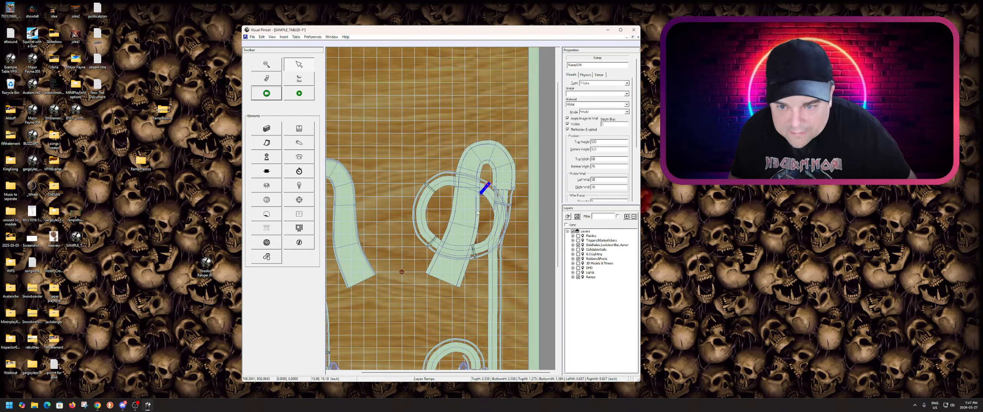
{"action": "scroll", "coordinate": [477, 212], "scroll_direction": "up", "scroll_amount": 1}
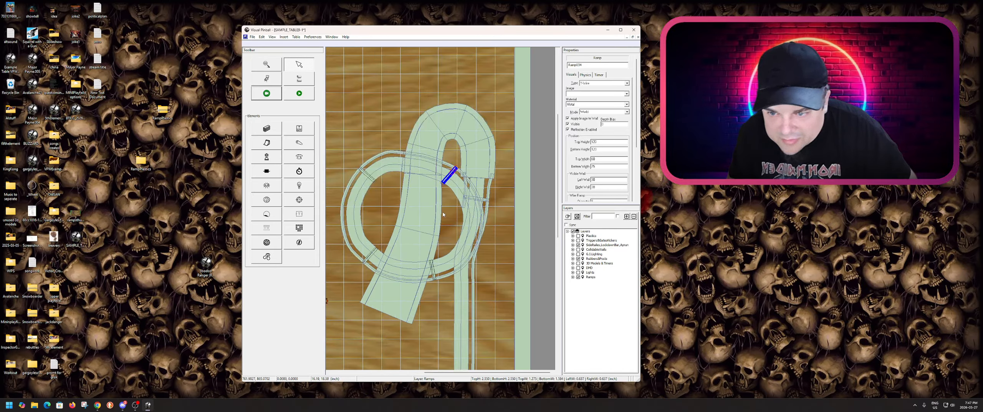
{"action": "scroll", "coordinate": [454, 192], "scroll_direction": "up", "scroll_amount": 1}
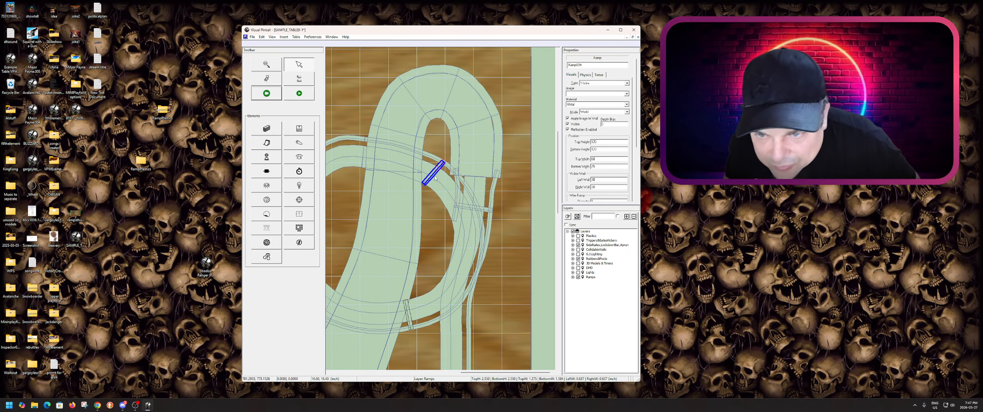
{"action": "left_click_drag", "start_coordinate": [434, 177], "coordinate": [441, 182]}
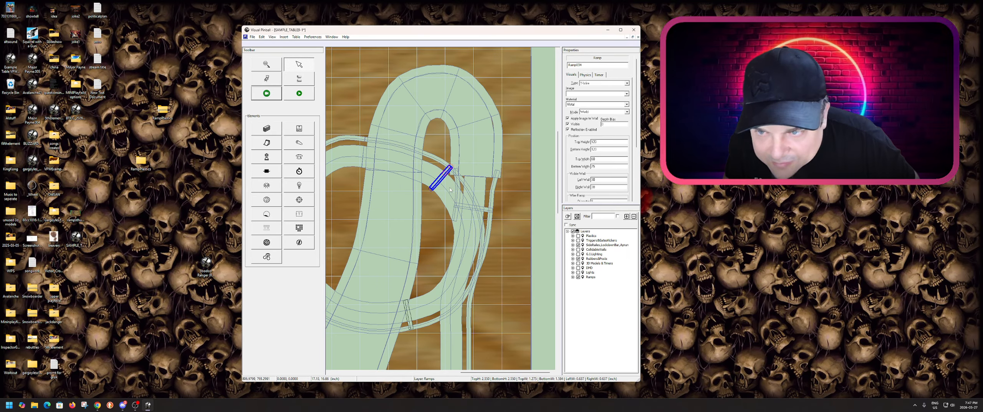
- Place a control point on the circular ramp beneath the upper-right crosspiece to check the ramp's height there
{"action": "scroll", "coordinate": [450, 189], "scroll_direction": "down", "scroll_amount": 2}
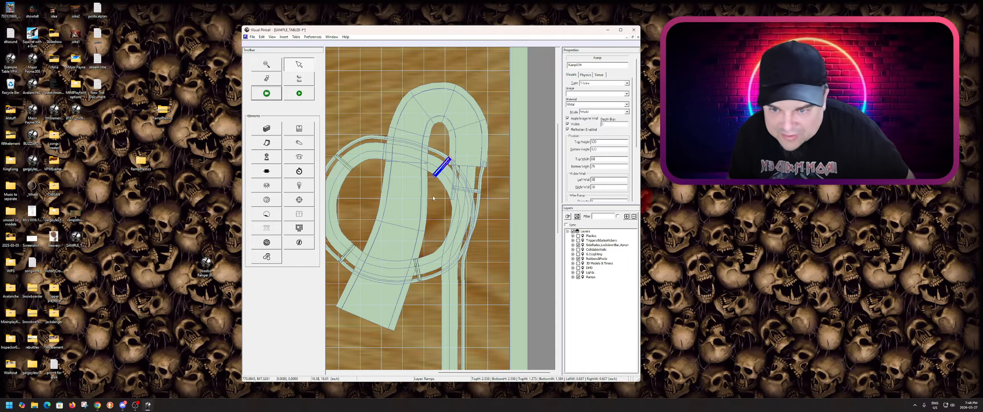
{"action": "scroll", "coordinate": [438, 212], "scroll_direction": "up", "scroll_amount": 3}
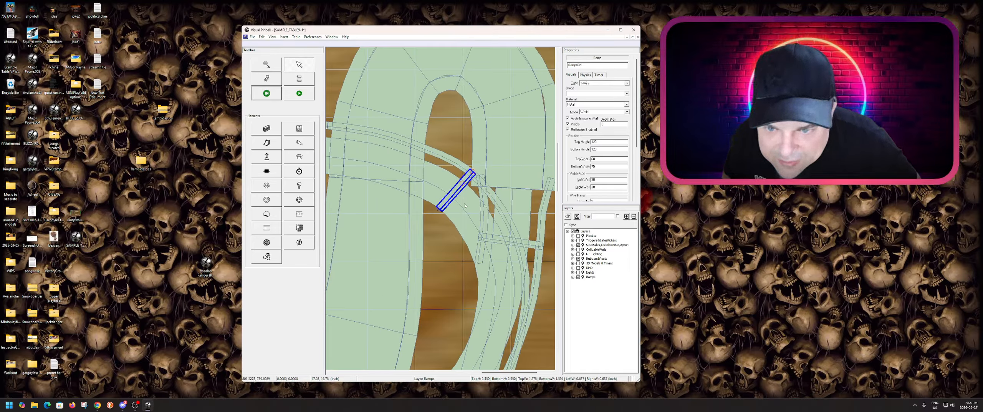
{"action": "left_click", "coordinate": [465, 205]}
{"action": "left_click", "coordinate": [450, 194]}
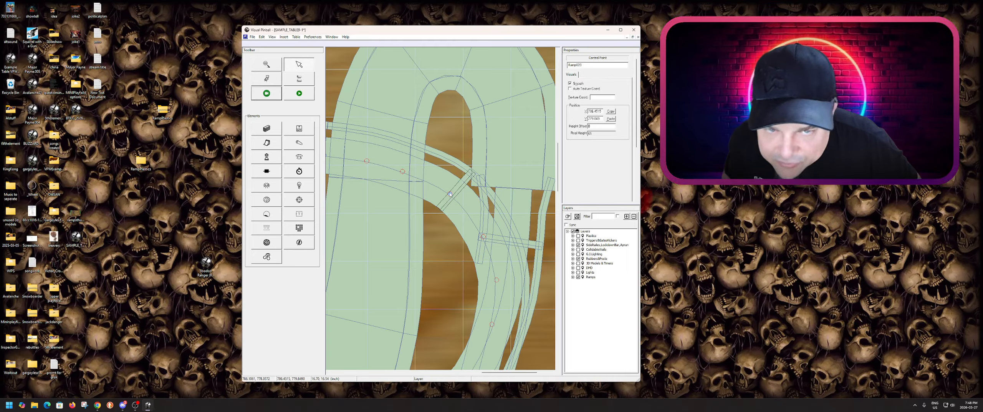
- Set both the top height and bottom height of the upper-right crosspiece to 65
{"action": "left_click", "coordinate": [456, 192]}
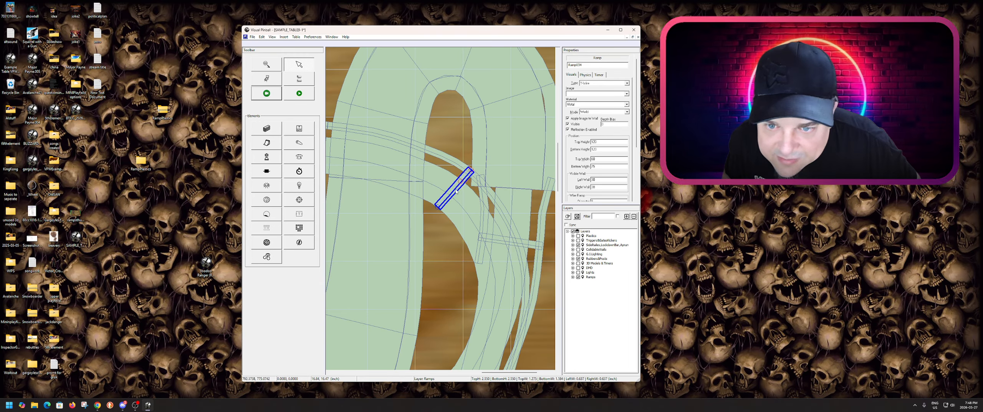
{"action": "left_click_drag", "start_coordinate": [600, 149], "coordinate": [566, 156]}
{"action": "type", "text": "65"}
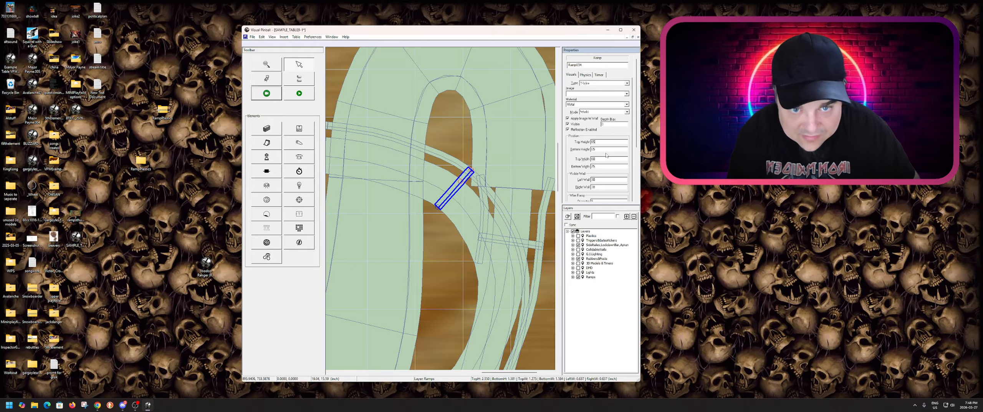
{"action": "left_click", "coordinate": [601, 150]}
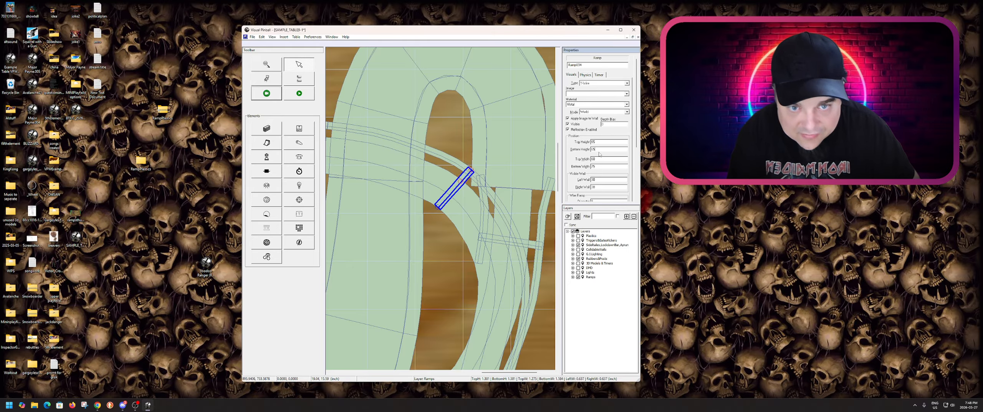
{"action": "left_click", "coordinate": [445, 226]}
{"action": "left_click", "coordinate": [449, 192]}
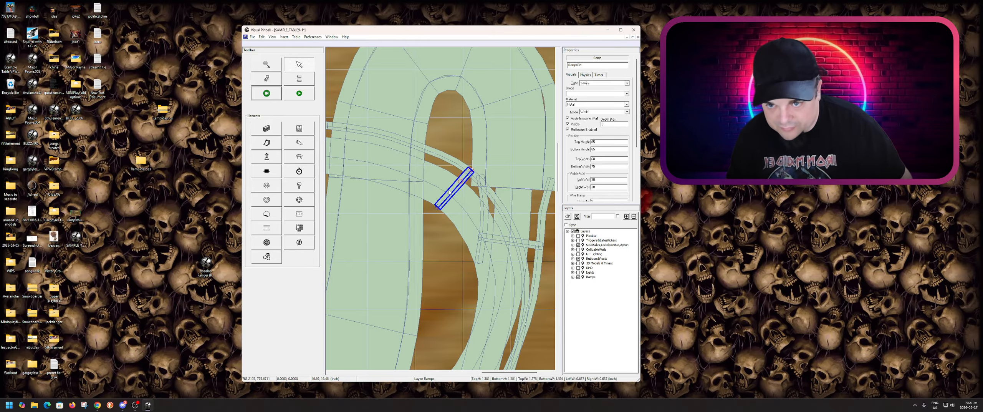
- Duplicate the upper-right crosspiece and move the copy onto the straight ramp section below the circular loop
{"action": "scroll", "coordinate": [449, 192], "scroll_direction": "down", "scroll_amount": 1}
{"action": "scroll", "coordinate": [450, 192], "scroll_direction": "down", "scroll_amount": 3}
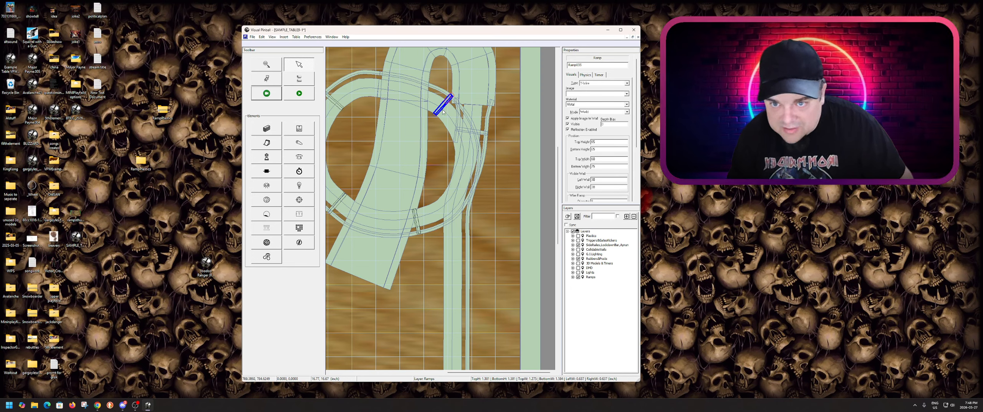
{"action": "left_click_drag", "start_coordinate": [440, 110], "coordinate": [453, 243]}
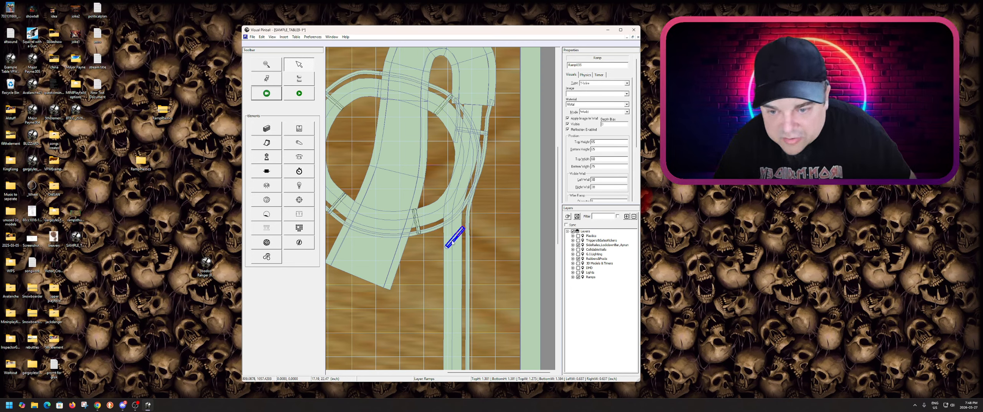
- Rotate the copied crosspiece in two passes to bring it nearly level across the straight ramp section below the circular loop
{"action": "right_click", "coordinate": [452, 241]}
{"action": "left_click", "coordinate": [473, 264]}
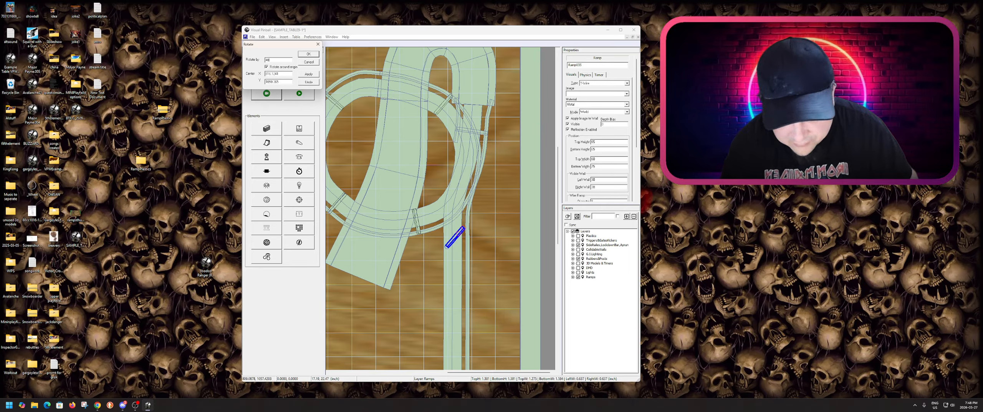
{"action": "key", "text": "Return"}
{"action": "right_click", "coordinate": [454, 236]}
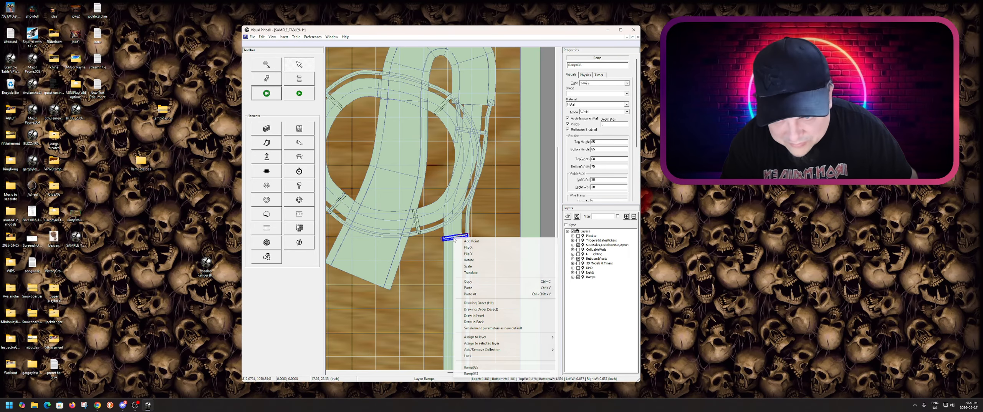
{"action": "left_click", "coordinate": [474, 259]}
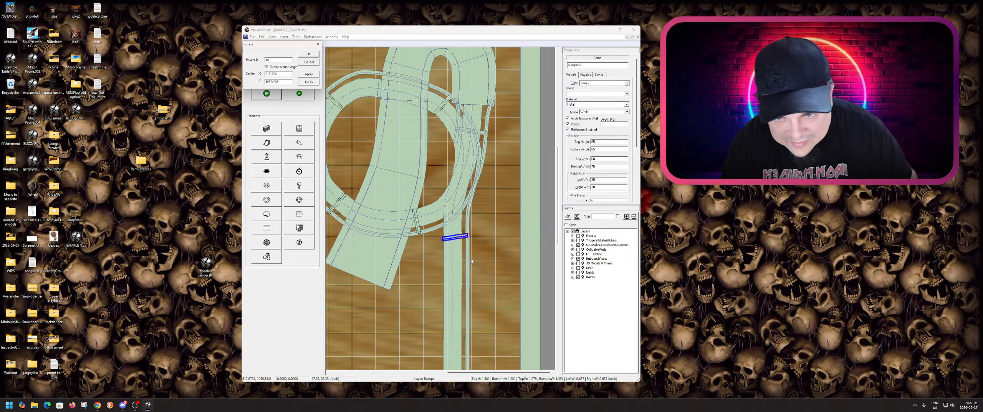
{"action": "key", "text": "Return"}
- Fine-tune the crosspiece's rotation until it is square to the straight ramp, and nudge it sideways to span the ramp and its outer rail
{"action": "scroll", "coordinate": [452, 253], "scroll_direction": "up", "scroll_amount": 2}
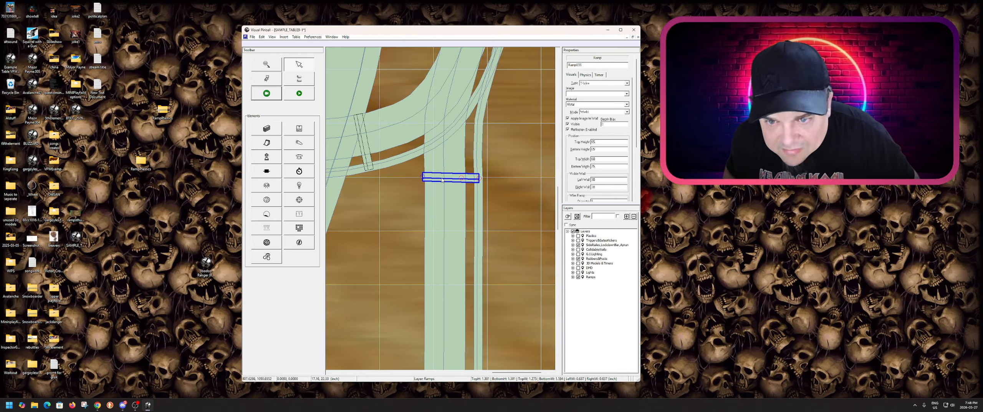
{"action": "right_click", "coordinate": [442, 180]}
{"action": "left_click", "coordinate": [456, 204]}
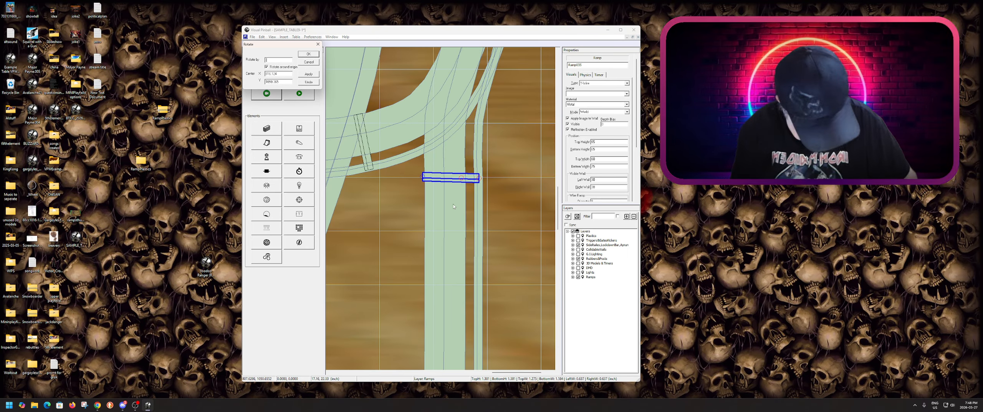
{"action": "key", "text": "Return"}
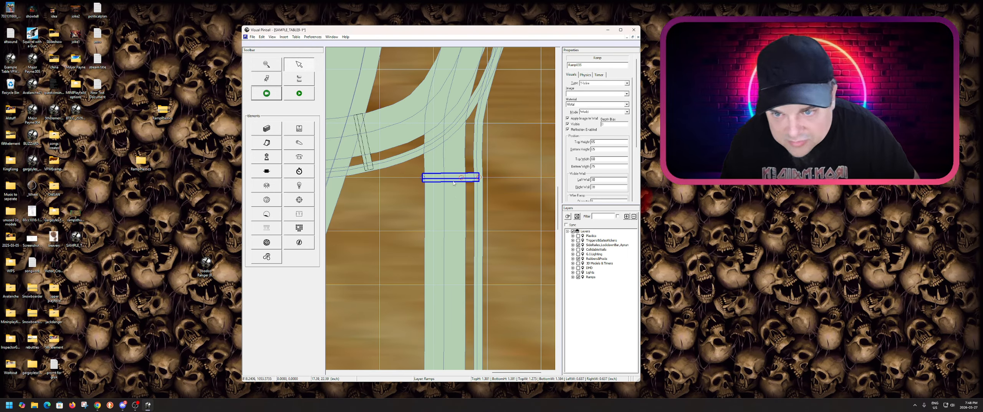
{"action": "right_click", "coordinate": [453, 176]}
{"action": "left_click", "coordinate": [460, 198]}
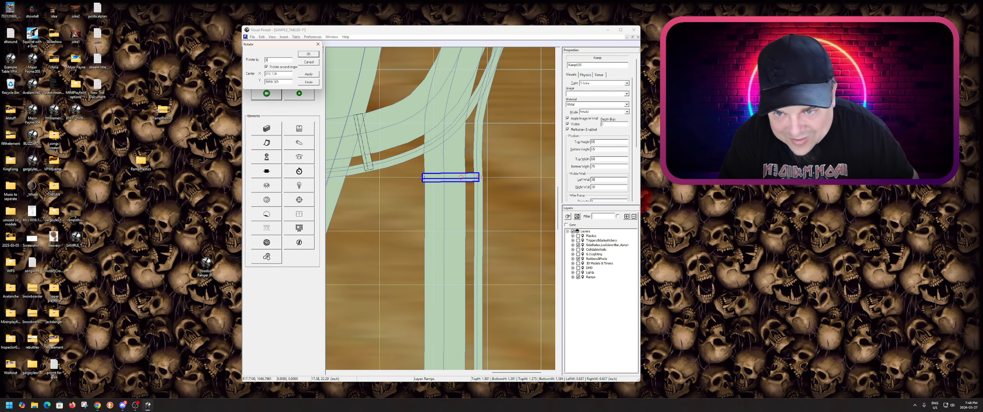
{"action": "key", "text": "Return"}
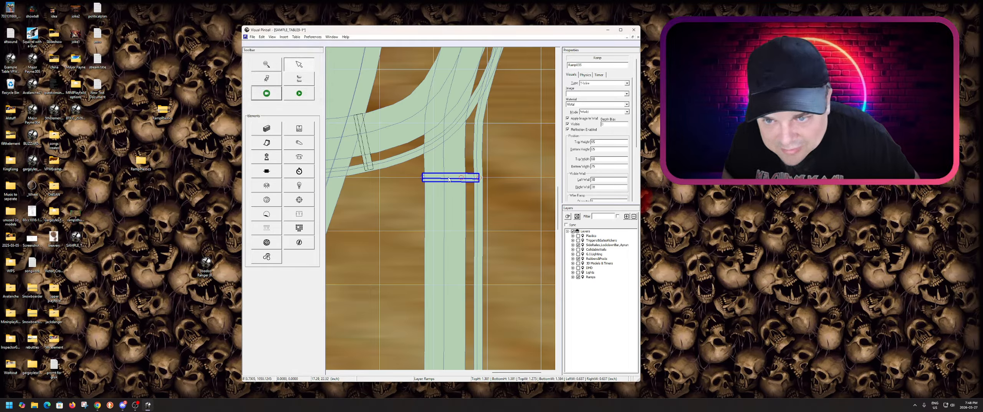
{"action": "left_click_drag", "start_coordinate": [449, 177], "coordinate": [451, 178]}
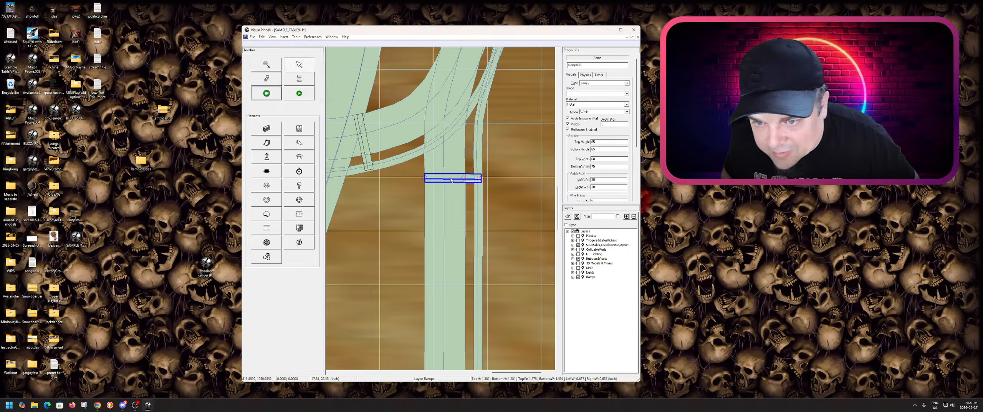
- Inspect the straight ramp and its control point near the crosspiece to check the ramp's height there
{"action": "left_click", "coordinate": [450, 190]}
{"action": "left_click", "coordinate": [445, 180]}
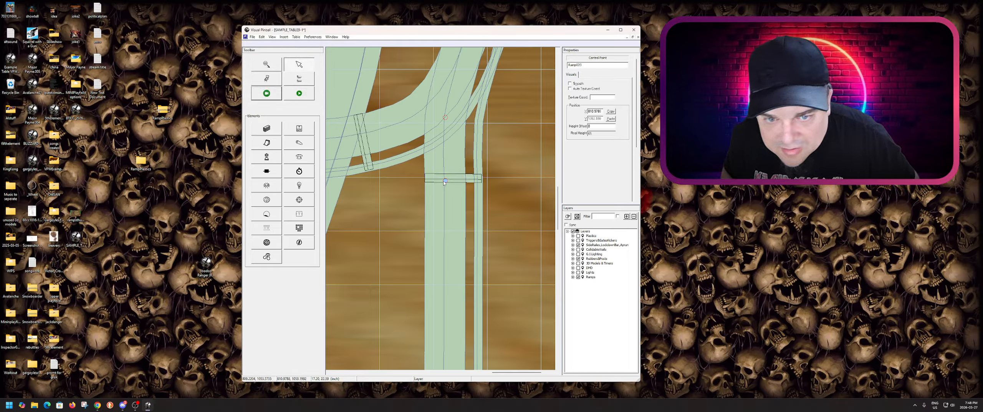
{"action": "left_click", "coordinate": [450, 213]}
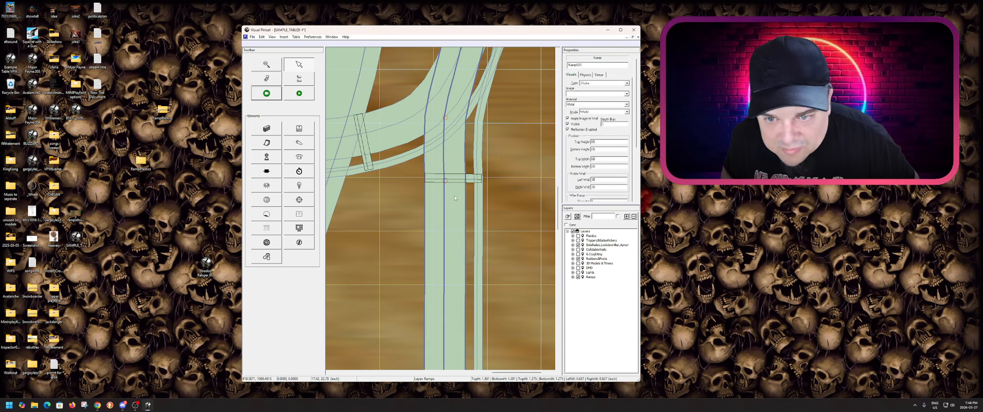
{"action": "left_click", "coordinate": [445, 117]}
{"action": "left_click", "coordinate": [453, 170]}
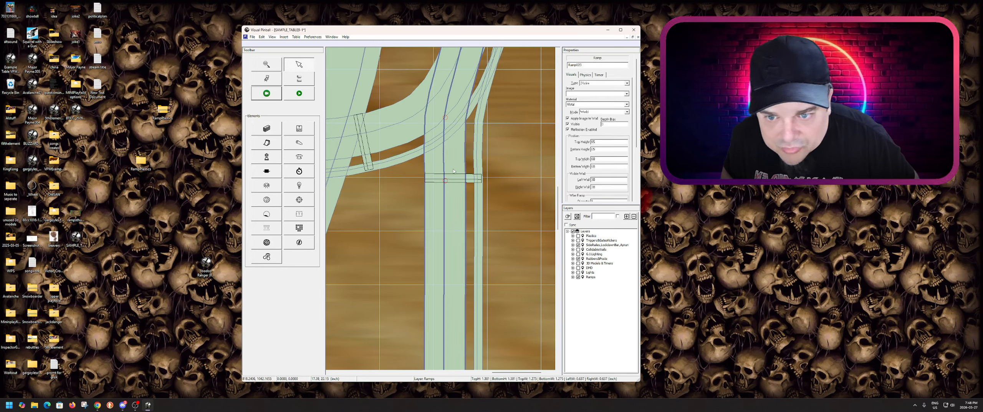
- Duplicate the level crosspiece and move the copy down the straight ramp to just above the lower spiral
{"action": "left_click", "coordinate": [455, 180]}
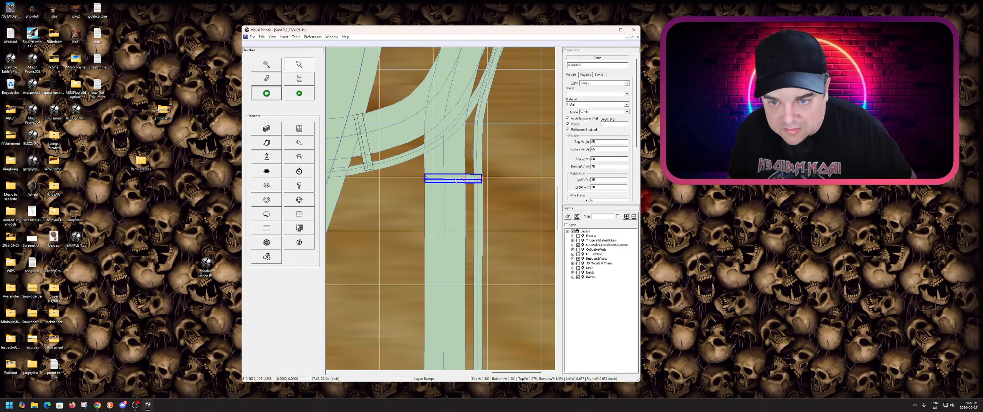
{"action": "left_click_drag", "start_coordinate": [455, 181], "coordinate": [454, 265]}
{"action": "scroll", "coordinate": [455, 217], "scroll_direction": "down", "scroll_amount": 5}
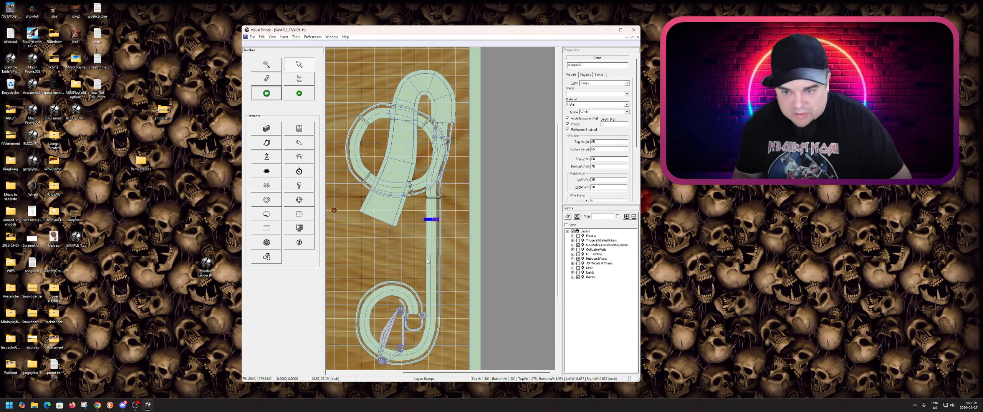
{"action": "scroll", "coordinate": [428, 260], "scroll_direction": "up", "scroll_amount": 2}
{"action": "left_click_drag", "start_coordinate": [441, 150], "coordinate": [444, 245]}
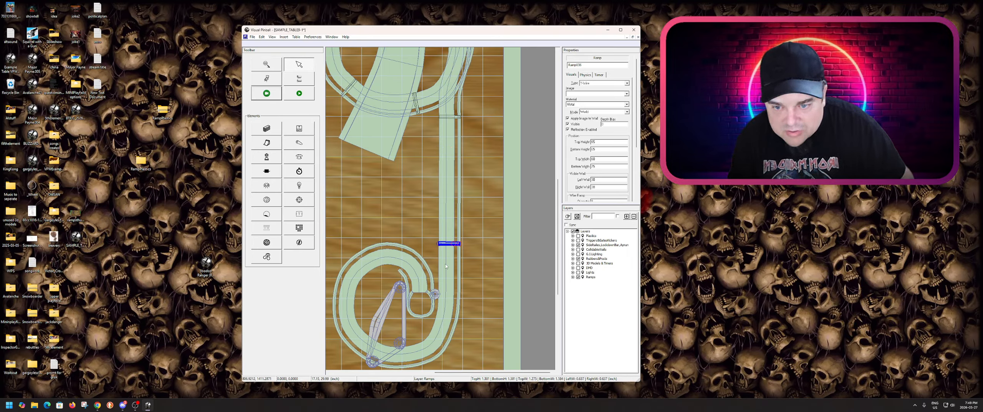
{"action": "scroll", "coordinate": [451, 295], "scroll_direction": "up", "scroll_amount": 4}
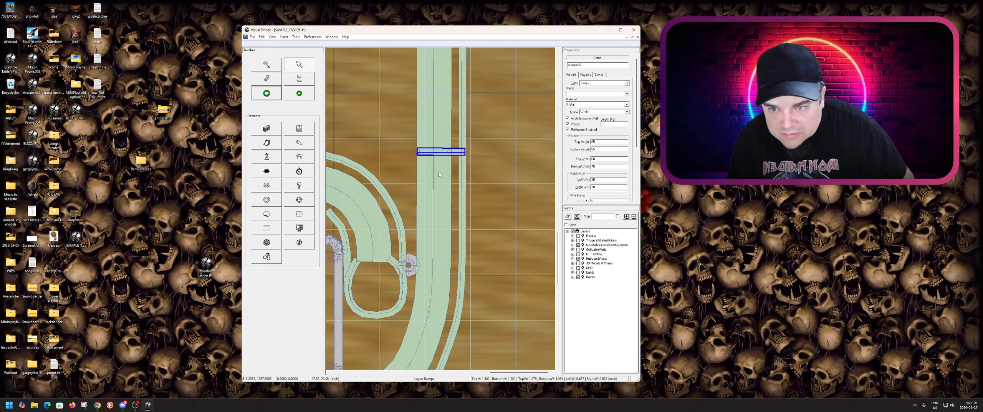
- Paste another crosspiece and move it down to where the ramp starts curving into the lower spiral
{"action": "key", "text": "ctrl+v"}
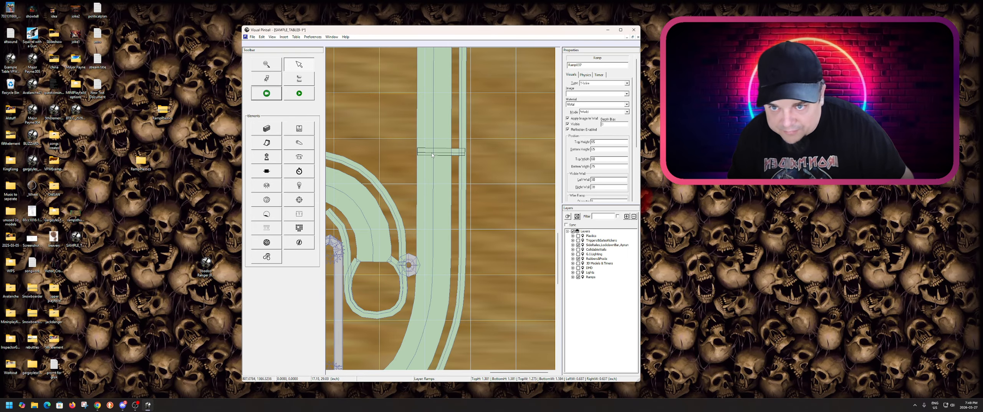
{"action": "scroll", "coordinate": [433, 155], "scroll_direction": "up", "scroll_amount": 7}
{"action": "scroll", "coordinate": [436, 178], "scroll_direction": "up", "scroll_amount": 2}
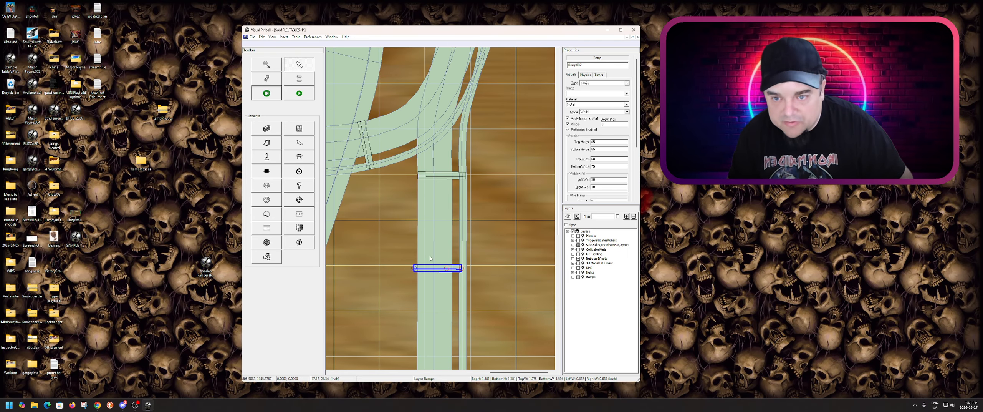
{"action": "scroll", "coordinate": [436, 188], "scroll_direction": "down", "scroll_amount": 5}
{"action": "scroll", "coordinate": [436, 199], "scroll_direction": "up", "scroll_amount": 4}
{"action": "scroll", "coordinate": [436, 200], "scroll_direction": "up", "scroll_amount": 2}
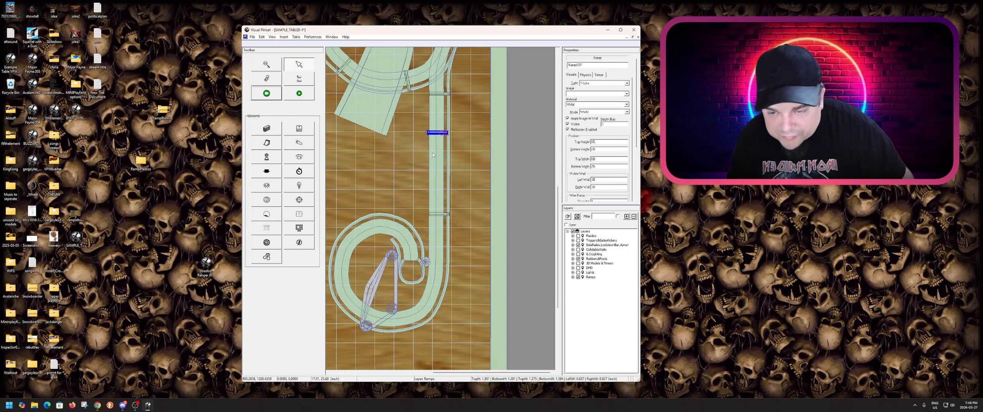
{"action": "left_click_drag", "start_coordinate": [434, 133], "coordinate": [429, 292]}
{"action": "scroll", "coordinate": [429, 293], "scroll_direction": "up", "scroll_amount": 2}
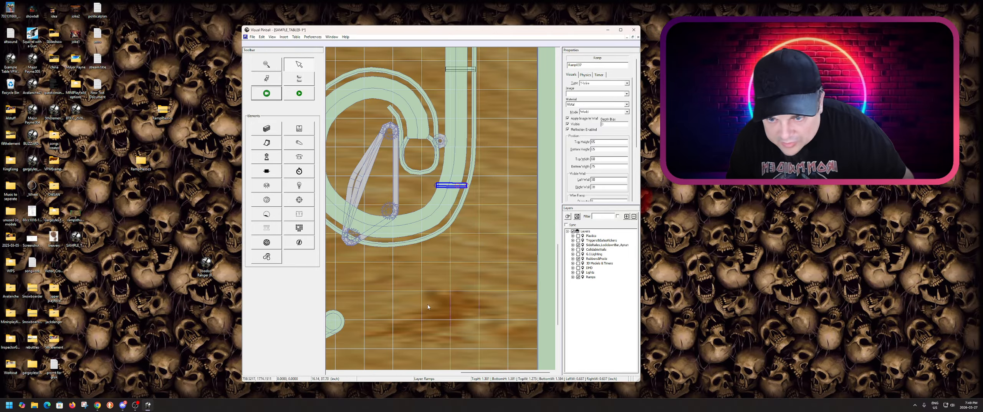
- Rotate the crosspiece on the lower spiral's right-hand curve to follow the bend, and nudge it across the ramp and outer rail
{"action": "right_click", "coordinate": [452, 185]}
{"action": "left_click", "coordinate": [465, 210]}
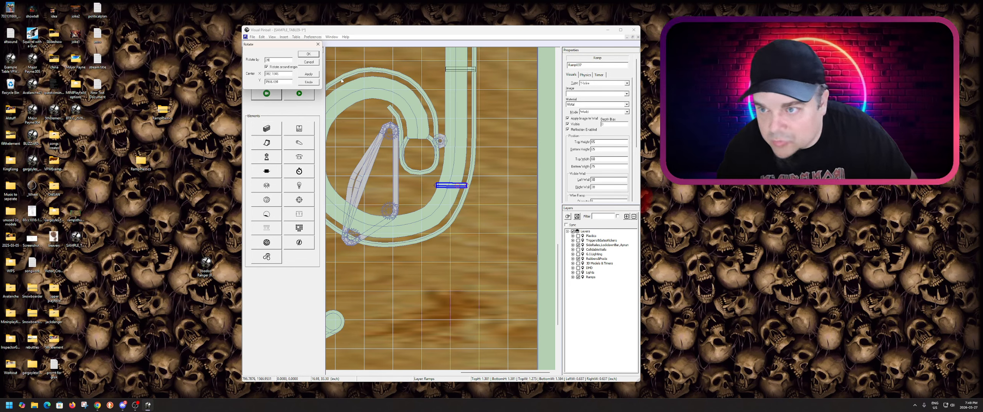
{"action": "left_click", "coordinate": [313, 54]}
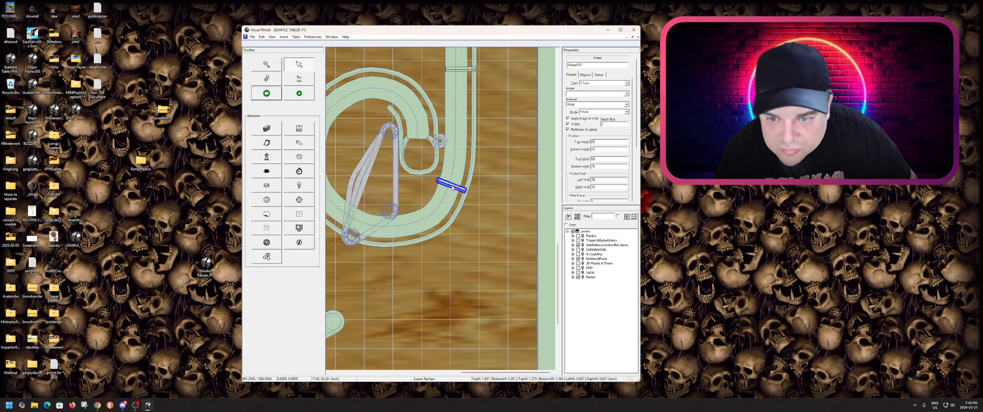
{"action": "left_click_drag", "start_coordinate": [448, 183], "coordinate": [453, 189]}
{"action": "left_click", "coordinate": [479, 230]}
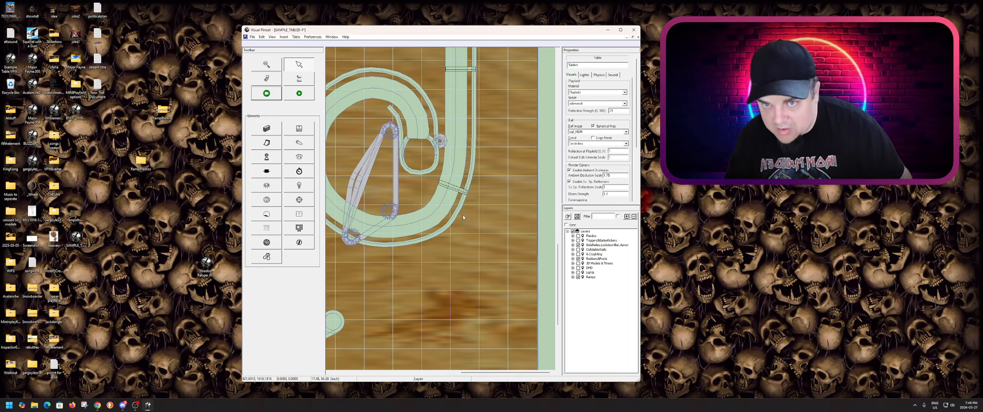
- Paste another crosspiece and move the copy onto the bottom of the lower spiral ramp
{"action": "left_click", "coordinate": [460, 192]}
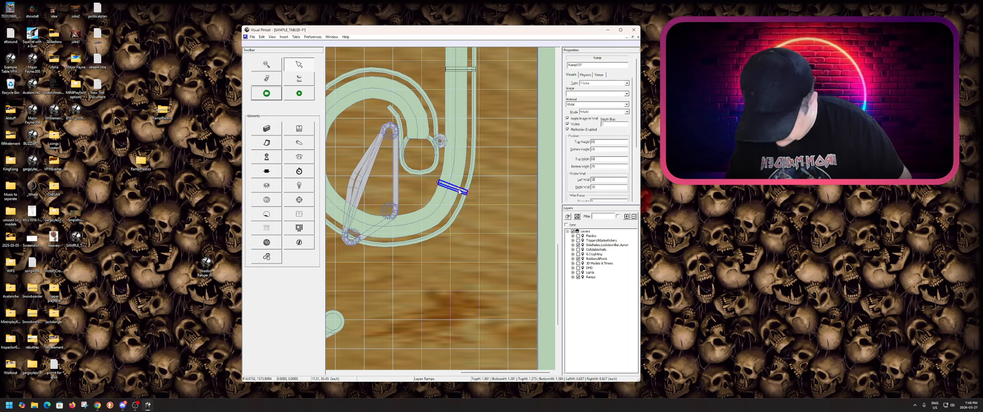
{"action": "left_click", "coordinate": [473, 192]}
{"action": "left_click", "coordinate": [446, 187]}
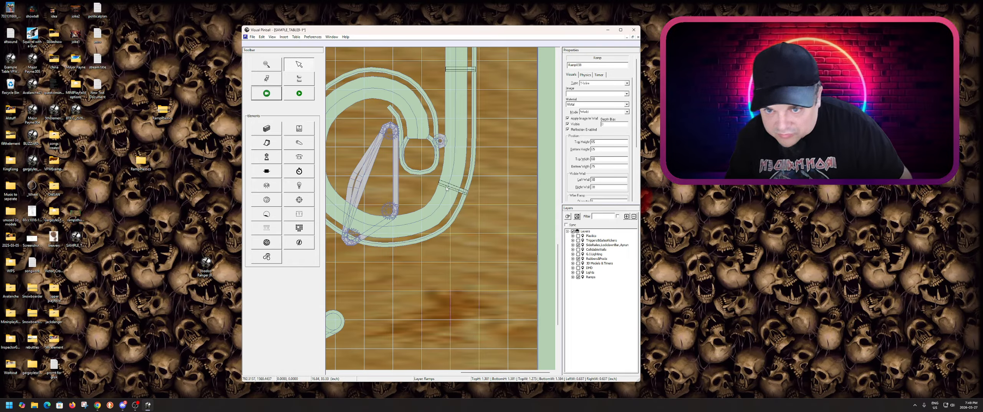
{"action": "left_click", "coordinate": [451, 187]}
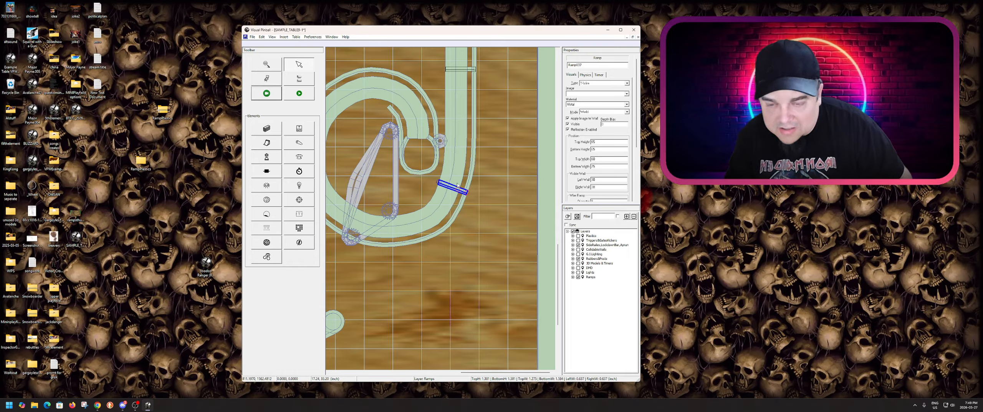
{"action": "scroll", "coordinate": [468, 173], "scroll_direction": "up", "scroll_amount": 5}
{"action": "left_click_drag", "start_coordinate": [462, 94], "coordinate": [438, 320]}
{"action": "scroll", "coordinate": [482, 161], "scroll_direction": "down", "scroll_amount": 3}
{"action": "scroll", "coordinate": [483, 162], "scroll_direction": "down", "scroll_amount": 2}
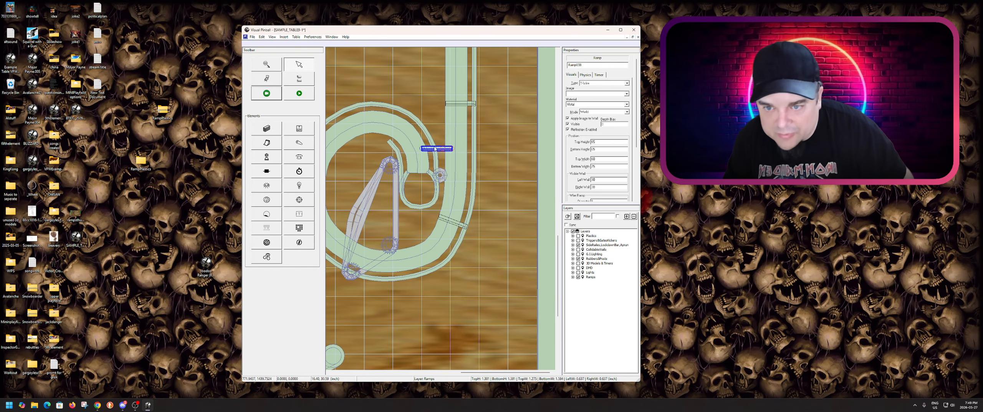
{"action": "left_click_drag", "start_coordinate": [435, 149], "coordinate": [395, 253]}
- Rotate the new crosspiece upright and move it to the lower-left part of the spiral ramp
{"action": "right_click", "coordinate": [396, 252]}
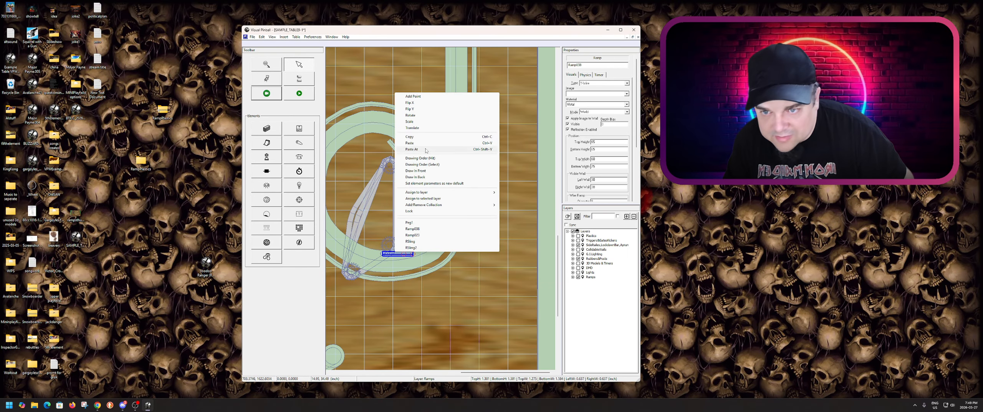
{"action": "left_click", "coordinate": [423, 115]}
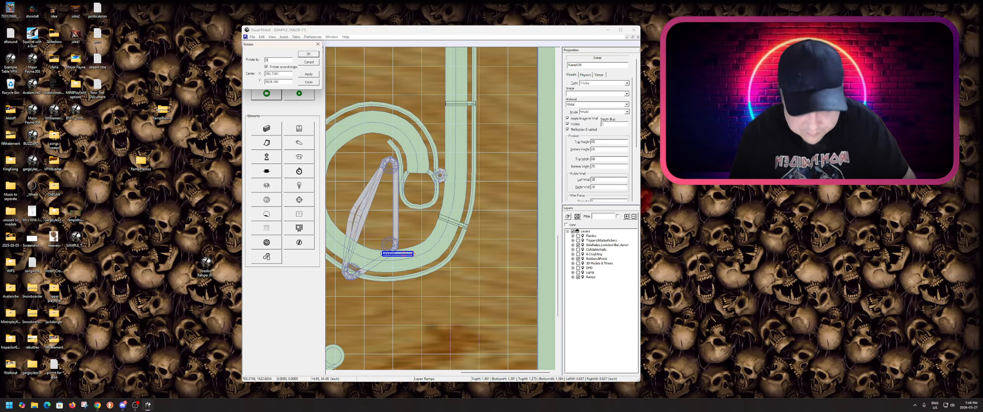
{"action": "left_click", "coordinate": [316, 55]}
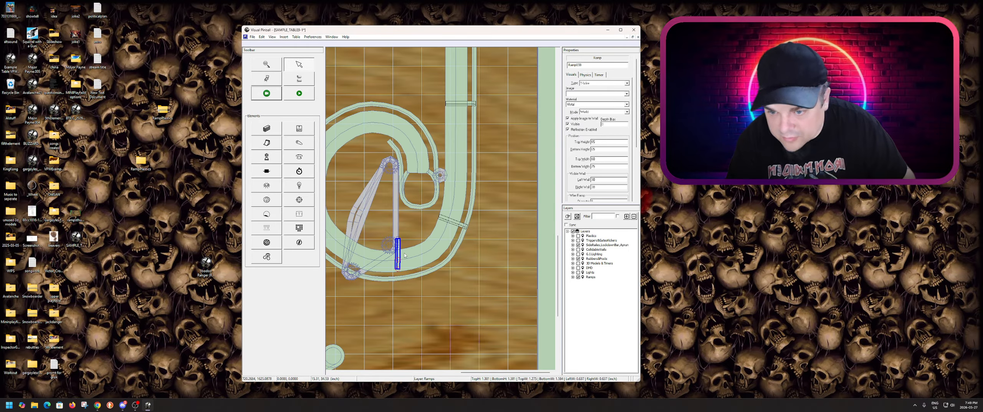
{"action": "left_click_drag", "start_coordinate": [399, 254], "coordinate": [347, 256]}
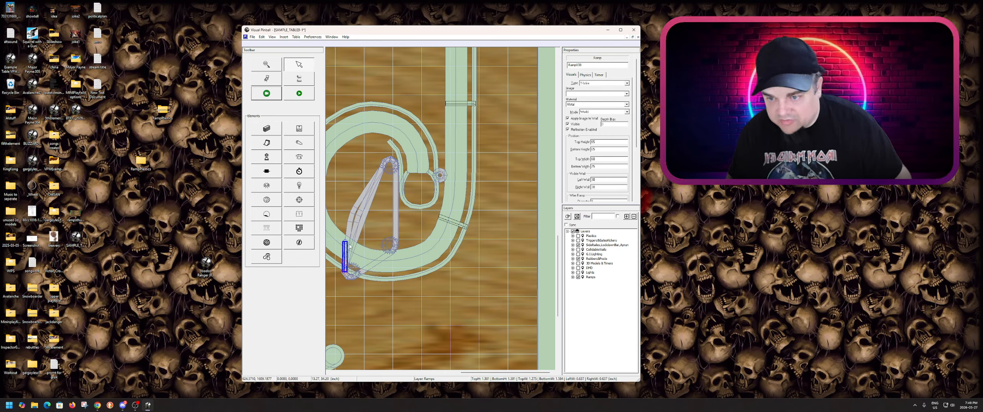
{"action": "scroll", "coordinate": [349, 242], "scroll_direction": "up", "scroll_amount": 3}
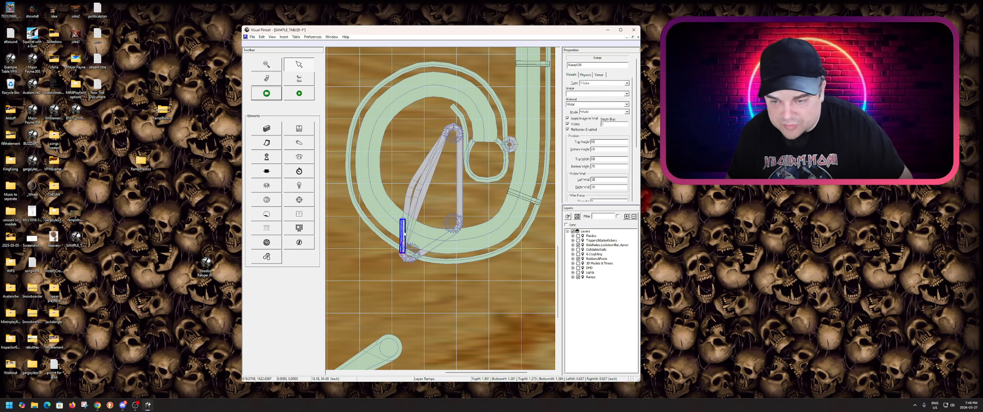
- Nudge the upright crosspiece across the spiral's lower-left curve and rotate it by 20 degrees
{"action": "left_click_drag", "start_coordinate": [404, 233], "coordinate": [409, 234]}
{"action": "right_click", "coordinate": [408, 234]}
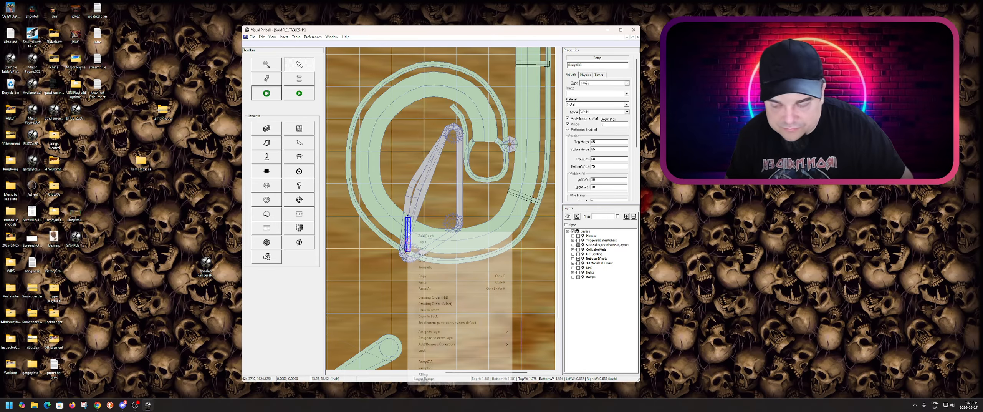
{"action": "left_click", "coordinate": [432, 257]}
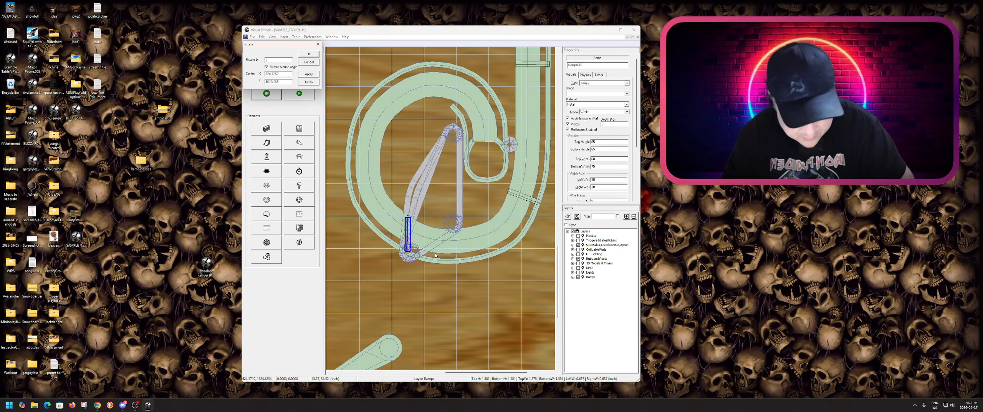
{"action": "type", "text": "20"}
{"action": "key", "text": "Return"}
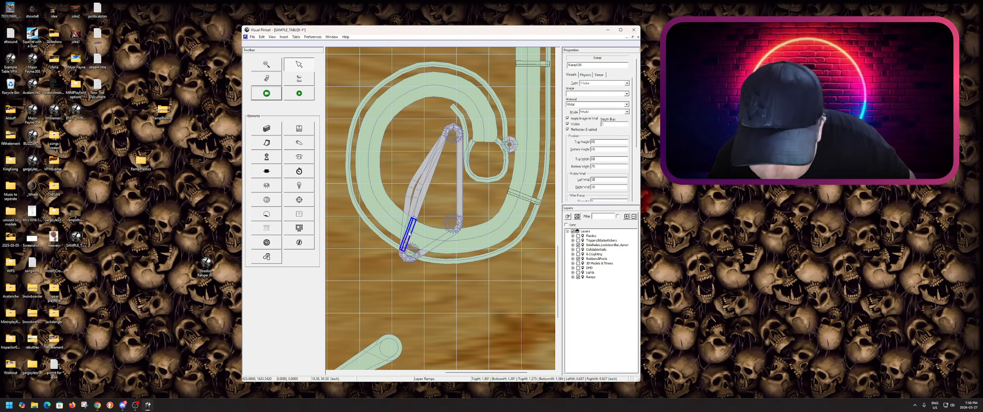
- Shift the tilted crosspiece along the lower spiral's bottom curve so it spans the ramp and outer rail
{"action": "left_click_drag", "start_coordinate": [410, 233], "coordinate": [429, 242]}
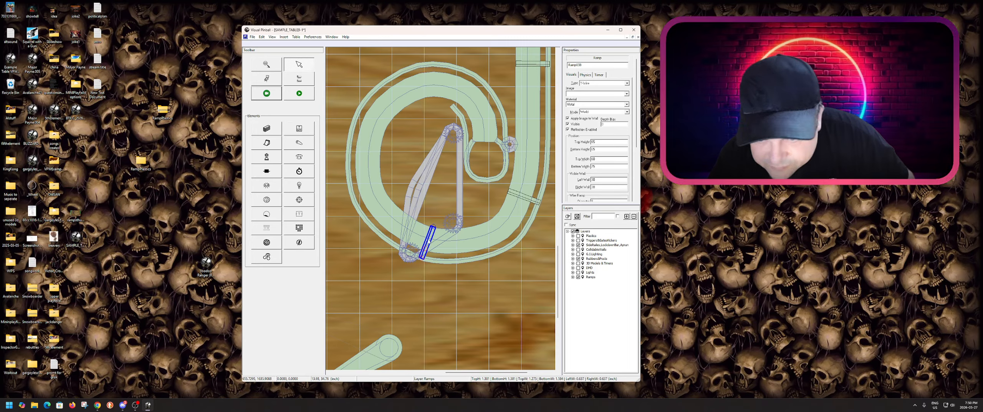
{"action": "left_click_drag", "start_coordinate": [429, 242], "coordinate": [428, 241]}
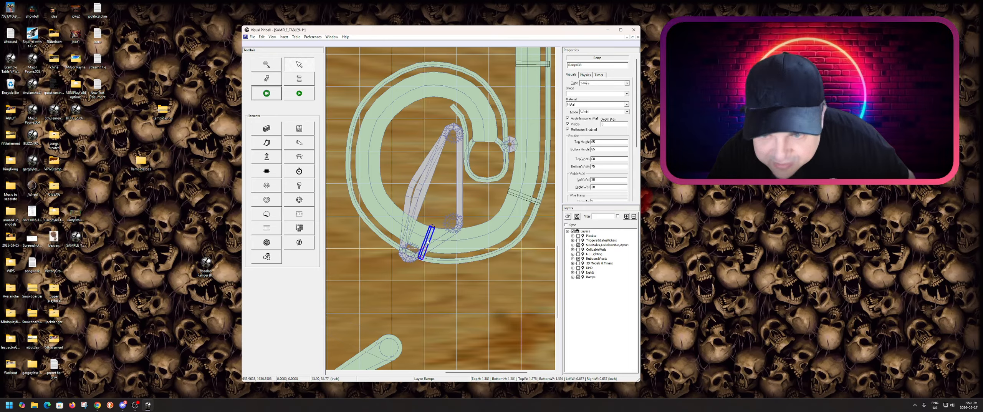
{"action": "scroll", "coordinate": [467, 244], "scroll_direction": "down", "scroll_amount": 2}
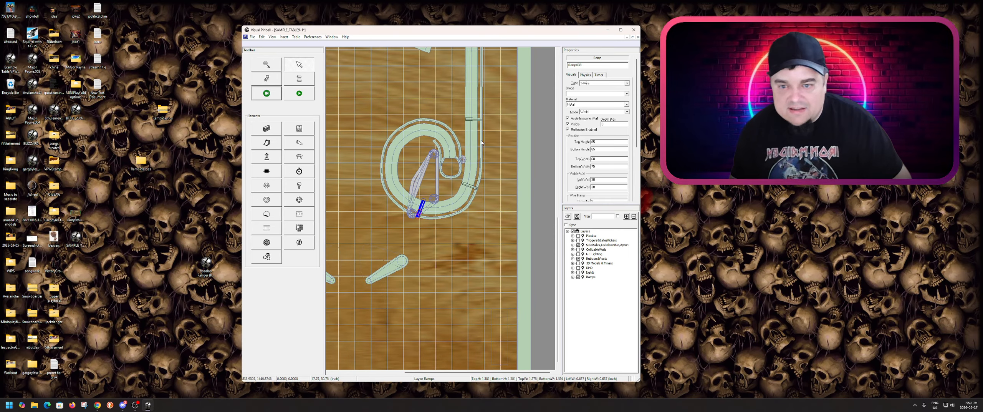
- Move the lower crosspiece on the straight ramp section slightly up toward the circular ramp
{"action": "scroll", "coordinate": [481, 143], "scroll_direction": "up", "scroll_amount": 5}
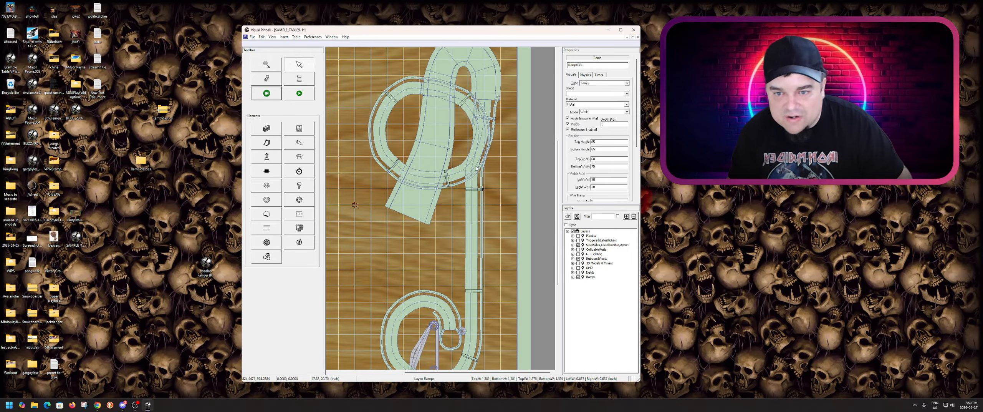
{"action": "scroll", "coordinate": [451, 169], "scroll_direction": "down", "scroll_amount": 2}
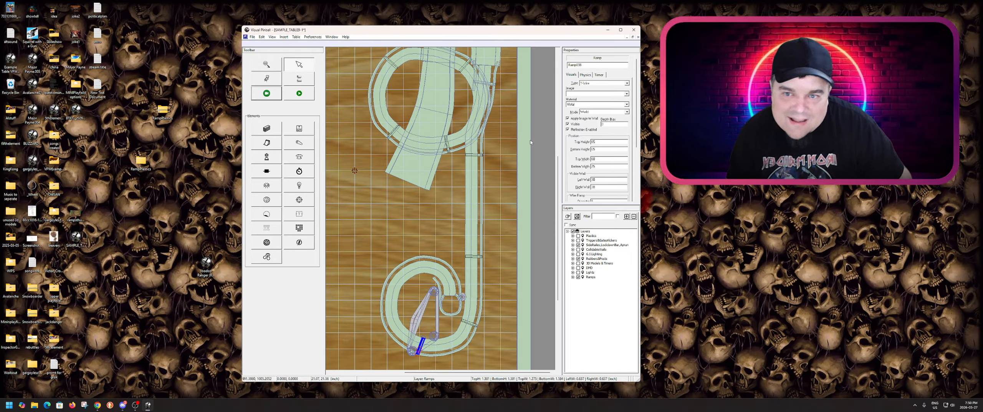
{"action": "scroll", "coordinate": [456, 176], "scroll_direction": "down", "scroll_amount": 5}
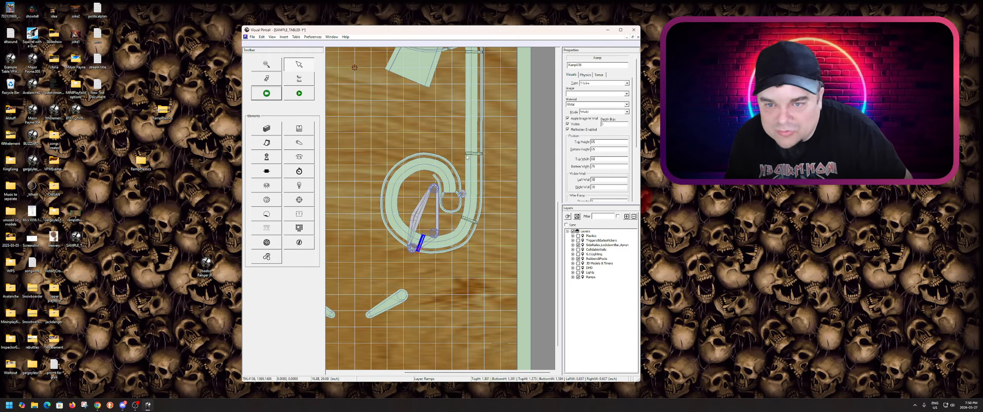
{"action": "scroll", "coordinate": [467, 156], "scroll_direction": "up", "scroll_amount": 5}
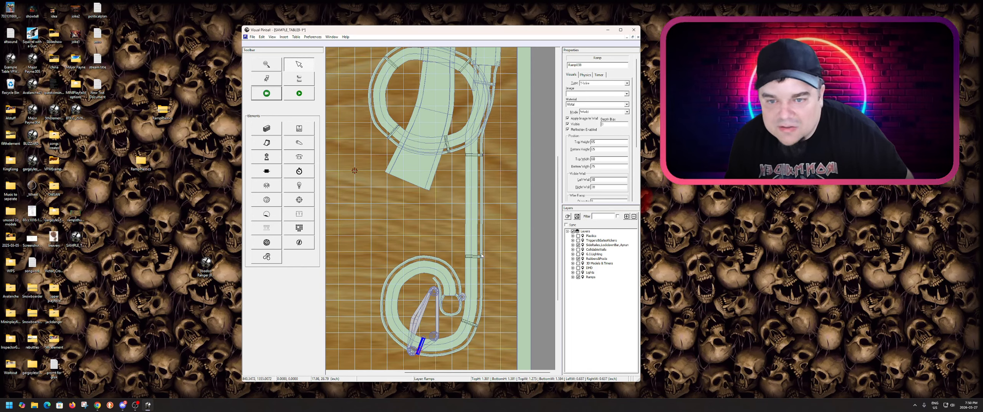
{"action": "left_click", "coordinate": [477, 257]}
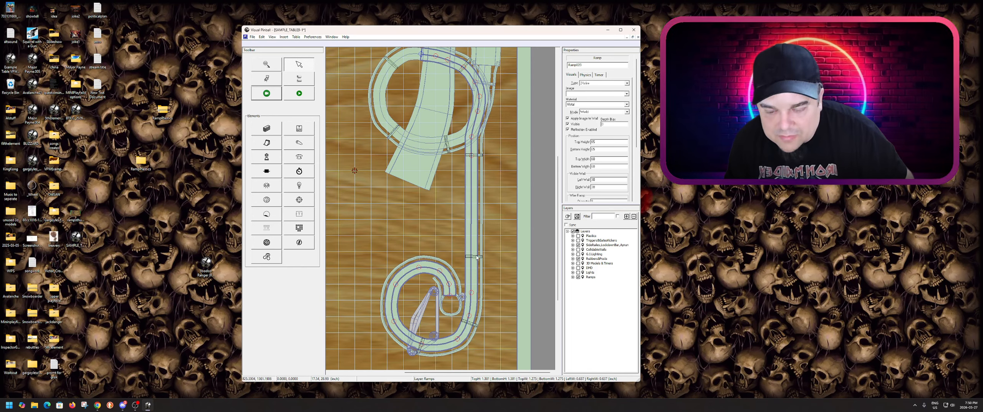
{"action": "left_click_drag", "start_coordinate": [475, 257], "coordinate": [475, 247]}
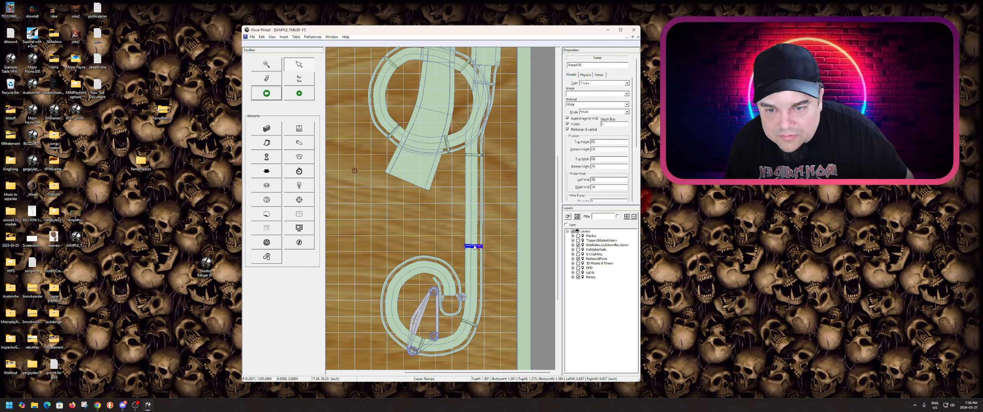
{"action": "left_click", "coordinate": [492, 243]}
- Paste another level crosspiece on the straight ramp and move the copy to the lower spiral's upper-left curve
{"action": "scroll", "coordinate": [501, 228], "scroll_direction": "up", "scroll_amount": 2}
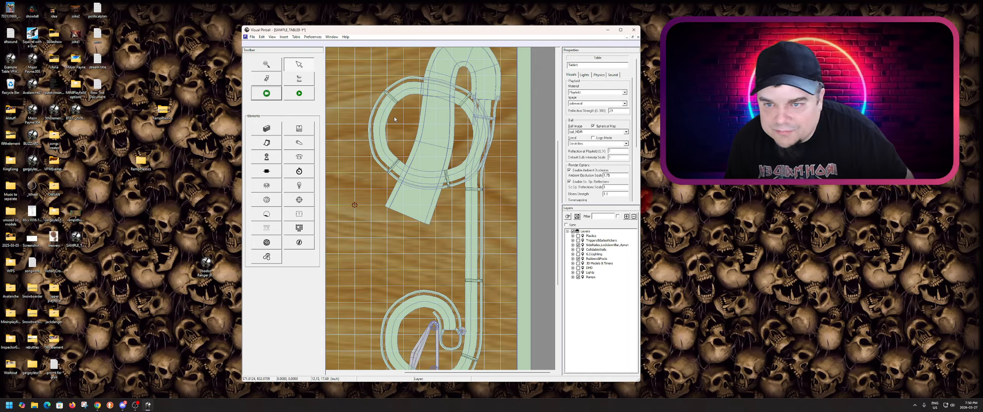
{"action": "scroll", "coordinate": [448, 196], "scroll_direction": "down", "scroll_amount": 4}
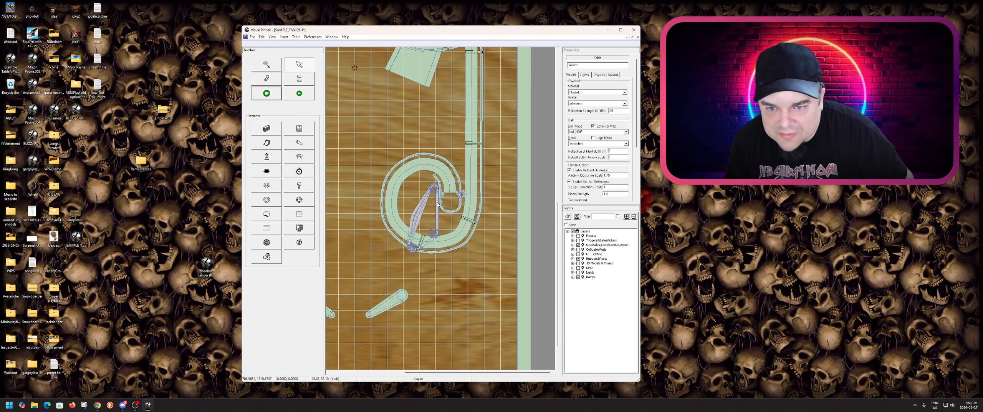
{"action": "left_click", "coordinate": [423, 241]}
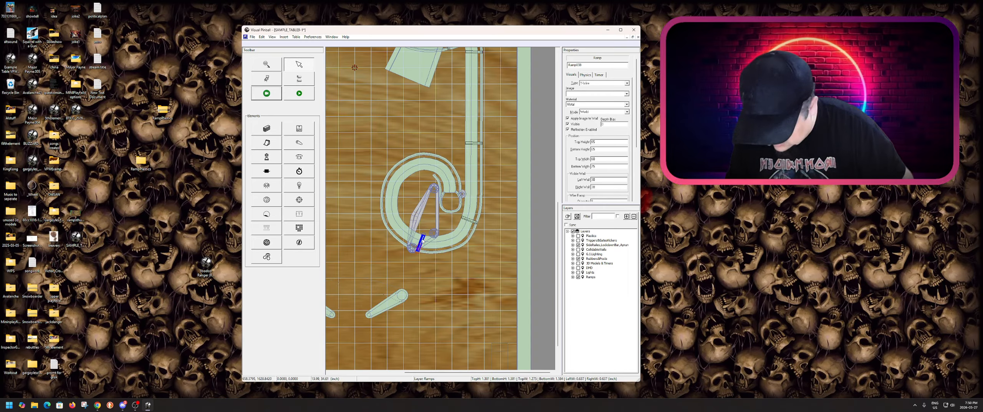
{"action": "left_click", "coordinate": [470, 52]}
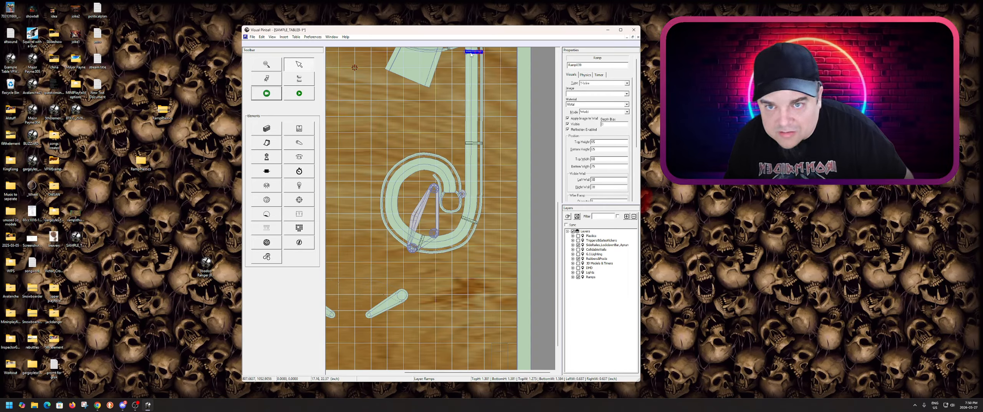
{"action": "left_click", "coordinate": [463, 72]}
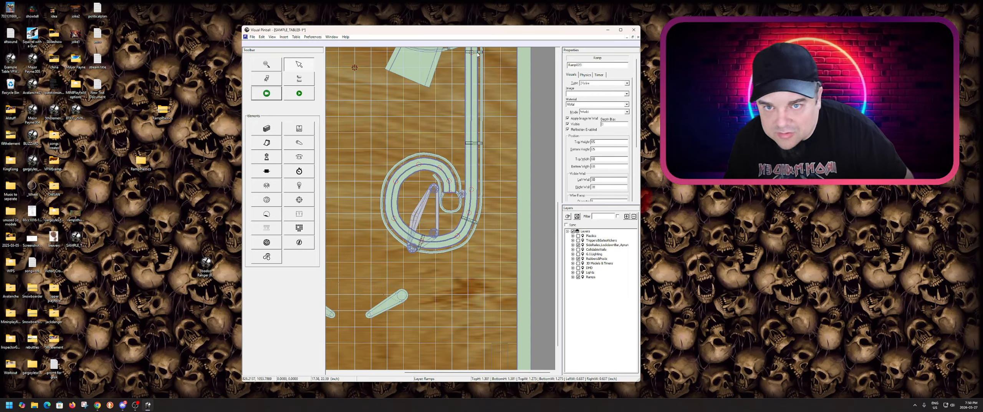
{"action": "left_click_drag", "start_coordinate": [476, 54], "coordinate": [405, 182]}
- Rotate the new crosspiece to follow the lower spiral's upper-left bend and nudge it across the ramp and outer rail
{"action": "right_click", "coordinate": [400, 182]}
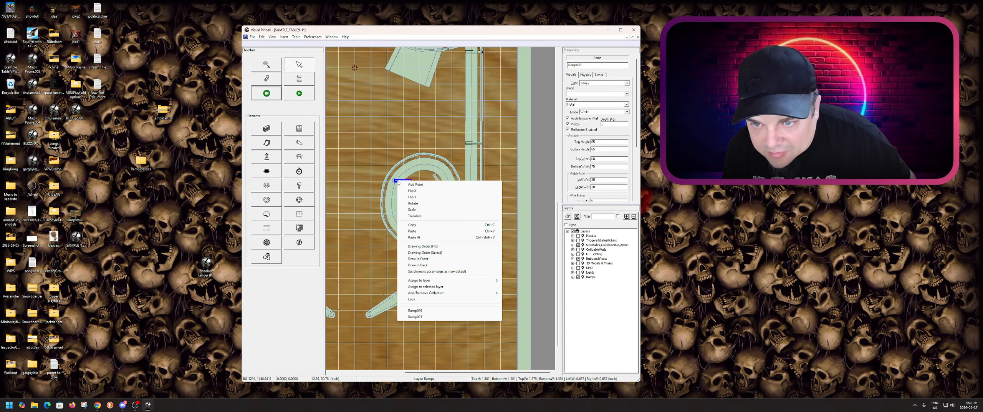
{"action": "left_click", "coordinate": [413, 203]}
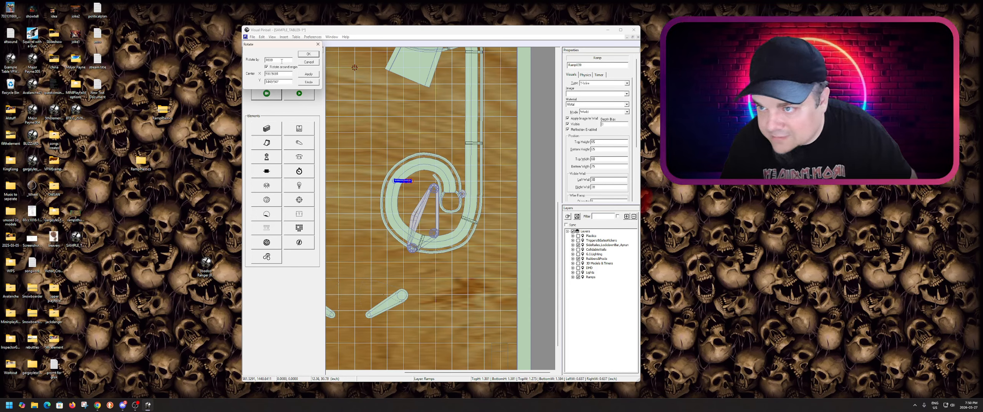
{"action": "left_click_drag", "start_coordinate": [281, 61], "coordinate": [256, 62]}
{"action": "type", "text": "1"}
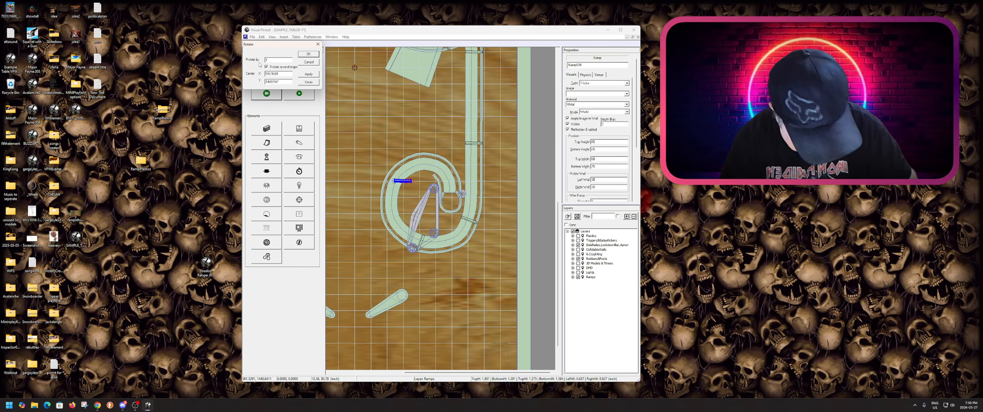
{"action": "key", "text": "Return"}
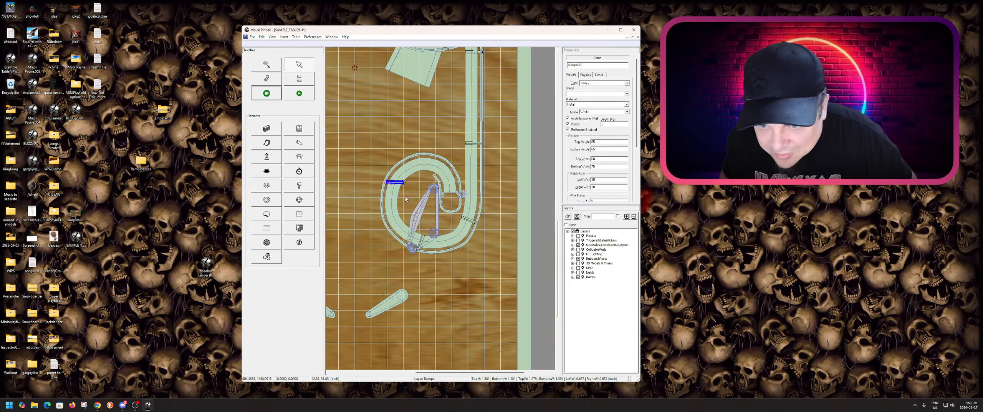
{"action": "scroll", "coordinate": [436, 202], "scroll_direction": "up", "scroll_amount": 1}
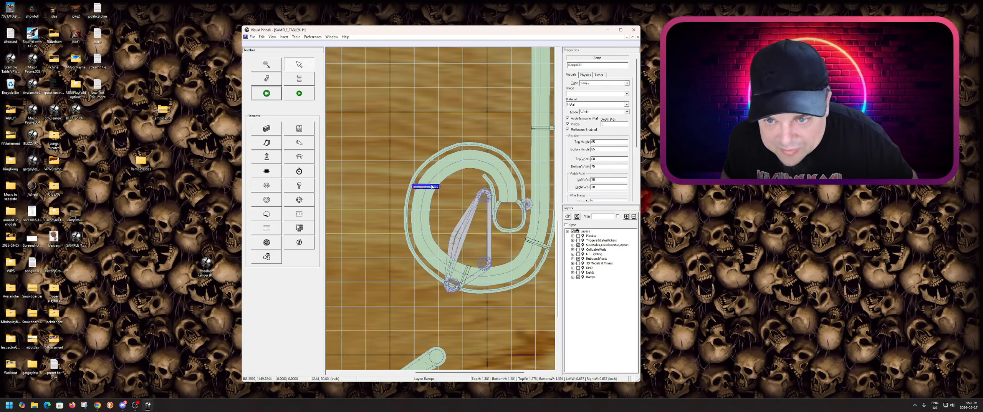
{"action": "right_click", "coordinate": [432, 187]}
{"action": "left_click", "coordinate": [456, 209]}
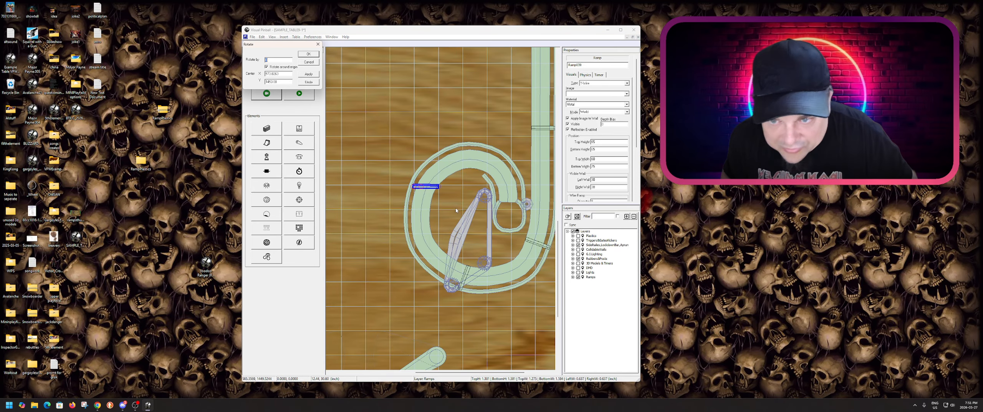
{"action": "key", "text": "Return"}
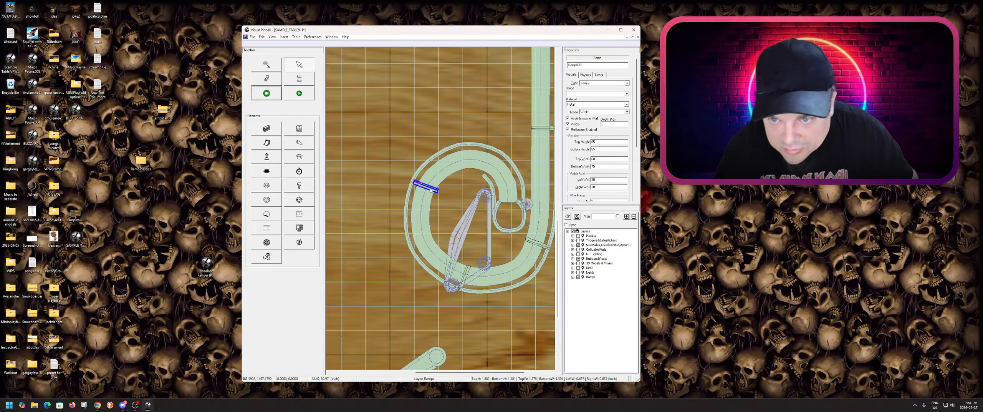
{"action": "left_click_drag", "start_coordinate": [431, 190], "coordinate": [429, 189]}
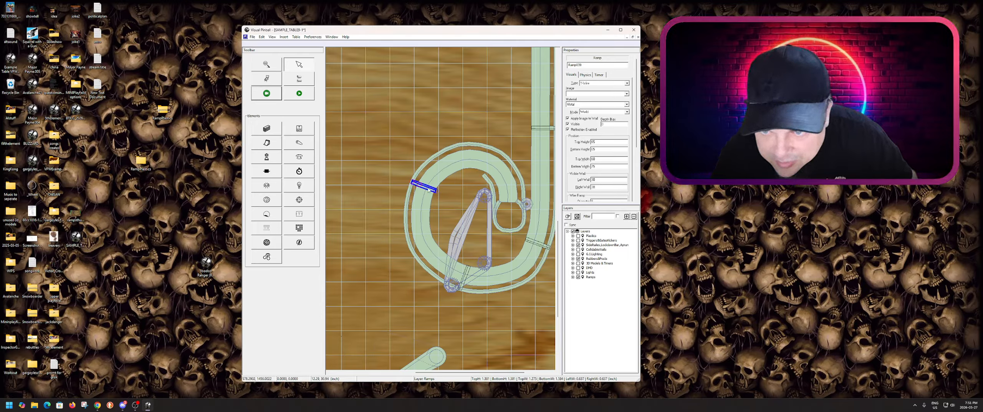
{"action": "left_click", "coordinate": [450, 198]}
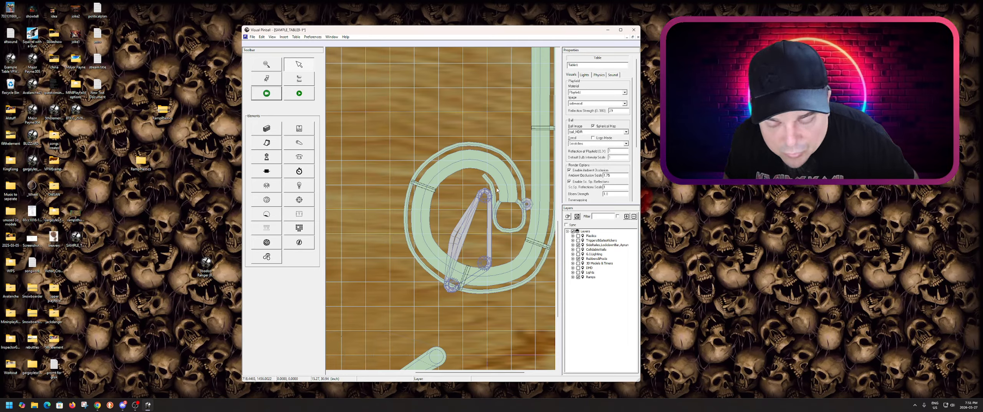
- Unlock the tilted crosspiece on the circular ramp's right side, copy it, and lock the original again
{"action": "scroll", "coordinate": [467, 196], "scroll_direction": "down", "scroll_amount": 1}
{"action": "scroll", "coordinate": [467, 196], "scroll_direction": "up", "scroll_amount": 3}
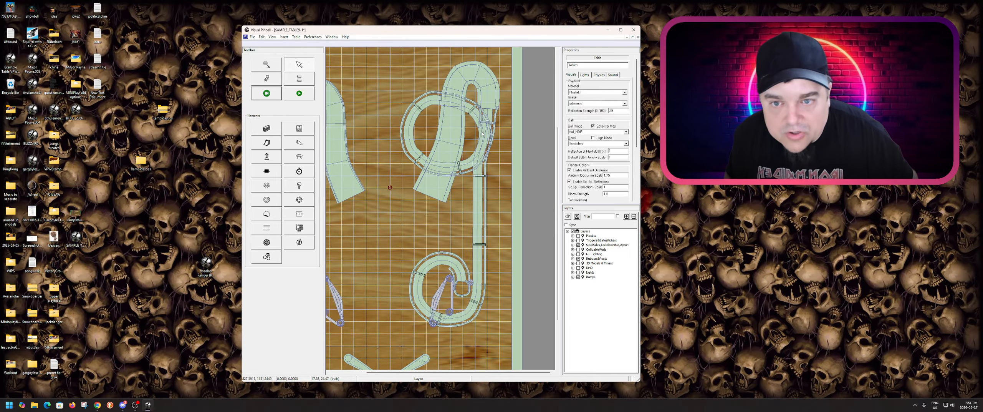
{"action": "left_click", "coordinate": [486, 157]}
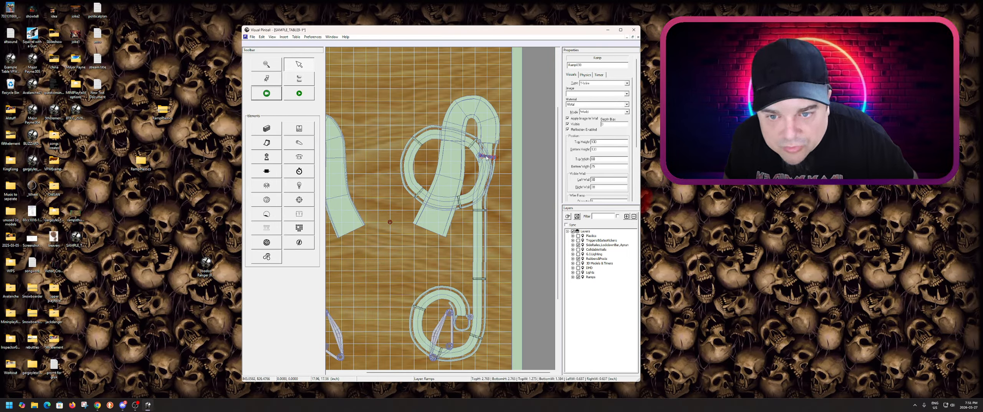
{"action": "right_click", "coordinate": [486, 156]}
{"action": "left_click", "coordinate": [500, 274]}
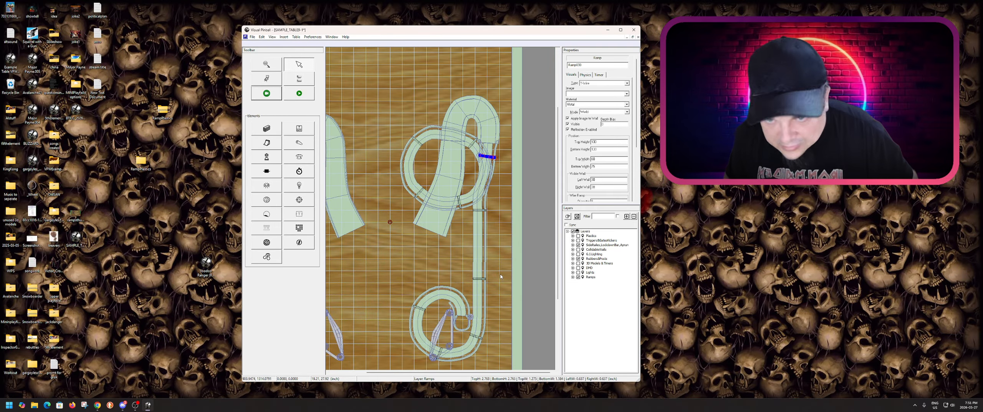
{"action": "right_click", "coordinate": [486, 156]}
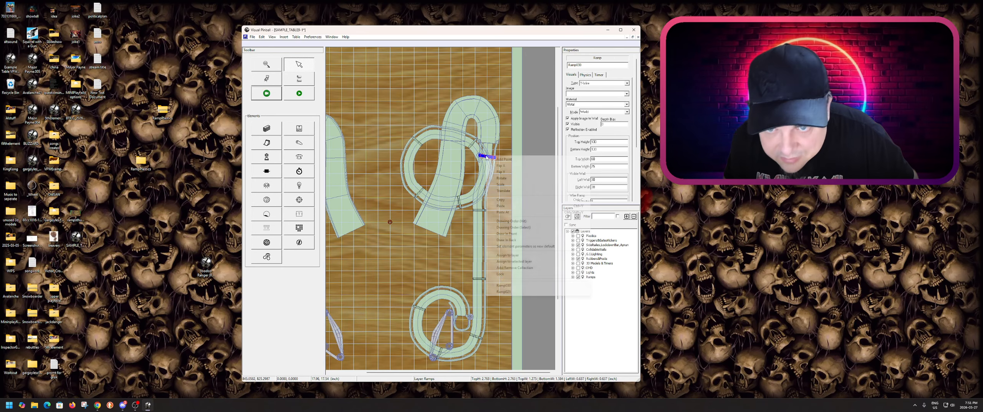
{"action": "left_click", "coordinate": [500, 274]}
- Move the pasted crosspiece to the inner end of the lower spiral, rotate it by -20 degrees and shift it up the ramp
{"action": "left_click", "coordinate": [488, 157]}
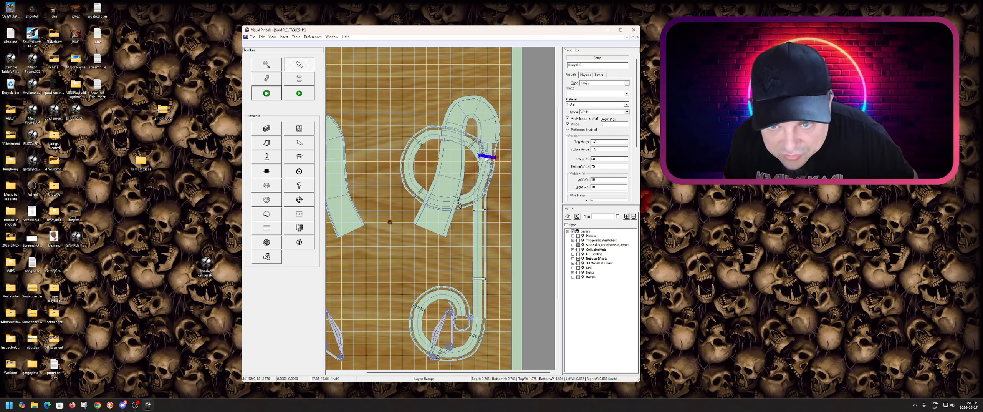
{"action": "left_click_drag", "start_coordinate": [488, 157], "coordinate": [463, 312]}
{"action": "scroll", "coordinate": [459, 323], "scroll_direction": "up", "scroll_amount": 4}
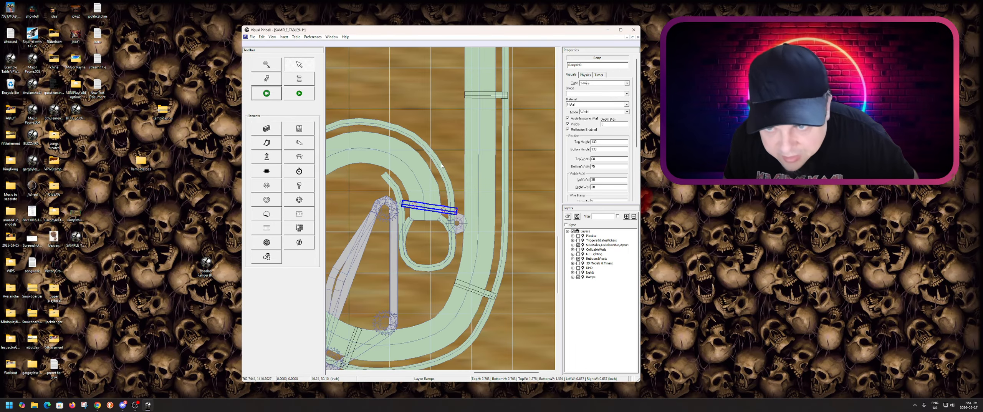
{"action": "right_click", "coordinate": [427, 208]}
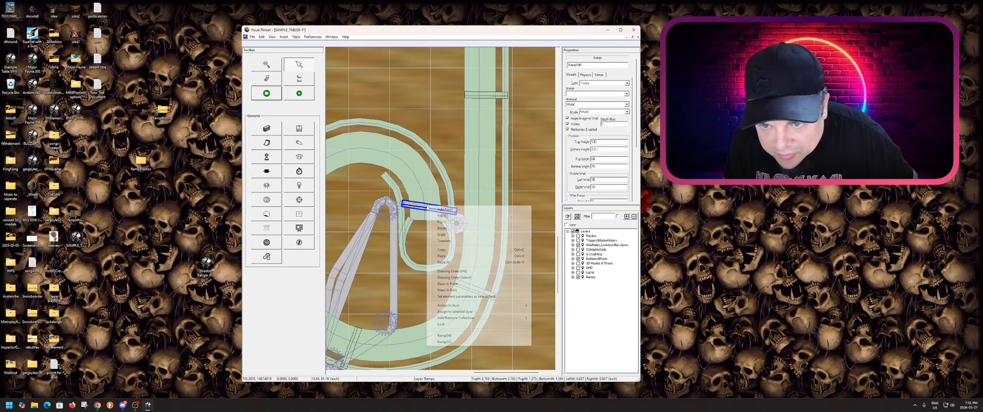
{"action": "left_click", "coordinate": [443, 228]}
{"action": "type", "text": "-2"}
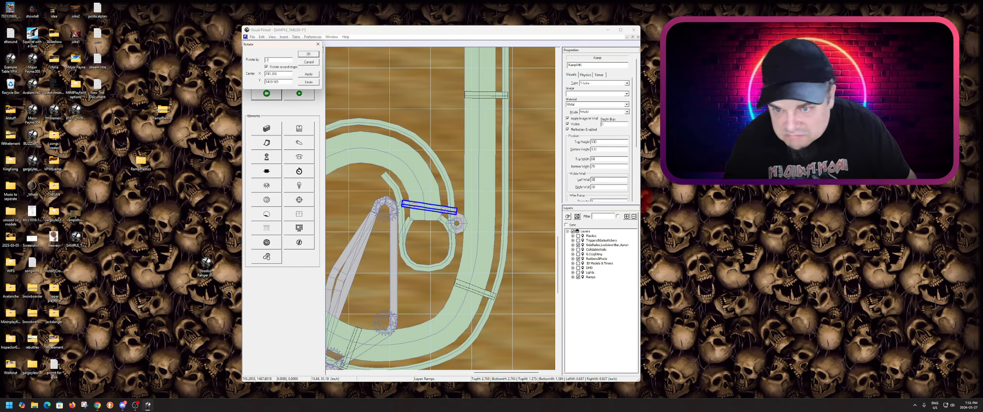
{"action": "type", "text": "0"}
{"action": "key", "text": "Return"}
{"action": "left_click_drag", "start_coordinate": [430, 208], "coordinate": [417, 177]}
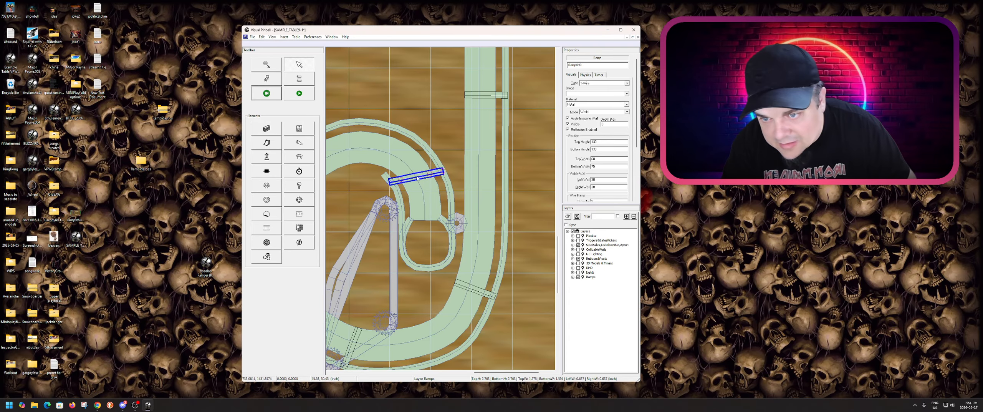
- Rotate the inner crosspiece further to match the spiral's upper-right bend and nudge it across the ramp and rail
{"action": "right_click", "coordinate": [417, 178]}
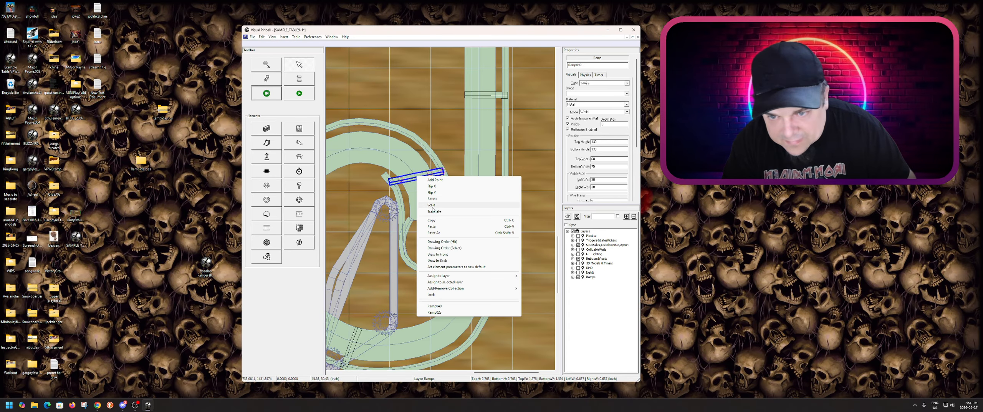
{"action": "left_click", "coordinate": [432, 199]}
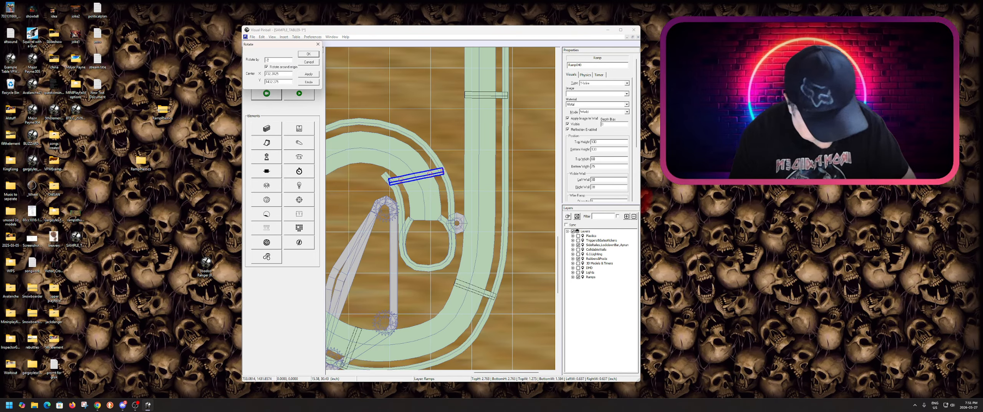
{"action": "key", "text": "Return"}
{"action": "left_click_drag", "start_coordinate": [417, 177], "coordinate": [410, 168]}
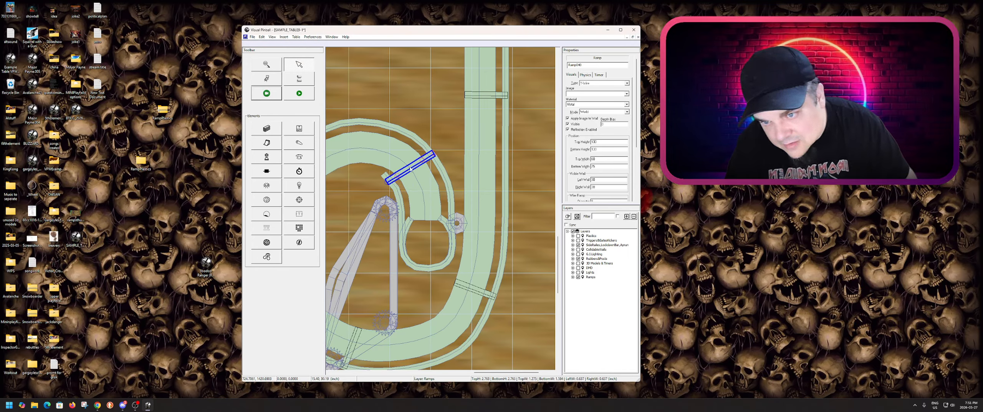
- Rotate the crosspiece at the lower spiral's upper-right bend by -10 degrees and nudge it into place across the ramp and rail
{"action": "right_click", "coordinate": [410, 168]}
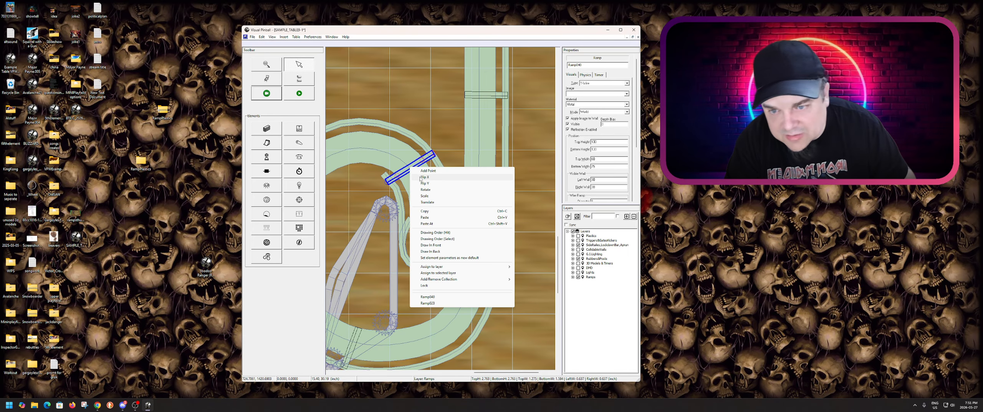
{"action": "left_click", "coordinate": [431, 191]}
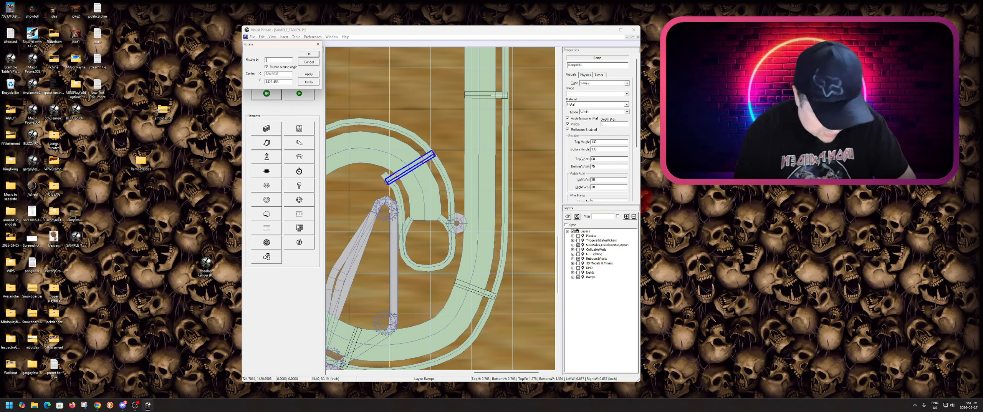
{"action": "type", "text": "-10"}
{"action": "key", "text": "Return"}
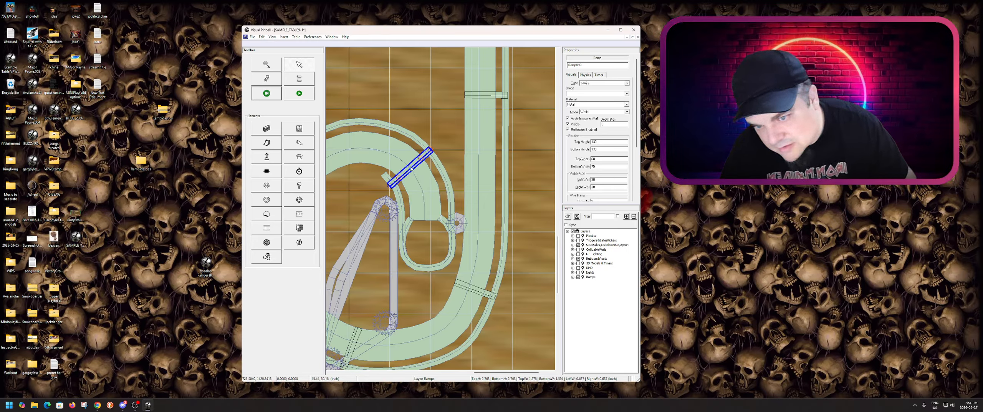
{"action": "left_click_drag", "start_coordinate": [411, 168], "coordinate": [409, 166]}
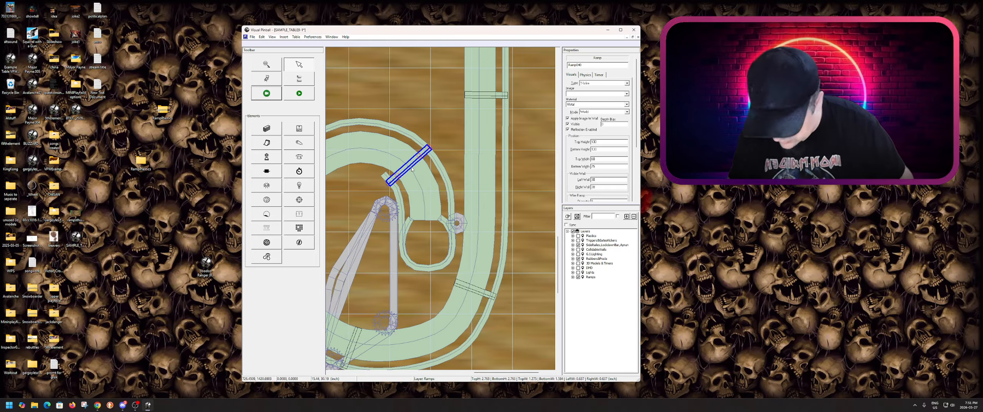
{"action": "left_click", "coordinate": [446, 136]}
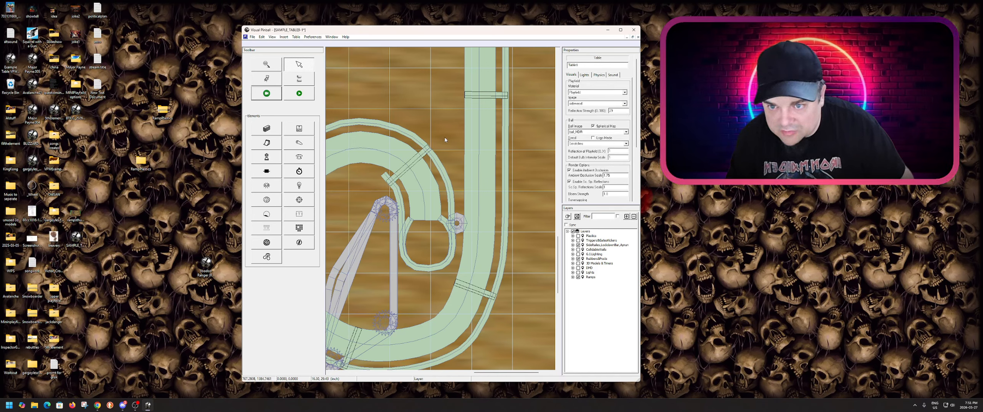
- Paste another crosspiece near the lower end of the spiral, rotate it to nearly horizontal and shift it across the ramp above the loop
{"action": "key", "text": "ctrl+v"}
{"action": "left_click_drag", "start_coordinate": [413, 163], "coordinate": [428, 194]}
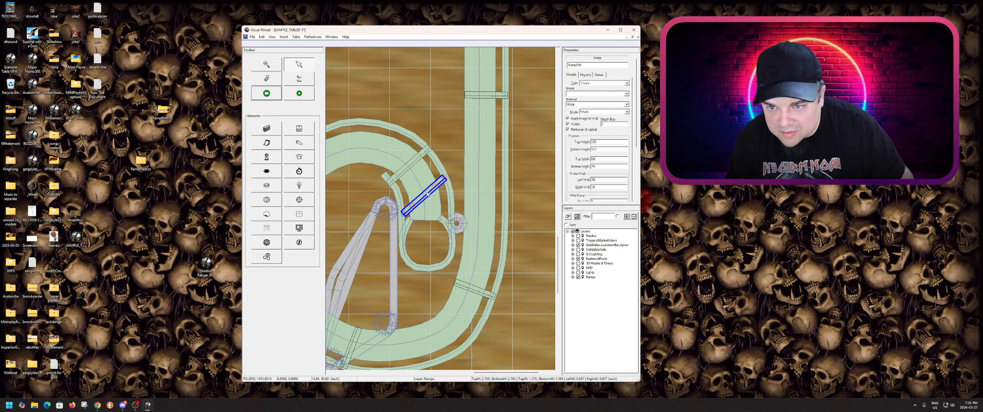
{"action": "right_click", "coordinate": [427, 194]}
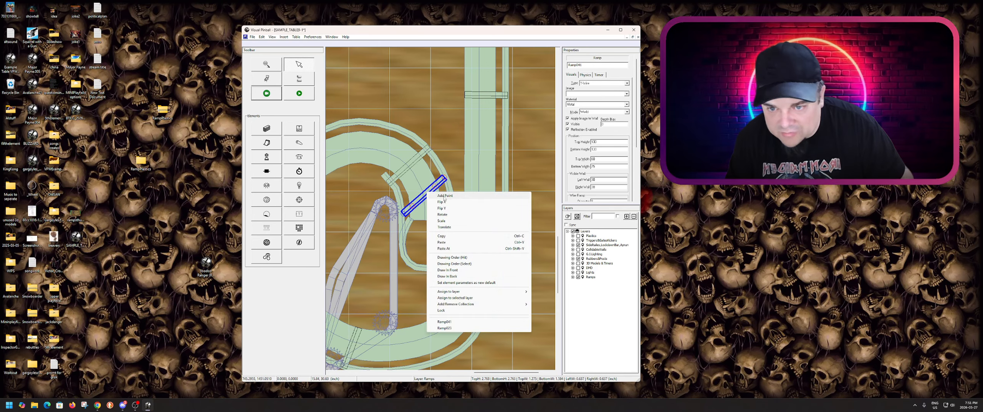
{"action": "left_click", "coordinate": [451, 216]}
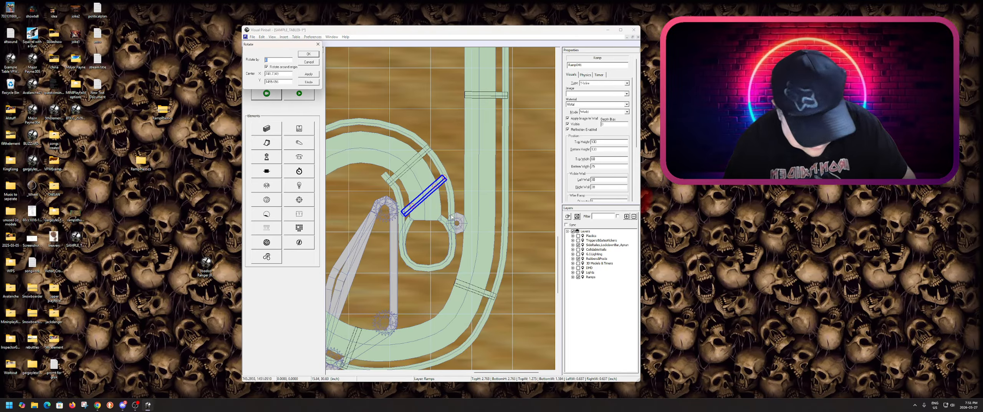
{"action": "type", "text": "0"}
{"action": "key", "text": "Return"}
{"action": "left_click_drag", "start_coordinate": [422, 196], "coordinate": [424, 207]}
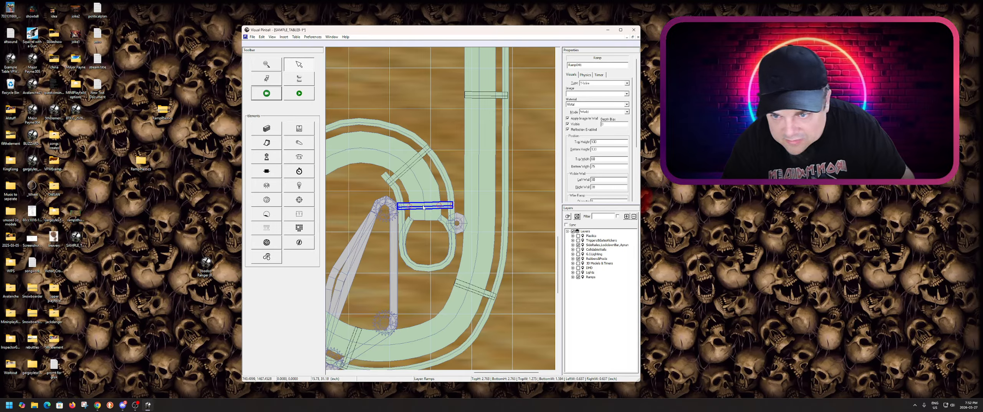
- Preview the table in play mode to check the lower spiral's crosspieces, and return to the editor
{"action": "left_click", "coordinate": [305, 98]}
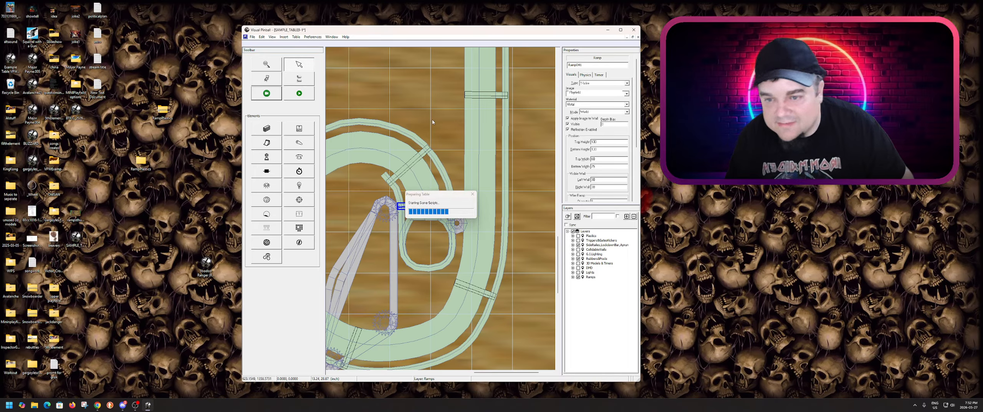
{"action": "key", "text": "Escape"}
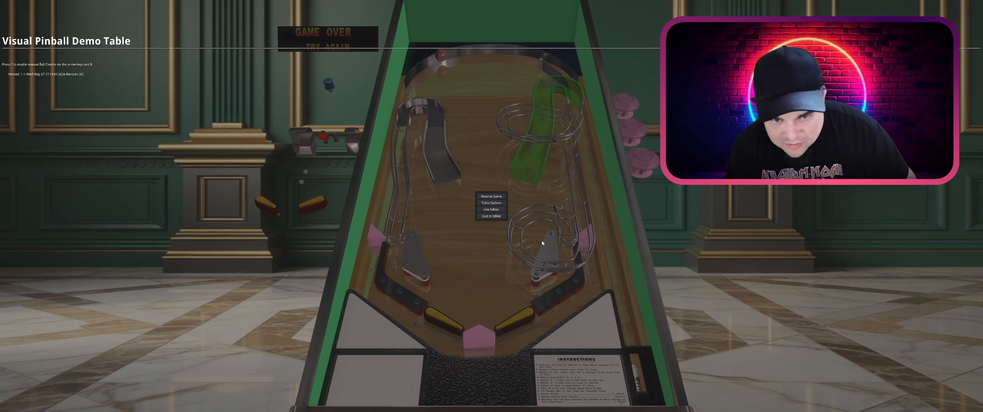
{"action": "left_click", "coordinate": [500, 216]}
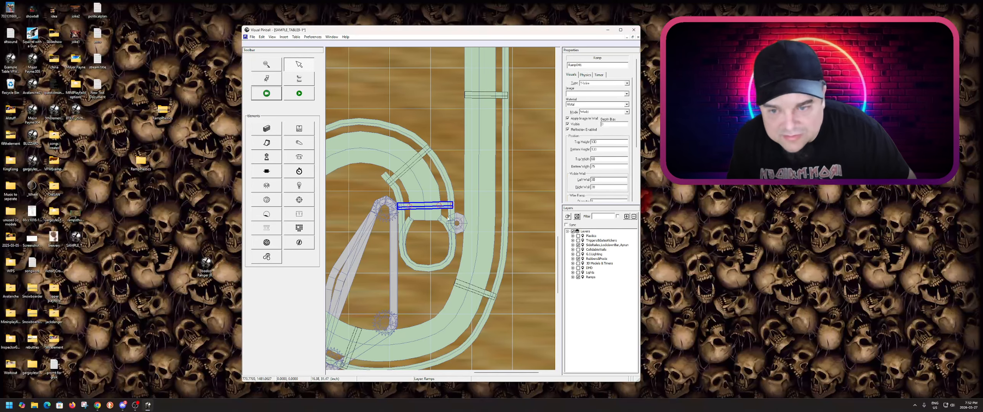
- Select the upper-right crosspiece together with the horizontal one and set both top and bottom height to 85
{"action": "left_click", "coordinate": [413, 165]}
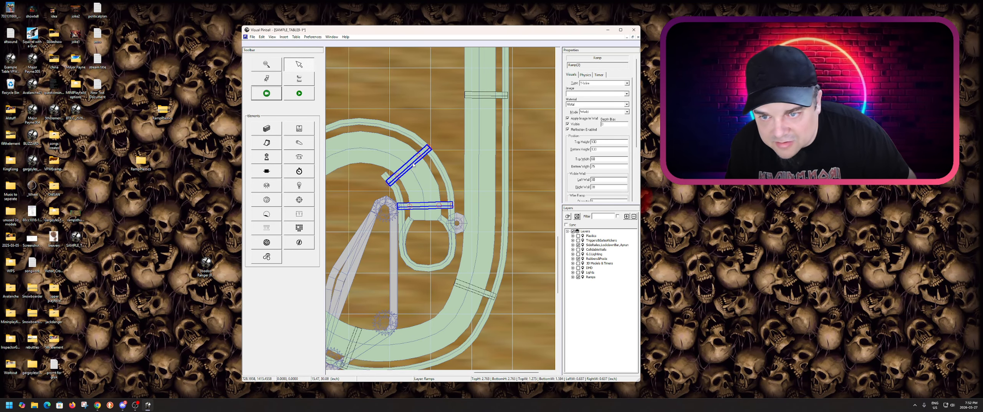
{"action": "double_click", "coordinate": [605, 143]}
{"action": "type", "text": "8"}
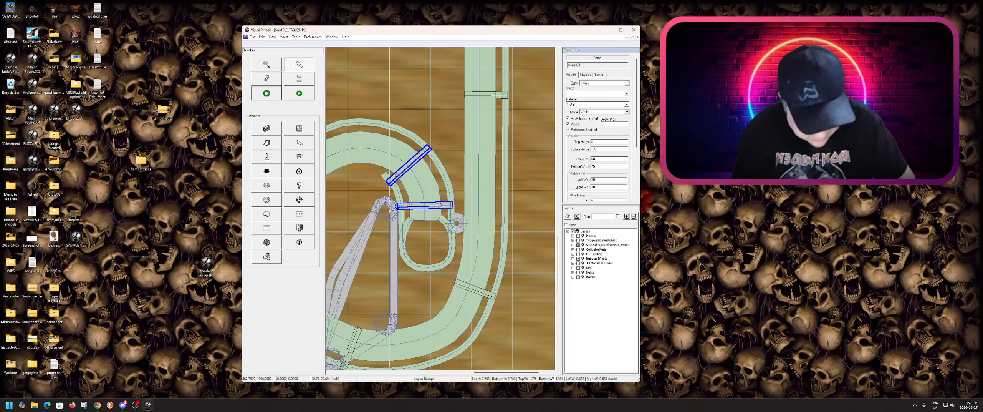
{"action": "type", "text": "5"}
{"action": "double_click", "coordinate": [605, 149]}
{"action": "type", "text": "85"}
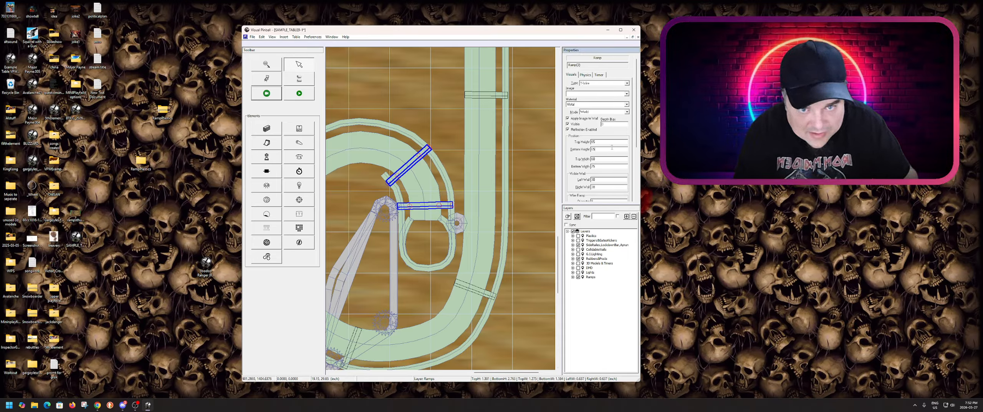
- Run the table, start a one-player game and launch the first ball
{"action": "key", "text": "F5"}
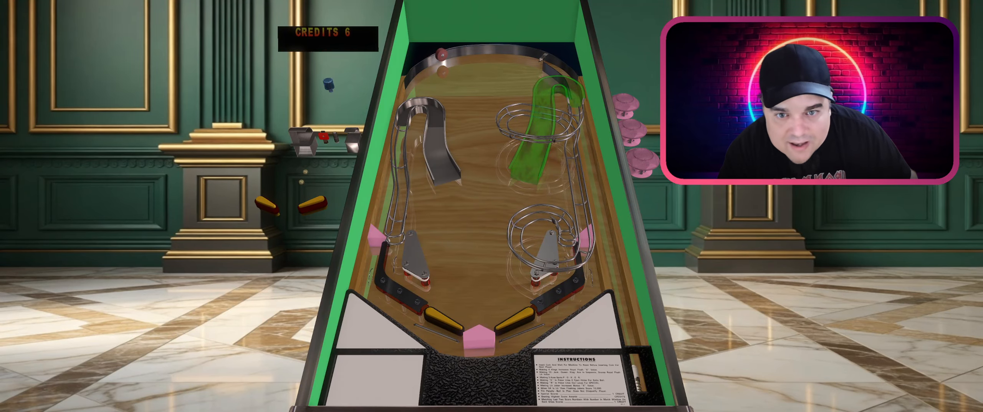
{"action": "key", "text": "1"}
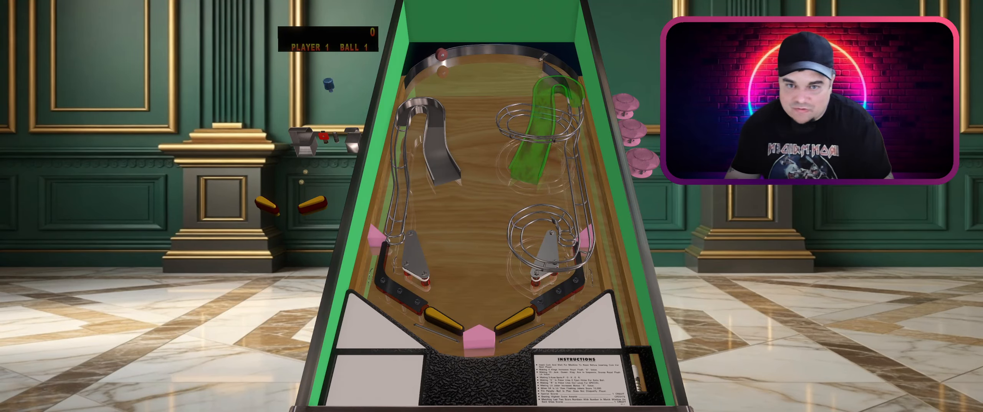
{"action": "key", "text": "Return"}
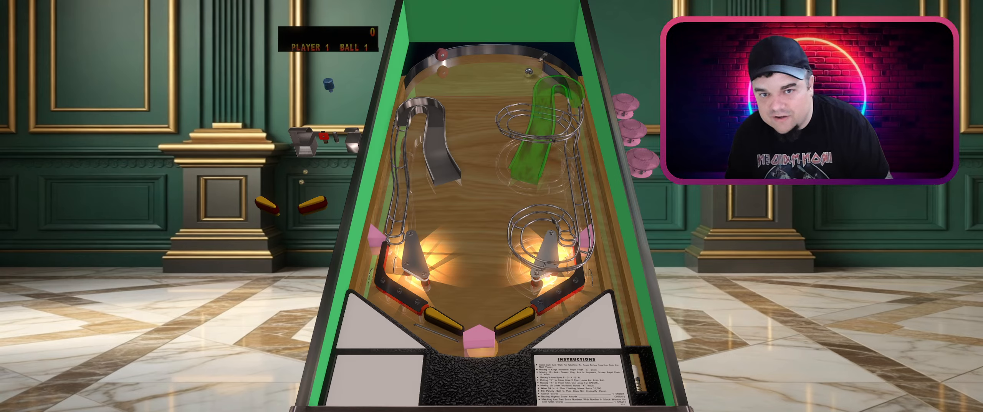
- Play the first ball with both flippers, shooting for the ramps to test how it travels through the wire spirals
{"action": "key", "text": "Shift_L"}
{"action": "key", "text": "Shift_R"}
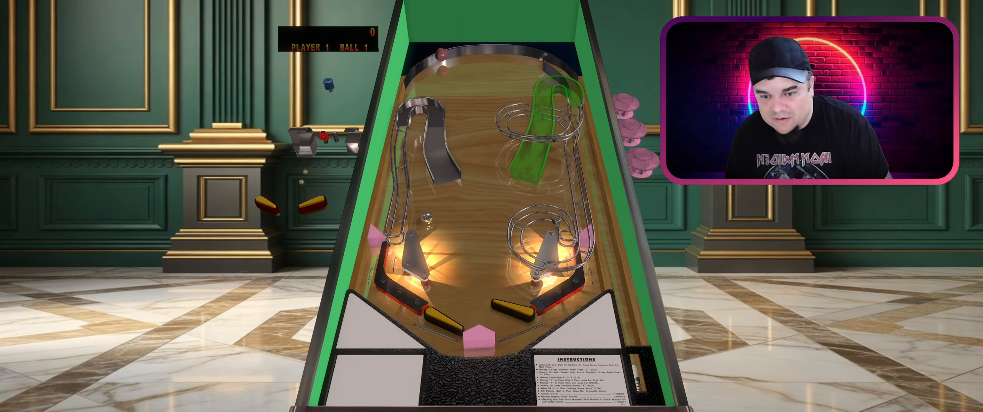
{"action": "key", "text": "Shift_L"}
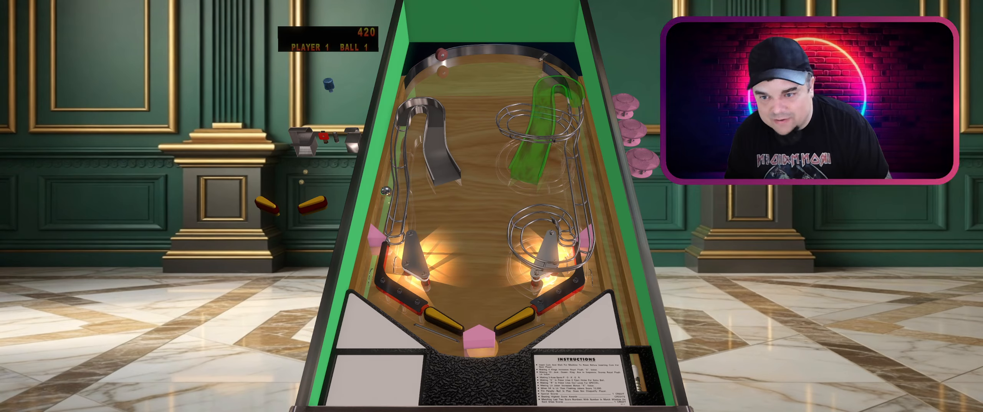
{"action": "key", "text": "Shift_L"}
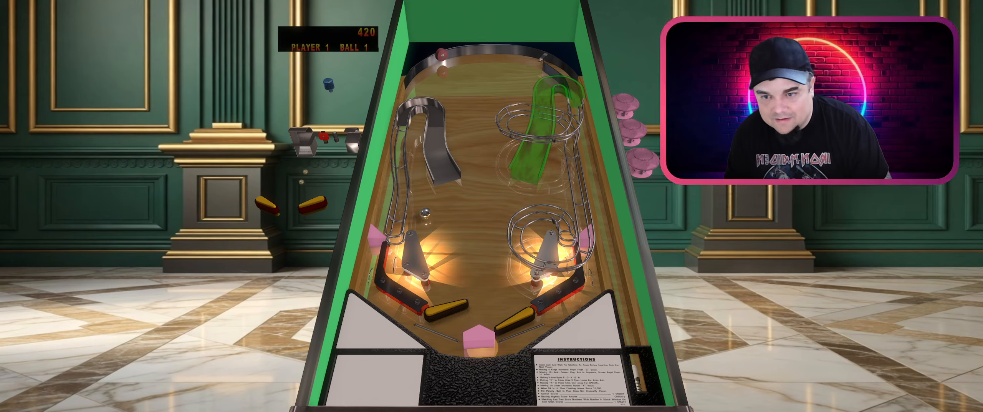
{"action": "key", "text": "Shift_R"}
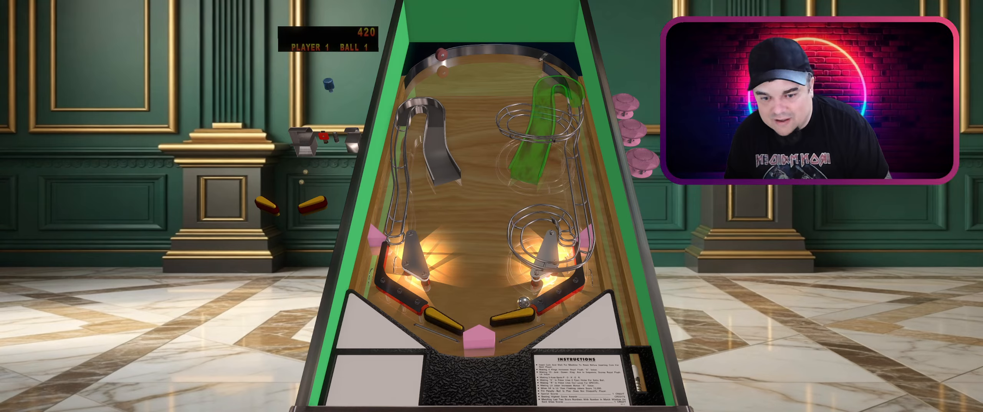
{"action": "key", "text": "Shift_R"}
{"action": "key", "text": "Shift_L"}
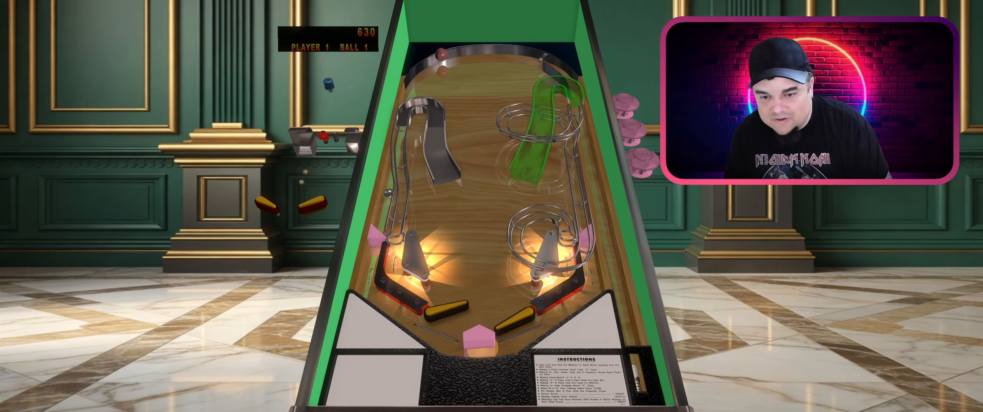
{"action": "key", "text": "Shift_L"}
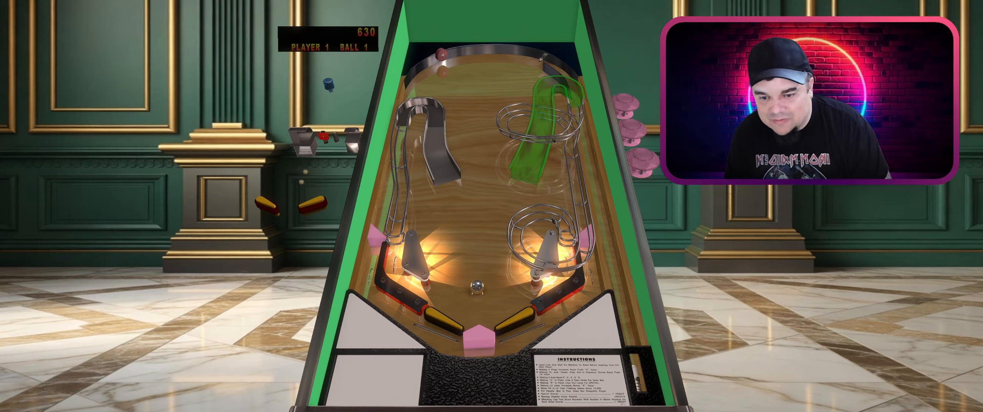
{"action": "key", "text": "Shift_R"}
{"action": "key", "text": "Shift_R"}
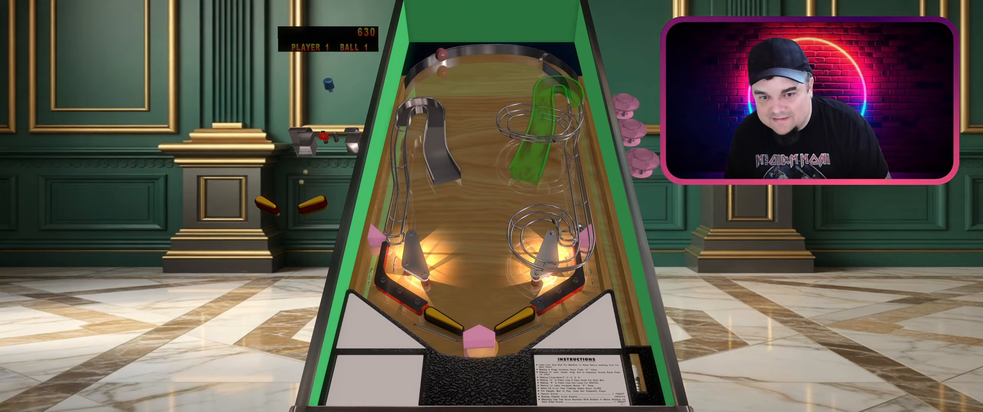
{"action": "key", "text": "Shift_R"}
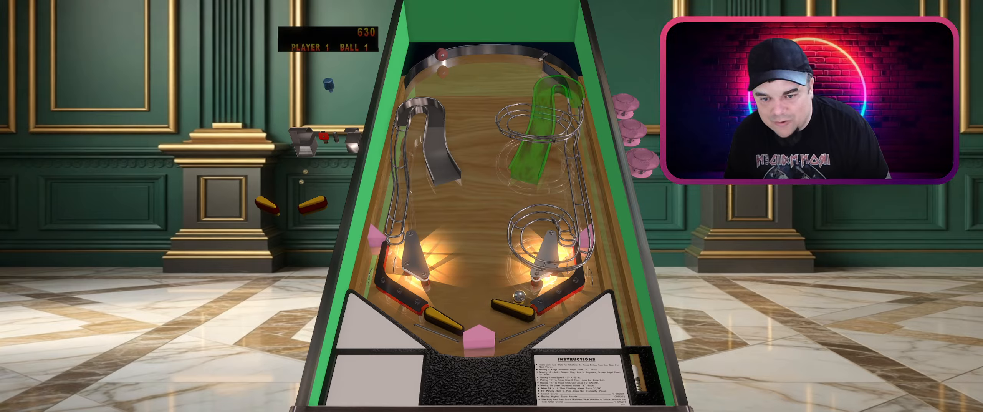
{"action": "key", "text": "Shift_R"}
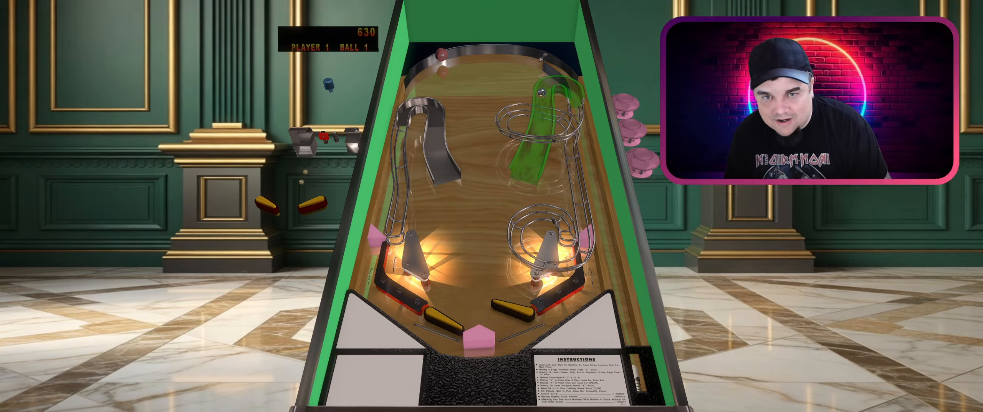
{"action": "key", "text": "Shift_R"}
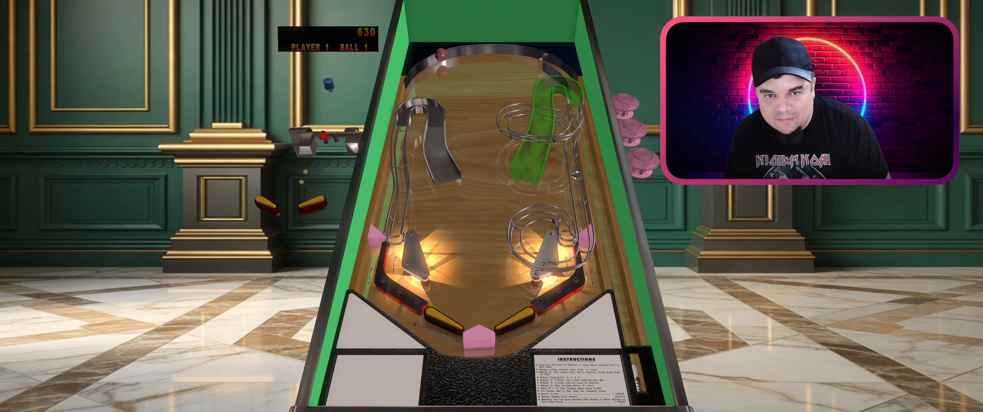
{"action": "key", "text": "Shift_R"}
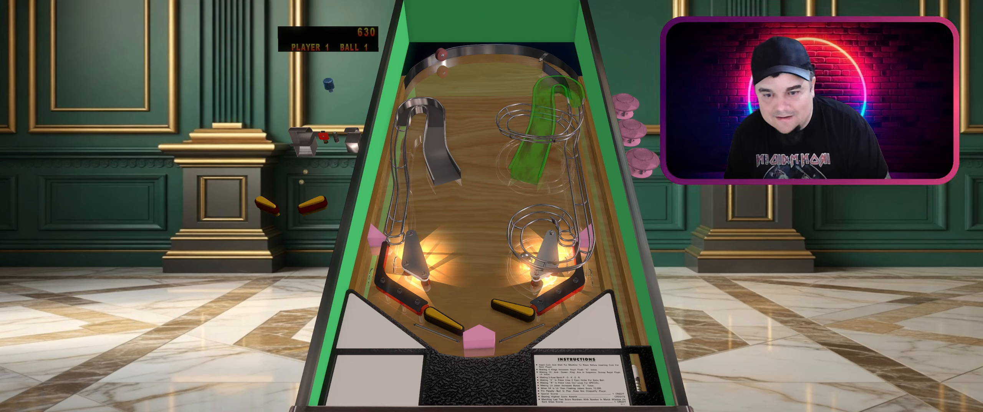
{"action": "key", "text": "Shift_R"}
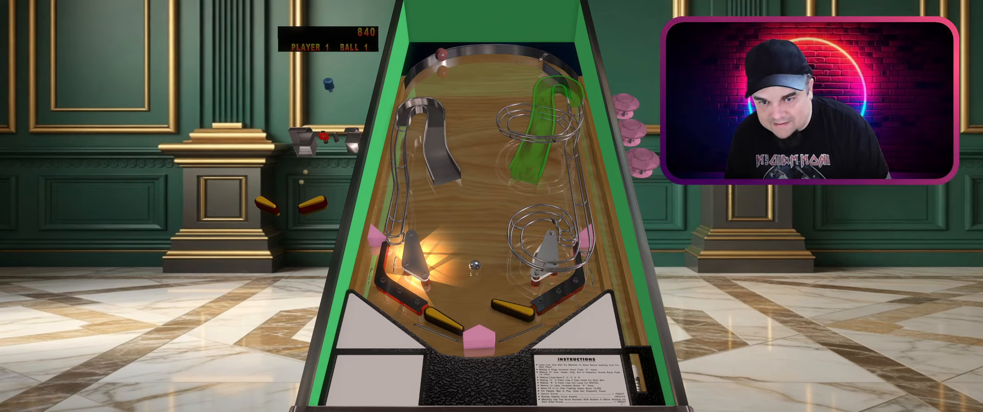
{"action": "key", "text": "Shift_R"}
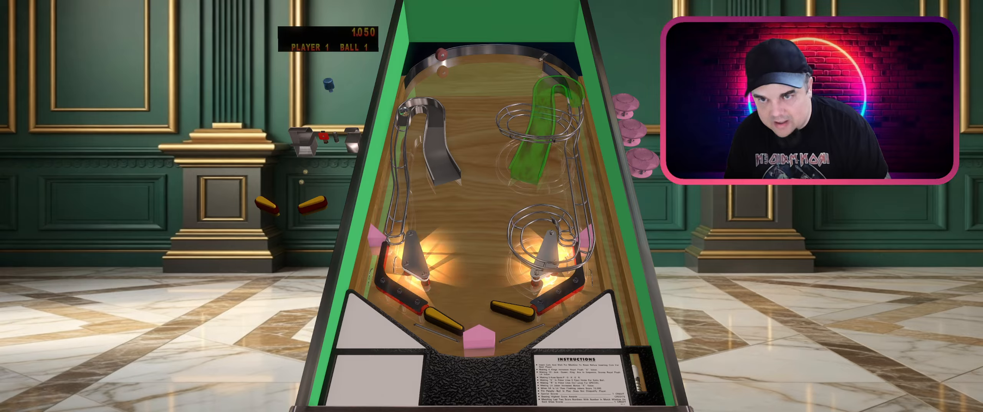
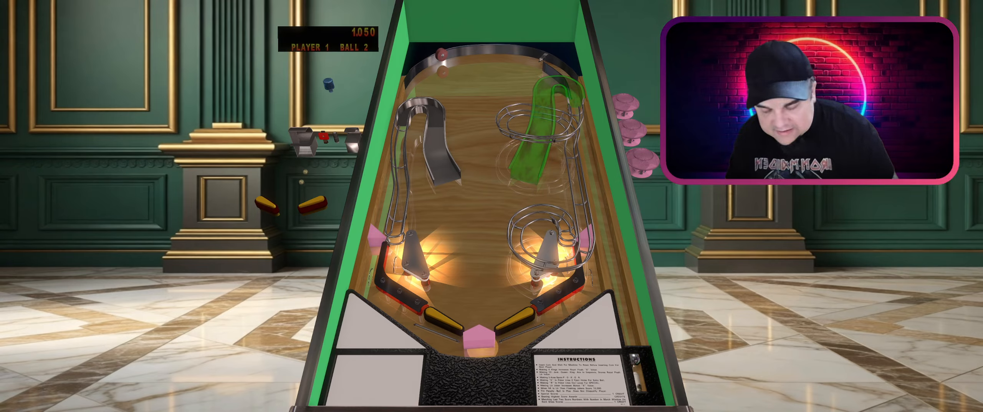
- Launch the second ball, play it with both flippers to test the ramps, and quit back to the editor
{"action": "key", "text": "Return"}
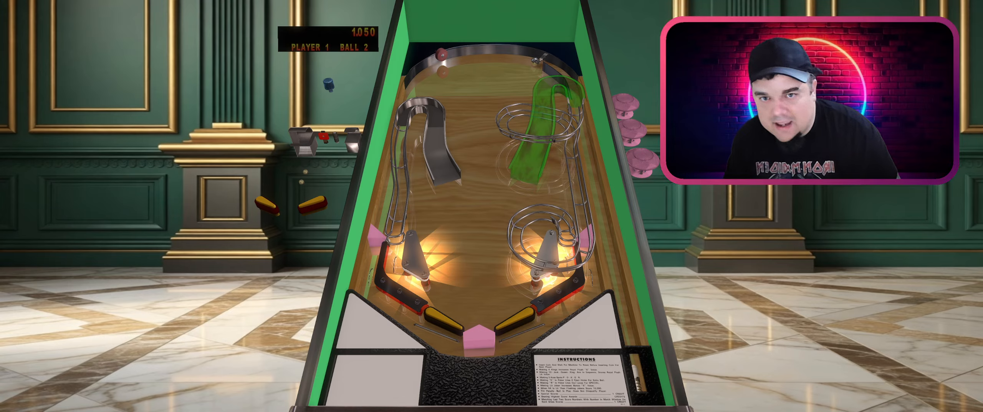
{"action": "key", "text": "Shift_R"}
{"action": "key", "text": "Shift_L"}
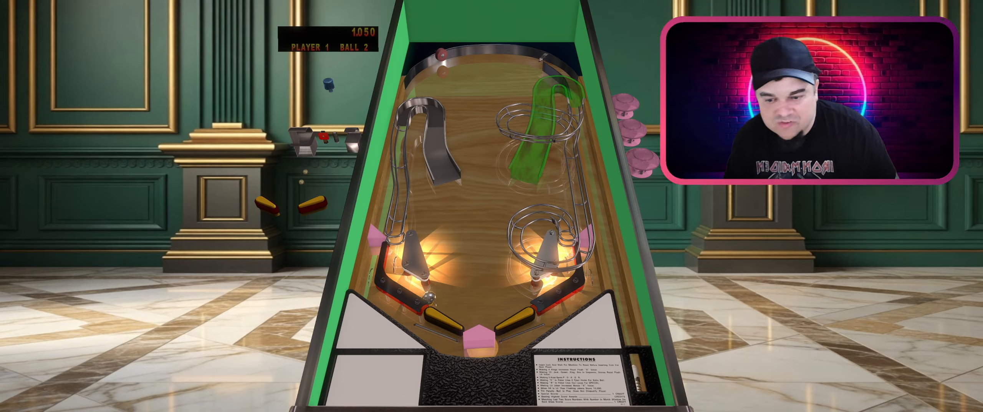
{"action": "key", "text": "Shift_L"}
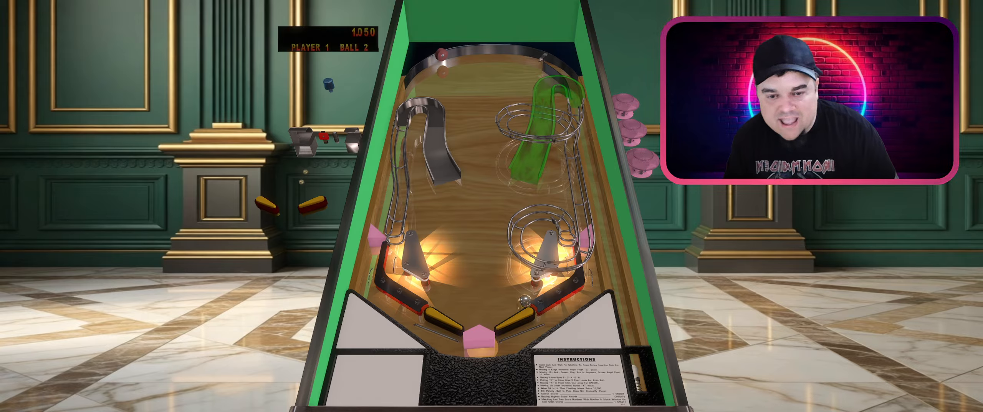
{"action": "key", "text": "Escape"}
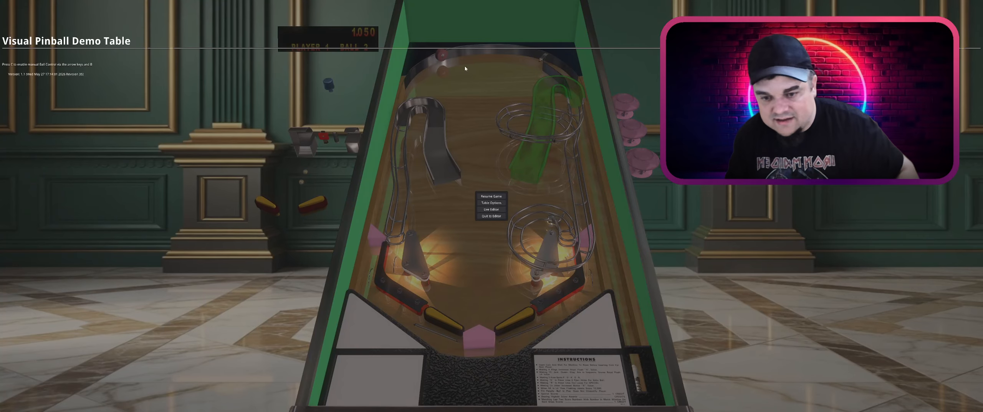
{"action": "left_click", "coordinate": [490, 216]}
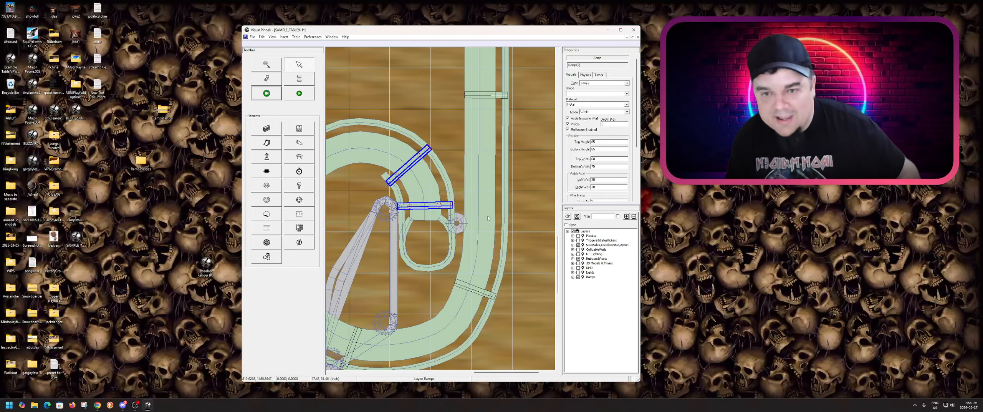
- Lock all support crosspieces on the lower spiral, the straight section and the circular ramp of the right-hand wire ramp
{"action": "right_click", "coordinate": [411, 170]}
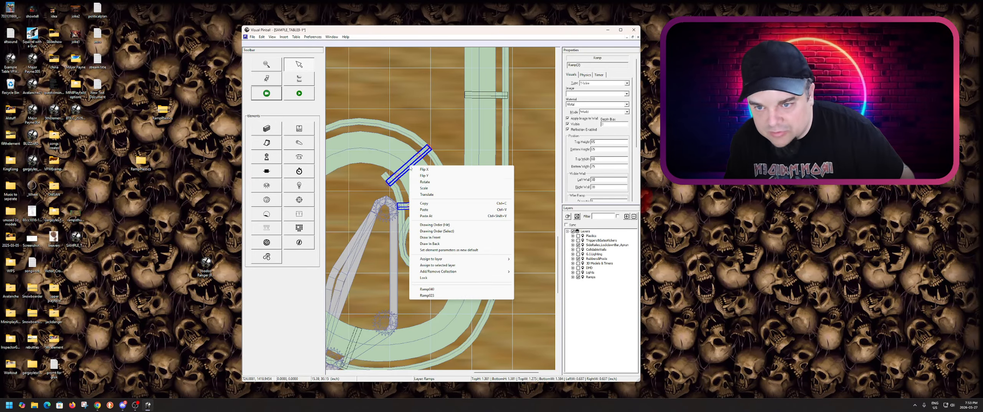
{"action": "left_click", "coordinate": [430, 265]}
{"action": "left_click", "coordinate": [463, 287]}
{"action": "scroll", "coordinate": [464, 287], "scroll_direction": "down", "scroll_amount": 2}
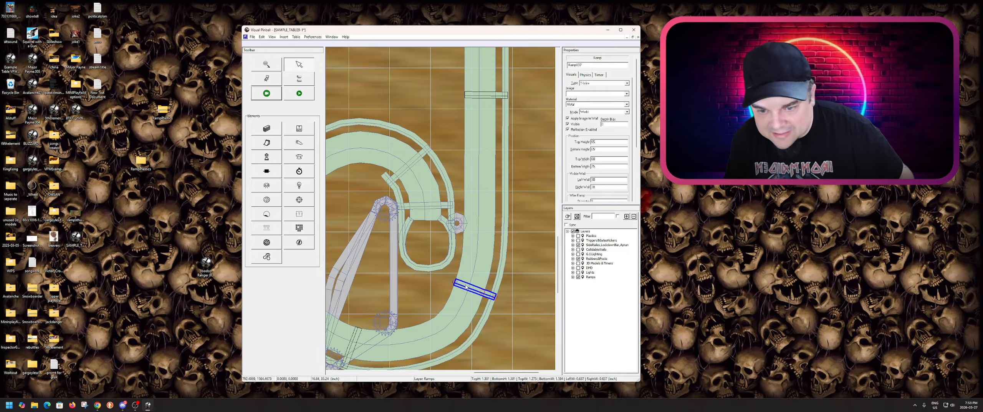
{"action": "left_click", "coordinate": [387, 236], "text": "shift"}
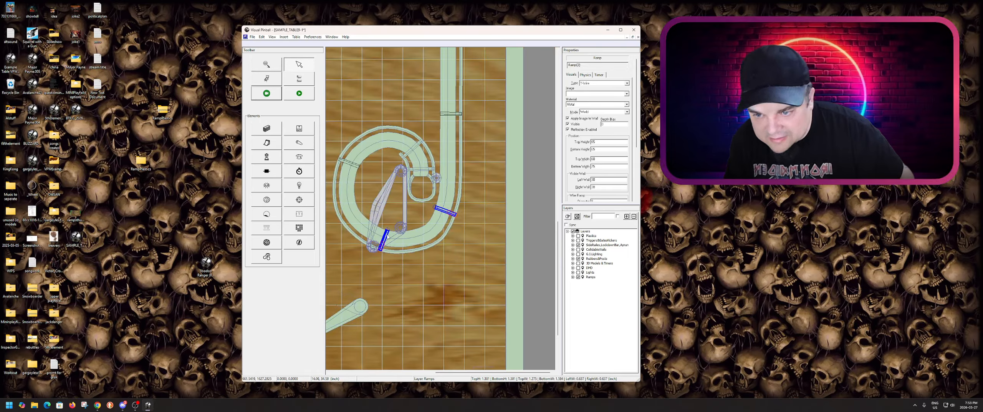
{"action": "left_click", "coordinate": [353, 165], "text": "shift"}
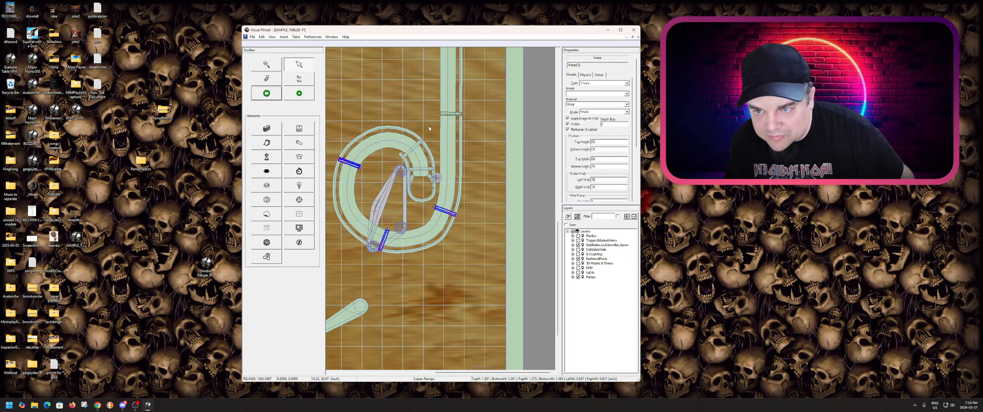
{"action": "left_click", "coordinate": [449, 114], "text": "shift"}
{"action": "scroll", "coordinate": [443, 168], "scroll_direction": "up", "scroll_amount": 5}
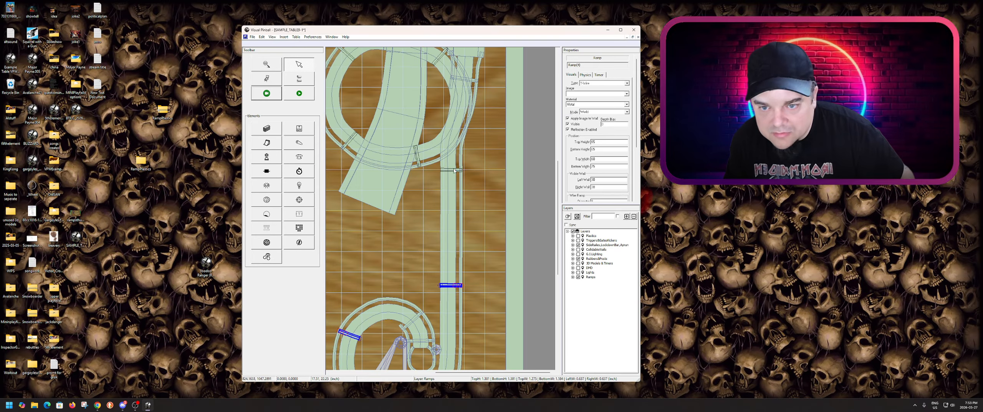
{"action": "left_click", "coordinate": [454, 170], "text": "shift"}
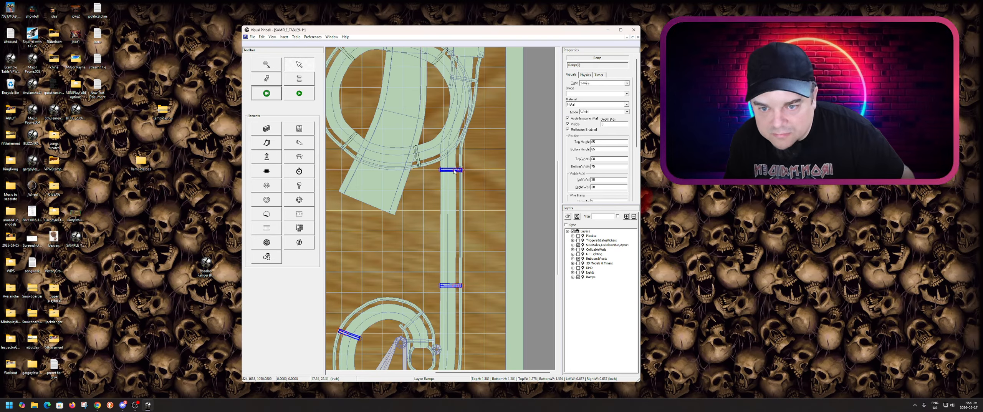
{"action": "left_click", "coordinate": [418, 157], "text": "shift"}
{"action": "left_click", "coordinate": [352, 138], "text": "shift"}
{"action": "scroll", "coordinate": [353, 132], "scroll_direction": "up", "scroll_amount": 2}
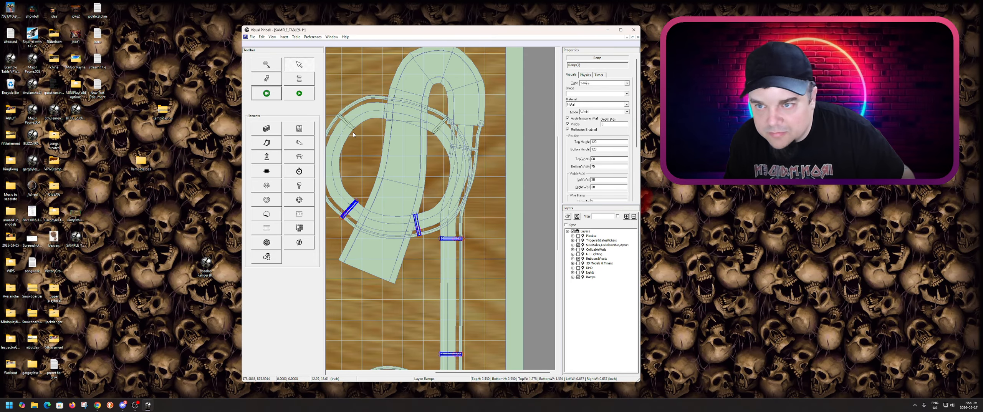
{"action": "left_click", "coordinate": [353, 129], "text": "shift"}
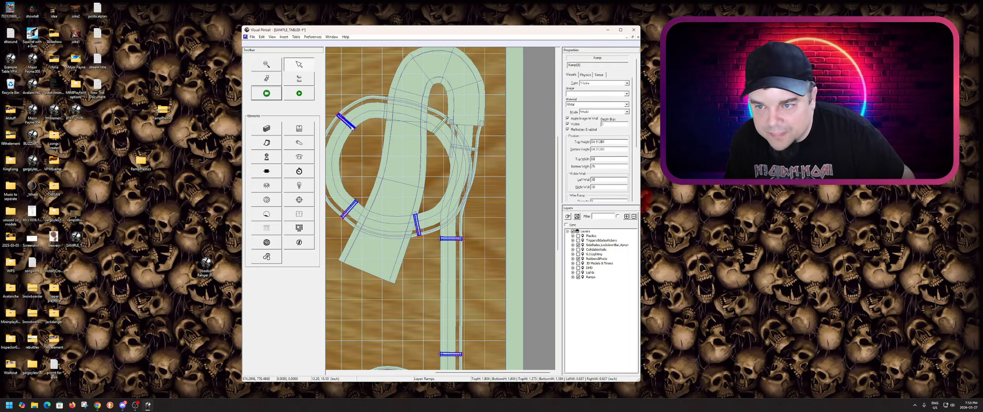
{"action": "left_click", "coordinate": [439, 128], "text": "shift"}
{"action": "right_click", "coordinate": [439, 126]}
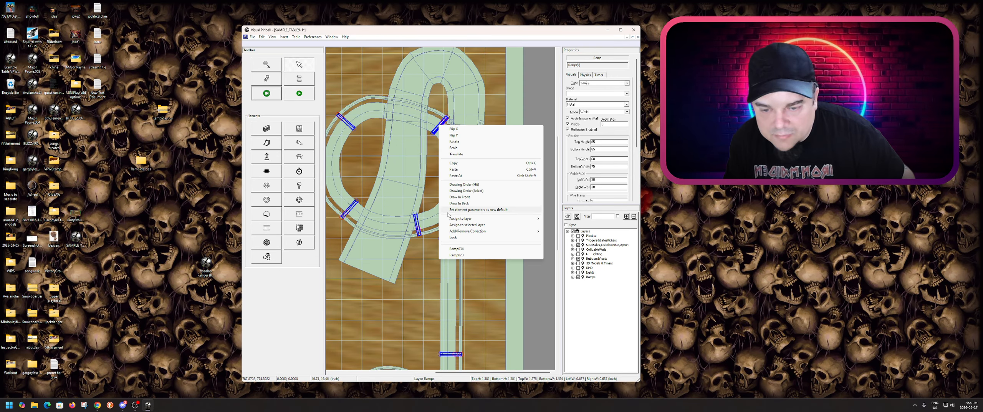
{"action": "left_click", "coordinate": [452, 238]}
- Save the table and clear the crosspiece selection
{"action": "left_click", "coordinate": [252, 37]}
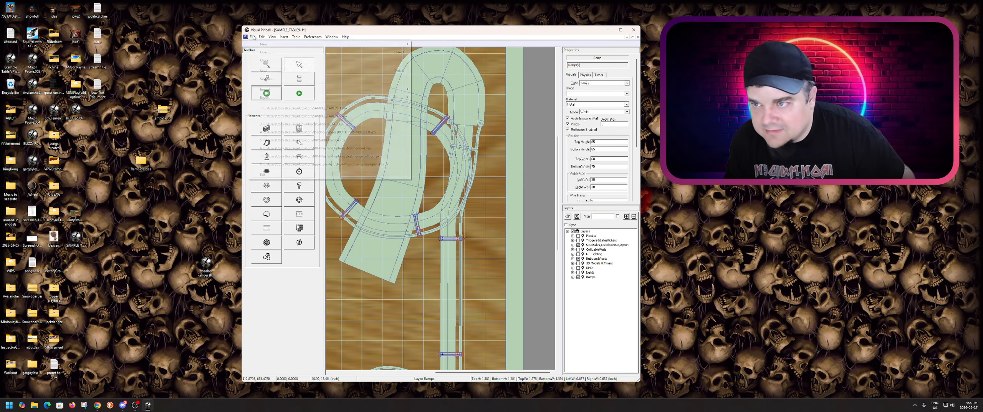
{"action": "left_click", "coordinate": [265, 71]}
{"action": "left_click", "coordinate": [362, 178]}
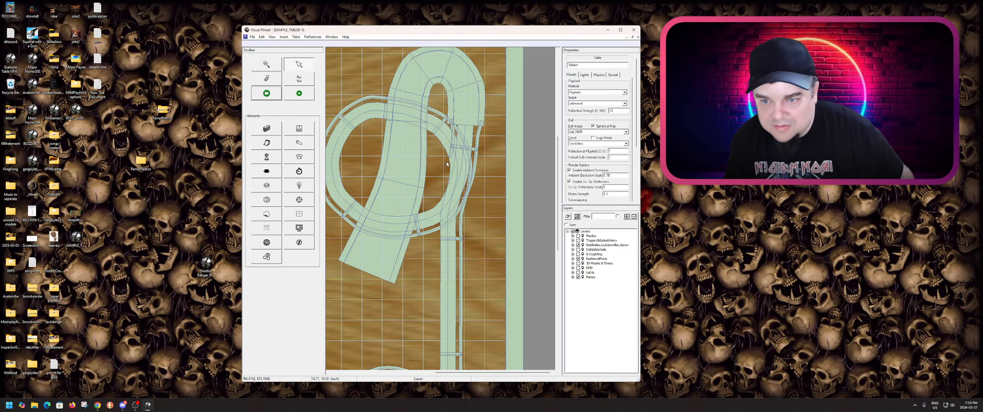
- Lock the two lower crosspieces of the left wire ramp and save the table again
{"action": "scroll", "coordinate": [437, 253], "scroll_direction": "down", "scroll_amount": 5}
{"action": "scroll", "coordinate": [432, 255], "scroll_direction": "up", "scroll_amount": 6}
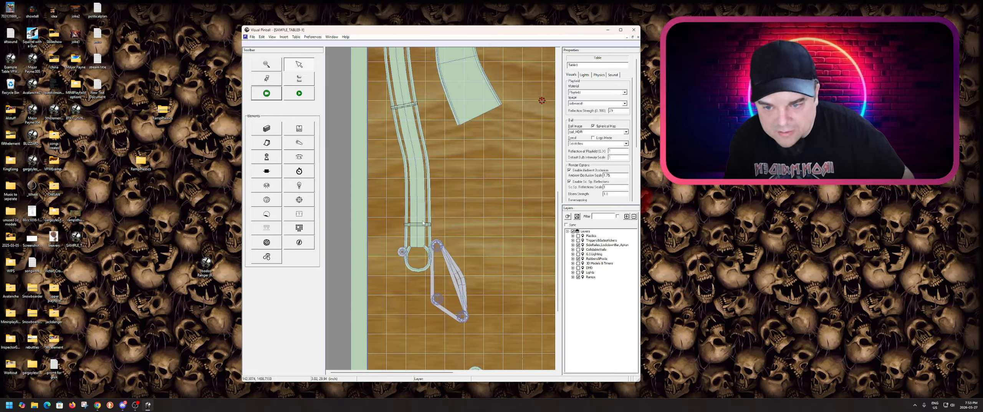
{"action": "left_click", "coordinate": [419, 225]}
{"action": "scroll", "coordinate": [403, 176], "scroll_direction": "up", "scroll_amount": 2}
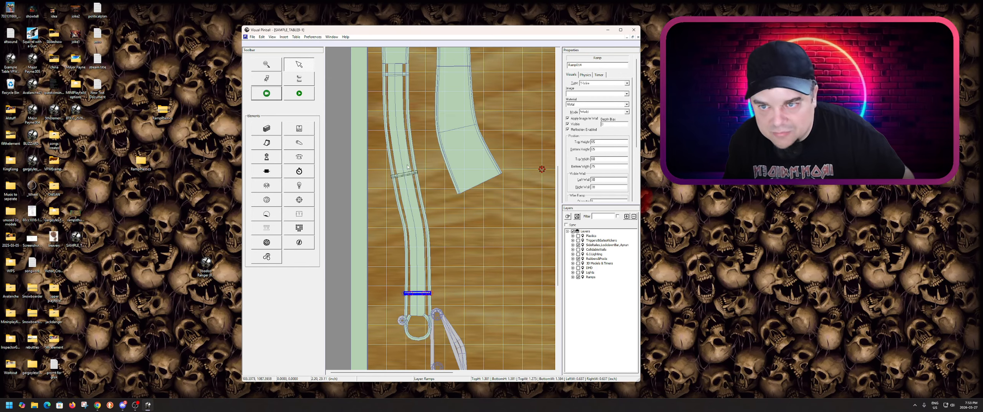
{"action": "left_click", "coordinate": [403, 176]}
{"action": "right_click", "coordinate": [403, 175]}
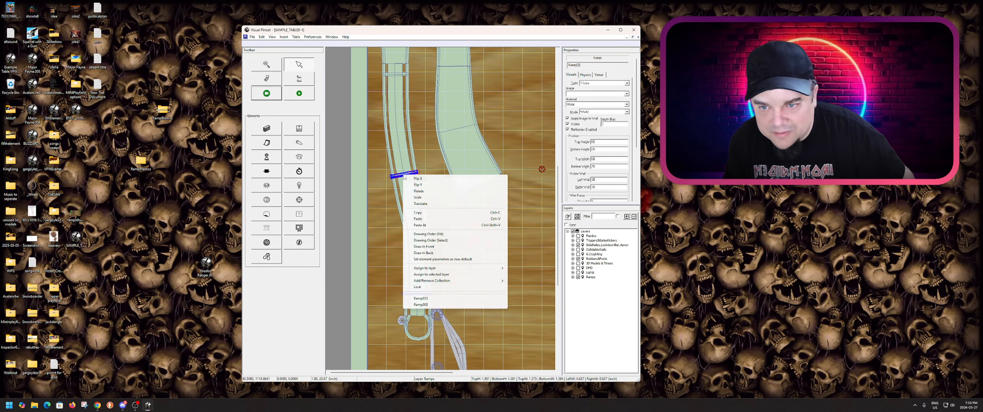
{"action": "left_click", "coordinate": [418, 287]}
{"action": "left_click", "coordinate": [258, 36]}
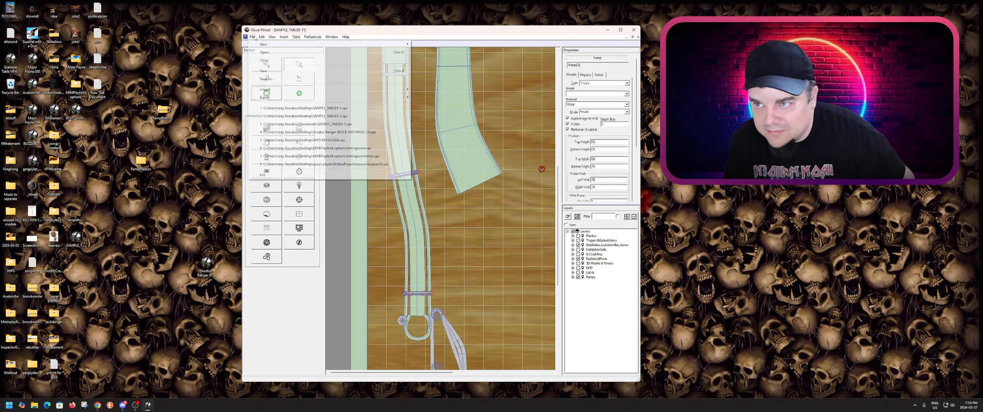
{"action": "key", "text": "Escape"}
{"action": "scroll", "coordinate": [438, 183], "scroll_direction": "down", "scroll_amount": 1}
{"action": "scroll", "coordinate": [438, 185], "scroll_direction": "down", "scroll_amount": 2}
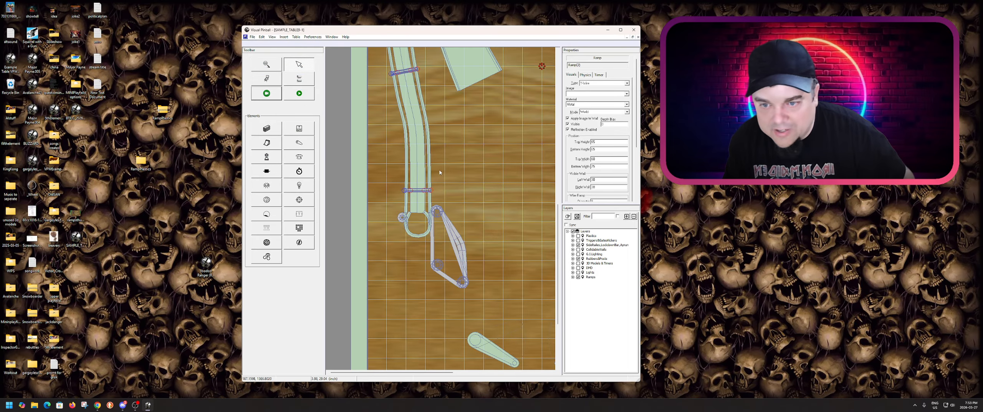
- Place a new square wall on the open playfield beside the left wire ramp and pull its upper-left corner slightly outward
{"action": "left_click", "coordinate": [268, 131]}
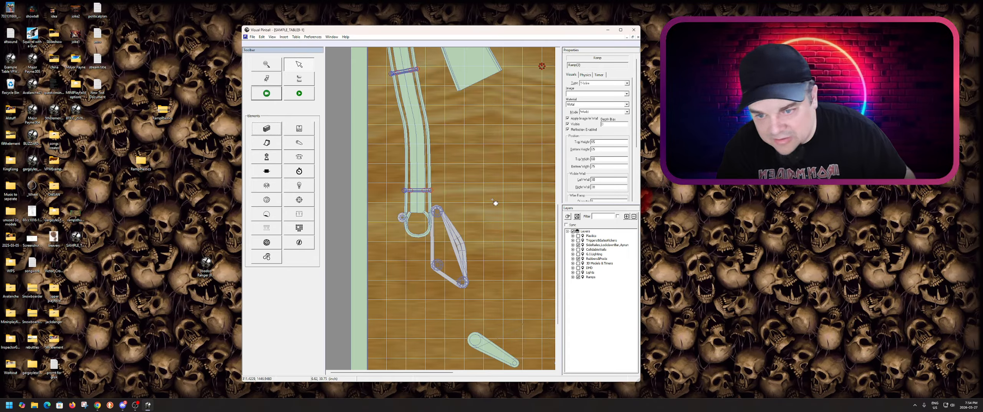
{"action": "left_click", "coordinate": [481, 180]}
{"action": "mouse_move", "coordinate": [482, 179]}
{"action": "left_mouse_down"}
{"action": "mouse_move", "coordinate": [461, 212]}
{"action": "mouse_move", "coordinate": [485, 175]}
{"action": "mouse_move", "coordinate": [474, 178]}
{"action": "left_mouse_up"}
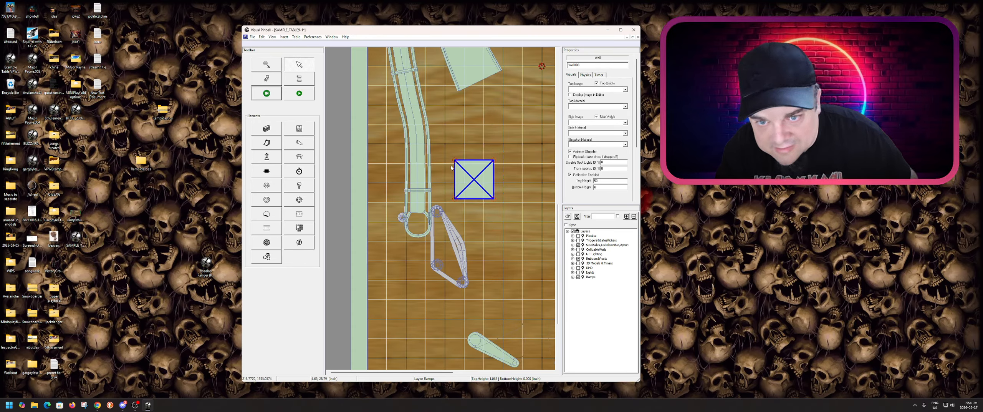
{"action": "mouse_move", "coordinate": [456, 164]}
{"action": "left_mouse_down"}
{"action": "mouse_move", "coordinate": [447, 181]}
{"action": "mouse_move", "coordinate": [449, 127]}
{"action": "mouse_move", "coordinate": [440, 163]}
{"action": "mouse_move", "coordinate": [445, 153]}
{"action": "mouse_move", "coordinate": [449, 162]}
{"action": "left_mouse_up"}
- Add several control points around the wall's outline and move points to turn the square into an irregular polygon
{"action": "right_click", "coordinate": [464, 168]}
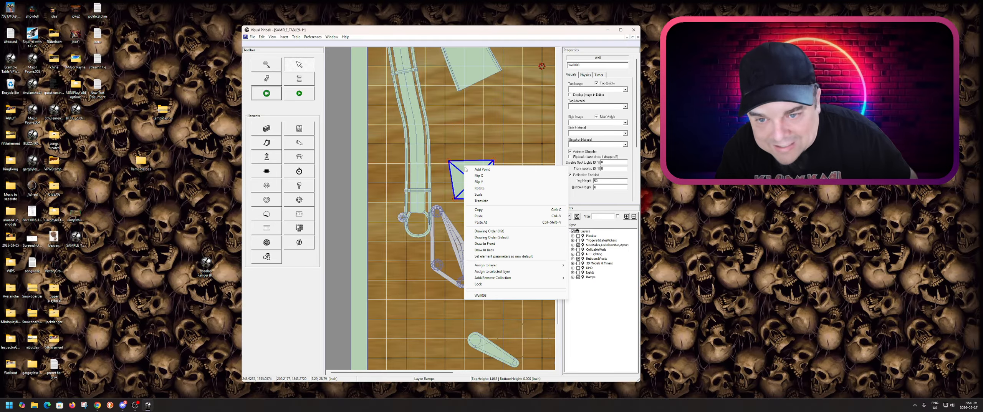
{"action": "left_click", "coordinate": [468, 165]}
{"action": "left_click_drag", "start_coordinate": [463, 161], "coordinate": [475, 232]}
{"action": "right_click", "coordinate": [477, 154]}
{"action": "left_click", "coordinate": [480, 157]}
{"action": "right_click", "coordinate": [502, 179]}
{"action": "left_click", "coordinate": [505, 182]}
{"action": "right_click", "coordinate": [478, 195]}
{"action": "left_click", "coordinate": [483, 199]}
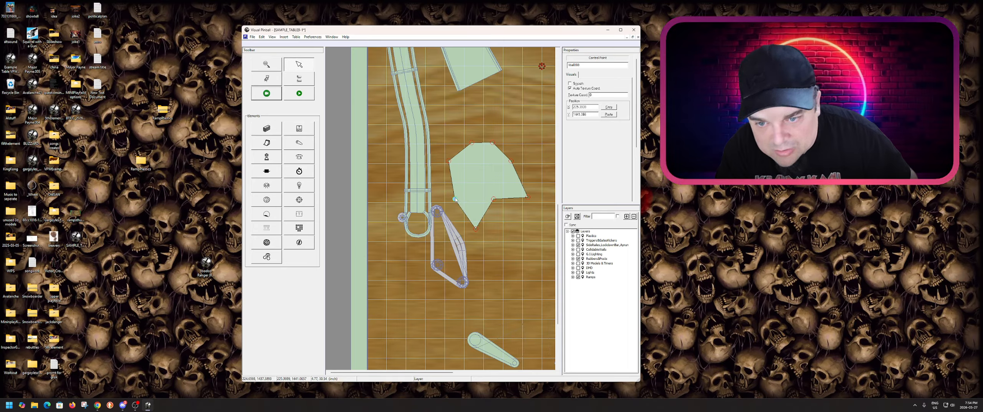
- Move the wall's lower-left point inward to form a notch, and reposition its left and upper-left points
{"action": "left_click_drag", "start_coordinate": [455, 199], "coordinate": [478, 187]}
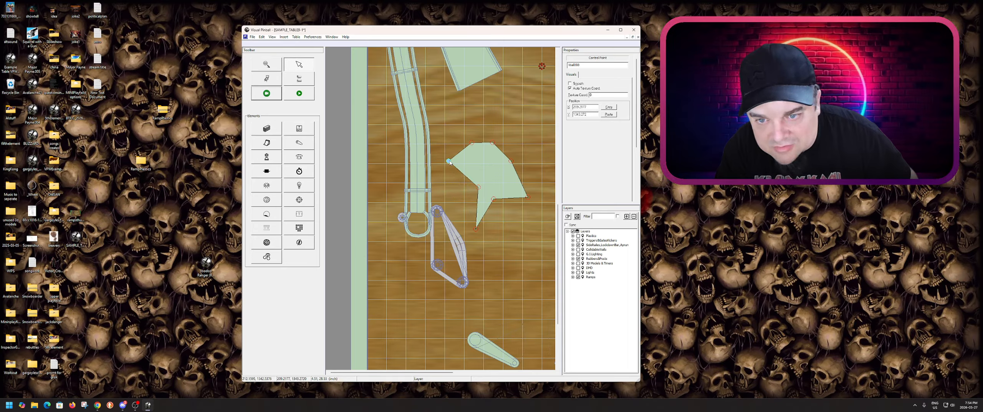
{"action": "left_click_drag", "start_coordinate": [450, 162], "coordinate": [446, 178]}
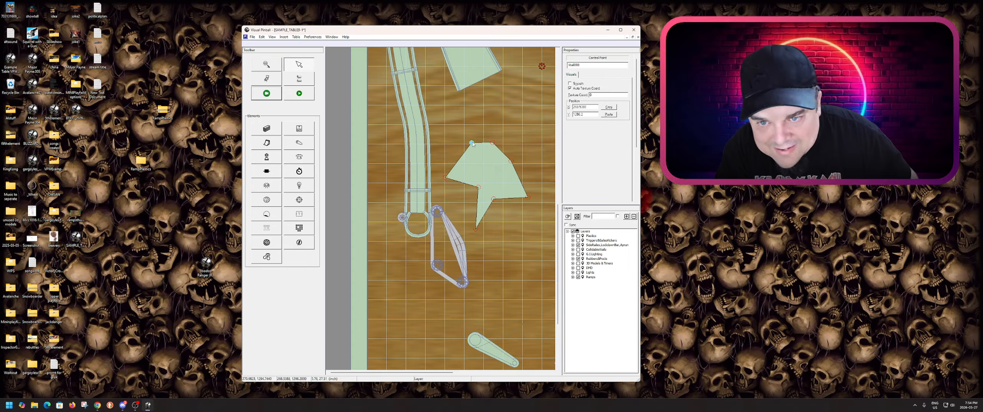
{"action": "left_click_drag", "start_coordinate": [473, 143], "coordinate": [460, 146]}
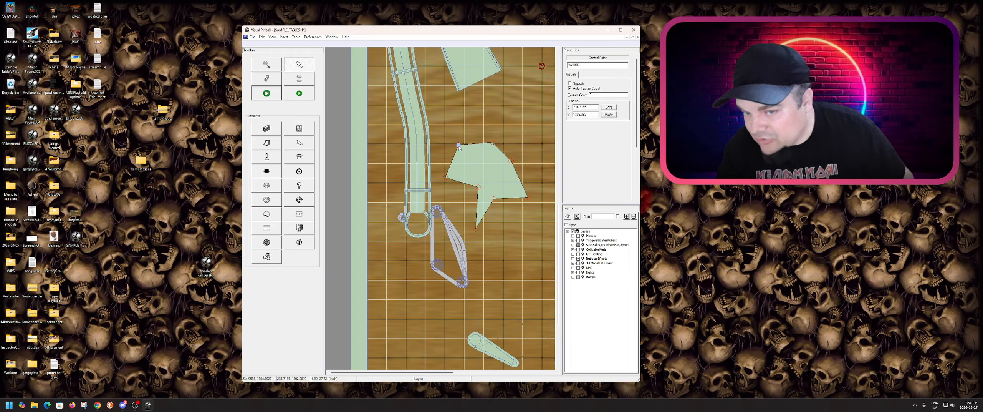
- Make the wall's upper-left control point and the left point of its lower notch smooth
{"action": "right_click", "coordinate": [459, 148]}
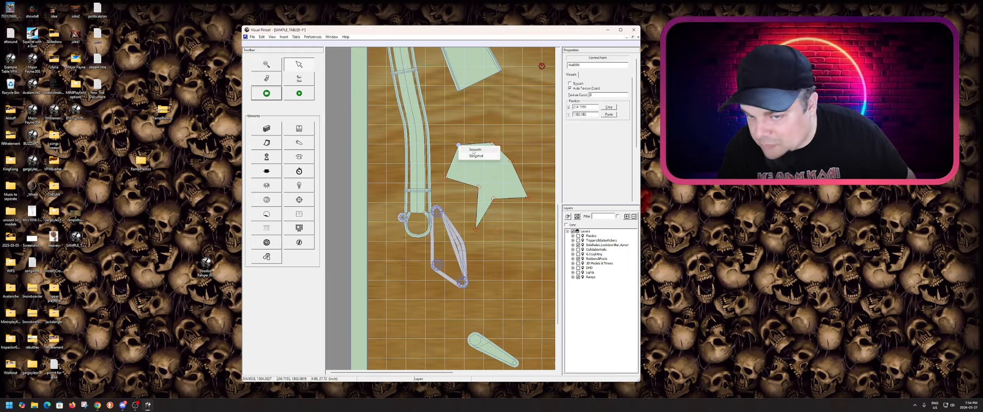
{"action": "left_click", "coordinate": [473, 151]}
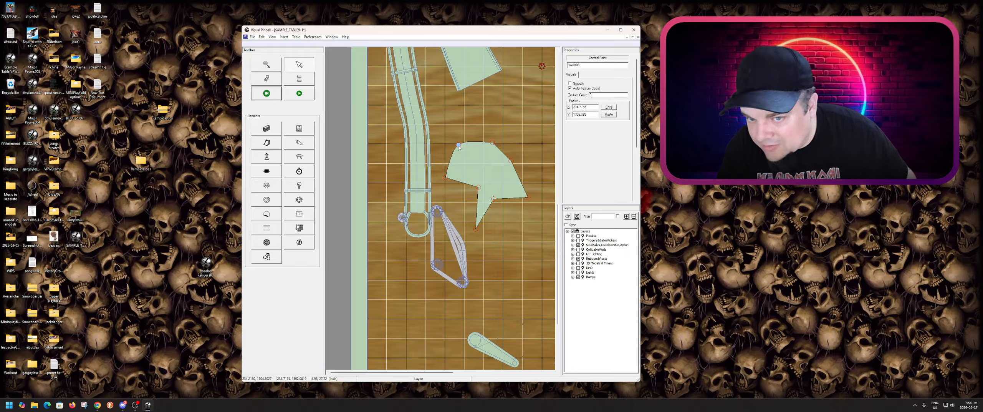
{"action": "left_click", "coordinate": [492, 142]}
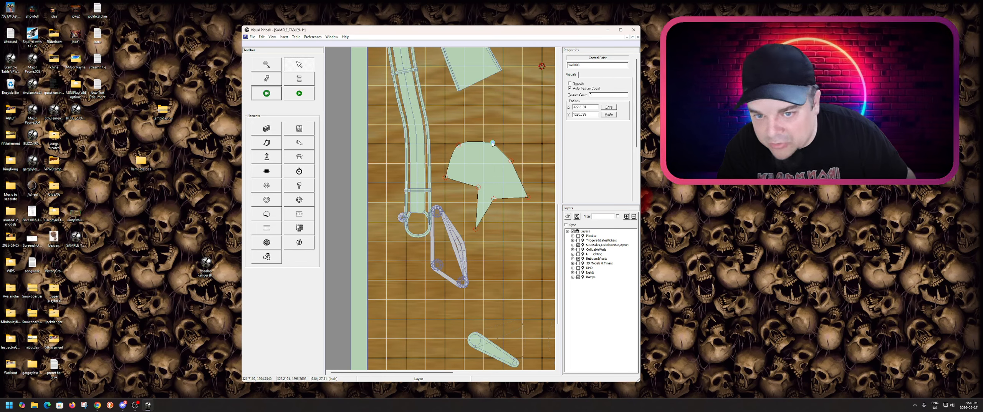
{"action": "left_click", "coordinate": [479, 185]}
{"action": "left_click", "coordinate": [478, 188]}
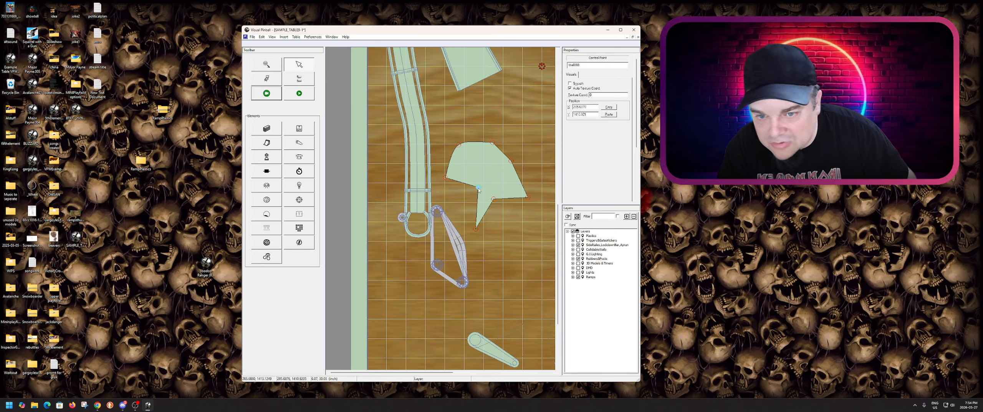
{"action": "right_click", "coordinate": [478, 187]}
{"action": "left_click", "coordinate": [486, 192]}
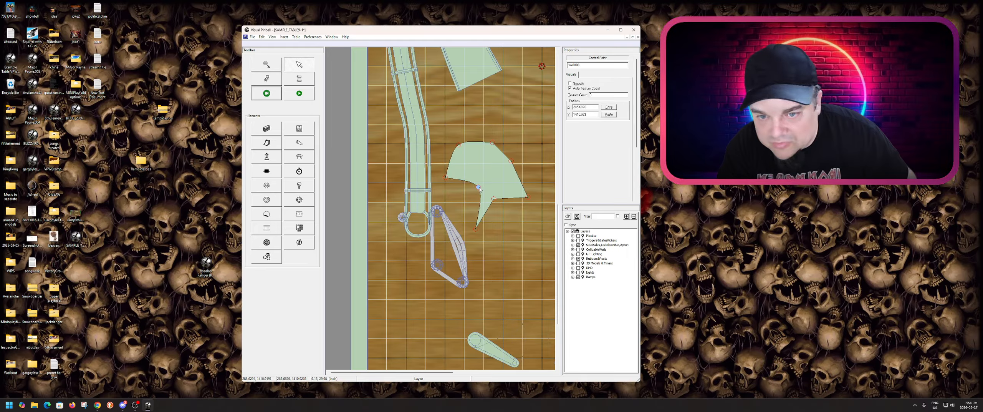
- Smooth the wall's upper-right point and the notch's right point, and move the control points to shape a rounded crescent
{"action": "left_click_drag", "start_coordinate": [479, 189], "coordinate": [490, 141]}
{"action": "left_click", "coordinate": [493, 199]}
{"action": "right_click", "coordinate": [493, 198]}
{"action": "left_click", "coordinate": [500, 201]}
{"action": "right_click", "coordinate": [492, 144]}
{"action": "left_click", "coordinate": [500, 147]}
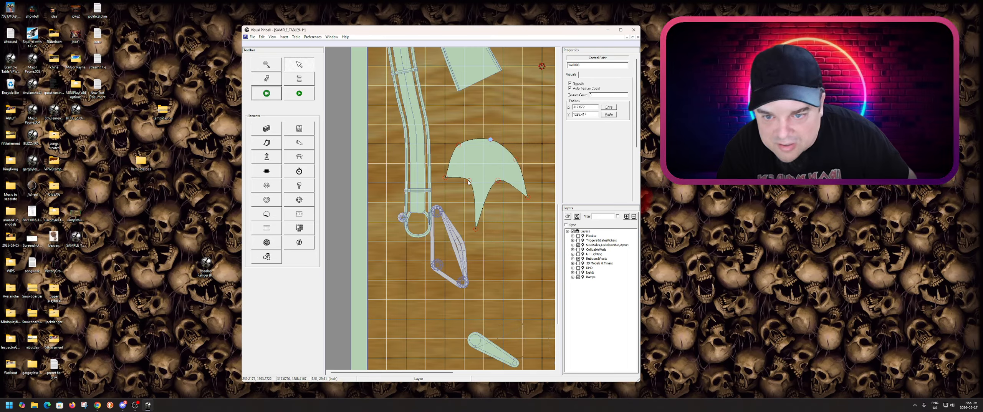
{"action": "left_click_drag", "start_coordinate": [468, 181], "coordinate": [451, 201]}
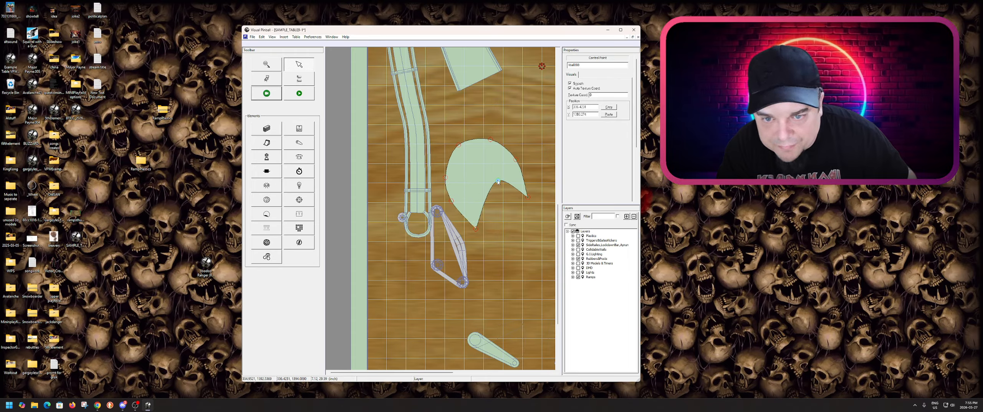
- Move the crescent wall's notch point outward to fill in the shape, and delete that wall
{"action": "left_click_drag", "start_coordinate": [498, 181], "coordinate": [510, 225]}
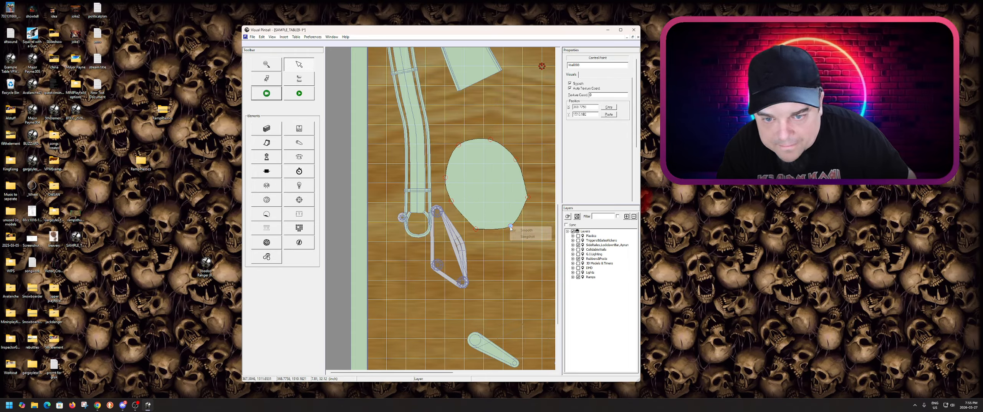
{"action": "left_click", "coordinate": [510, 206]}
{"action": "key", "text": "Delete"}
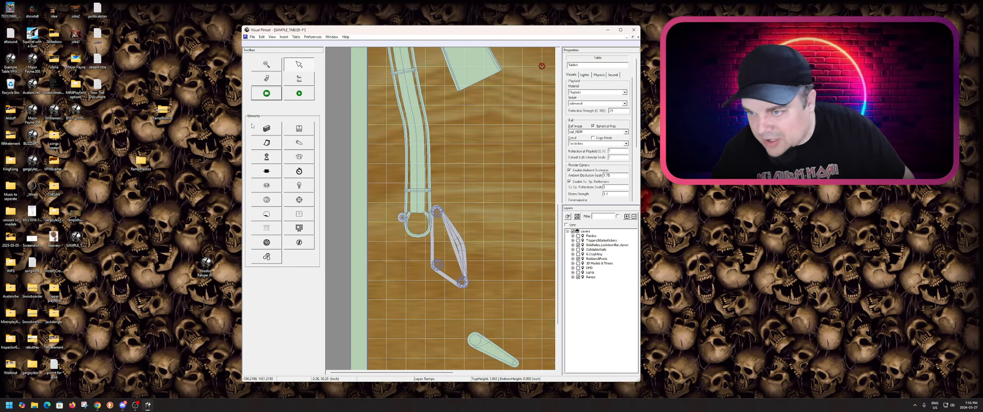
- Insert a new wall and place it over the lower end of the left wire ramp
{"action": "left_click", "coordinate": [266, 128]}
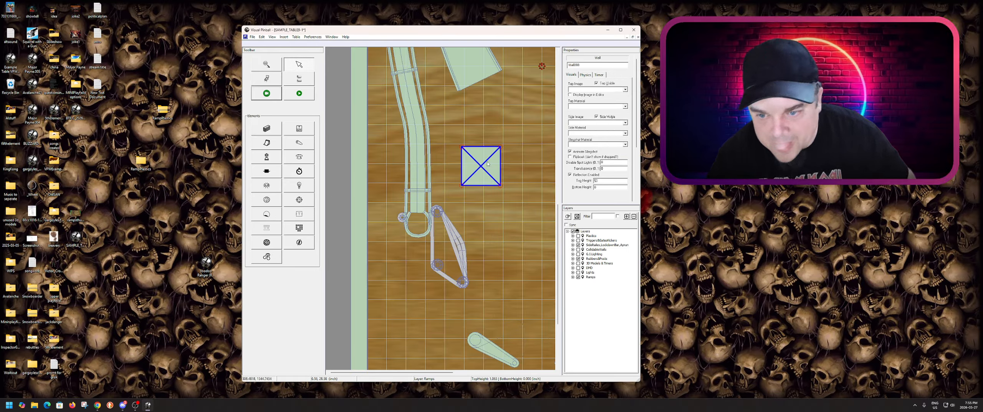
{"action": "left_click_drag", "start_coordinate": [487, 163], "coordinate": [424, 225]}
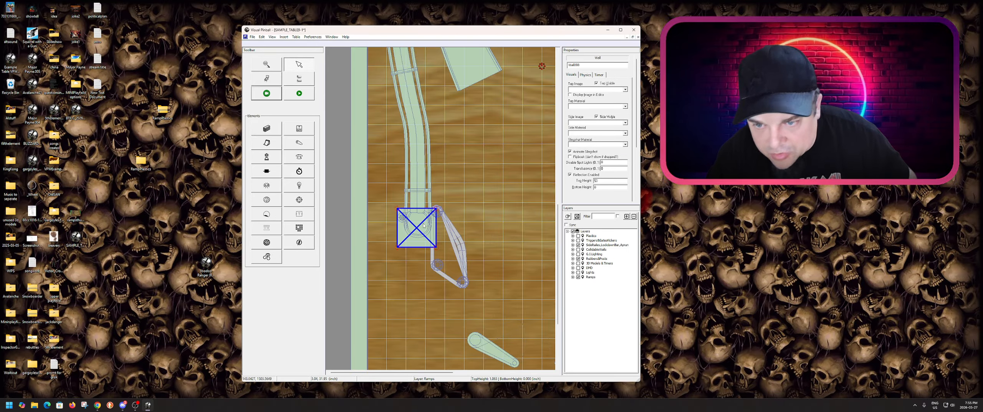
{"action": "scroll", "coordinate": [422, 236], "scroll_direction": "up", "scroll_amount": 2}
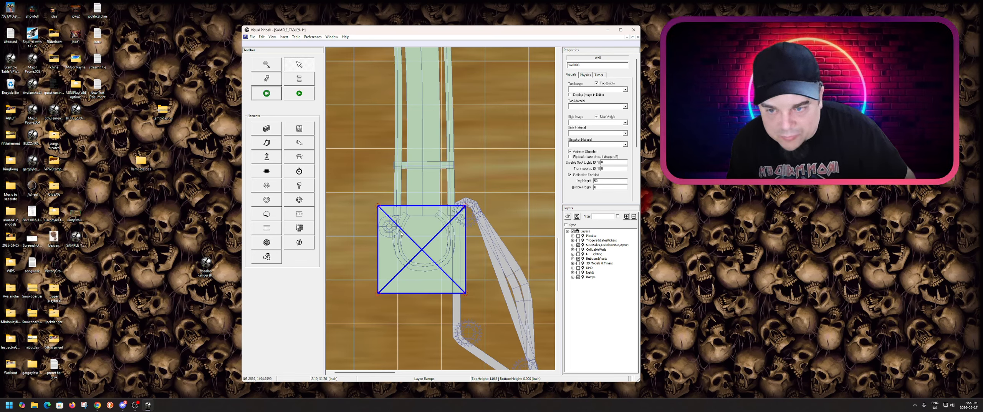
{"action": "left_click_drag", "start_coordinate": [418, 251], "coordinate": [419, 248]}
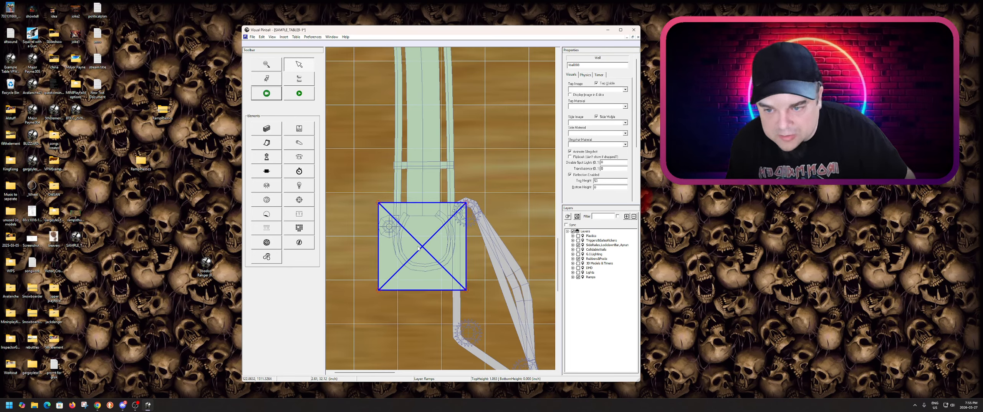
- Add four control points along the new wall's upper edge, two near each side of the ramp's end
{"action": "right_click", "coordinate": [391, 204]}
{"action": "left_click", "coordinate": [401, 208]}
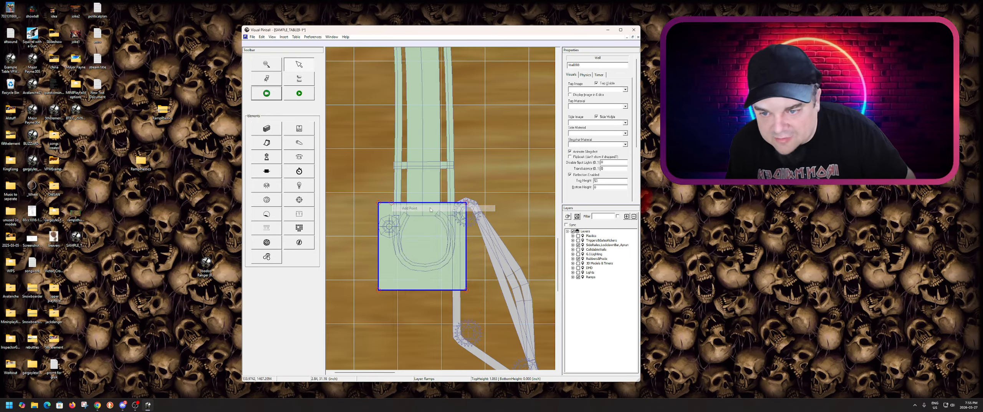
{"action": "right_click", "coordinate": [455, 203]}
{"action": "left_click", "coordinate": [466, 208]}
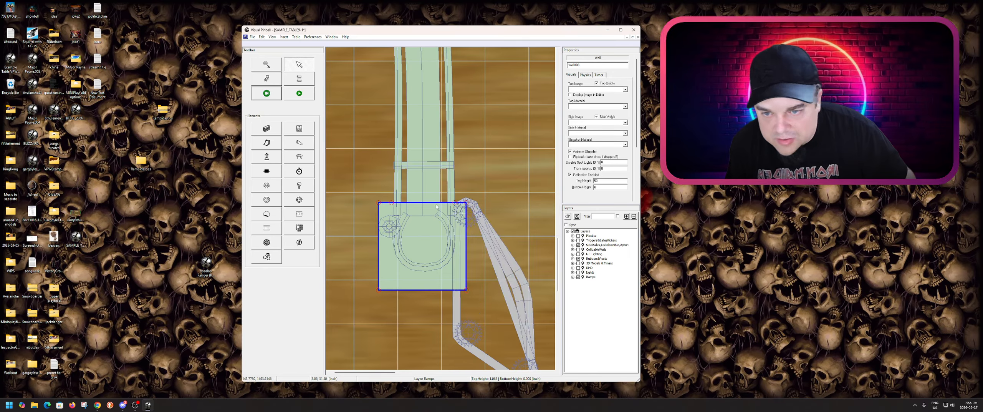
{"action": "right_click", "coordinate": [436, 204]}
{"action": "left_click", "coordinate": [452, 209]}
{"action": "right_click", "coordinate": [411, 202]}
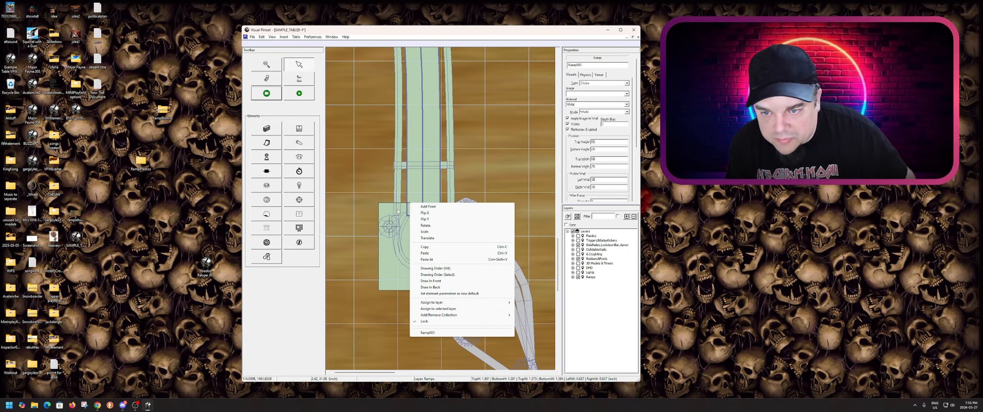
{"action": "left_click", "coordinate": [404, 210]}
{"action": "left_click", "coordinate": [404, 208]}
{"action": "right_click", "coordinate": [405, 208]}
{"action": "left_click", "coordinate": [407, 207]}
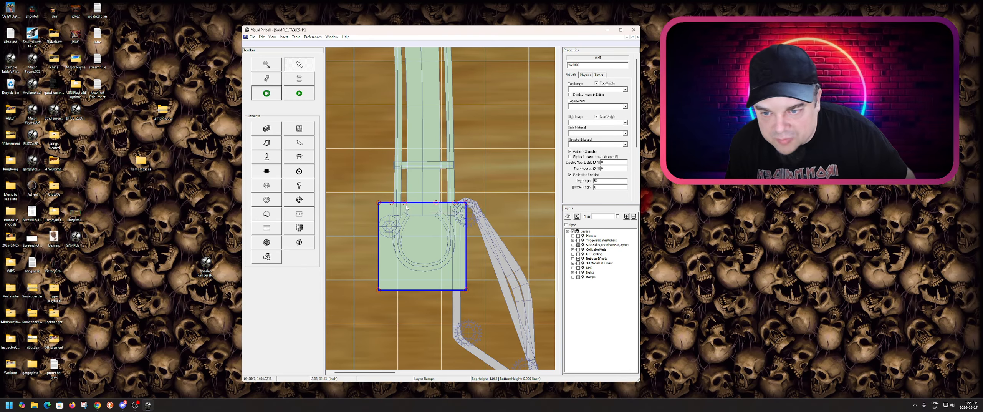
- Move the two inner control points down along the ramp's sides to cut a notch into the wall
{"action": "left_click_drag", "start_coordinate": [405, 205], "coordinate": [402, 257]}
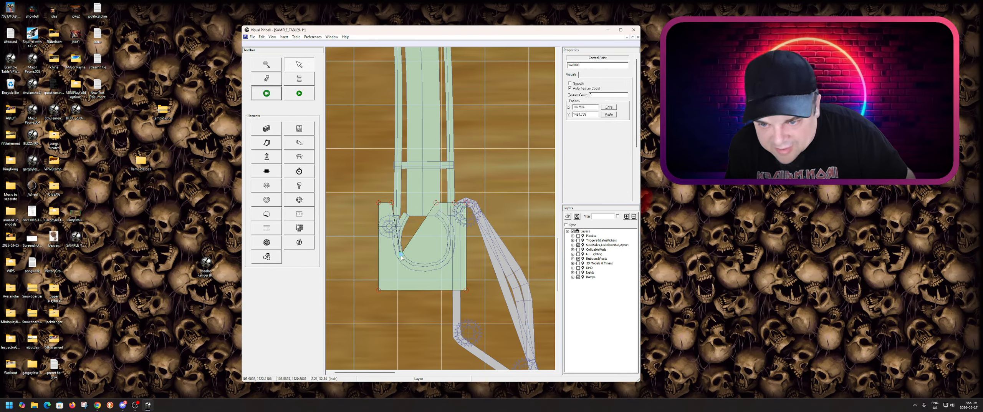
{"action": "left_click_drag", "start_coordinate": [436, 203], "coordinate": [448, 235]}
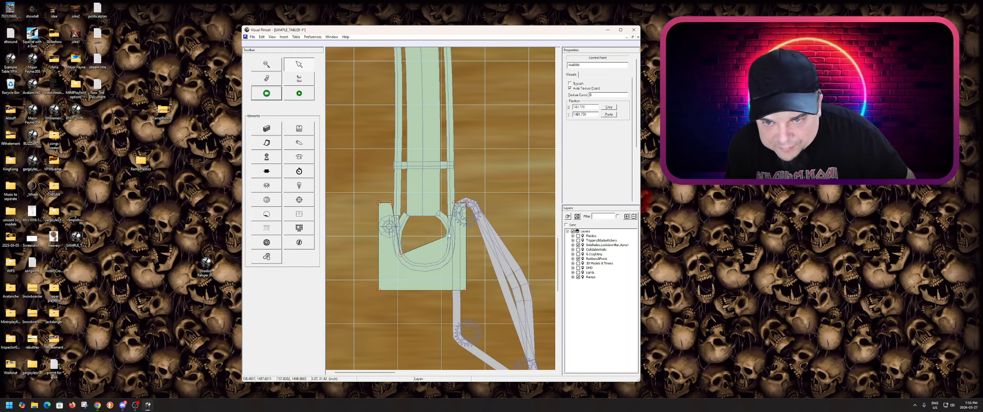
{"action": "left_click", "coordinate": [455, 203]}
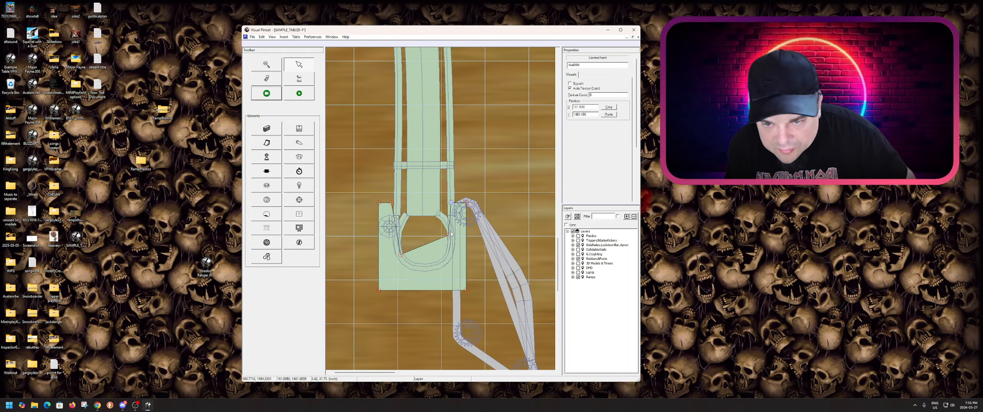
{"action": "left_click_drag", "start_coordinate": [449, 235], "coordinate": [451, 239]}
{"action": "left_click", "coordinate": [437, 248]}
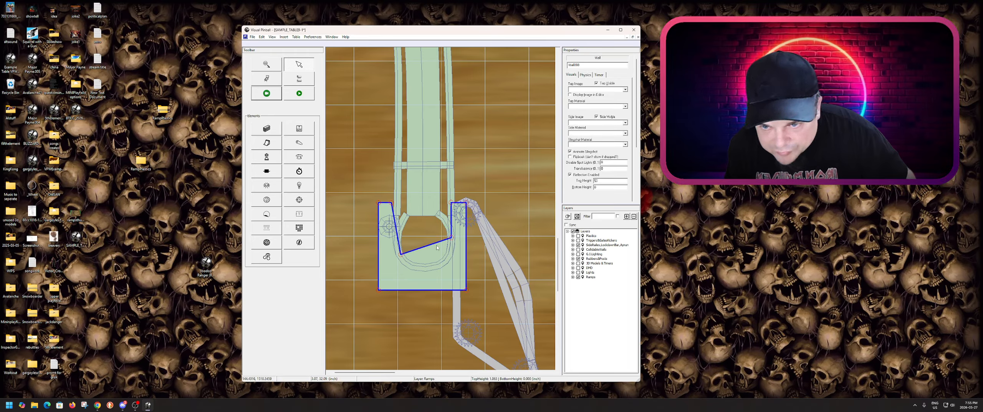
- Make the notch's lower-left point smooth and align its upper-left corner with the ramp's left rail
{"action": "left_click", "coordinate": [401, 254]}
{"action": "right_click", "coordinate": [401, 254]}
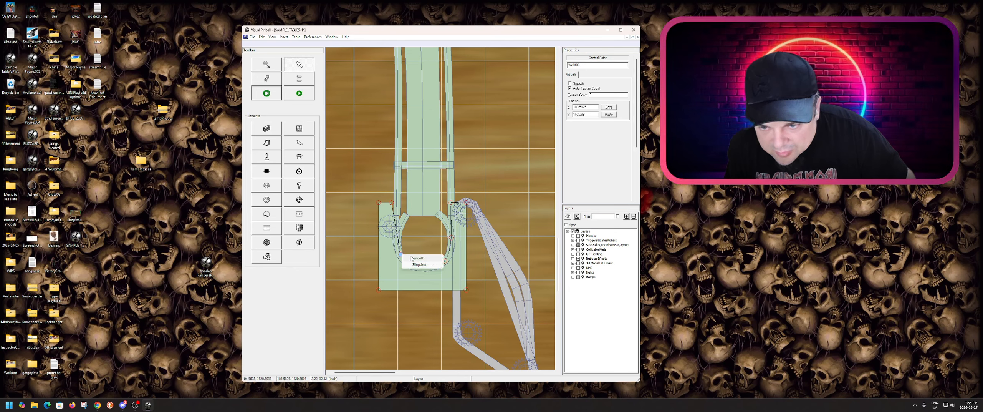
{"action": "left_click", "coordinate": [412, 258]}
{"action": "left_click_drag", "start_coordinate": [392, 202], "coordinate": [396, 202]}
{"action": "left_click", "coordinate": [394, 261]}
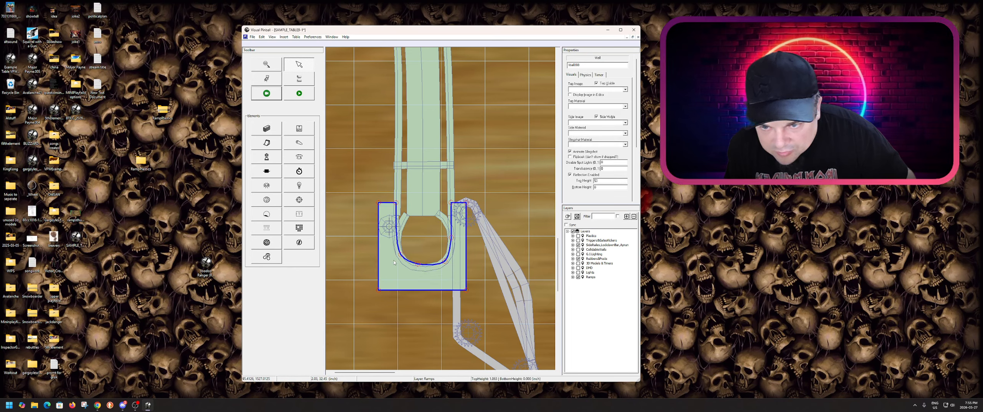
- Move the notch's lower-right point slightly inward so the curve follows the ramp's rounded end
{"action": "left_click", "coordinate": [444, 262]}
{"action": "left_click", "coordinate": [445, 263]}
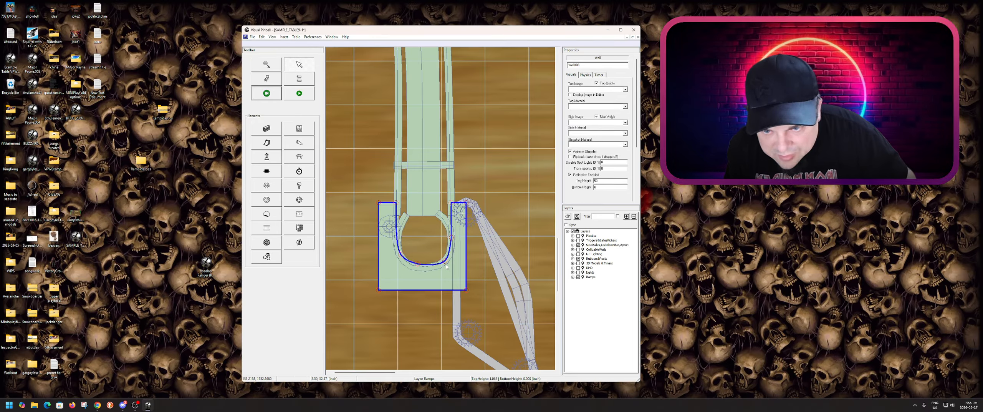
{"action": "left_click", "coordinate": [444, 262]}
{"action": "left_click_drag", "start_coordinate": [445, 262], "coordinate": [442, 258]}
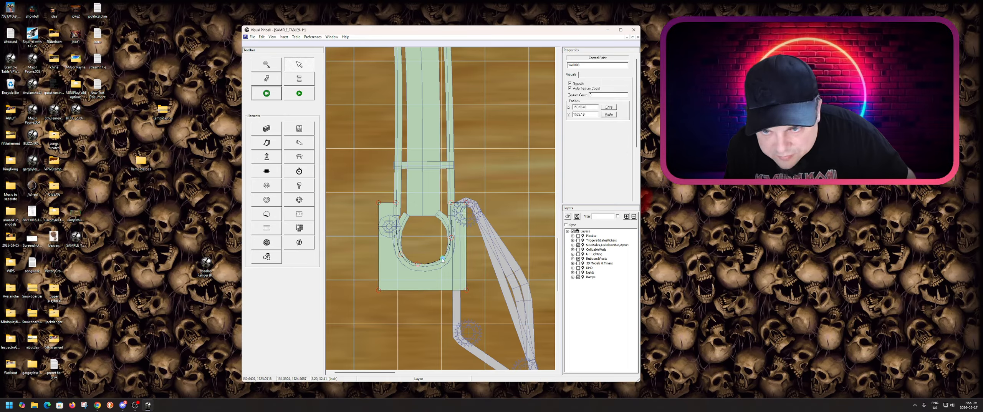
{"action": "left_click", "coordinate": [451, 238]}
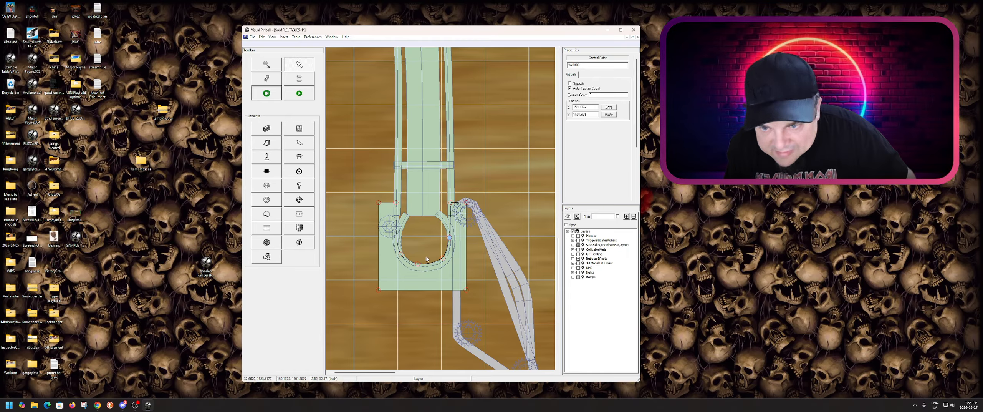
{"action": "left_click", "coordinate": [404, 222]}
{"action": "left_click", "coordinate": [416, 226]}
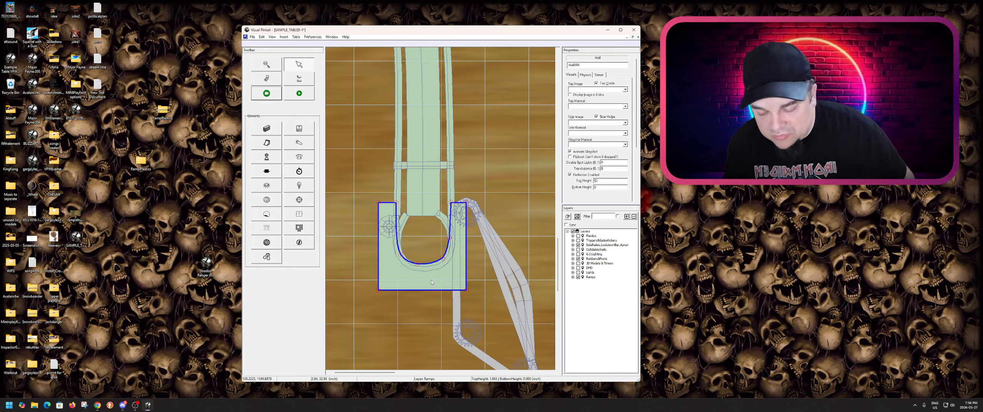
- Move the wall's outer corner points inward to leave a narrow U-shaped wall around the ramp's end
{"action": "left_click", "coordinate": [379, 290]}
{"action": "left_click", "coordinate": [380, 204]}
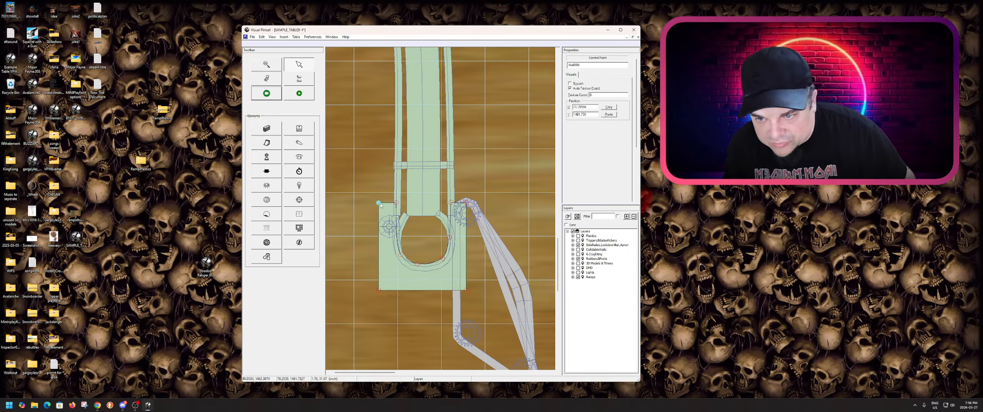
{"action": "left_click_drag", "start_coordinate": [378, 288], "coordinate": [389, 269]}
{"action": "left_click_drag", "start_coordinate": [466, 289], "coordinate": [458, 270]}
{"action": "left_click_drag", "start_coordinate": [465, 204], "coordinate": [457, 202]}
{"action": "left_click", "coordinate": [451, 265]}
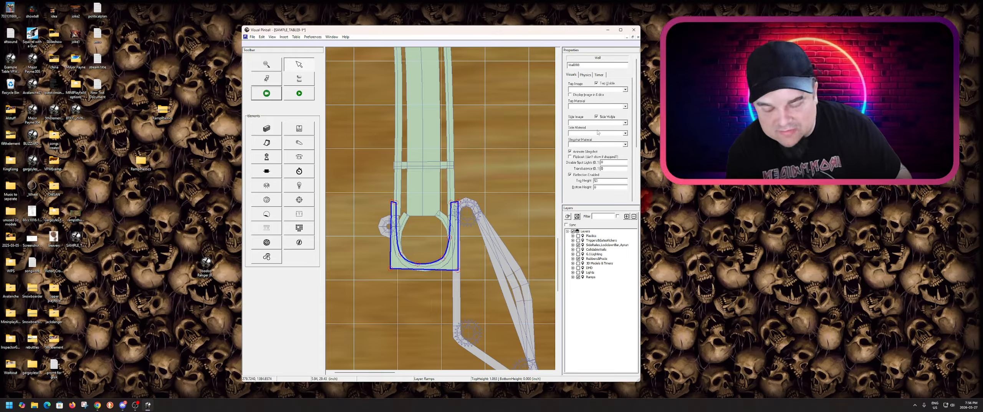
- Check the wall's physics settings and the ramp's end point, and set the wall's bottom height to 60 and top height to 110
{"action": "left_click", "coordinate": [576, 77]}
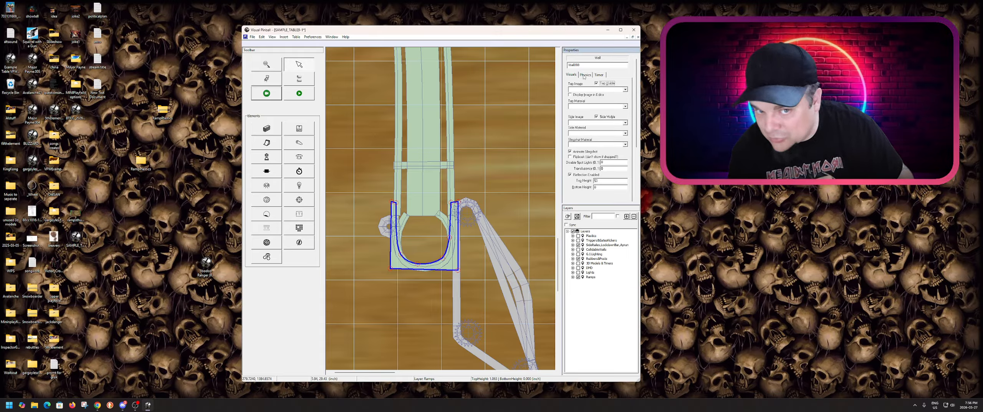
{"action": "left_click", "coordinate": [584, 75]}
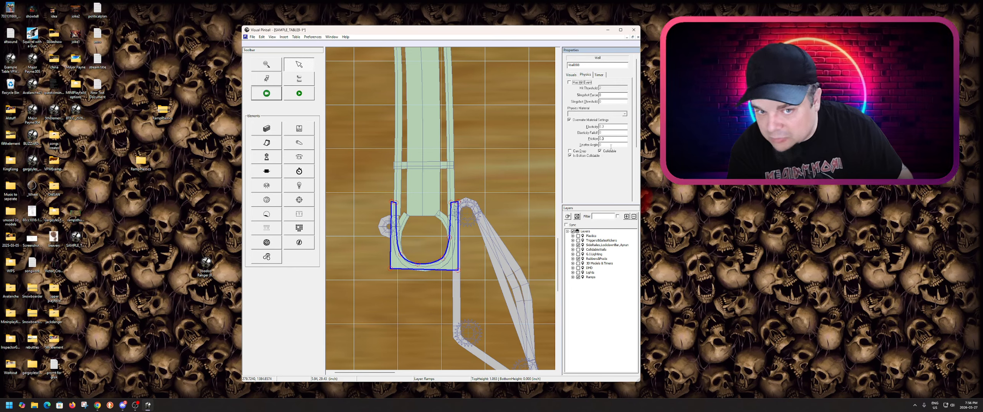
{"action": "left_click", "coordinate": [571, 75]}
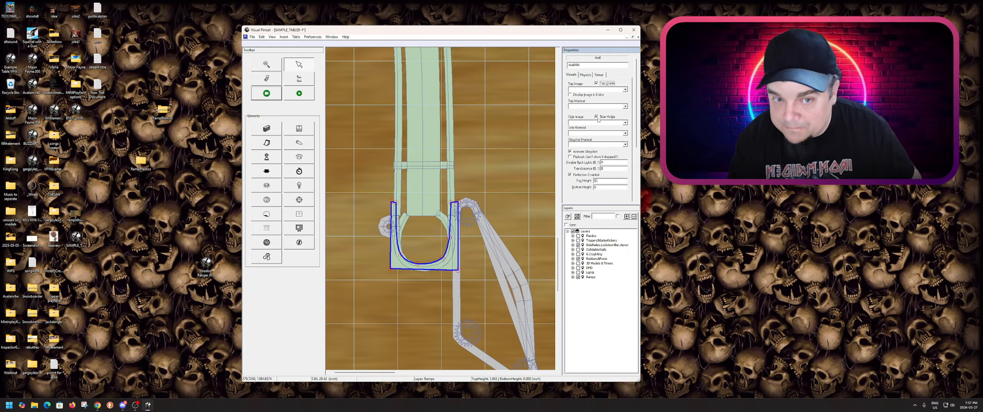
{"action": "left_click", "coordinate": [604, 188]}
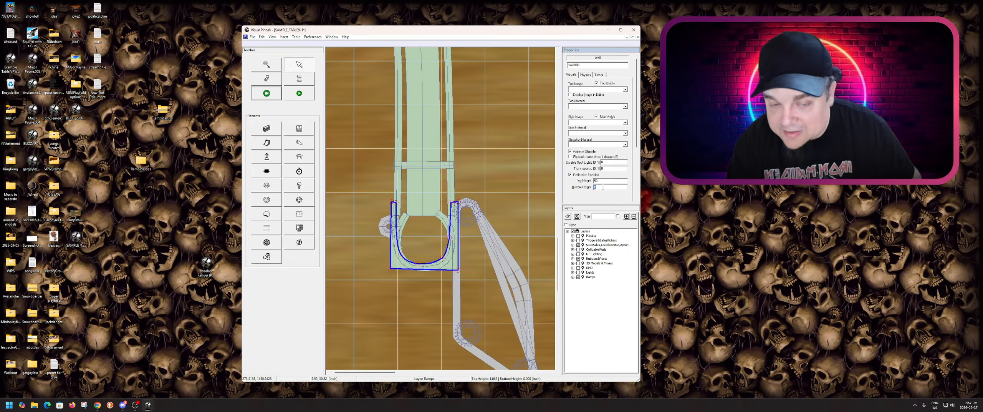
{"action": "left_click", "coordinate": [423, 217]}
{"action": "left_click", "coordinate": [423, 217]}
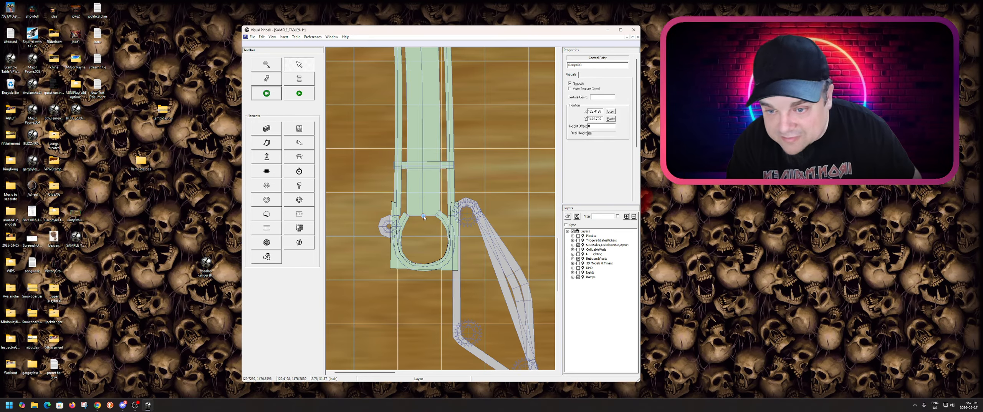
{"action": "left_click", "coordinate": [451, 270]}
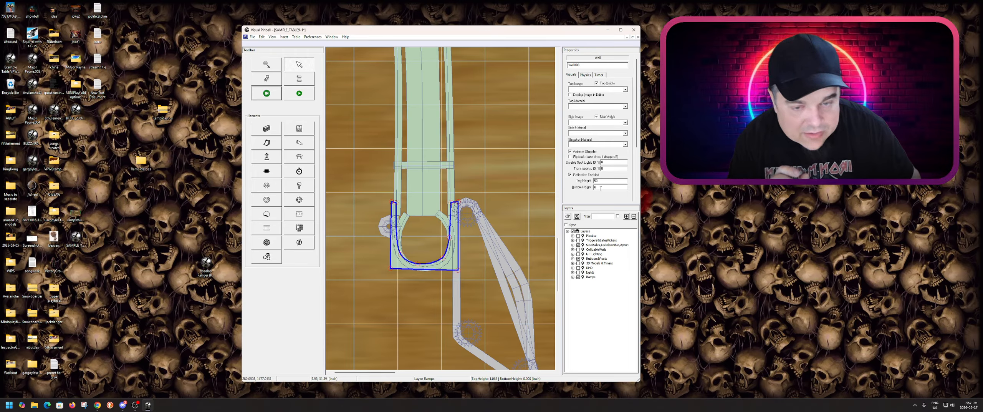
{"action": "left_click_drag", "start_coordinate": [601, 189], "coordinate": [591, 191]}
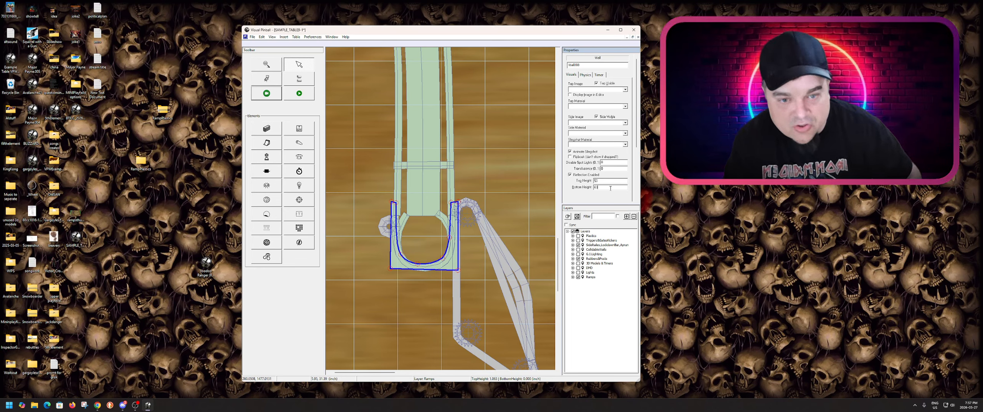
{"action": "key", "text": "shift+Tab"}
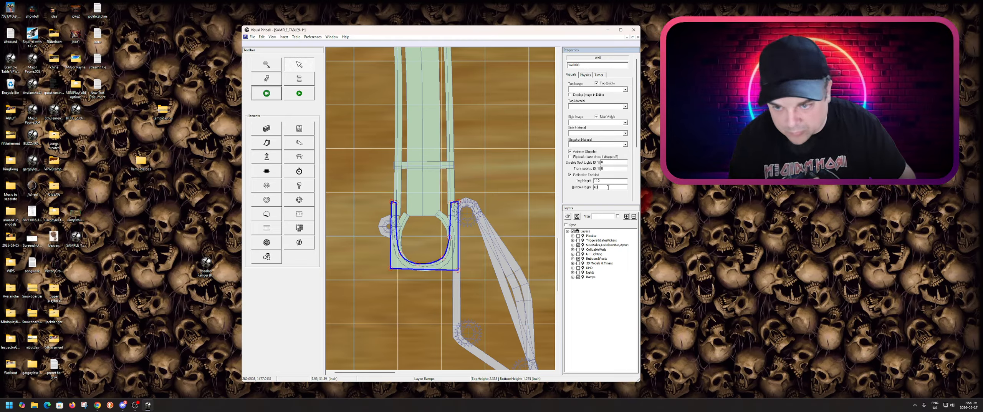
- Run the table, add a credit and start a one-player game, launching the ball with the debugger open
{"action": "key", "text": "F5"}
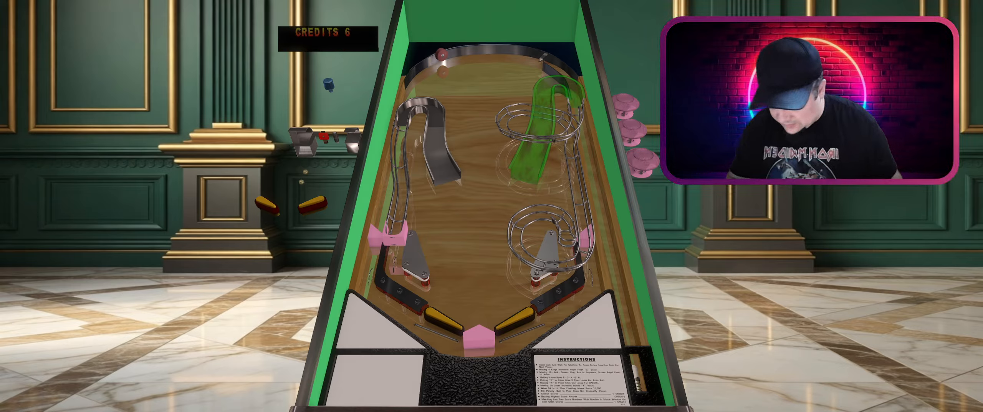
{"action": "key", "text": "5"}
{"action": "key", "text": "1"}
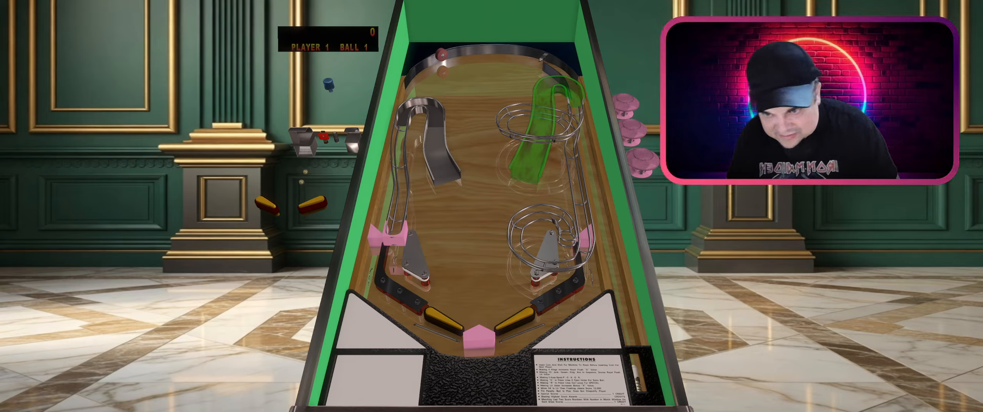
{"action": "key", "text": "Return"}
{"action": "key", "text": "d"}
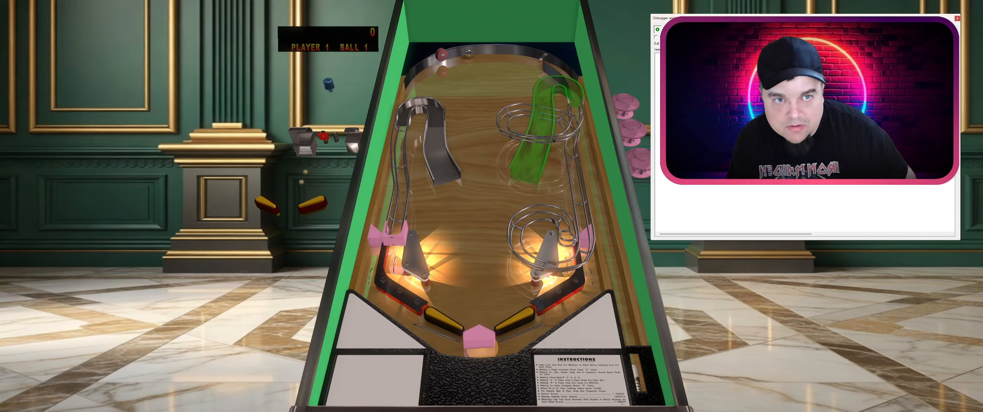
- Send the ball onto the left wire ramp to test the new end wall, and work the flippers
{"action": "left_click_drag", "start_coordinate": [495, 73], "coordinate": [403, 132]}
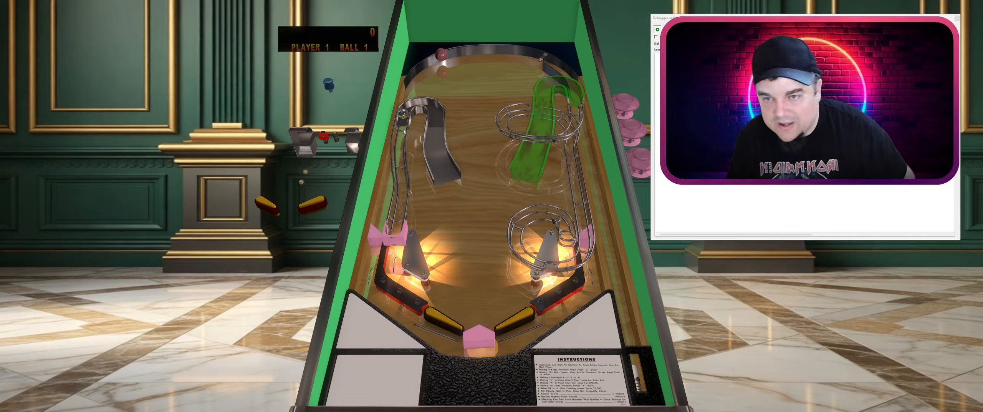
{"action": "key", "text": "shift"}
{"action": "key", "text": "shift"}
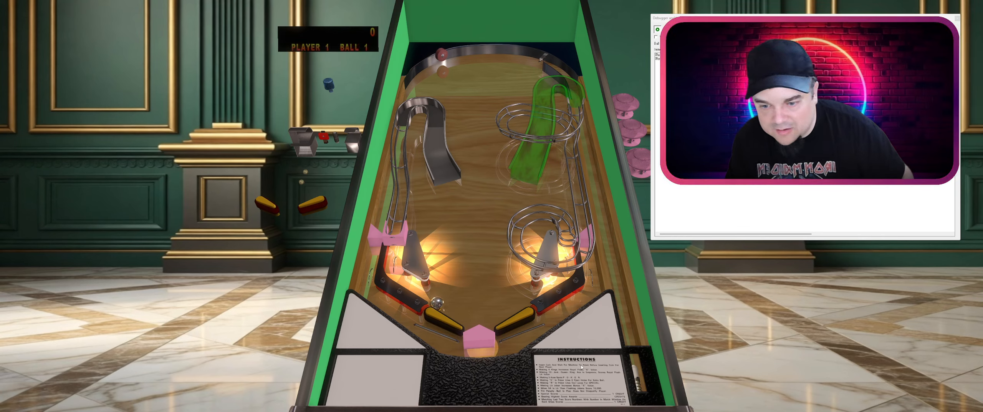
- Keep the ball in play with the flippers to retest the ramps, and quit the game back to the editor
{"action": "key", "text": "shift"}
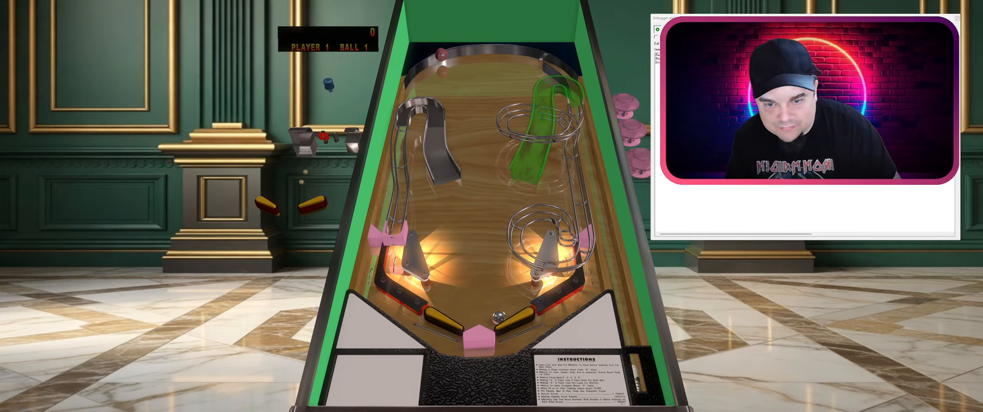
{"action": "key", "text": "shift"}
{"action": "key", "text": "shift"}
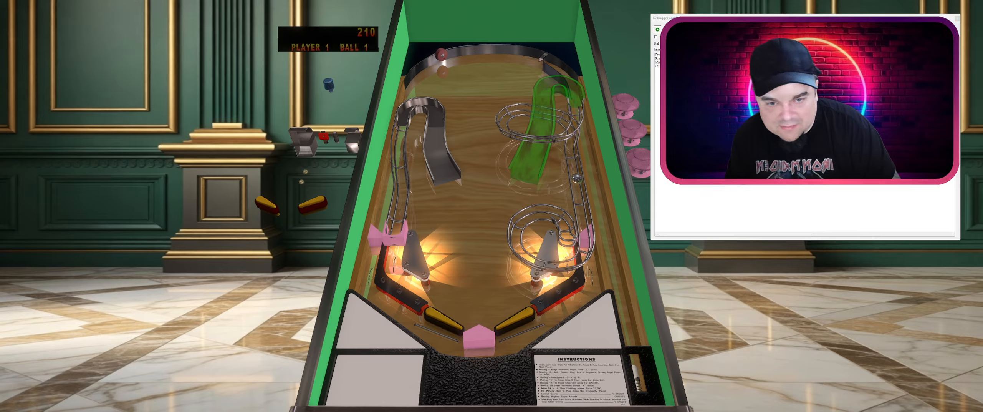
{"action": "key", "text": "shift"}
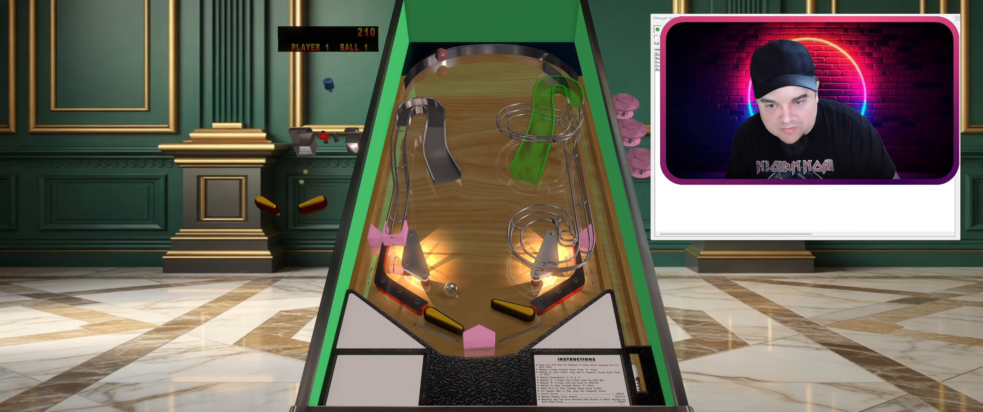
{"action": "key", "text": "shift"}
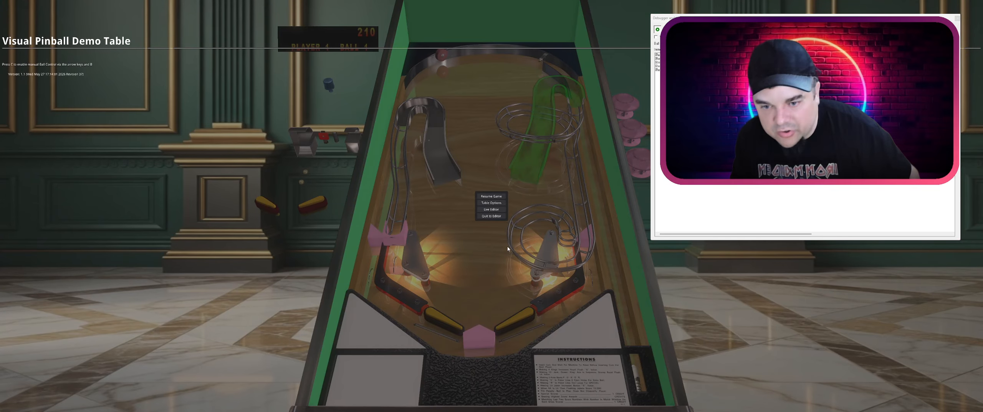
{"action": "left_click", "coordinate": [491, 216]}
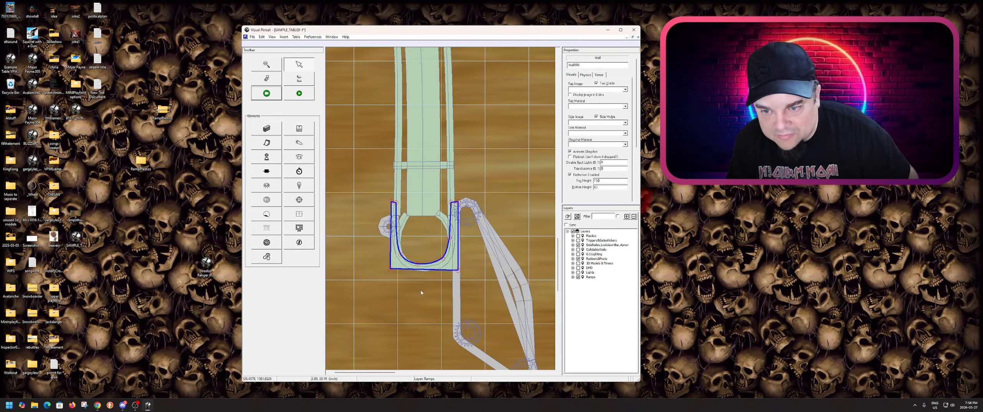
- Duplicate the U-shaped wall at the left wire ramp's end and move the copy across to the right ramp's spiral
{"action": "left_click", "coordinate": [421, 290]}
{"action": "left_click", "coordinate": [402, 266]}
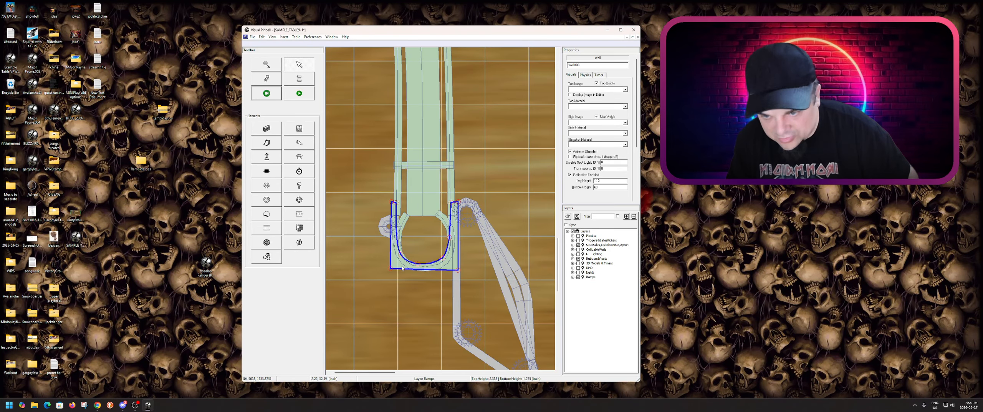
{"action": "left_click", "coordinate": [397, 313]}
{"action": "key", "text": "ctrl+v"}
{"action": "scroll", "coordinate": [386, 290], "scroll_direction": "down", "scroll_amount": 2}
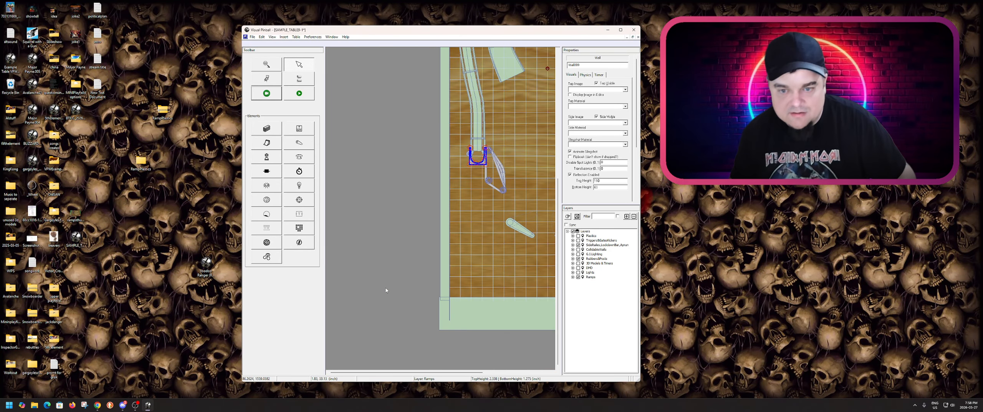
{"action": "scroll", "coordinate": [527, 233], "scroll_direction": "up", "scroll_amount": 1}
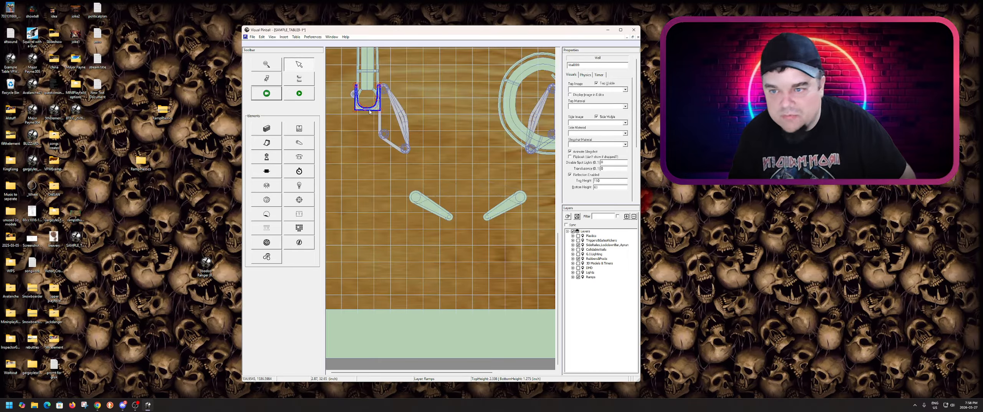
{"action": "left_click_drag", "start_coordinate": [370, 111], "coordinate": [520, 116]}
{"action": "scroll", "coordinate": [519, 116], "scroll_direction": "down", "scroll_amount": 2}
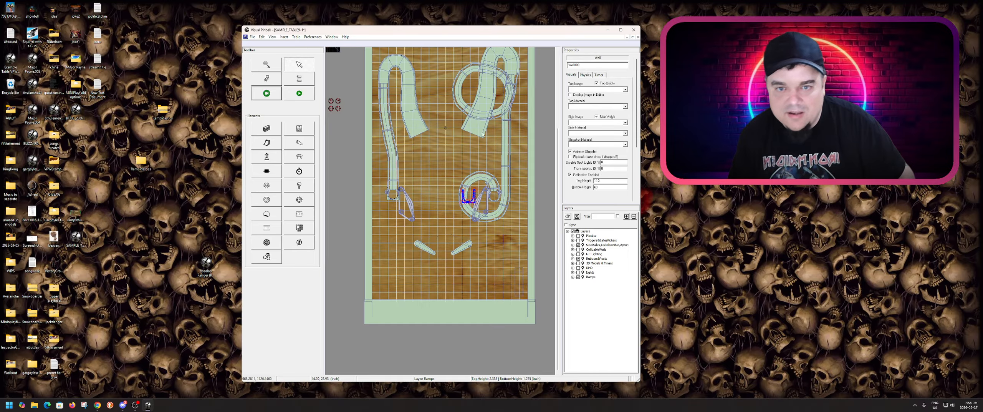
- Position the copied U-shaped wall closely around the right wire ramp's end inside the spiral
{"action": "scroll", "coordinate": [470, 192], "scroll_direction": "up", "scroll_amount": 1}
{"action": "scroll", "coordinate": [469, 194], "scroll_direction": "up", "scroll_amount": 4}
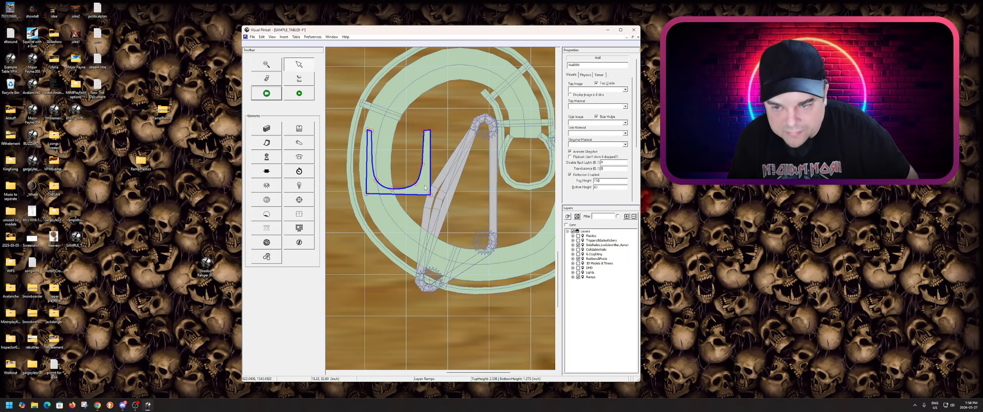
{"action": "left_click_drag", "start_coordinate": [525, 182], "coordinate": [558, 181]}
{"action": "scroll", "coordinate": [555, 182], "scroll_direction": "down", "scroll_amount": 1}
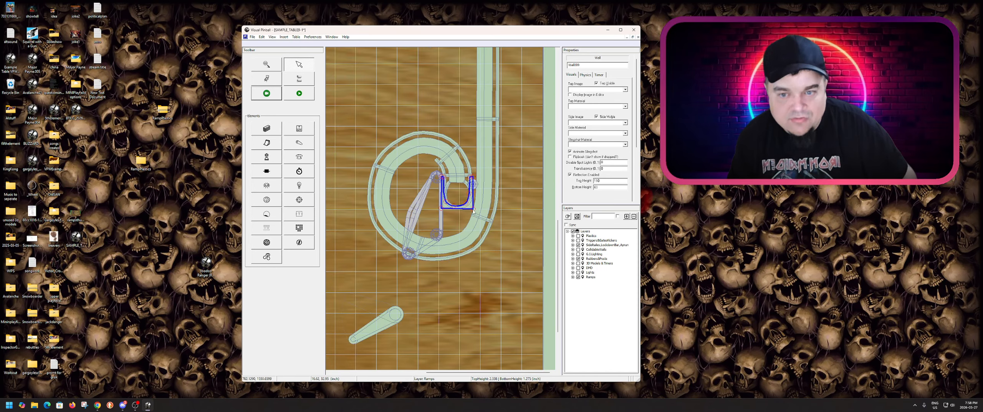
{"action": "scroll", "coordinate": [471, 209], "scroll_direction": "up", "scroll_amount": 1}
{"action": "scroll", "coordinate": [425, 204], "scroll_direction": "up", "scroll_amount": 1}
{"action": "left_click_drag", "start_coordinate": [458, 211], "coordinate": [462, 212]}
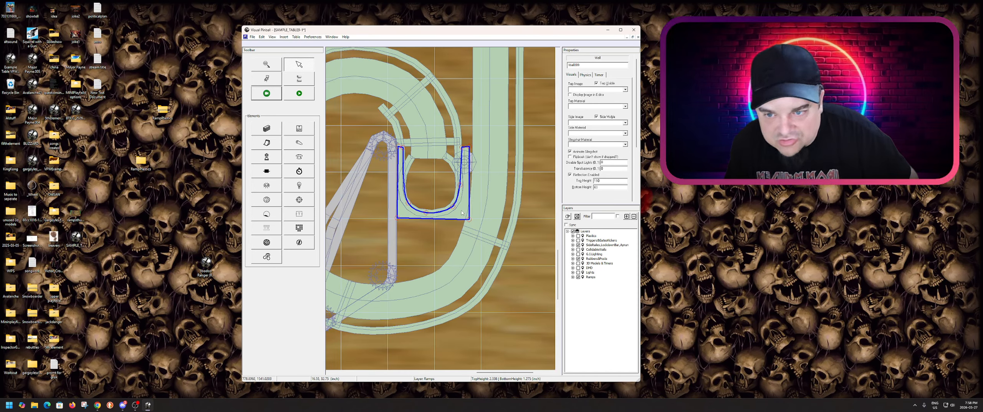
{"action": "left_click_drag", "start_coordinate": [462, 212], "coordinate": [460, 212]}
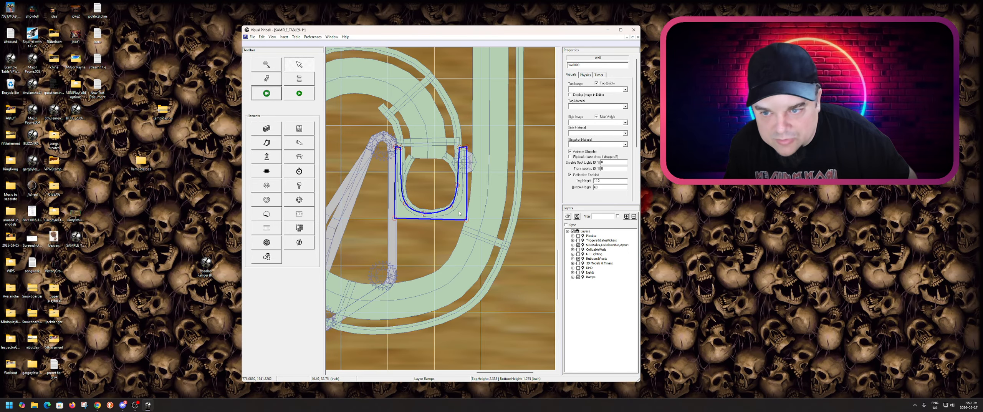
{"action": "left_click", "coordinate": [422, 244]}
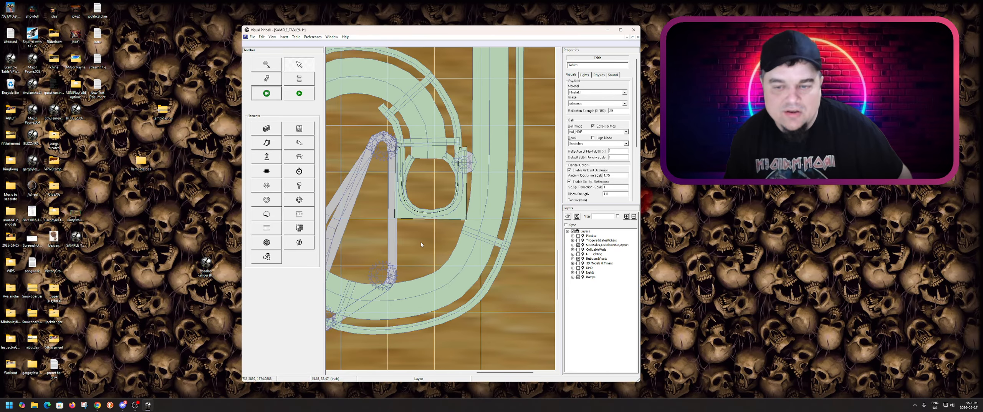
- Select both U-shaped end walls and turn off their top and side visibility
{"action": "scroll", "coordinate": [423, 230], "scroll_direction": "up", "scroll_amount": 6}
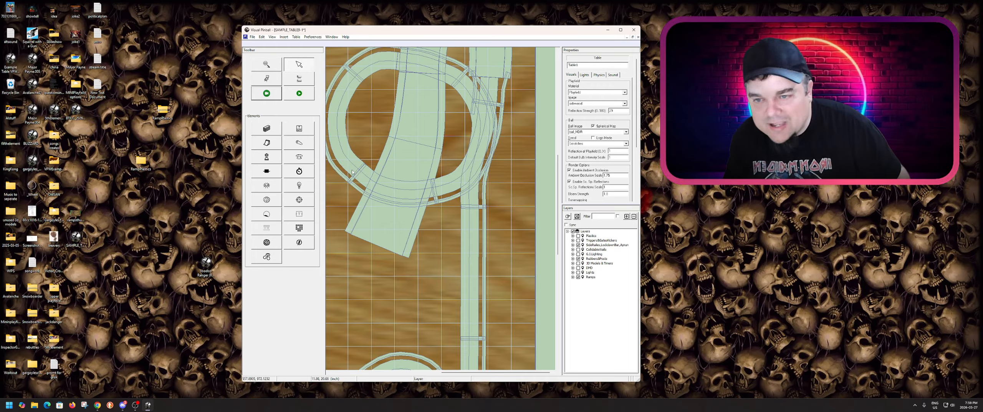
{"action": "scroll", "coordinate": [414, 231], "scroll_direction": "down", "scroll_amount": 2}
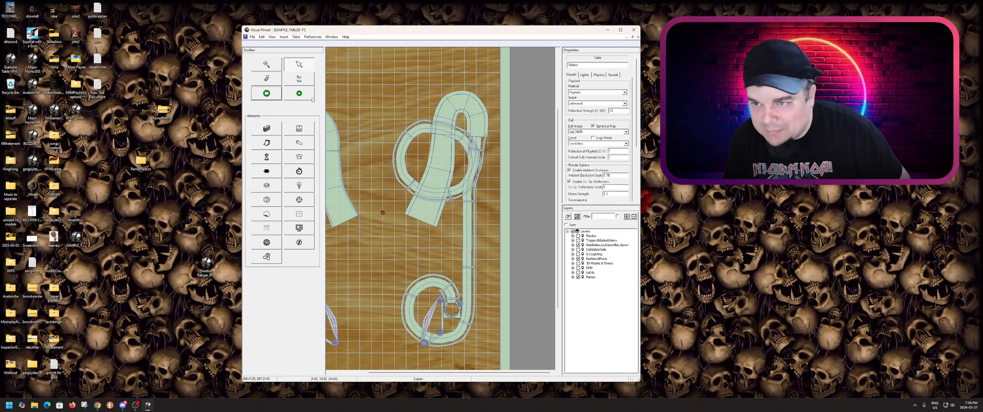
{"action": "scroll", "coordinate": [380, 233], "scroll_direction": "down", "scroll_amount": 2}
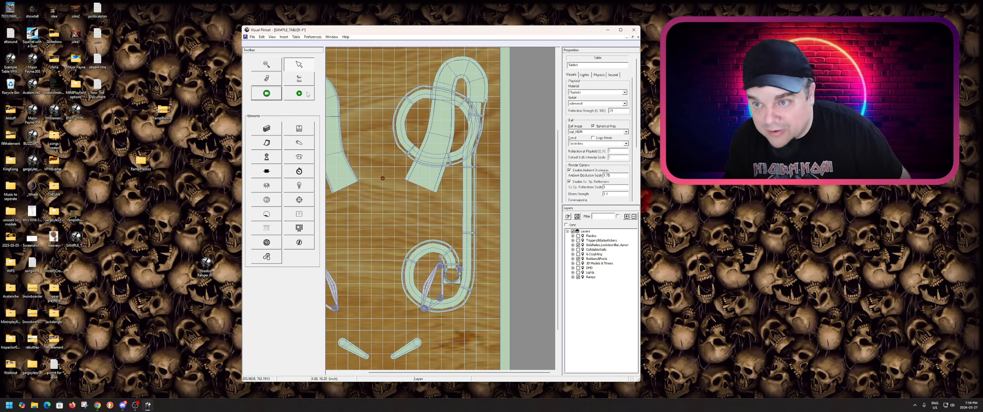
{"action": "scroll", "coordinate": [378, 187], "scroll_direction": "down", "scroll_amount": 3}
{"action": "scroll", "coordinate": [470, 214], "scroll_direction": "up", "scroll_amount": 4}
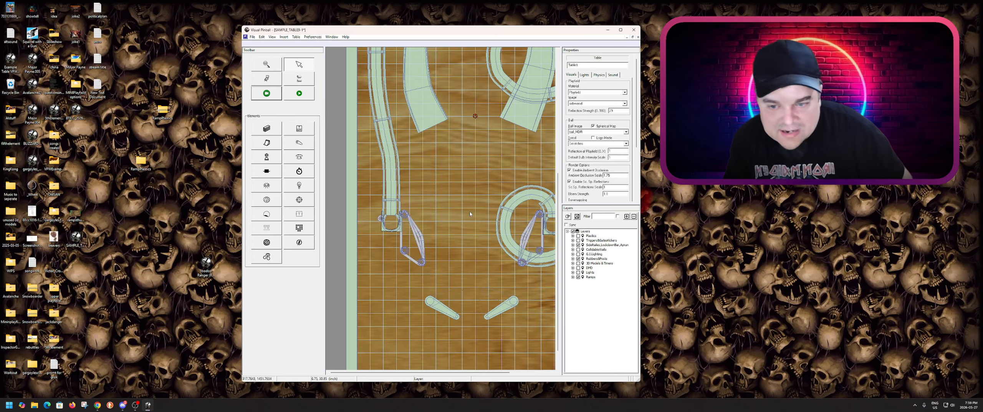
{"action": "left_click", "coordinate": [391, 229]}
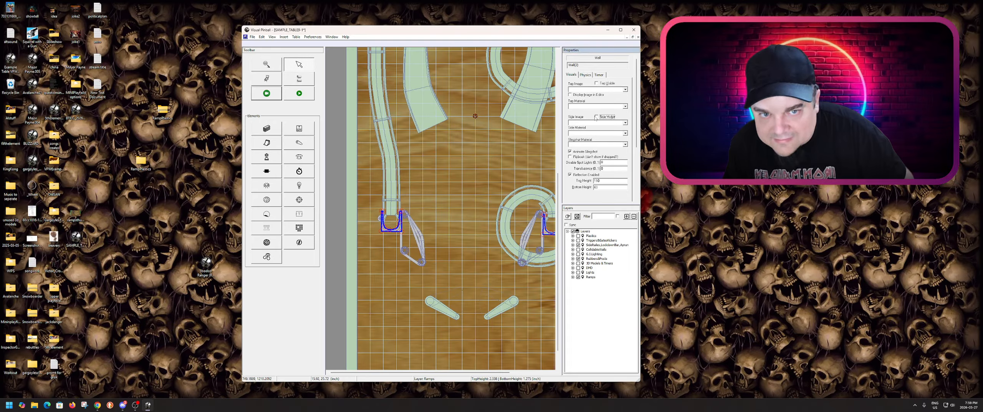
- Run the table, add a credit, start a one-player game and launch the ball
{"action": "left_click", "coordinate": [301, 97]}
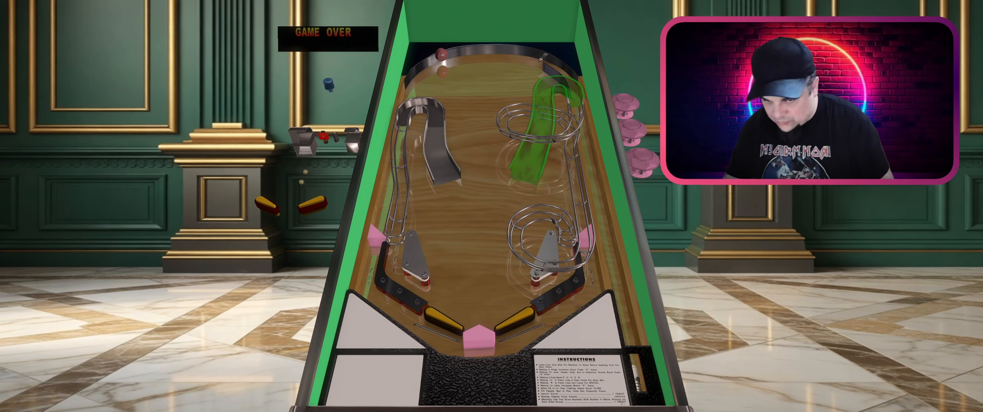
{"action": "key", "text": "5"}
{"action": "key", "text": "1"}
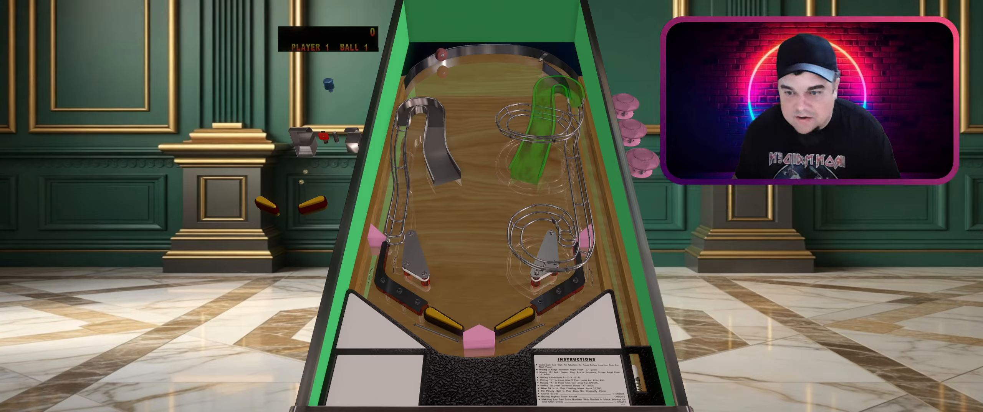
{"action": "key", "text": "Return"}
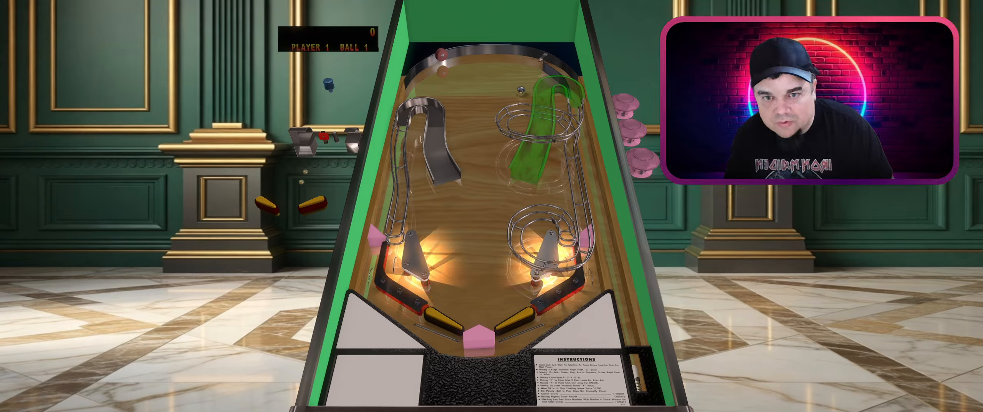
- Work the flippers to send the ball onto the right wire ramp and test its end wall, and quit to the editor
{"action": "key", "text": "Shift_R"}
{"action": "key", "text": "Shift_L"}
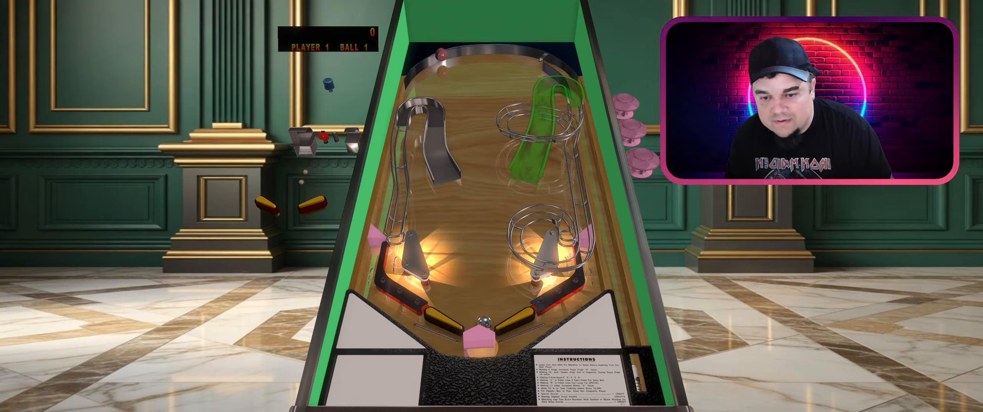
{"action": "key", "text": "Shift_R"}
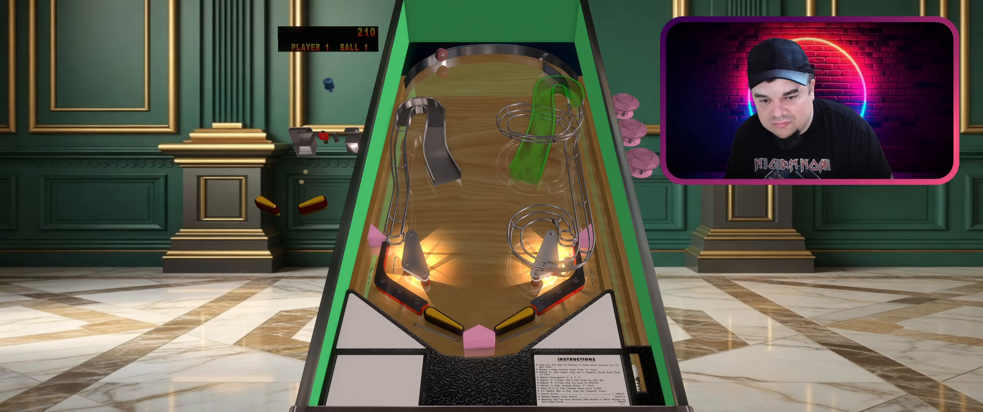
{"action": "key", "text": "Shift_R"}
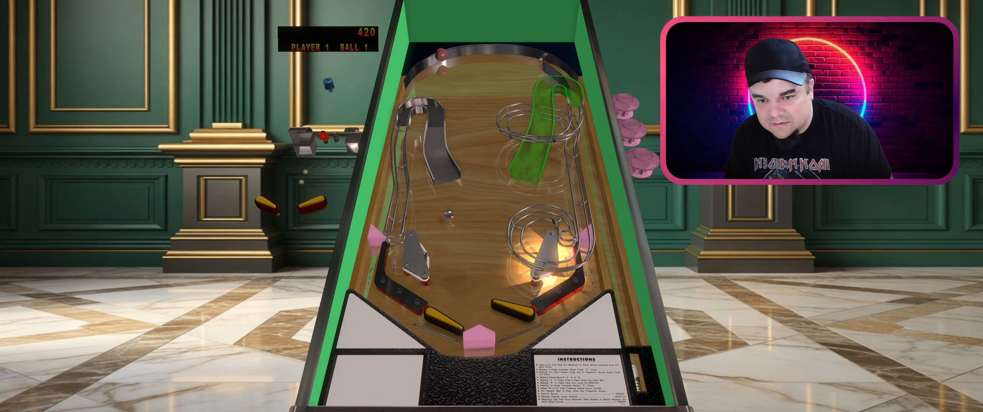
{"action": "key", "text": "Shift_L"}
{"action": "key", "text": "Shift_R"}
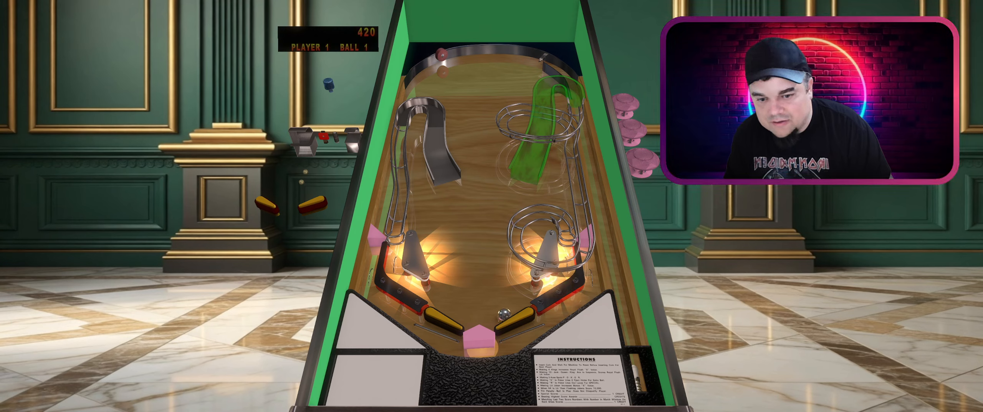
{"action": "key", "text": "Shift_R"}
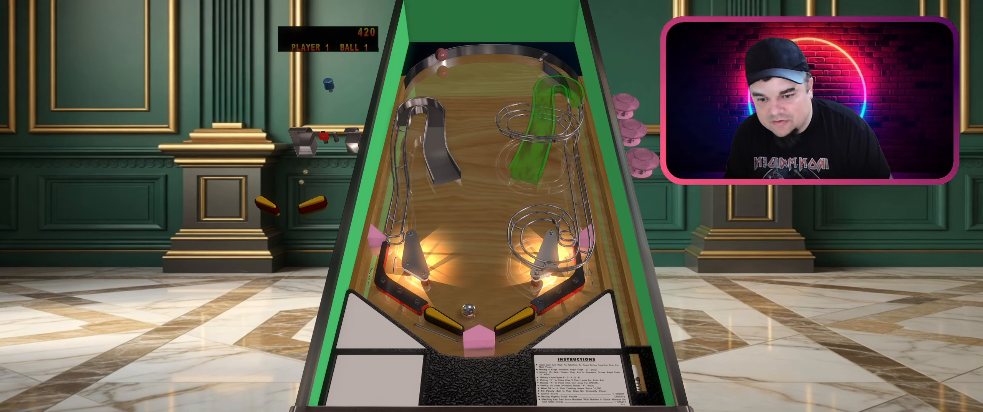
{"action": "key", "text": "Shift_L"}
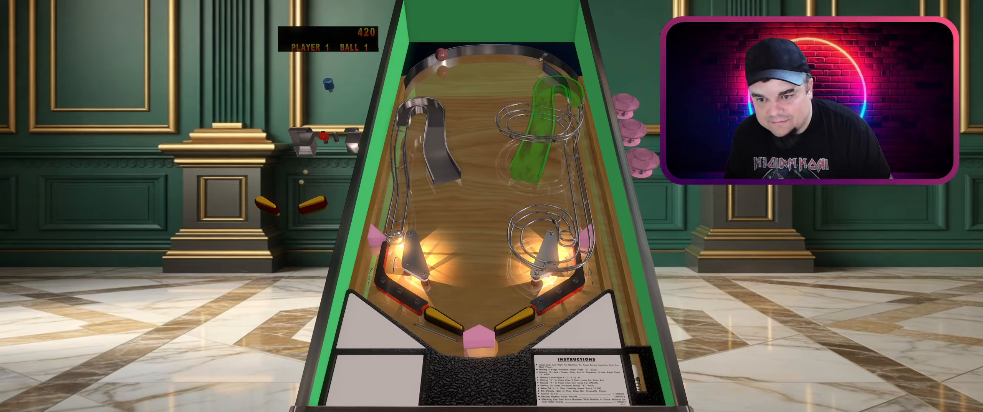
{"action": "key", "text": "Shift_L"}
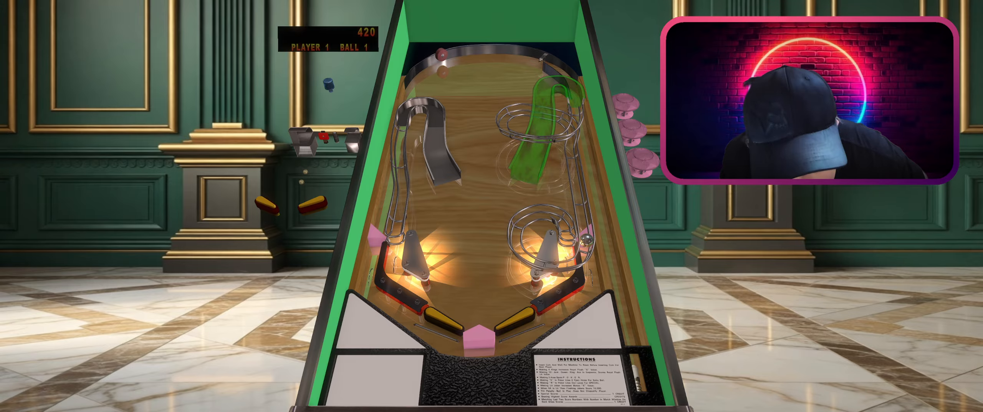
{"action": "key", "text": "Escape"}
{"action": "left_click", "coordinate": [496, 217]}
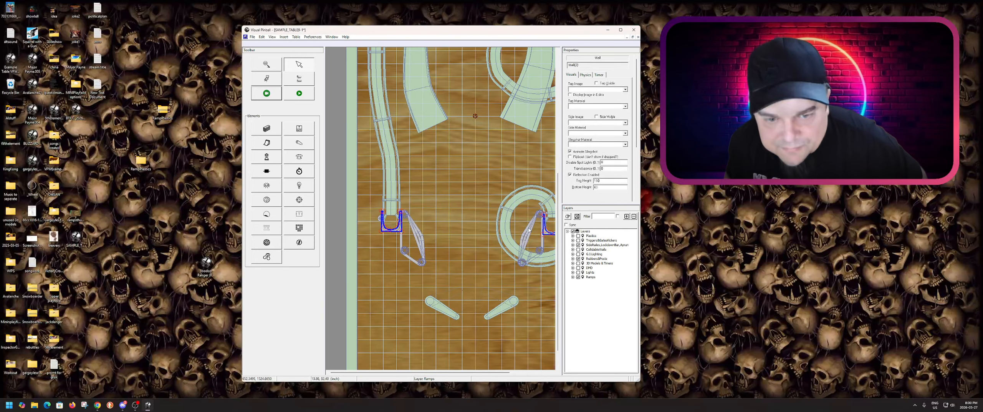
- Check the physics settings of the crossbar on the right ramp's spiral and of the U-shaped wall at that ramp's end
{"action": "scroll", "coordinate": [438, 266], "scroll_direction": "down", "scroll_amount": 3}
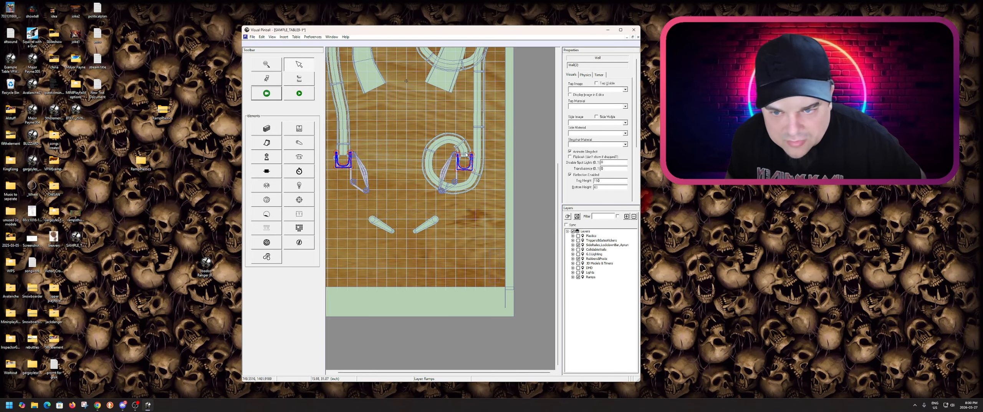
{"action": "scroll", "coordinate": [467, 193], "scroll_direction": "up", "scroll_amount": 3}
{"action": "left_click", "coordinate": [422, 199]}
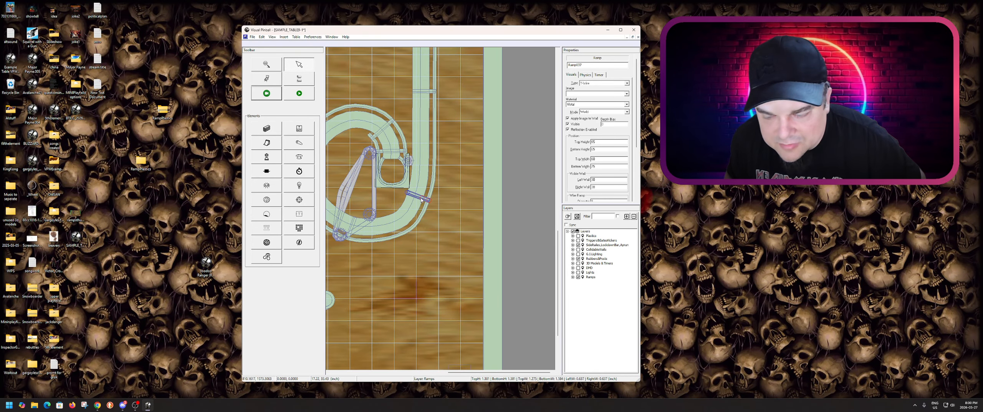
{"action": "left_click", "coordinate": [585, 75]}
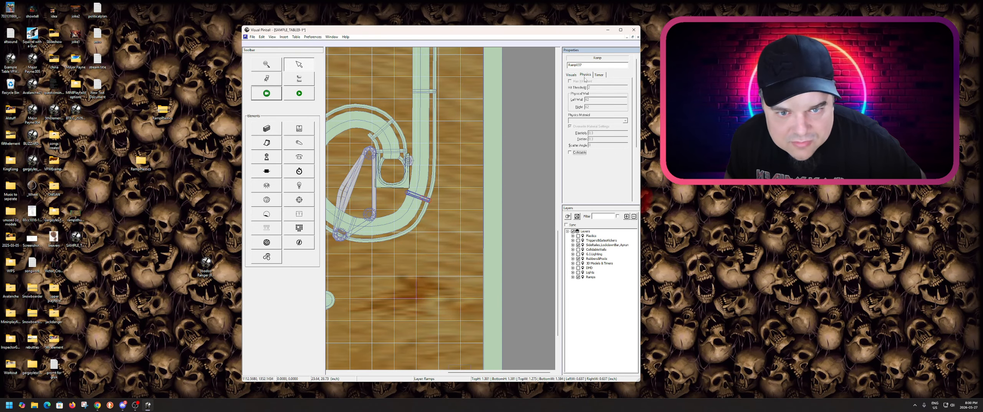
{"action": "left_click", "coordinate": [442, 173]}
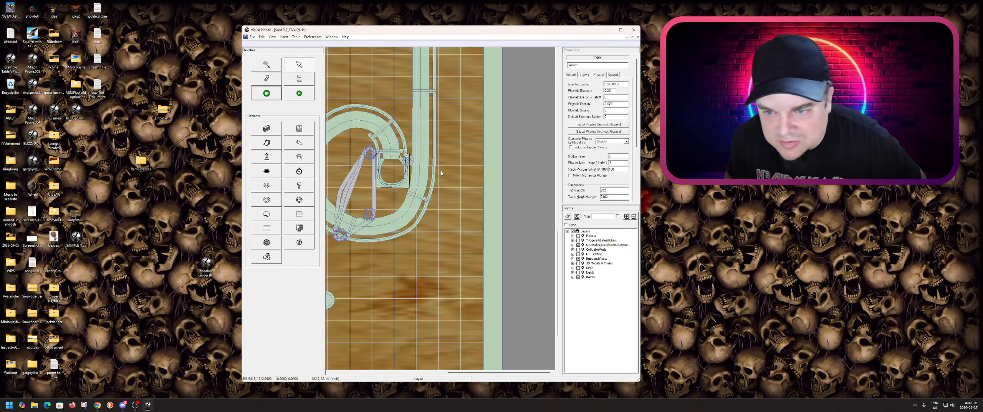
{"action": "left_click", "coordinate": [410, 186]}
{"action": "scroll", "coordinate": [410, 185], "scroll_direction": "up", "scroll_amount": 2}
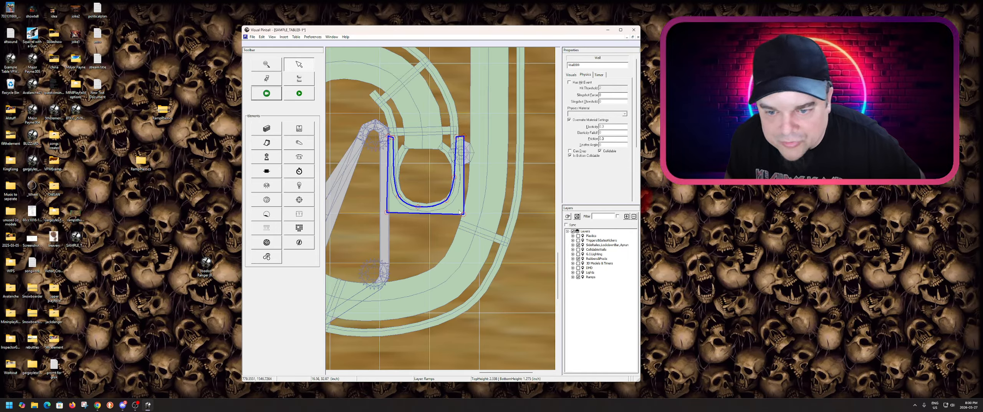
- Add a control point on the outer right edge of the right ramp's U-shaped end wall and move its outer corner point inward
{"action": "right_click", "coordinate": [459, 203]}
{"action": "left_click", "coordinate": [473, 208]}
{"action": "left_click_drag", "start_coordinate": [464, 214], "coordinate": [443, 216]}
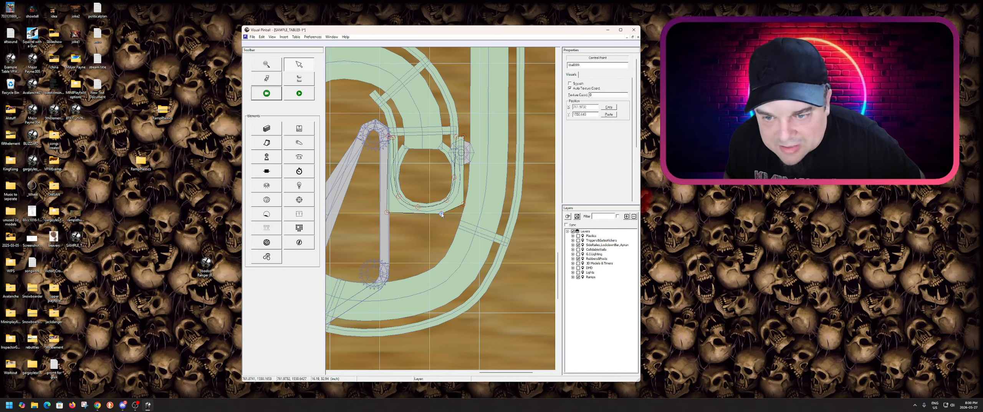
- Make the new outer-edge control point smooth and pull it inward to round off the U-shaped wall's lower right corner
{"action": "right_click", "coordinate": [463, 206]}
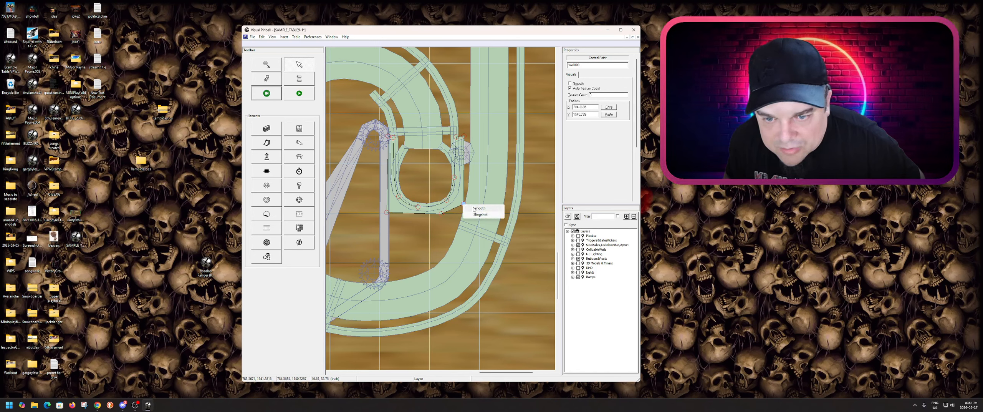
{"action": "left_click", "coordinate": [465, 208]}
{"action": "left_click_drag", "start_coordinate": [463, 206], "coordinate": [457, 204]}
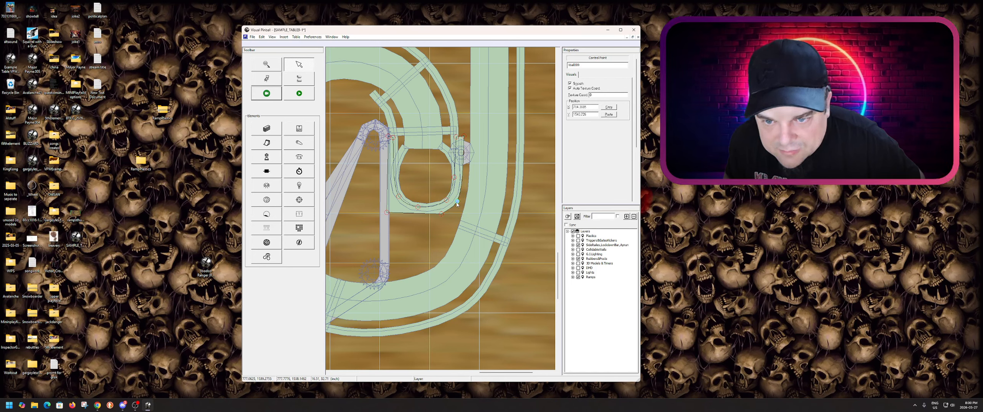
{"action": "left_click", "coordinate": [440, 212]}
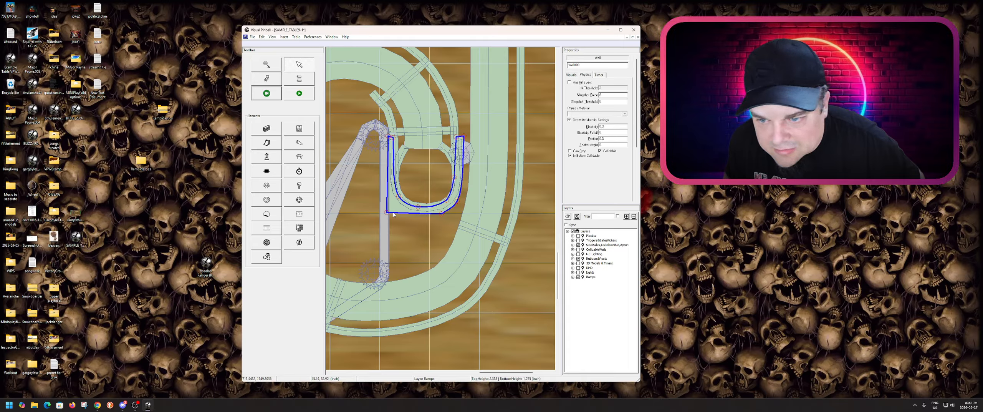
{"action": "left_click", "coordinate": [457, 201]}
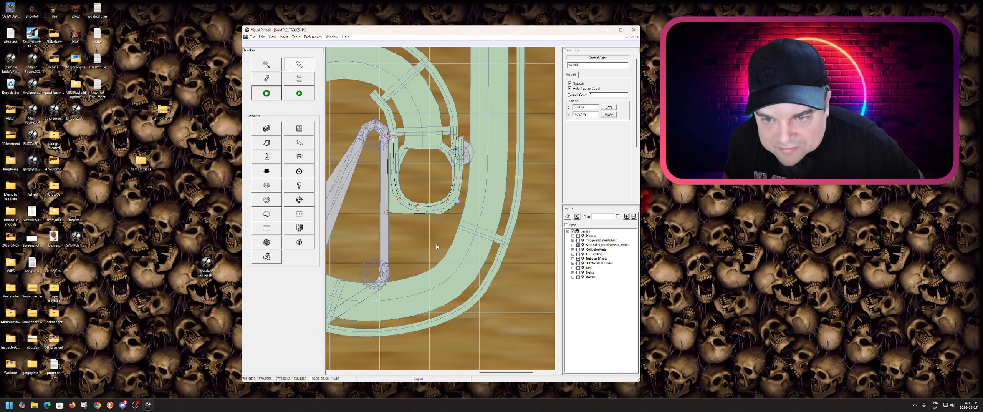
- Run the table and launch the ball to test the reshaped end wall
{"action": "scroll", "coordinate": [436, 246], "scroll_direction": "down", "scroll_amount": 5}
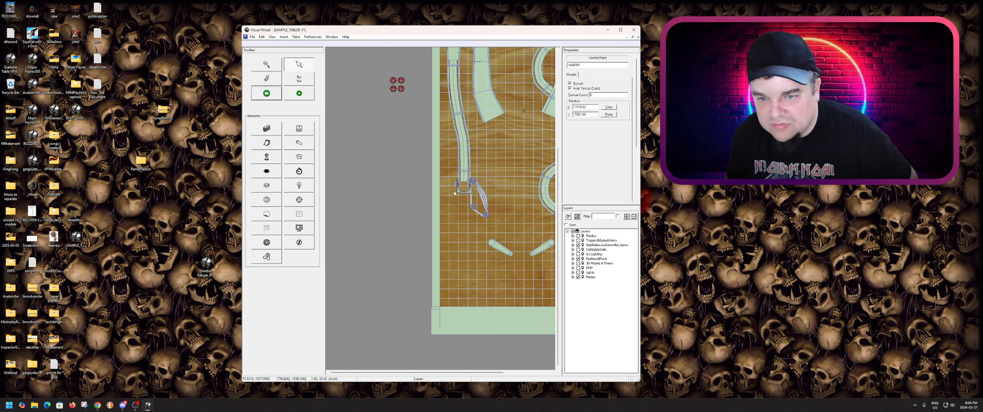
{"action": "scroll", "coordinate": [508, 200], "scroll_direction": "down", "scroll_amount": 2}
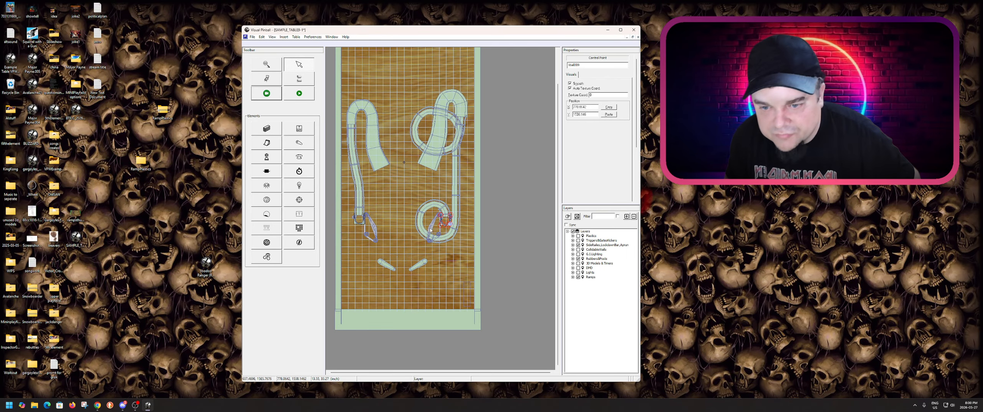
{"action": "key", "text": "F5"}
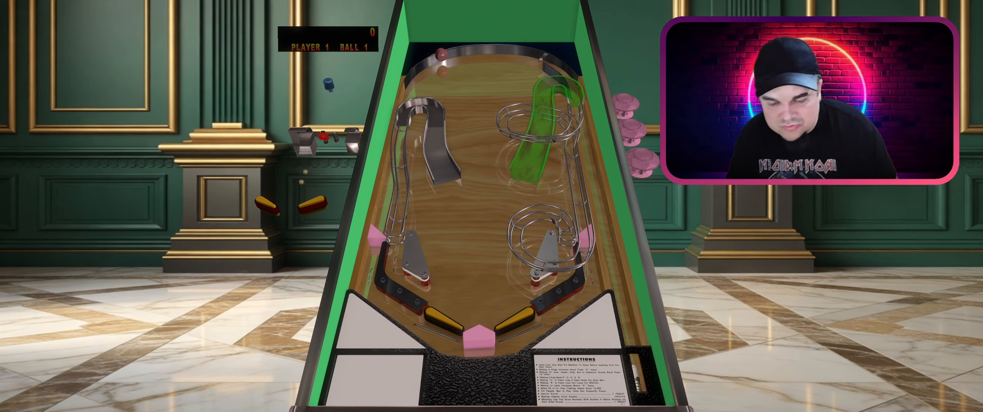
{"action": "key", "text": "Return"}
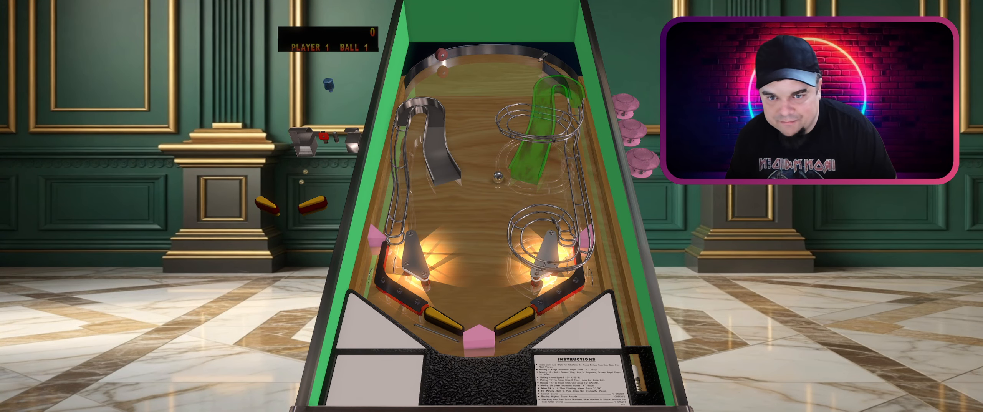
- Work the flippers to send the ball onto the wire ramps and test its drop at the end walls, and quit to the editor
{"action": "key", "text": "Shift_L"}
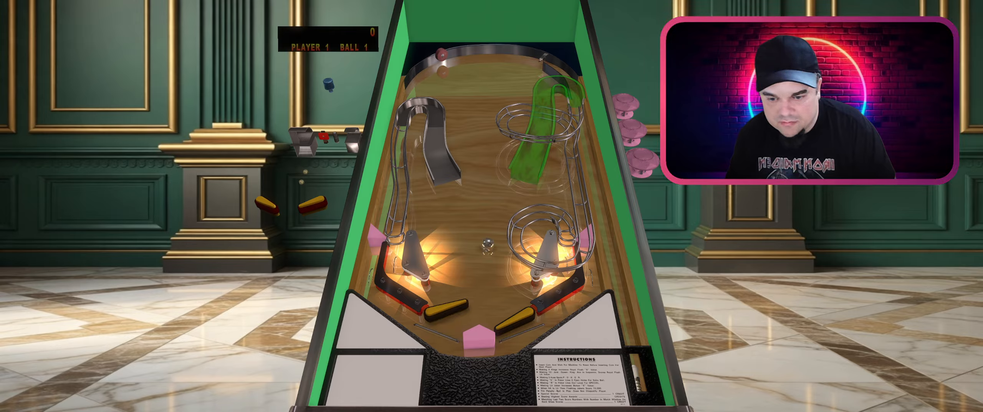
{"action": "key", "text": "Shift_L"}
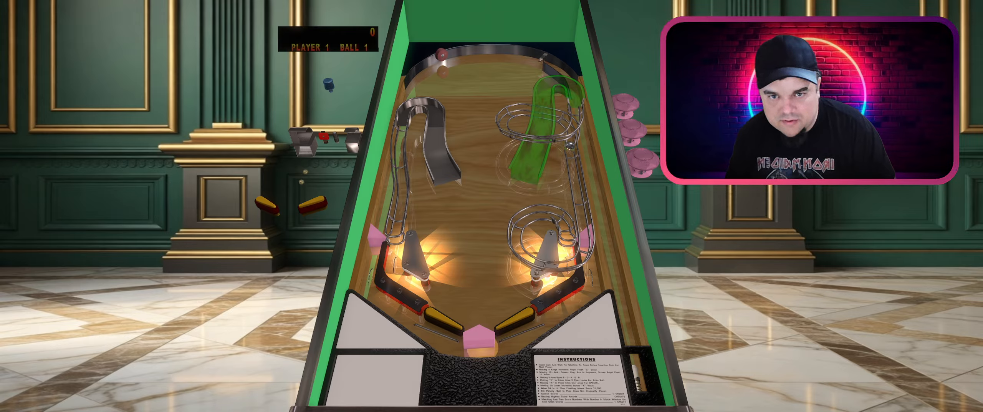
{"action": "key", "text": "Shift_R"}
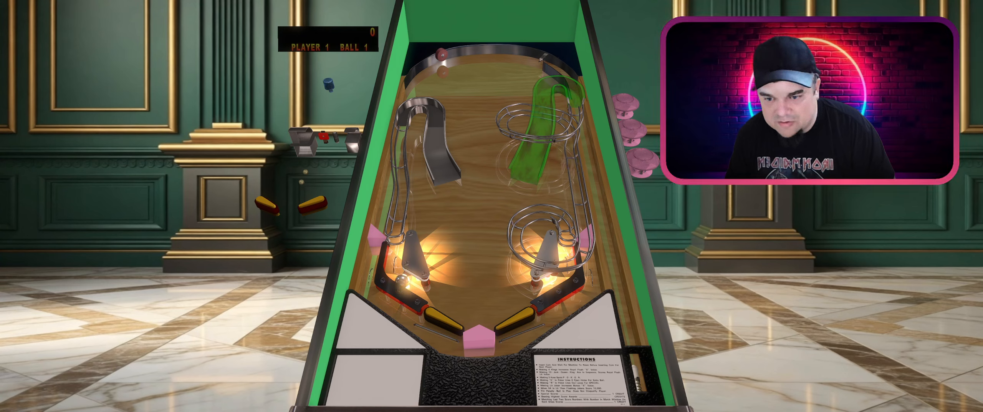
{"action": "key", "text": "Shift_L"}
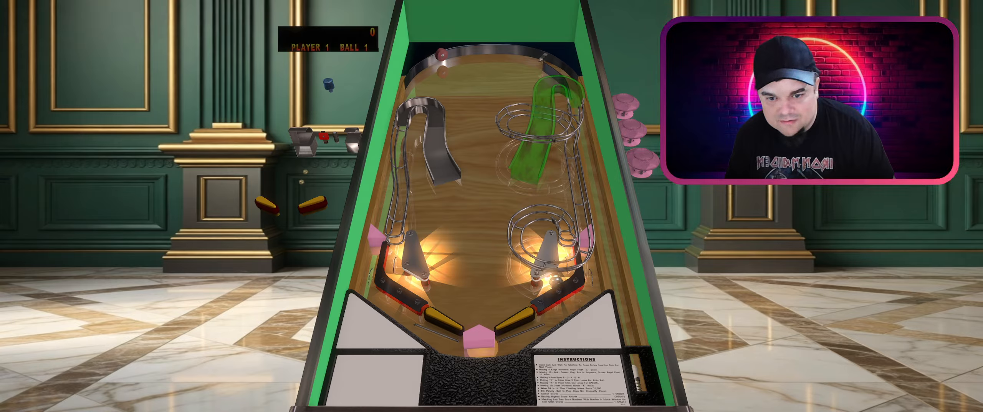
{"action": "key", "text": "Shift_R"}
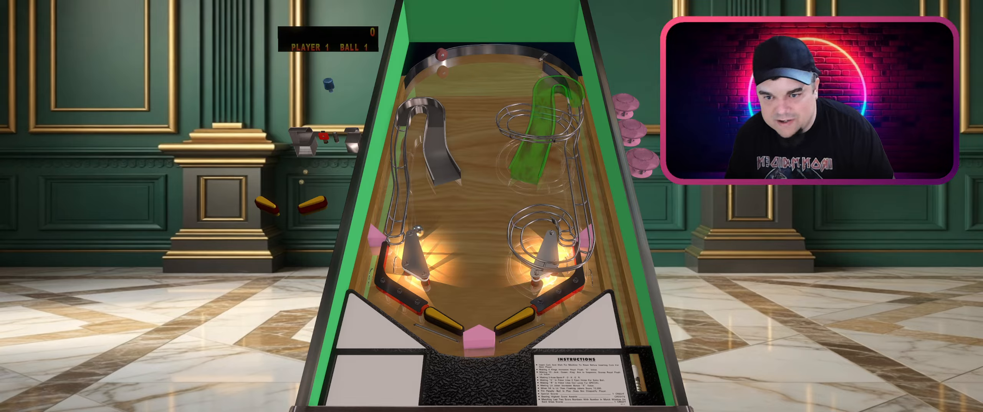
{"action": "key", "text": "Shift_L"}
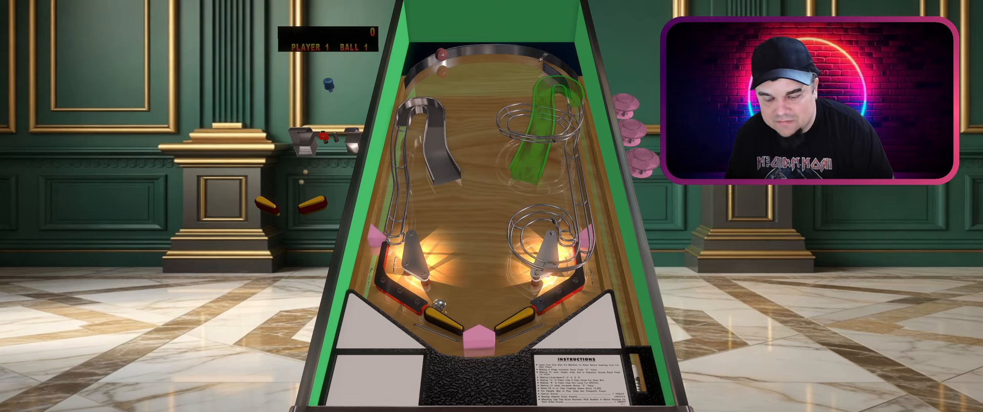
{"action": "key", "text": "Shift_L"}
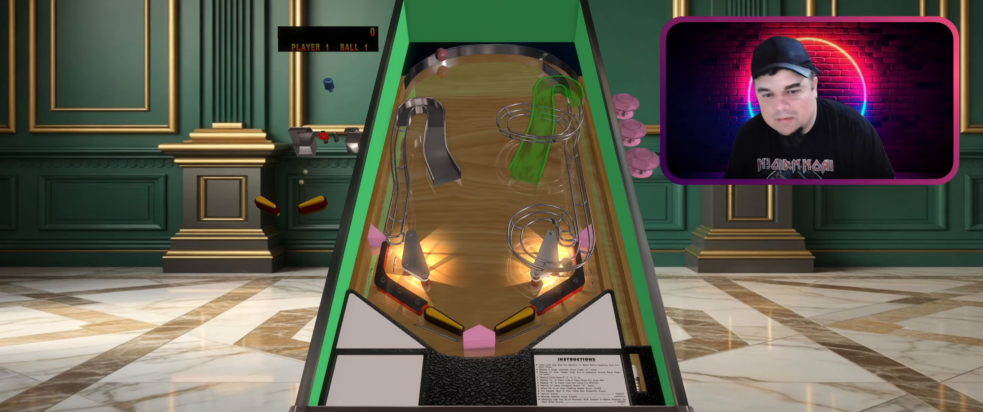
{"action": "key", "text": "Shift_R"}
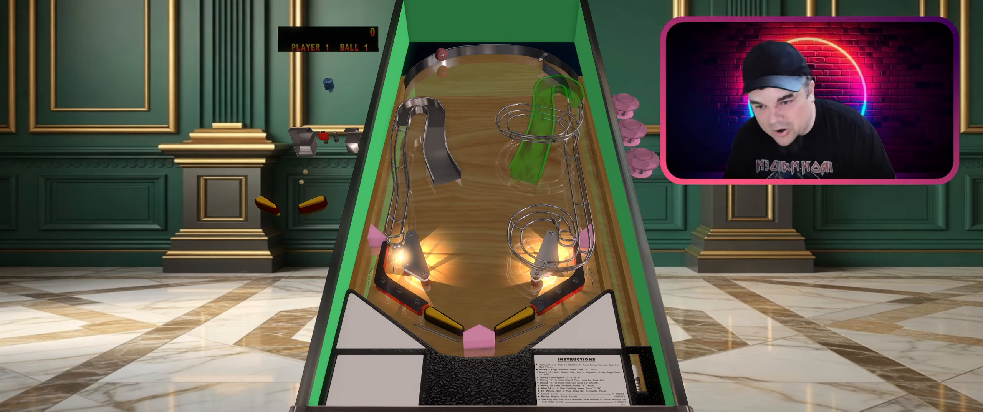
{"action": "key", "text": "Shift_L"}
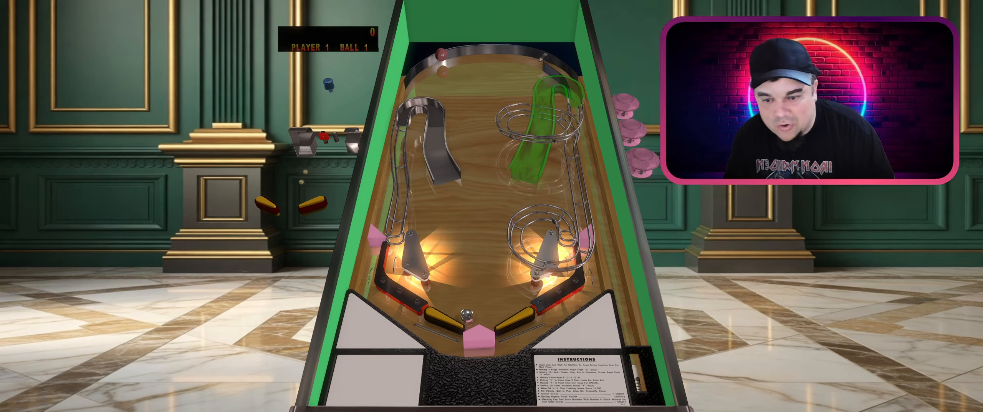
{"action": "key", "text": "Shift_L"}
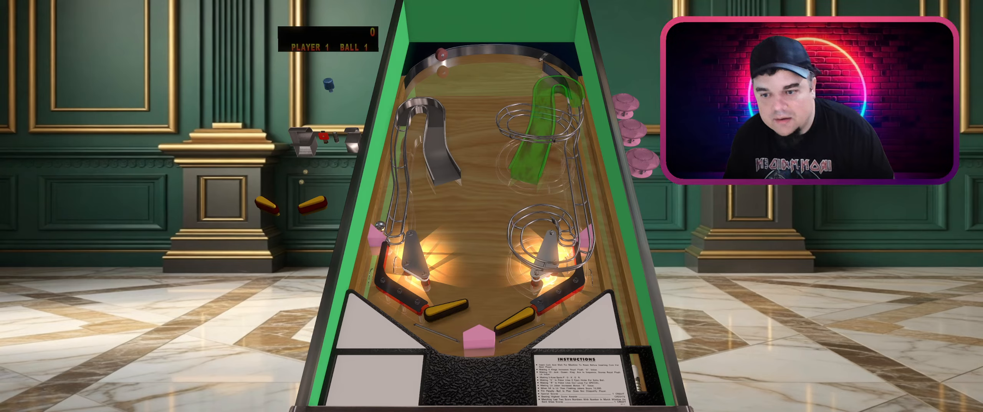
{"action": "key", "text": "Shift_L"}
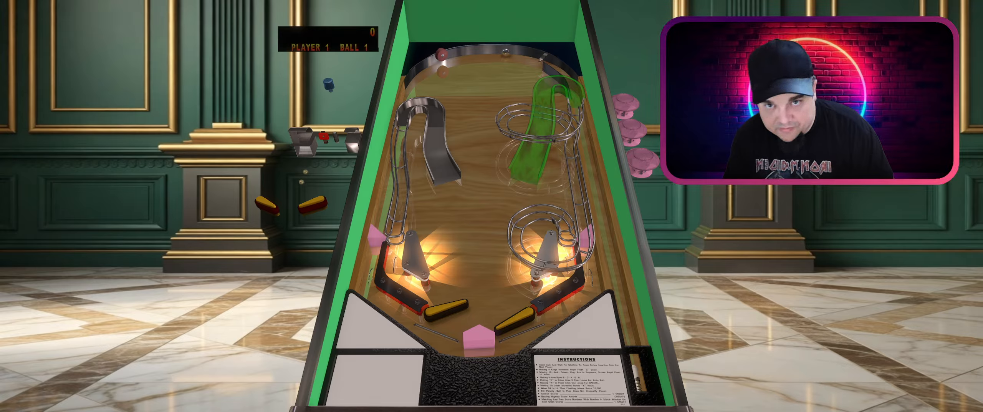
{"action": "key", "text": "Shift_L"}
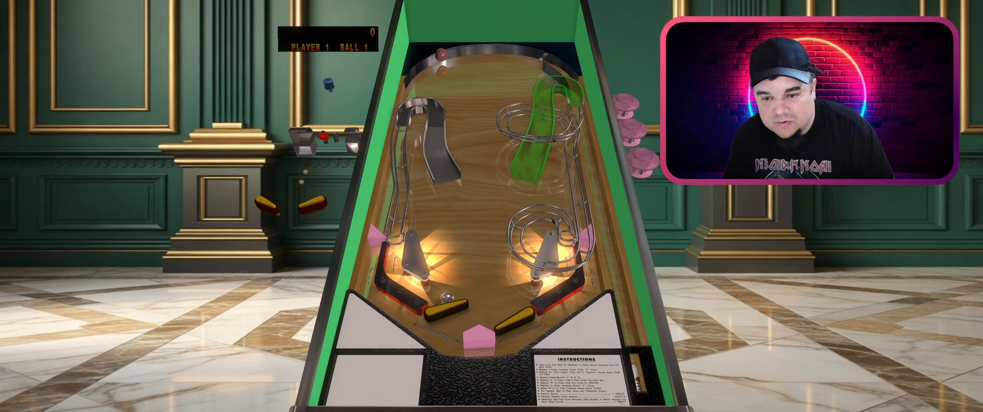
{"action": "key", "text": "Shift_R"}
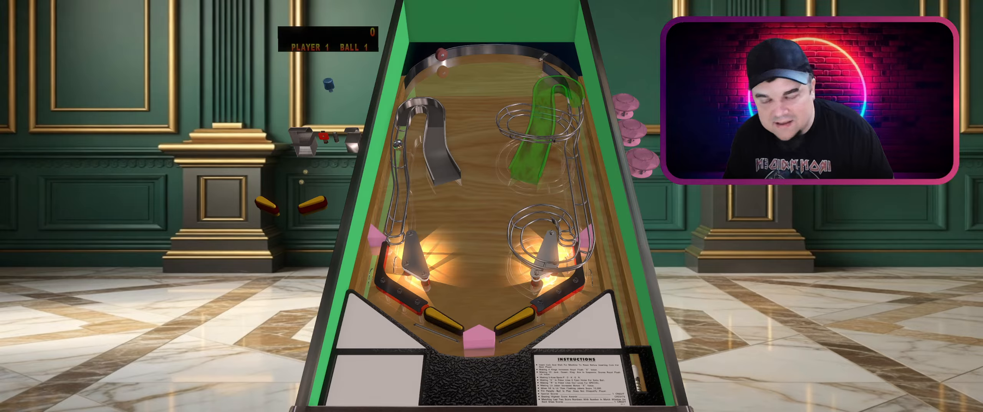
{"action": "key", "text": "Shift_L"}
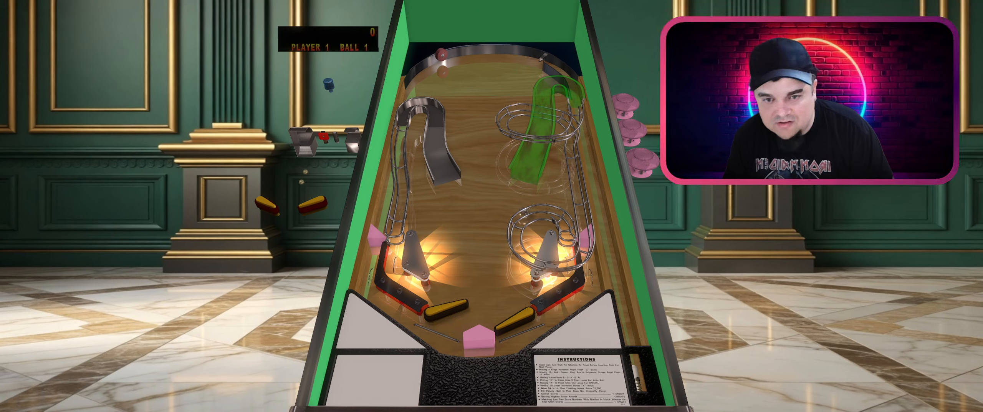
{"action": "key", "text": "Shift_R"}
{"action": "key", "text": "Shift_R"}
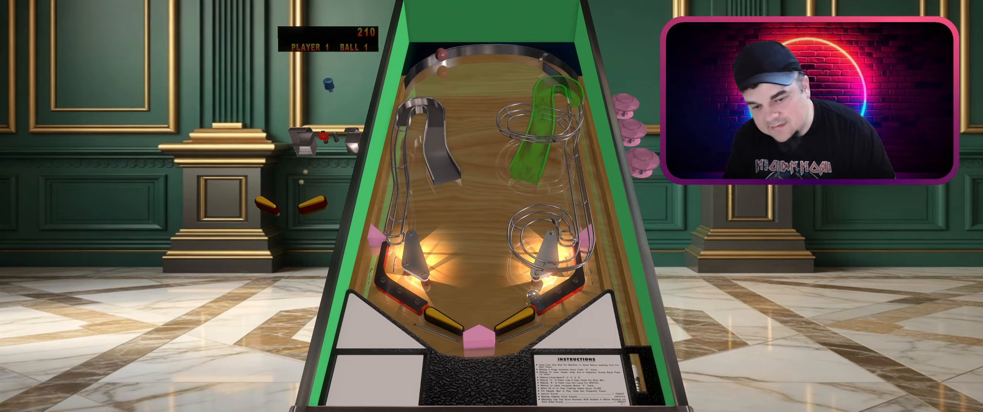
{"action": "key", "text": "Shift_R"}
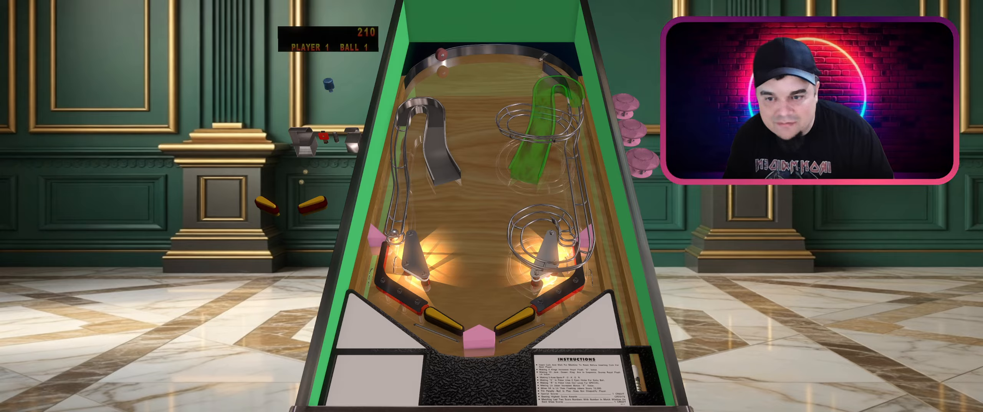
{"action": "key", "text": "Shift_L"}
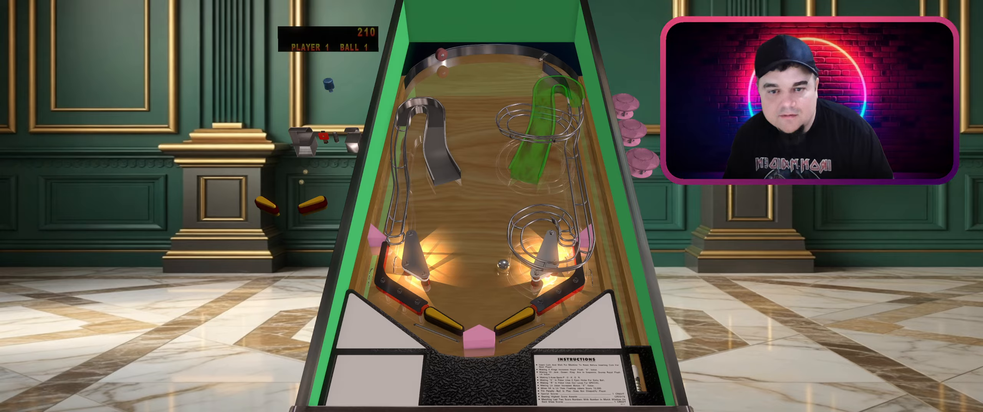
{"action": "key", "text": "Shift_R"}
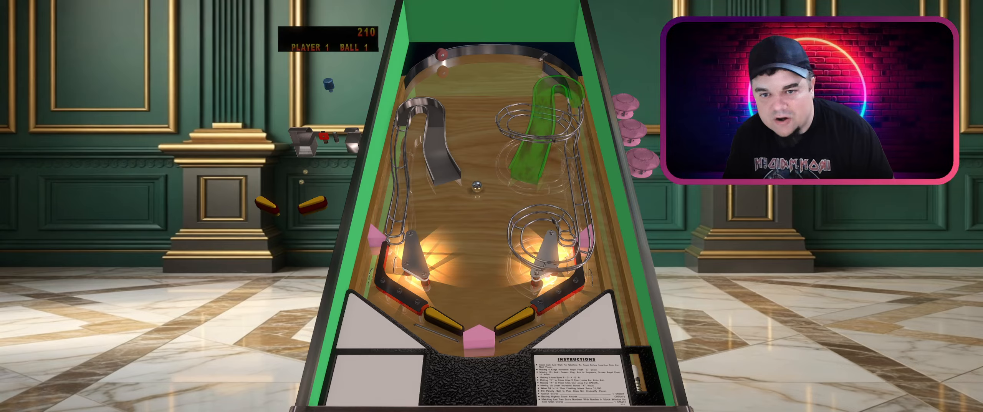
{"action": "key", "text": "Shift_R"}
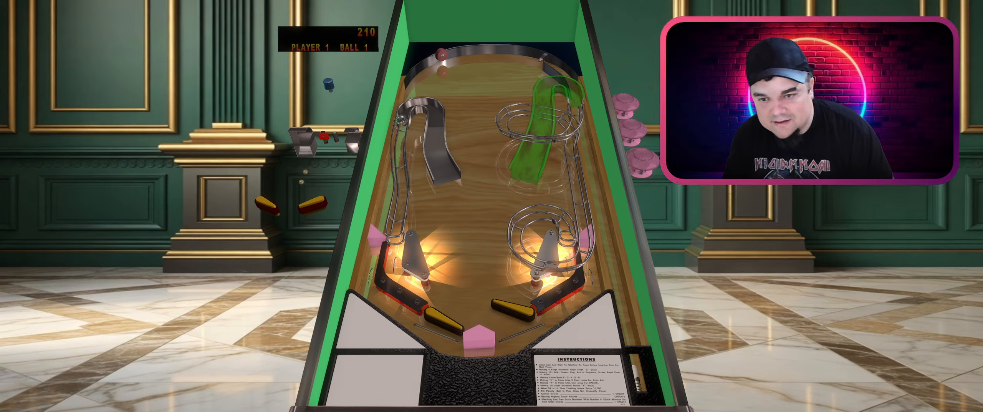
{"action": "key", "text": "Shift_L"}
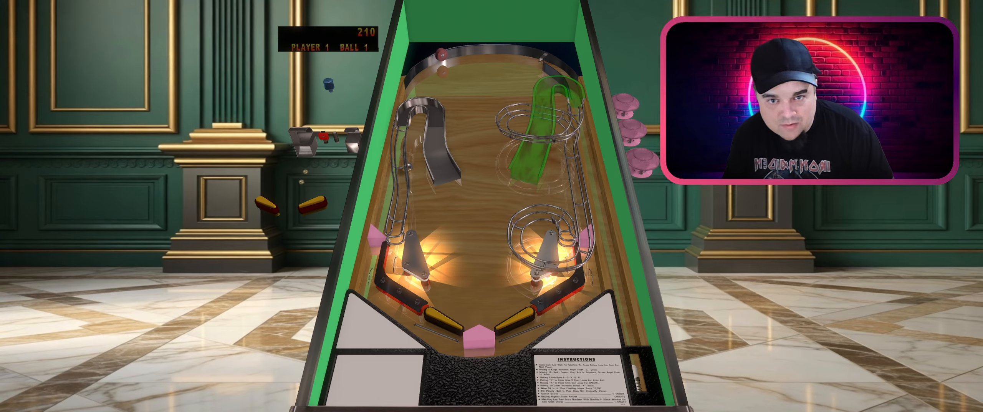
{"action": "key", "text": "Shift_R"}
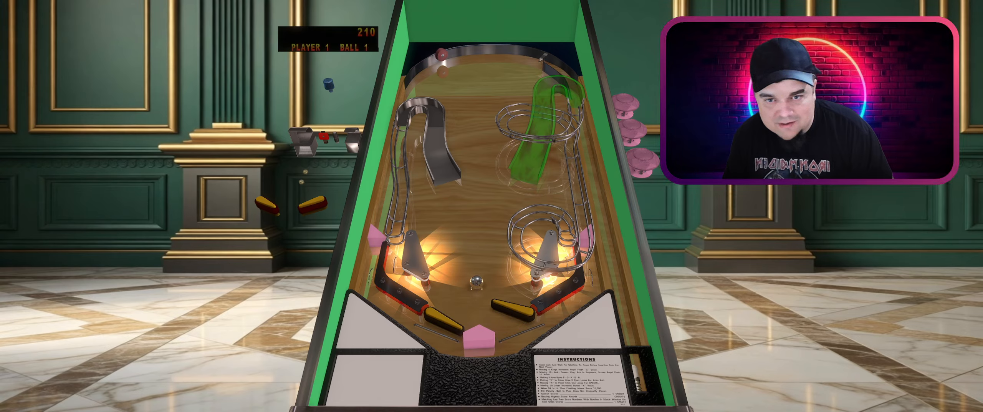
{"action": "key", "text": "Shift_L"}
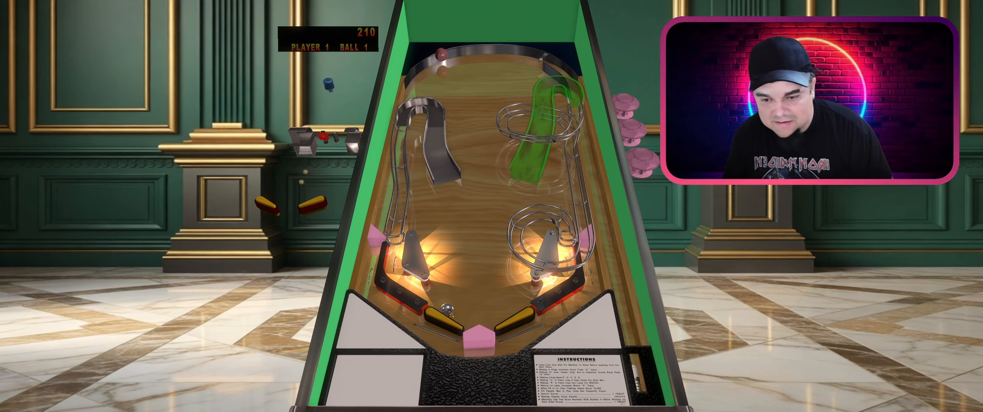
{"action": "key", "text": "Shift_L"}
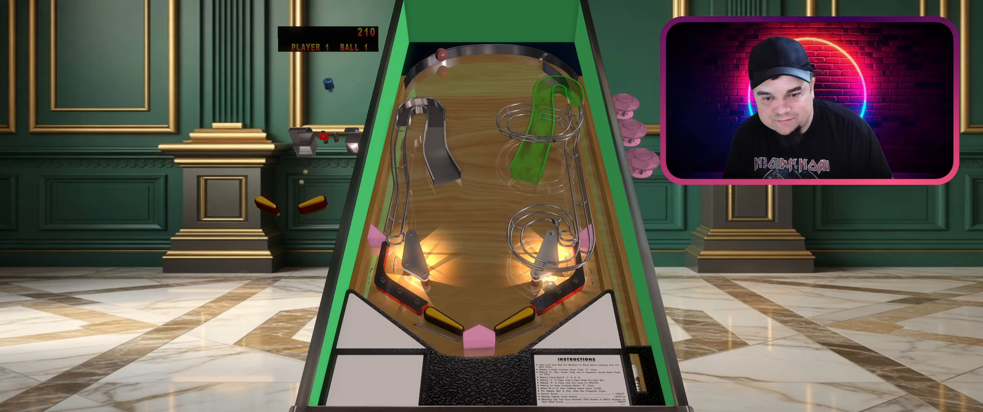
{"action": "key", "text": "Shift_R"}
{"action": "key", "text": "Shift_R"}
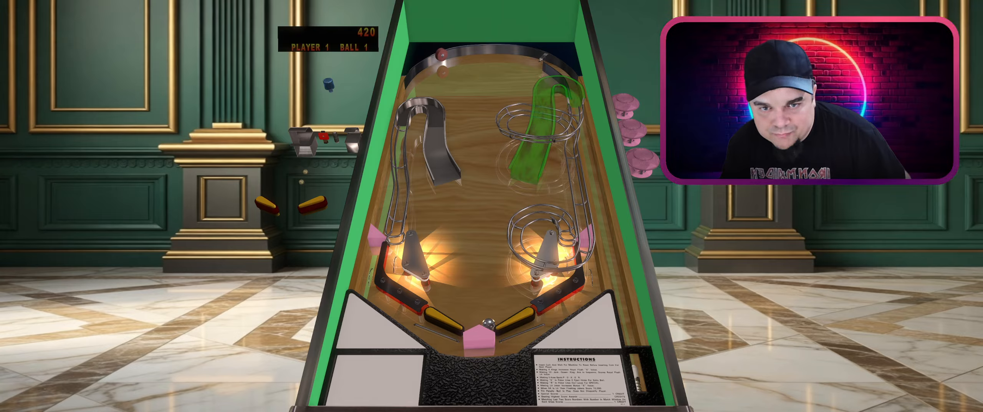
{"action": "key", "text": "Escape"}
{"action": "left_click", "coordinate": [496, 219]}
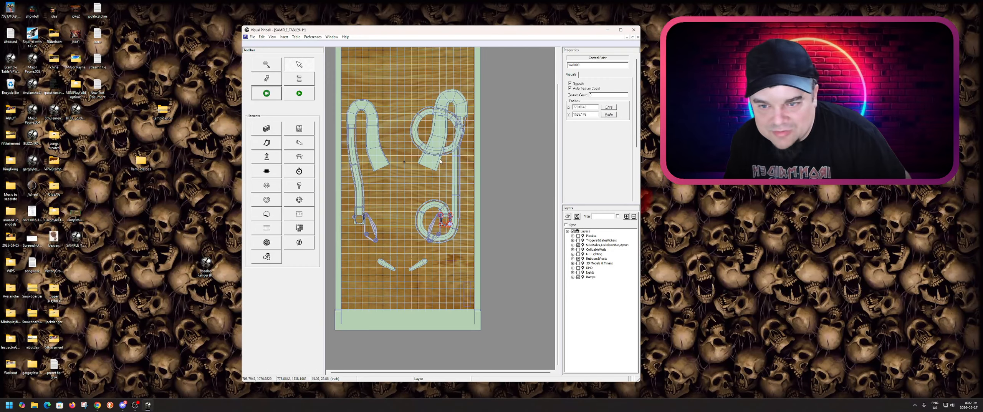
- Select the upper right solid ramp's visible sections together and set their image to the green ramp texture
{"action": "left_click", "coordinate": [440, 161]}
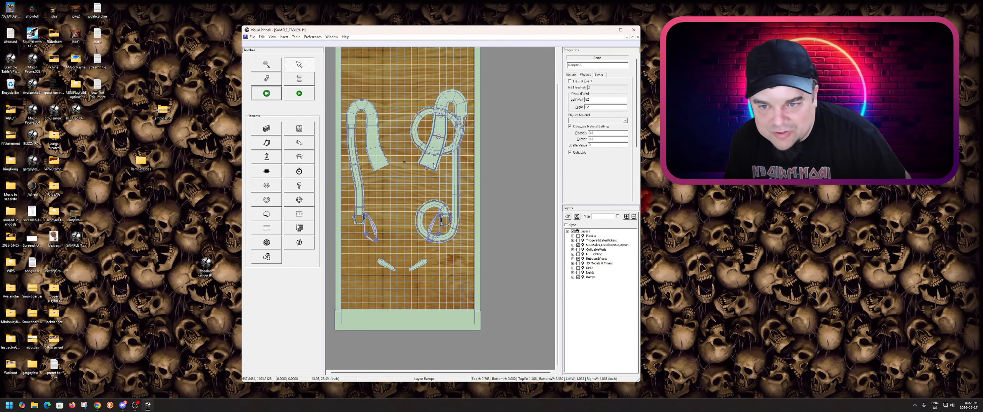
{"action": "scroll", "coordinate": [438, 165], "scroll_direction": "up", "scroll_amount": 2}
{"action": "left_click", "coordinate": [453, 174]}
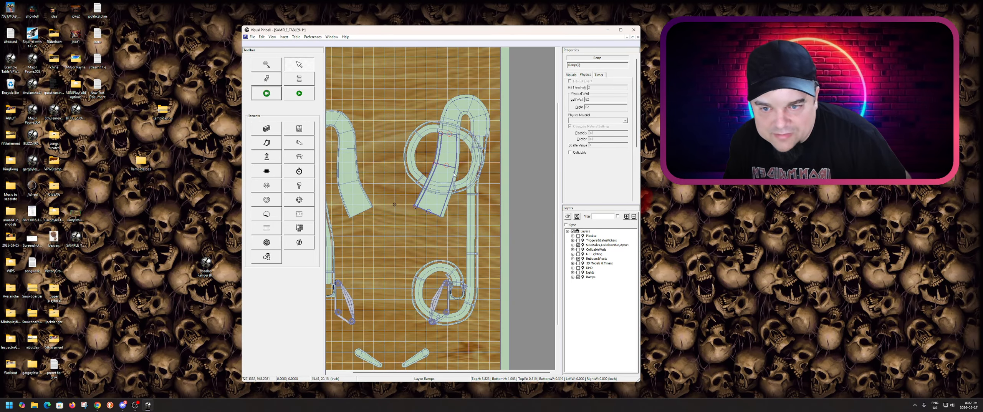
{"action": "left_click", "coordinate": [456, 166], "text": "shift"}
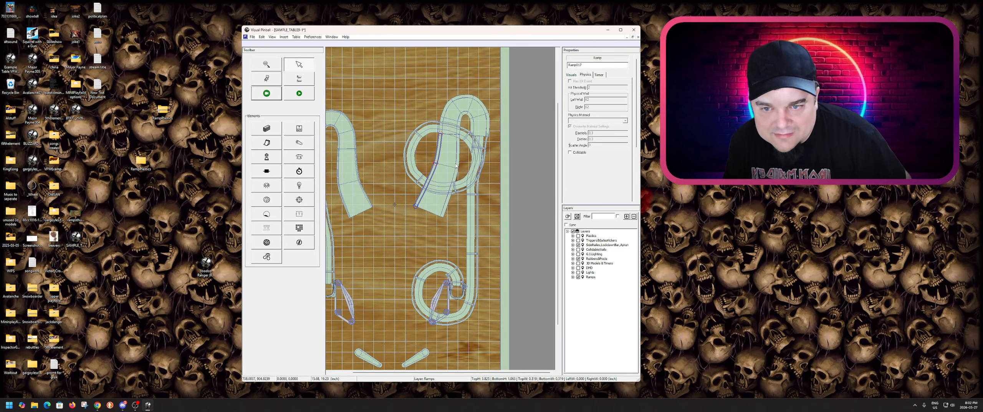
{"action": "left_click", "coordinate": [457, 165], "text": "shift"}
{"action": "left_click", "coordinate": [453, 148], "text": "shift"}
{"action": "left_click", "coordinate": [451, 114], "text": "shift"}
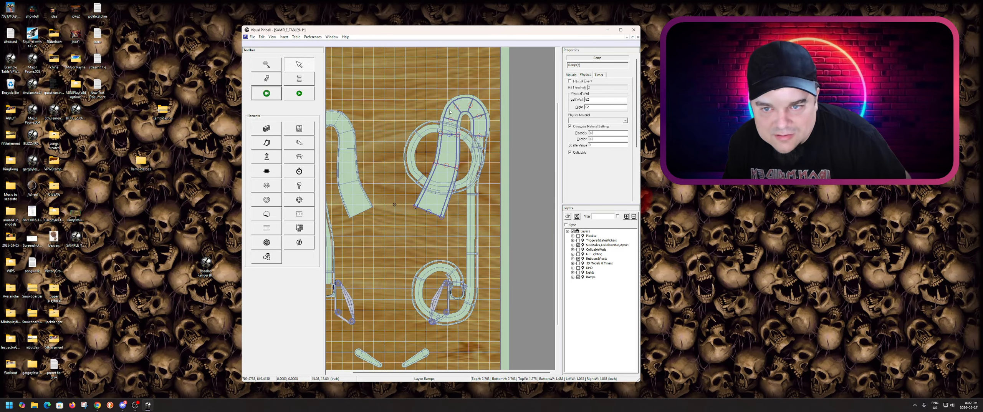
{"action": "left_click", "coordinate": [465, 118], "text": "shift"}
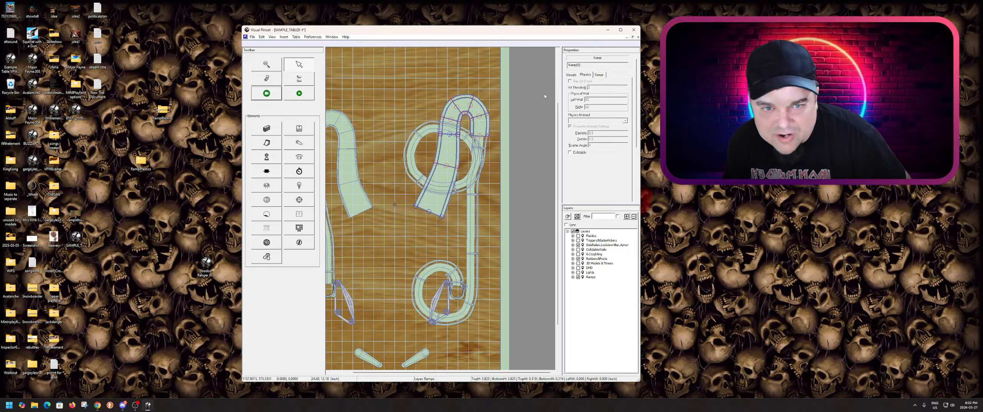
{"action": "left_click", "coordinate": [571, 76]}
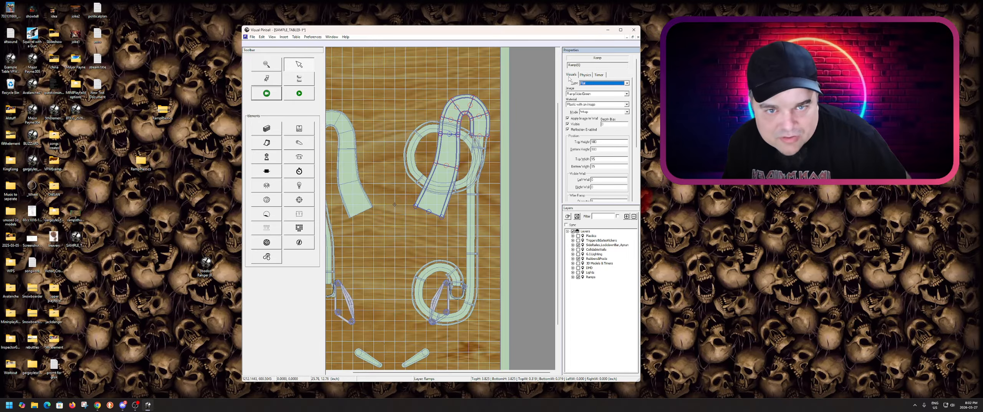
{"action": "left_click", "coordinate": [580, 93]}
{"action": "scroll", "coordinate": [587, 108], "scroll_direction": "up", "scroll_amount": 5}
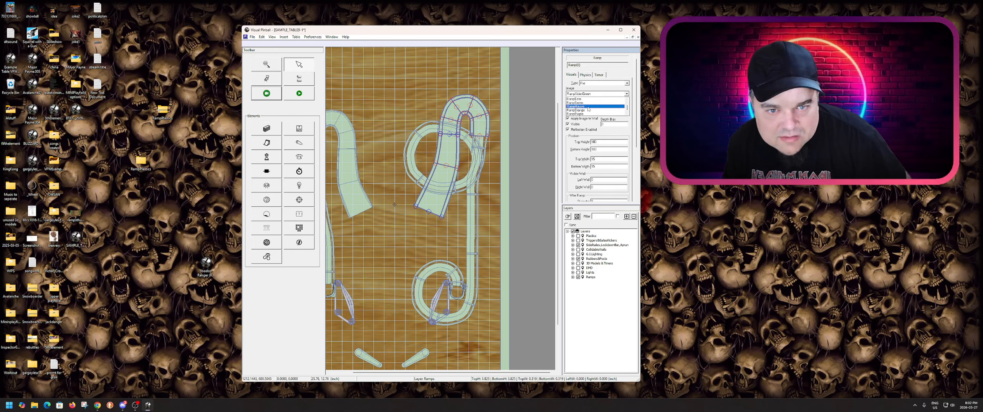
{"action": "left_click", "coordinate": [578, 102]}
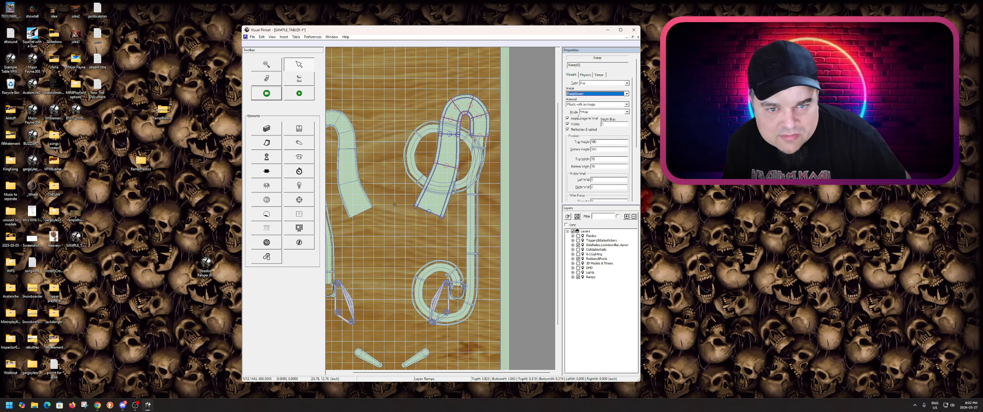
- Set the selected ramp sections' material to Plastic, run the table to preview the green ramp, and quit to the editor
{"action": "left_click", "coordinate": [584, 105]}
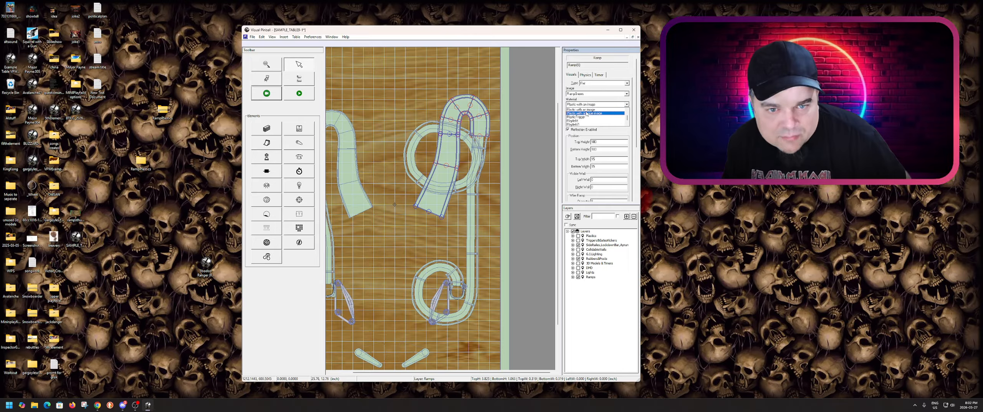
{"action": "scroll", "coordinate": [593, 114], "scroll_direction": "up", "scroll_amount": 4}
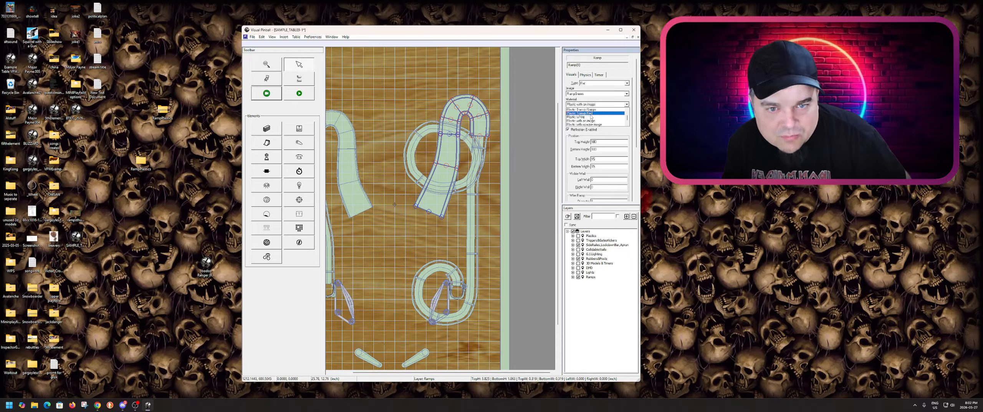
{"action": "scroll", "coordinate": [590, 117], "scroll_direction": "up", "scroll_amount": 5}
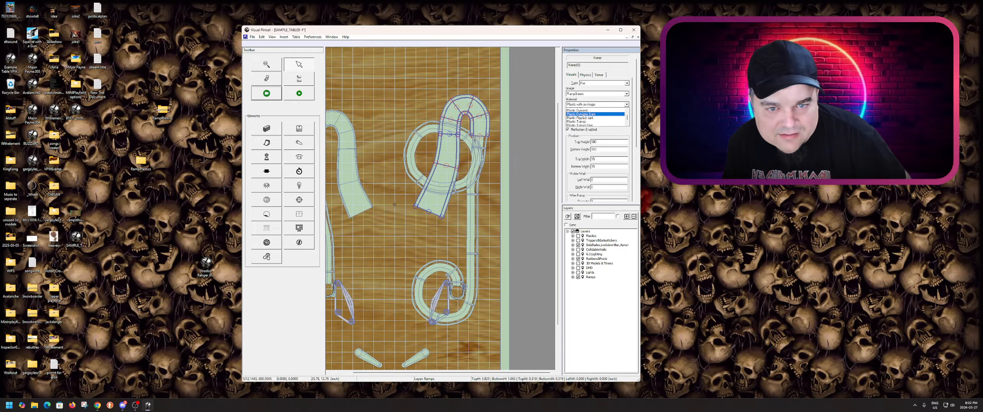
{"action": "scroll", "coordinate": [584, 116], "scroll_direction": "up", "scroll_amount": 3}
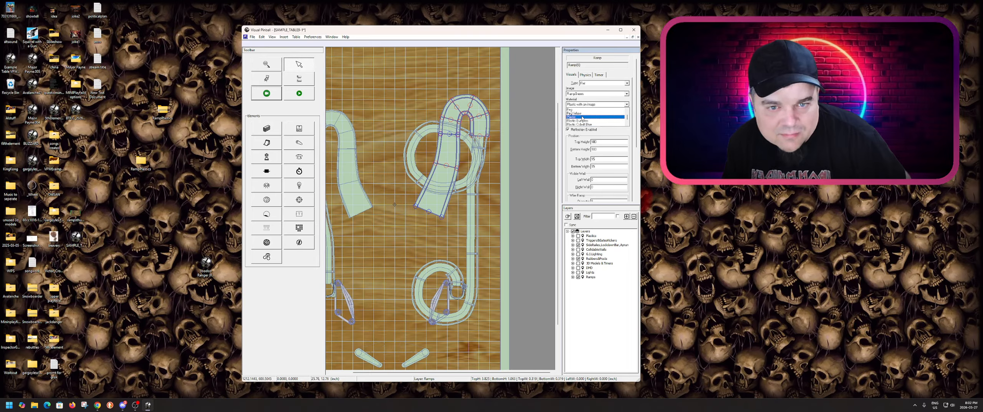
{"action": "left_click", "coordinate": [581, 110]}
{"action": "left_click", "coordinate": [299, 92]}
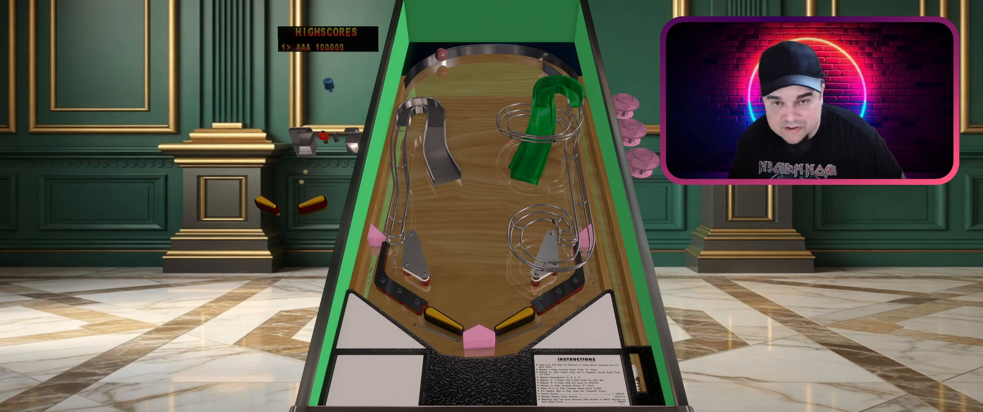
{"action": "key", "text": "Escape"}
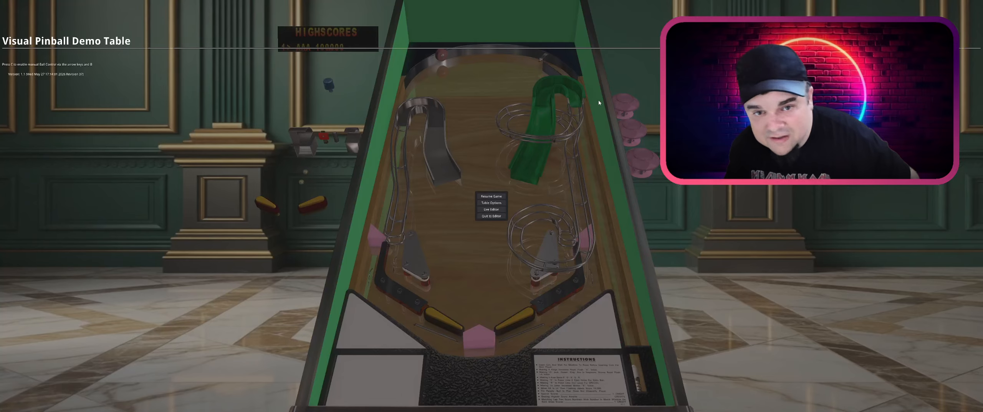
{"action": "left_click", "coordinate": [499, 217]}
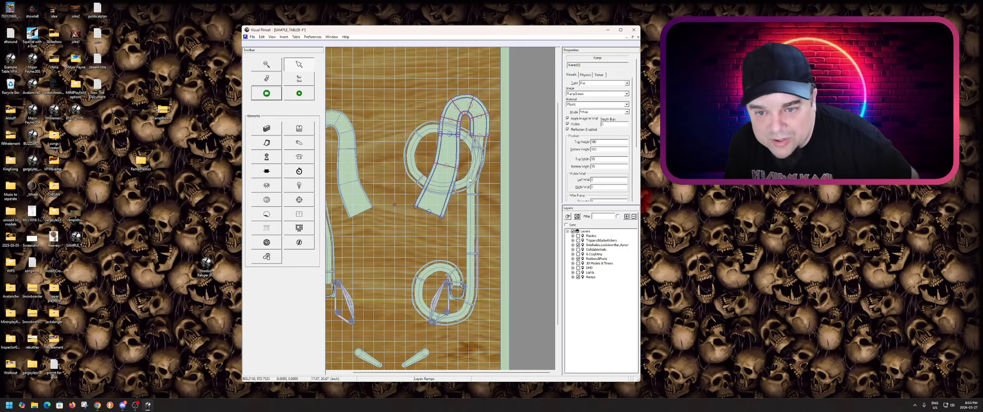
- Select both sections of the right wire ramp, try a darker metal material on them, and preview the table before returning to the editor
{"action": "left_click", "coordinate": [469, 180]}
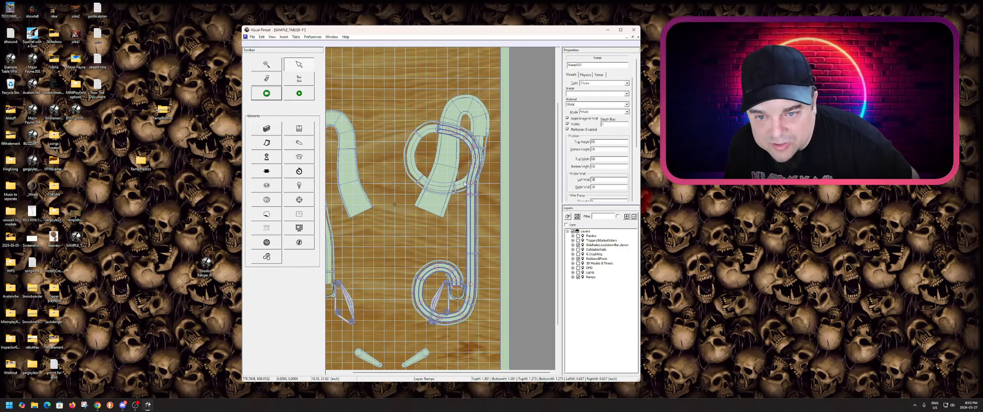
{"action": "left_click", "coordinate": [414, 168]}
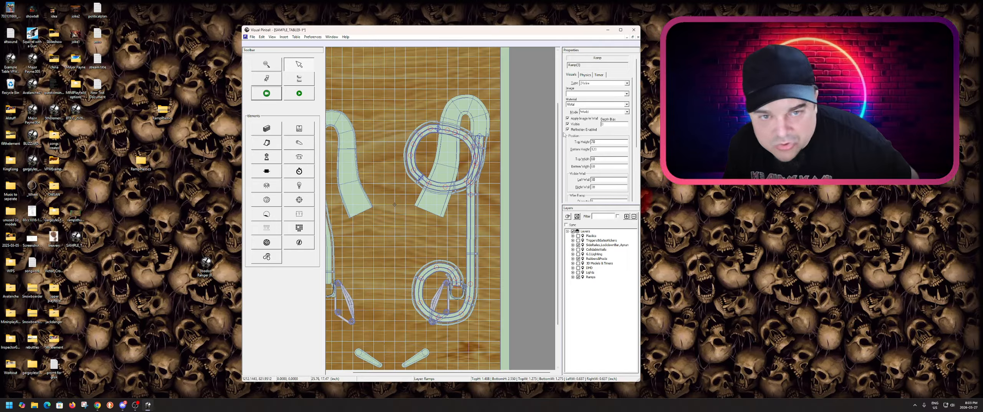
{"action": "left_click", "coordinate": [586, 105]}
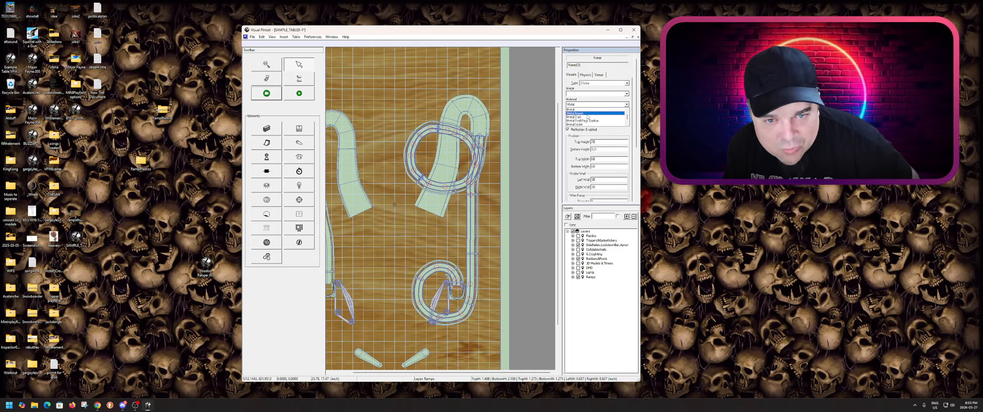
{"action": "left_click", "coordinate": [587, 115]}
{"action": "key", "text": "F5"}
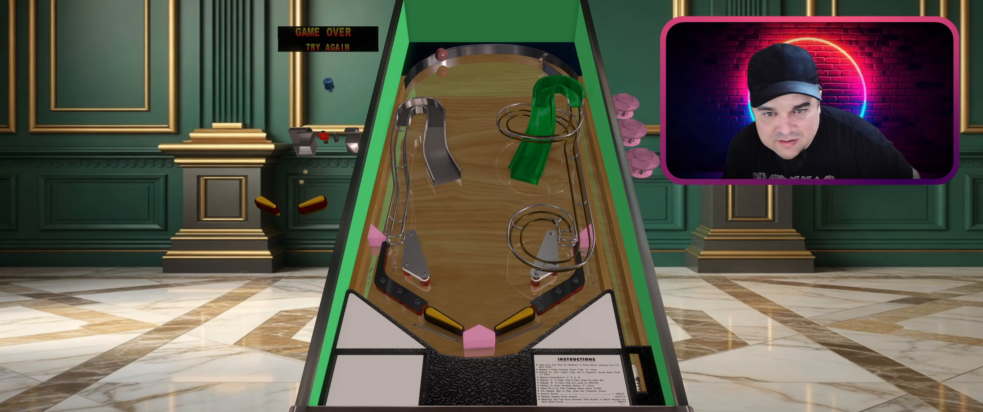
{"action": "key", "text": "Escape"}
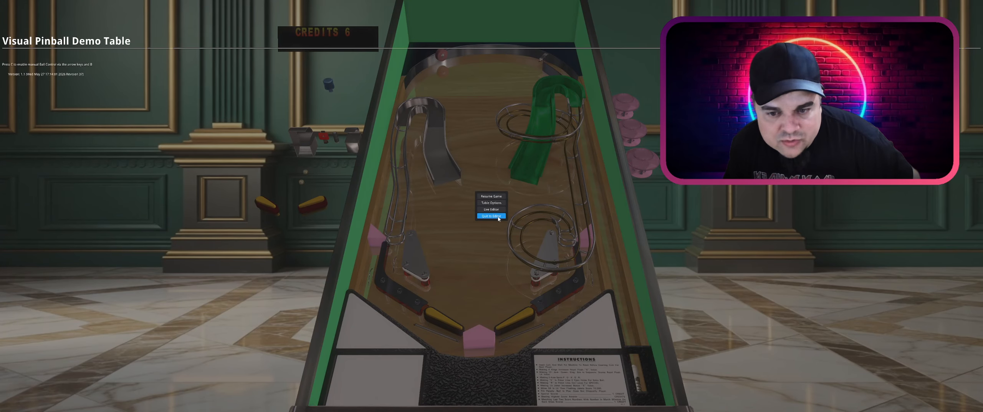
{"action": "left_click", "coordinate": [499, 216]}
- Change the right wire ramp's material to violet metal and preview it on the running table, returning to the editor
{"action": "left_click", "coordinate": [627, 104]}
{"action": "key", "text": "F5"}
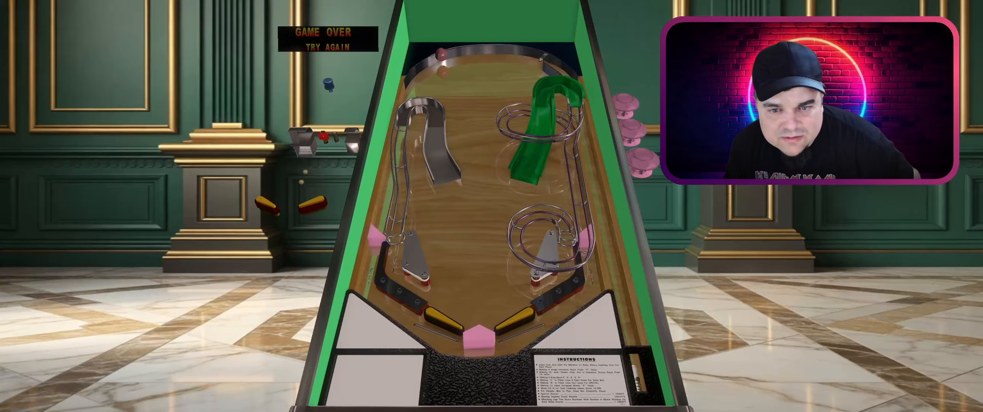
{"action": "key", "text": "Escape"}
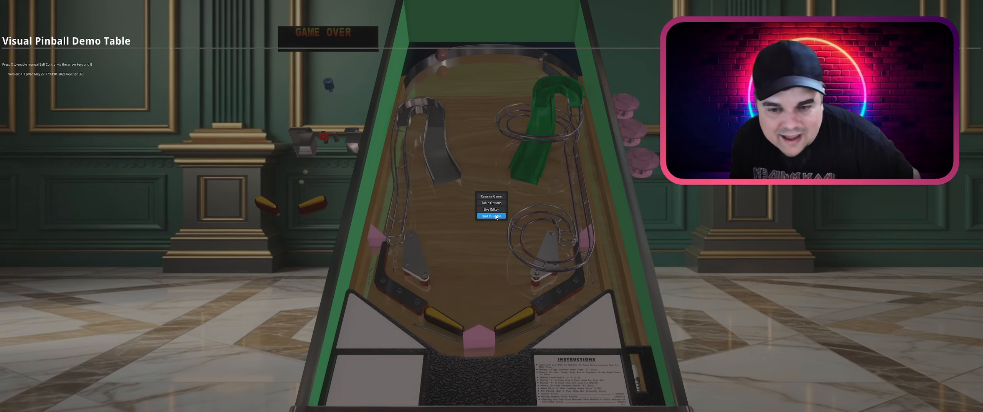
{"action": "left_click", "coordinate": [492, 216]}
- Try another metal material from further down the list on the right wire ramp and preview it in the running table
{"action": "left_click", "coordinate": [595, 105]}
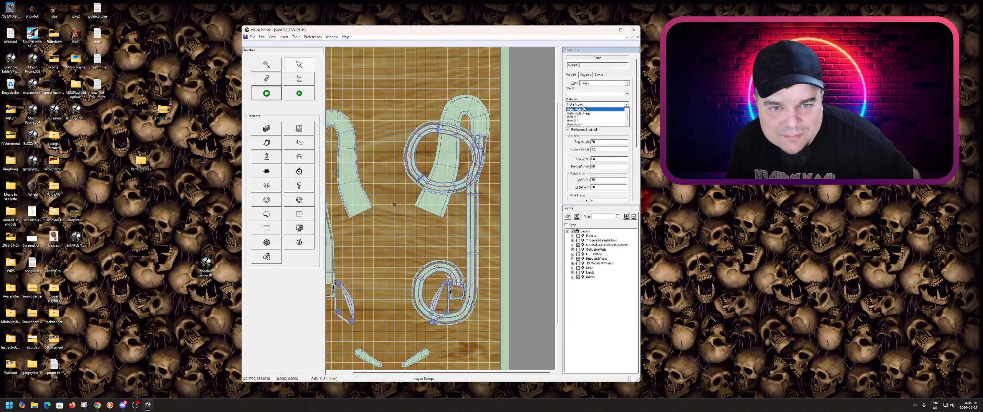
{"action": "scroll", "coordinate": [596, 114], "scroll_direction": "down", "scroll_amount": 1}
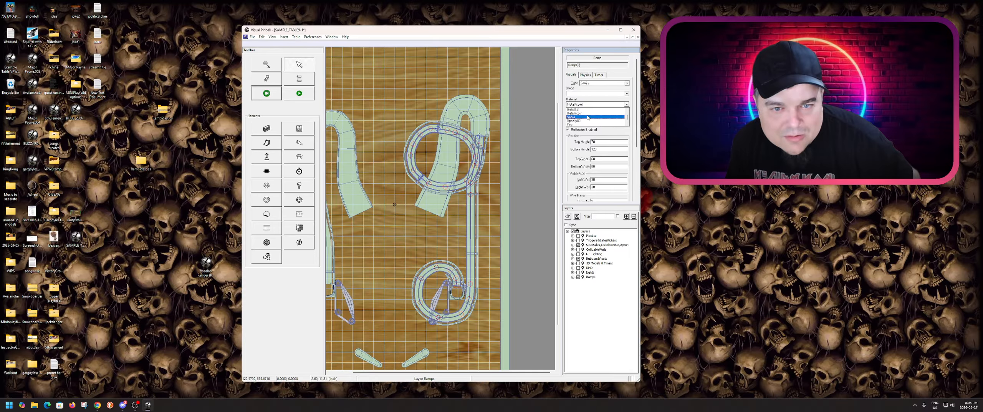
{"action": "left_click", "coordinate": [588, 114]}
{"action": "left_click", "coordinate": [300, 94]}
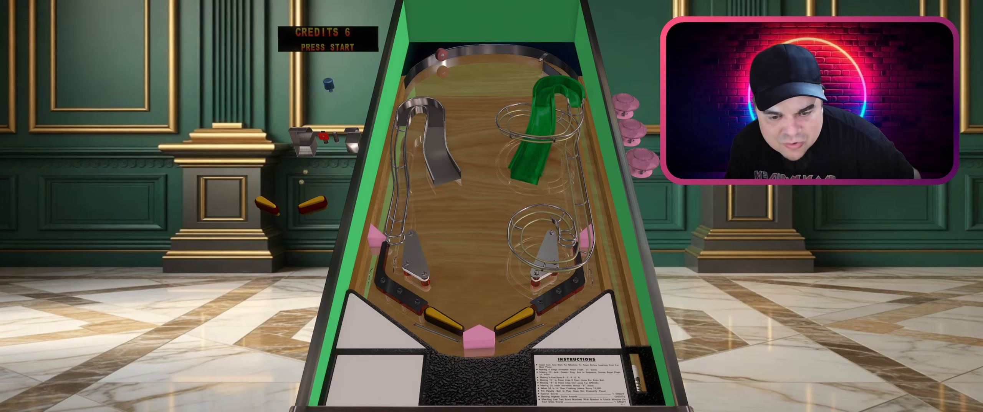
{"action": "key", "text": "Escape"}
{"action": "left_click", "coordinate": [491, 216]}
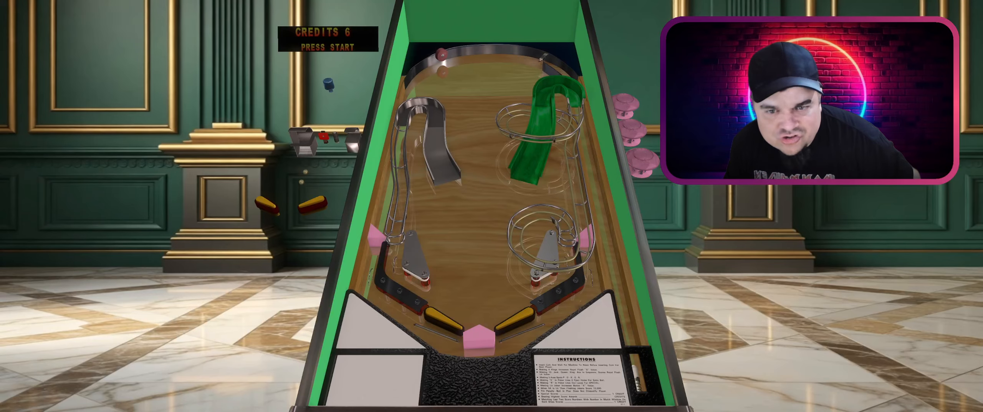
- Switch the right wire ramp's material to the darker red metal, preview it on the table, and quit to the editor
{"action": "left_click", "coordinate": [582, 107]}
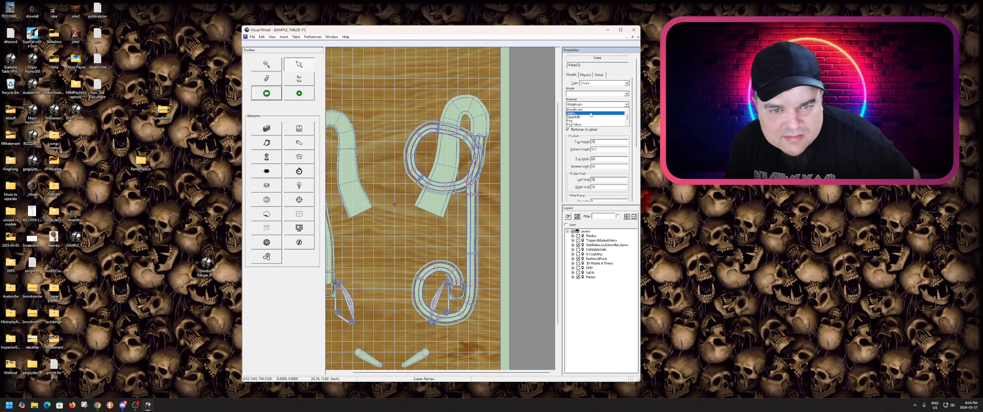
{"action": "scroll", "coordinate": [591, 120], "scroll_direction": "up", "scroll_amount": 3}
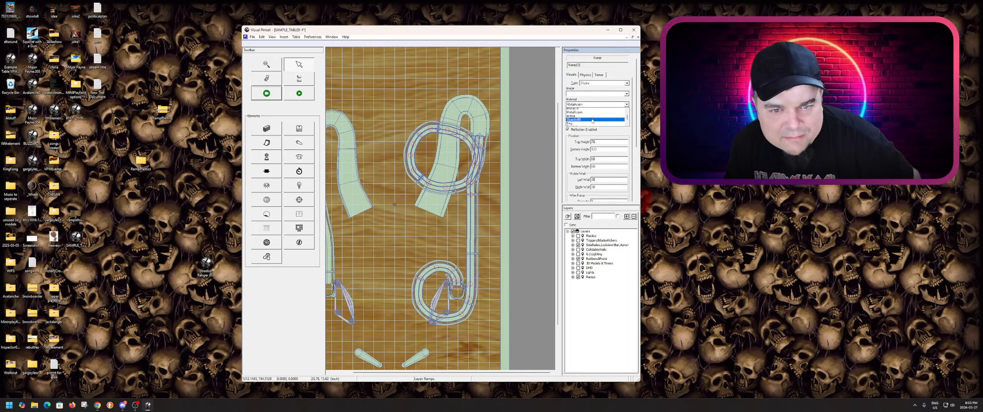
{"action": "scroll", "coordinate": [591, 124], "scroll_direction": "up", "scroll_amount": 3}
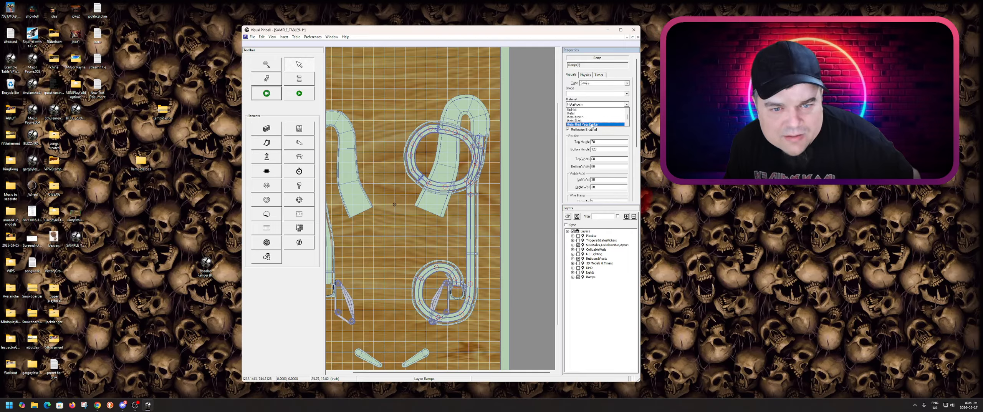
{"action": "left_click", "coordinate": [592, 125]}
{"action": "key", "text": "F5"}
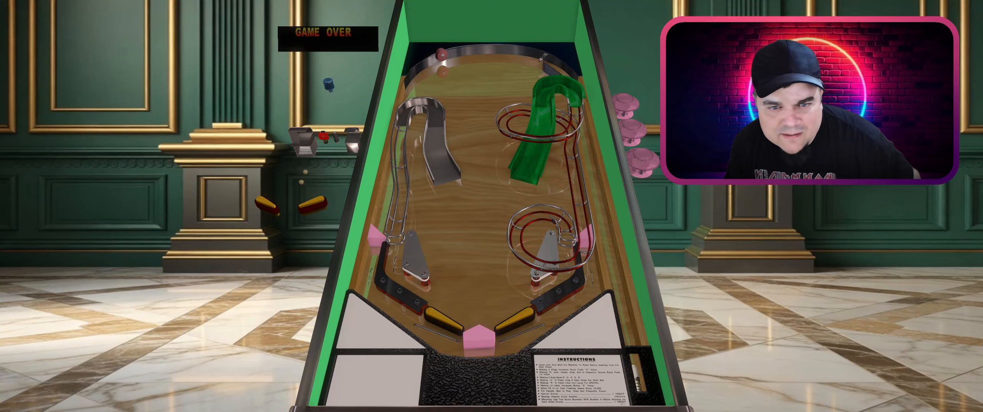
{"action": "key", "text": "Escape"}
{"action": "left_click", "coordinate": [487, 216]}
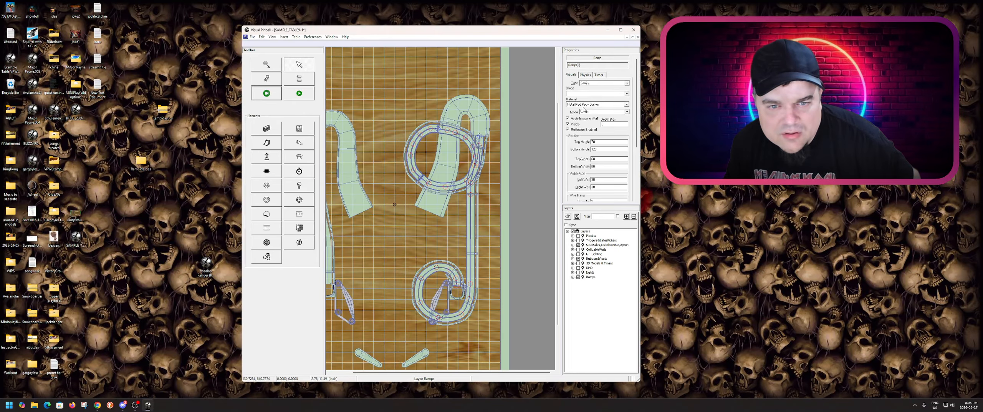
- Set the right wire ramp's material to the yellow peg material
{"action": "left_click", "coordinate": [587, 104]}
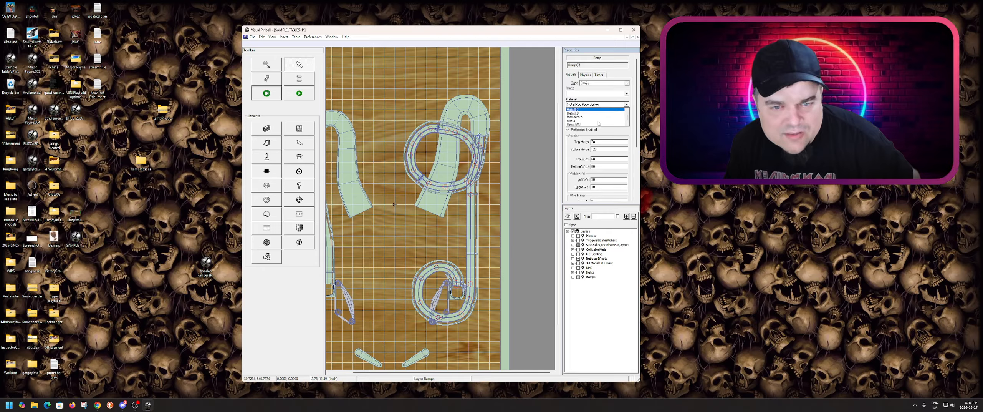
{"action": "scroll", "coordinate": [598, 122], "scroll_direction": "down", "scroll_amount": 1}
{"action": "scroll", "coordinate": [598, 122], "scroll_direction": "up", "scroll_amount": 1}
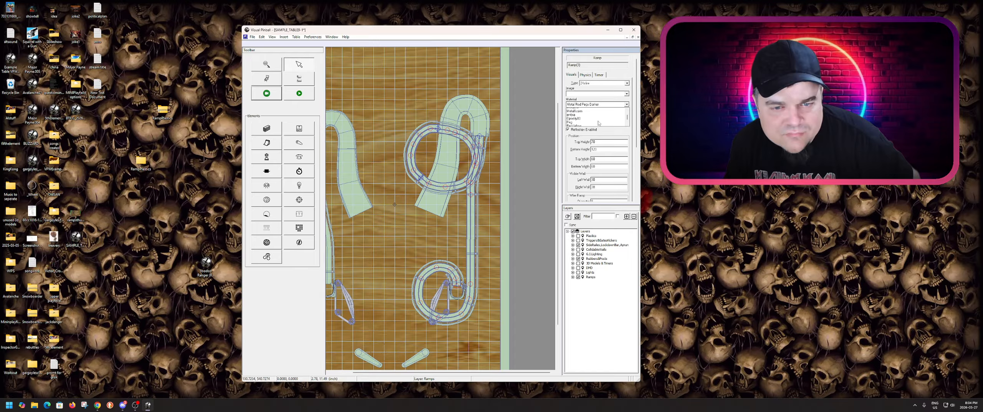
{"action": "key", "text": "Up"}
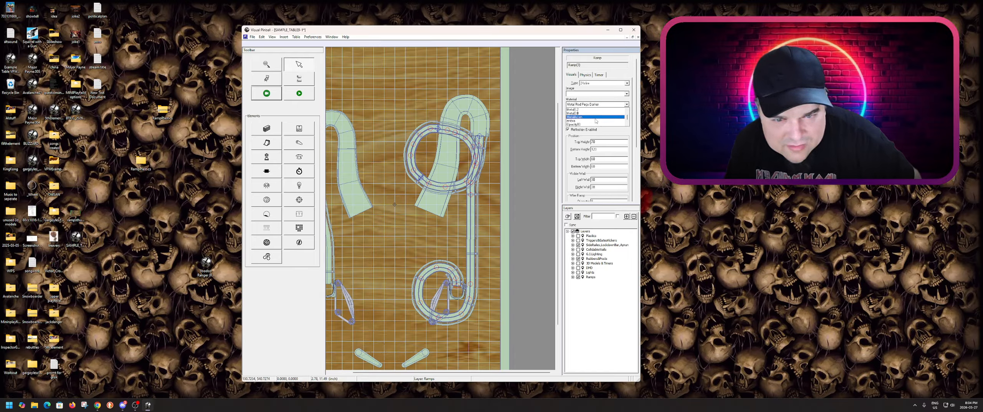
{"action": "scroll", "coordinate": [595, 121], "scroll_direction": "down", "scroll_amount": 3}
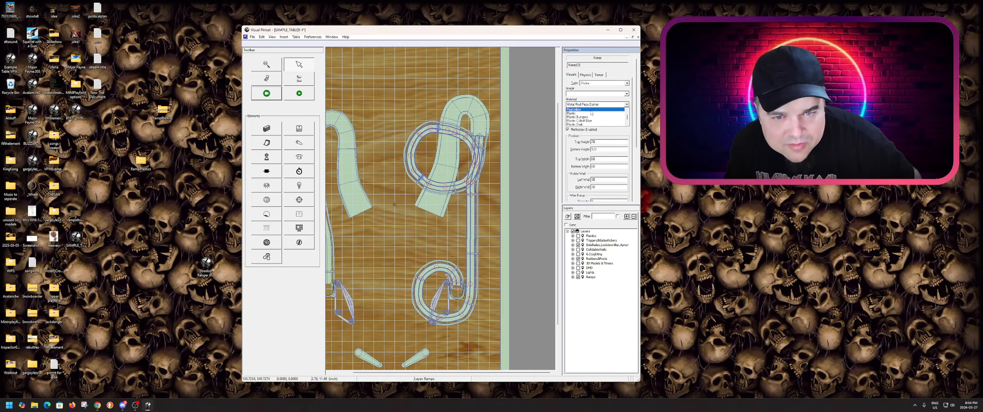
{"action": "left_click", "coordinate": [591, 111]}
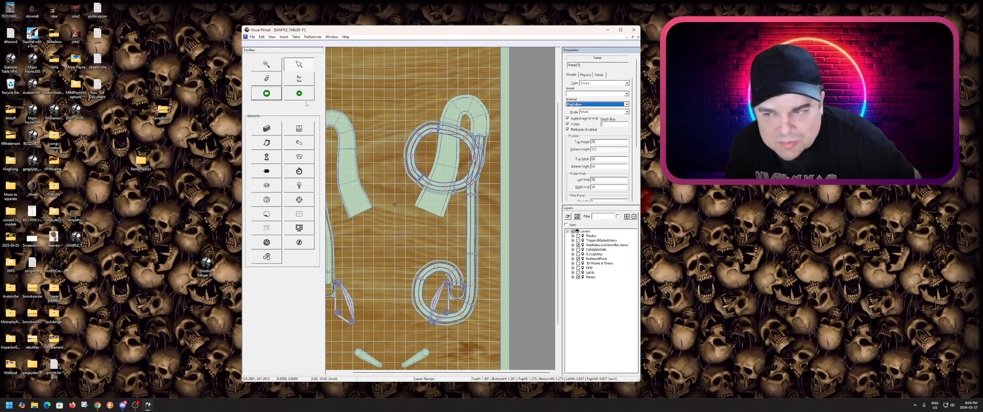
- Run the table to view the yellow wire ramp, quit to the editor, and deselect the ramp
{"action": "key", "text": "F5"}
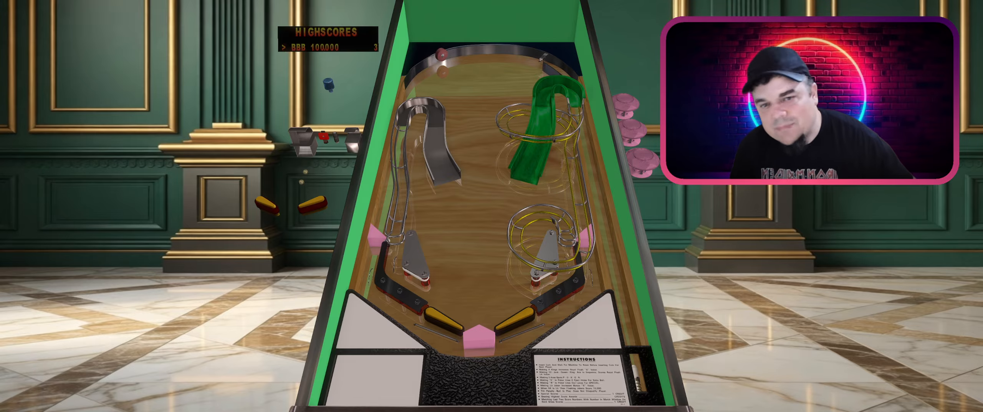
{"action": "key", "text": "Escape"}
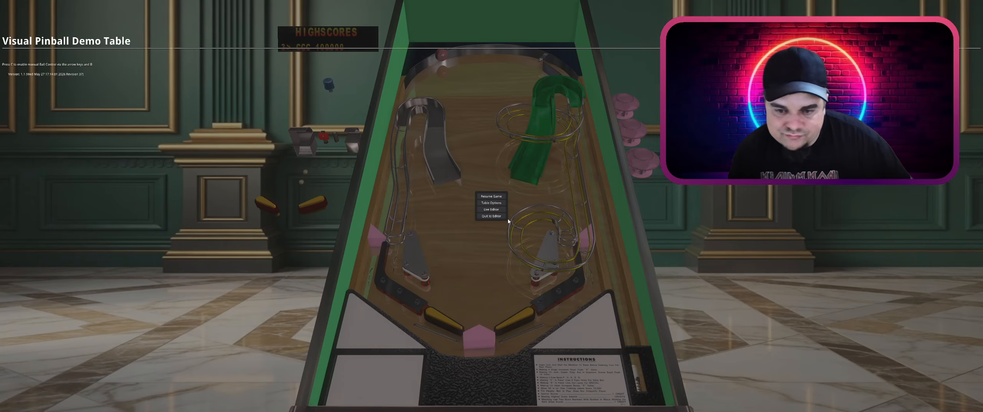
{"action": "left_click", "coordinate": [496, 216]}
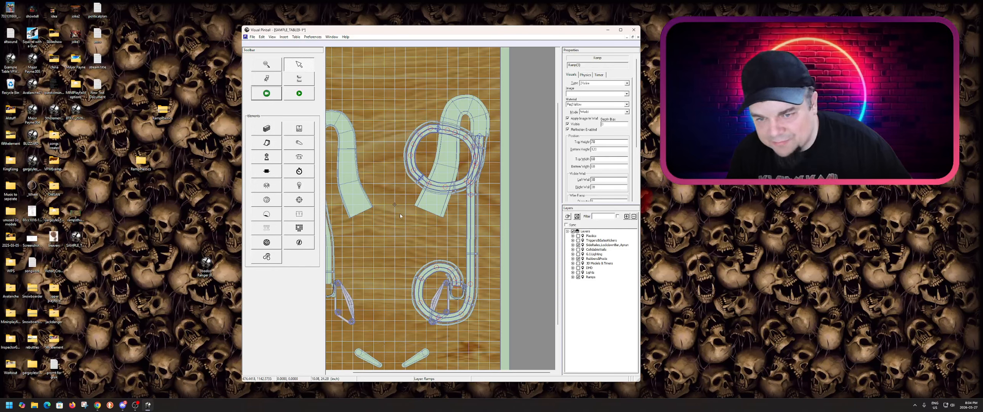
{"action": "left_click", "coordinate": [403, 215]}
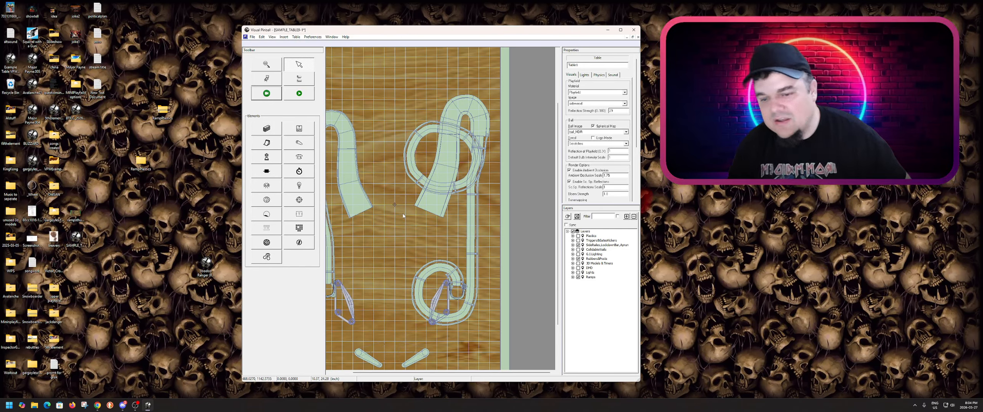